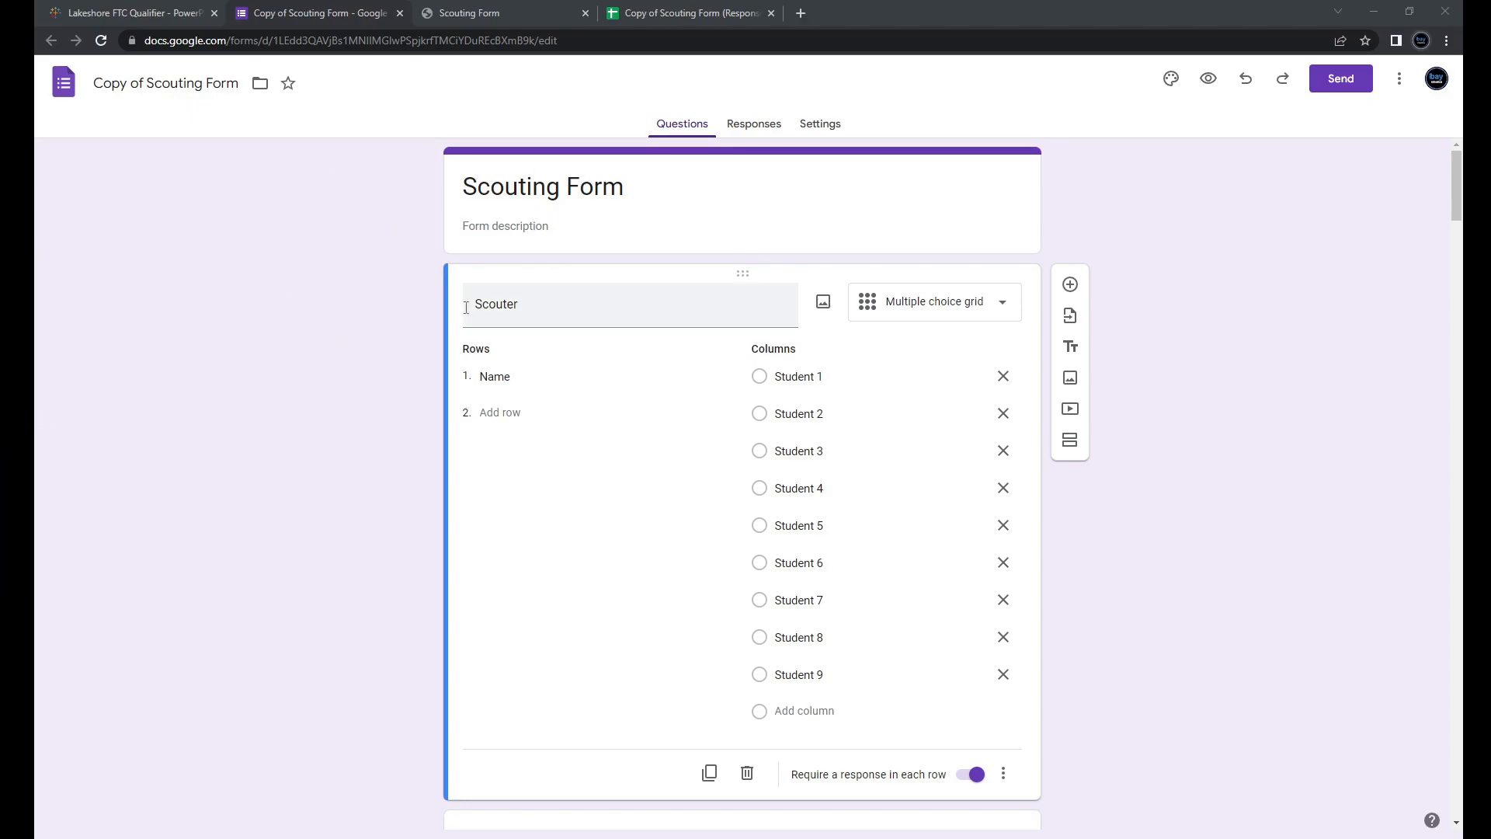
Step: Switch to the Scouting Form tab to see the live form as respondents do
mouse_move(1457, 190)
left_mouse_down()
mouse_move(1458, 691)
mouse_move(1438, 476)
mouse_move(1443, 186)
left_mouse_up()
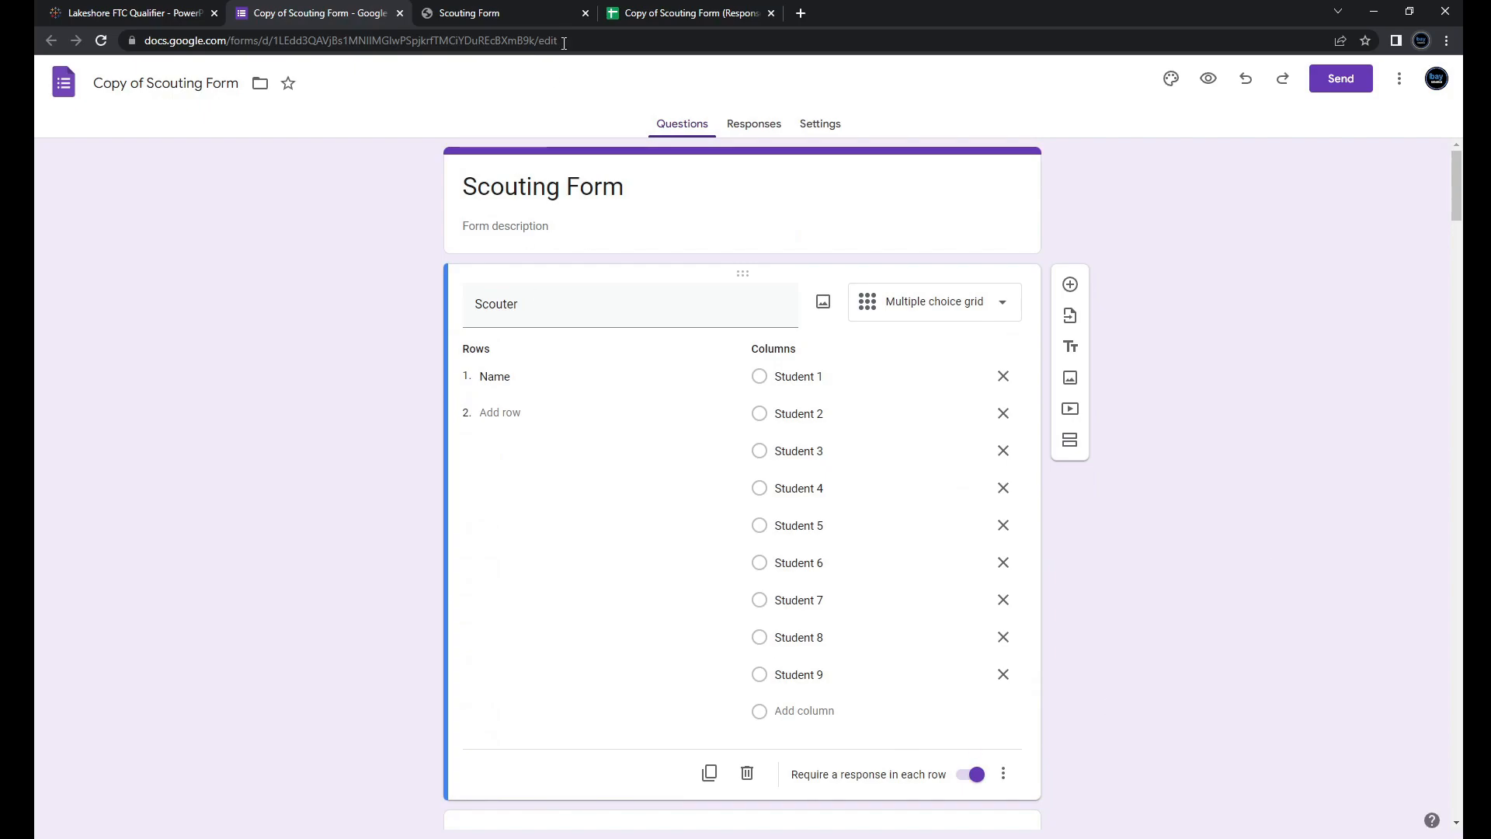
left_click(534, 9)
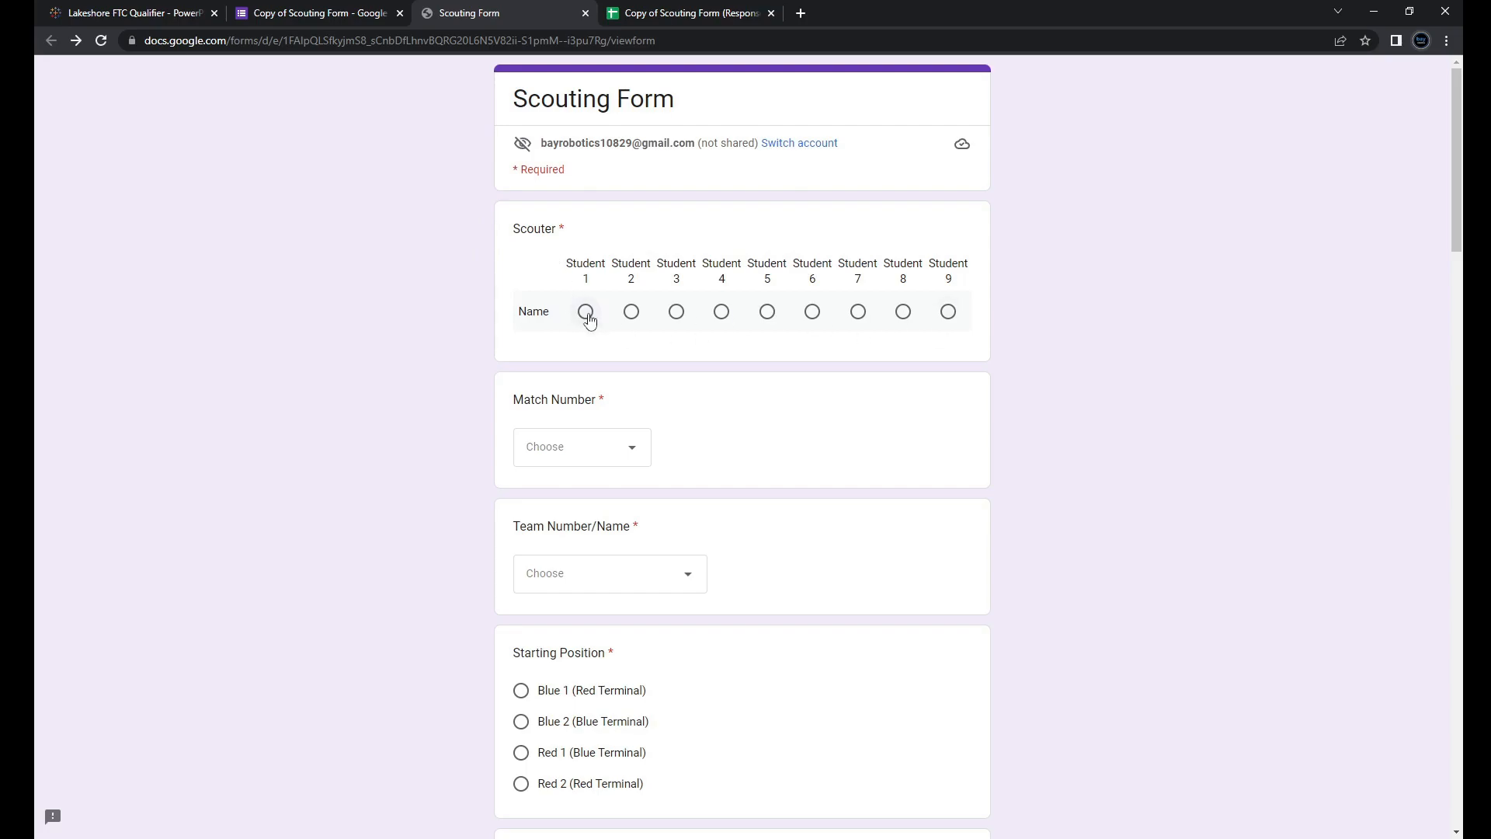
Step: Scroll through the live Scouting Form to review all of its questions
scroll(873, 387, "down", 2)
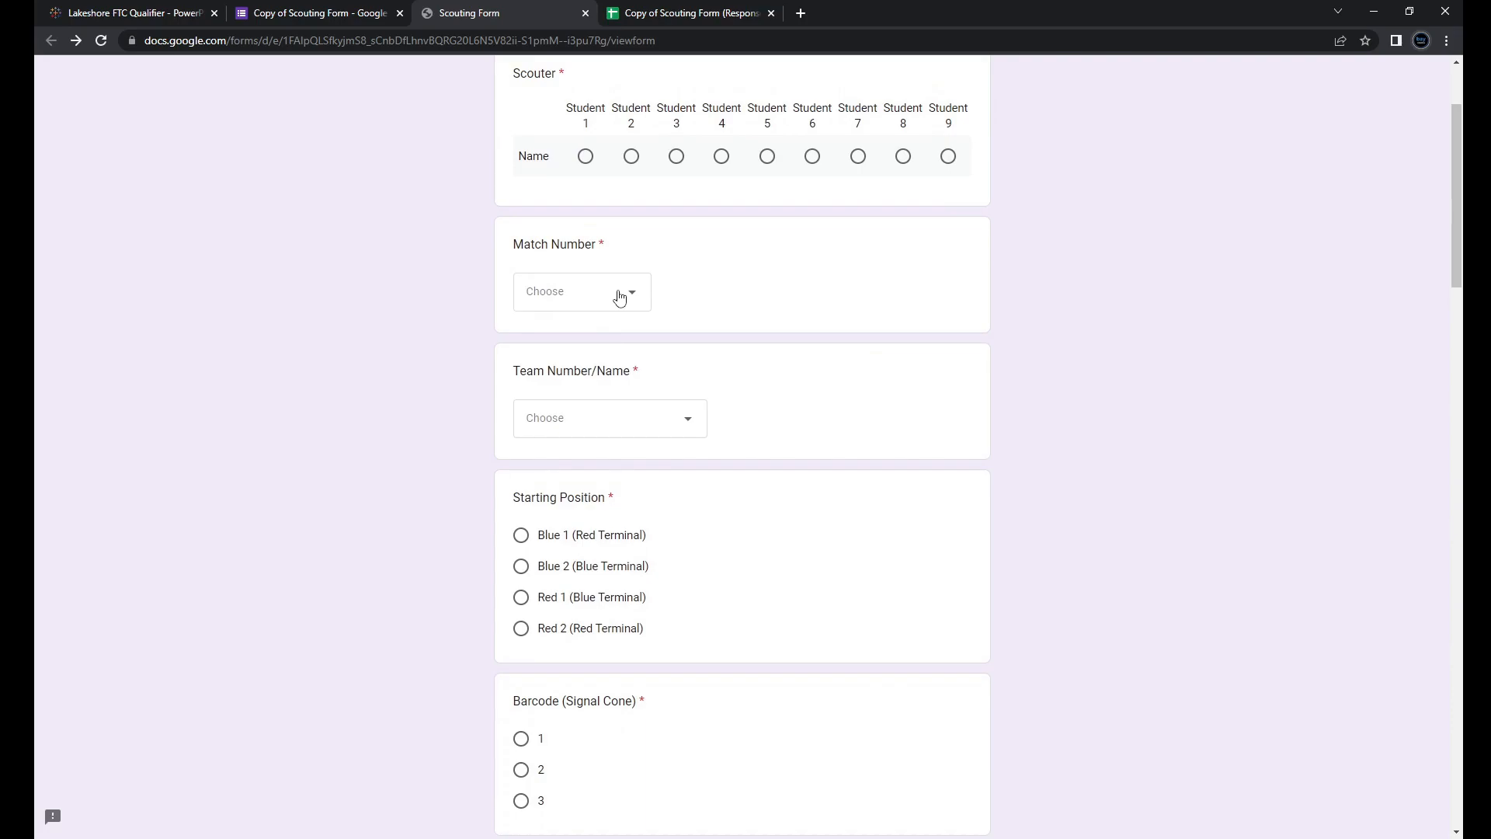
scroll(725, 282, "up", 1)
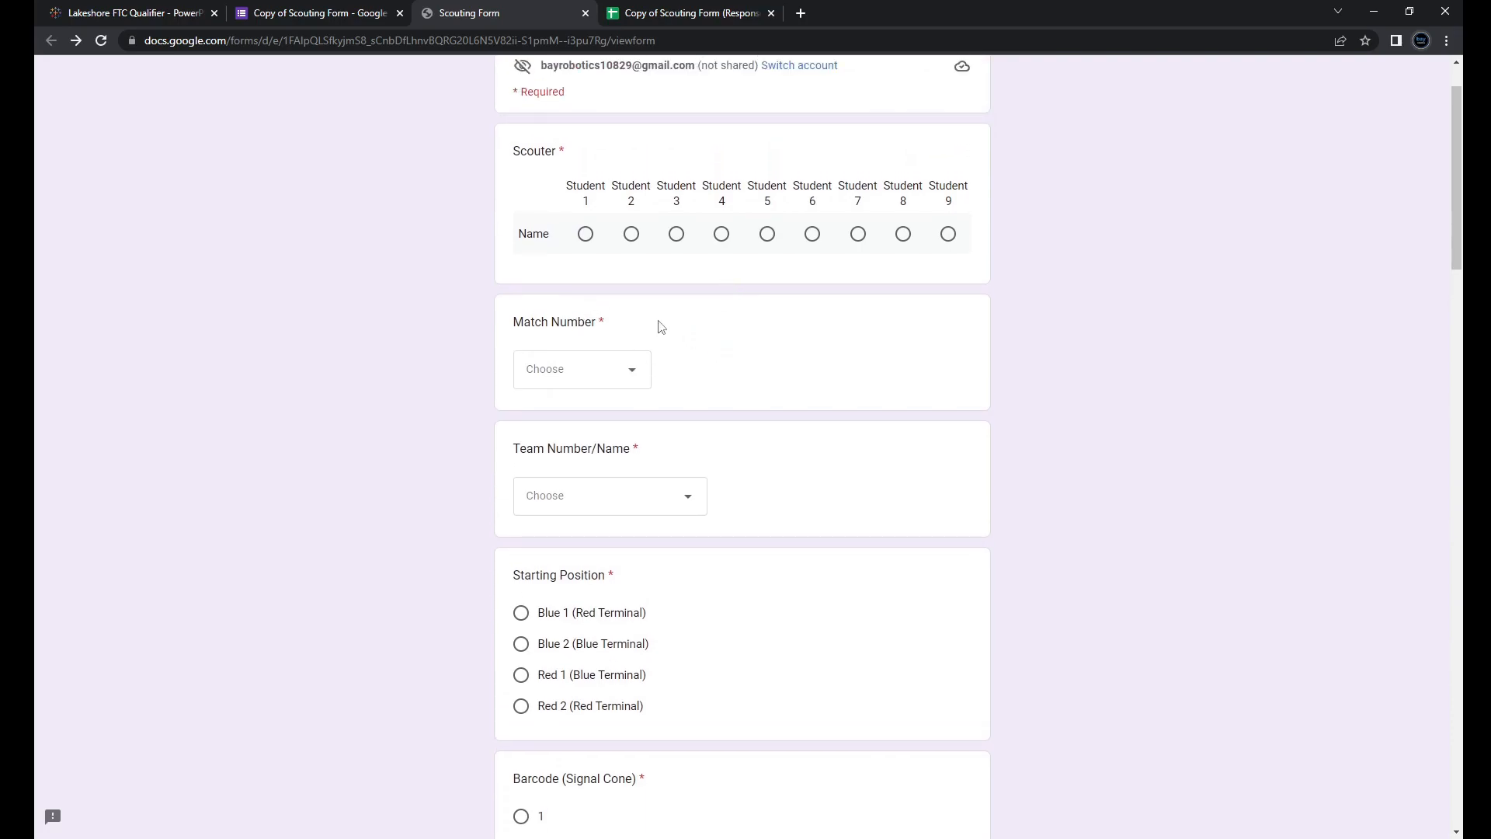
scroll(523, 314, "down", 2)
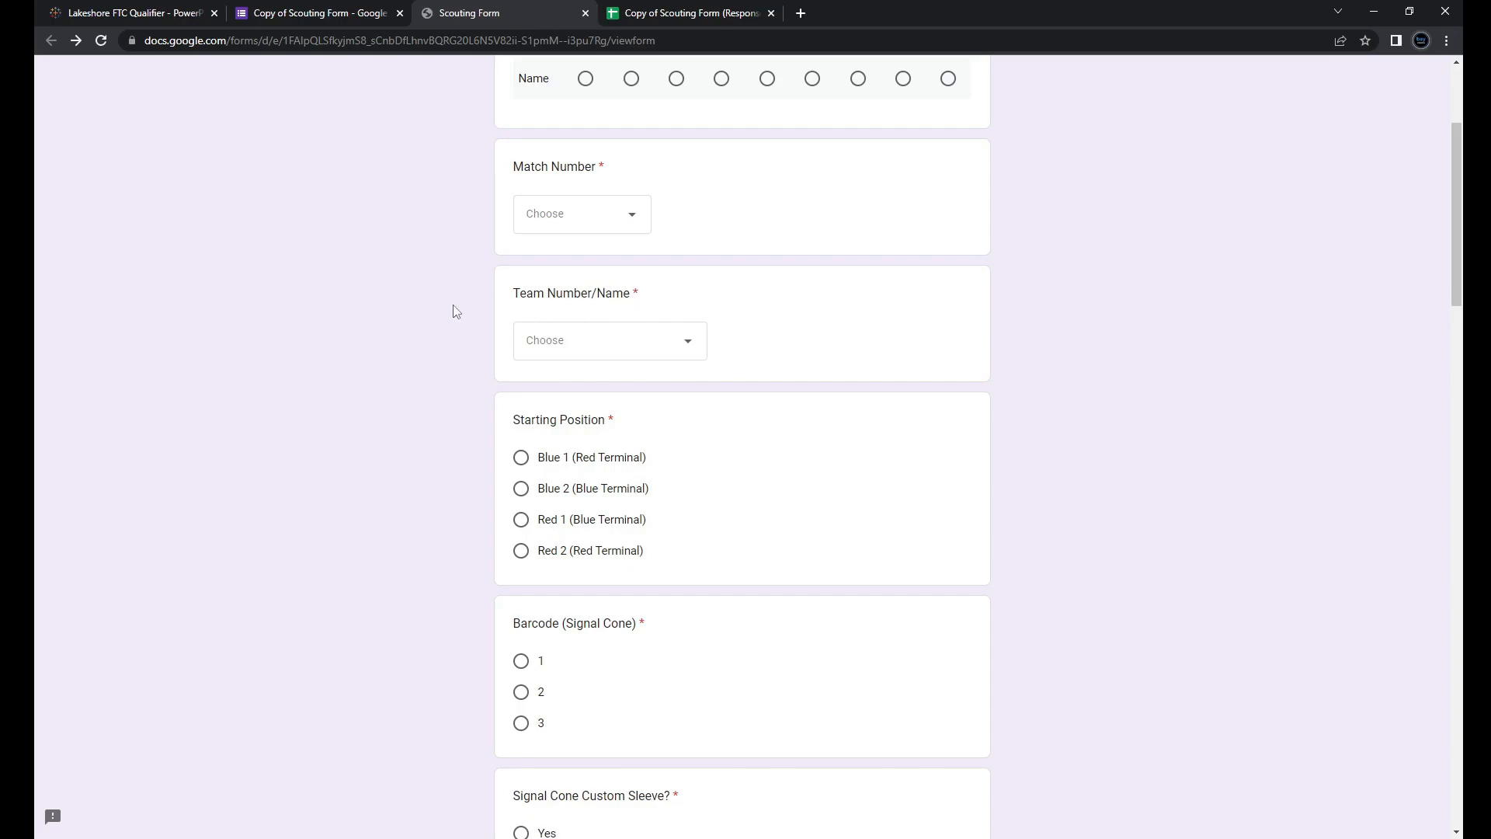
scroll(462, 334, "down", 2)
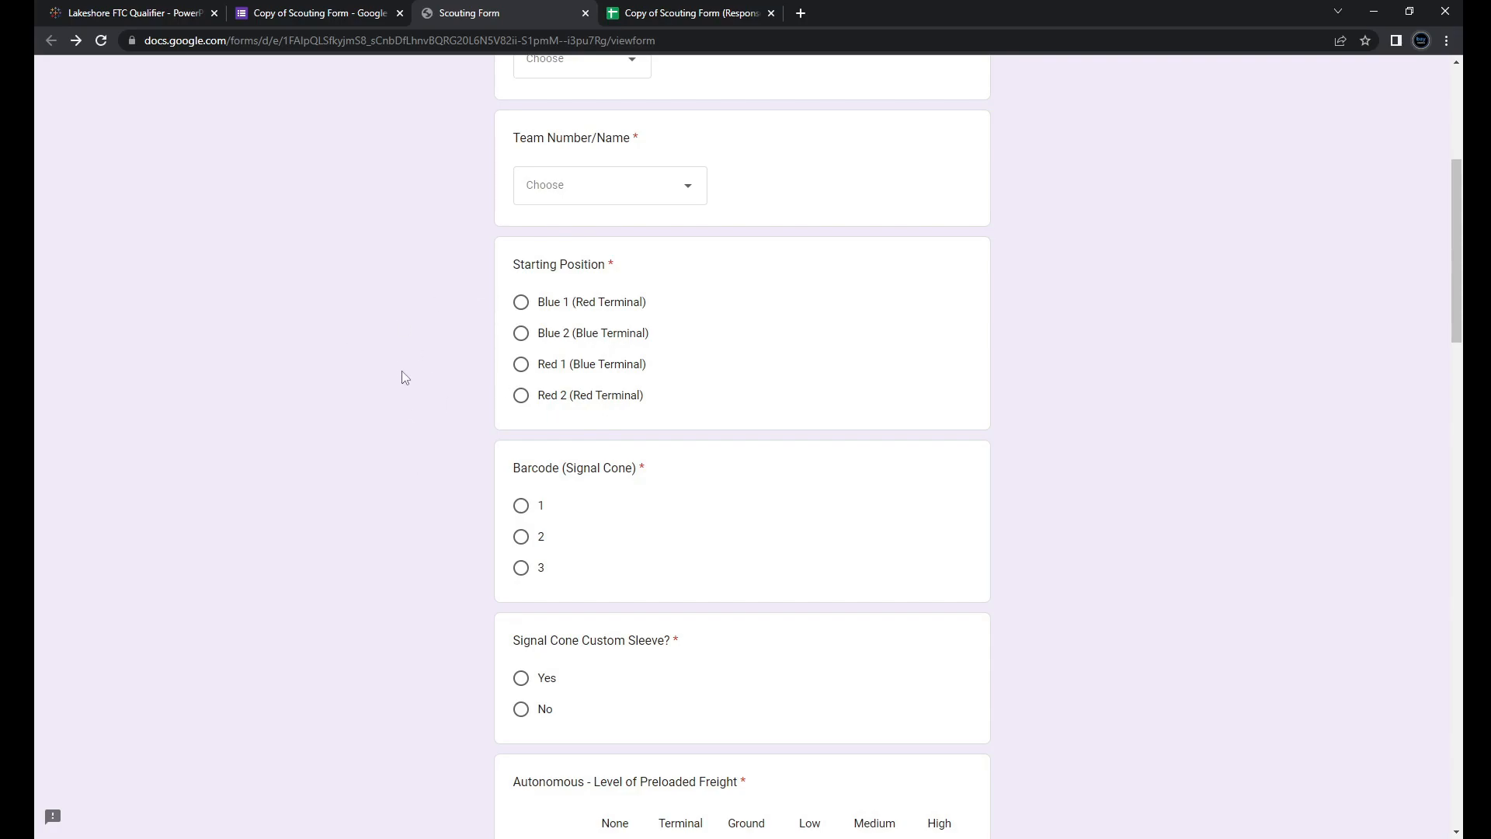
scroll(404, 379, "down", 2)
scroll(470, 381, "down", 10)
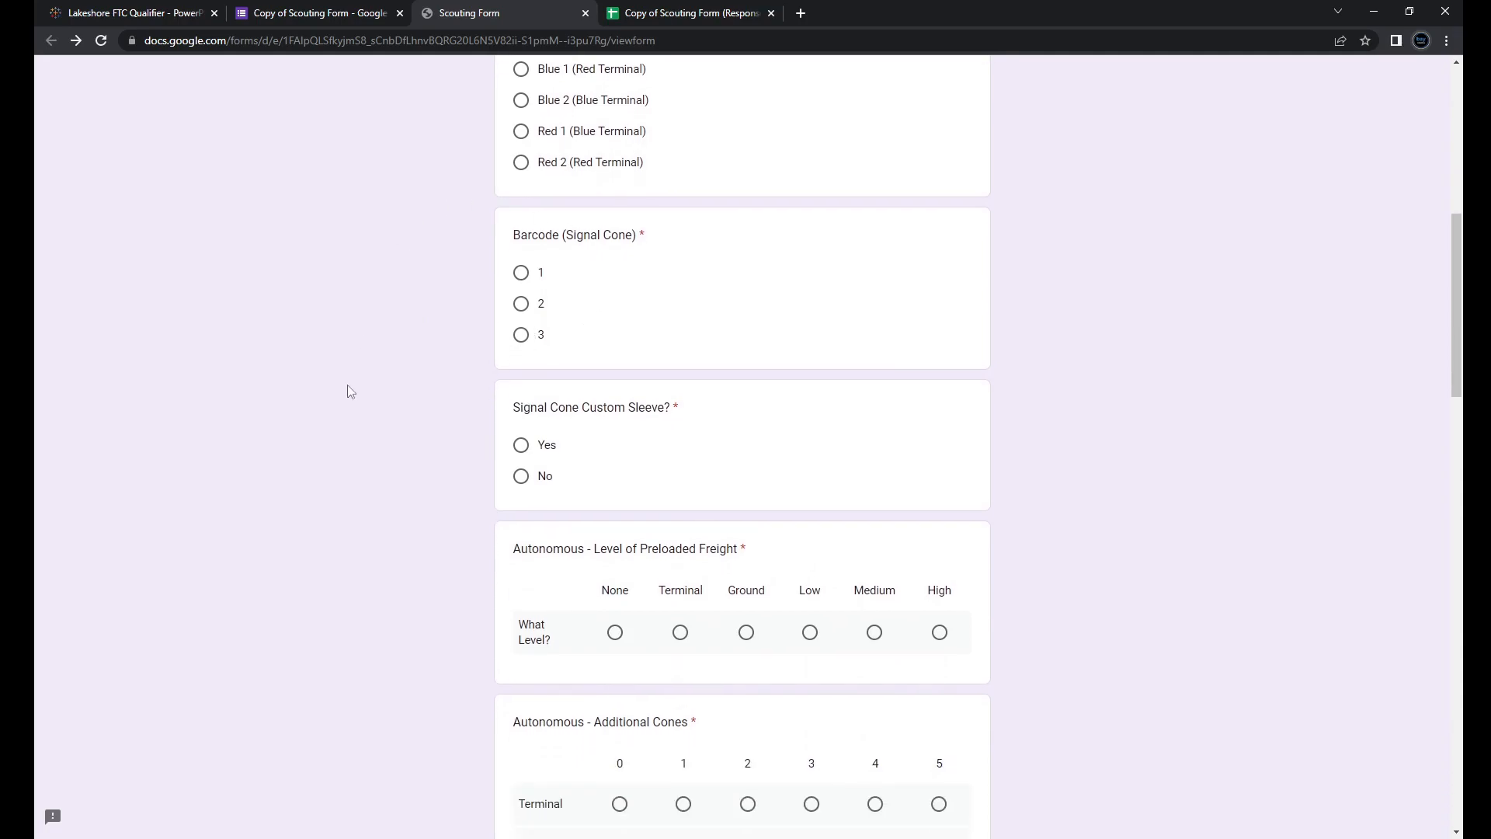
scroll(513, 435, "down", 2)
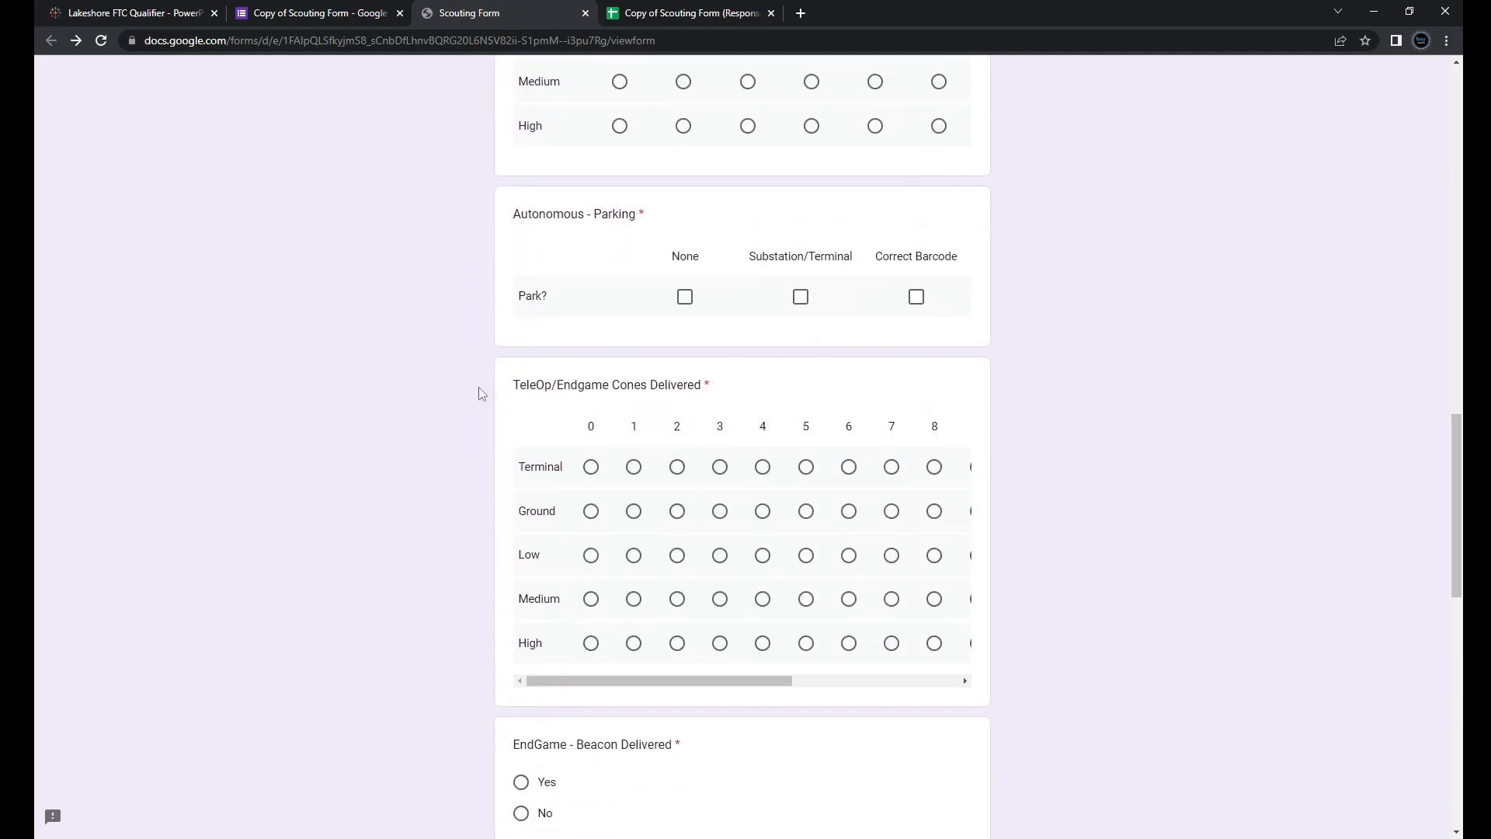
scroll(477, 412, "down", 1)
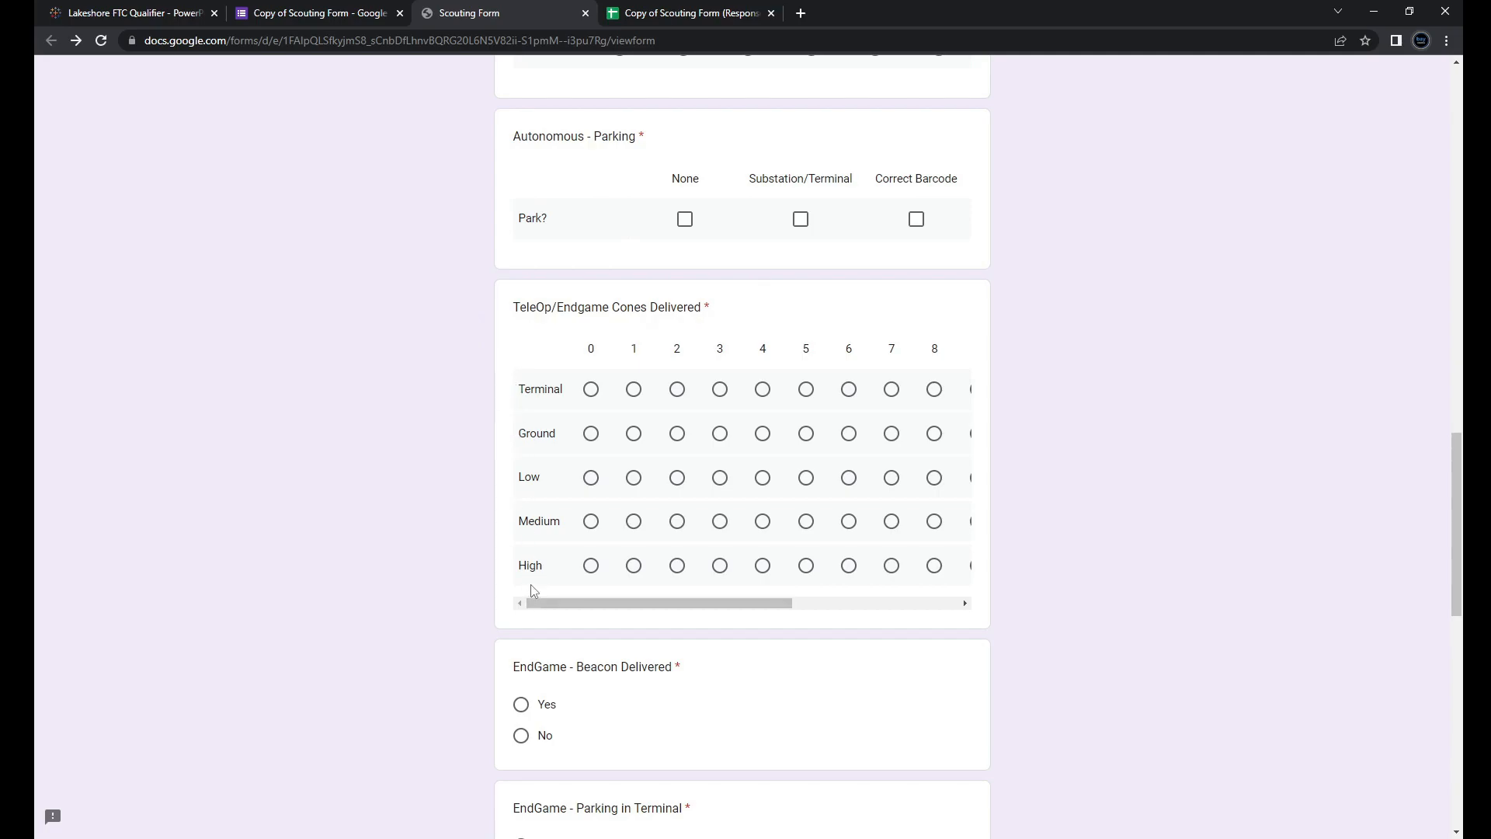
left_click_drag(586, 605, 860, 596)
left_click_drag(745, 597, 515, 592)
scroll(430, 574, "down", 4)
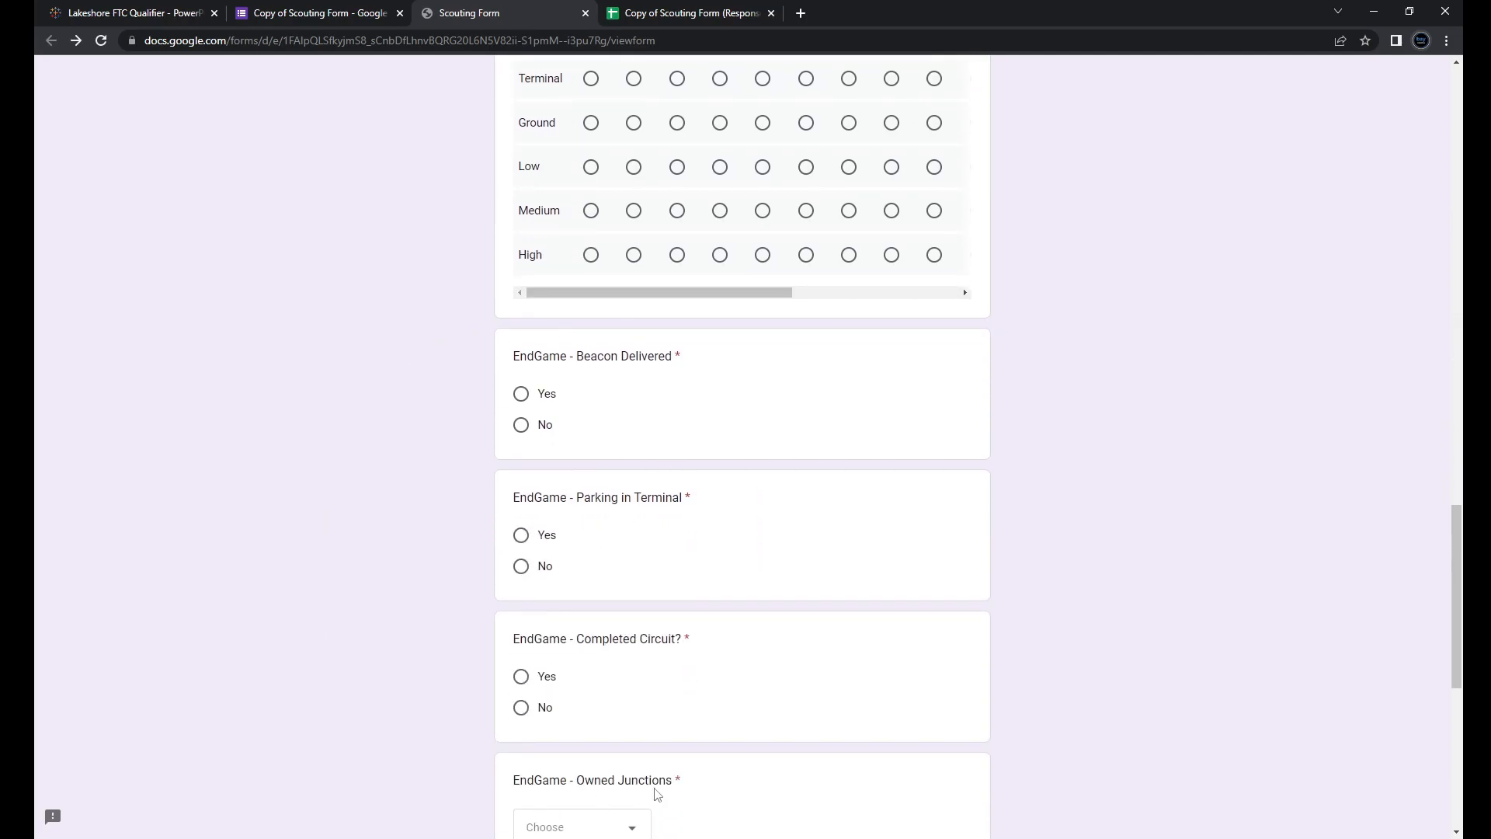
scroll(404, 650, "down", 1)
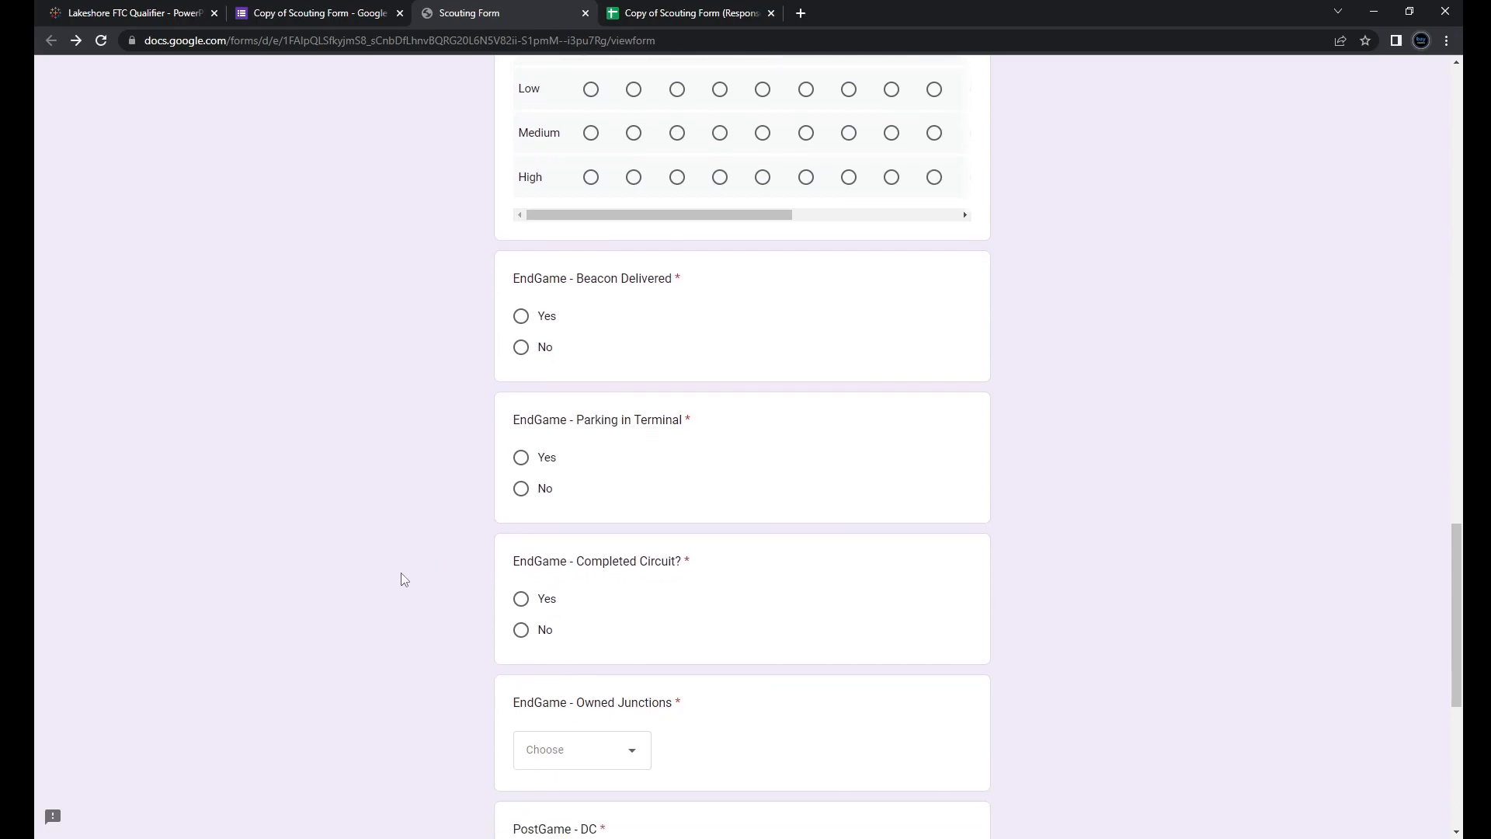
scroll(440, 609, "down", 2)
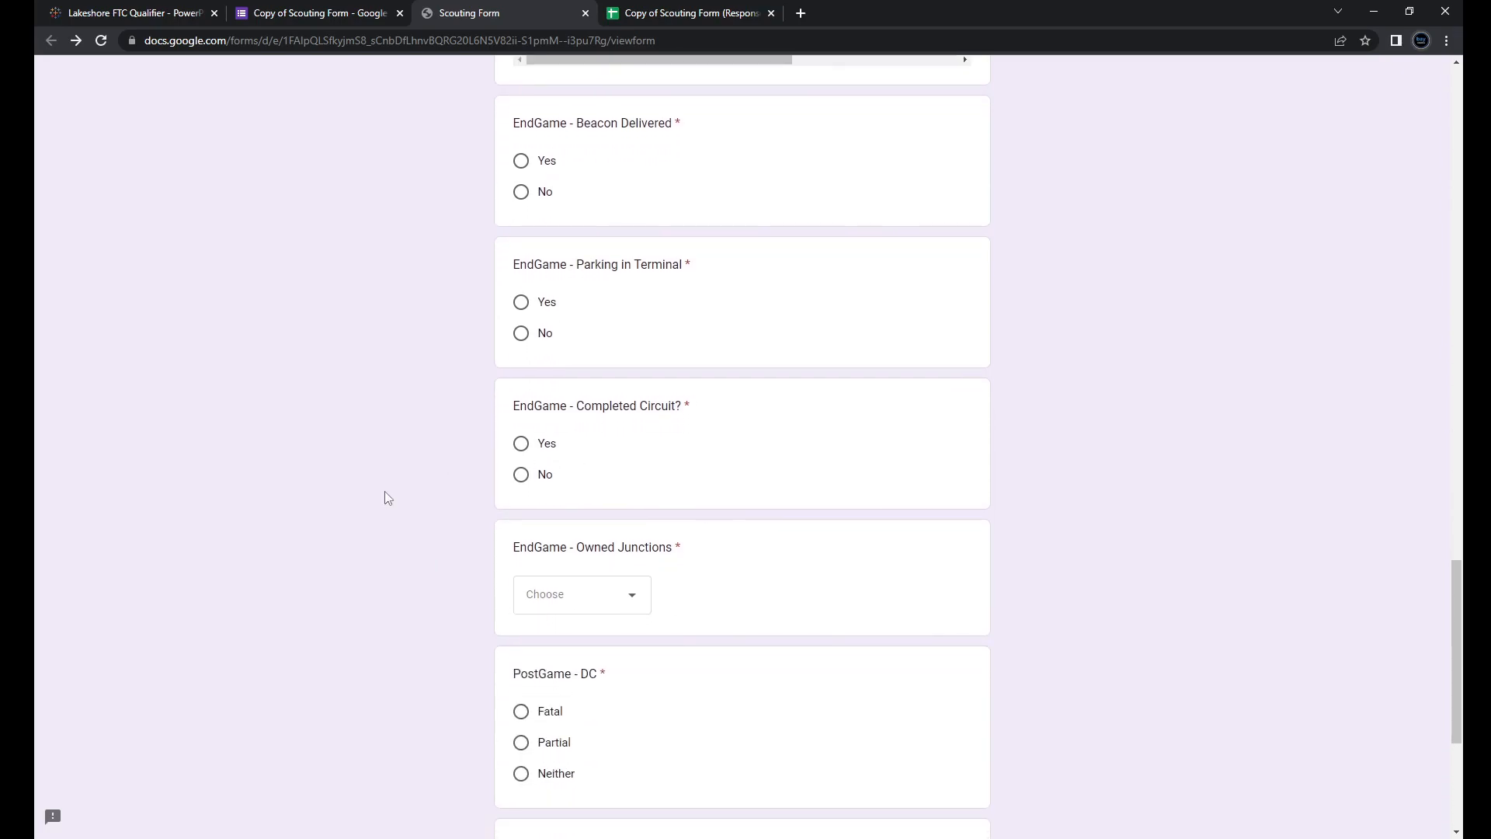
scroll(513, 615, "down", 4)
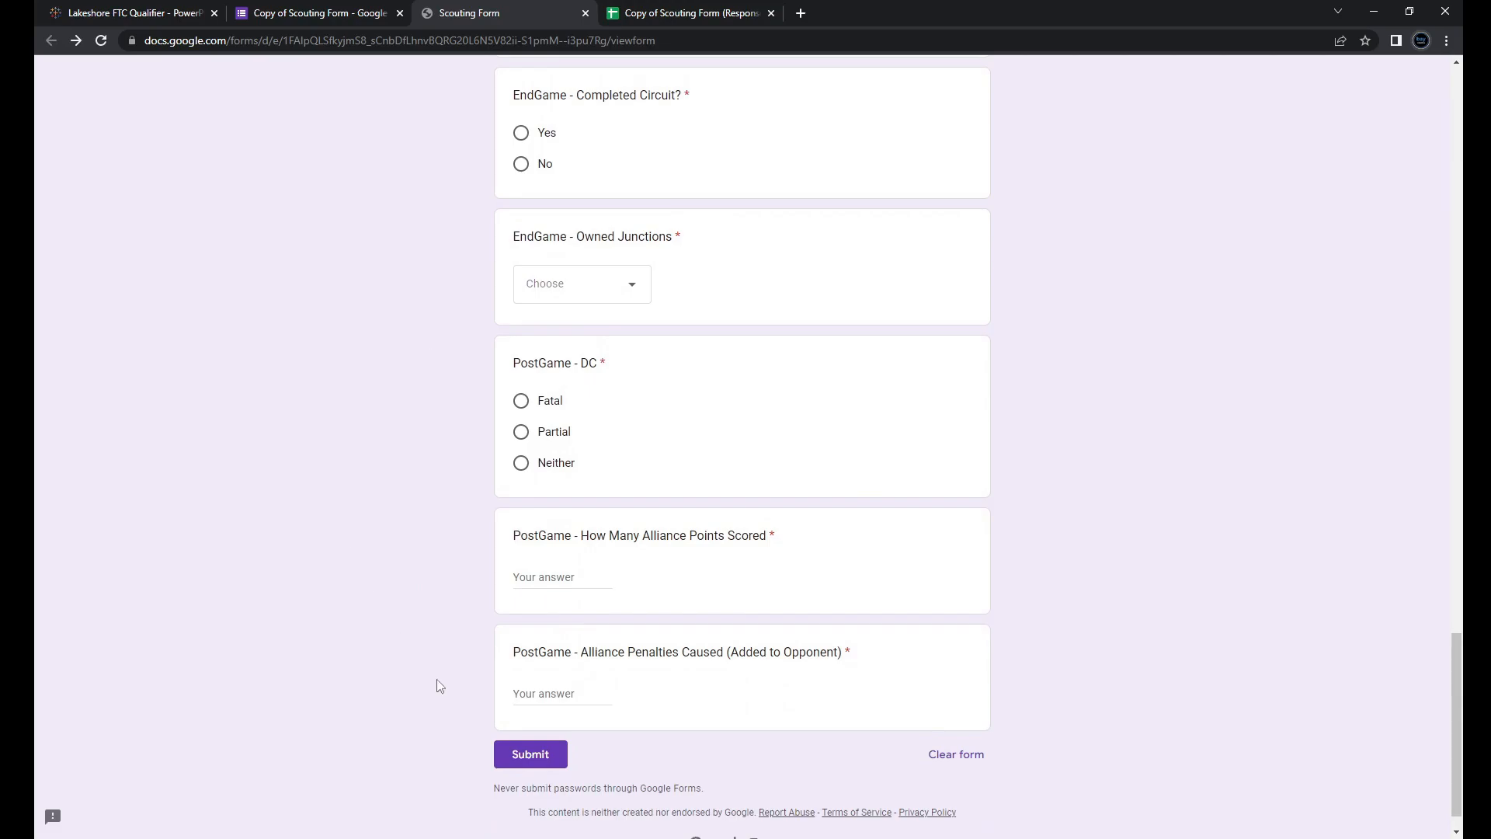
scroll(264, 605, "up", 5)
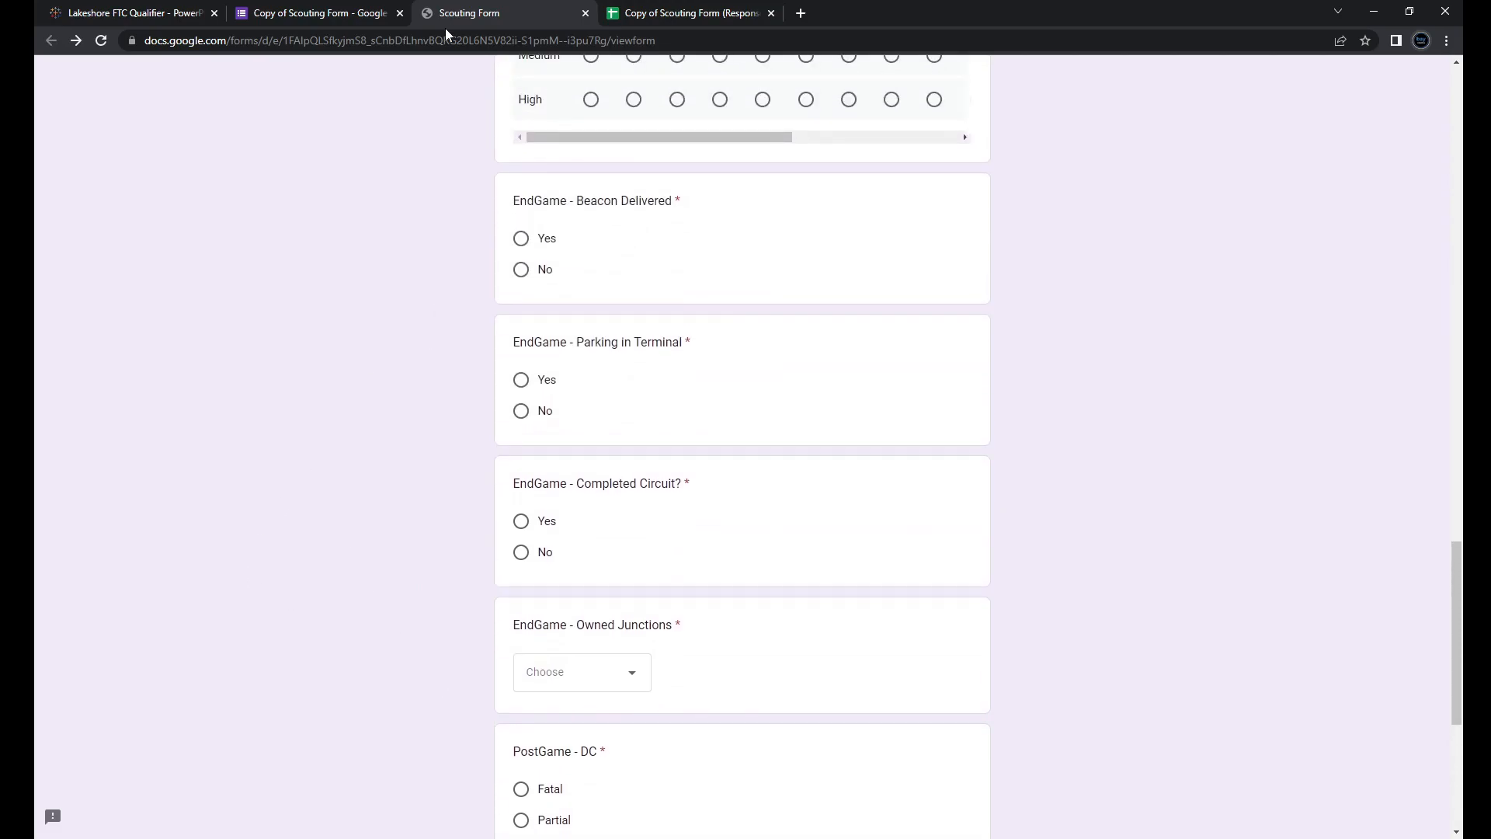
scroll(426, 221, "up", 14)
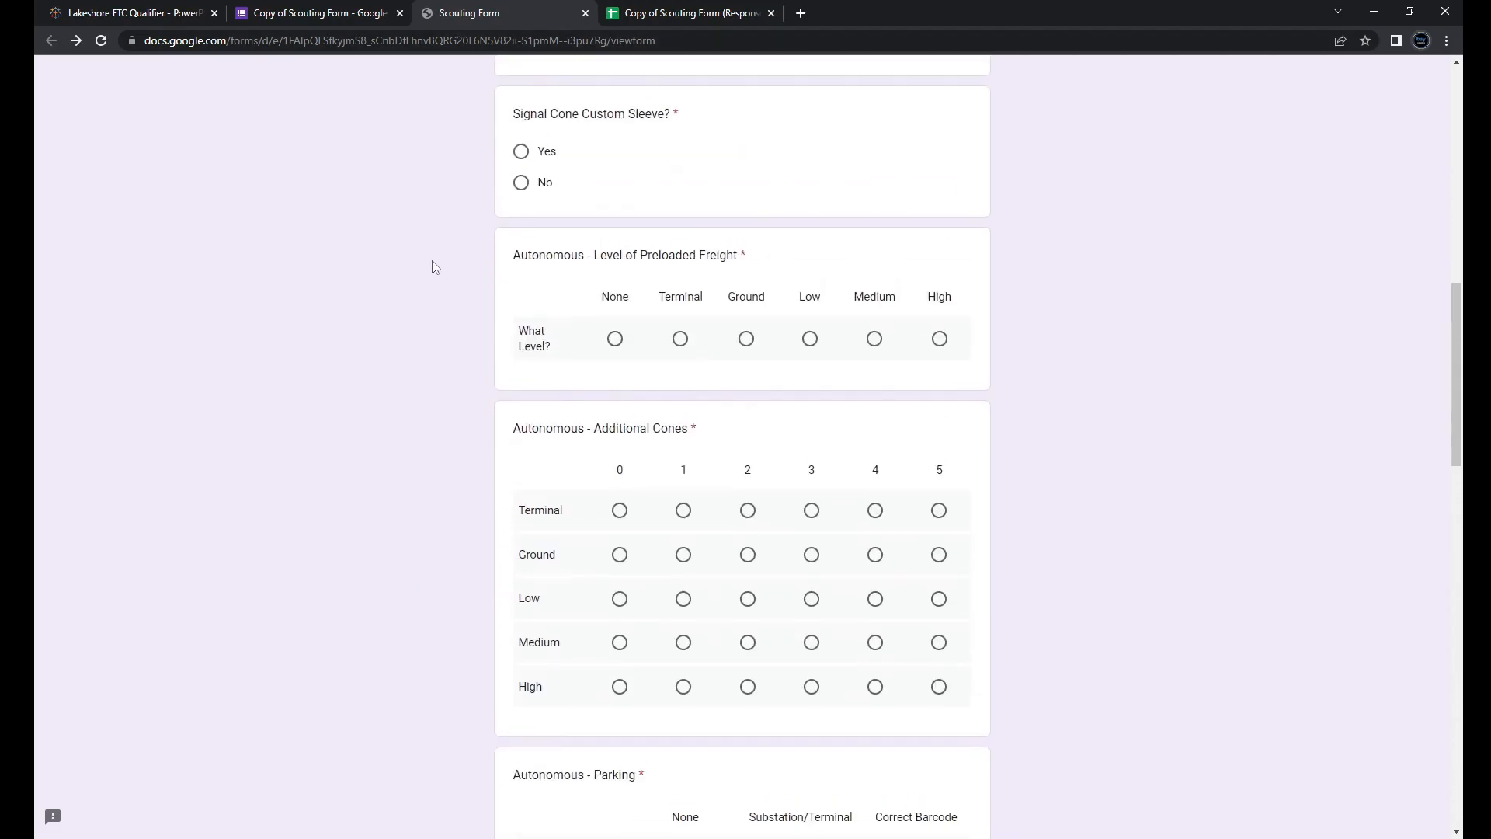
scroll(431, 261, "up", 10)
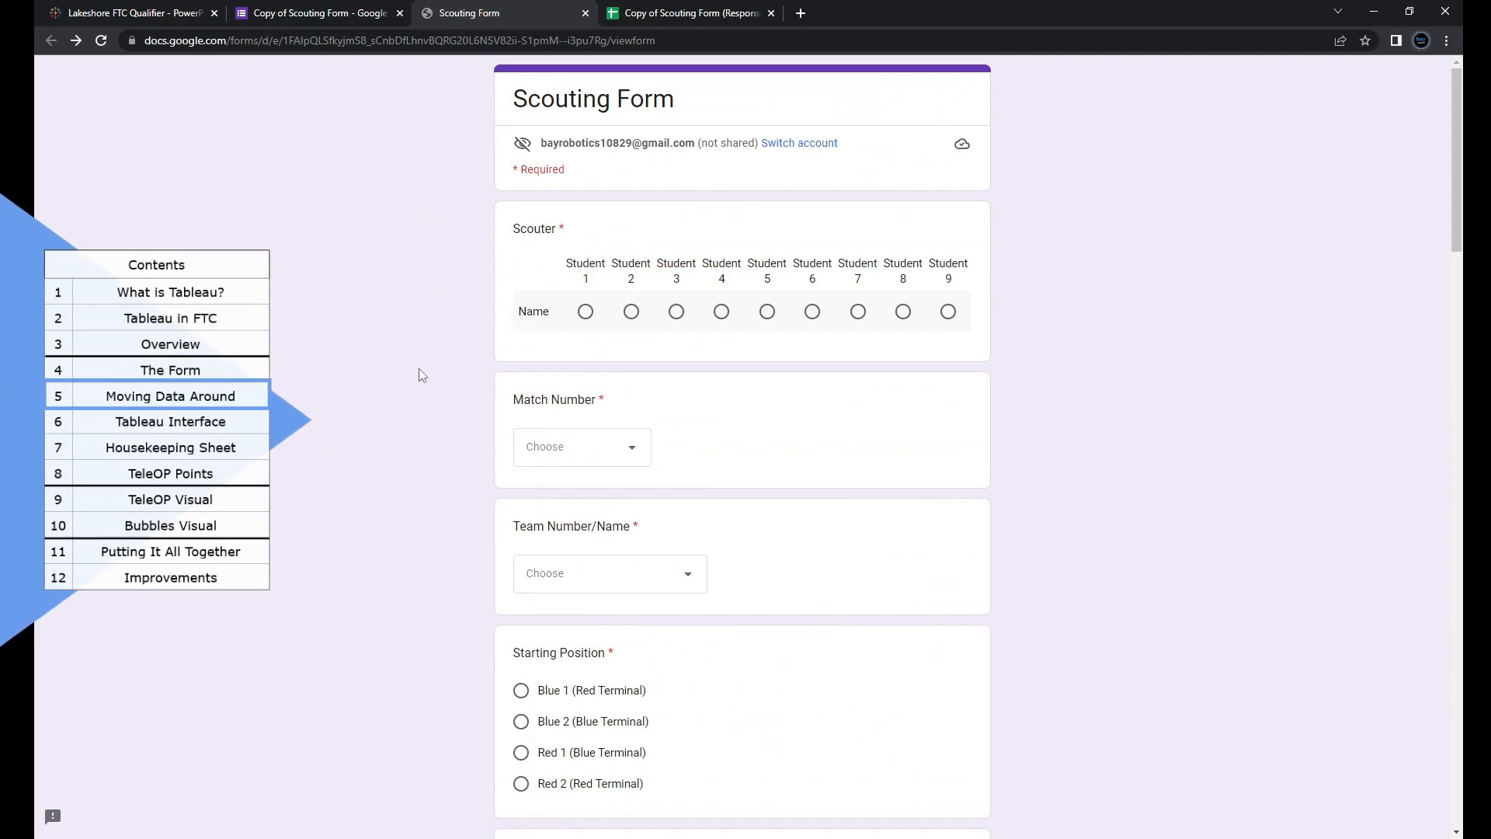
Step: Choose Student 1 as scouter and match number 7, then return to the form editor
left_click(586, 312)
scroll(622, 412, "down", 1)
left_click(618, 374)
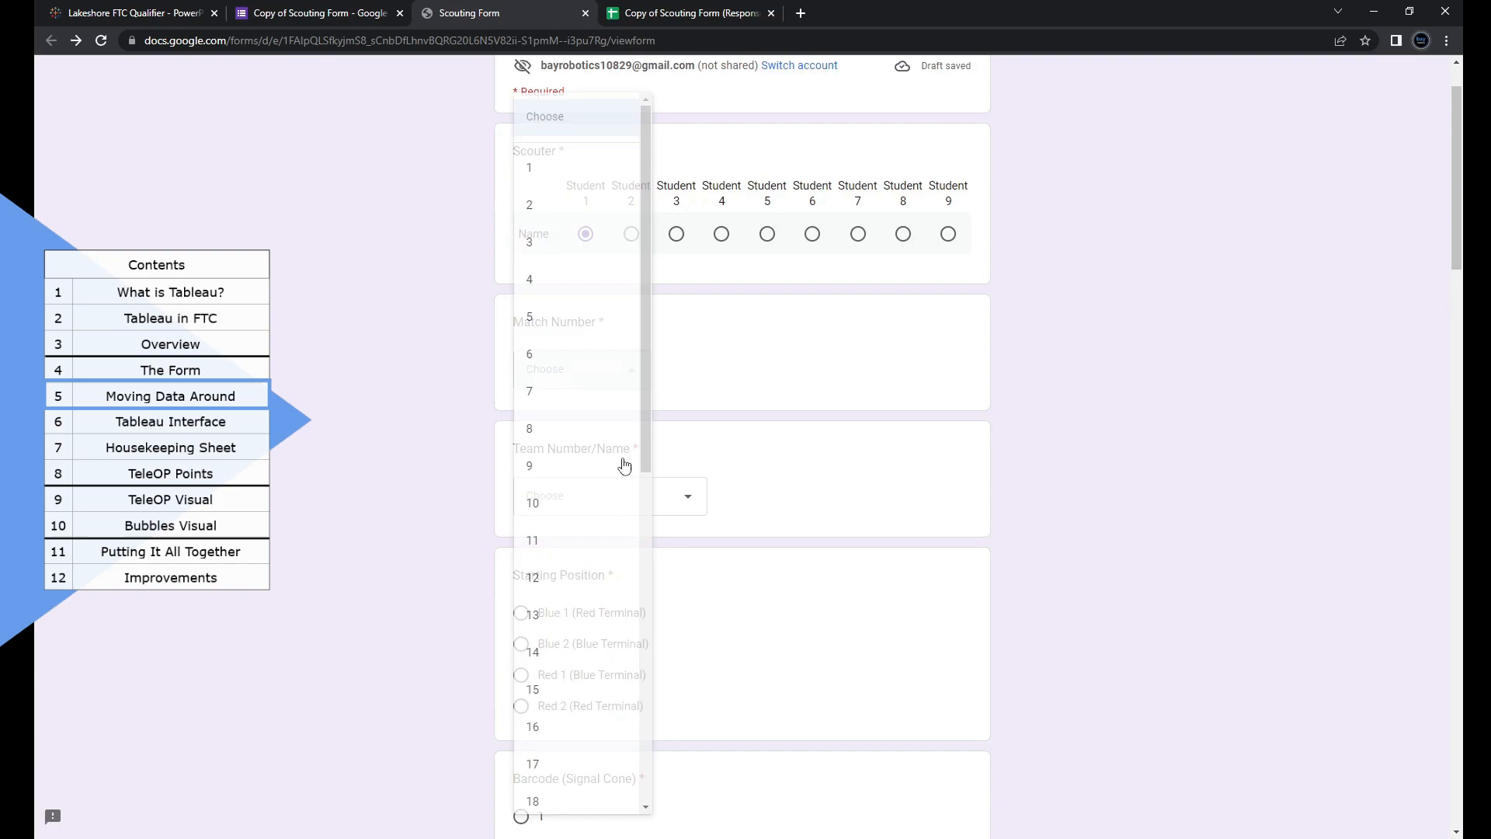
left_click(565, 394)
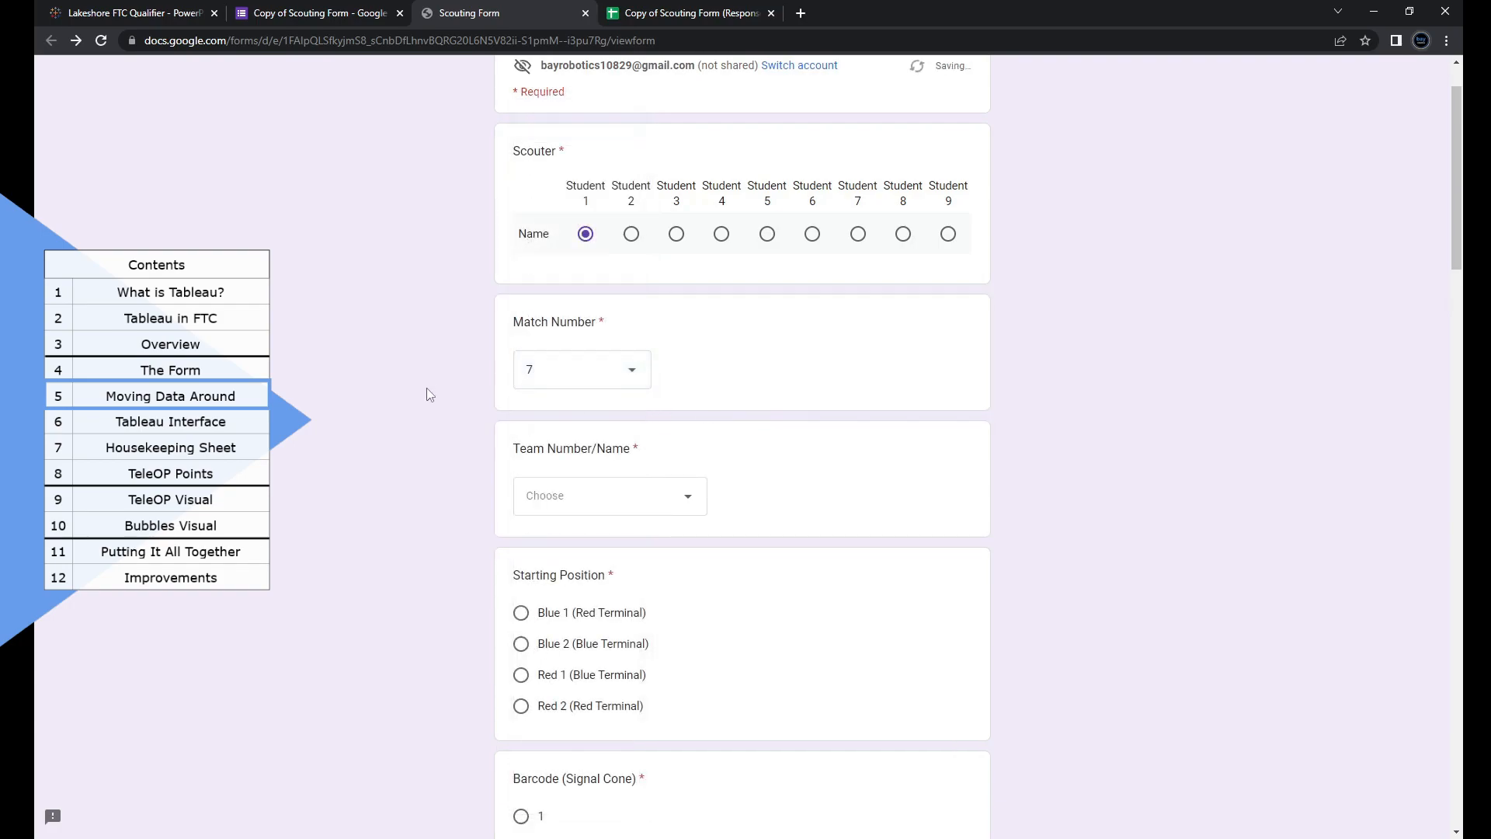
scroll(470, 429, "up", 1)
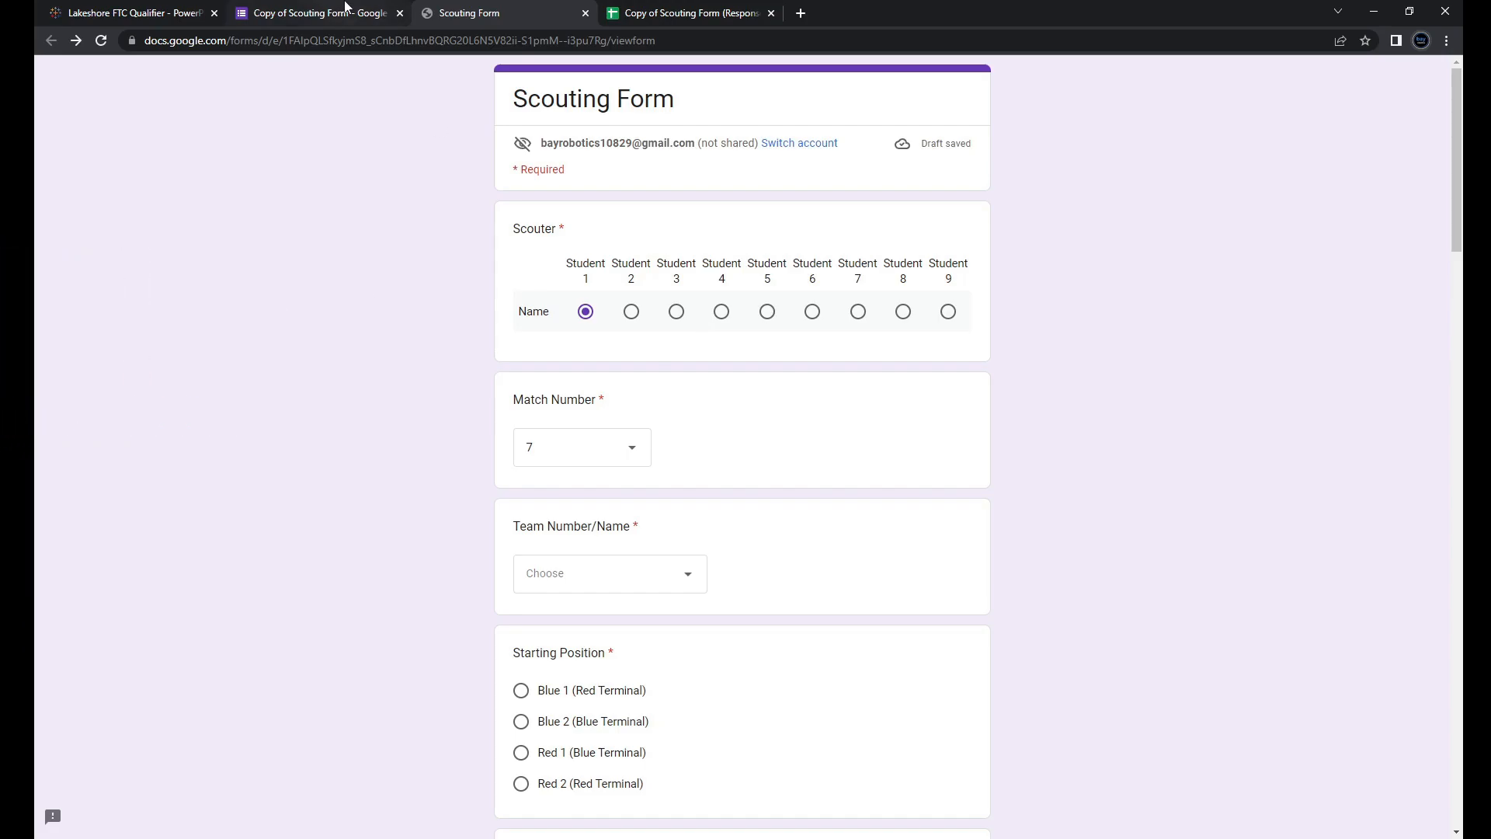
left_click(322, 13)
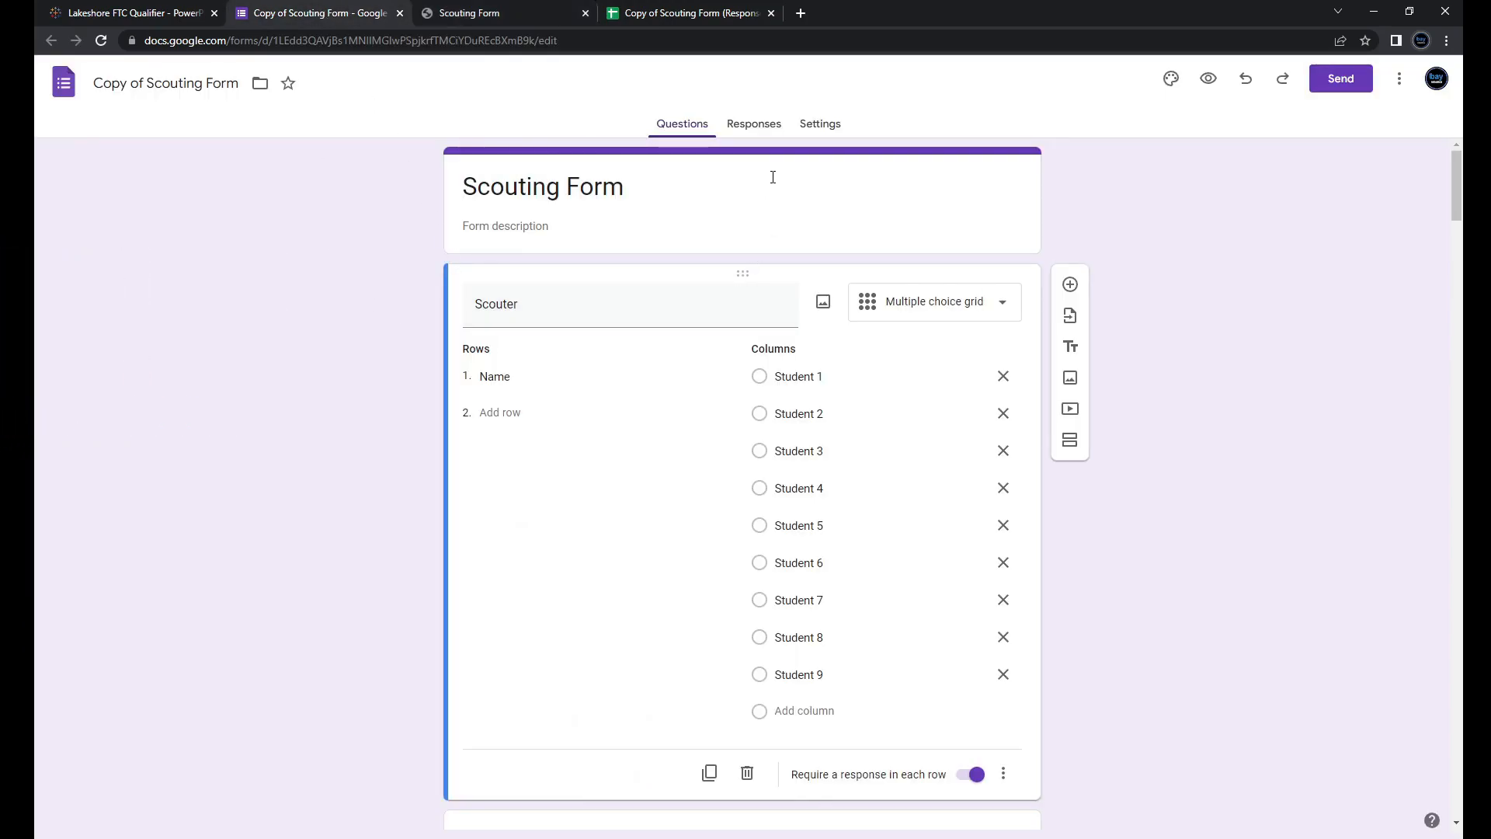
Step: Check the Responses page, cancel linking a new sheet, and go to the existing responses spreadsheet
left_click(741, 122)
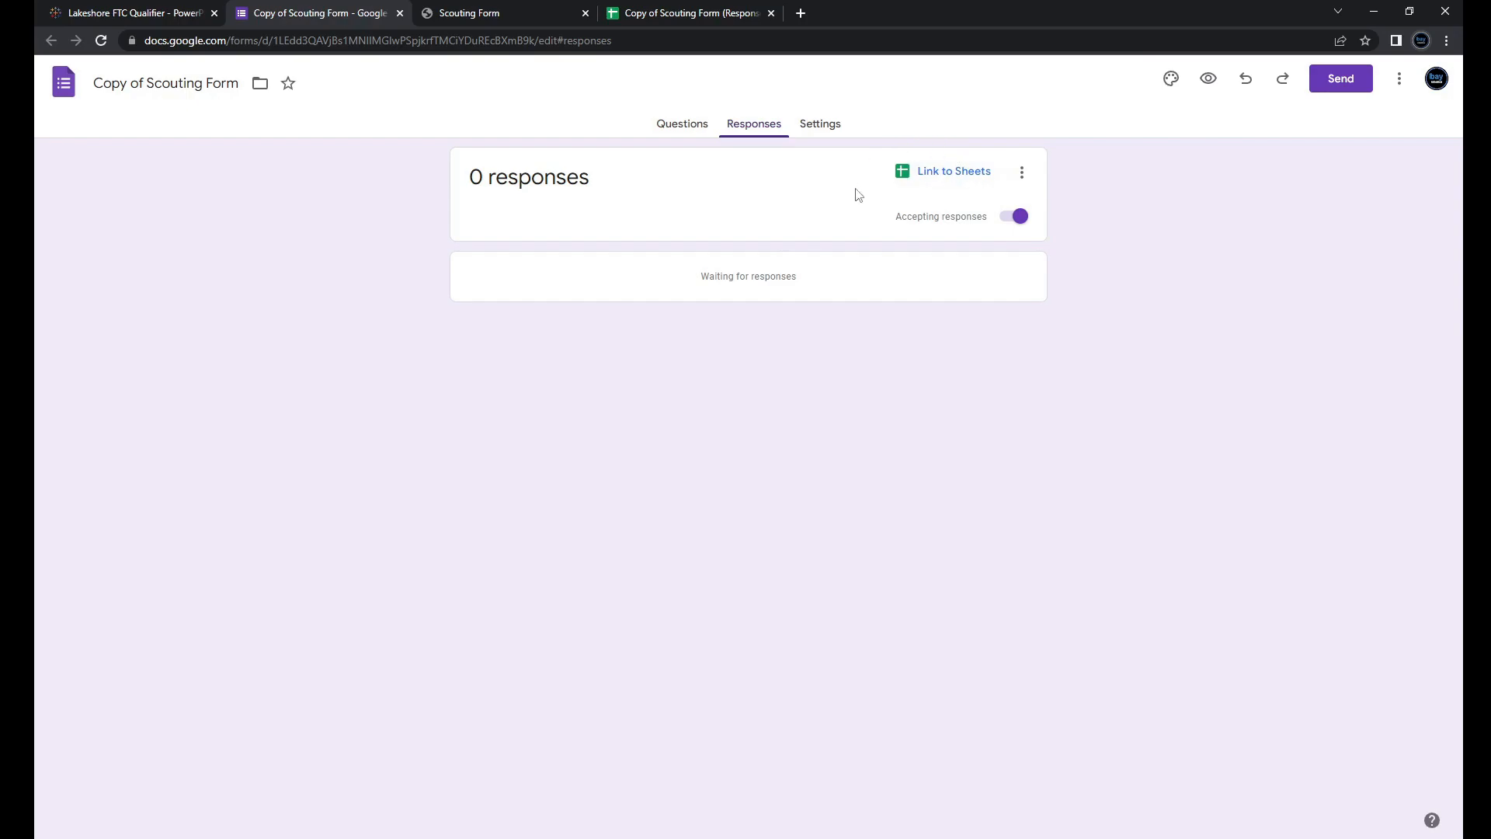
left_click(947, 172)
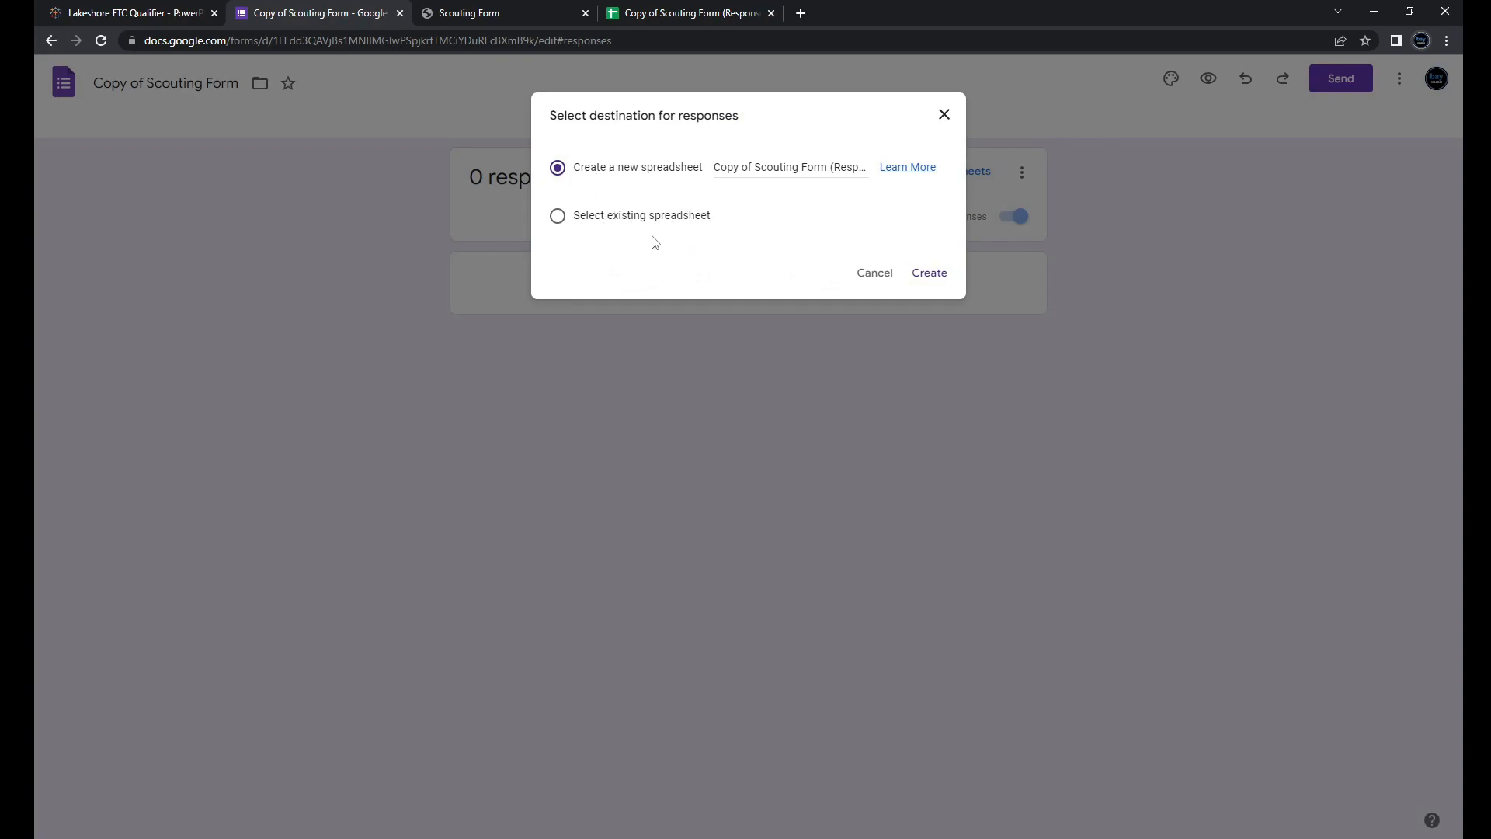
left_click(866, 284)
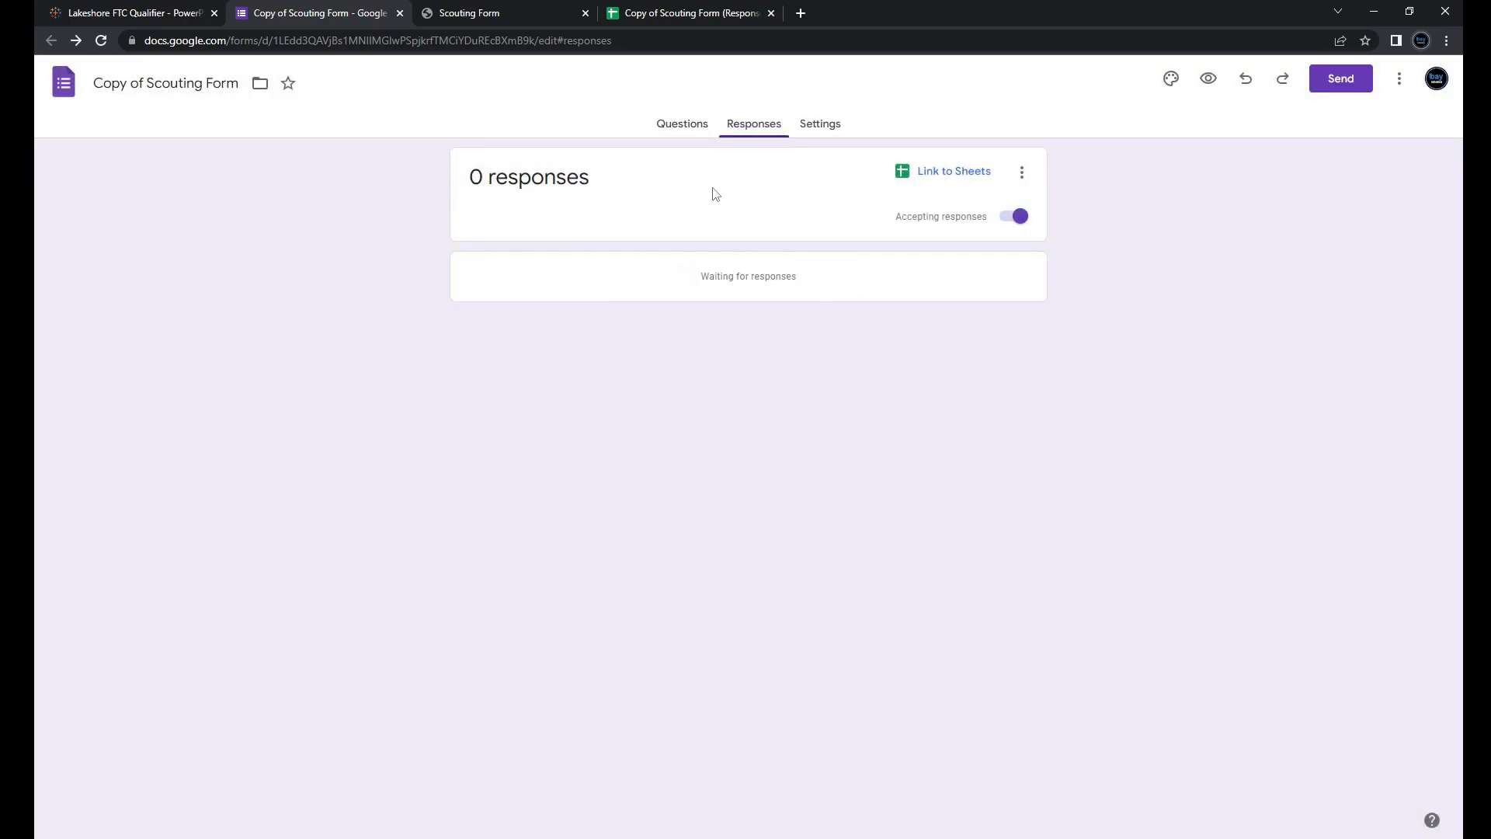
left_click(678, 15)
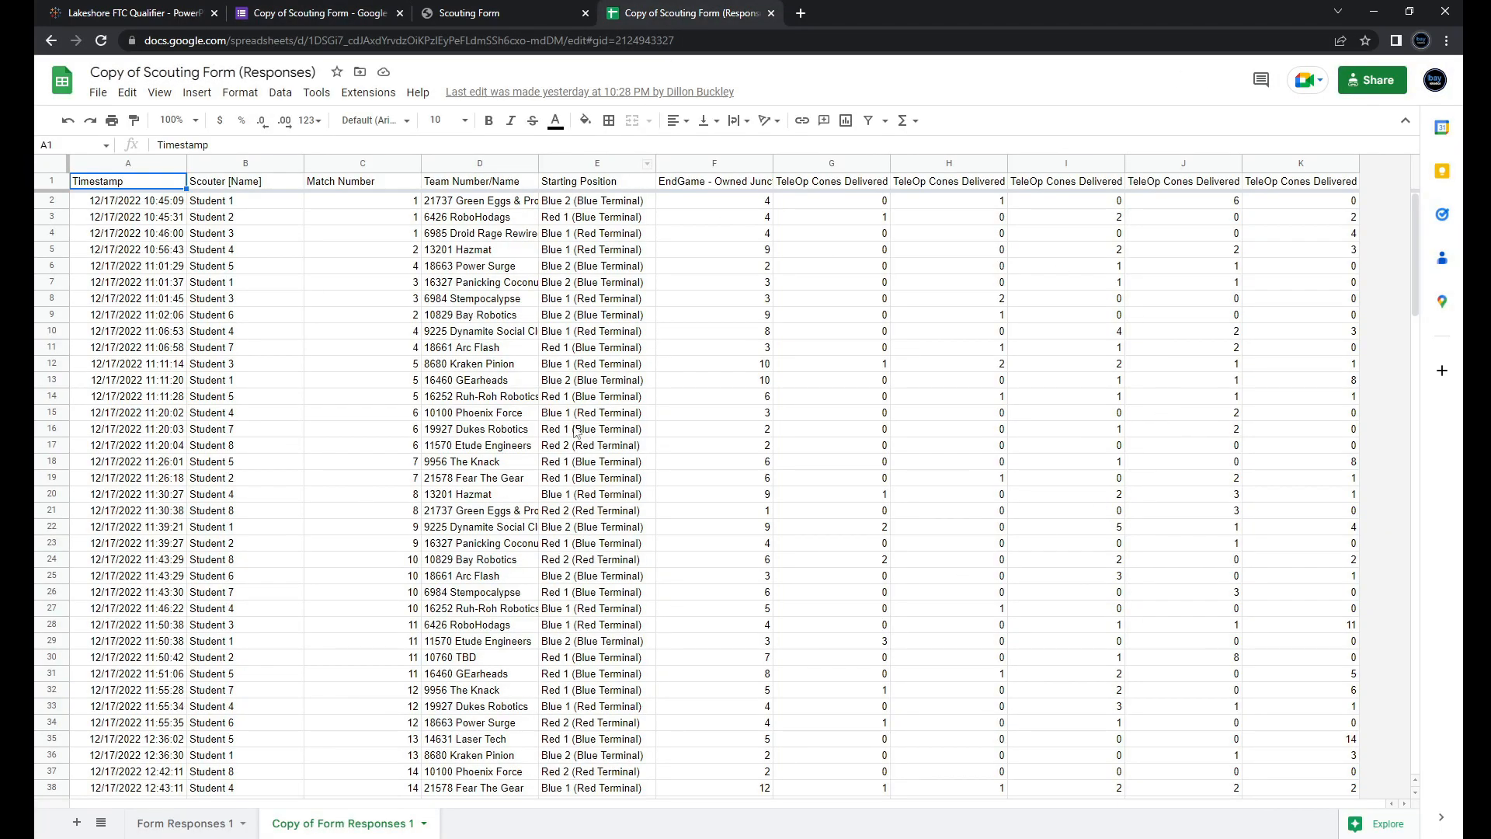
Step: Scroll through the Copy of Form Responses 1 sheet, then bring up the Tableau window previews
left_click_drag(1414, 247, 1400, 775)
scroll(1388, 626, "up", 20)
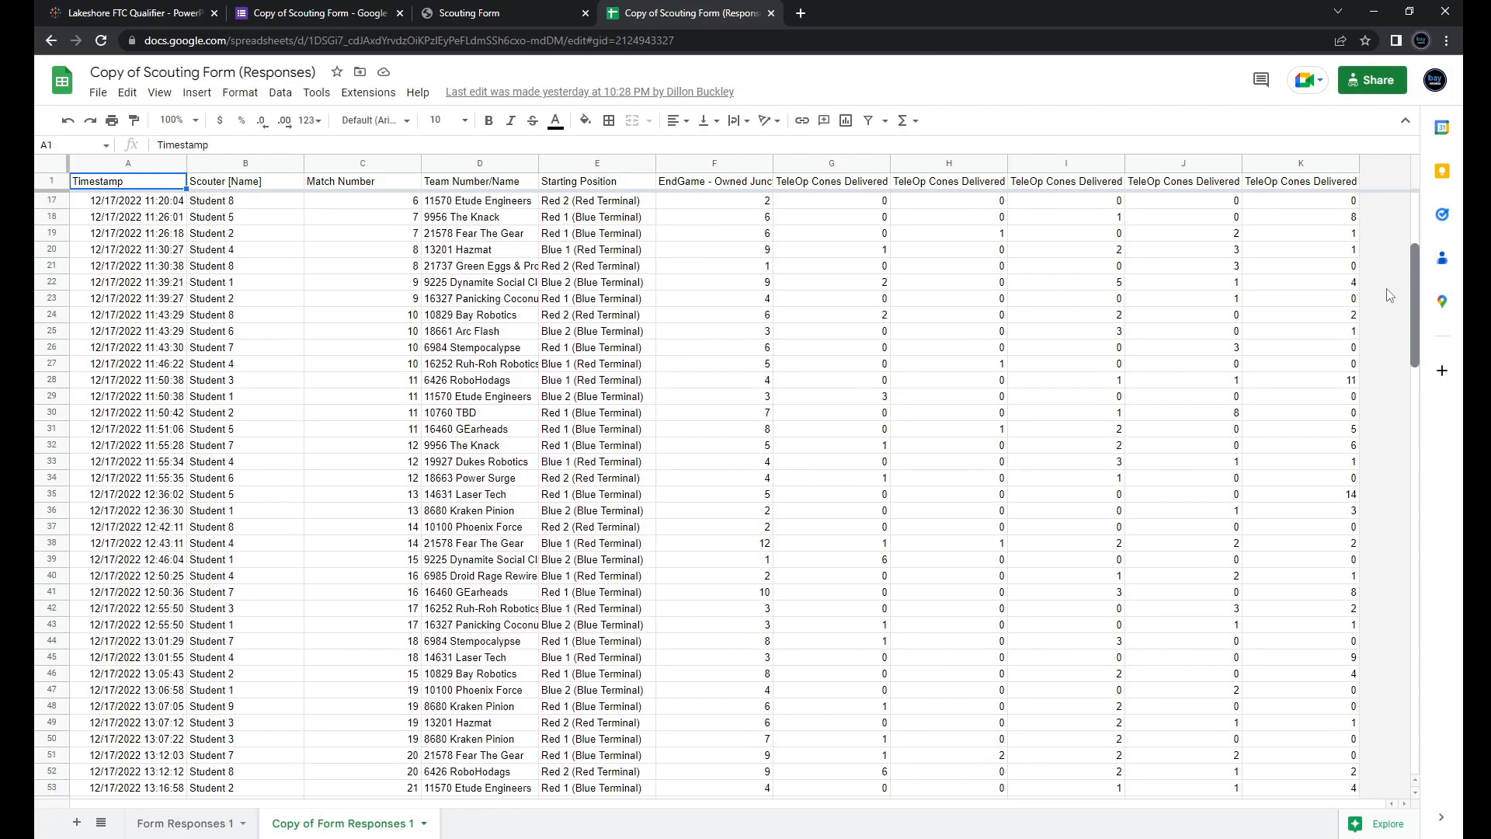
scroll(1391, 259, "up", 1)
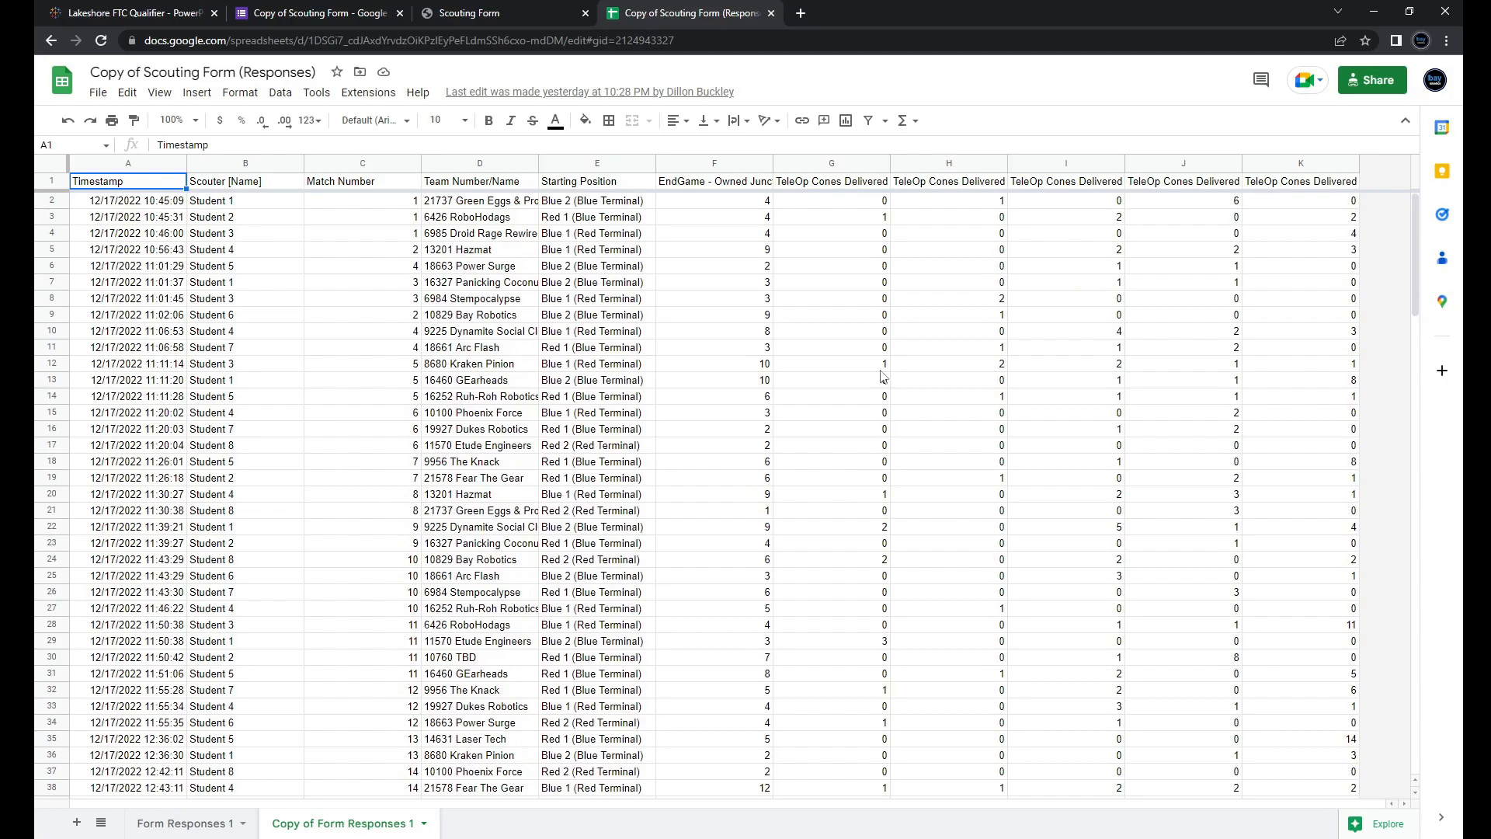
scroll(389, 497, "down", 4)
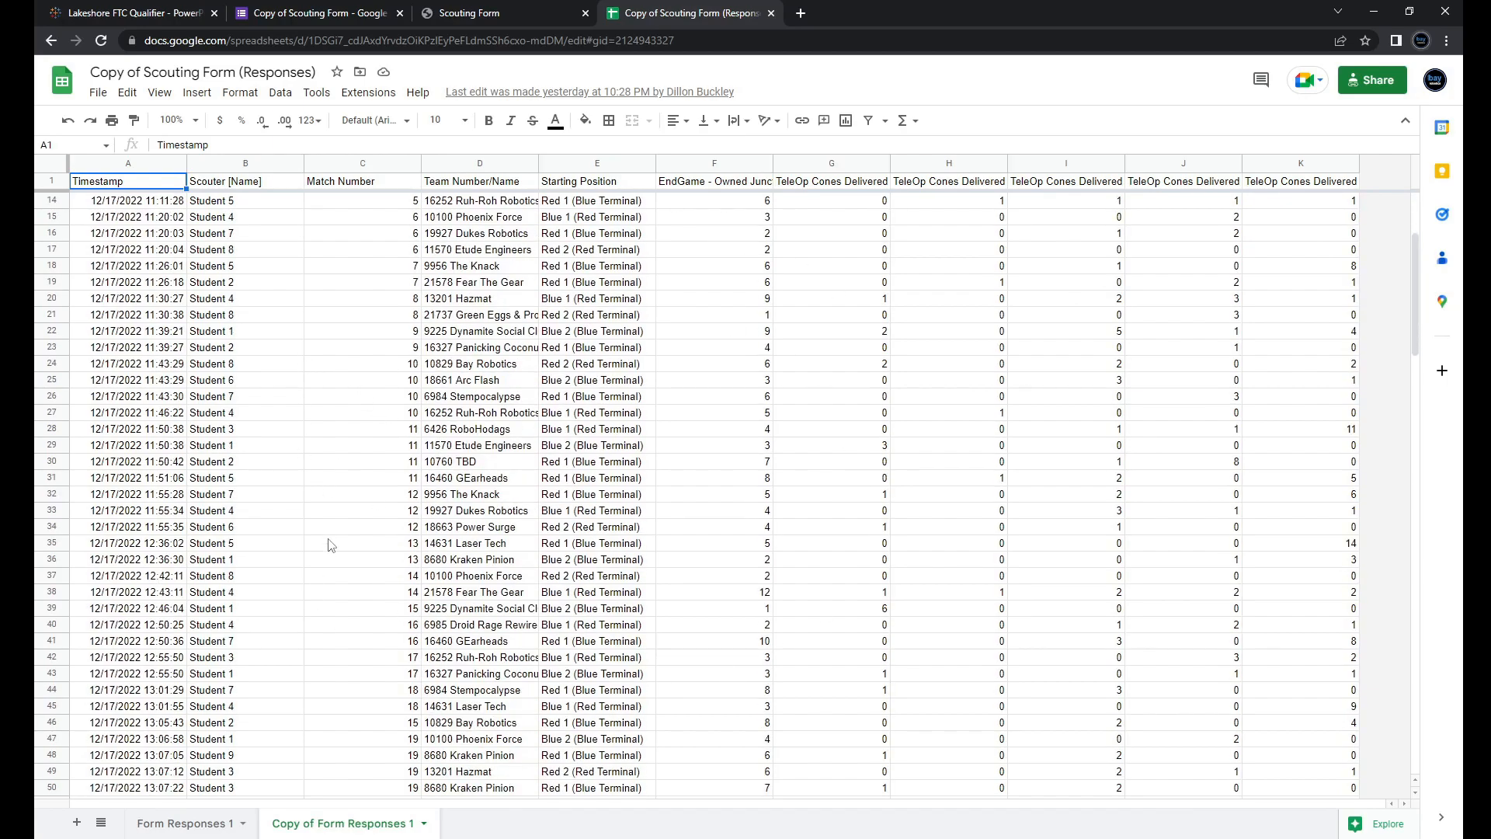
scroll(319, 467, "up", 4)
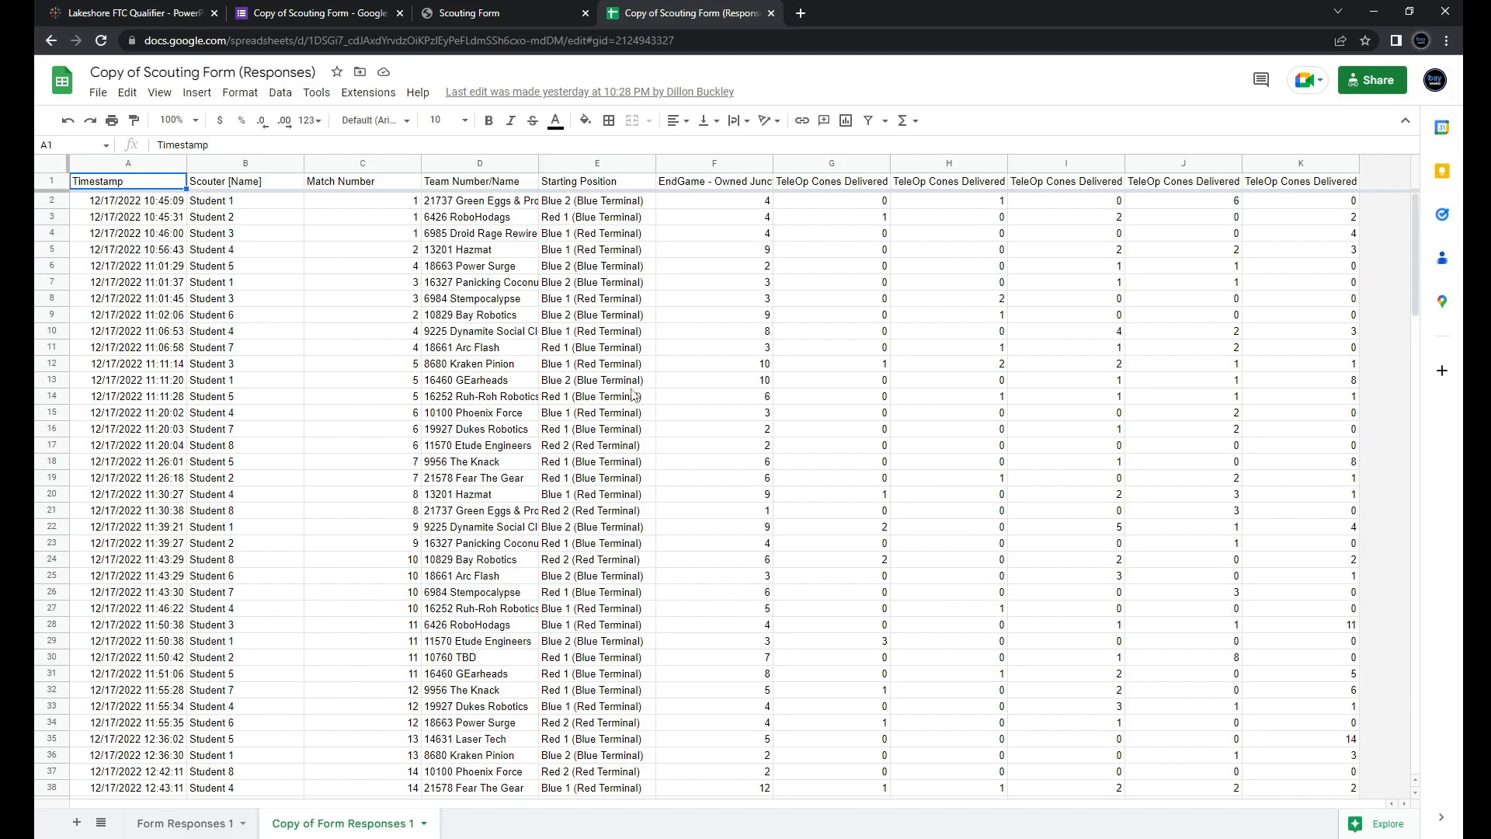
left_click(17, 269)
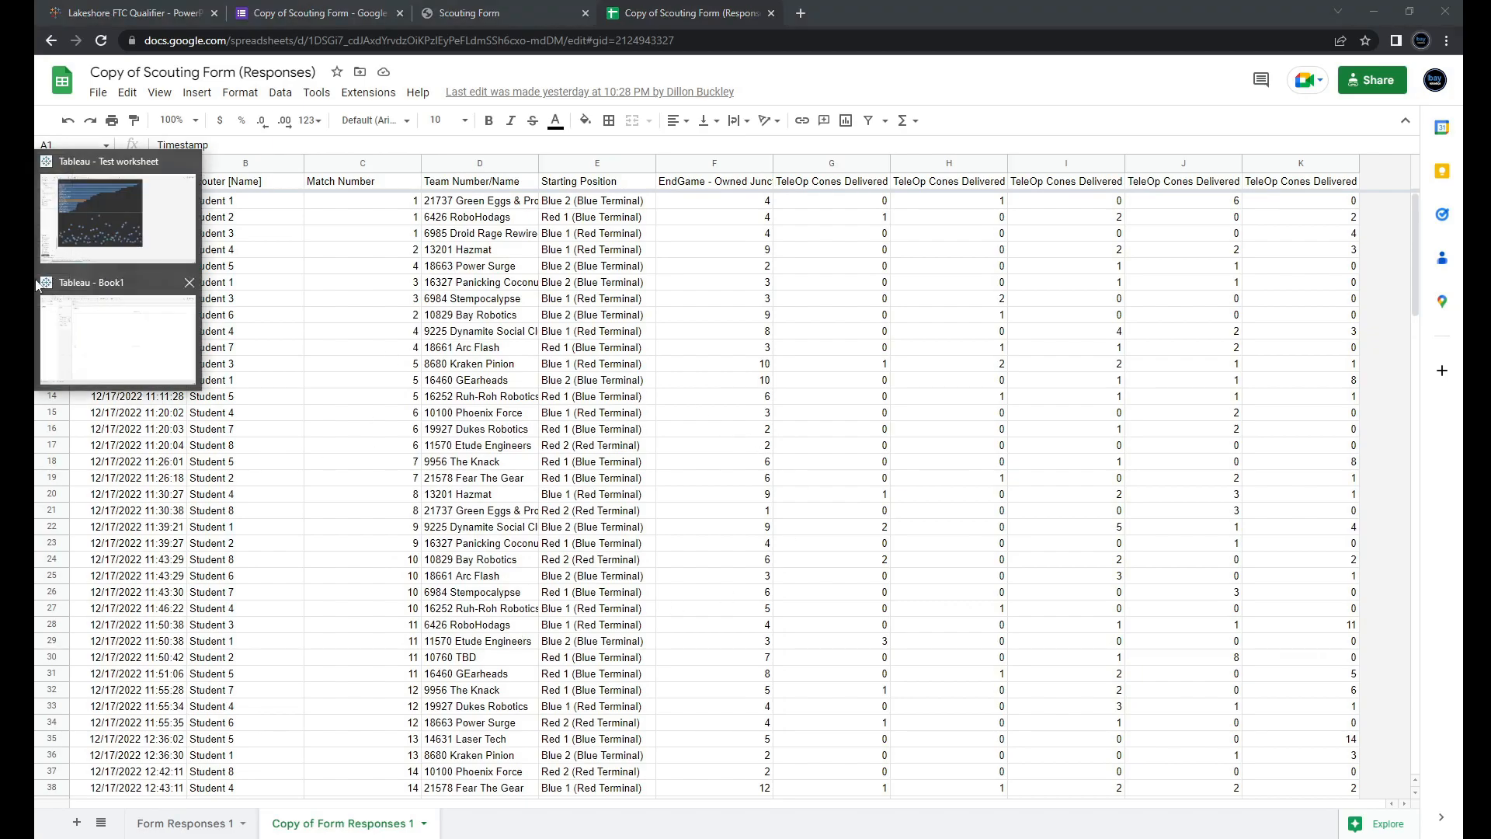
Step: In the Book1 workbook, connect to data from Google Drive to browse its files
left_click(80, 314)
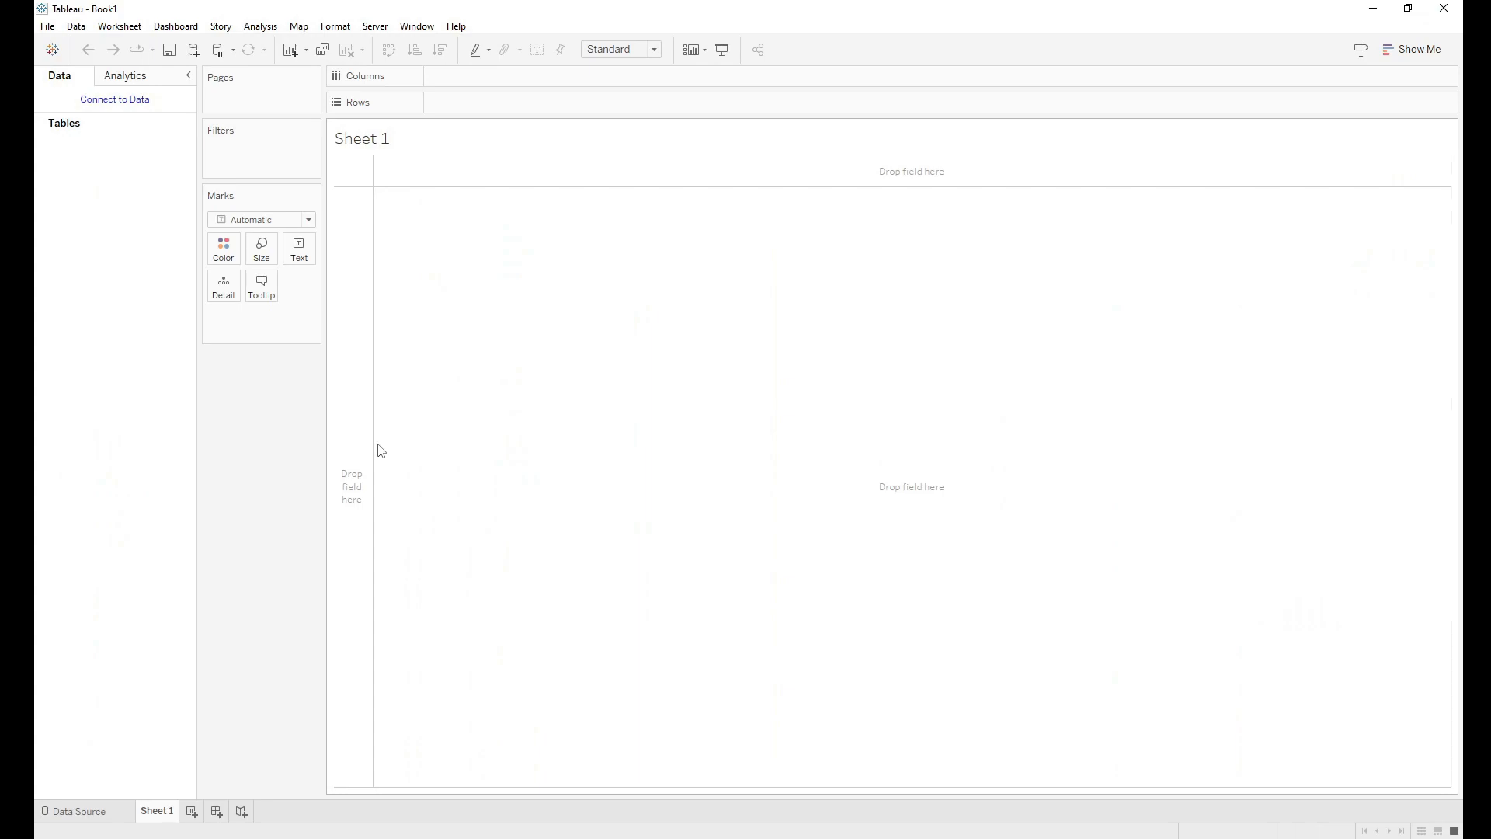
left_click(104, 106)
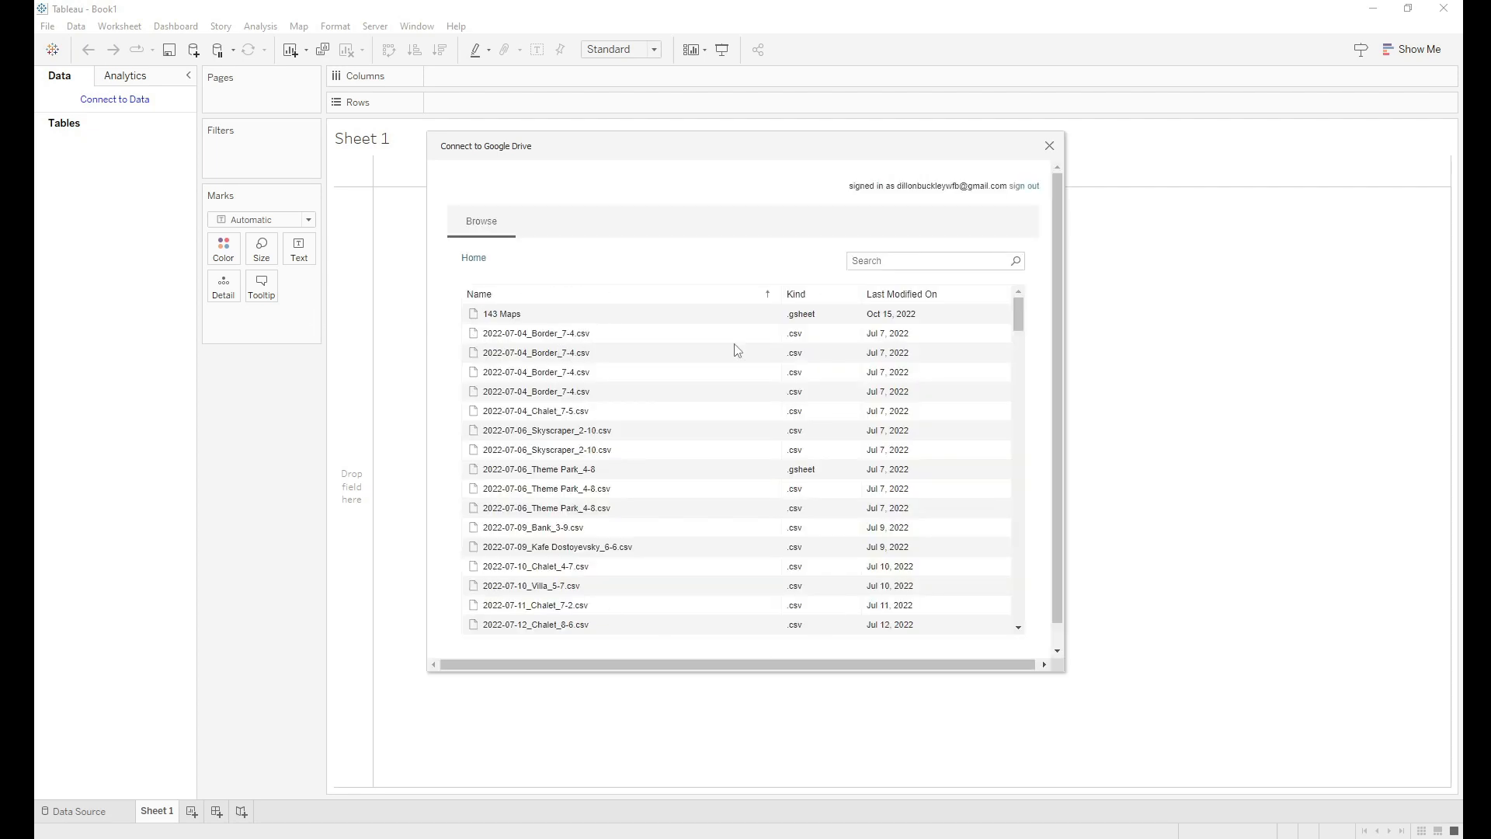
Step: Search Drive for 'scouting' and connect to Copy of Scouting Form (Responses)
left_click(906, 258)
type("scouting")
key("Return")
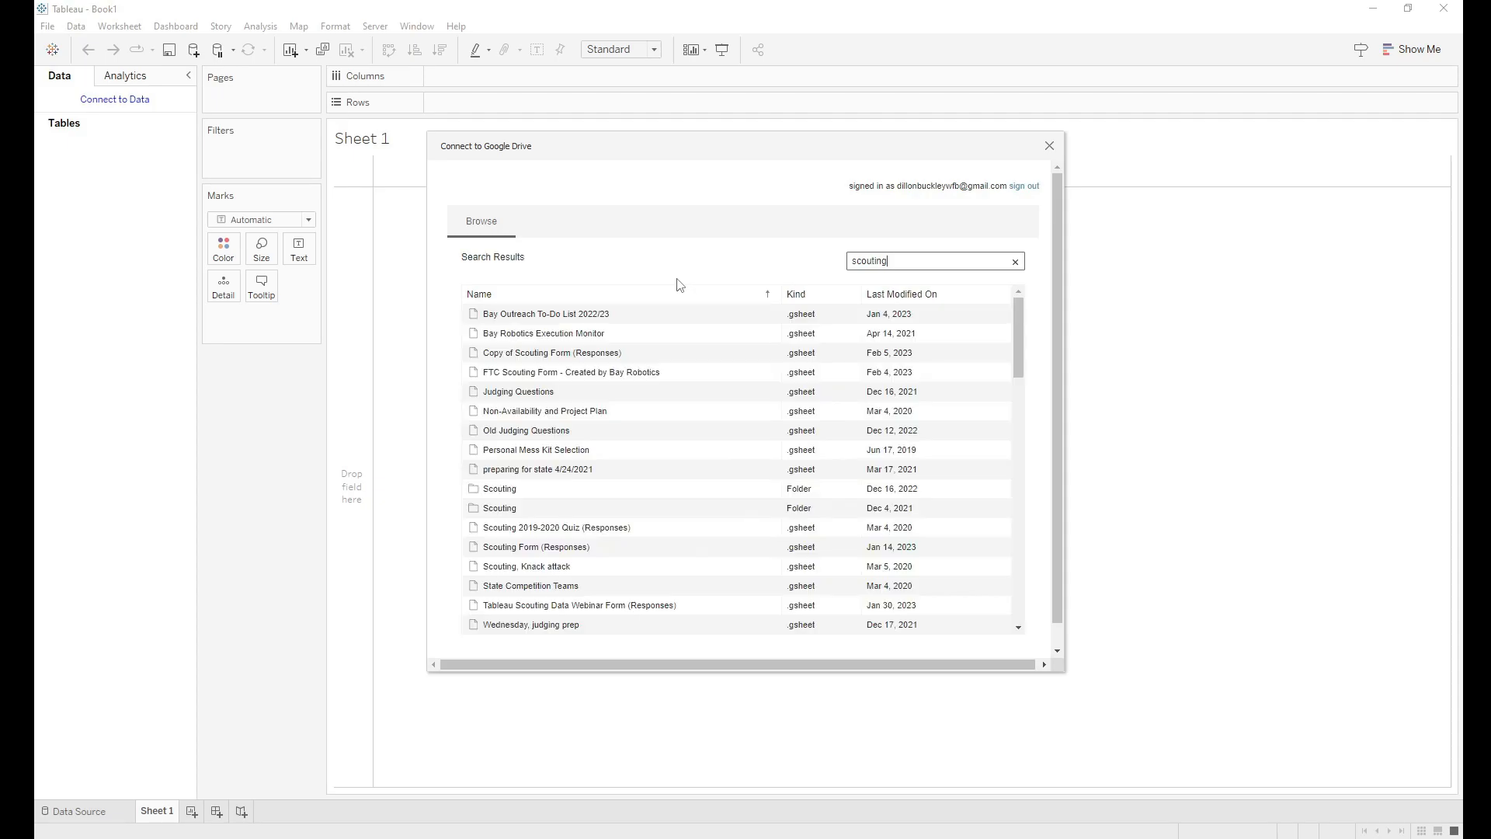
left_click(512, 356)
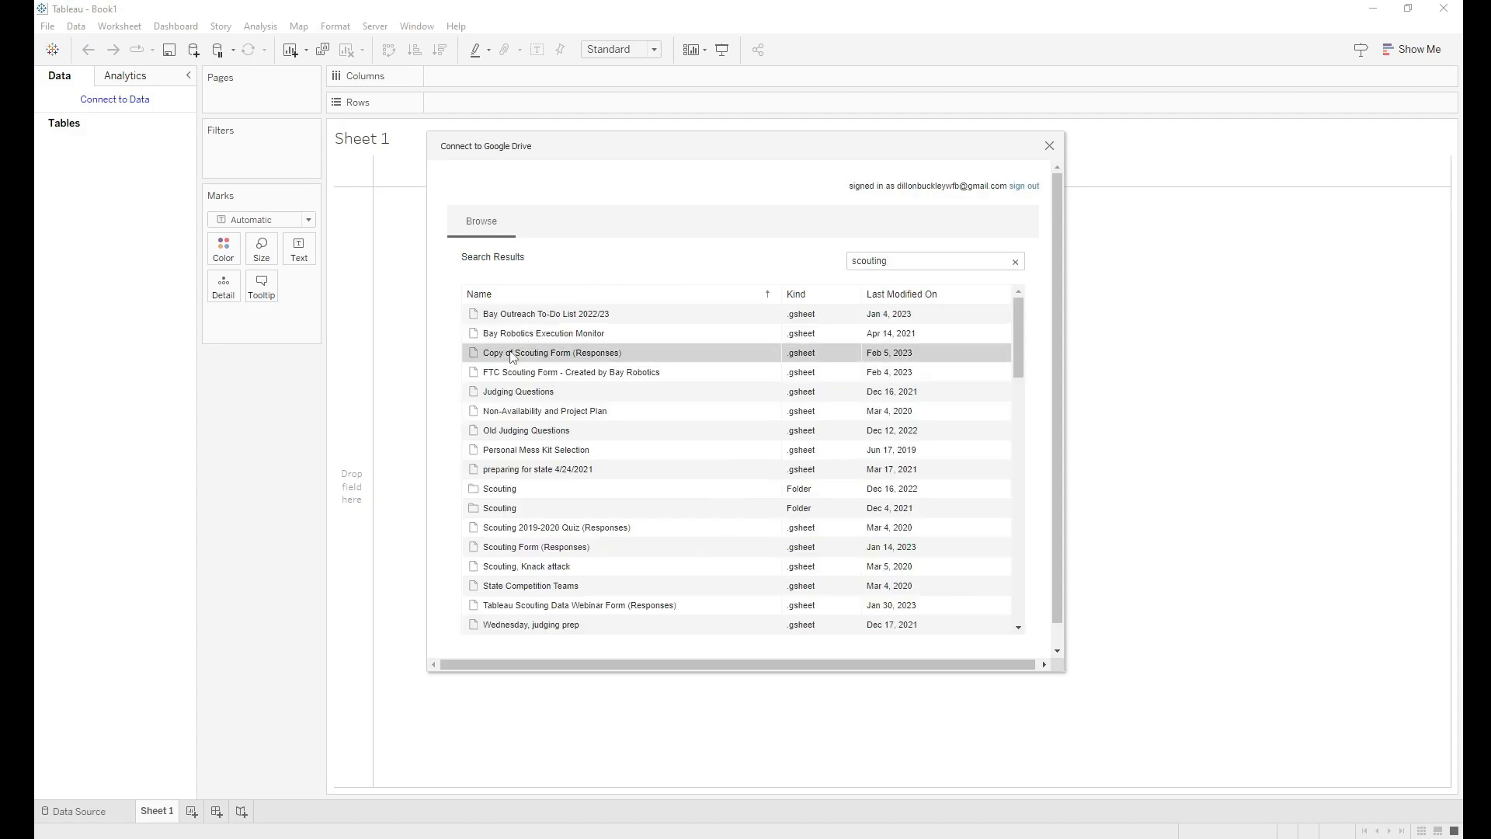
double_click(516, 357)
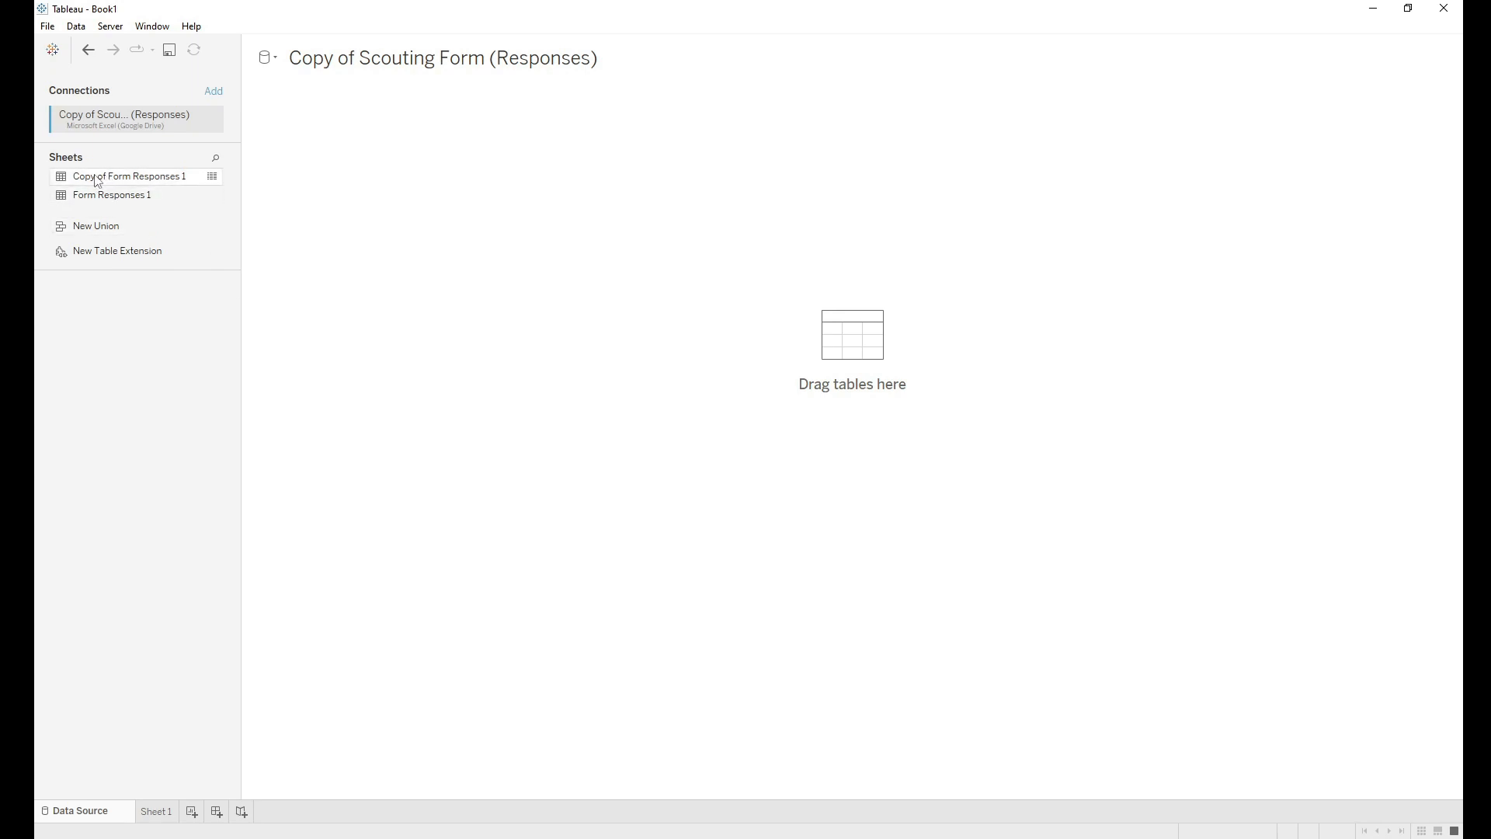
Step: Use Copy of Form Responses 1 as the data table and switch to Sheet 1
left_click_drag(112, 184, 506, 242)
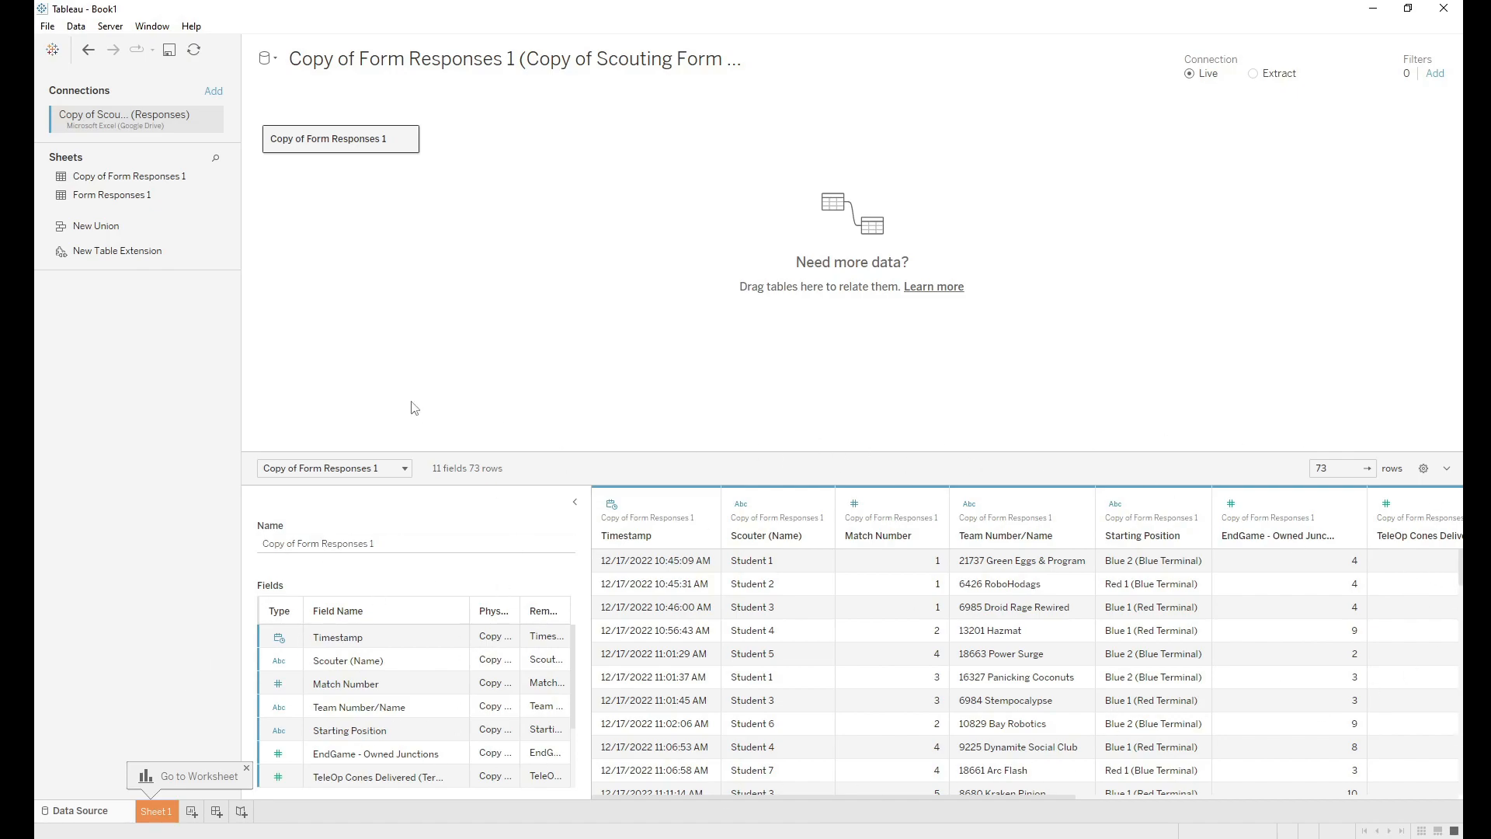
left_click(247, 769)
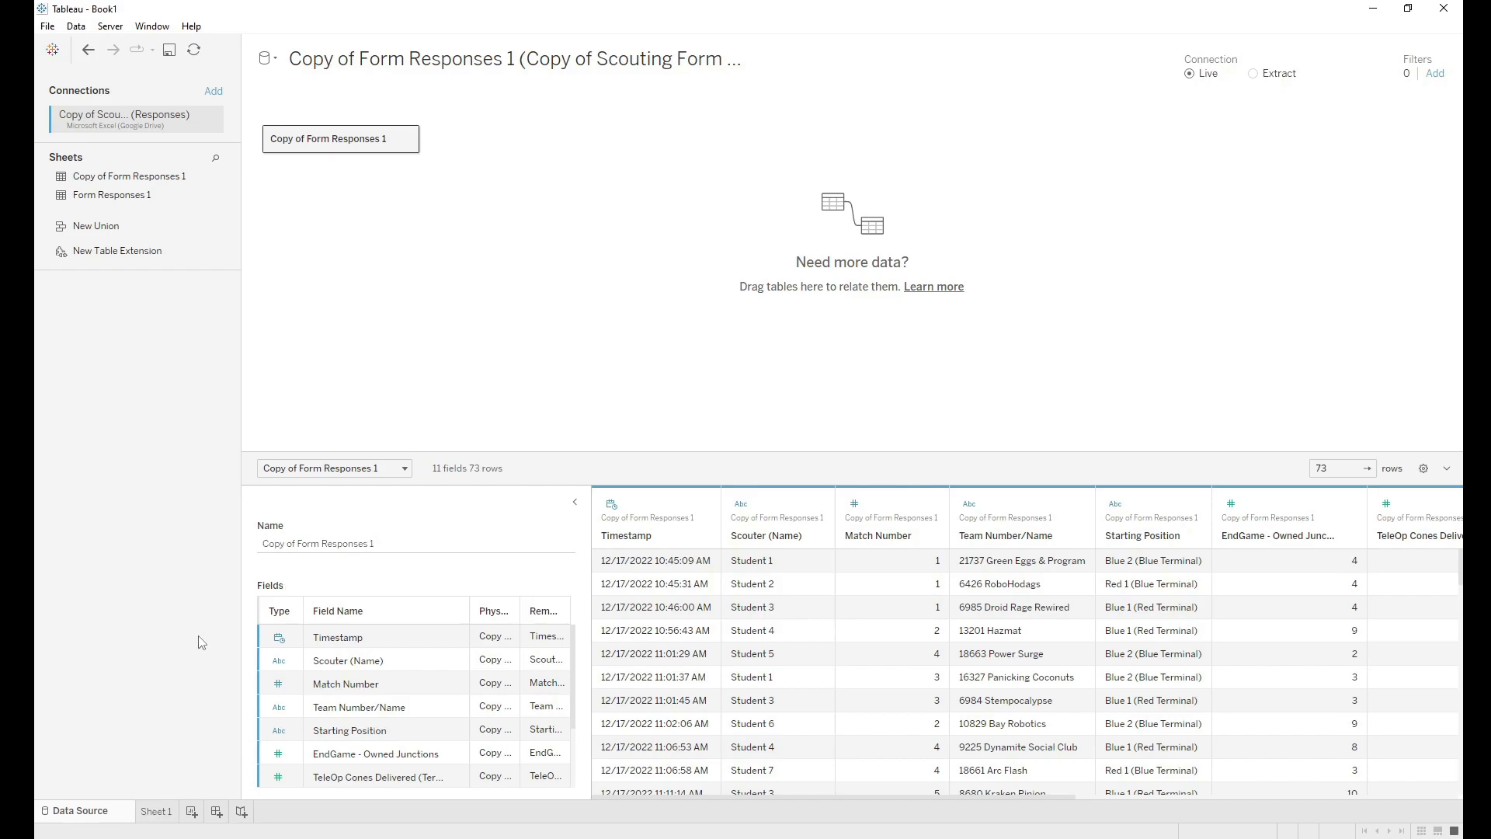
left_click(162, 814)
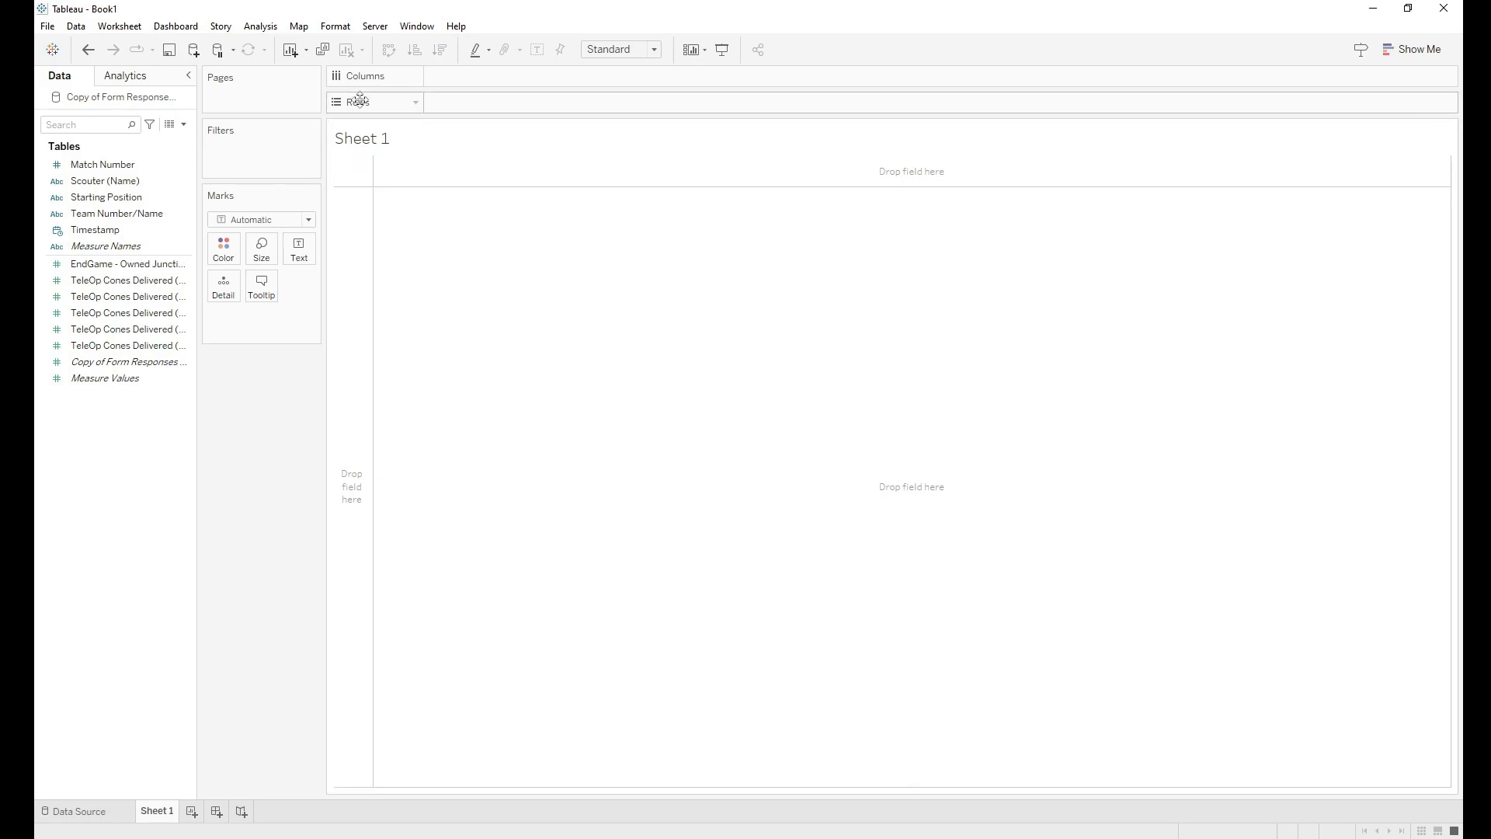
Step: Put Match Number and Team Number/Name on Rows, Scouter (Name) on Columns, and chart TeleOp Cones Delivered (Medium)
left_click(99, 168)
left_click_drag(99, 172, 478, 109)
left_click(99, 201)
left_click_drag(101, 181, 613, 76)
left_click(139, 233)
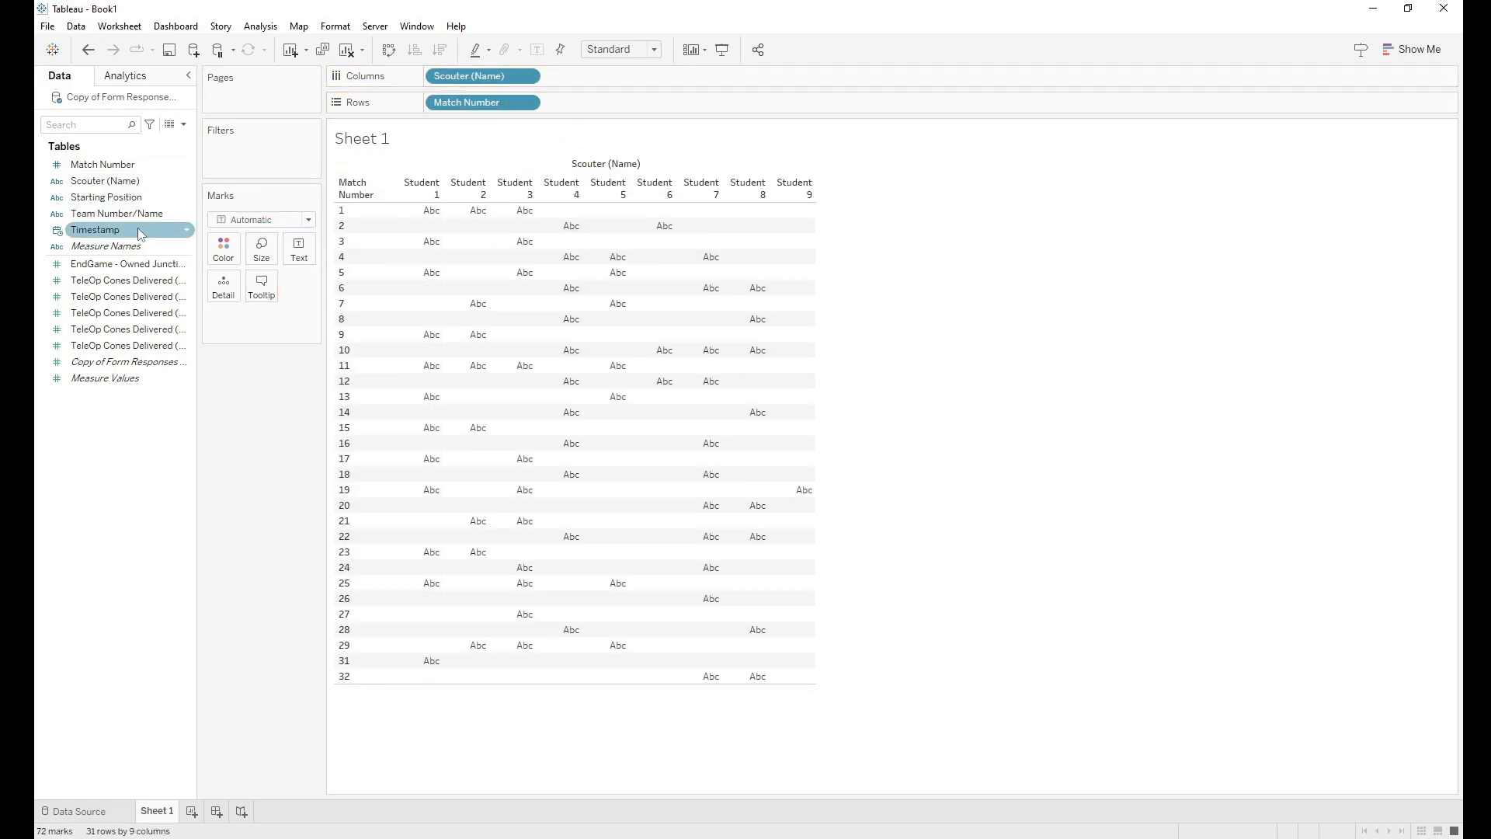
left_click(91, 218)
left_click_drag(91, 219, 597, 102)
left_click_drag(111, 335, 747, 99)
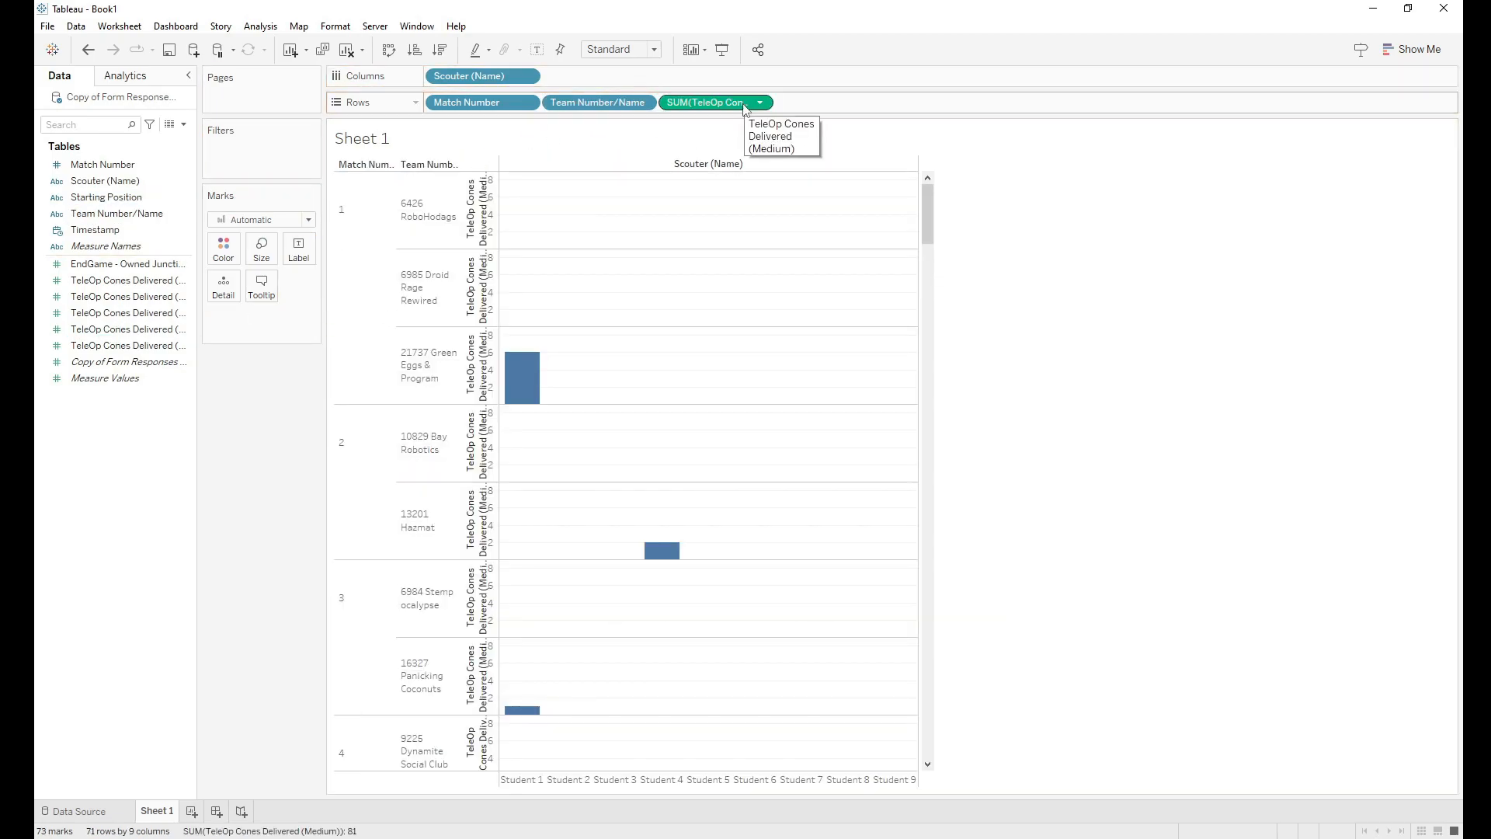
mouse_move(927, 222)
left_mouse_down()
mouse_move(948, 477)
mouse_move(929, 208)
left_mouse_up()
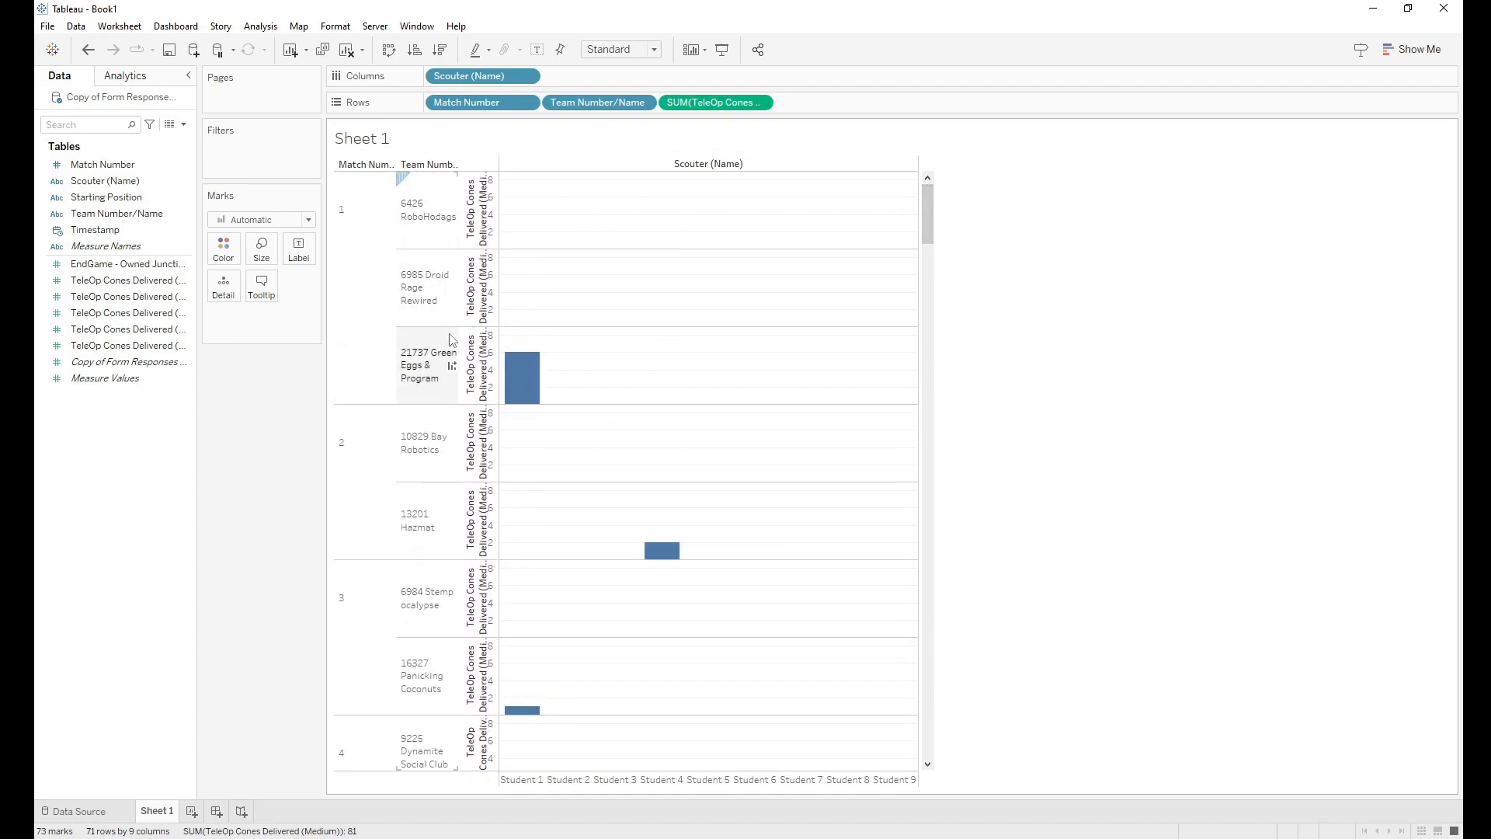
mouse_move(523, 399)
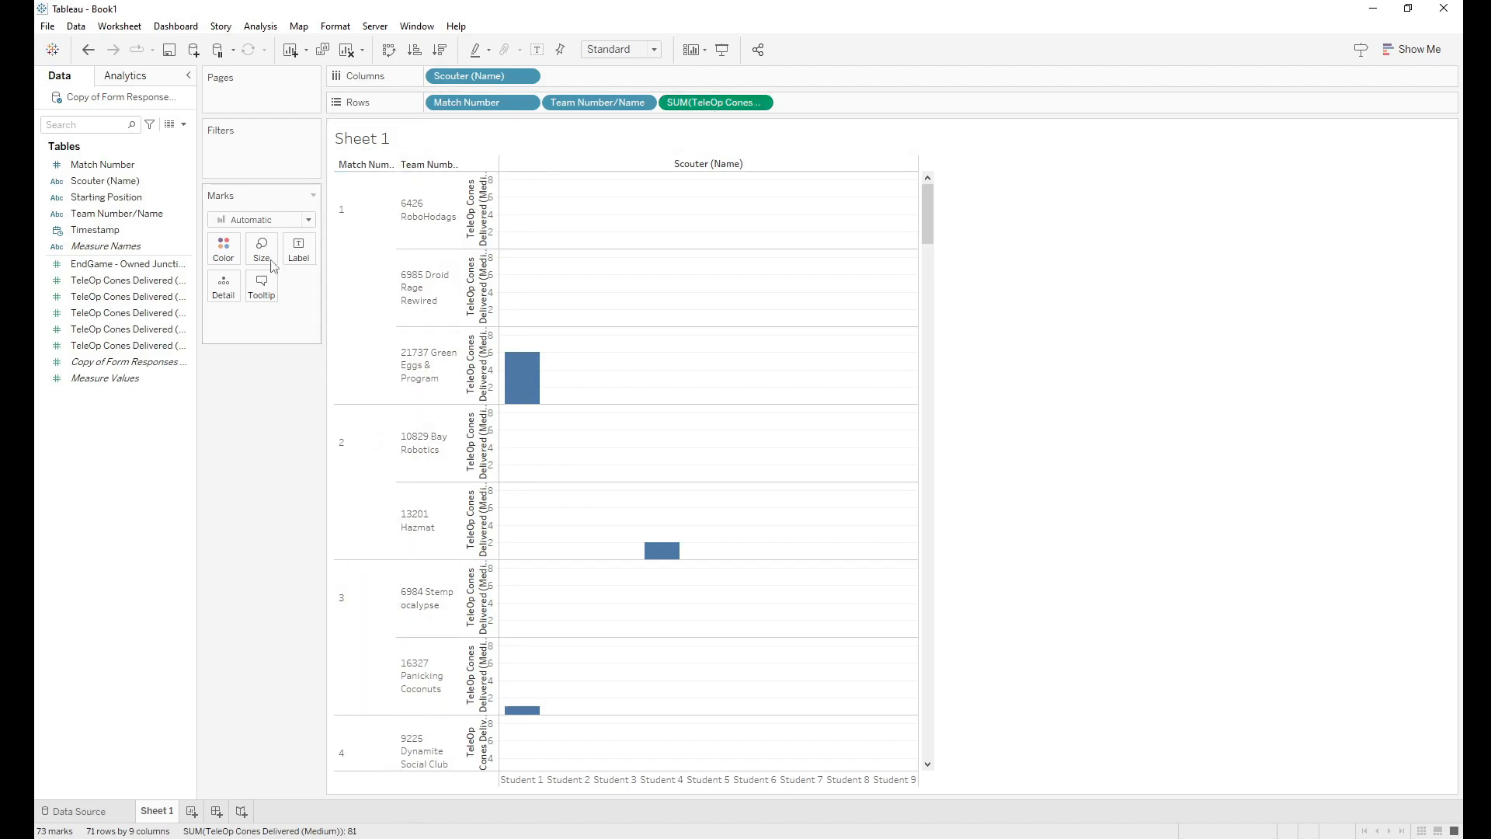
Step: Move Scouter (Name) to Rows ahead of Match Number and Team, and show cone totals as numbers
right_click(691, 103)
left_click(683, 111)
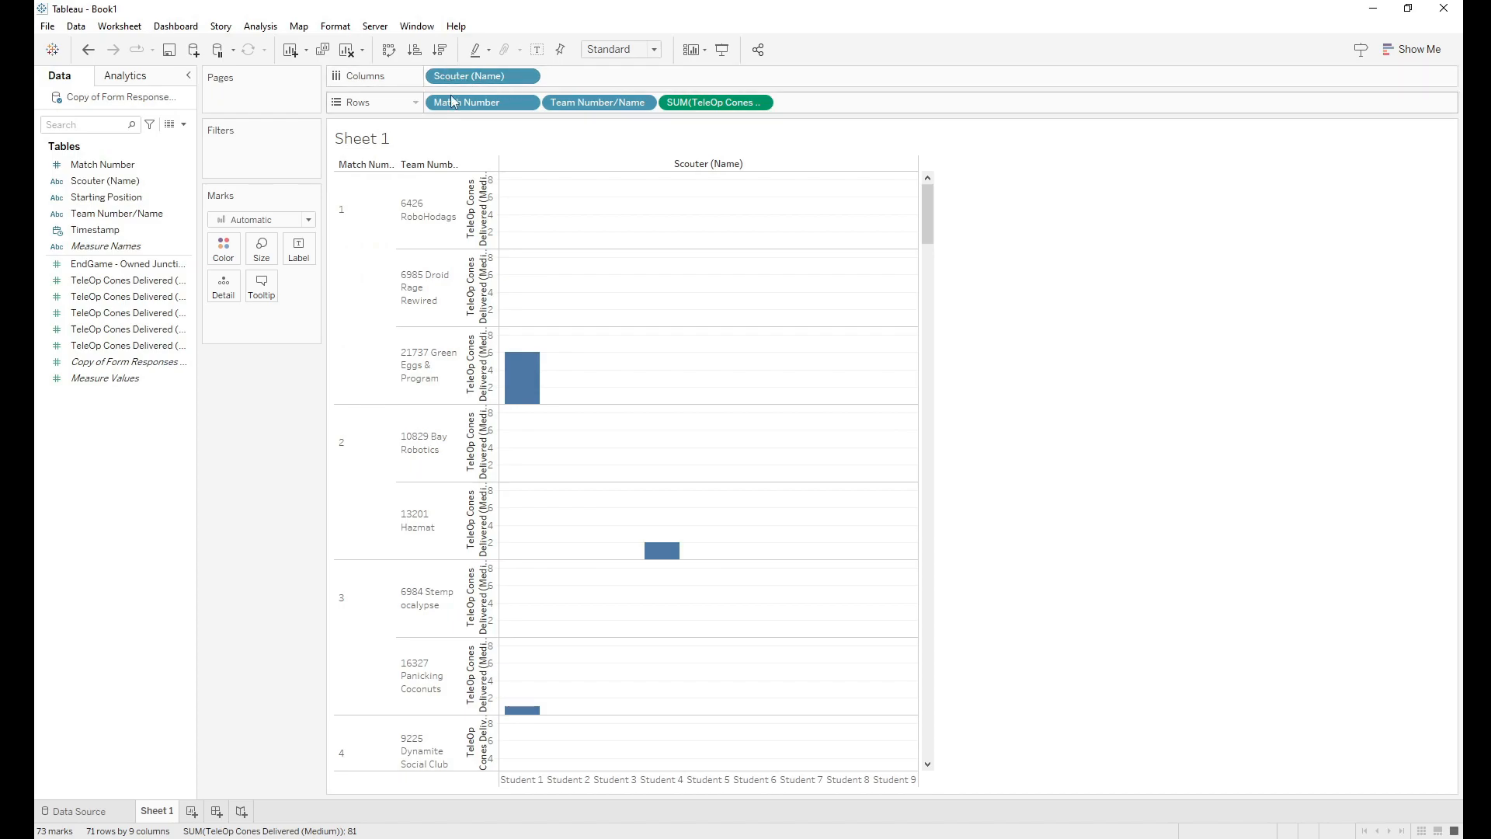
left_click_drag(465, 83, 545, 102)
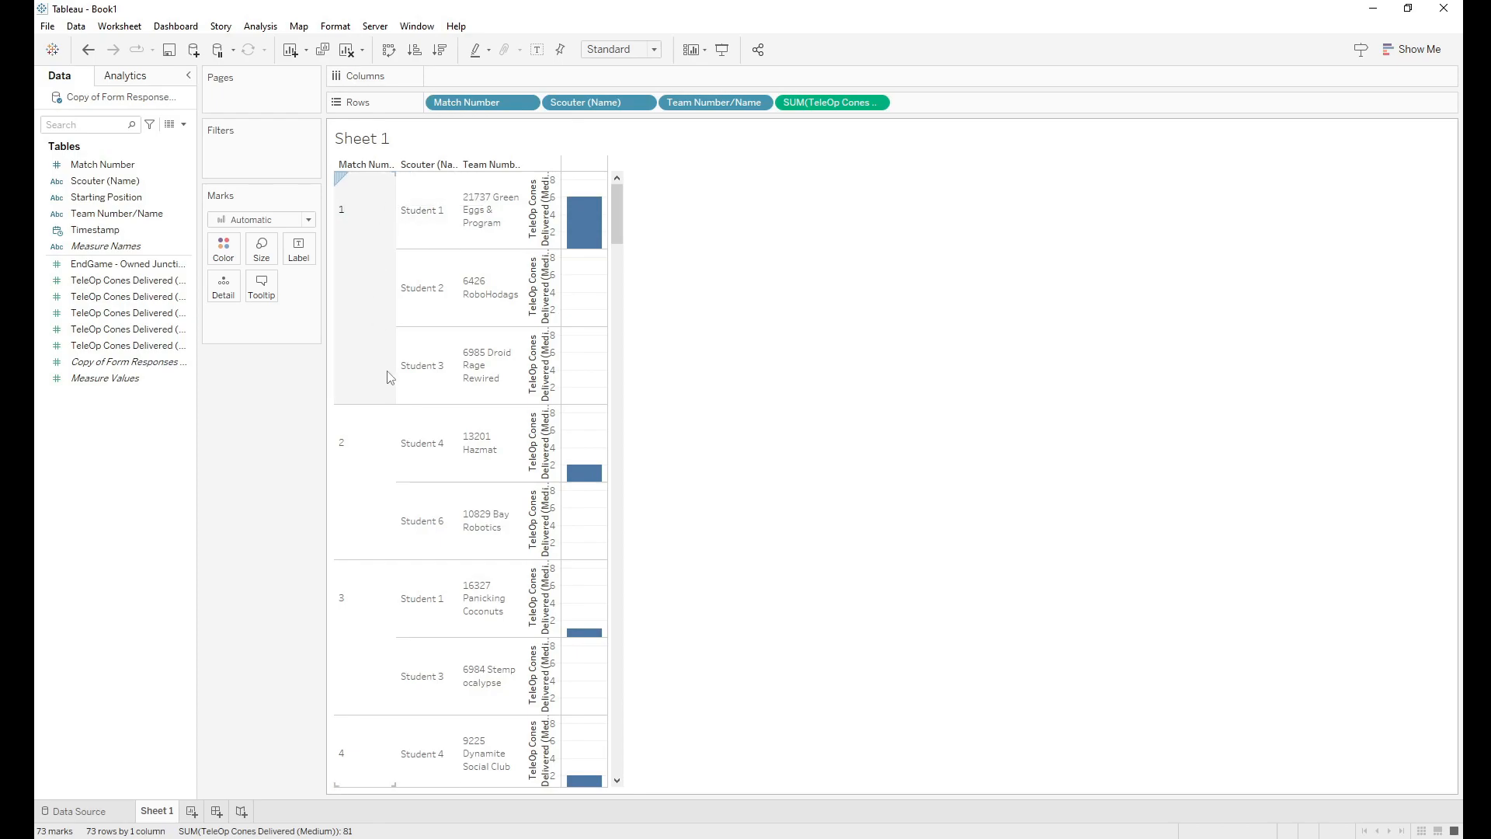
left_click_drag(501, 107, 660, 101)
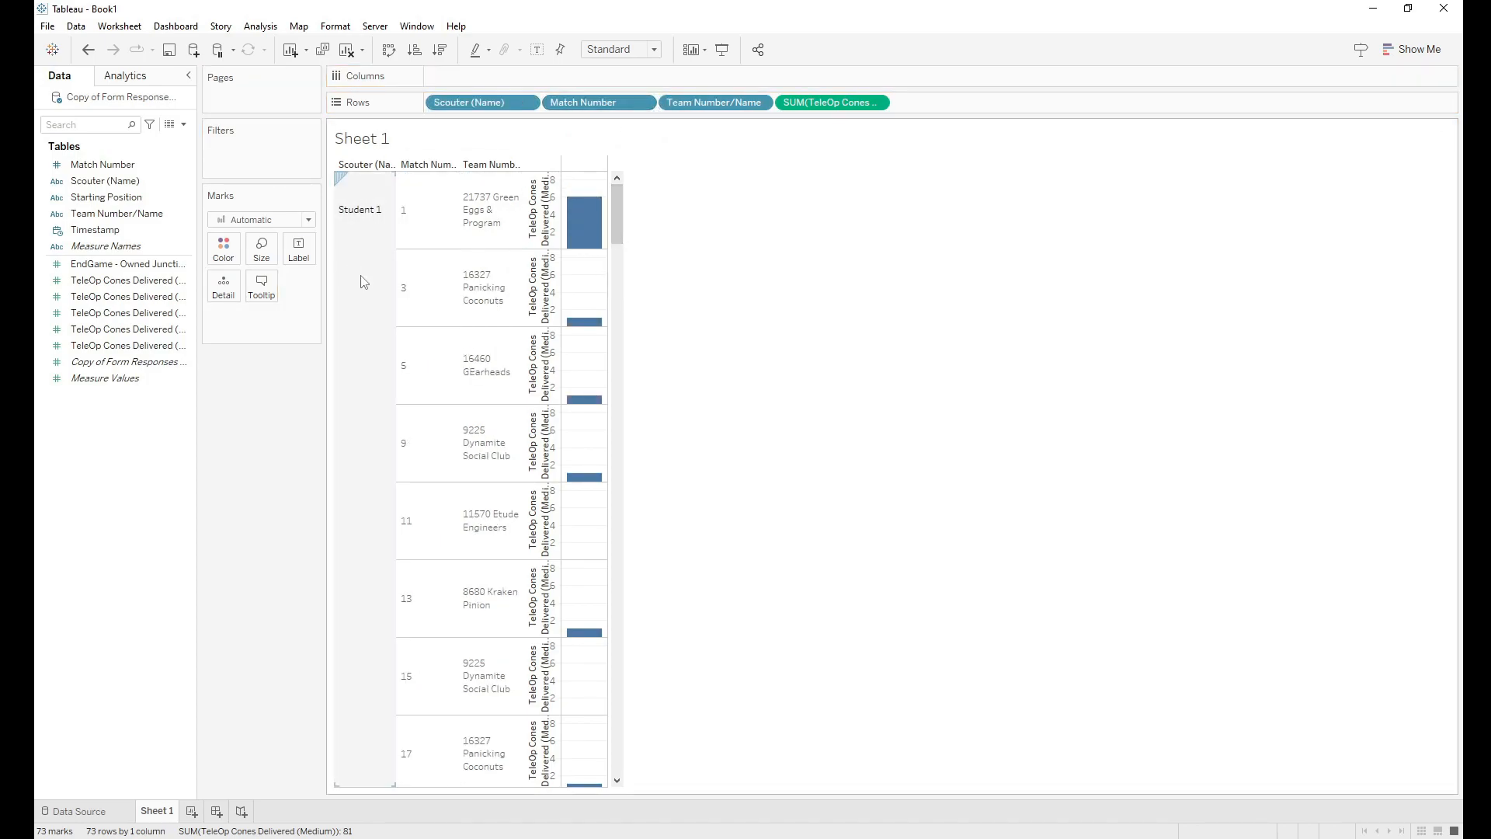
mouse_move(615, 212)
left_mouse_down()
mouse_move(616, 270)
mouse_move(612, 202)
left_mouse_up()
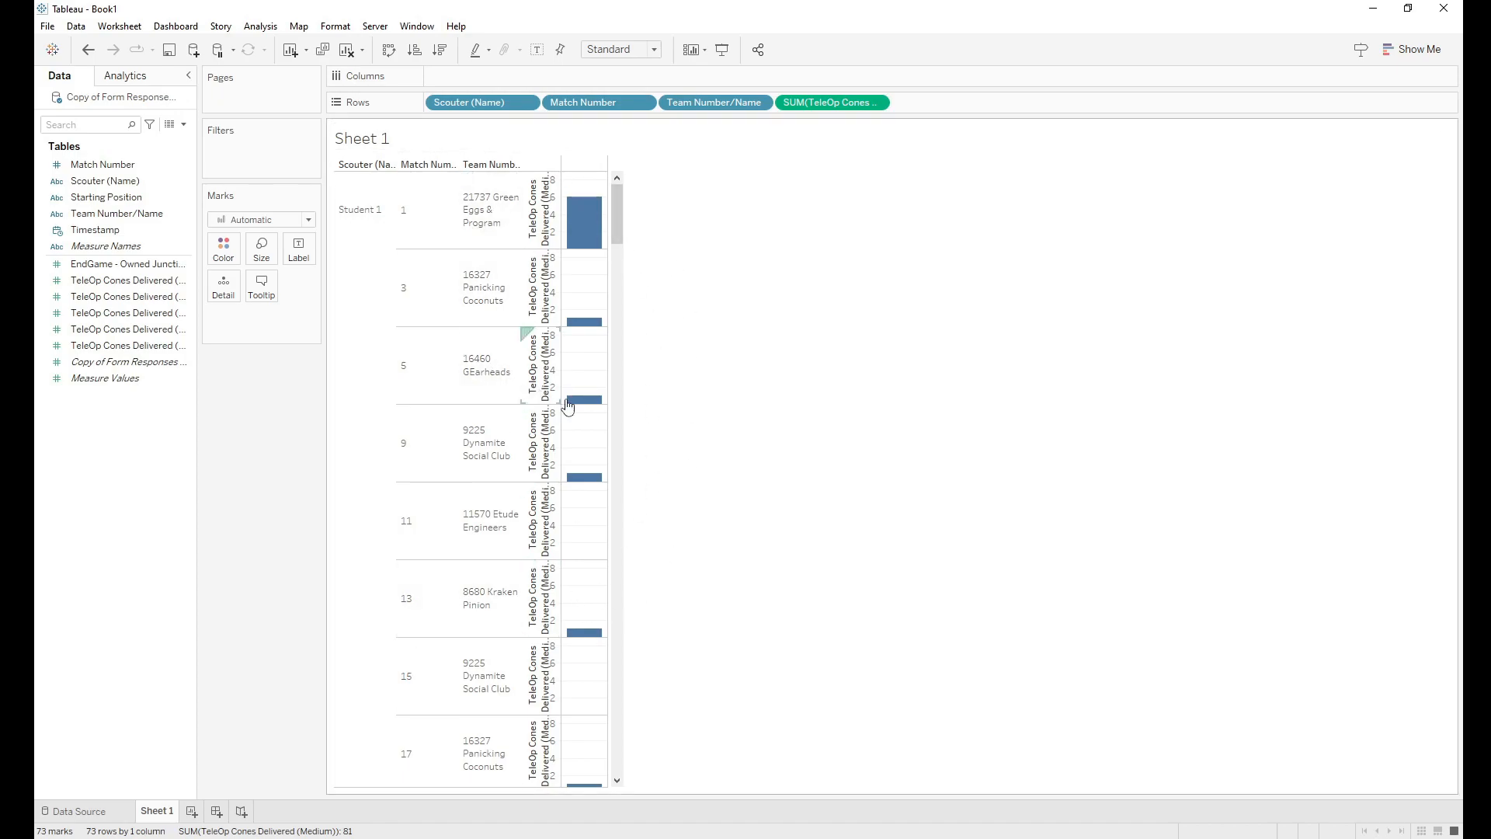
mouse_move(586, 201)
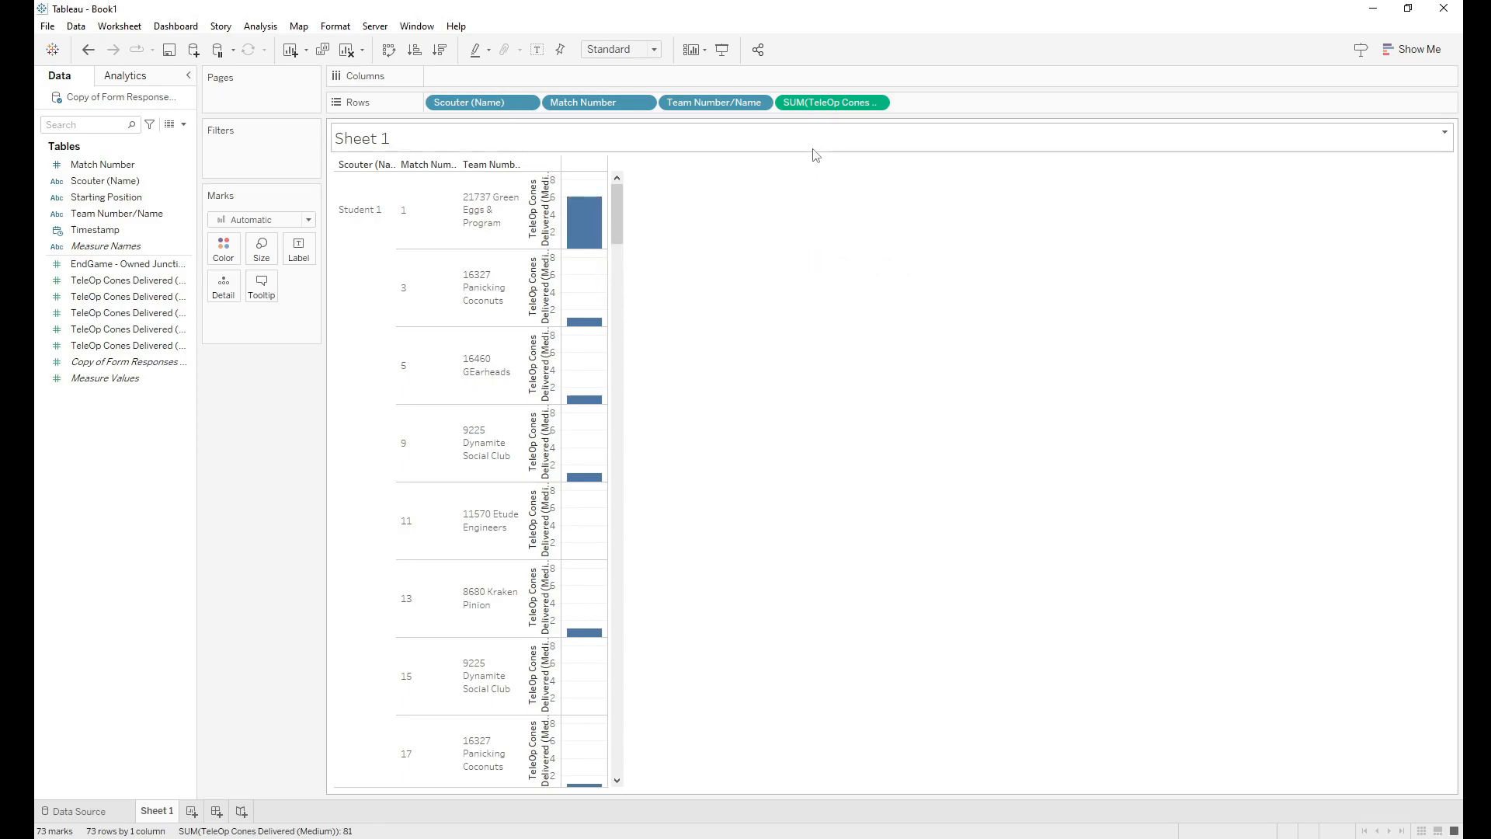
left_click_drag(828, 106, 294, 250)
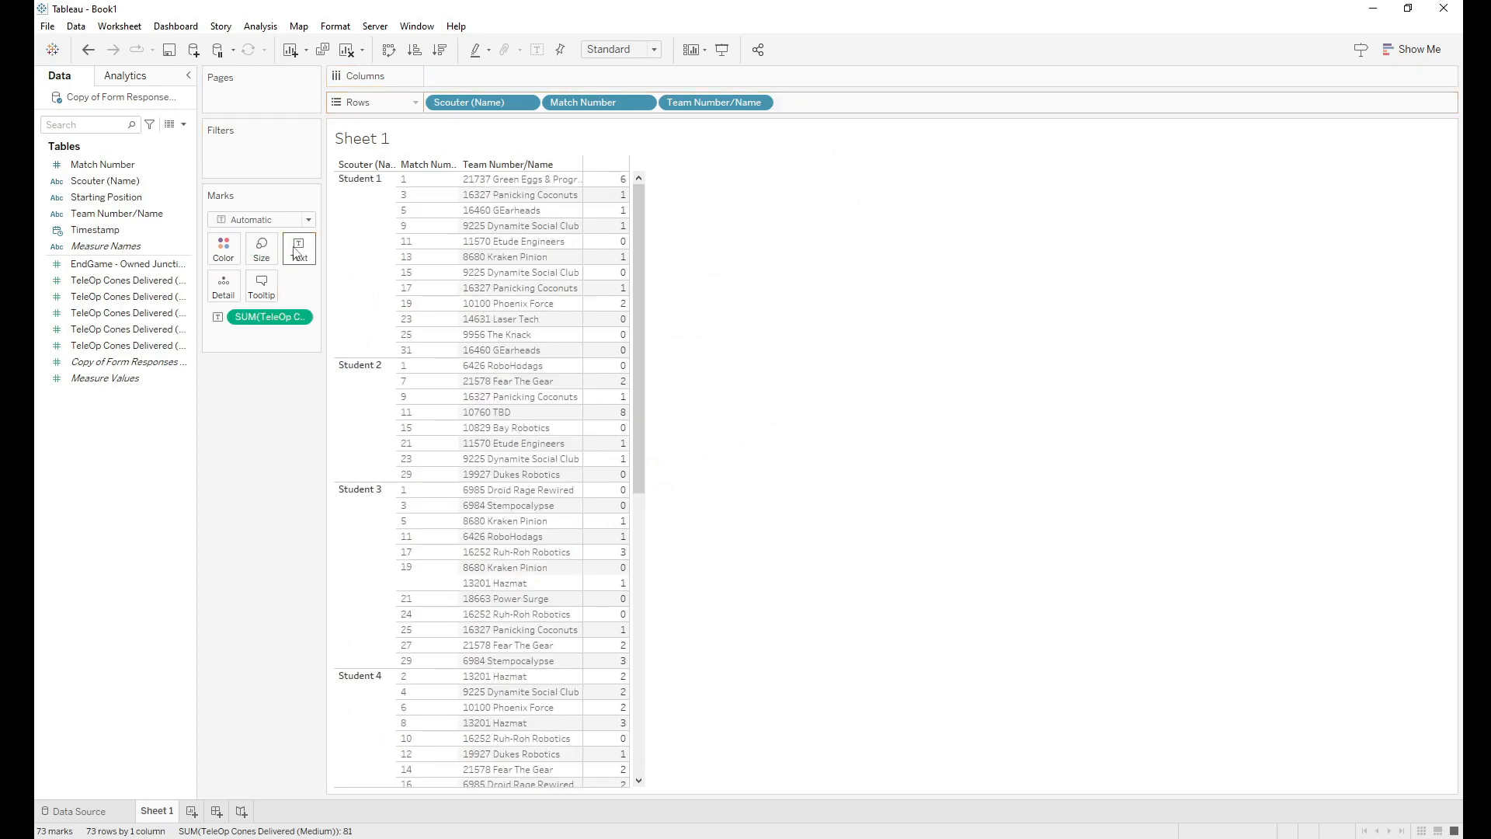
Step: Adjust the cone-total pill on the Marks card, then undo the switch to a text table
mouse_move(638, 212)
left_mouse_down()
mouse_move(637, 503)
mouse_move(631, 184)
left_mouse_up()
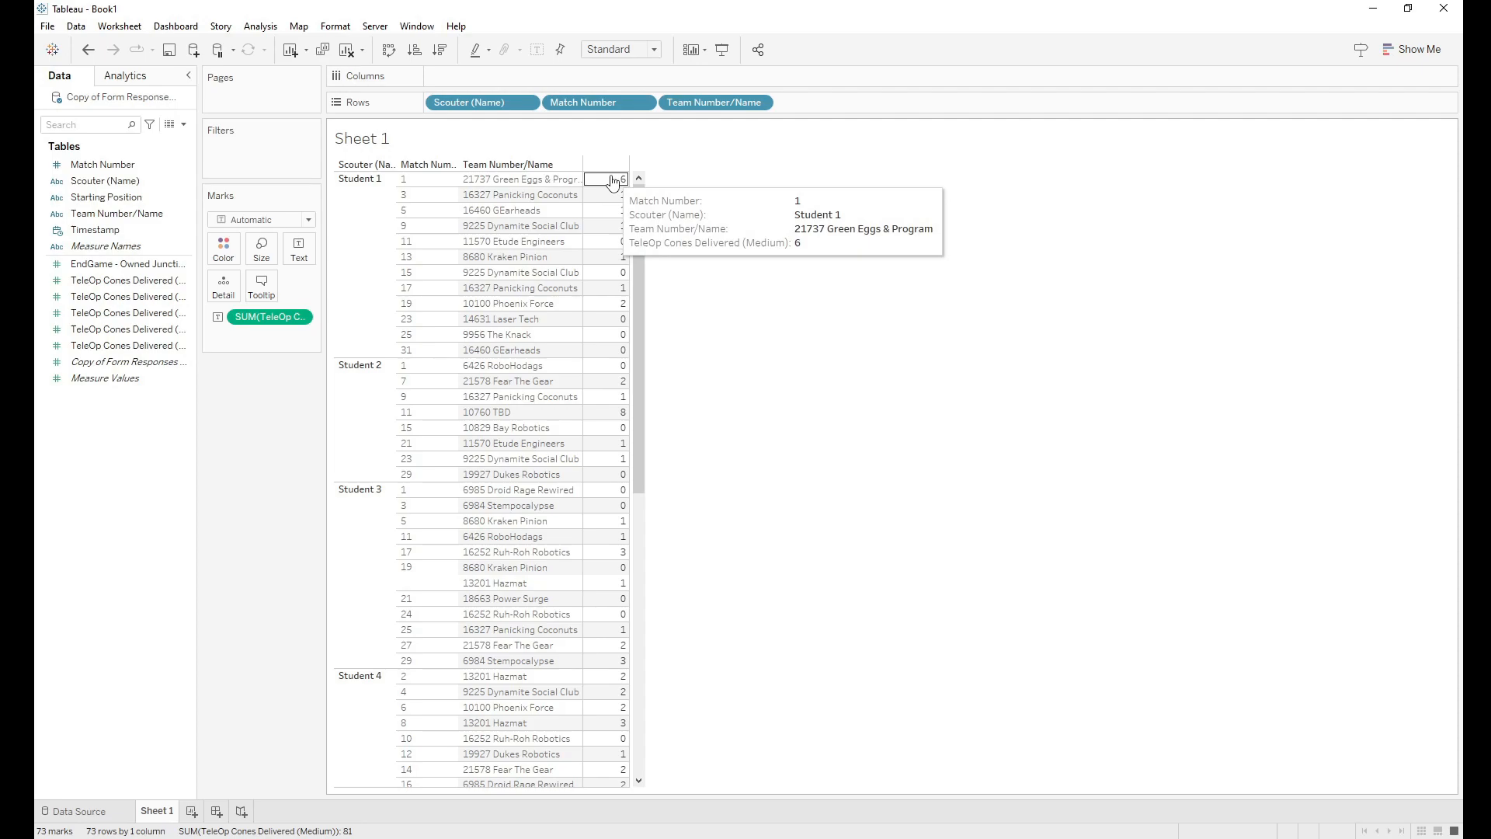
mouse_move(613, 332)
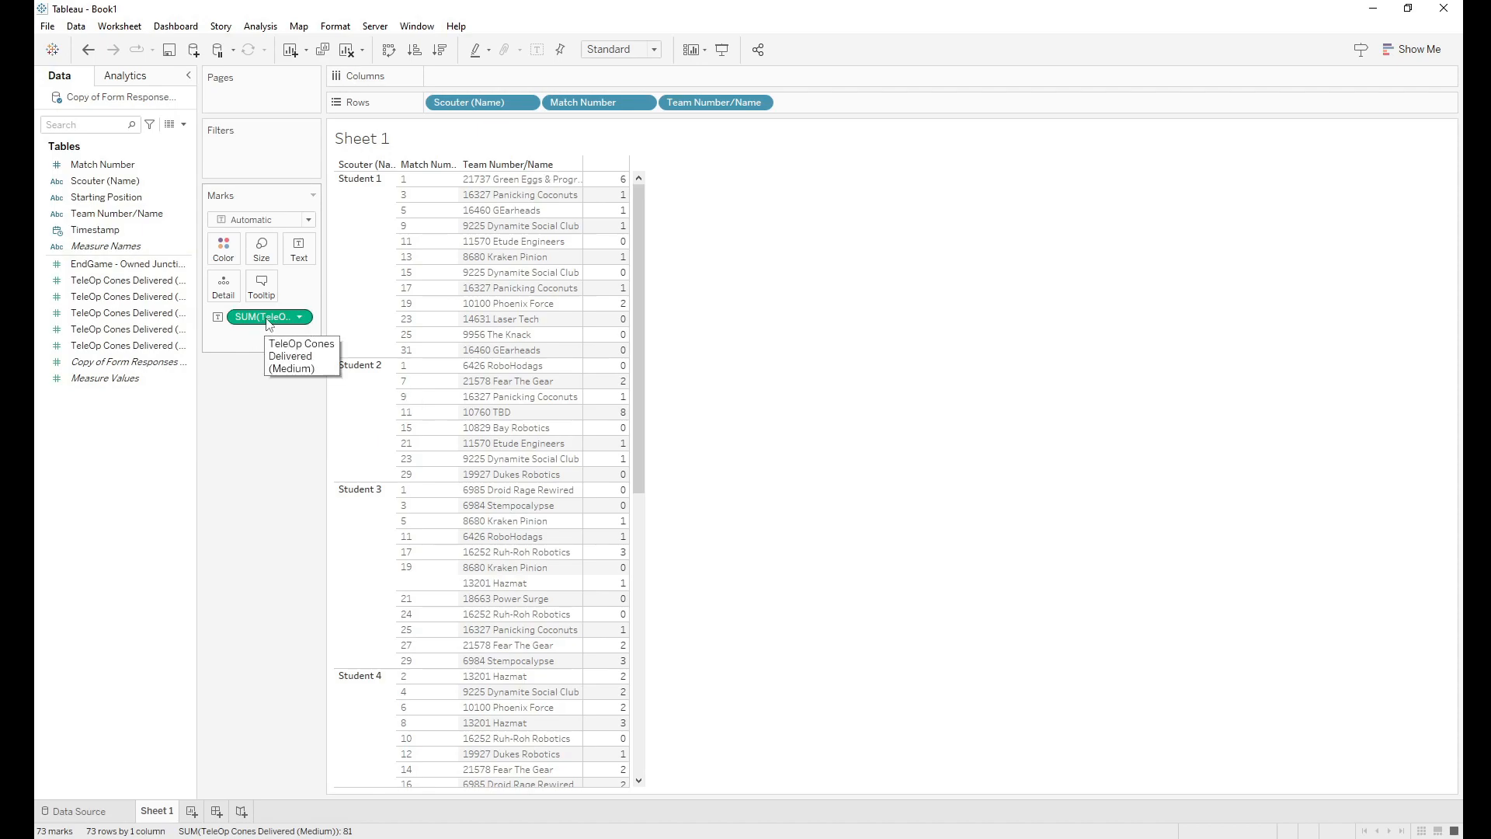
left_click(88, 51)
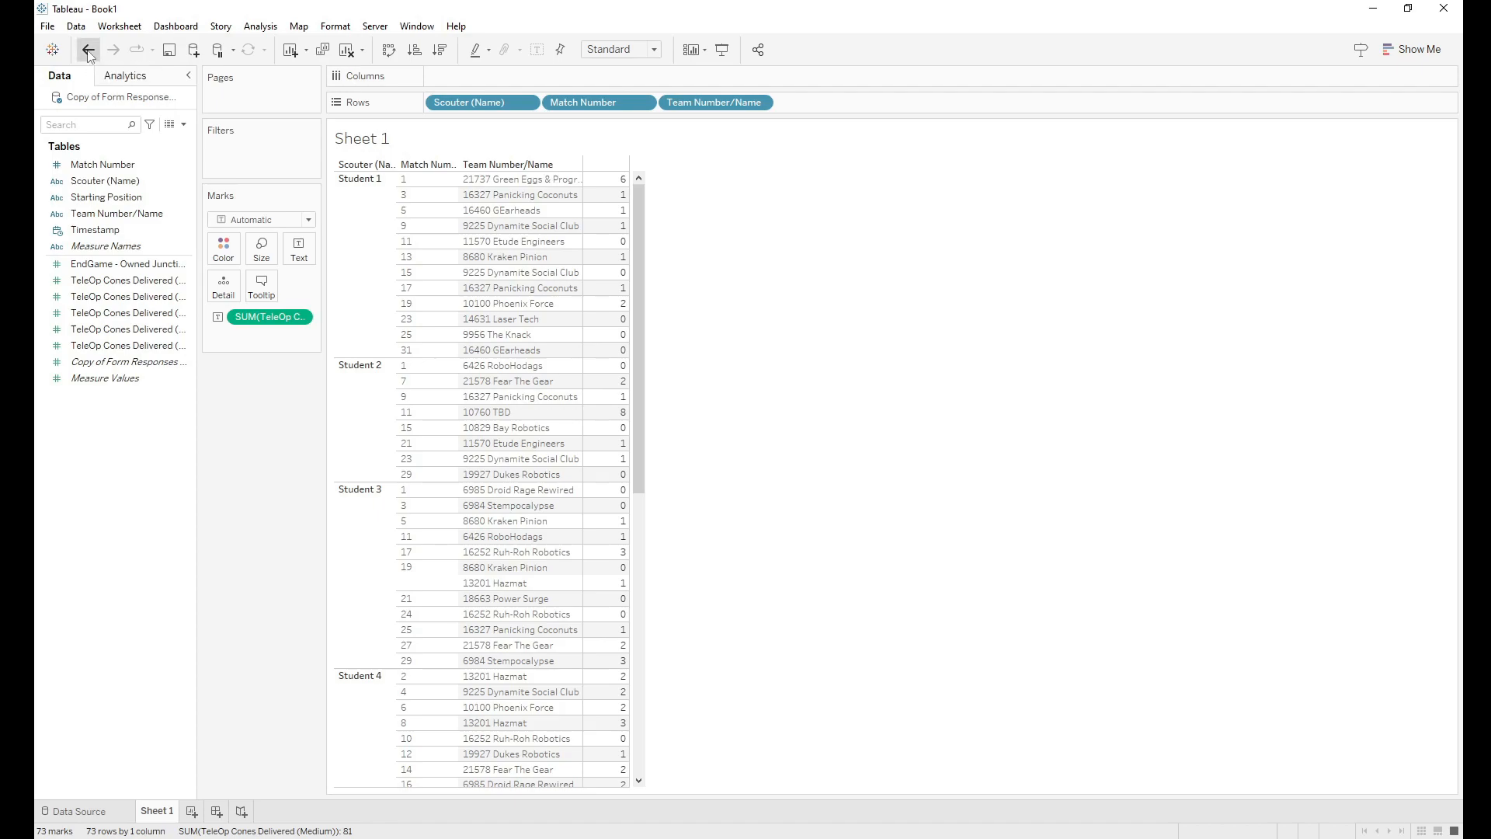
Step: Replace the cone-total pill with Measure Values, and put Measure Names on Filters and Columns
left_click_drag(803, 111, 83, 439)
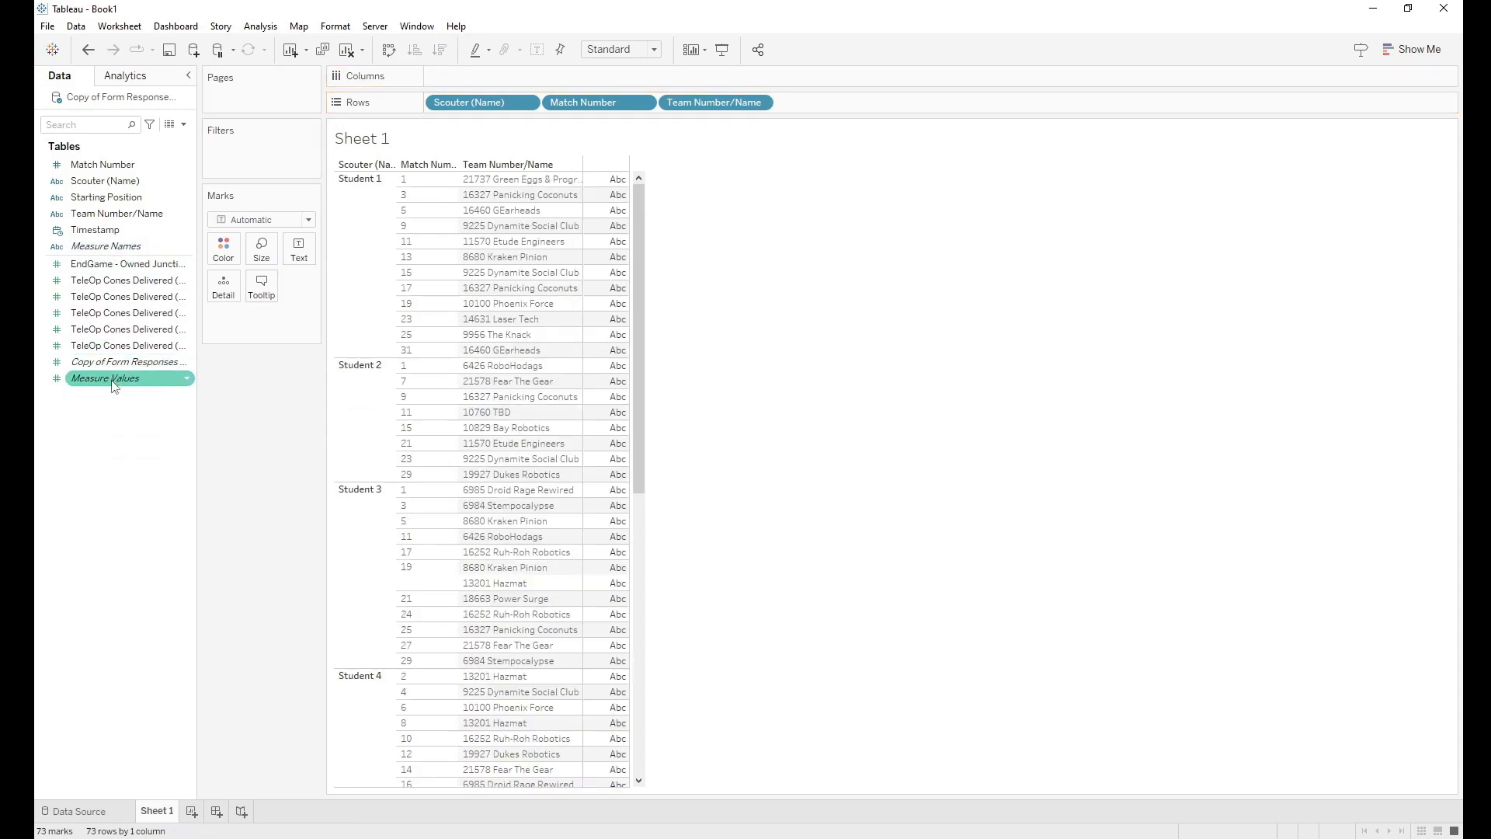
left_click_drag(113, 383, 297, 250)
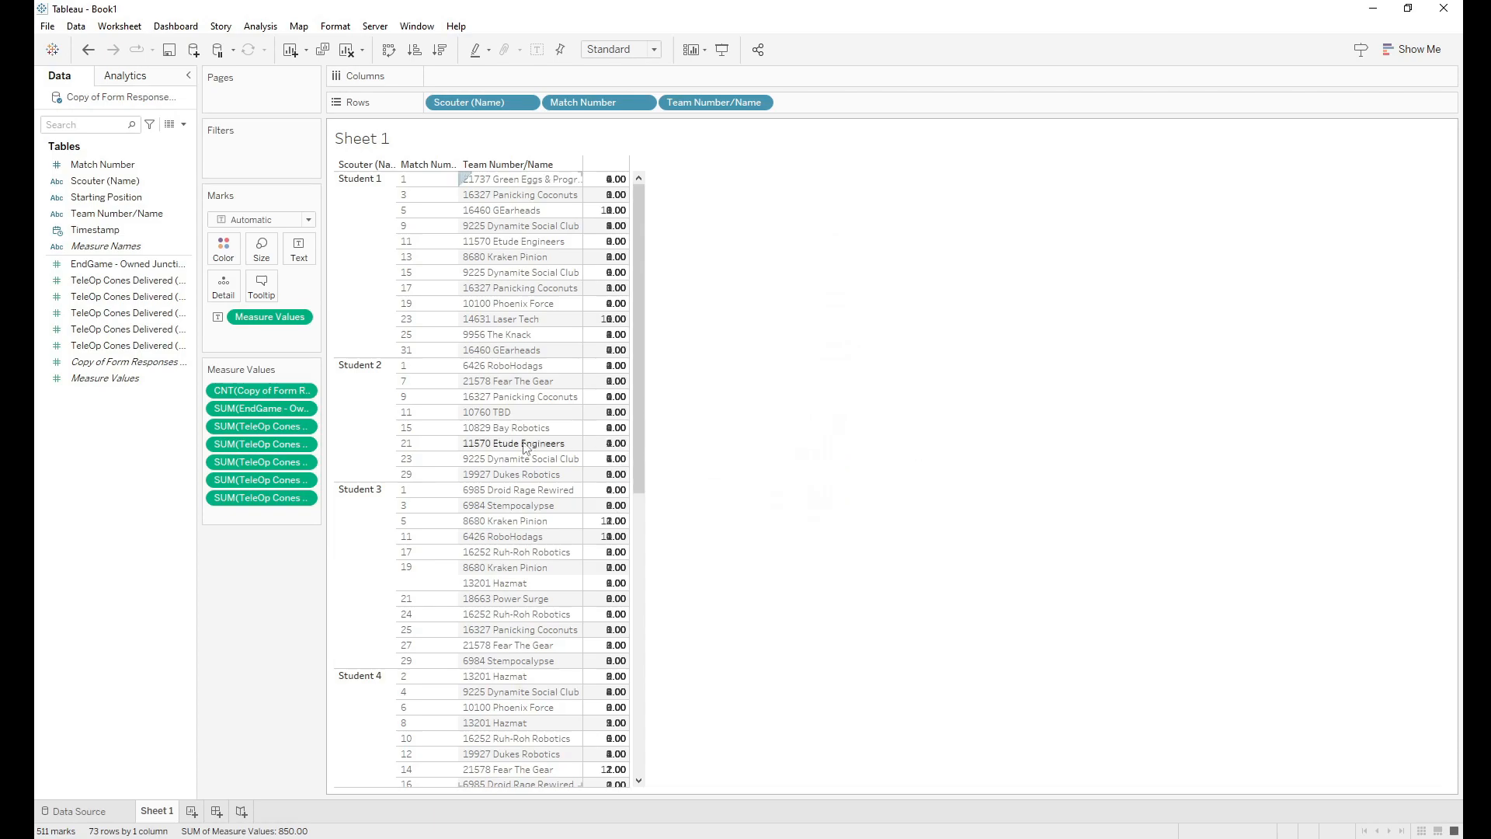
left_click_drag(109, 256, 236, 155)
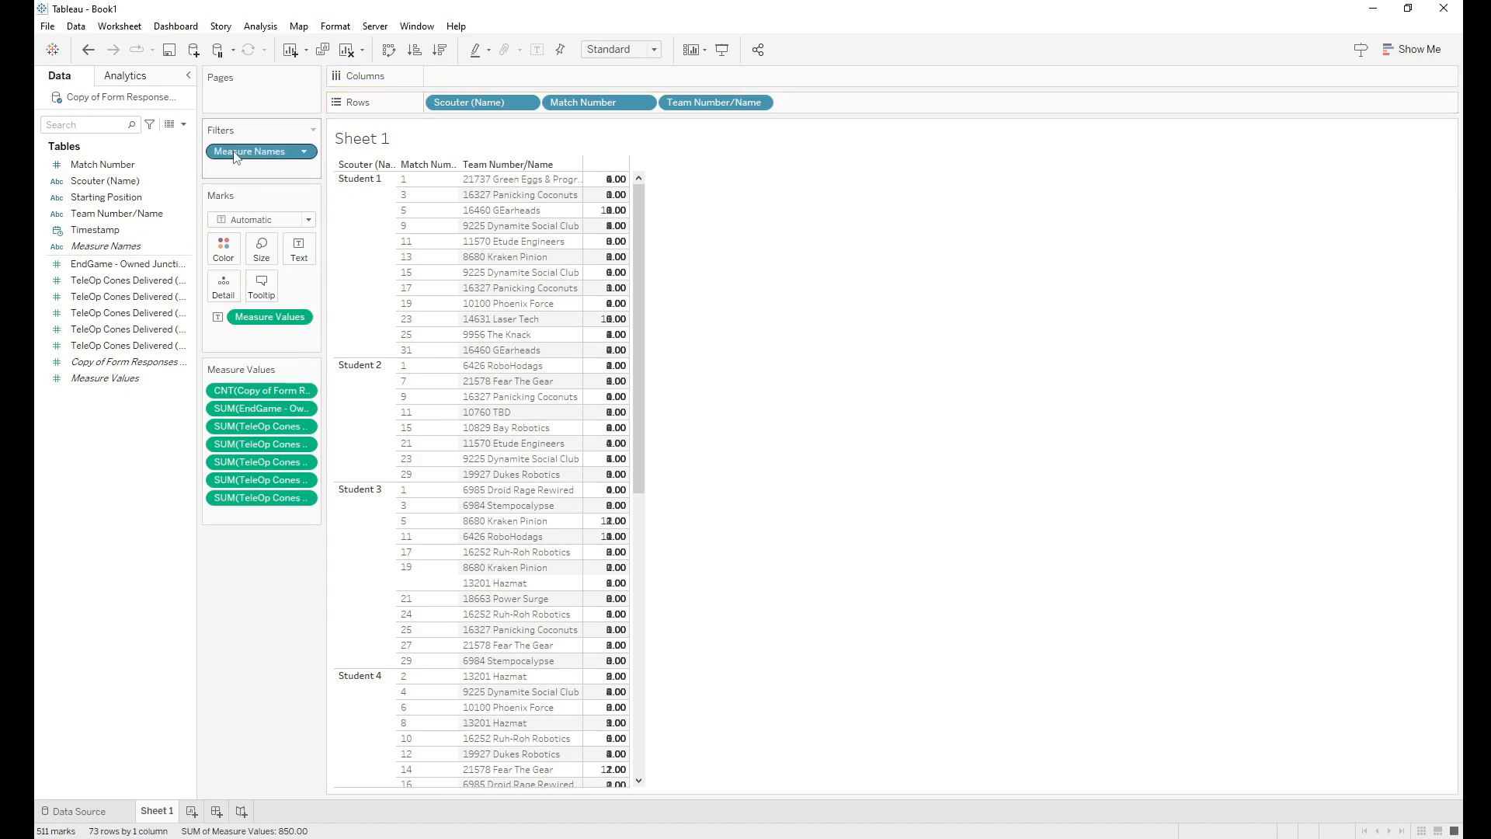
left_click_drag(105, 246, 476, 78)
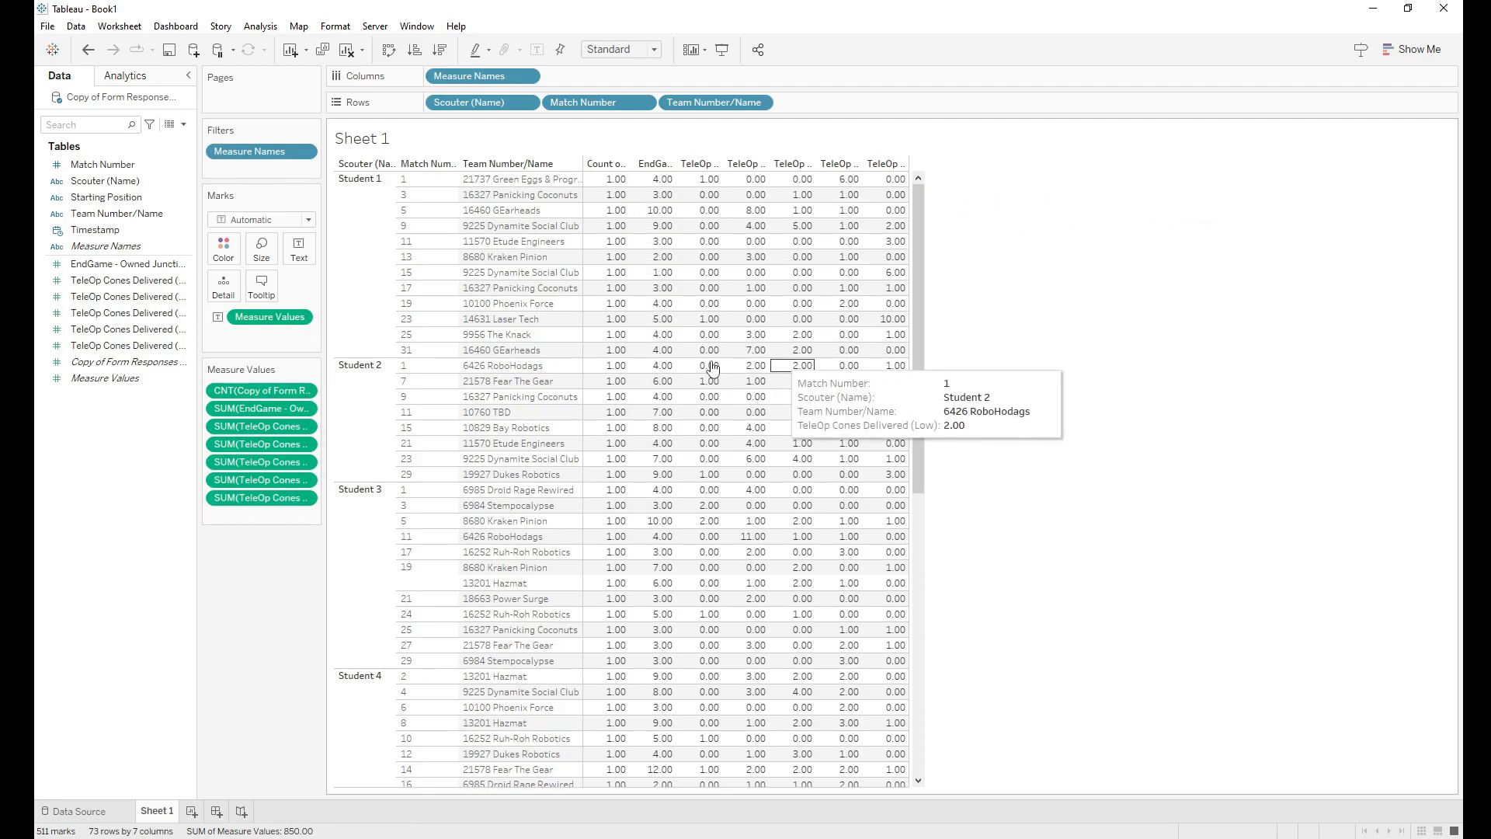
Step: Limit the Measure Names filter to the Ground, High, Low, Medium and Terminal TeleOp cone measures
right_click(246, 161)
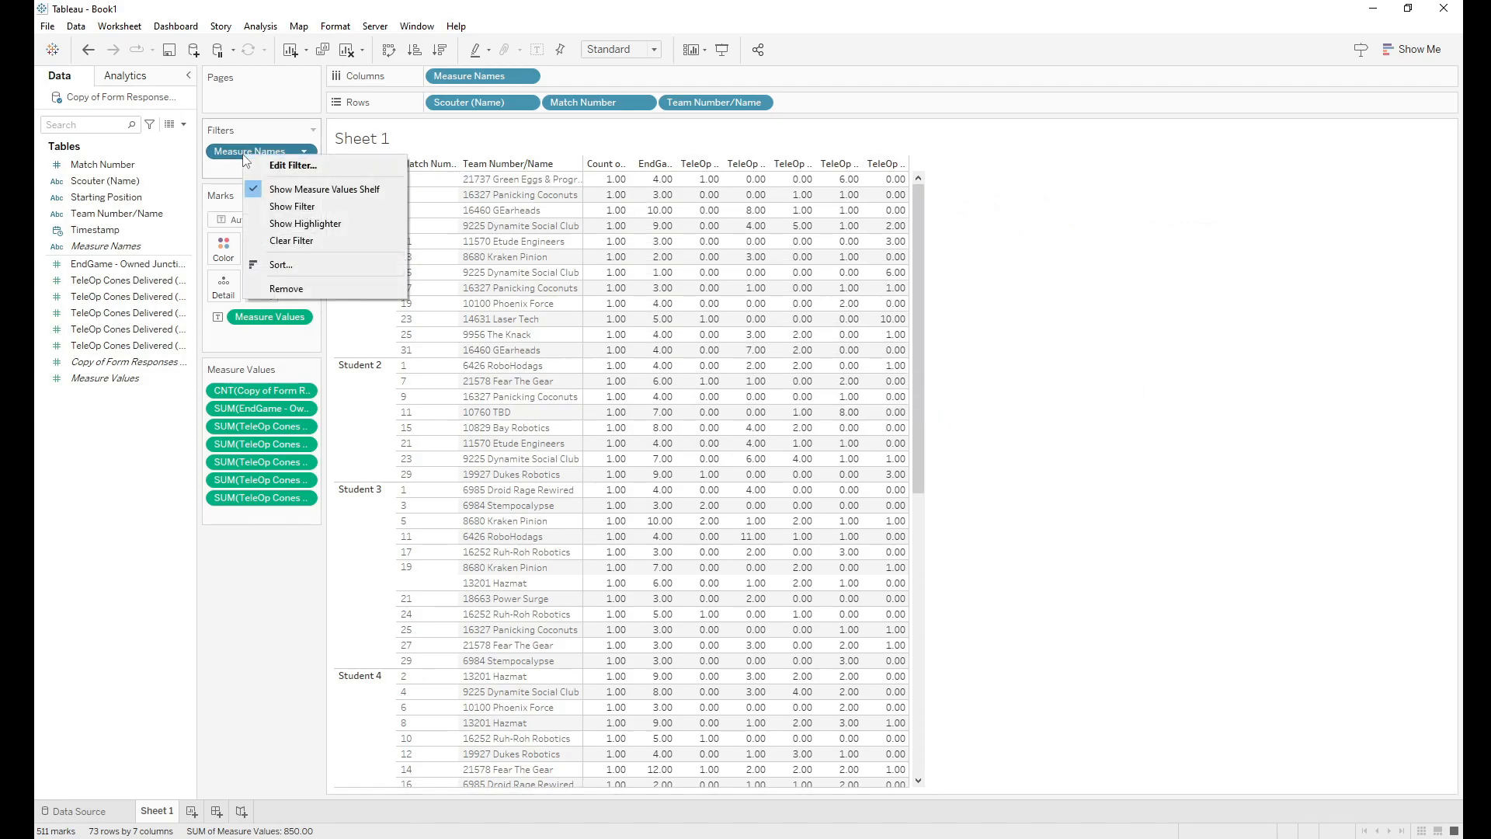
left_click(261, 166)
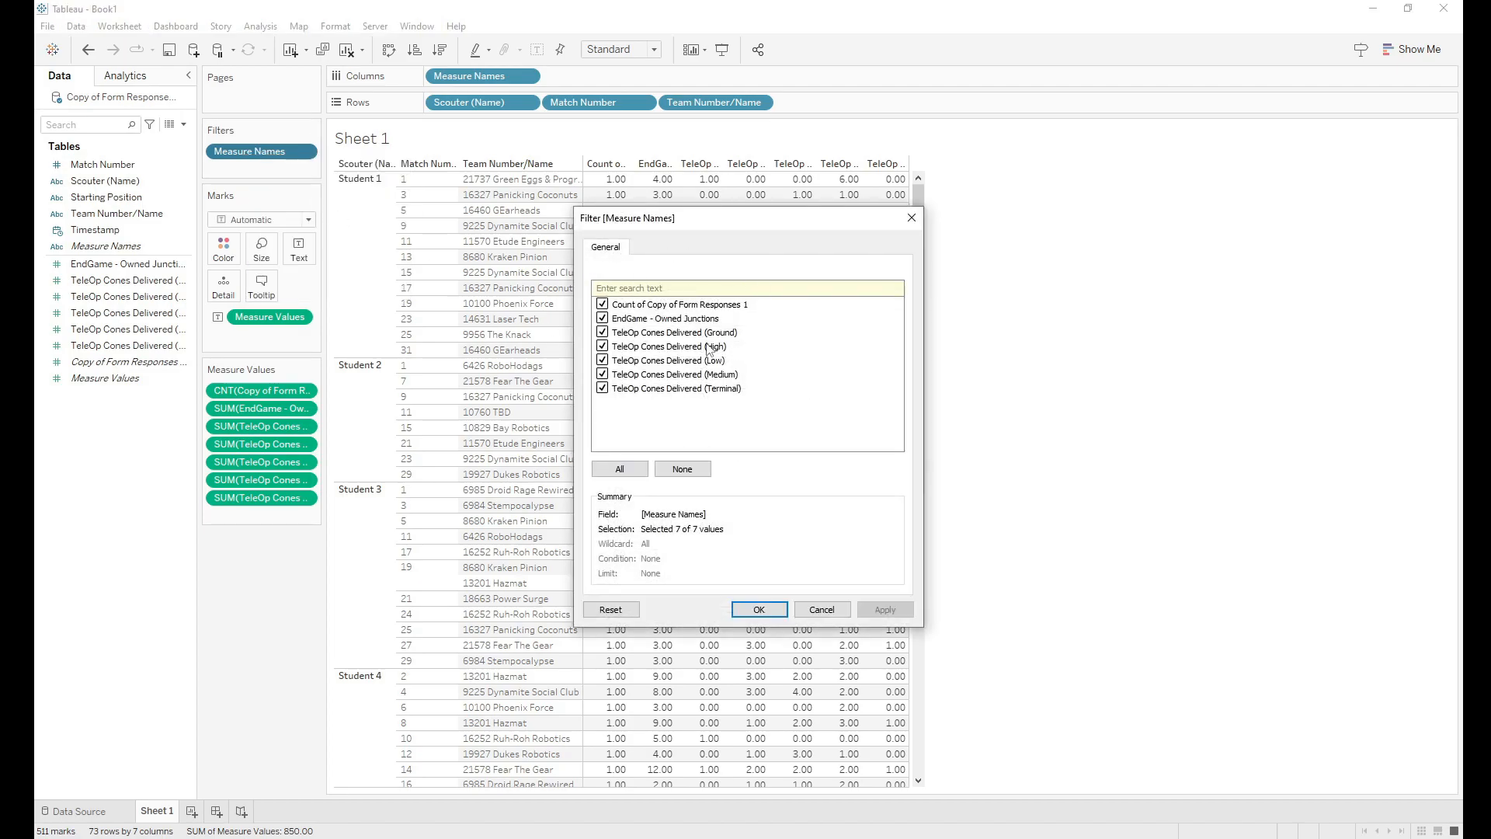
left_click(683, 470)
left_click(603, 332)
left_click(603, 346)
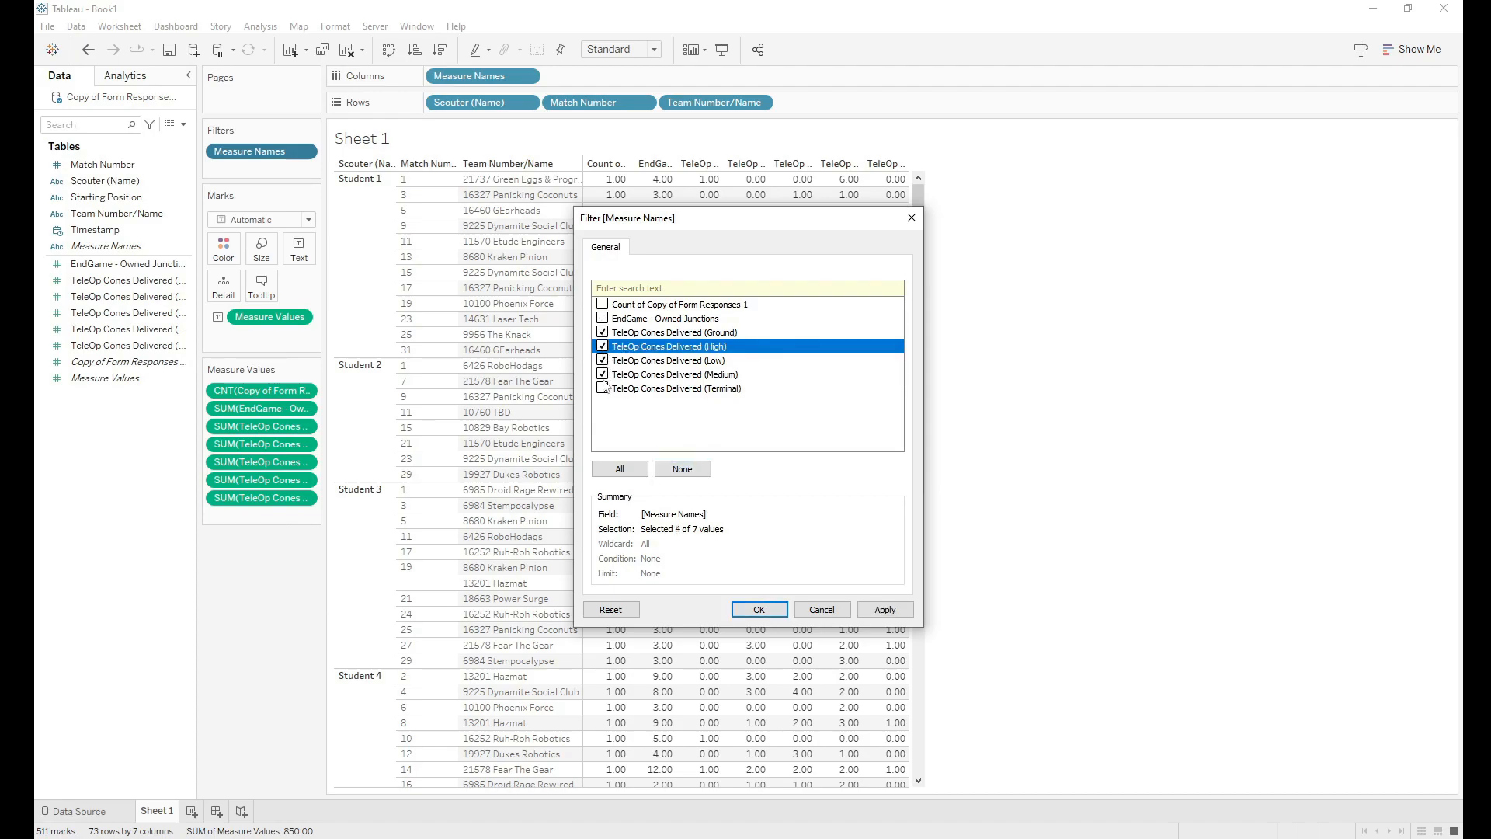
left_click(652, 425)
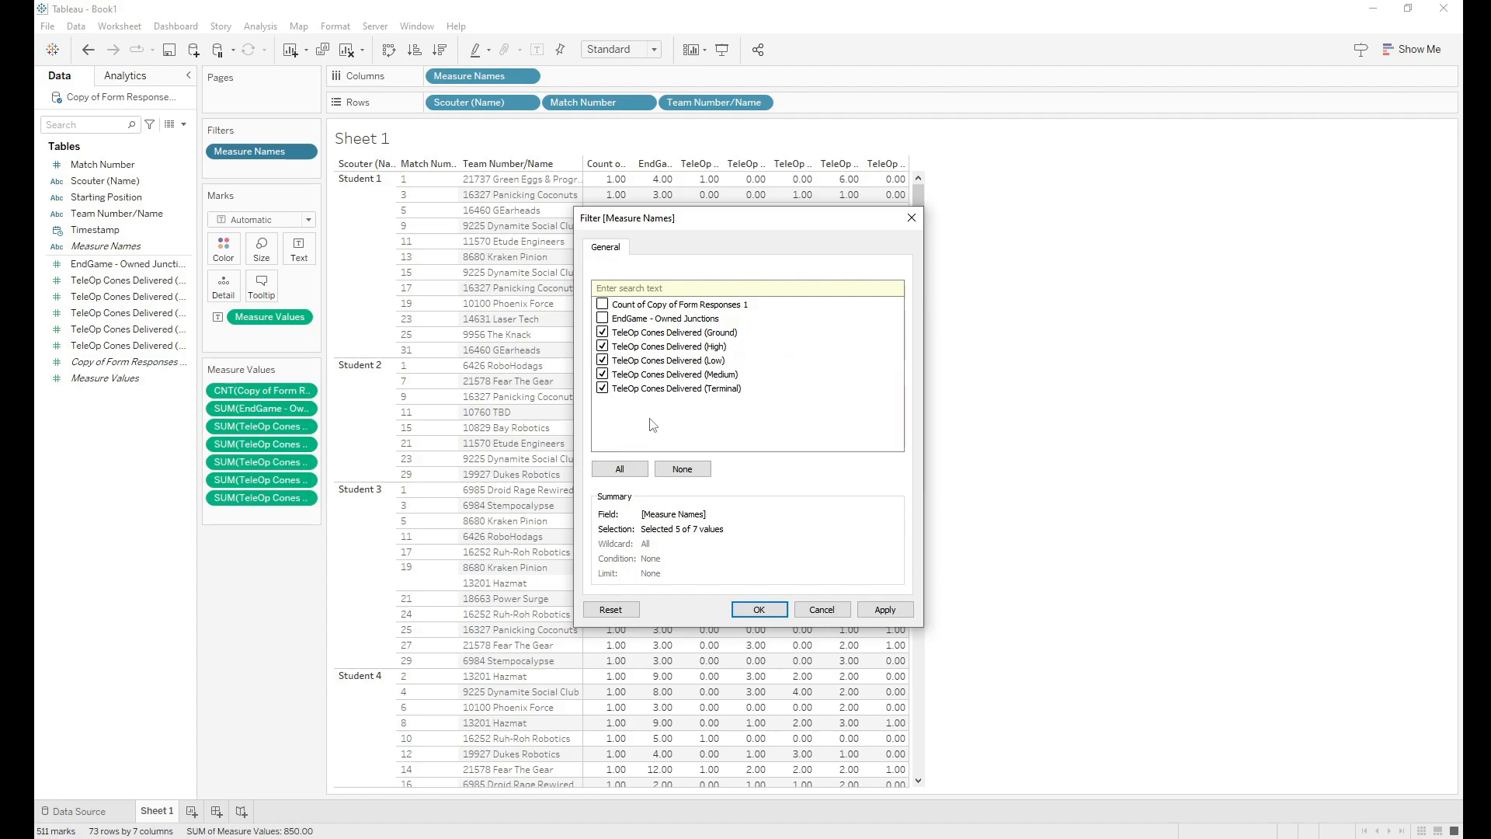
left_click(758, 610)
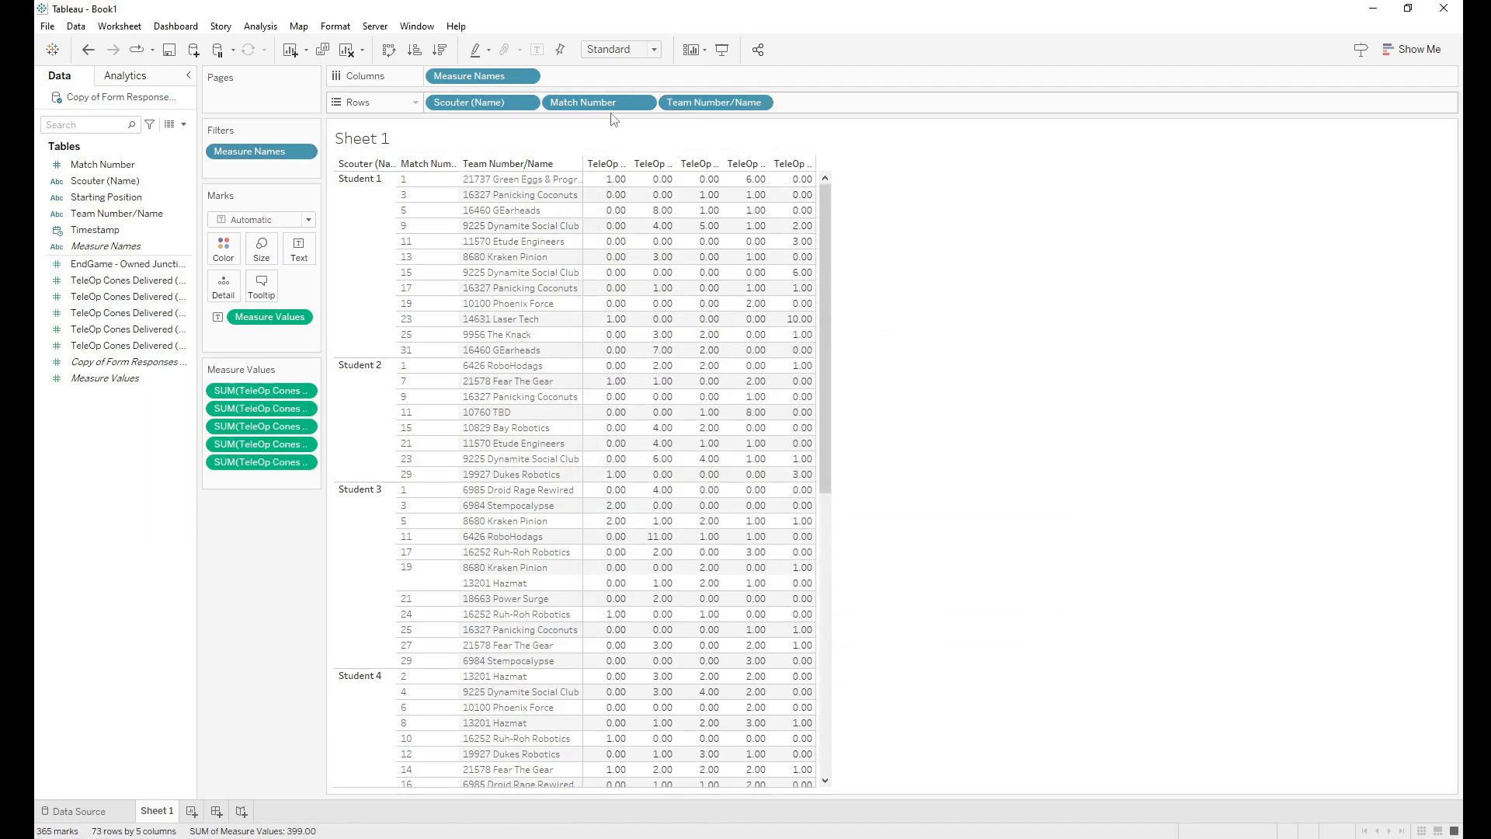
left_click_drag(813, 166, 953, 171)
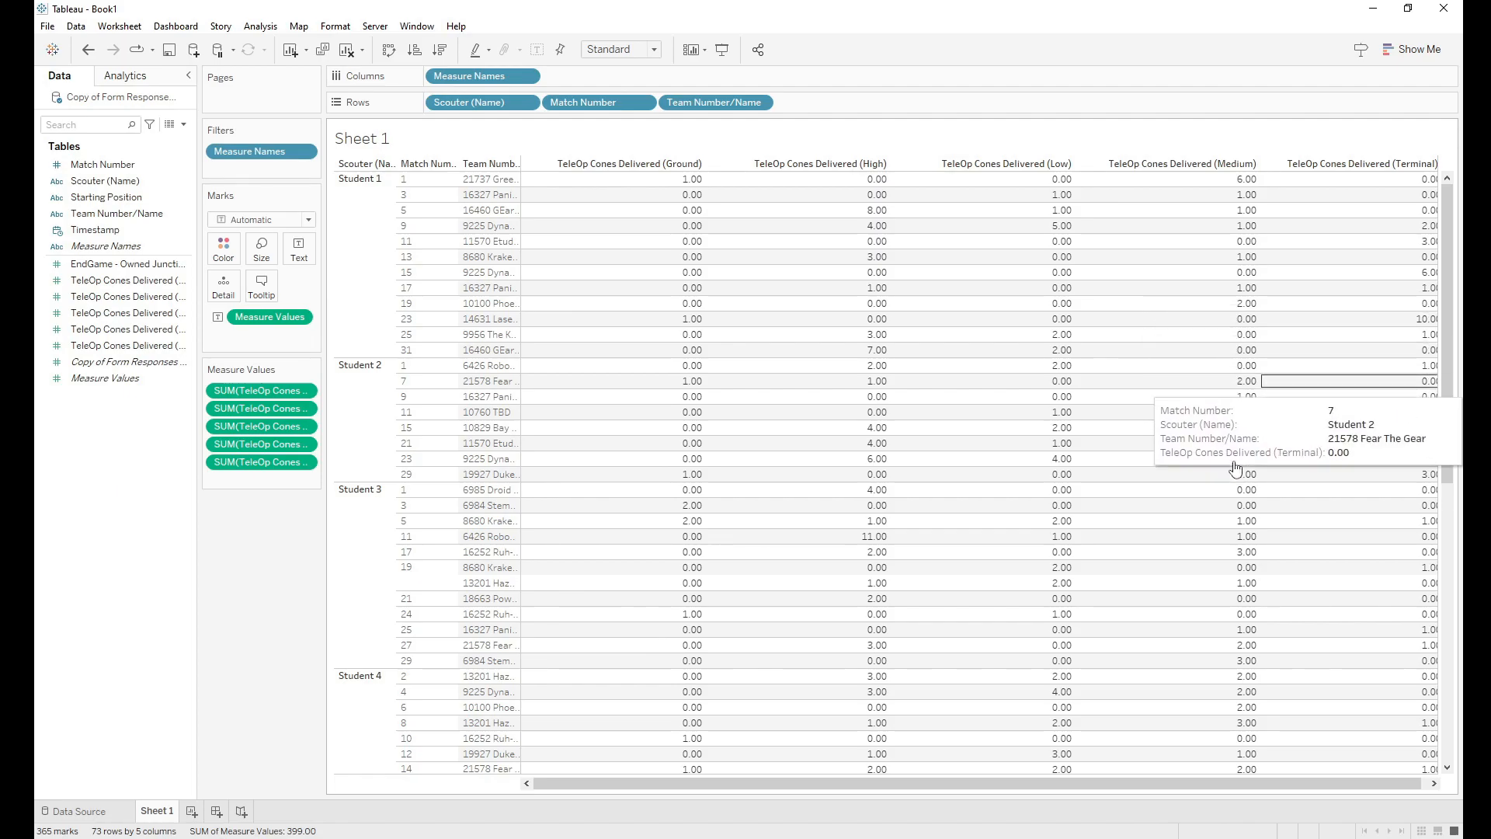
left_click_drag(1030, 784, 1037, 785)
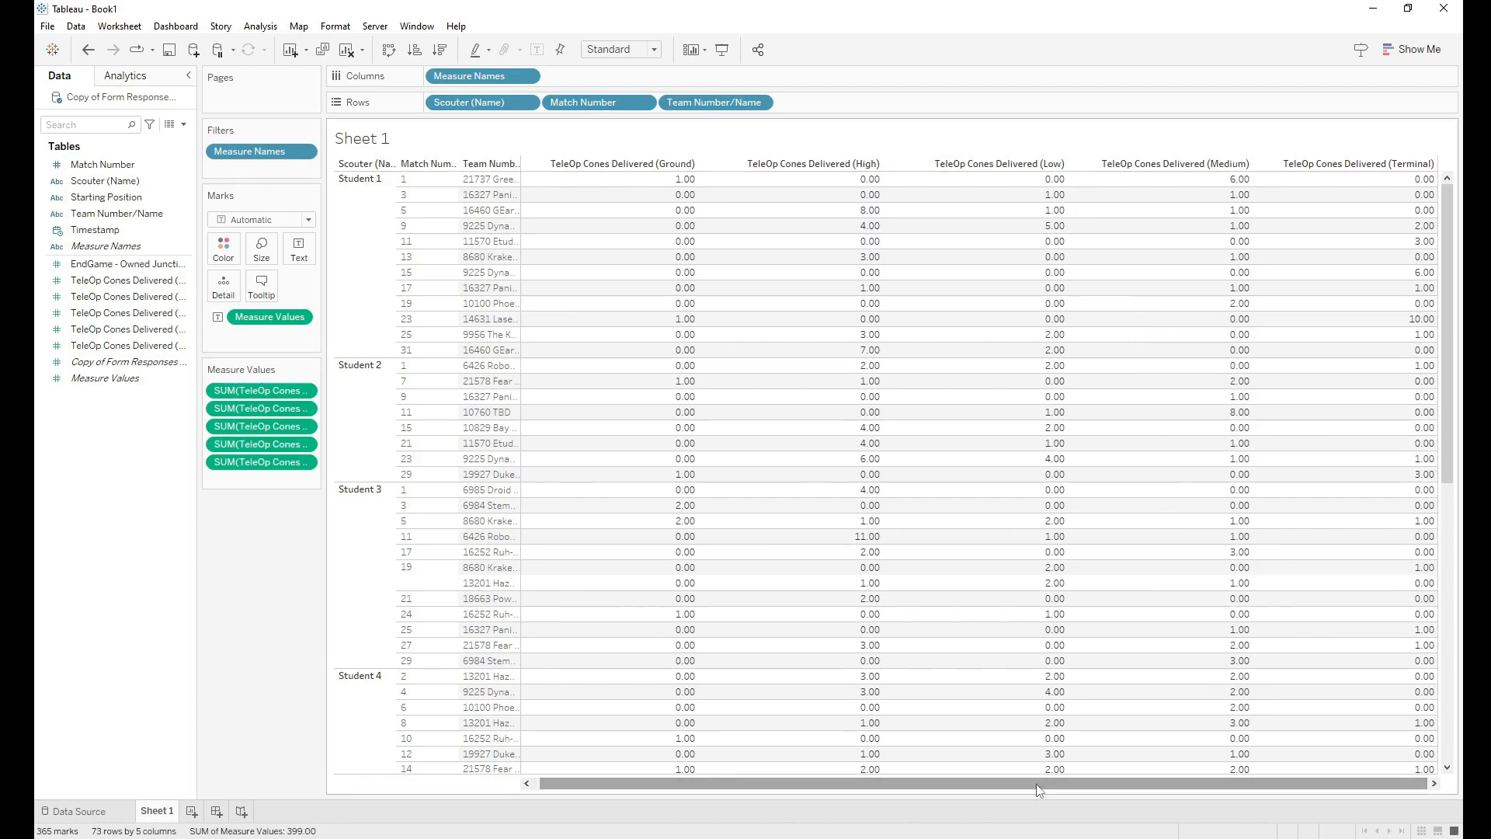
left_click_drag(980, 783, 659, 792)
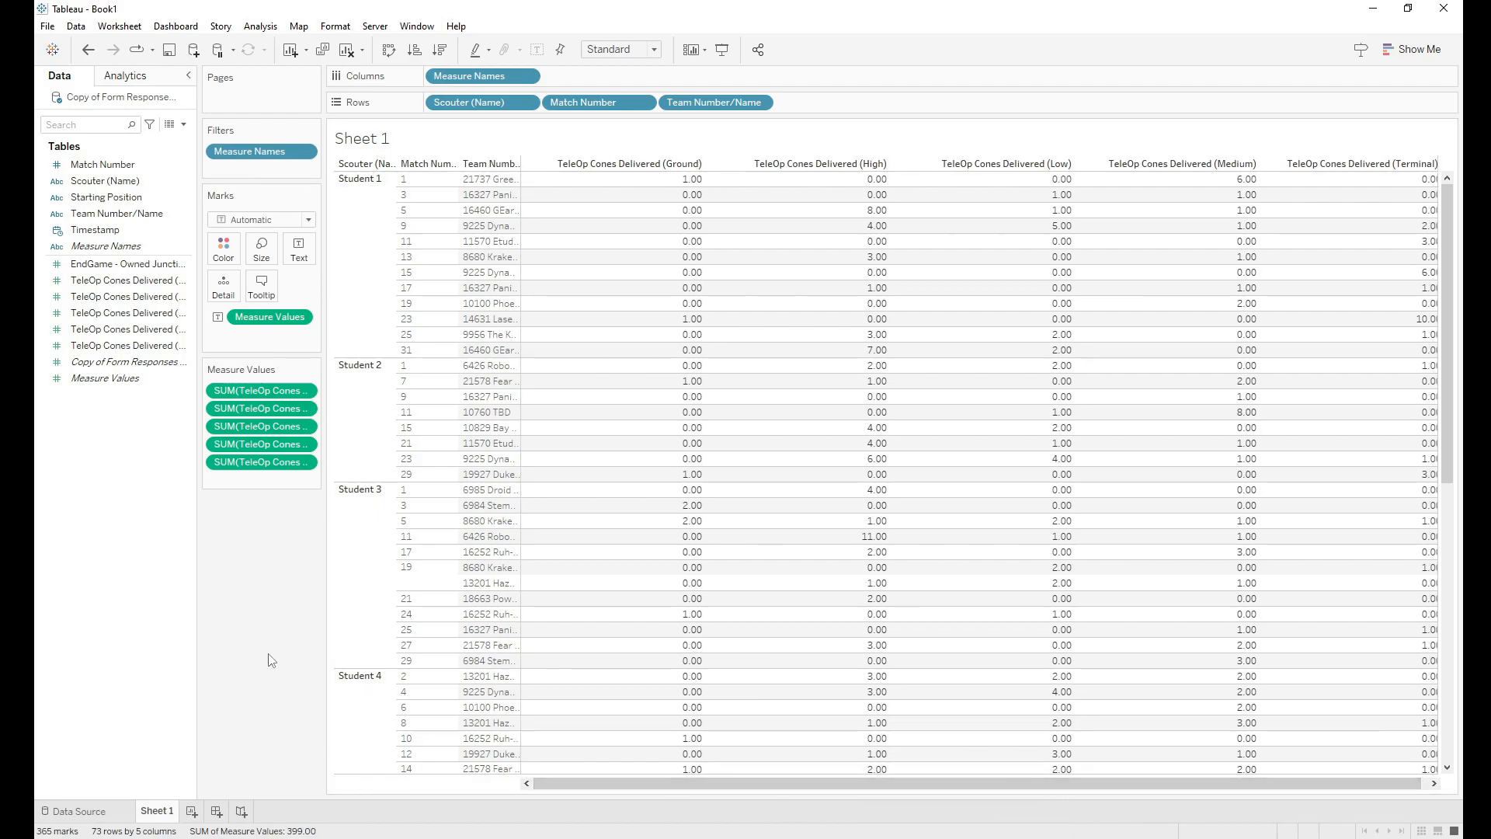
left_click_drag(1443, 312, 1447, 365)
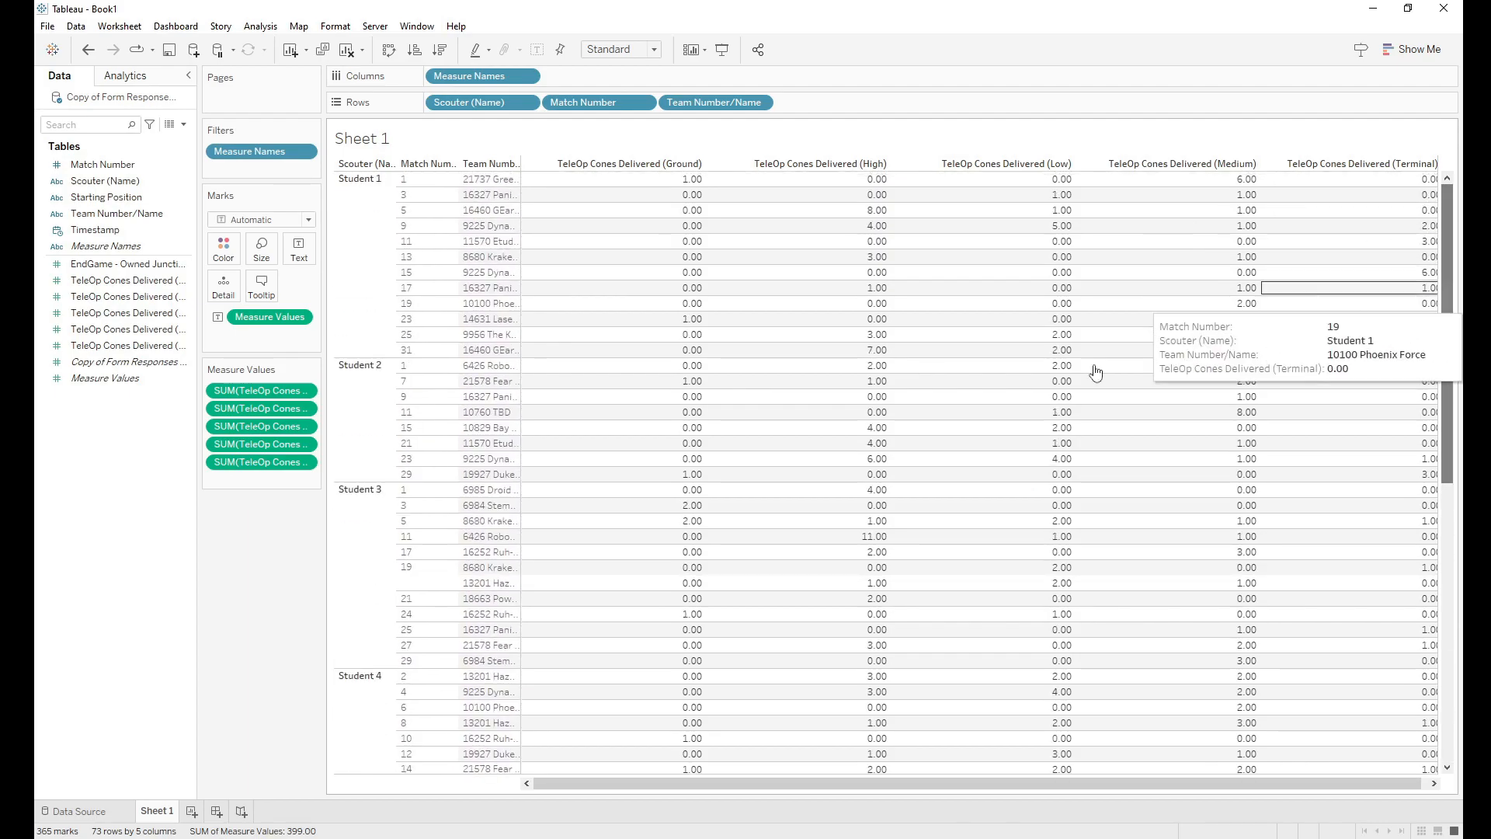
Step: Give the Ground and High cone fields a custom number format with 0 decimals
left_click(123, 281)
right_click(124, 282)
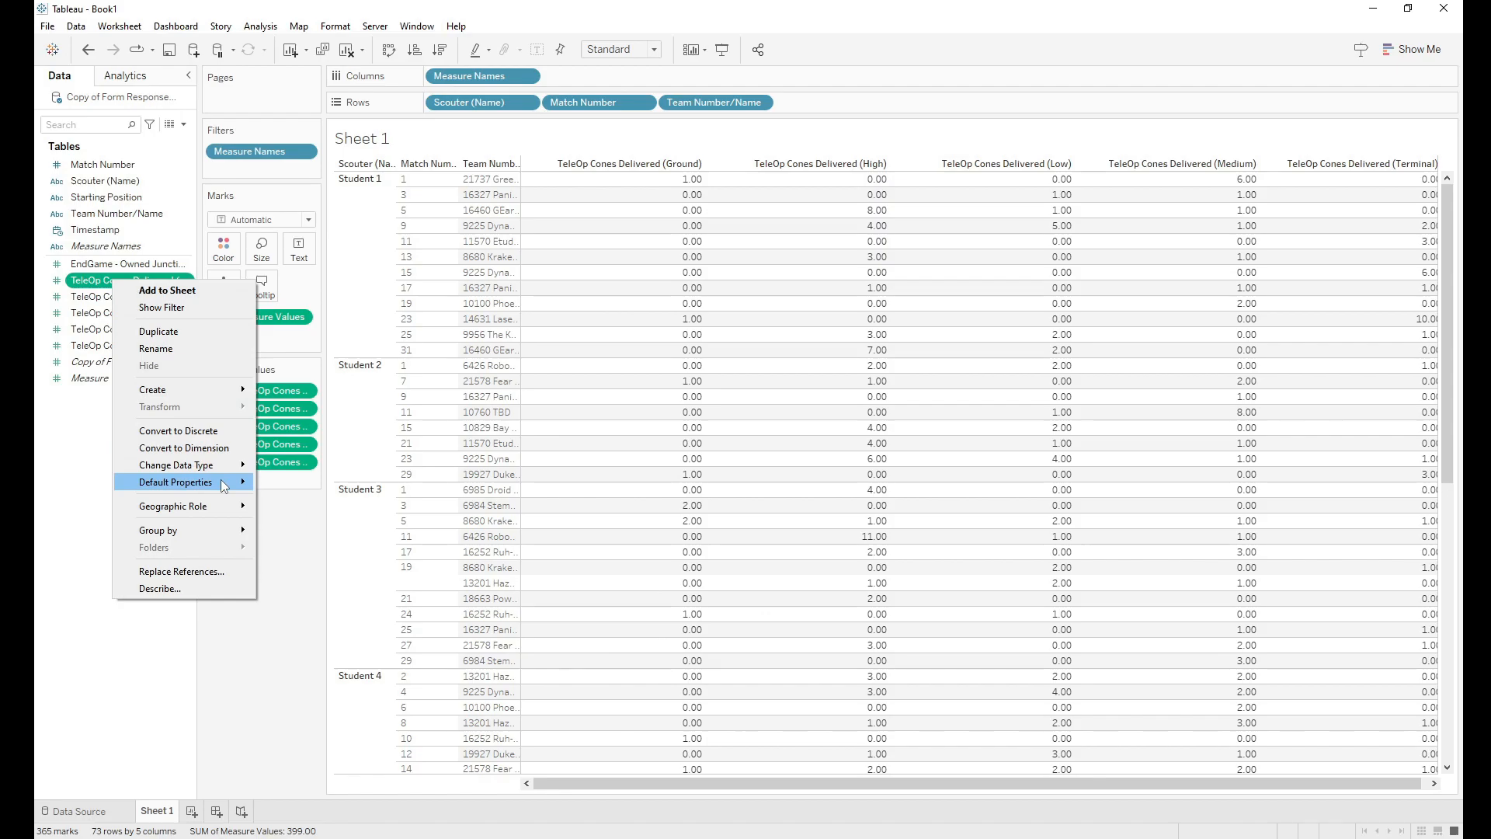
mouse_move(224, 485)
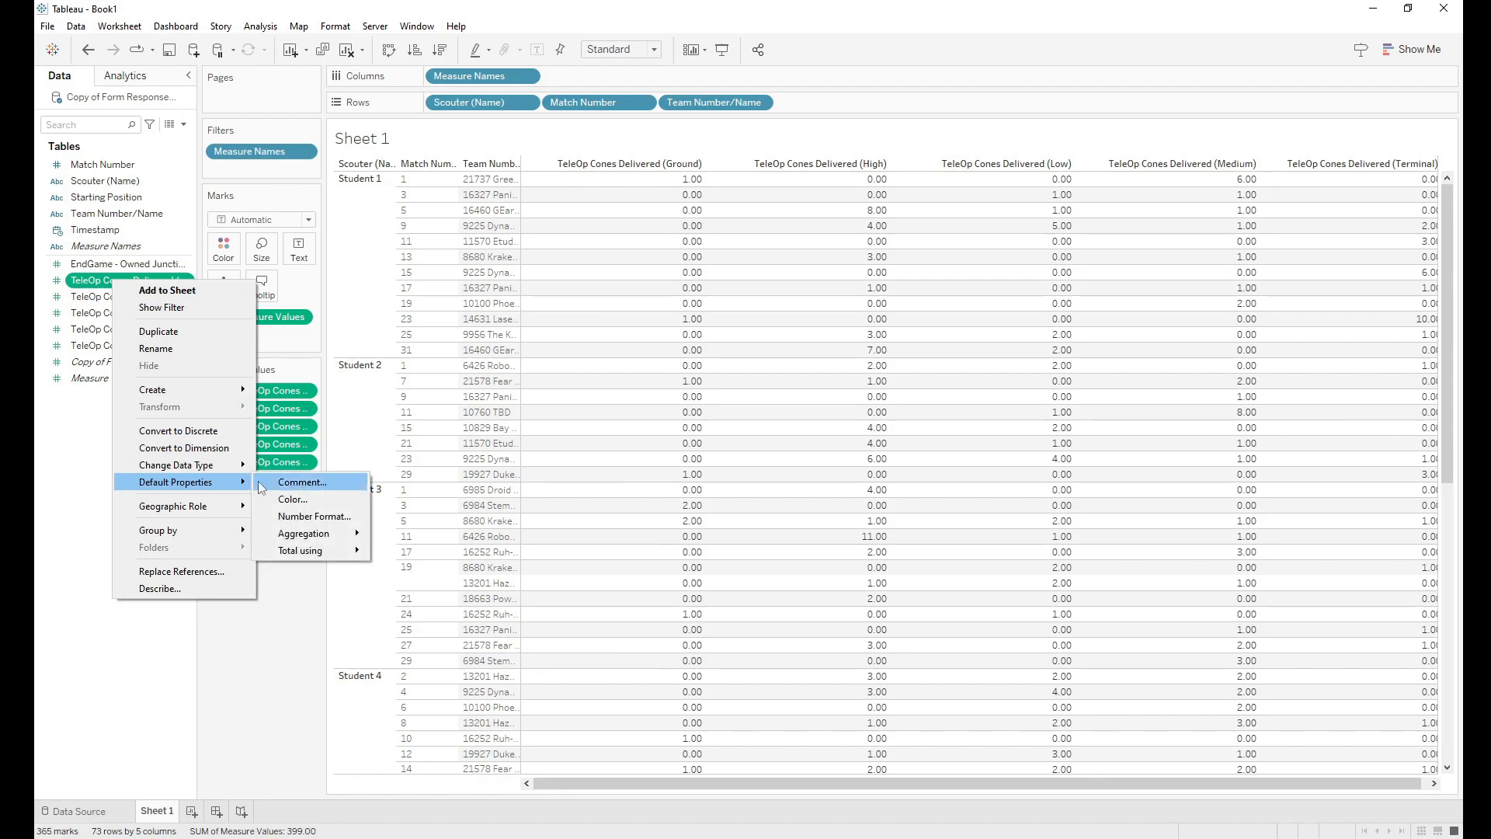
left_click(310, 516)
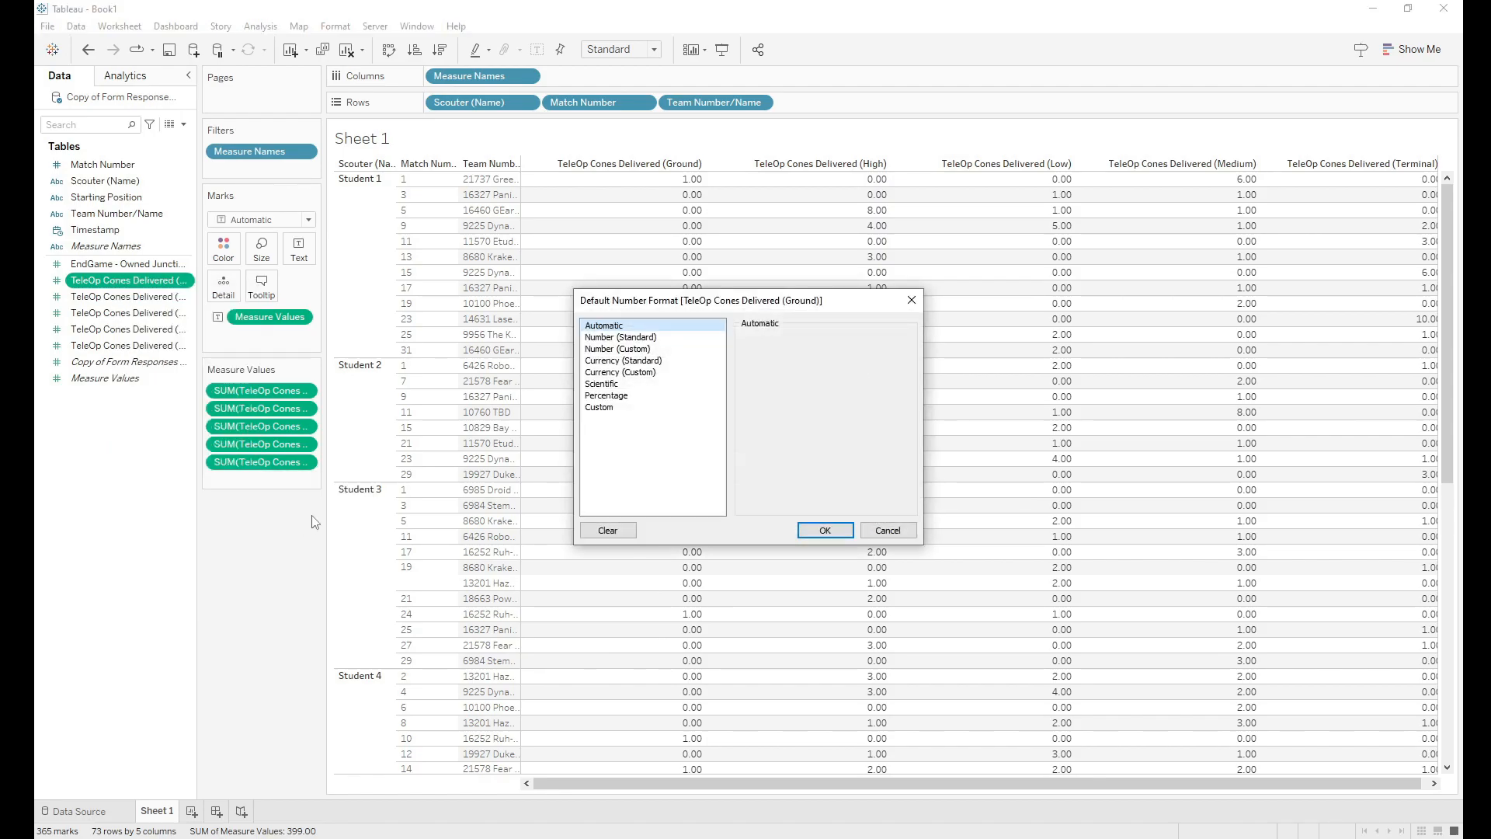
left_click(615, 349)
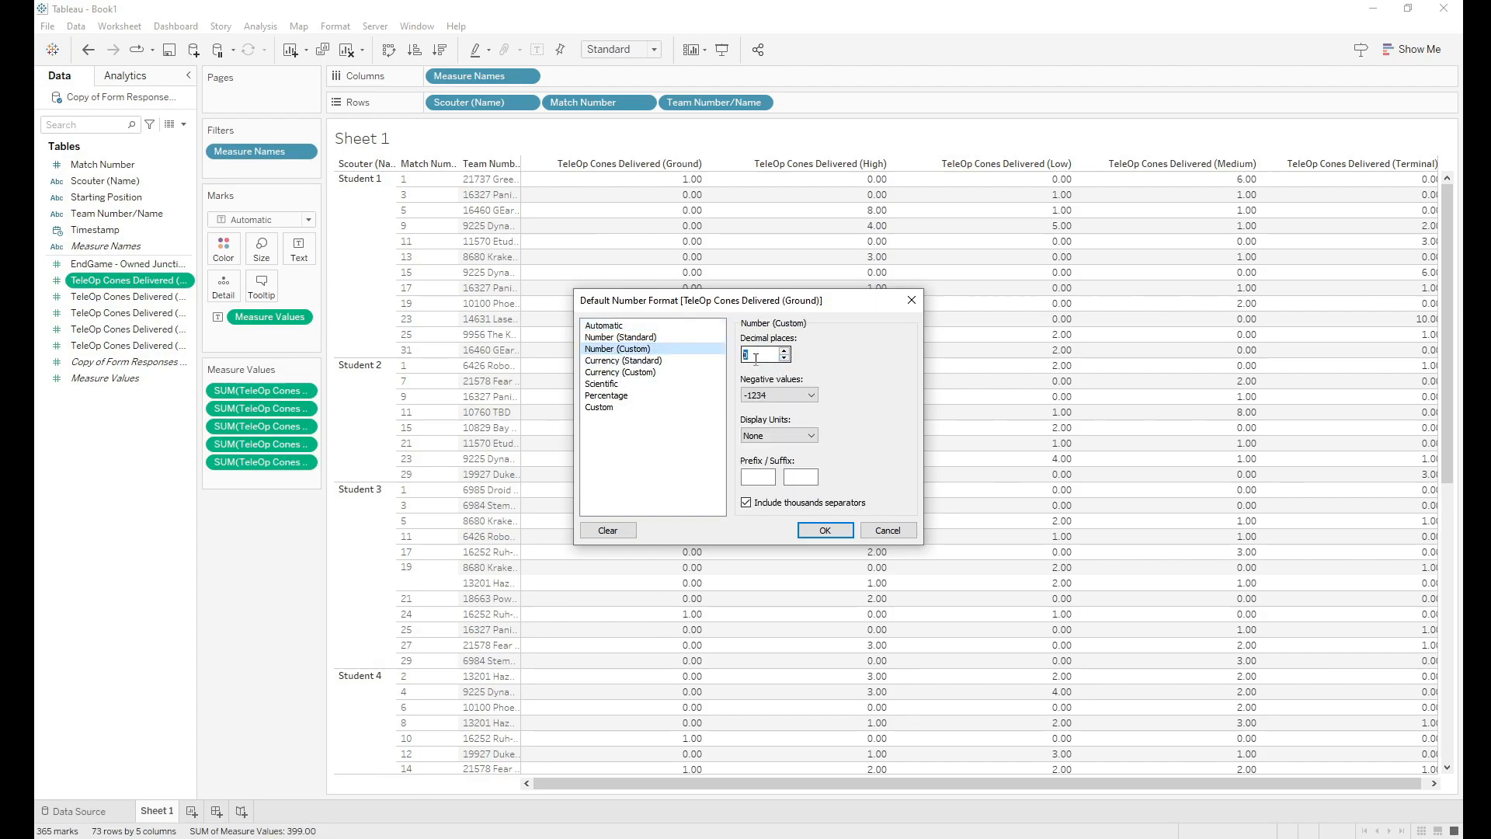
left_click(826, 530)
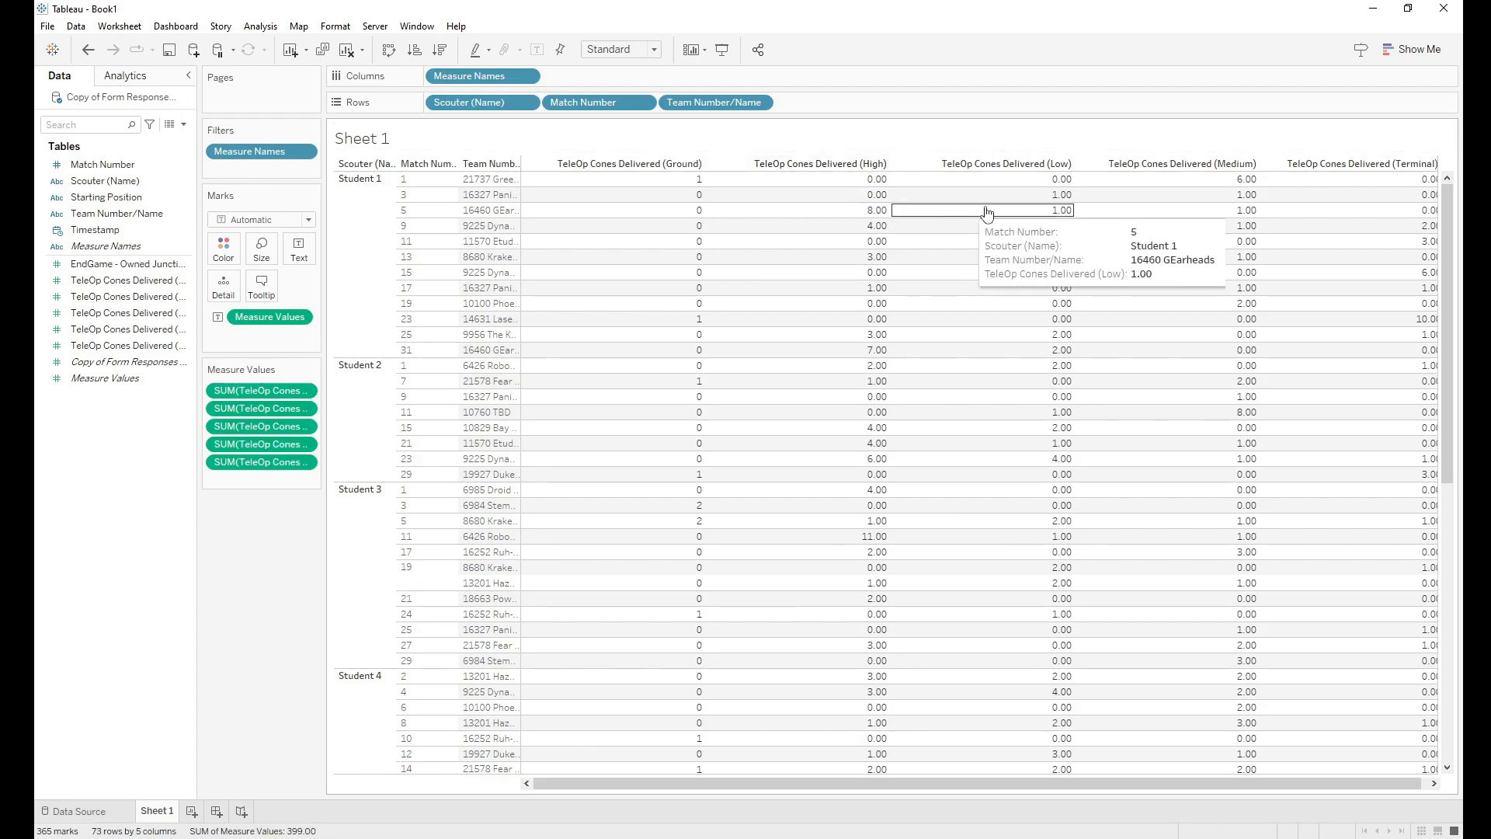
right_click(133, 296)
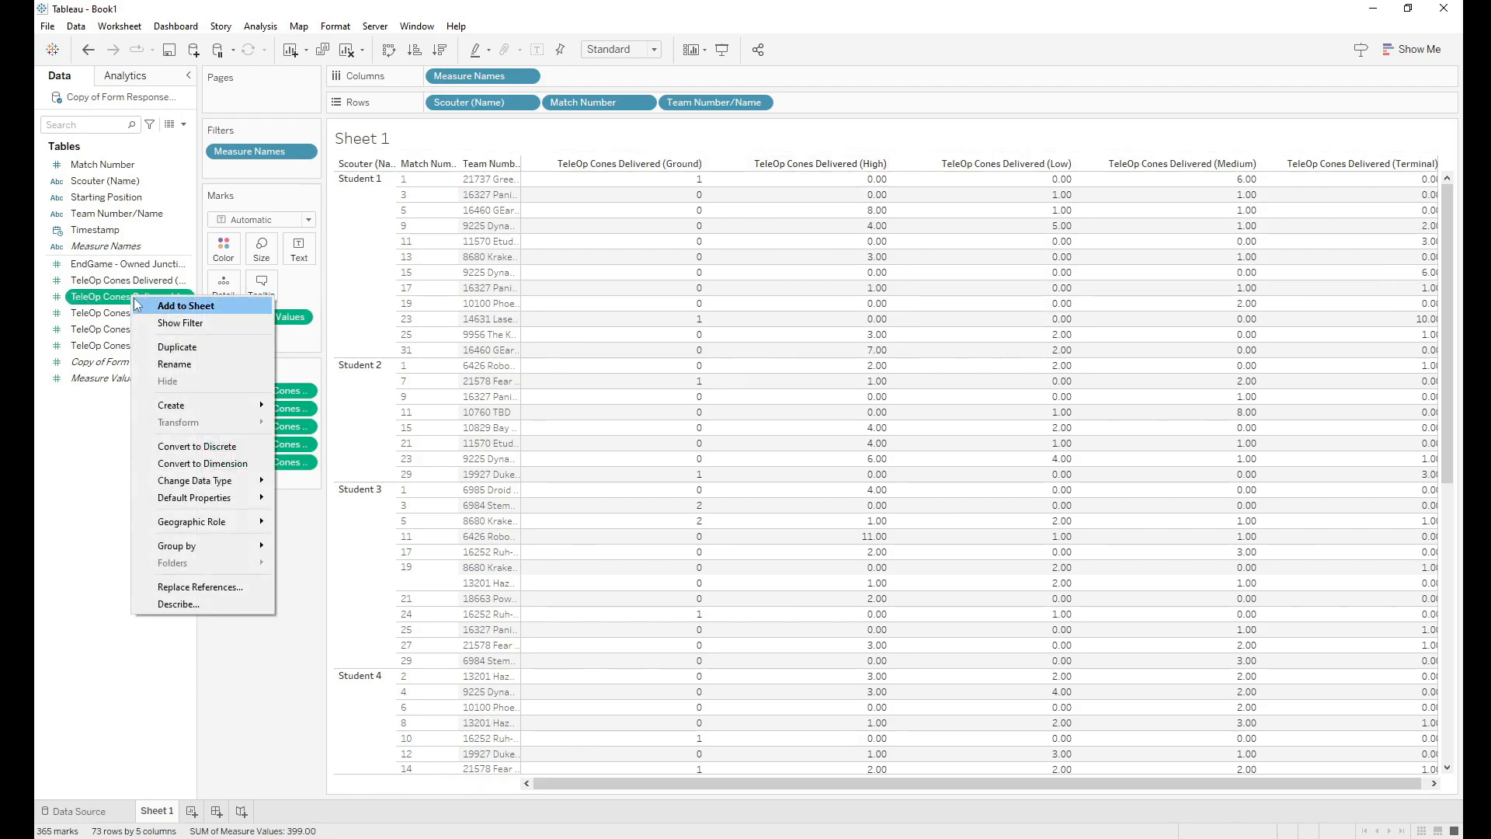
mouse_move(208, 501)
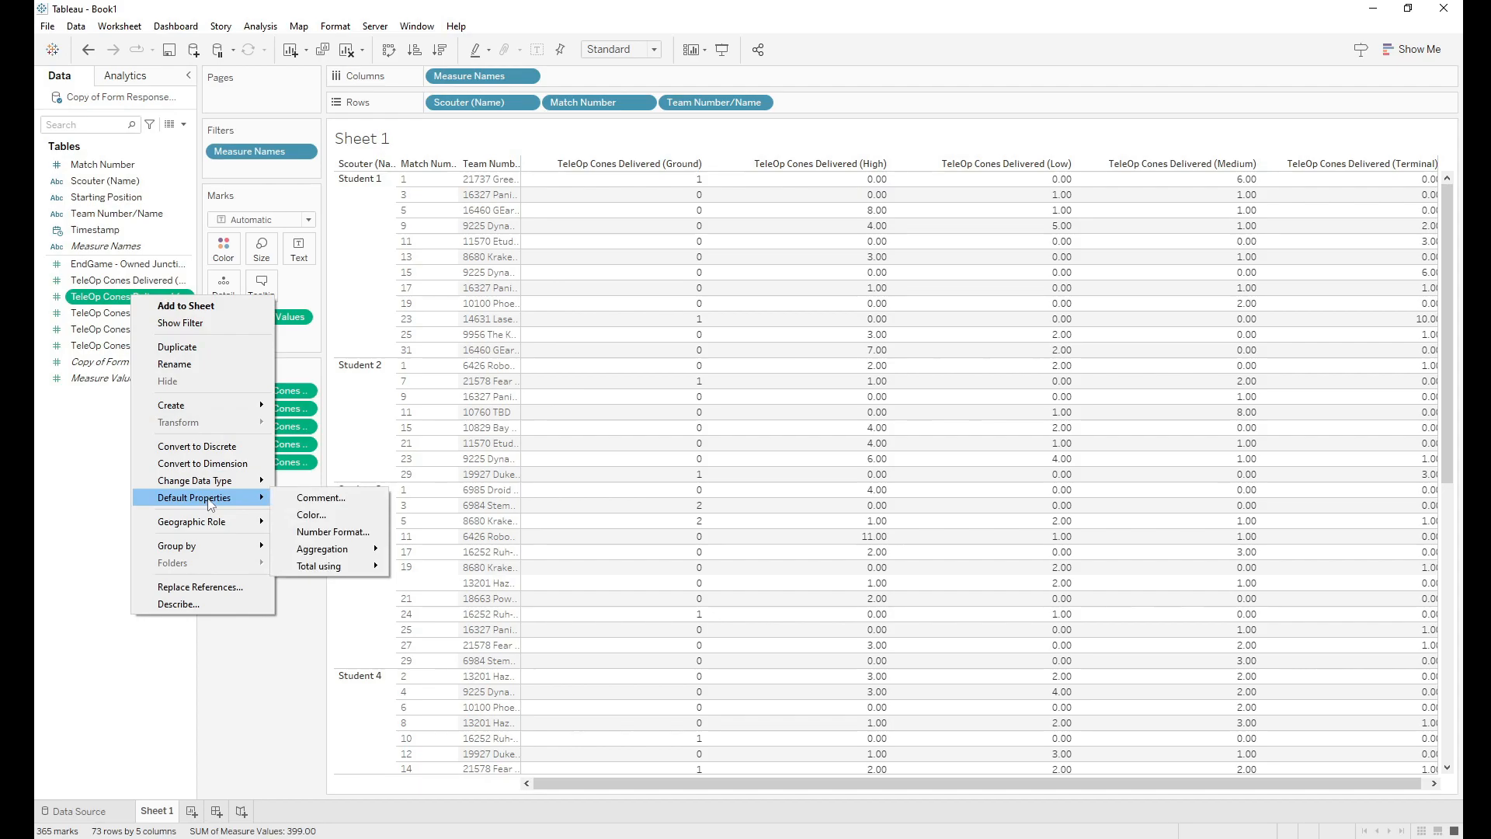
left_click(314, 533)
left_click(618, 349)
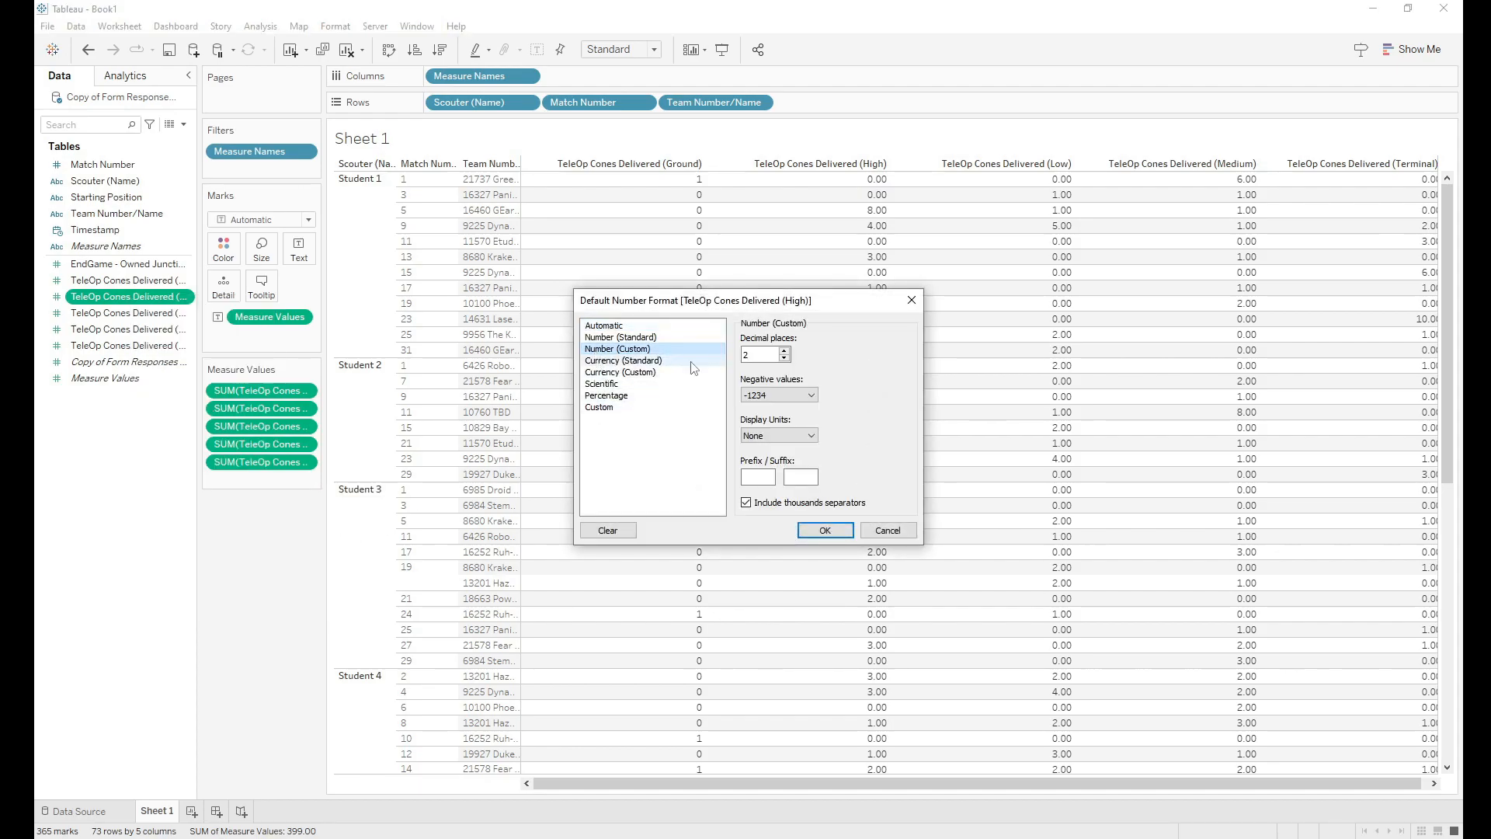
type("0")
left_click(824, 530)
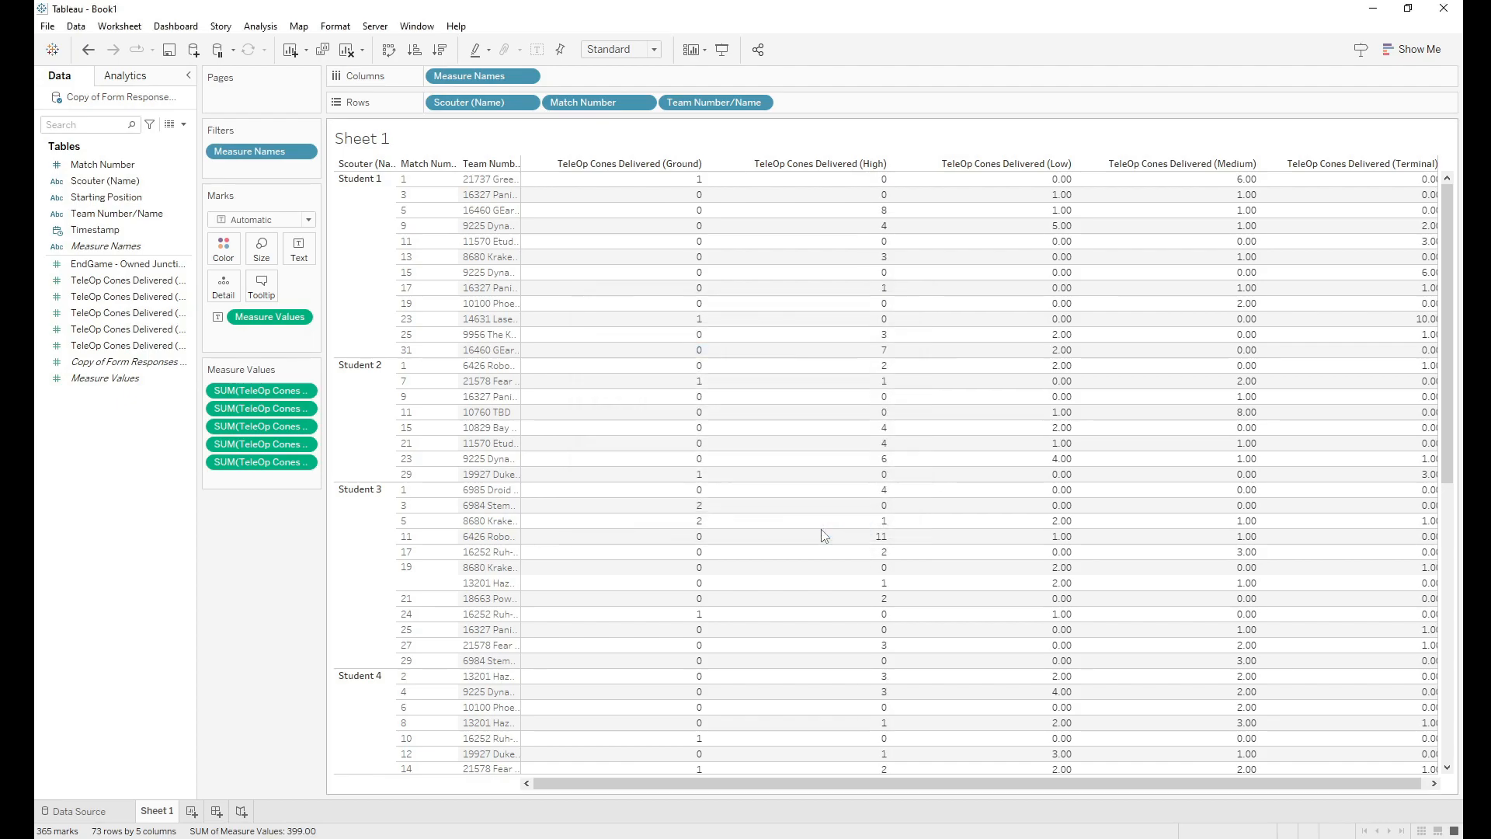
Step: Apply the same 0-decimal custom number format to the Low and Medium cone fields
right_click(129, 320)
mouse_move(218, 521)
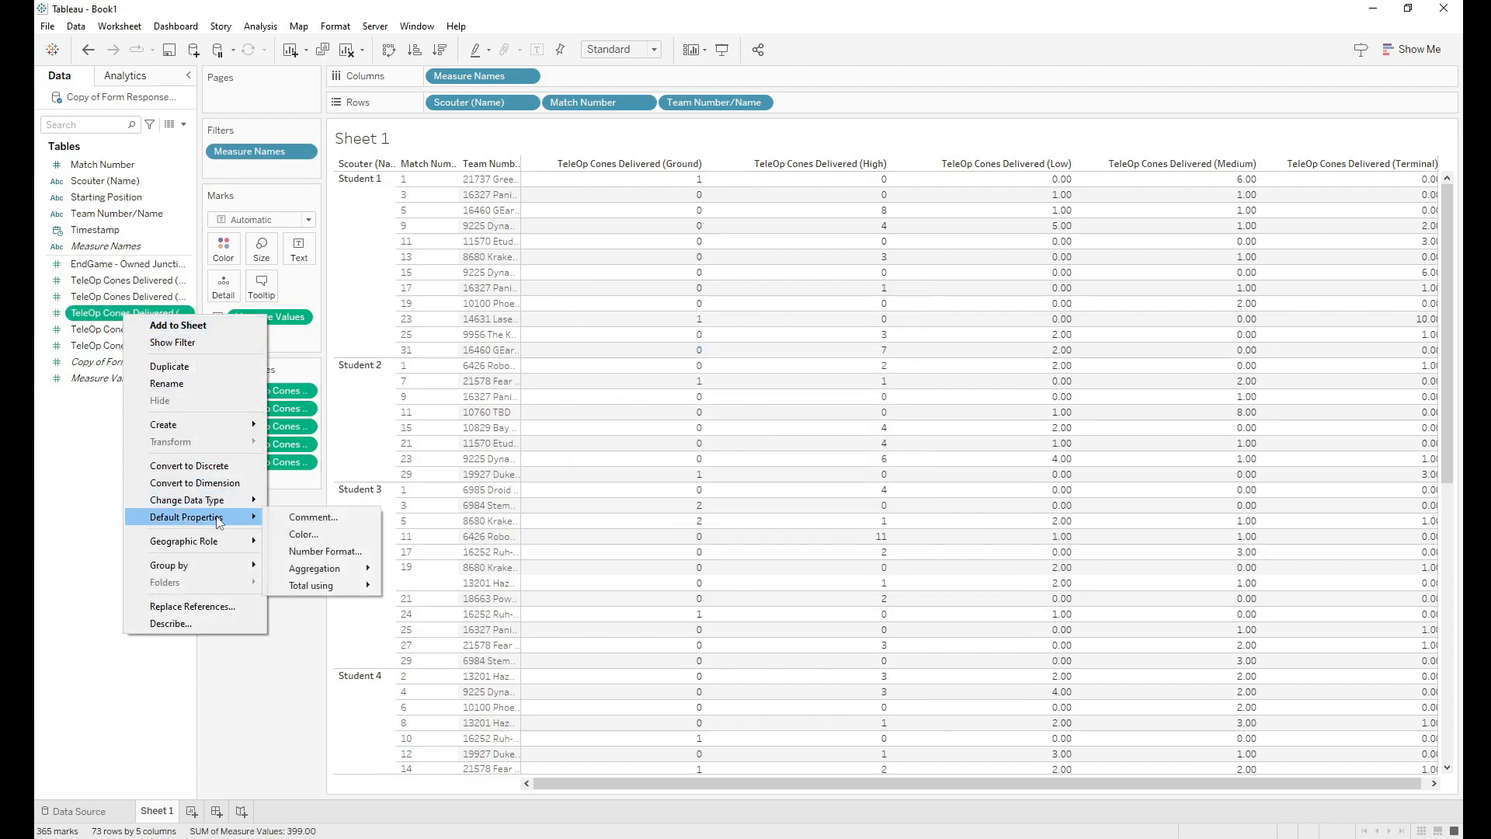
left_click(325, 552)
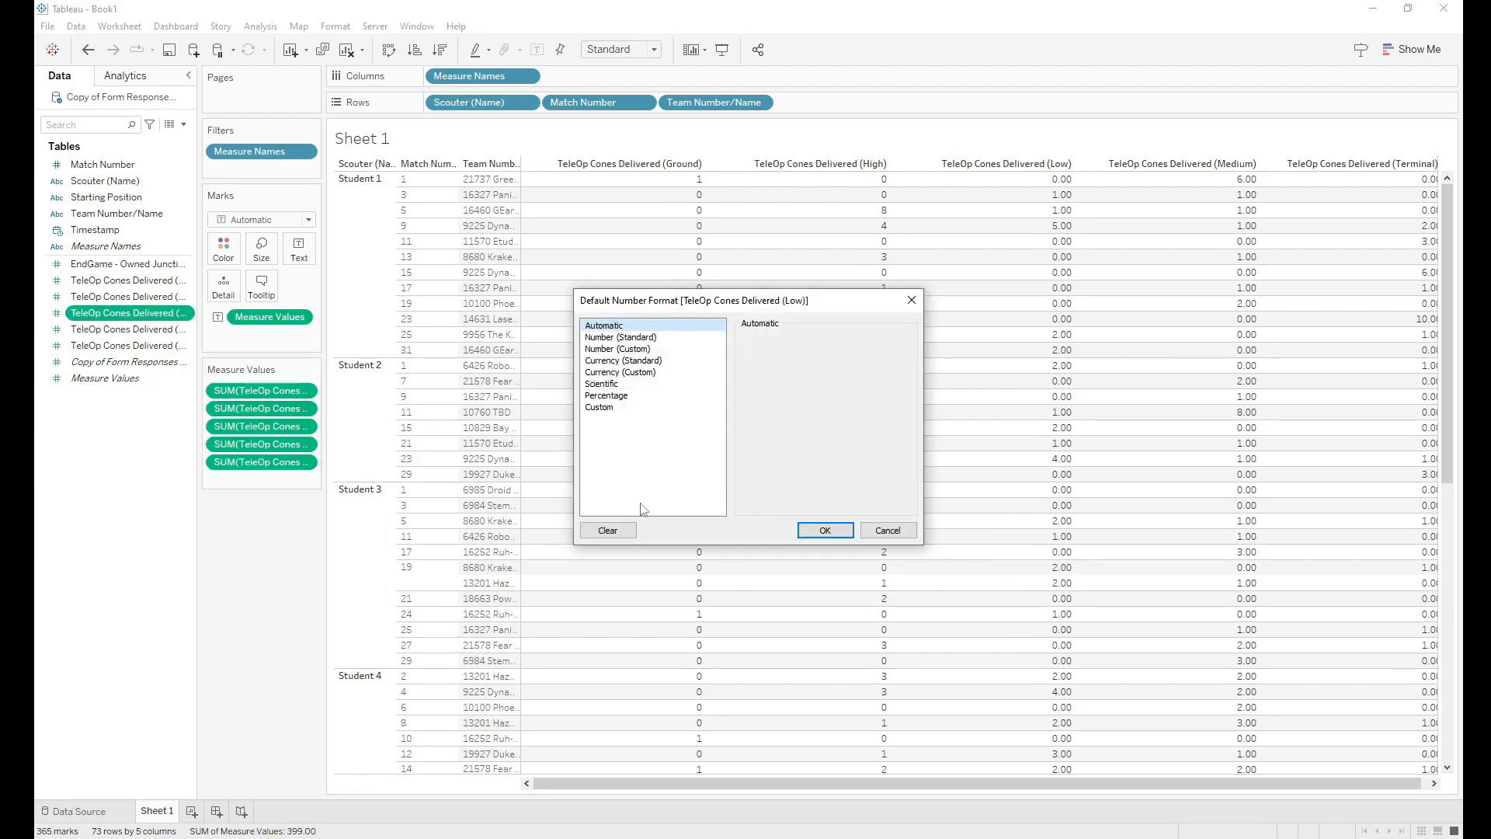
left_click(610, 349)
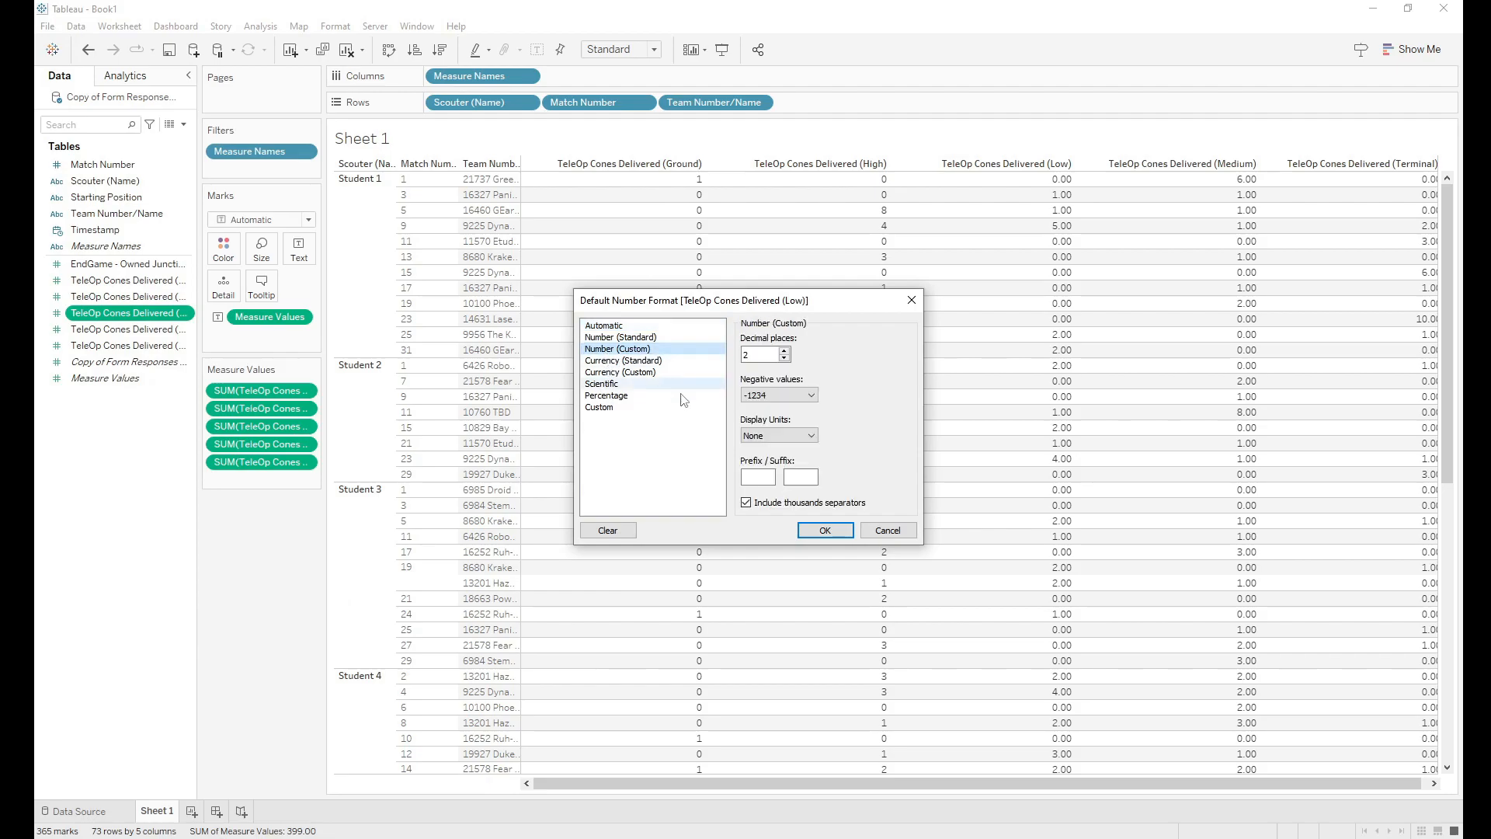
left_click(825, 530)
right_click(134, 336)
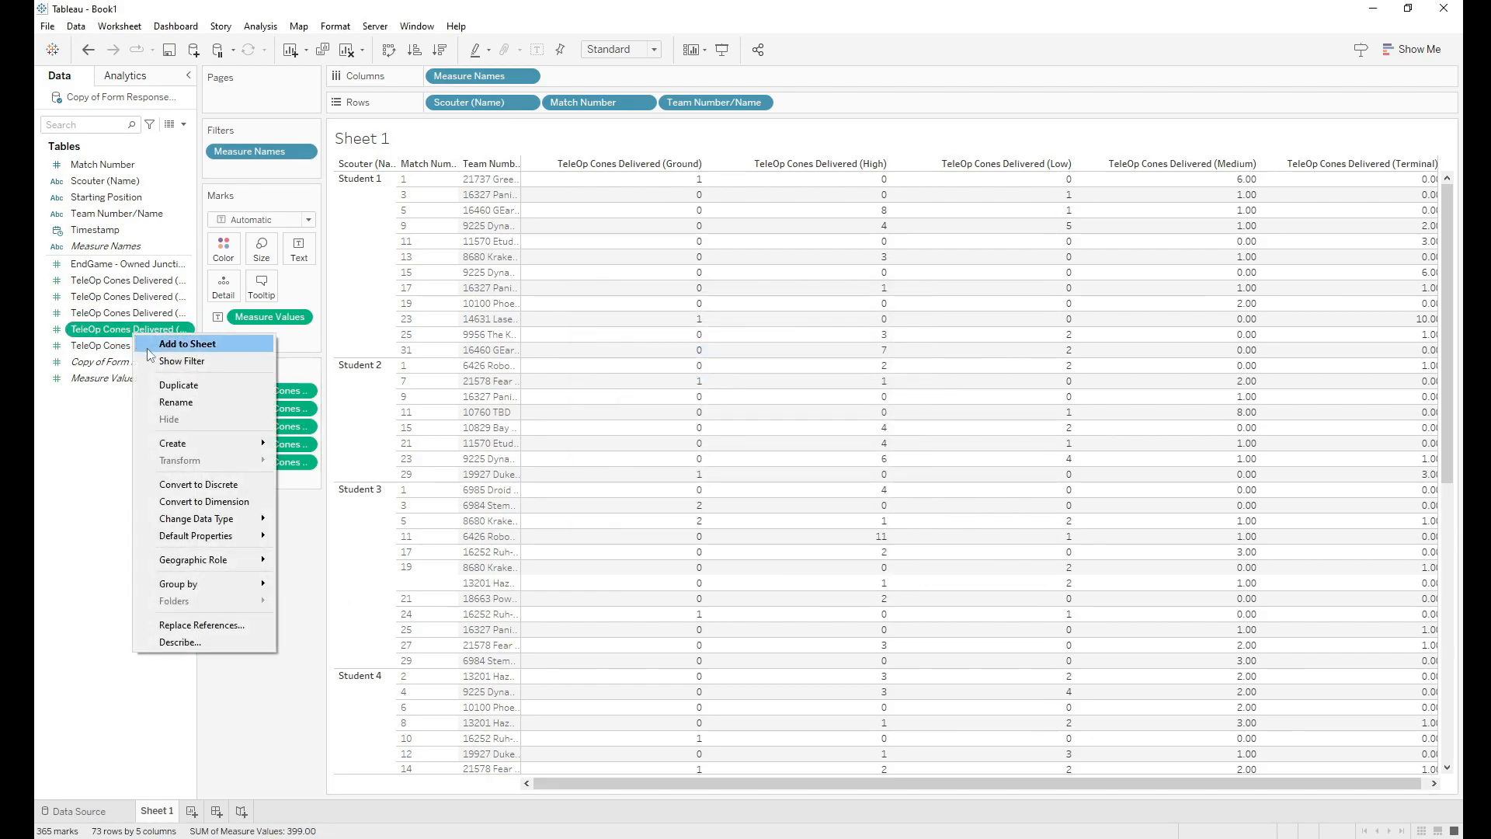
mouse_move(259, 544)
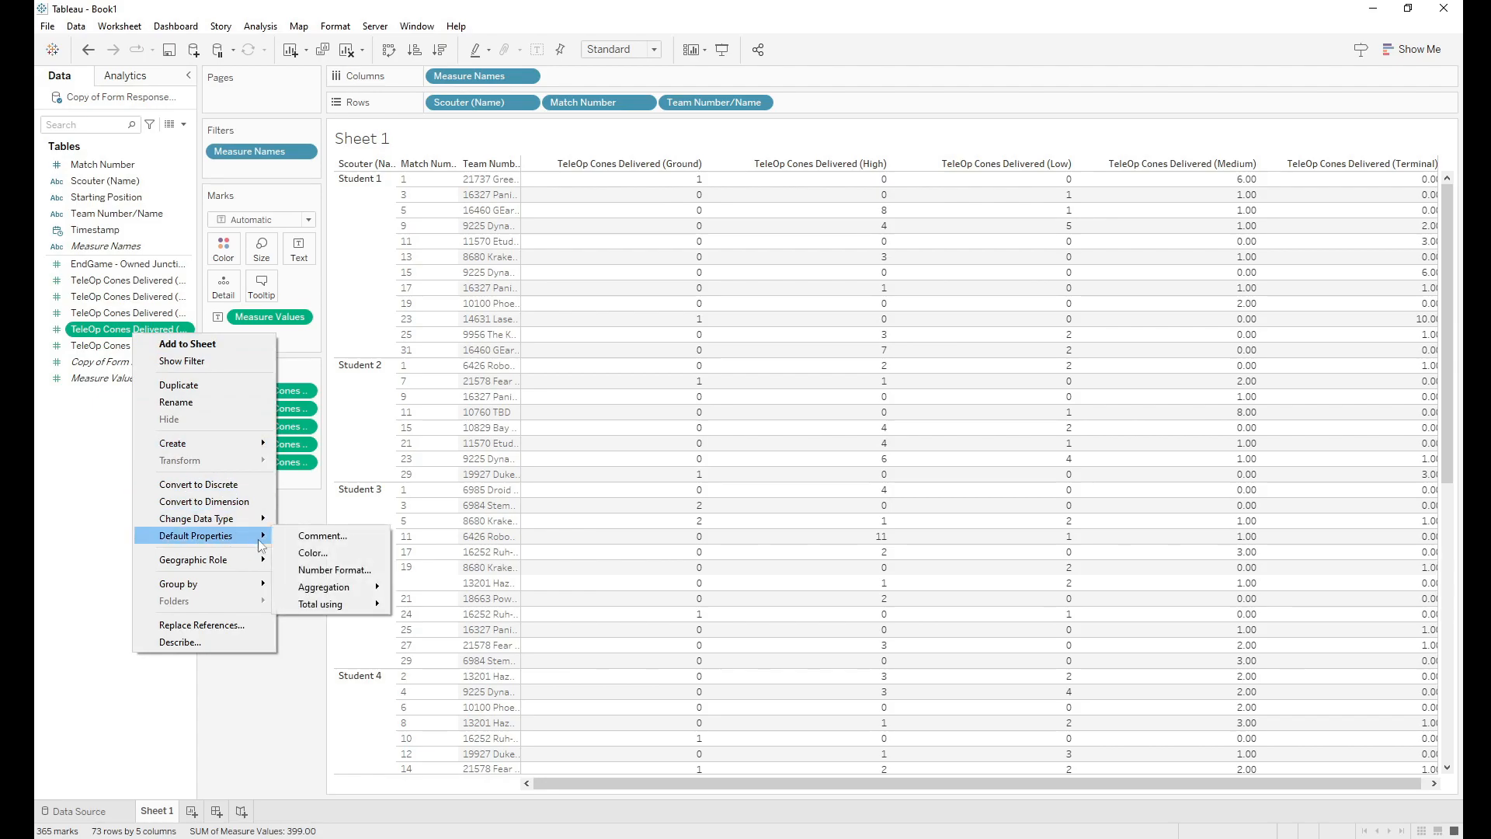
left_click(330, 569)
left_click(631, 349)
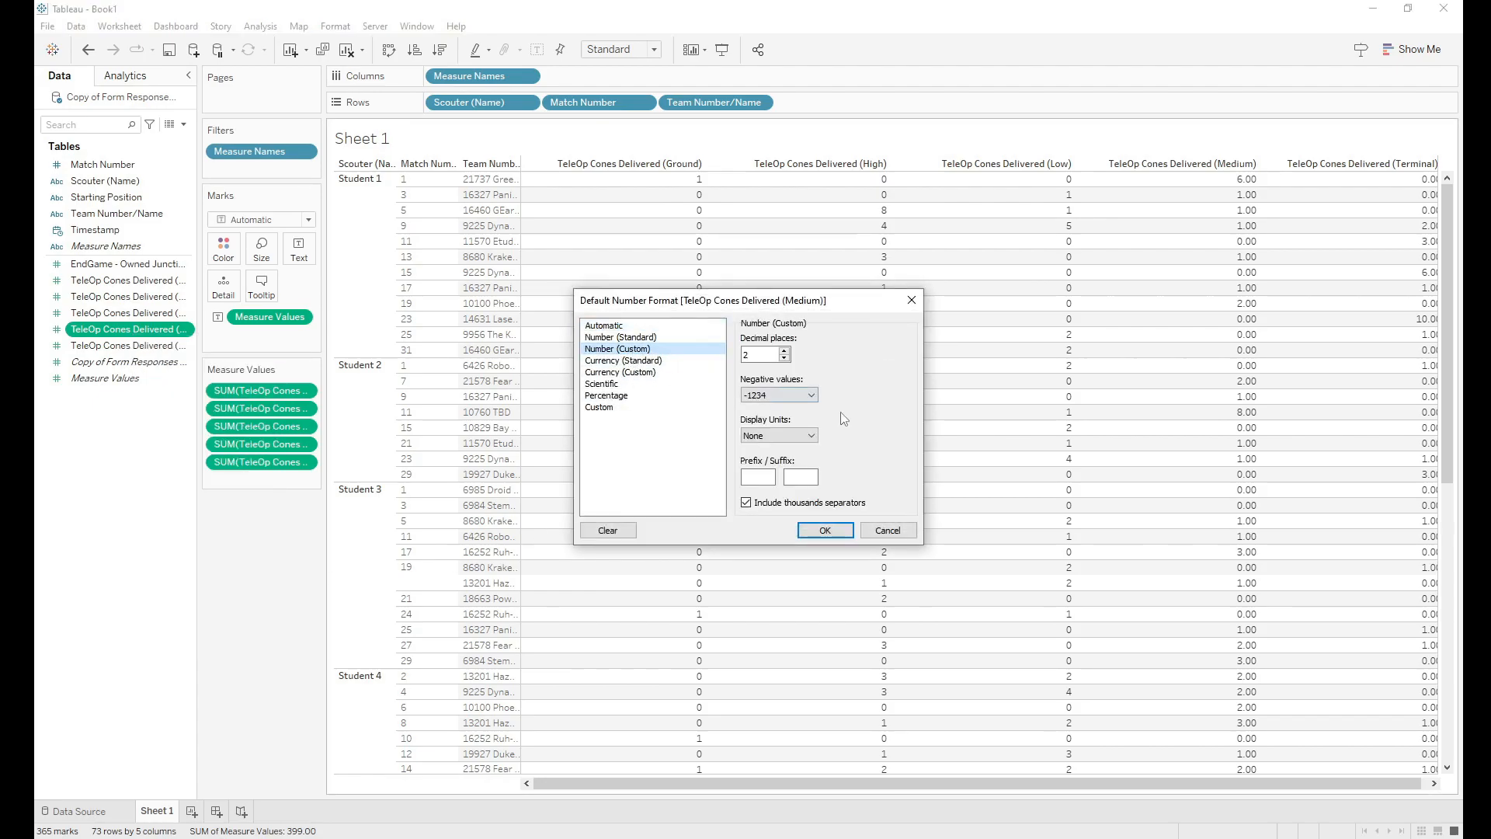
left_click(825, 529)
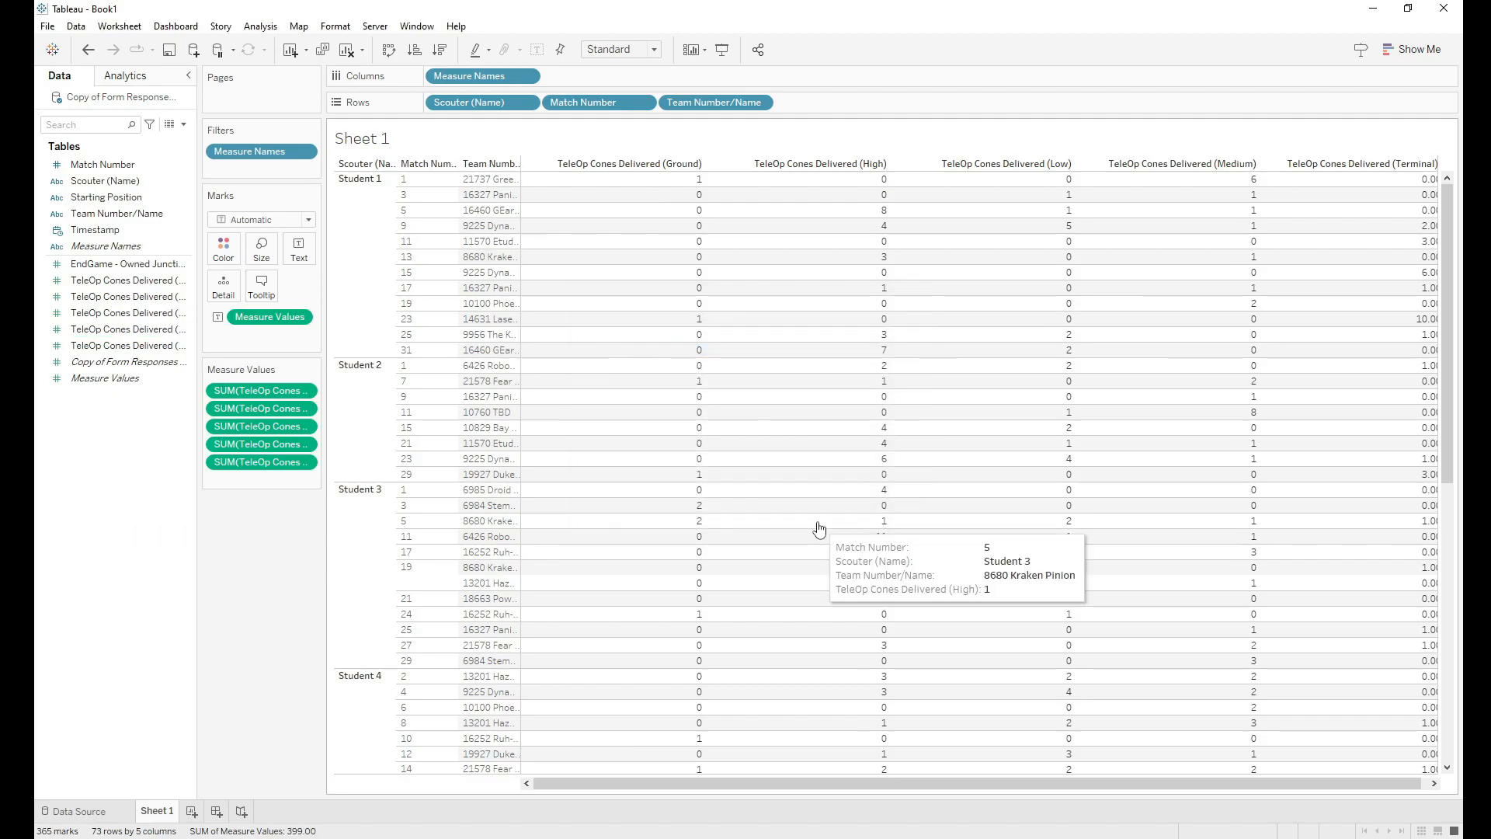
Step: Set the Terminal cone field's default number format to custom with 0 decimals
right_click(142, 351)
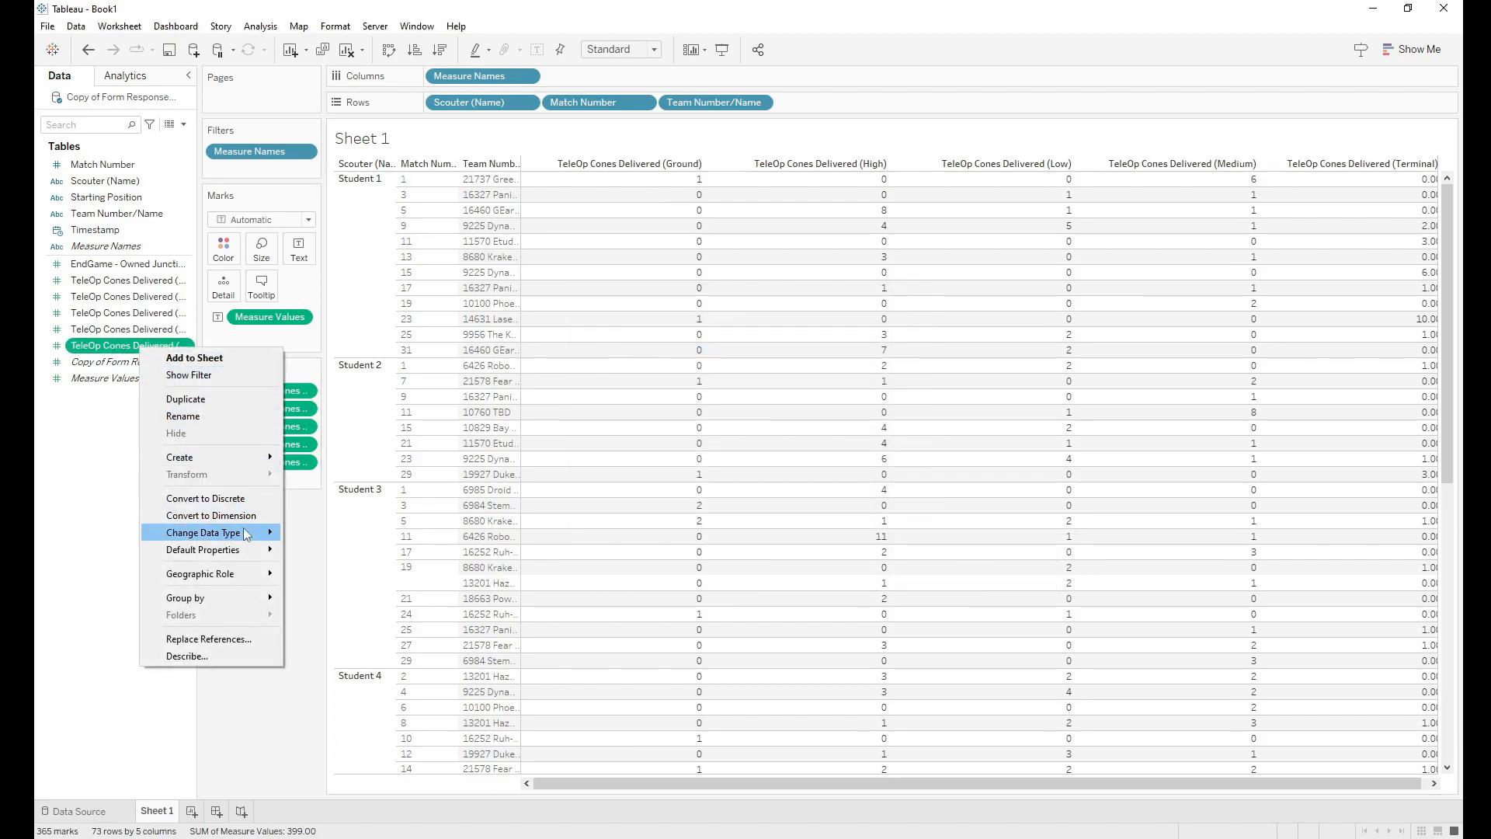
mouse_move(249, 553)
left_click(332, 585)
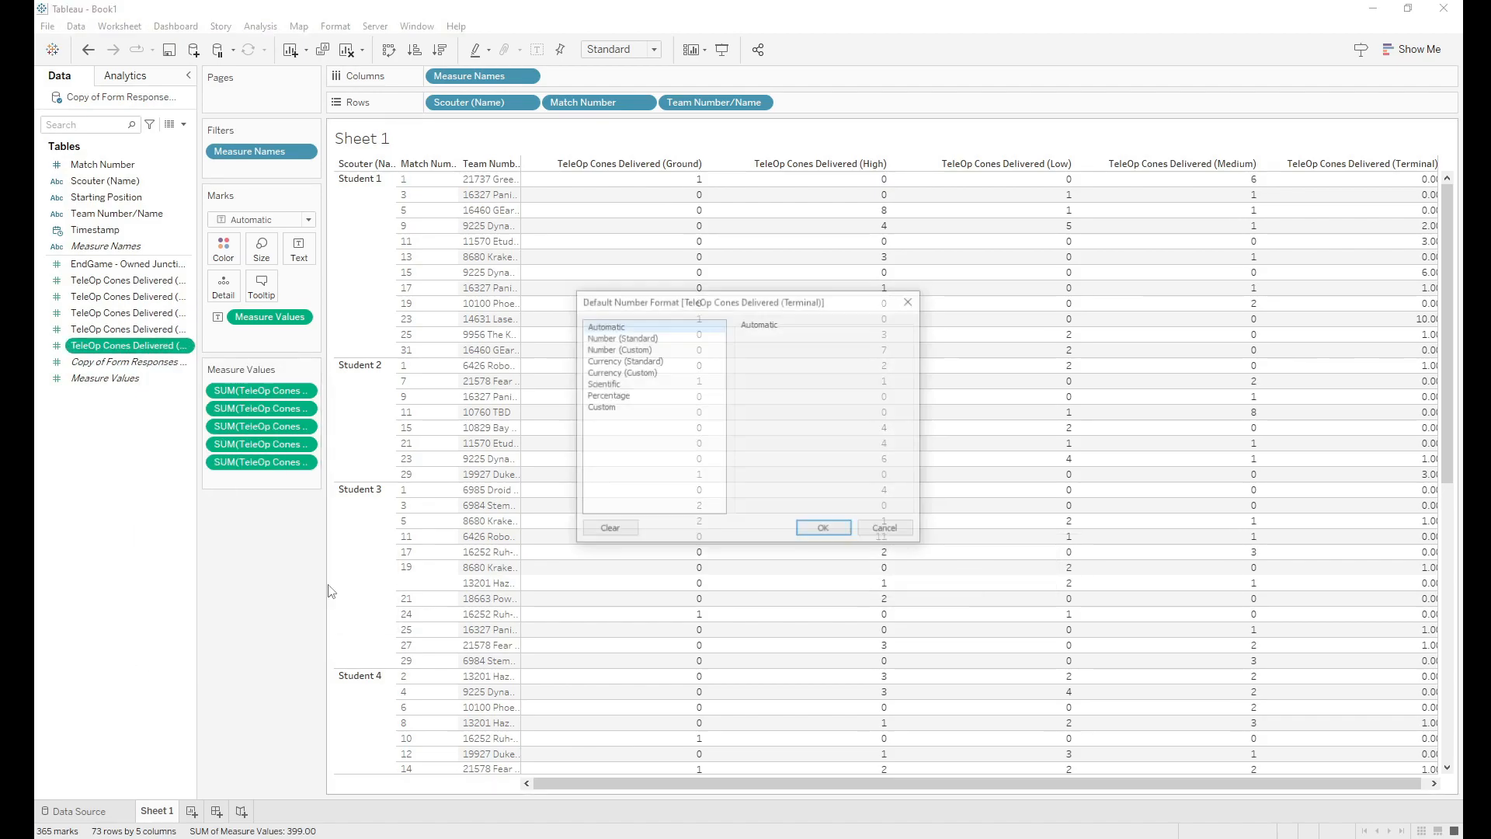
left_click(610, 351)
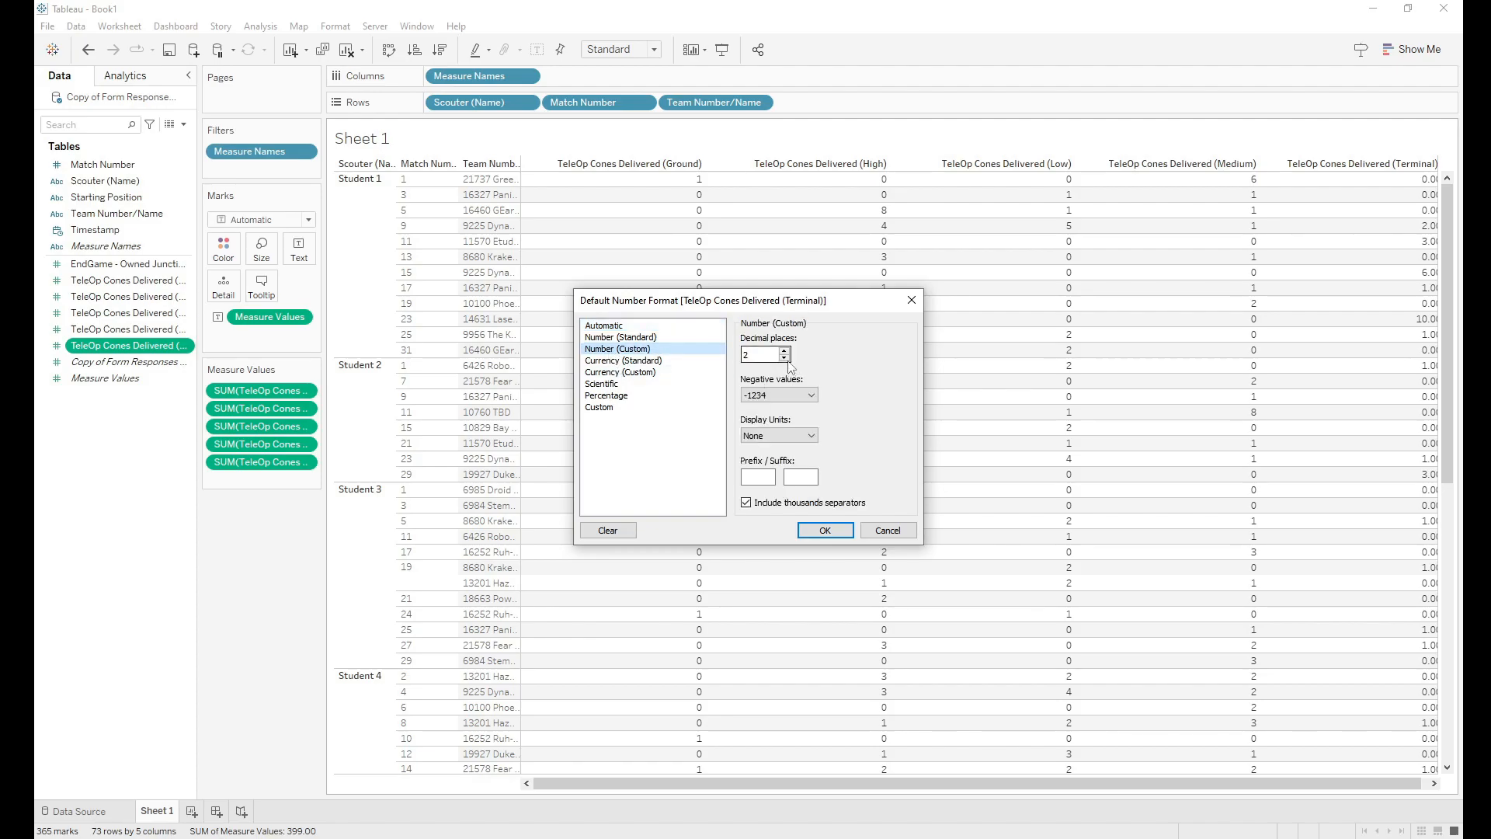
left_click(813, 532)
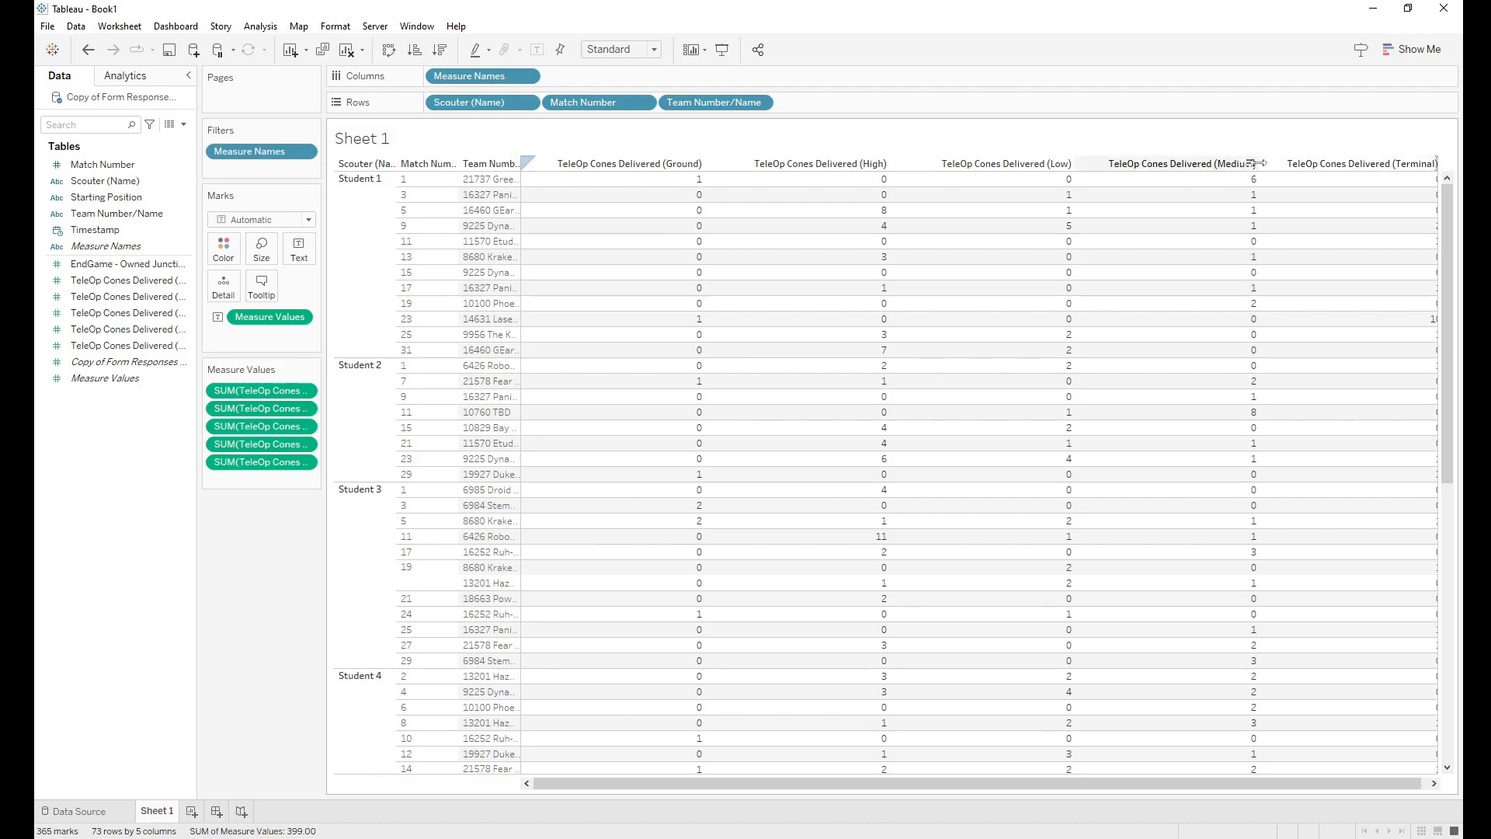
Step: Narrow the five TeleOp cone columns, then widen them slightly so the values stay readable
left_click_drag(1258, 163, 1014, 155)
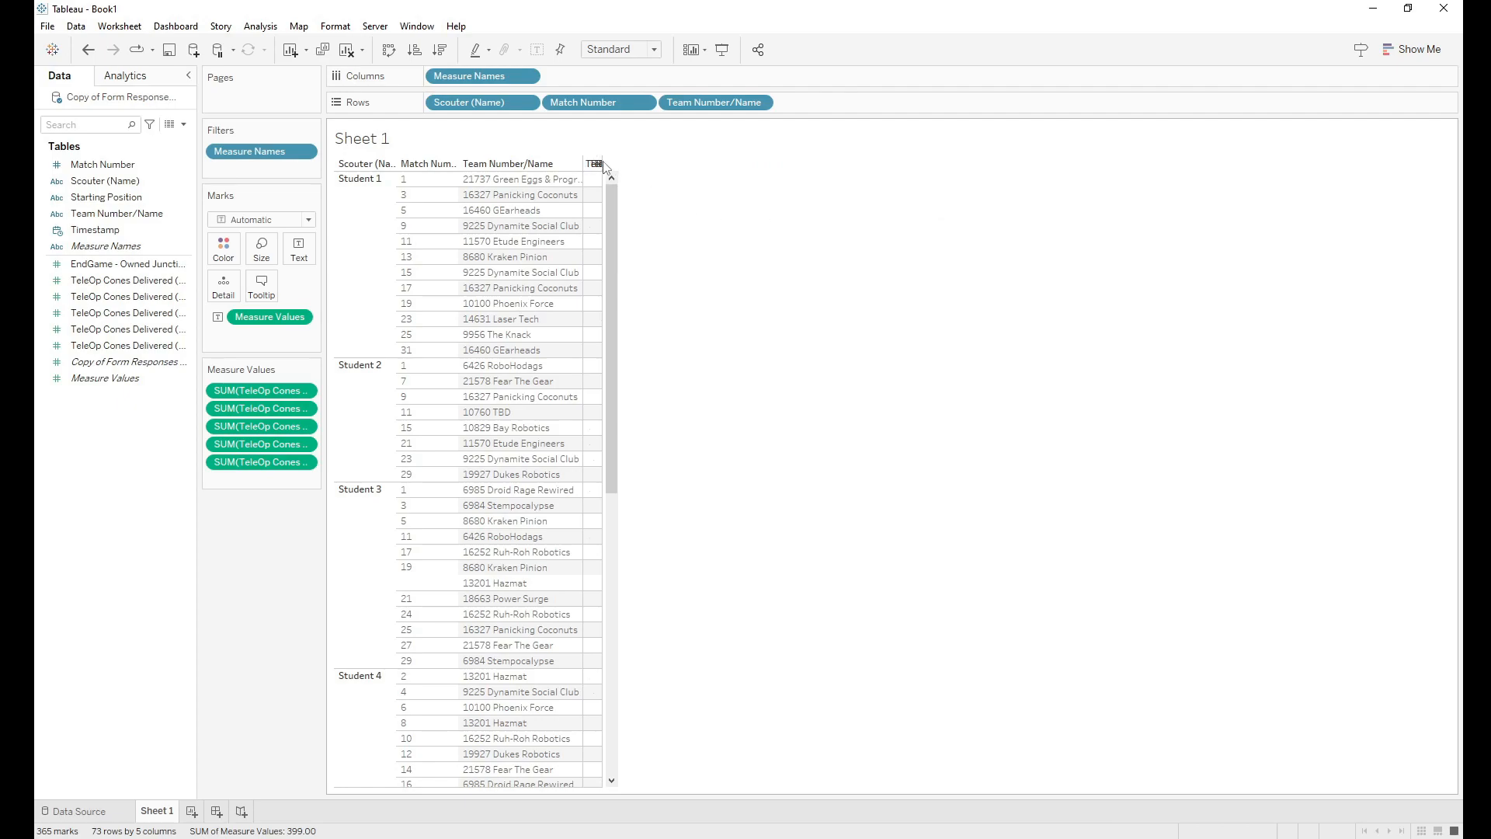
left_click_drag(647, 161, 720, 163)
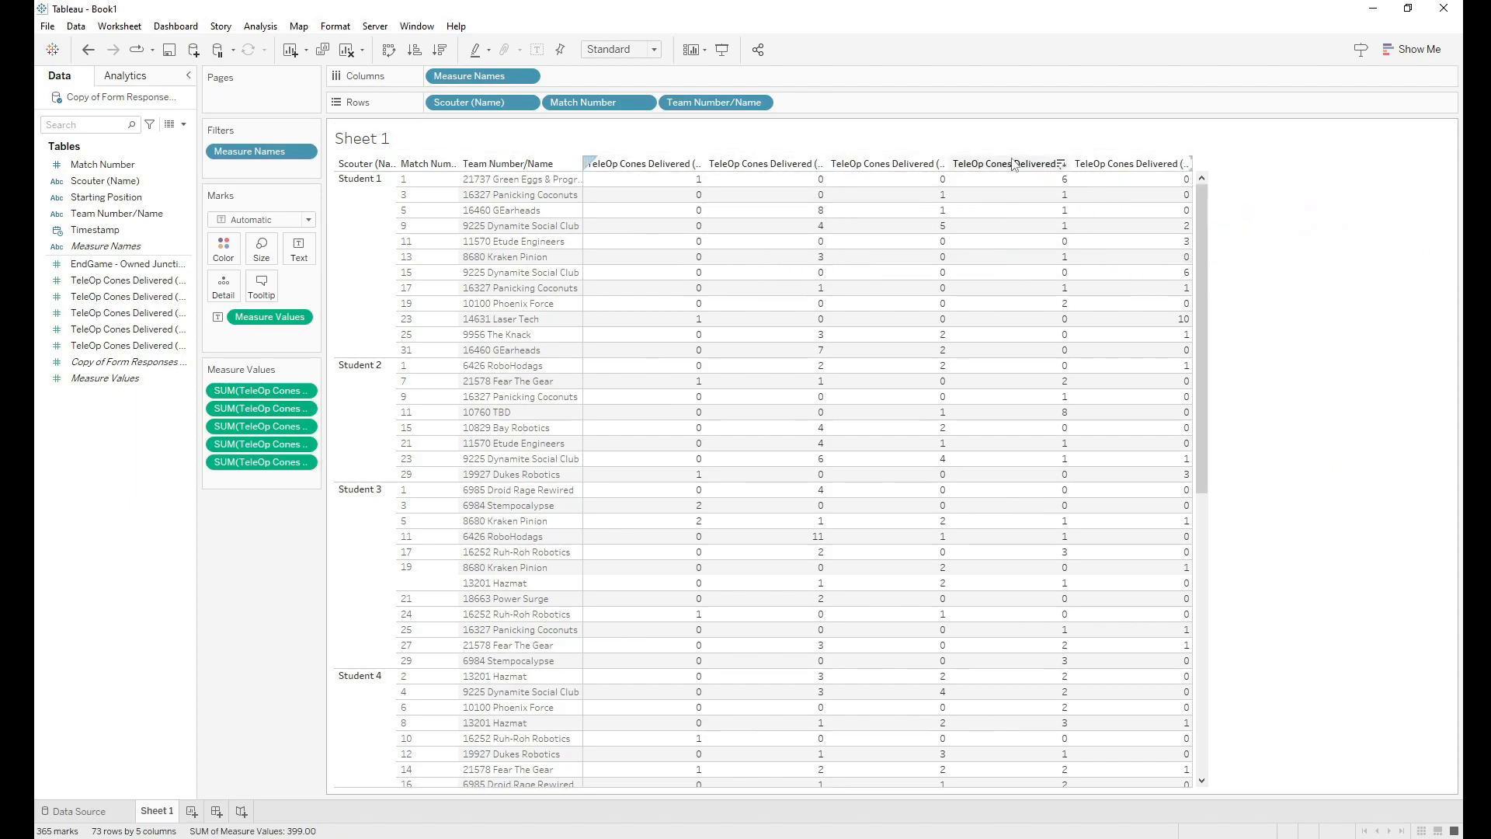
Step: Alias the Ground column header as 'TeleOP - Ground', then undo that alias
right_click(645, 164)
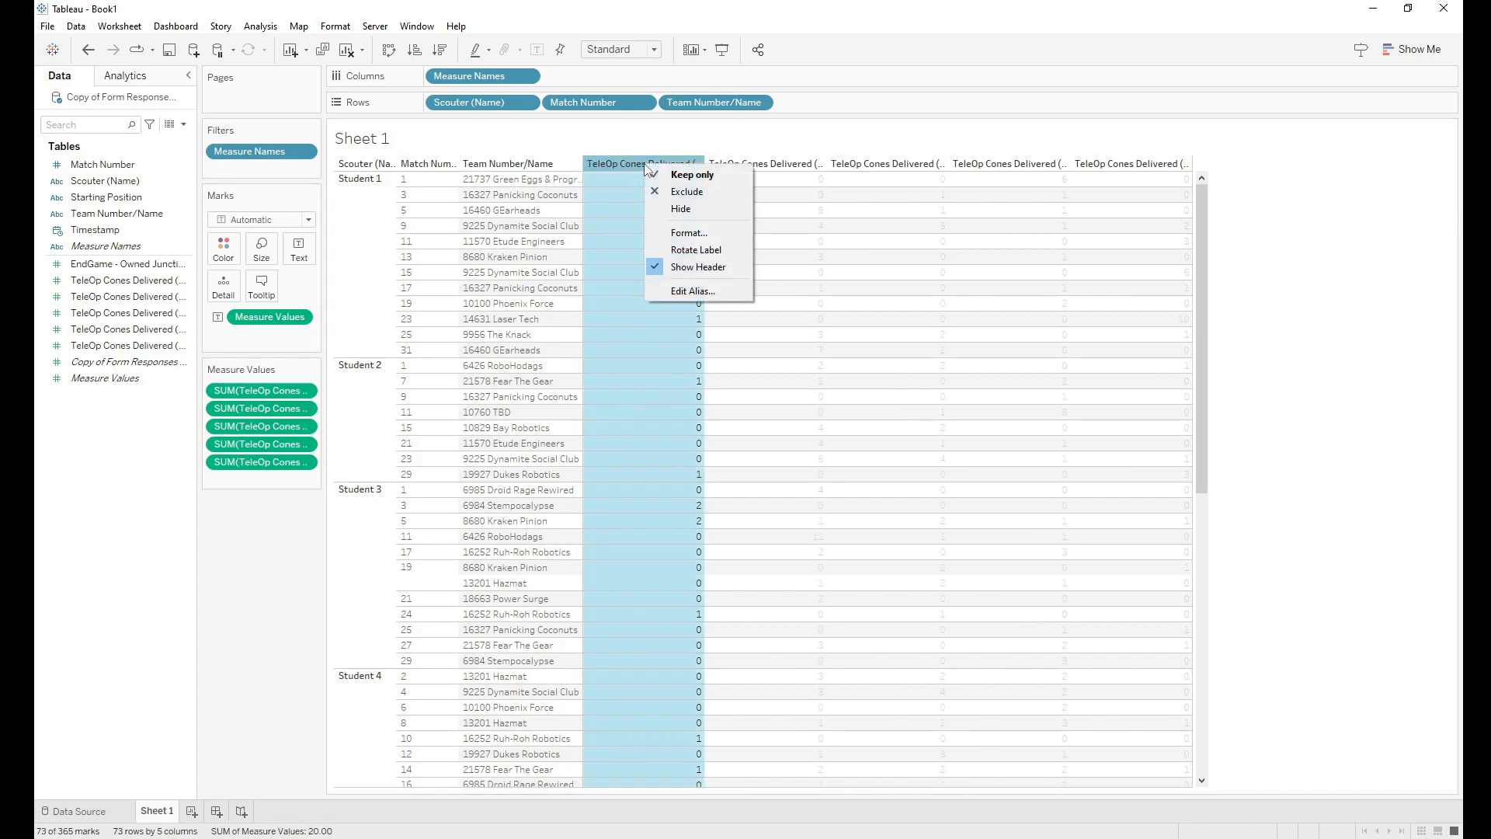
left_click(684, 293)
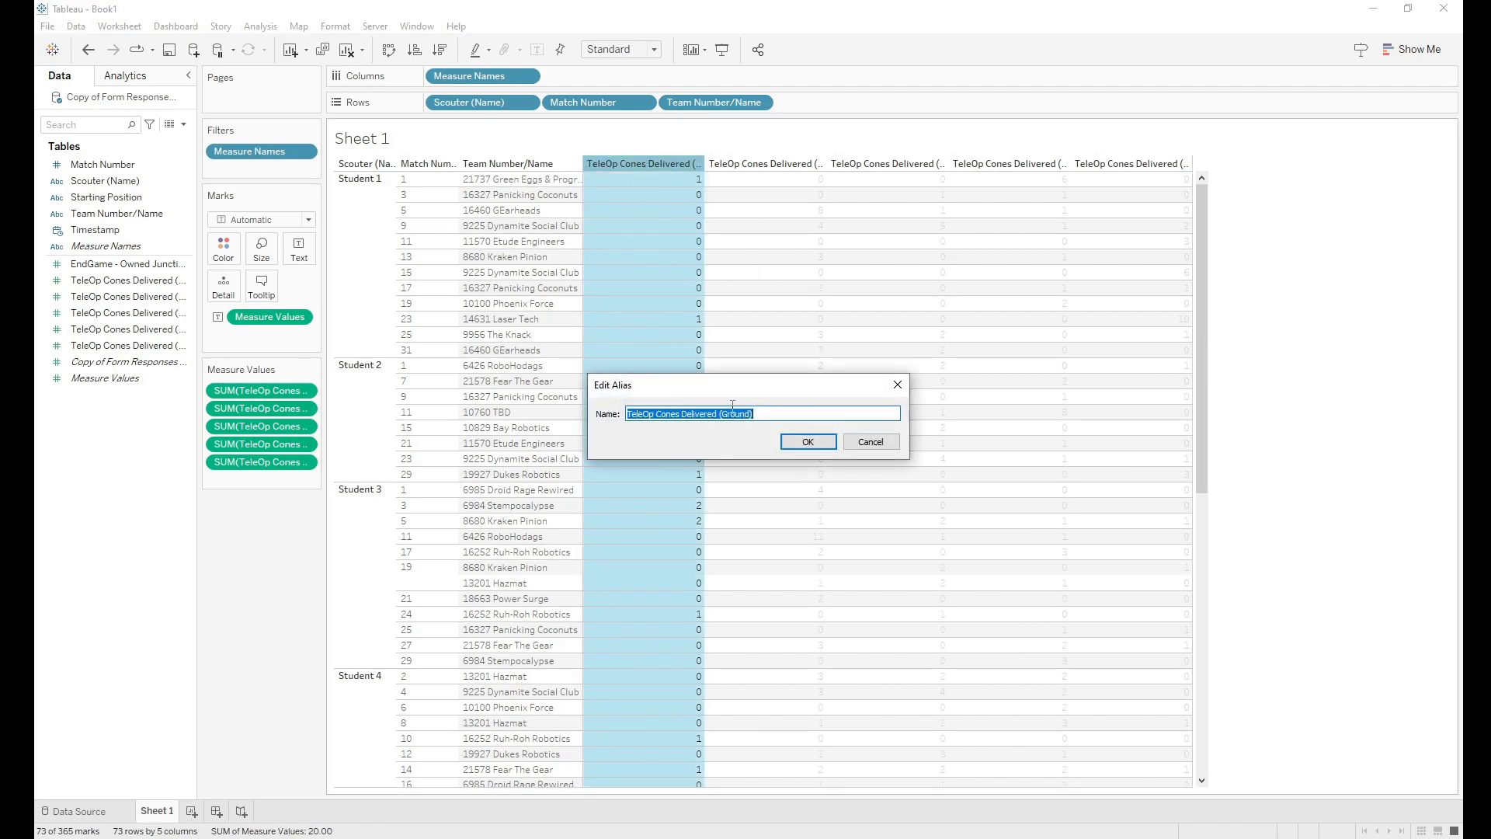
left_click(761, 416)
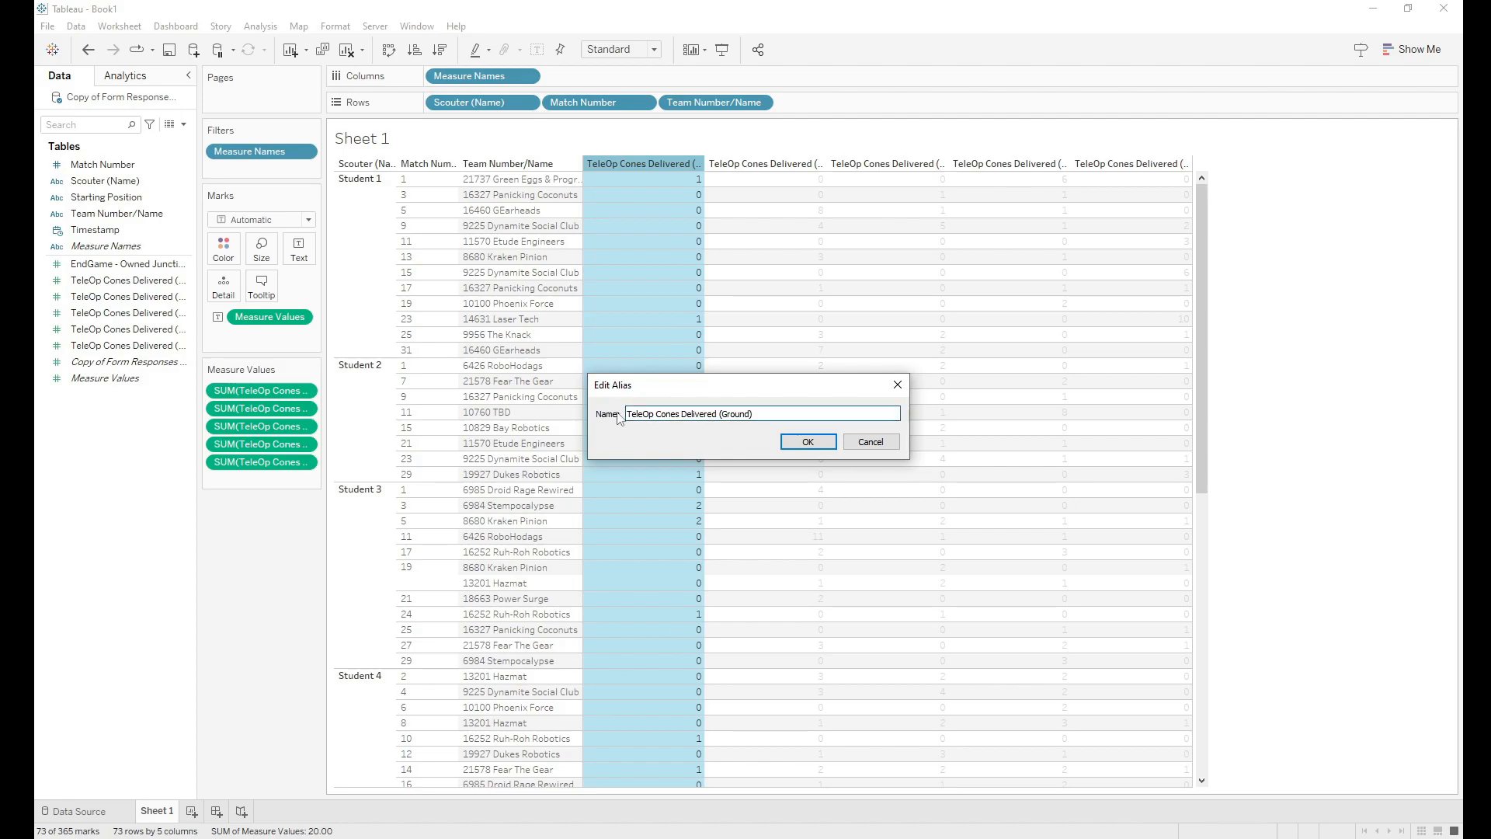
left_click_drag(627, 413, 752, 415)
left_click(765, 417)
left_click_drag(757, 414, 616, 420)
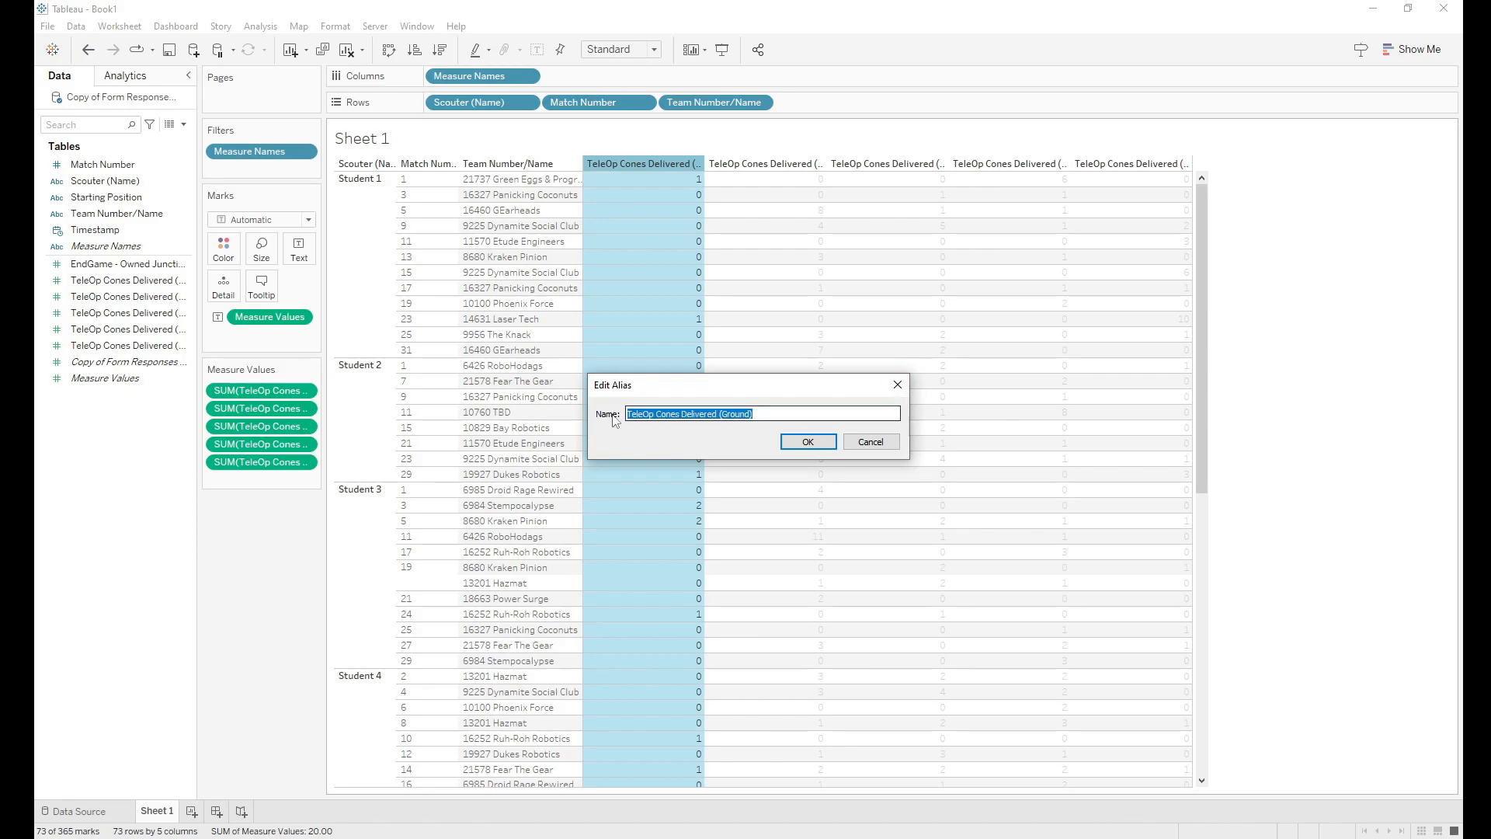
type("TeleOP - Ground")
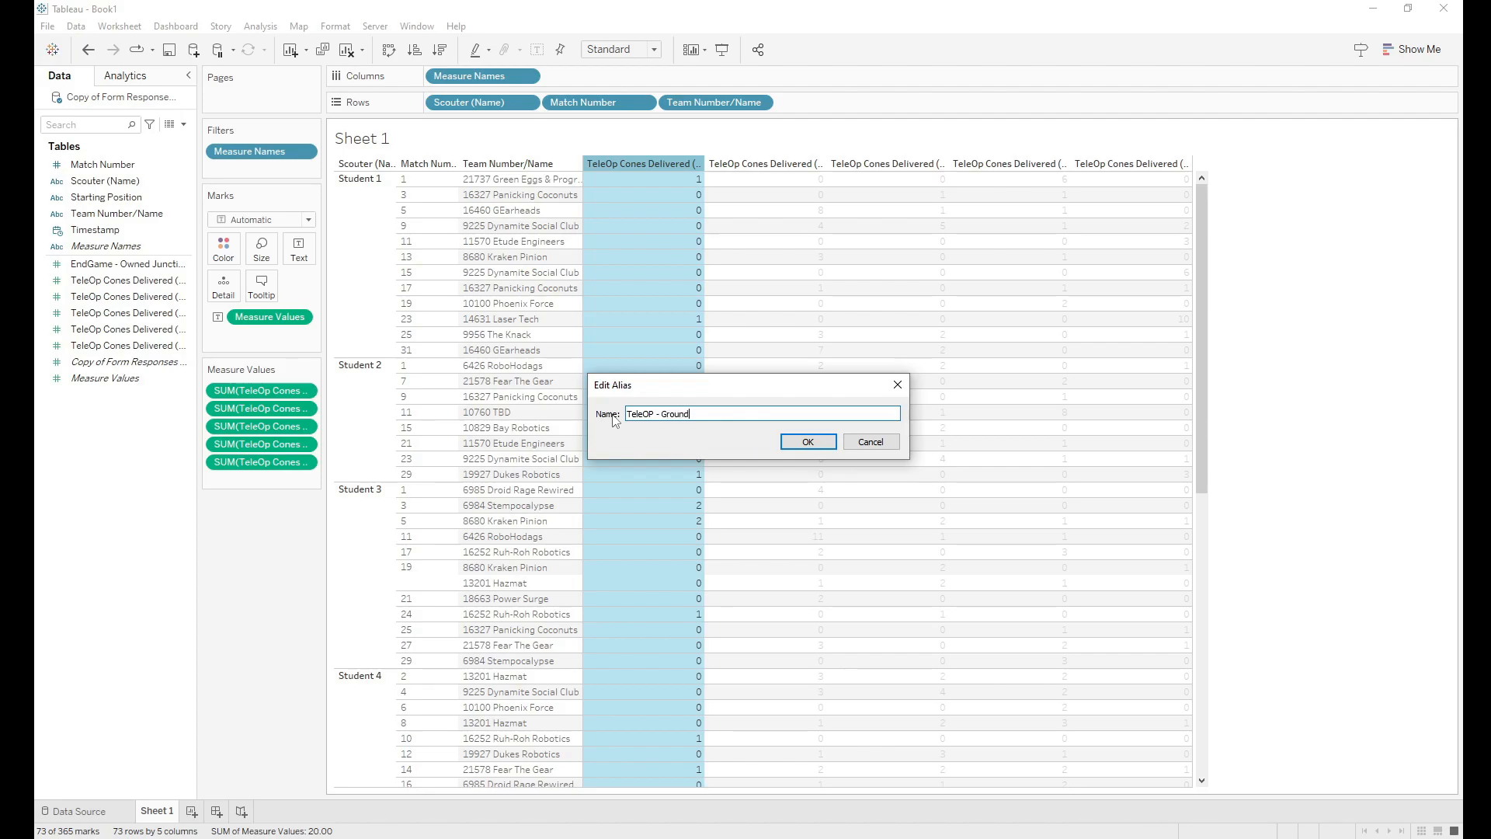
left_click(814, 443)
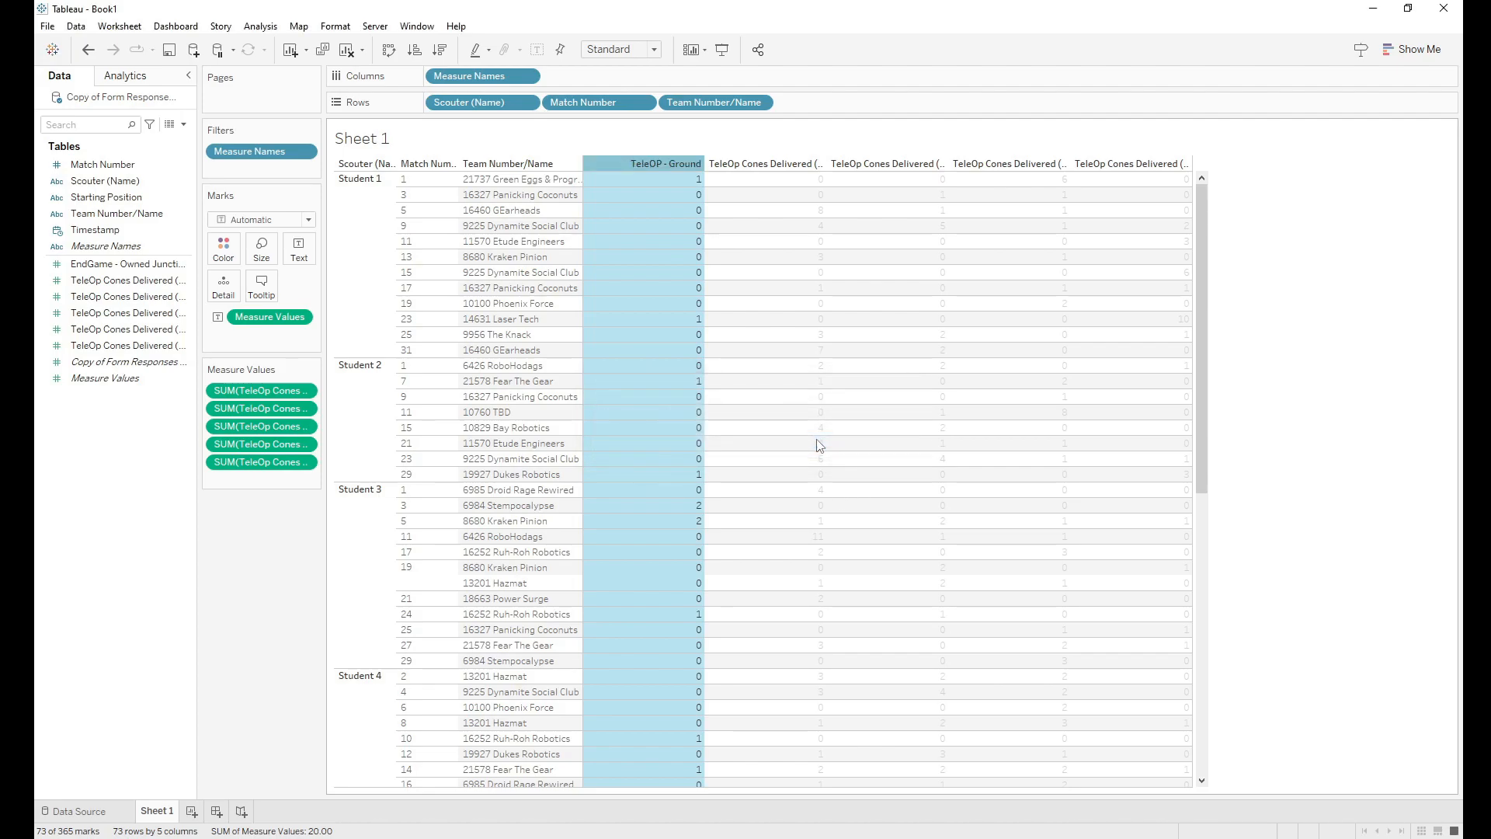
left_click(1330, 377)
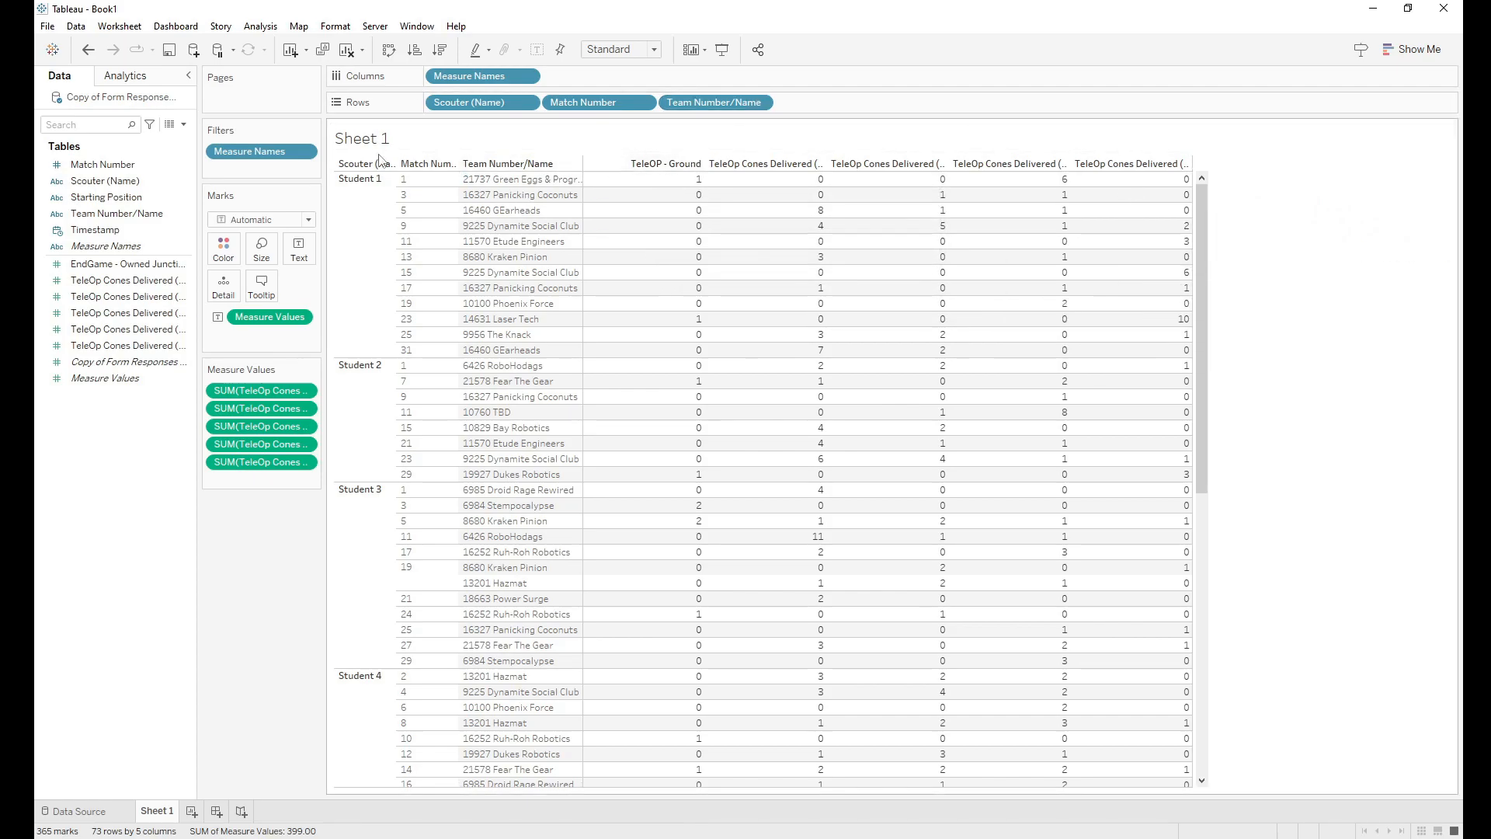
left_click(88, 49)
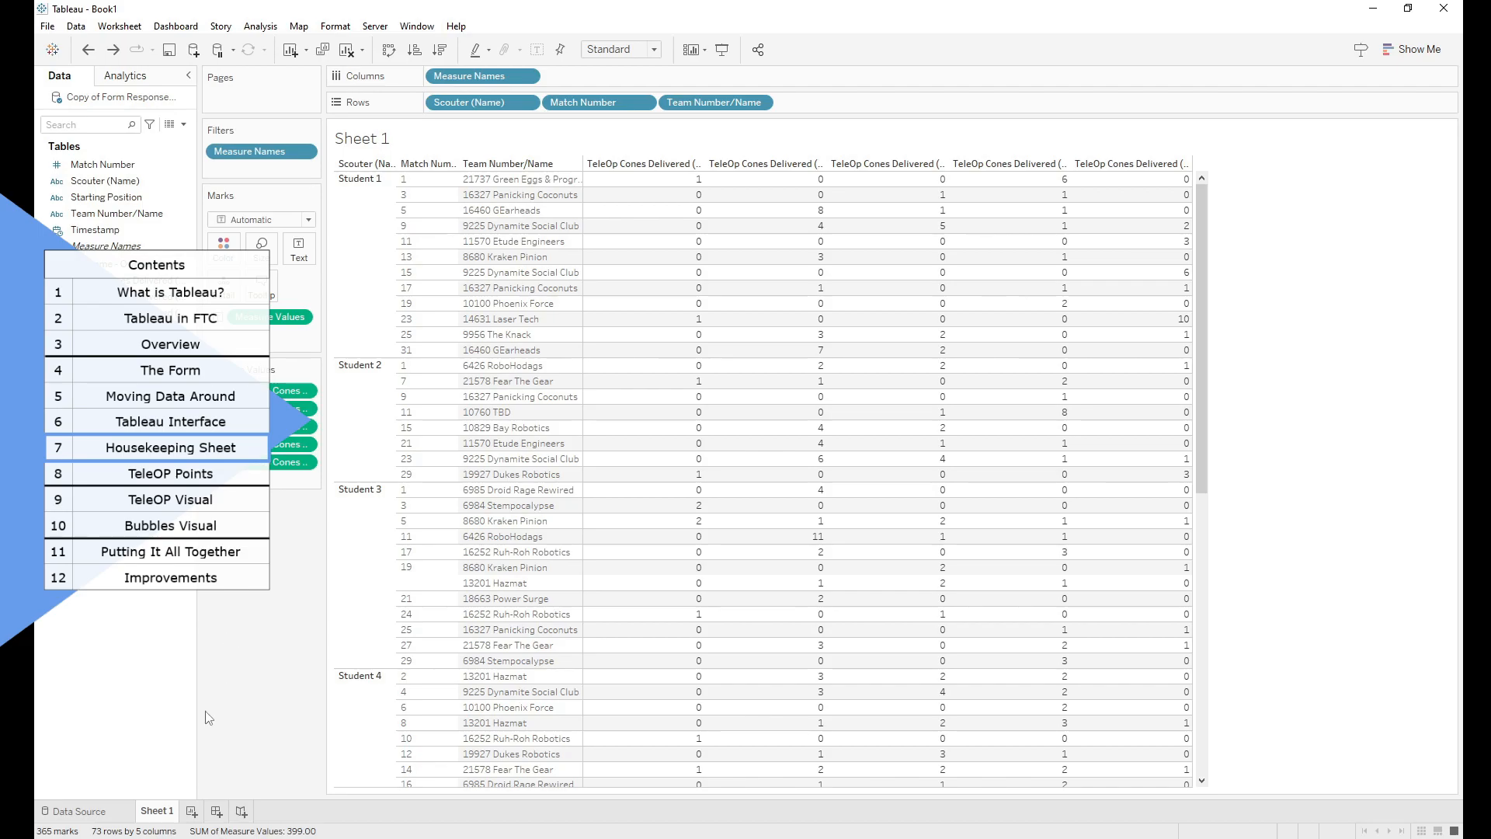
Step: Rename the Sheet 1 worksheet to 'Housekeeping'
double_click(164, 812)
key("BackSpace")
type("Housekeeping")
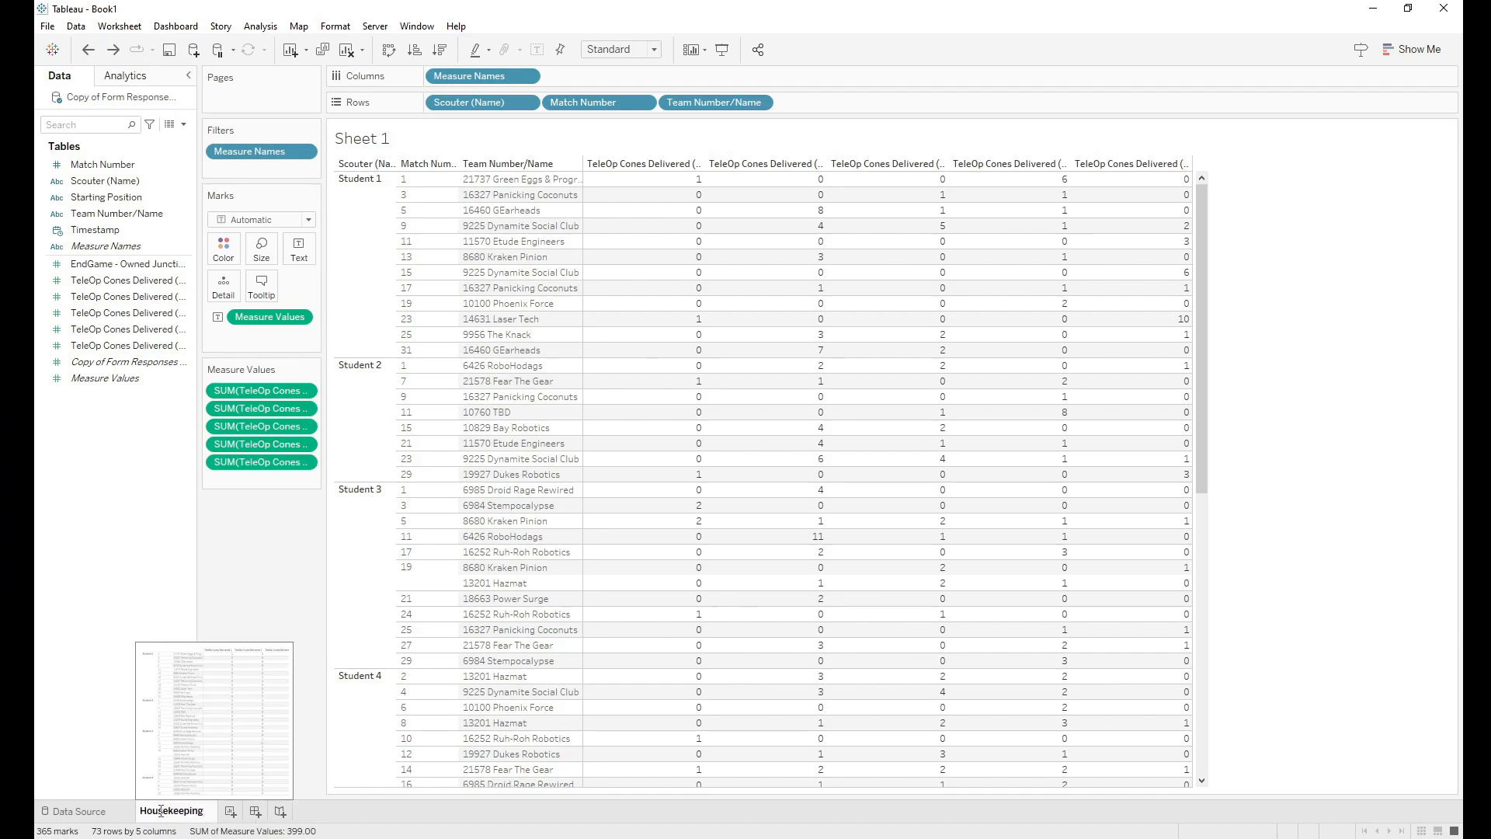
key("Return")
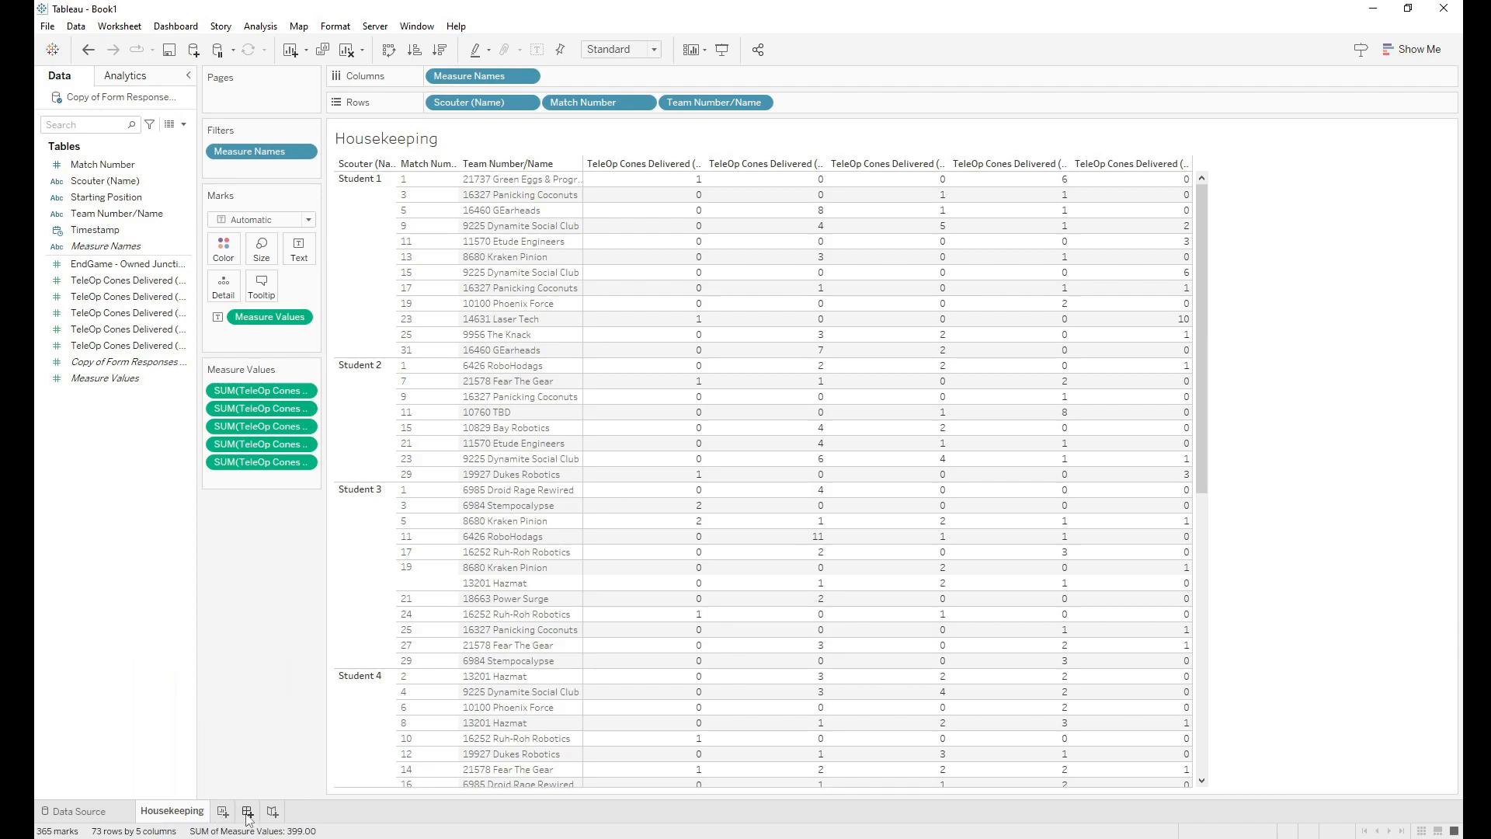
Step: Colour the Housekeeping sheet tab blue
right_click(173, 818)
mouse_move(272, 802)
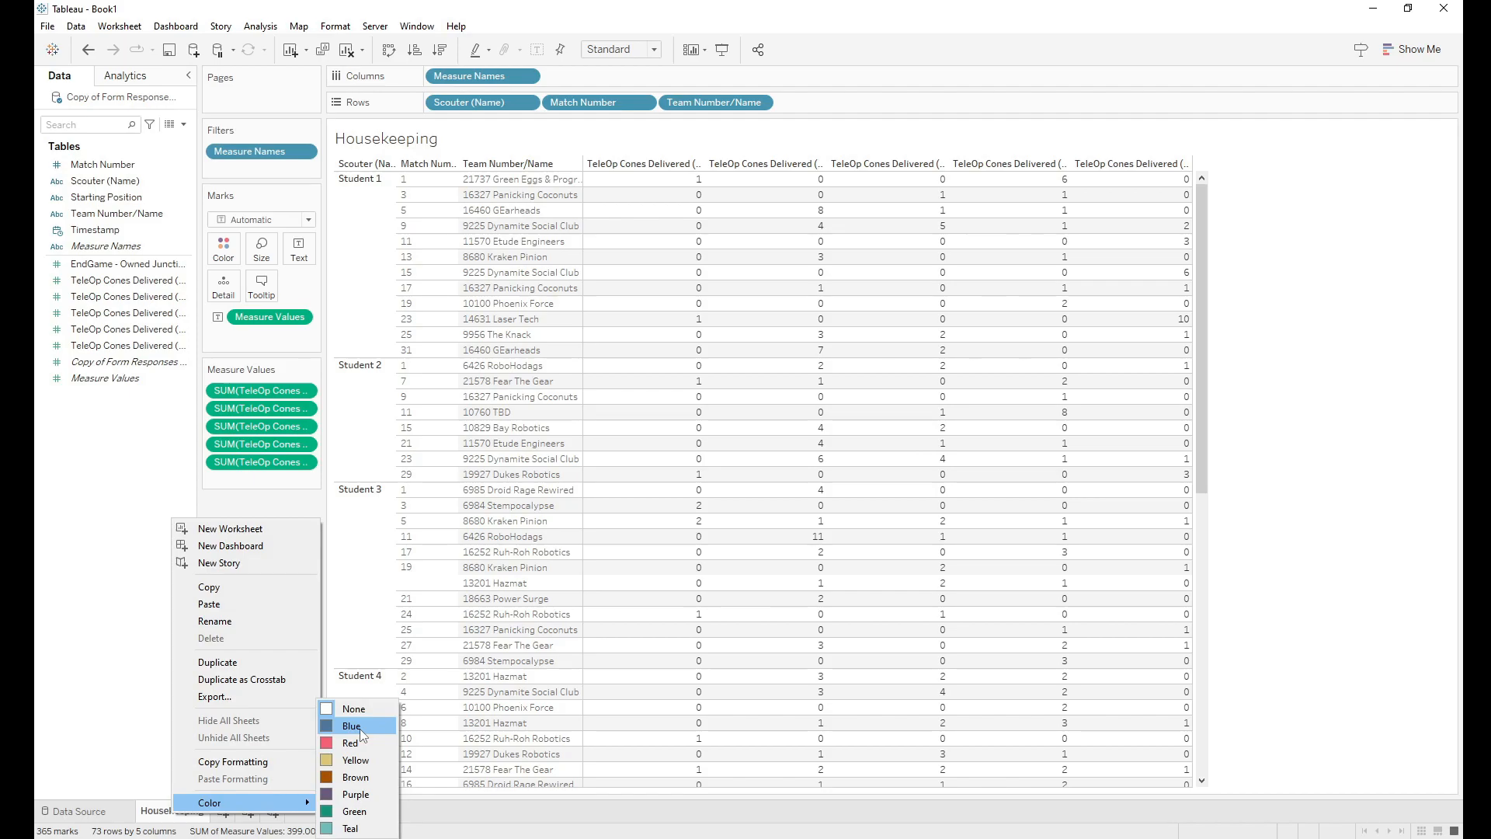
left_click(360, 728)
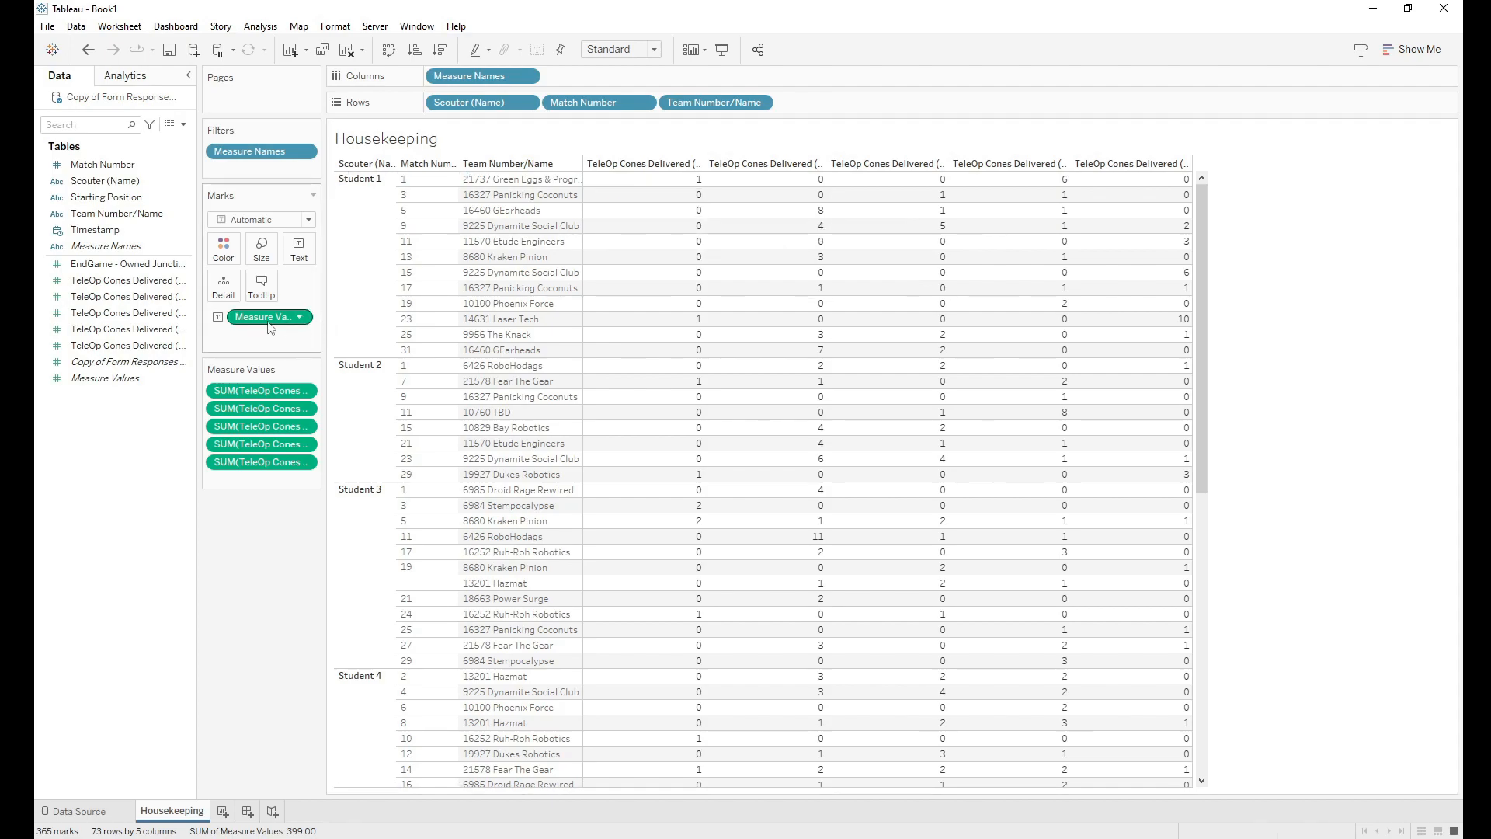
Step: Remove Measure Values and Measure Names from the view and move Match Number to the front of Rows
left_click_drag(266, 323, 254, 327)
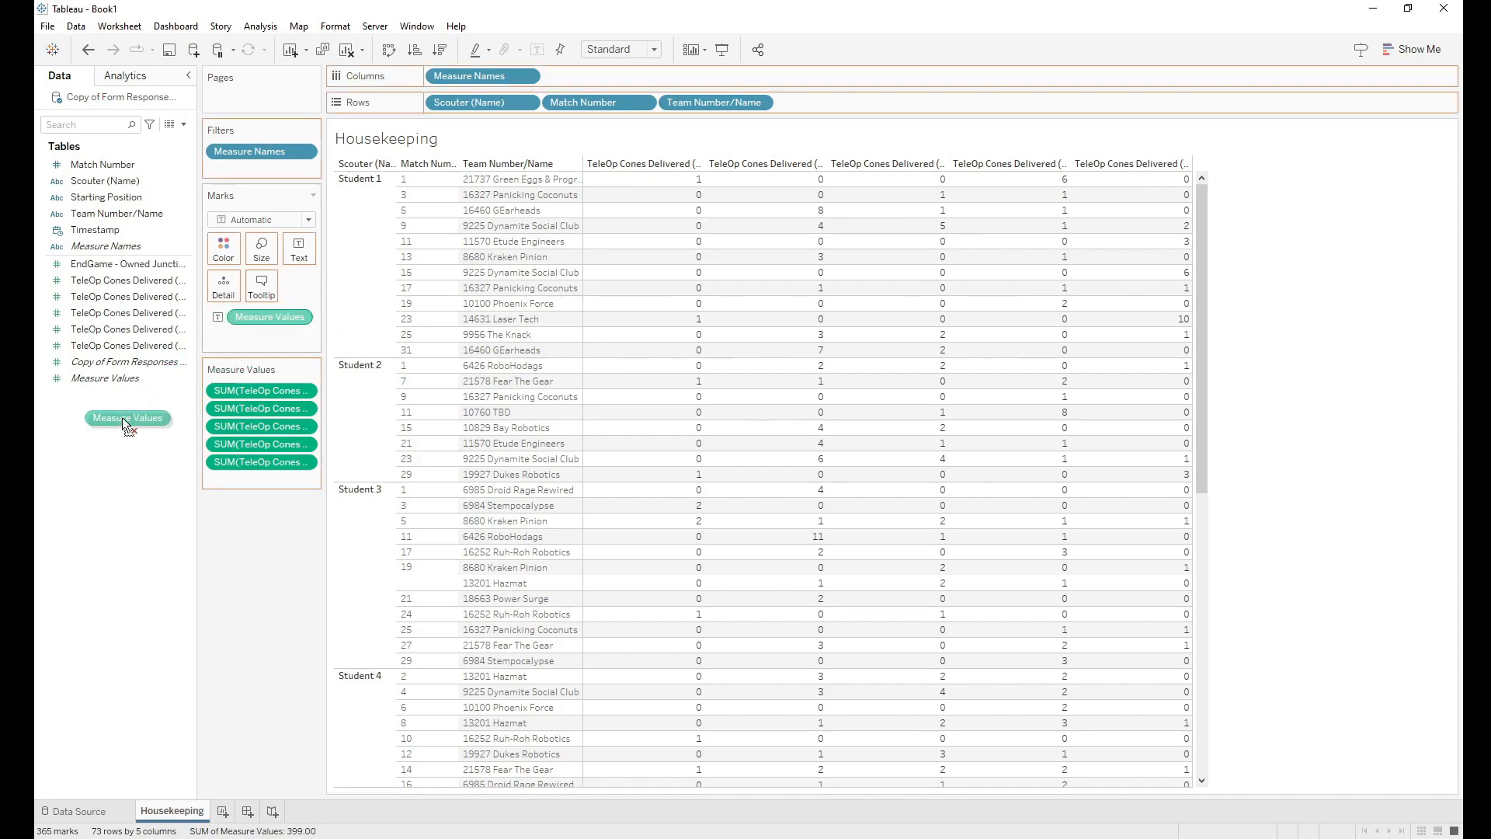
left_click_drag(123, 417, 123, 418)
left_click_drag(258, 151, 105, 185)
left_click_drag(473, 83, 111, 205)
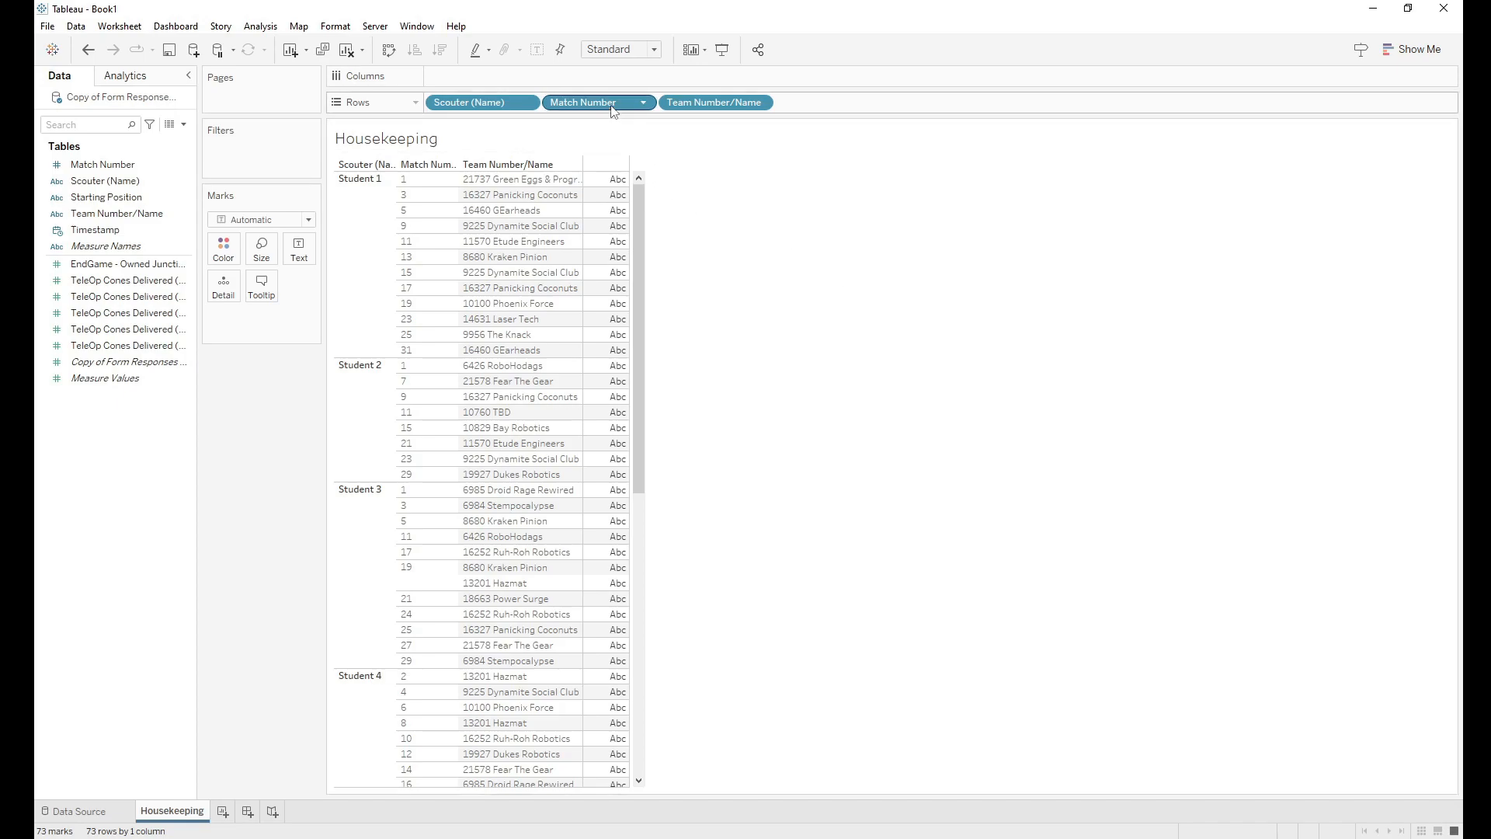
left_click_drag(613, 111, 426, 101)
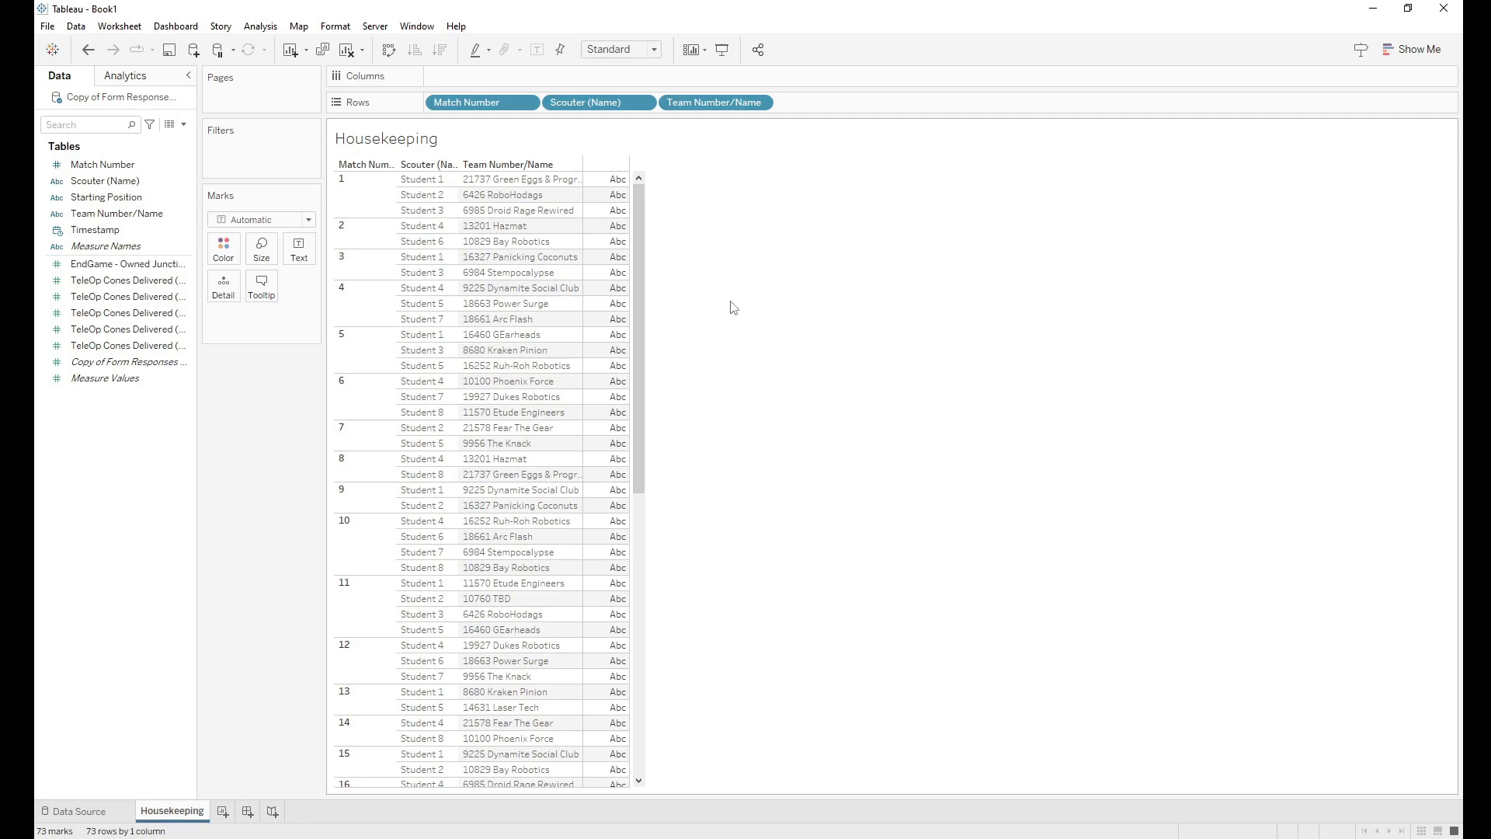
left_click(115, 215)
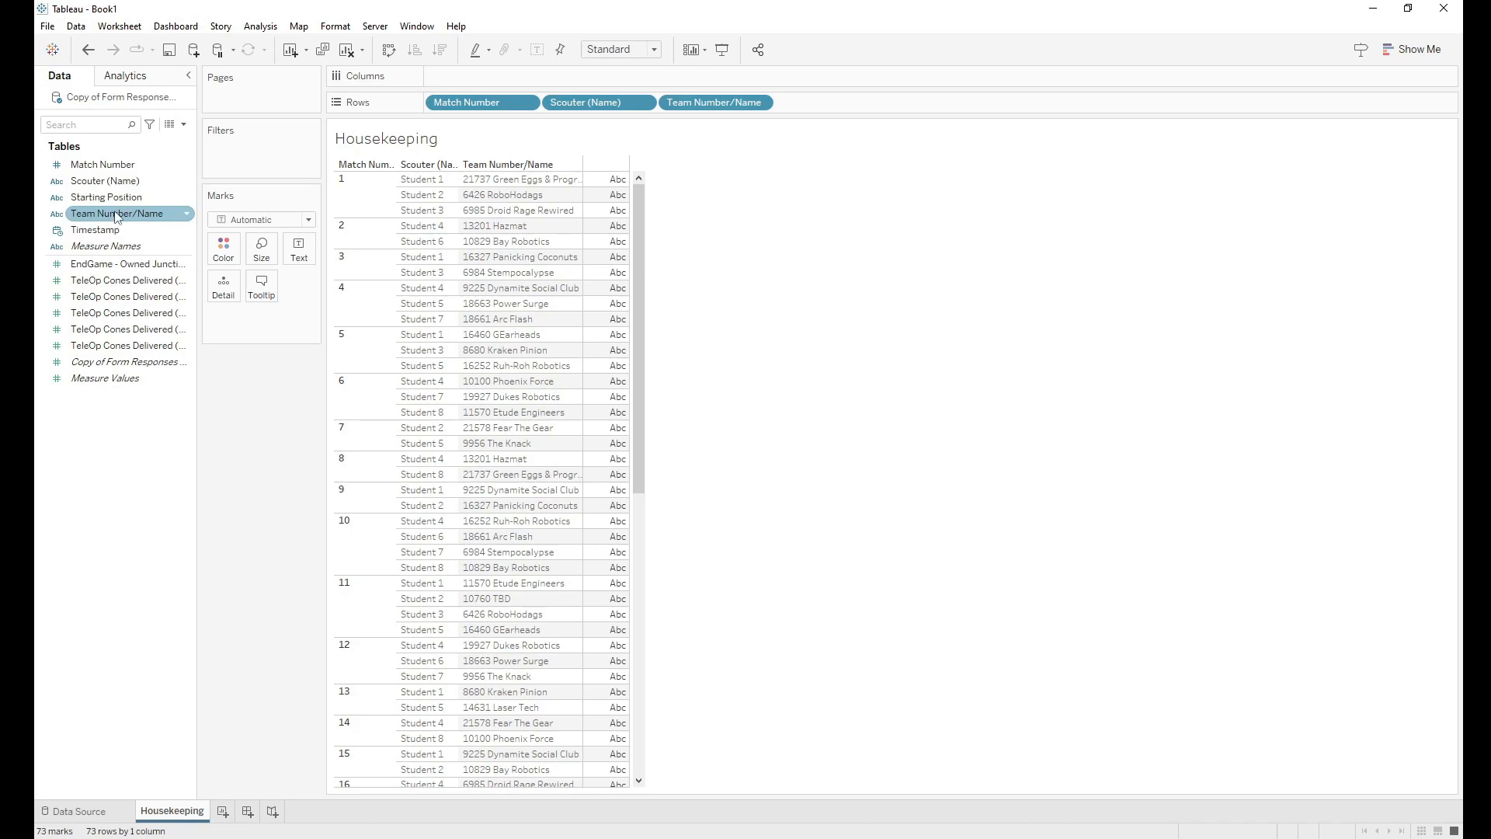
Step: Start a calculated field from Team Number/Name and name it 'Team Number'
right_click(115, 218)
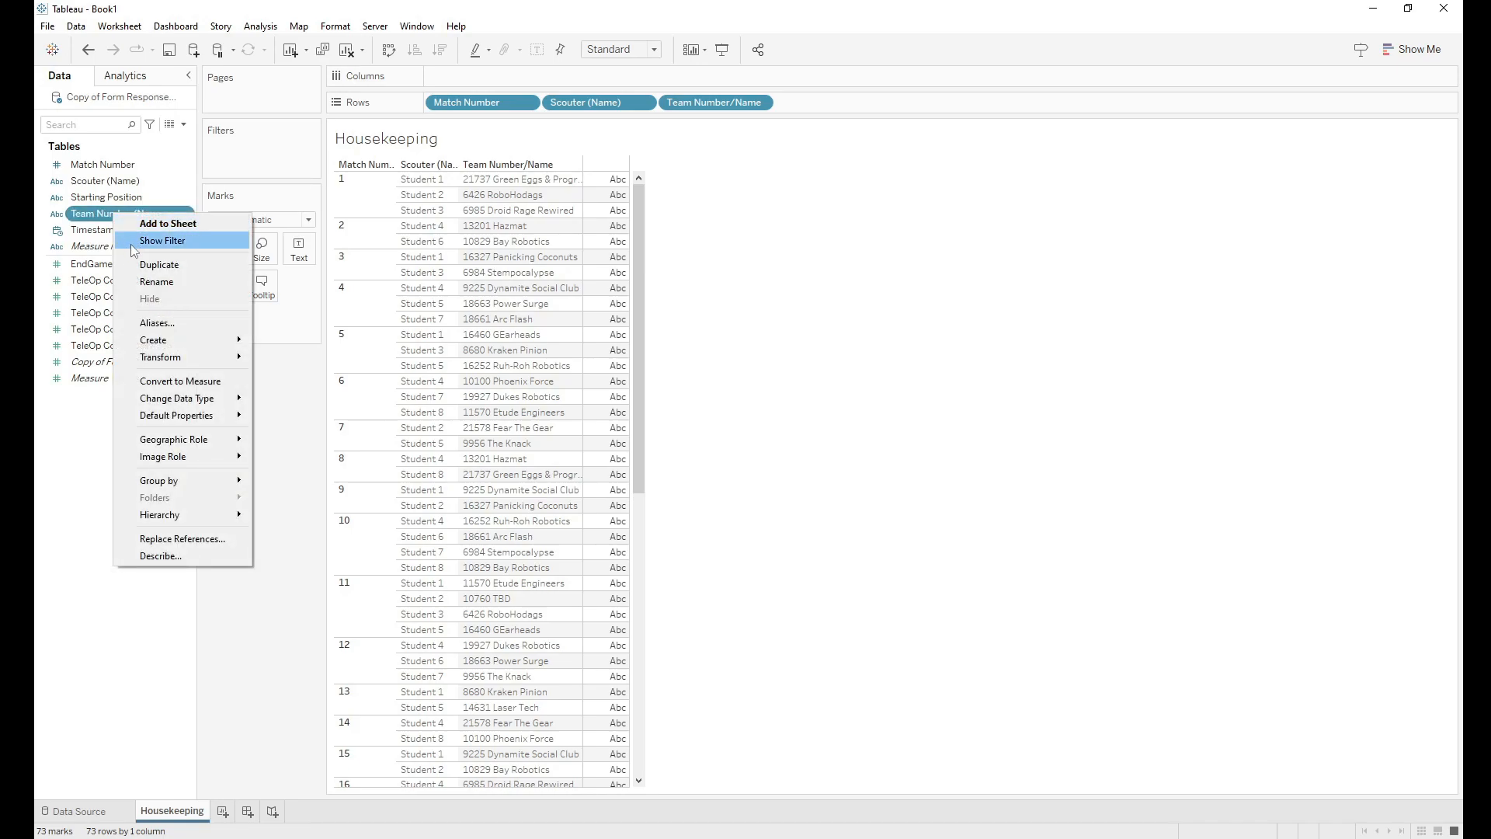
mouse_move(185, 338)
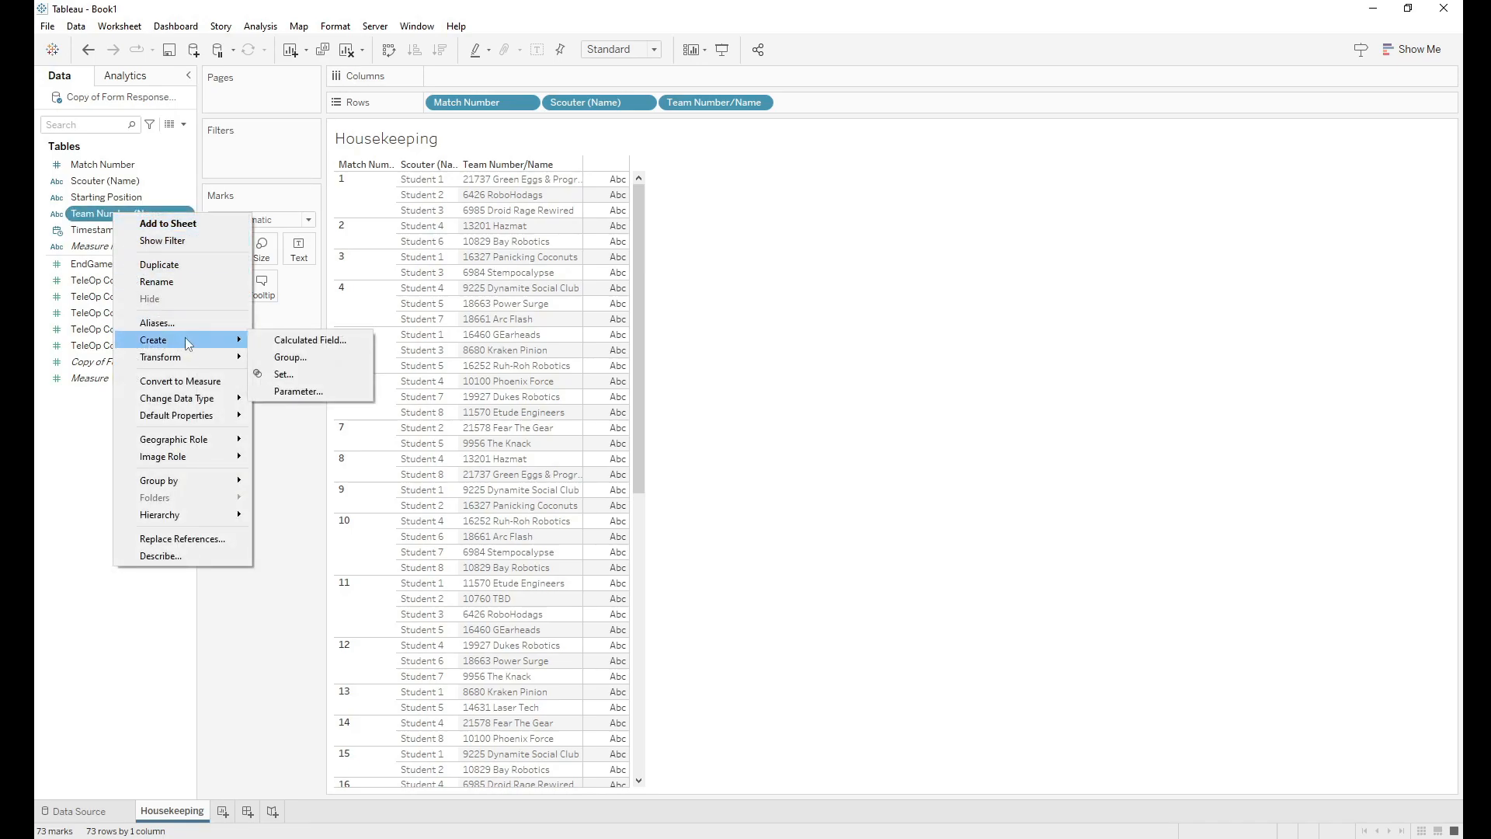
left_click(276, 343)
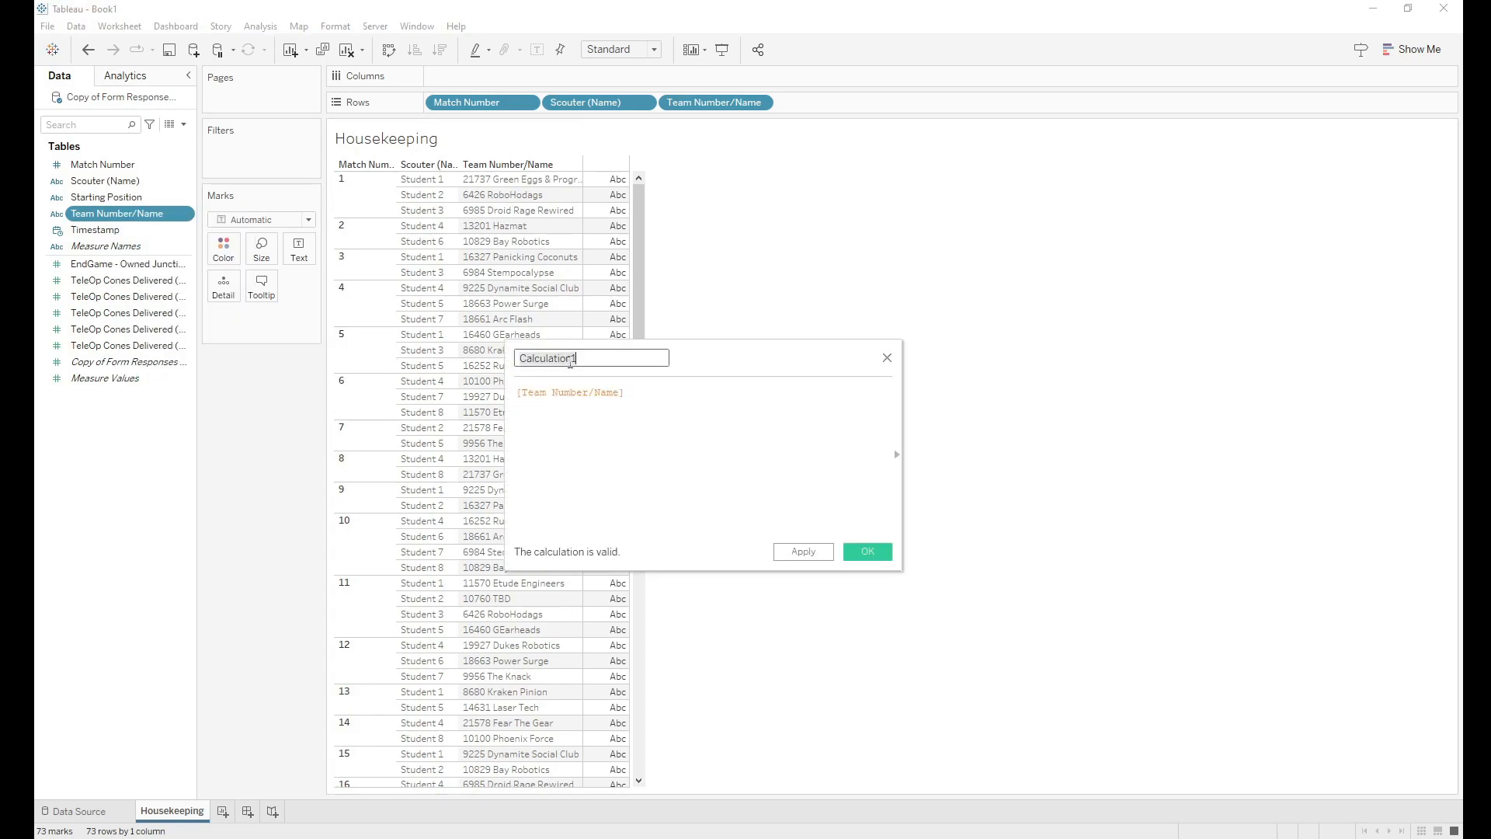
key("BackSpace")
type("Team Number")
Step: Enter the formula LEFT([Team Number/Name], FIND([Team Number/Name], " ")) and save the field
left_click(605, 405)
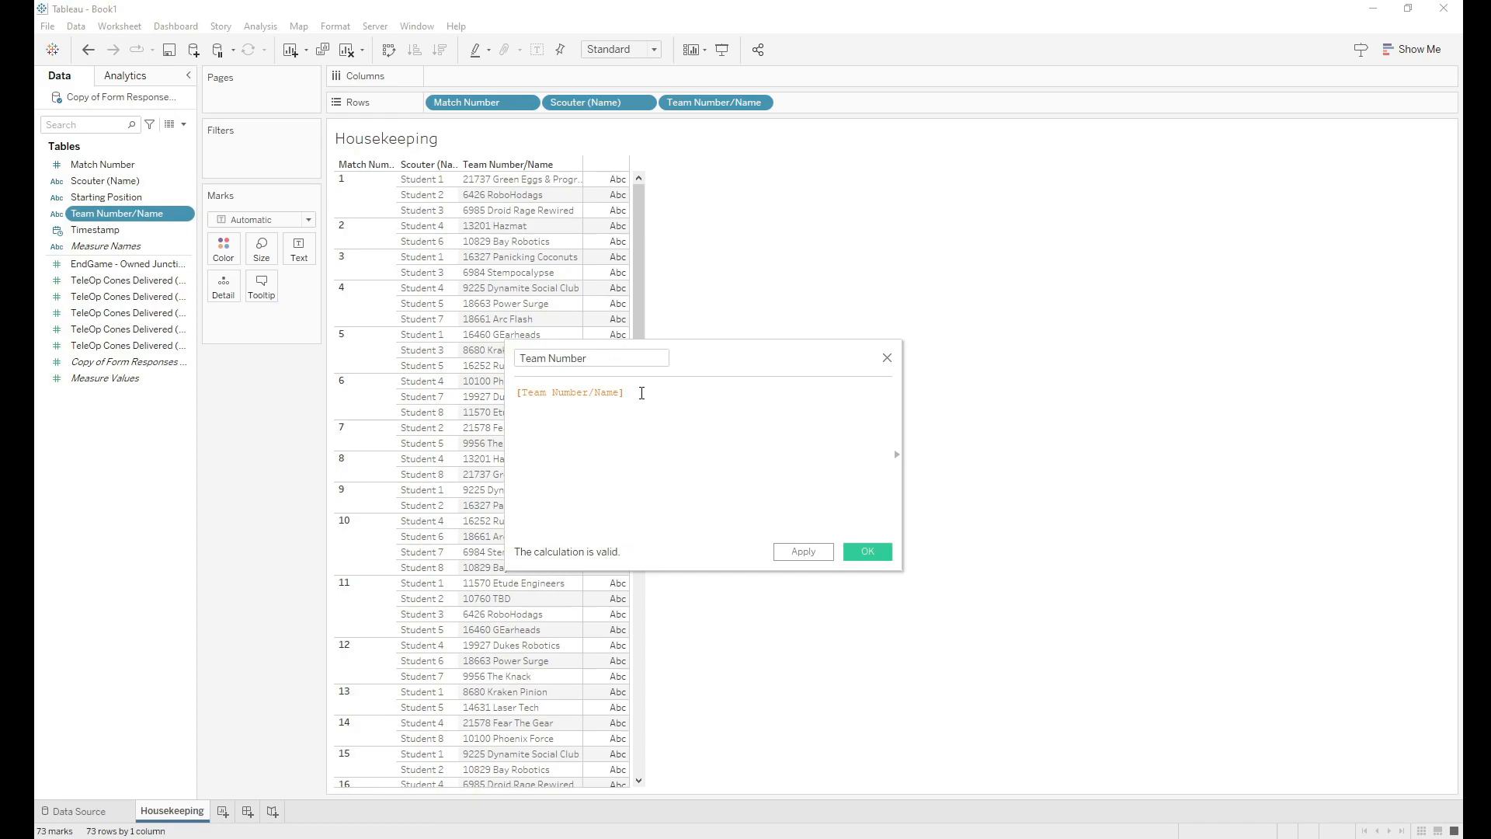
key("ctrl+a")
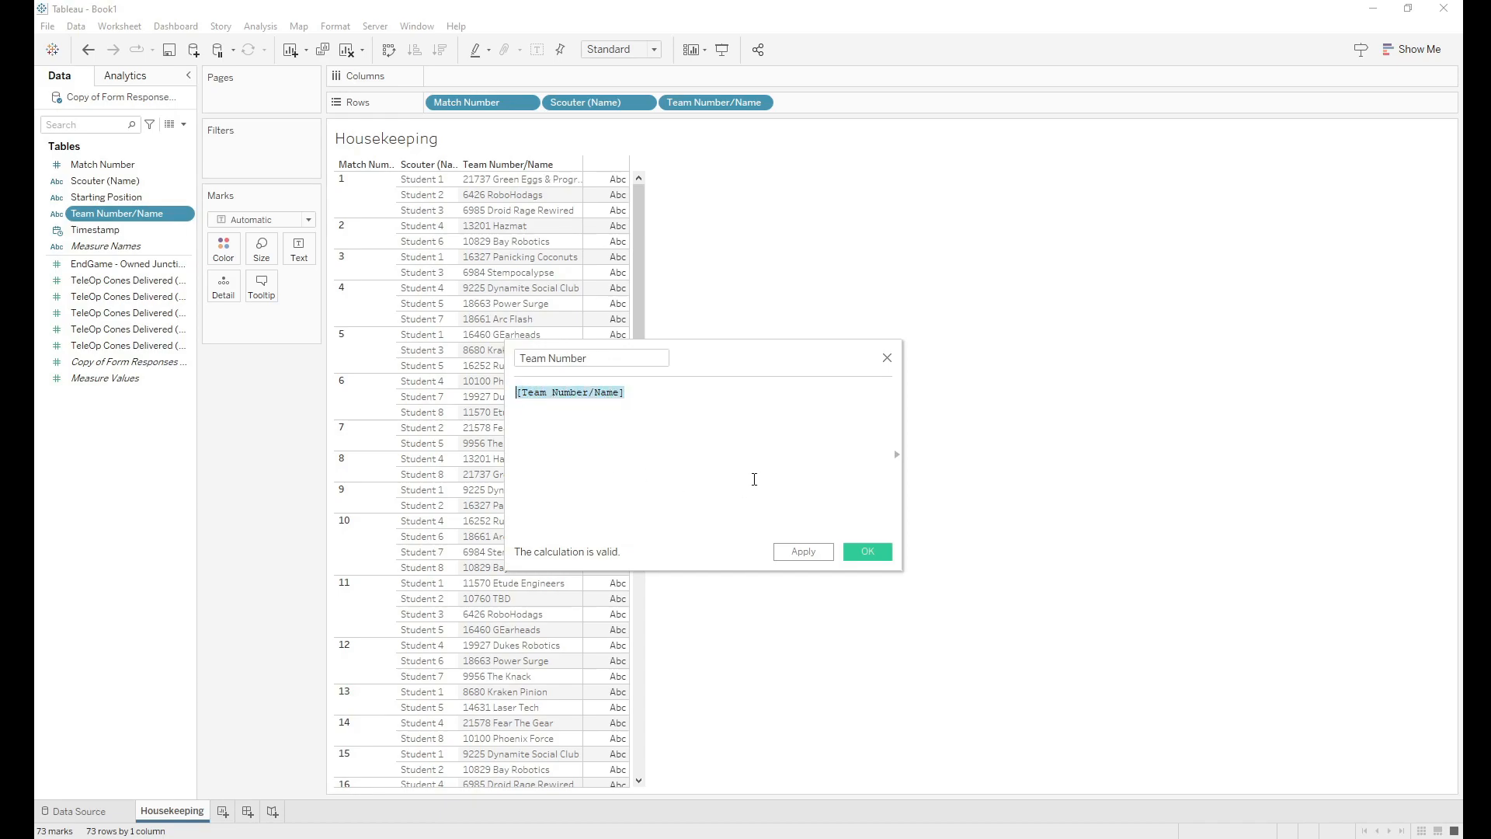
left_click(549, 417)
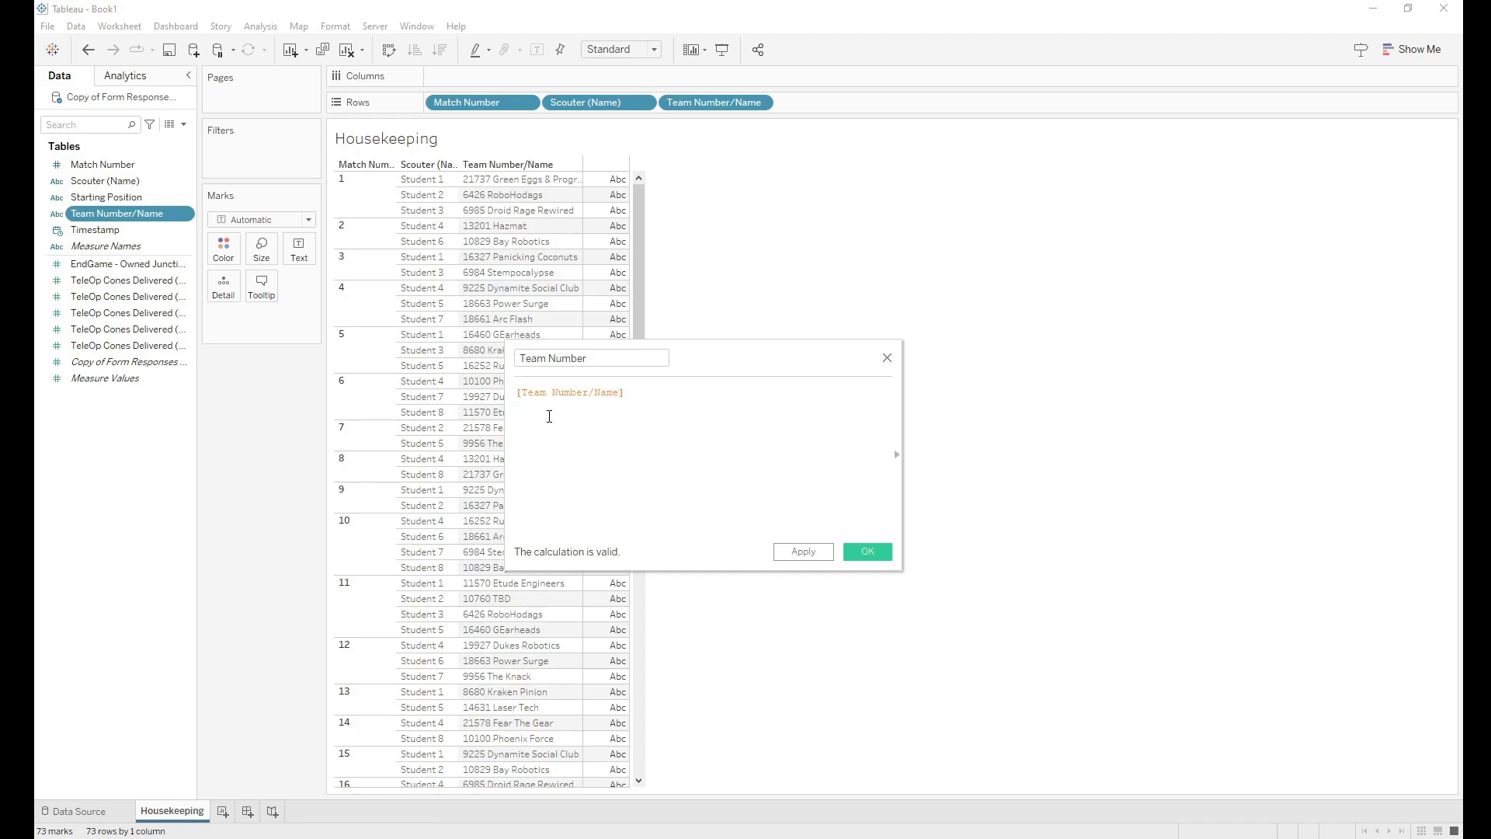
type("left")
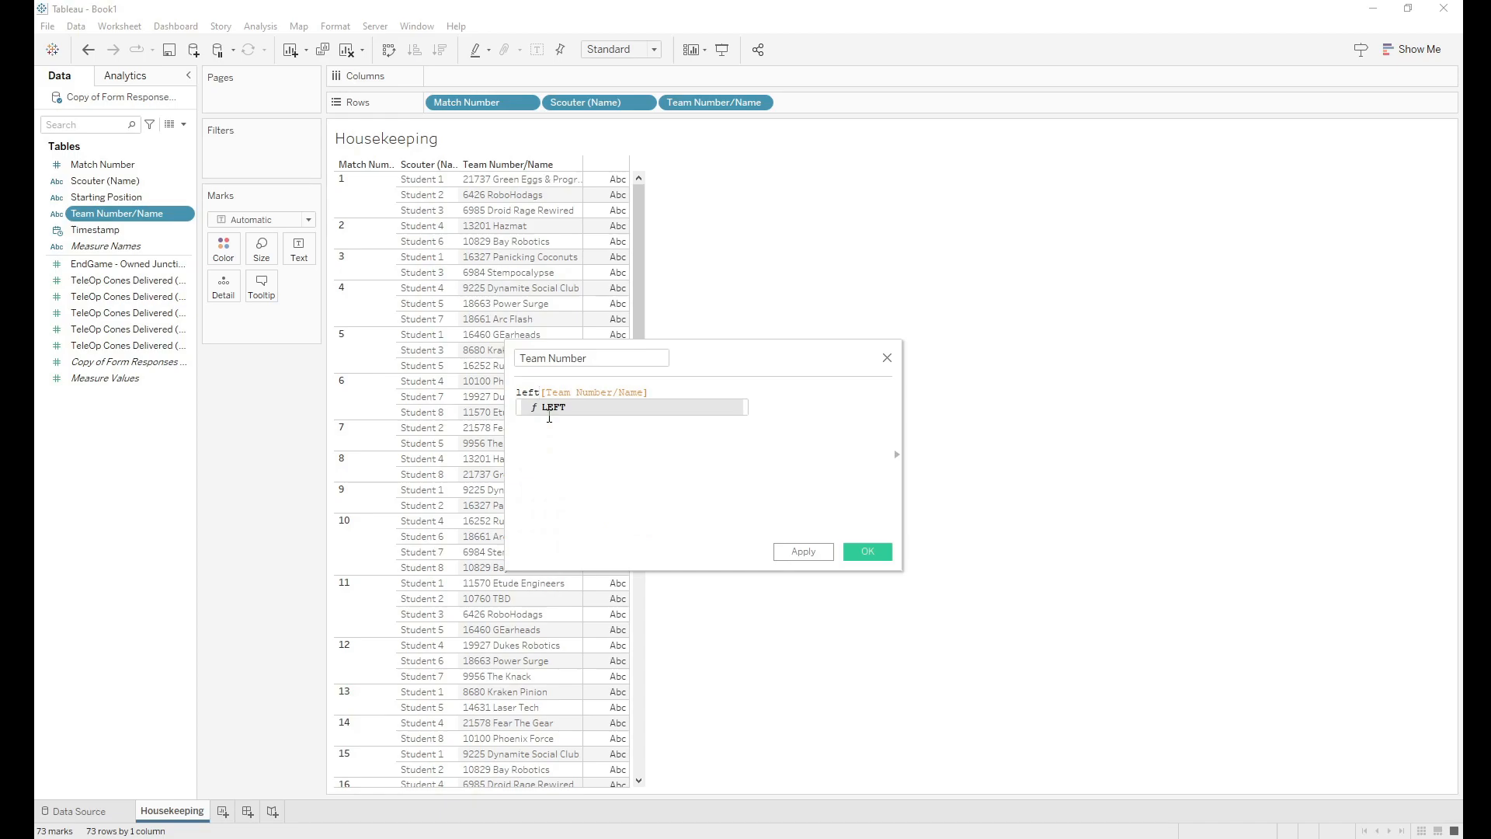
type("(")
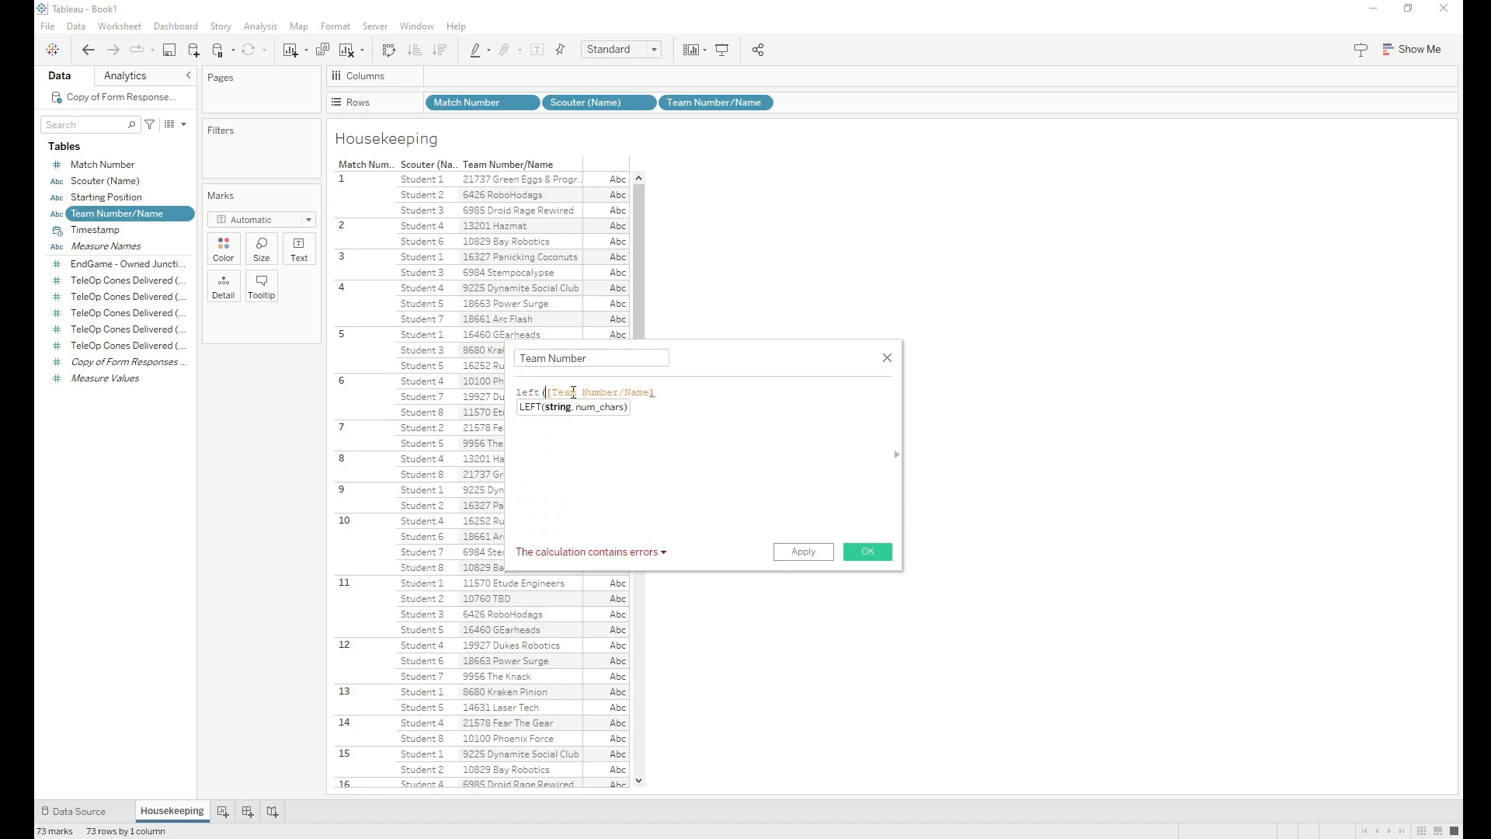
type(",")
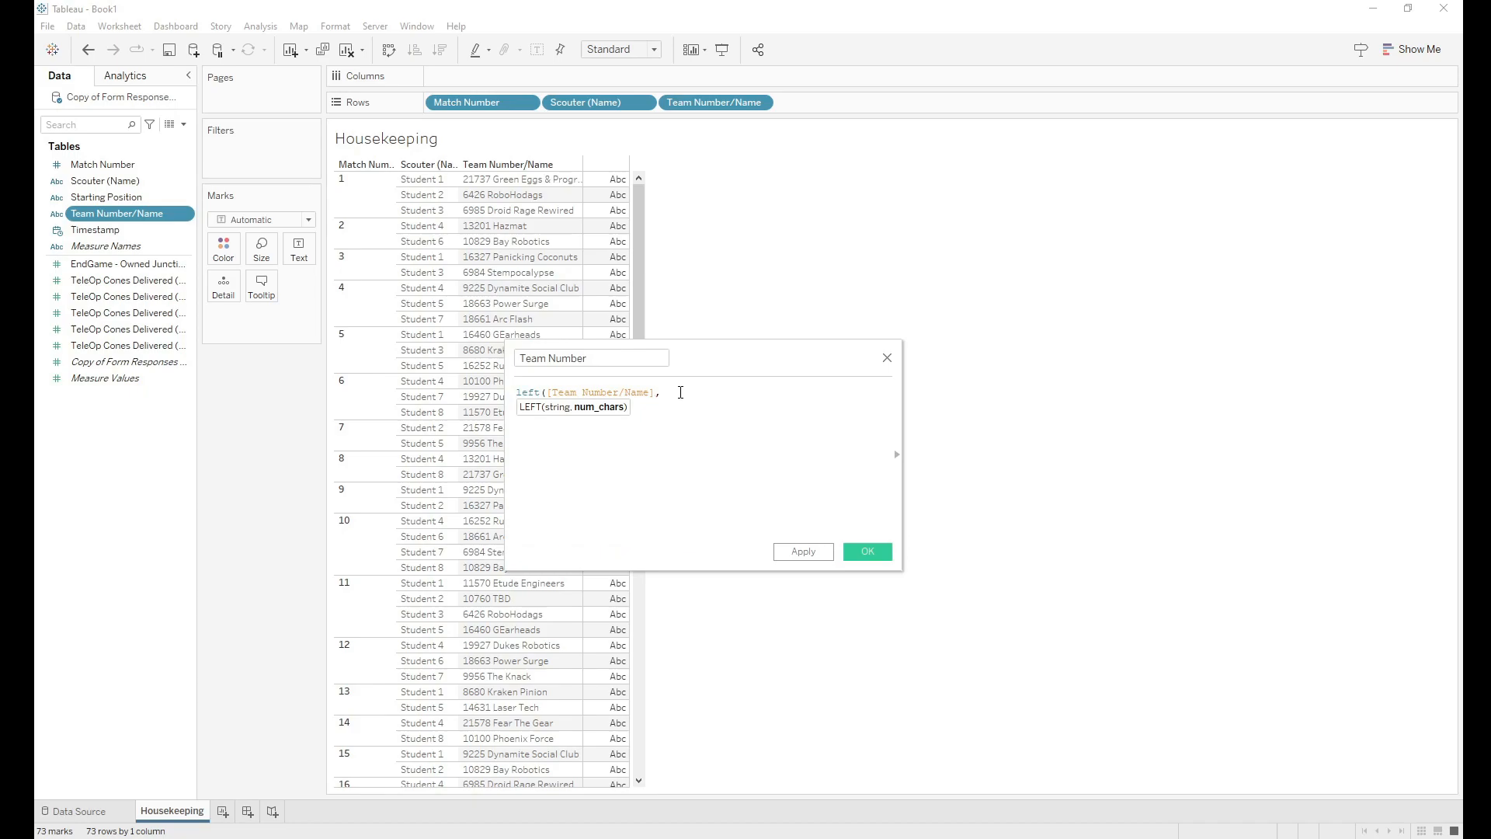
type(" find")
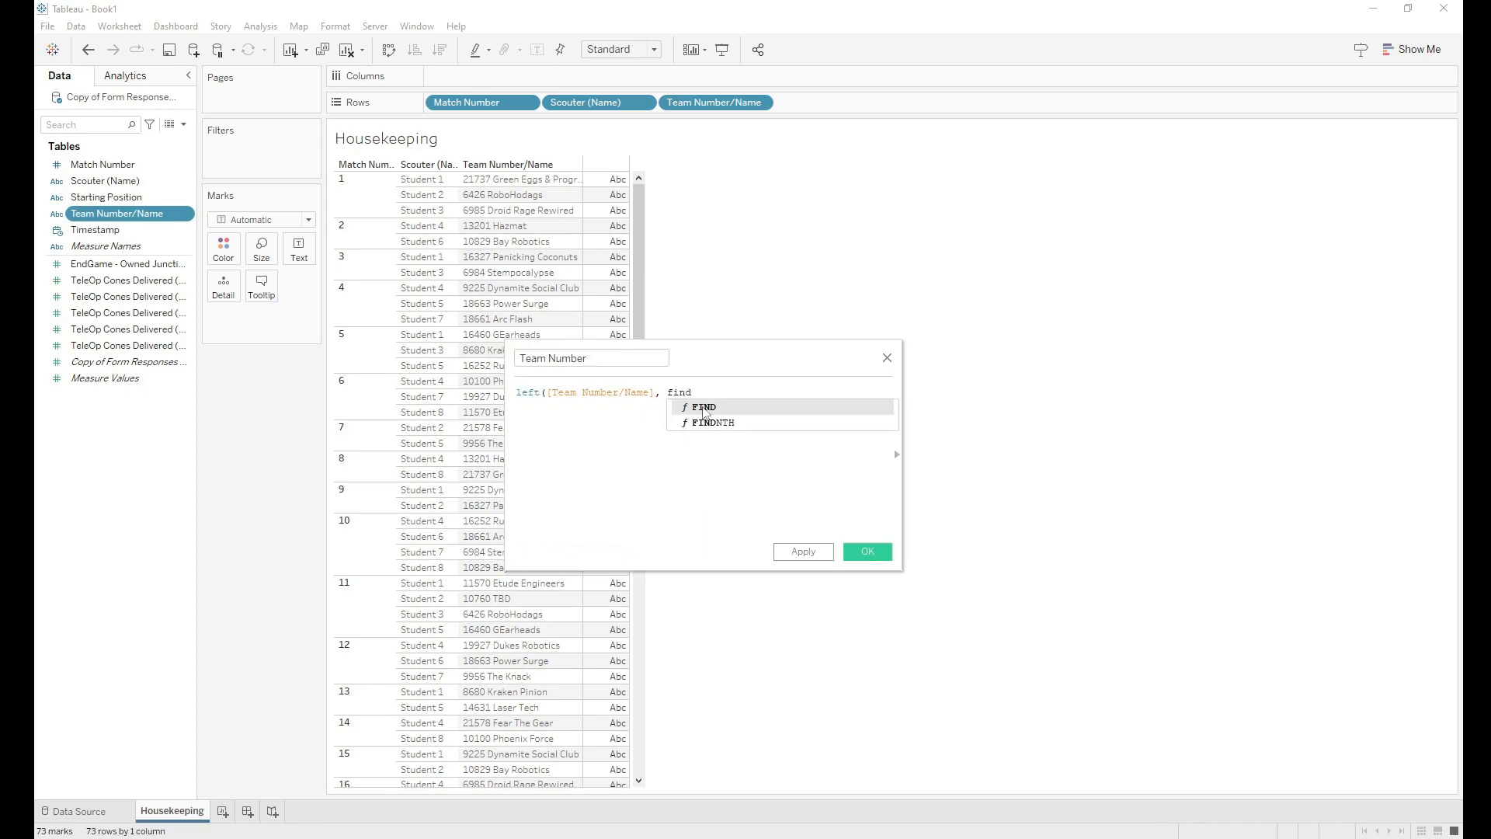
key("Return")
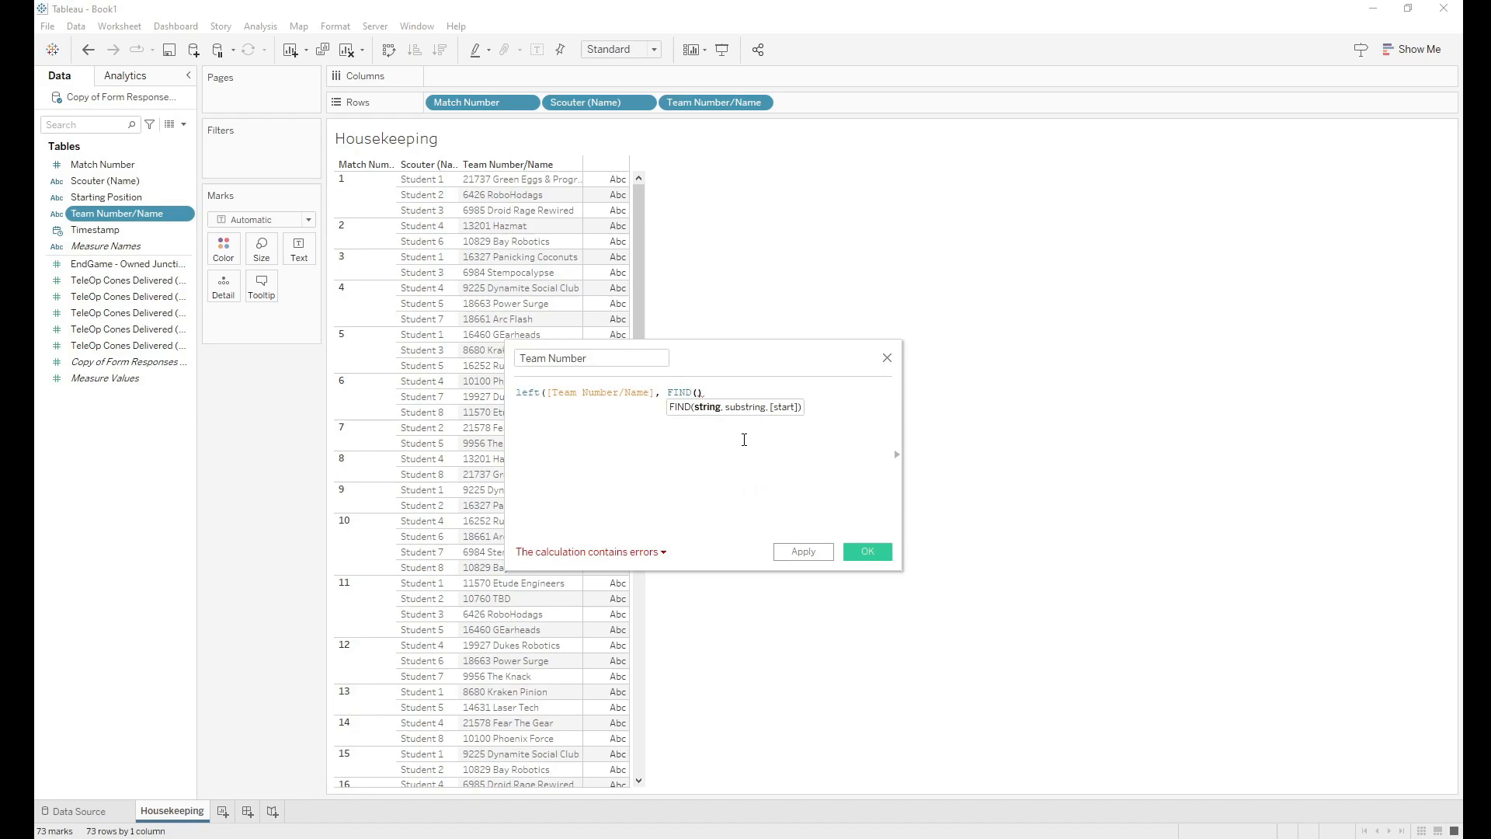
type("team")
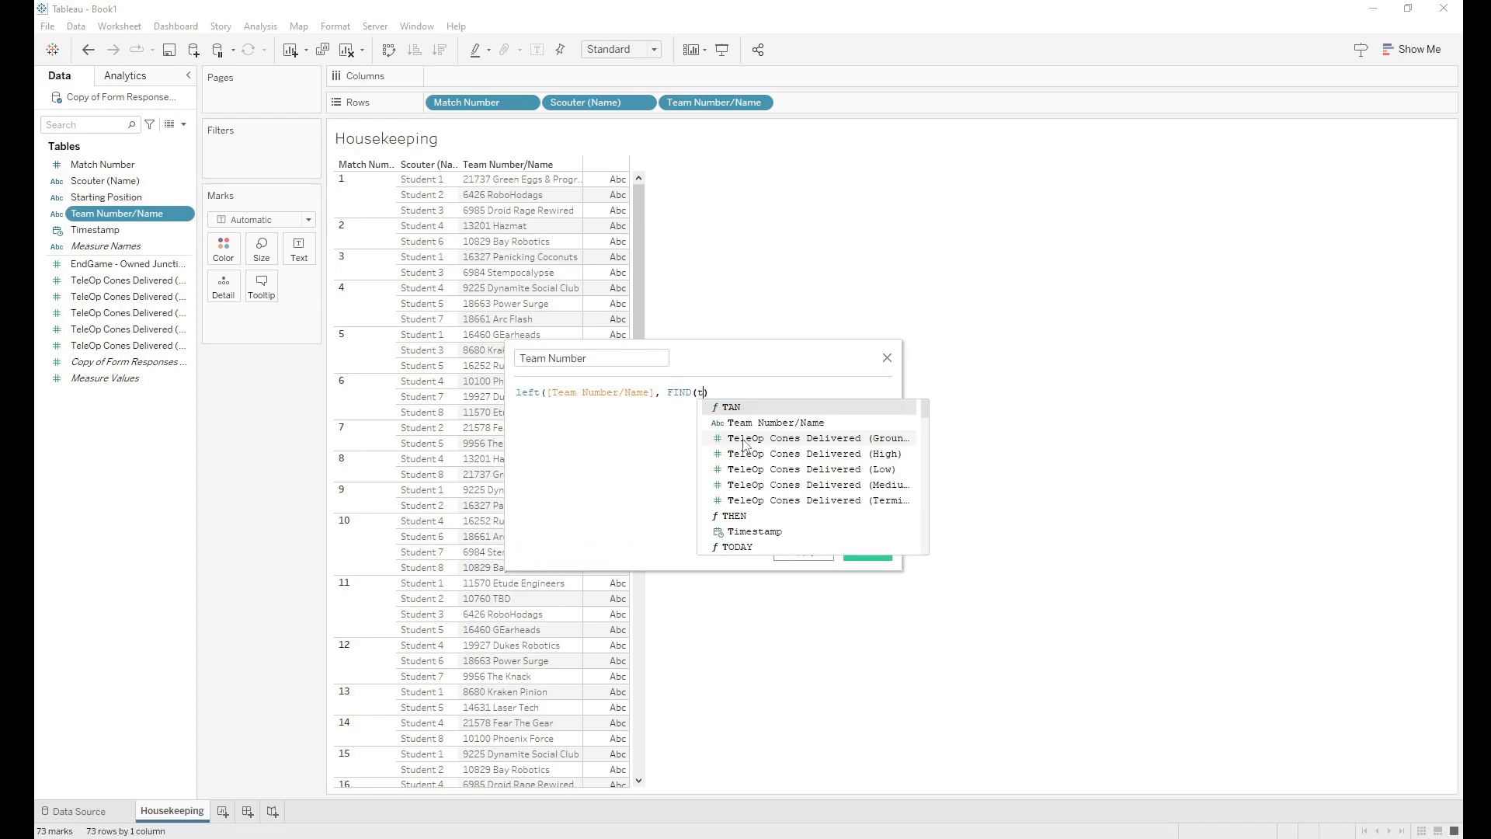
key("Return")
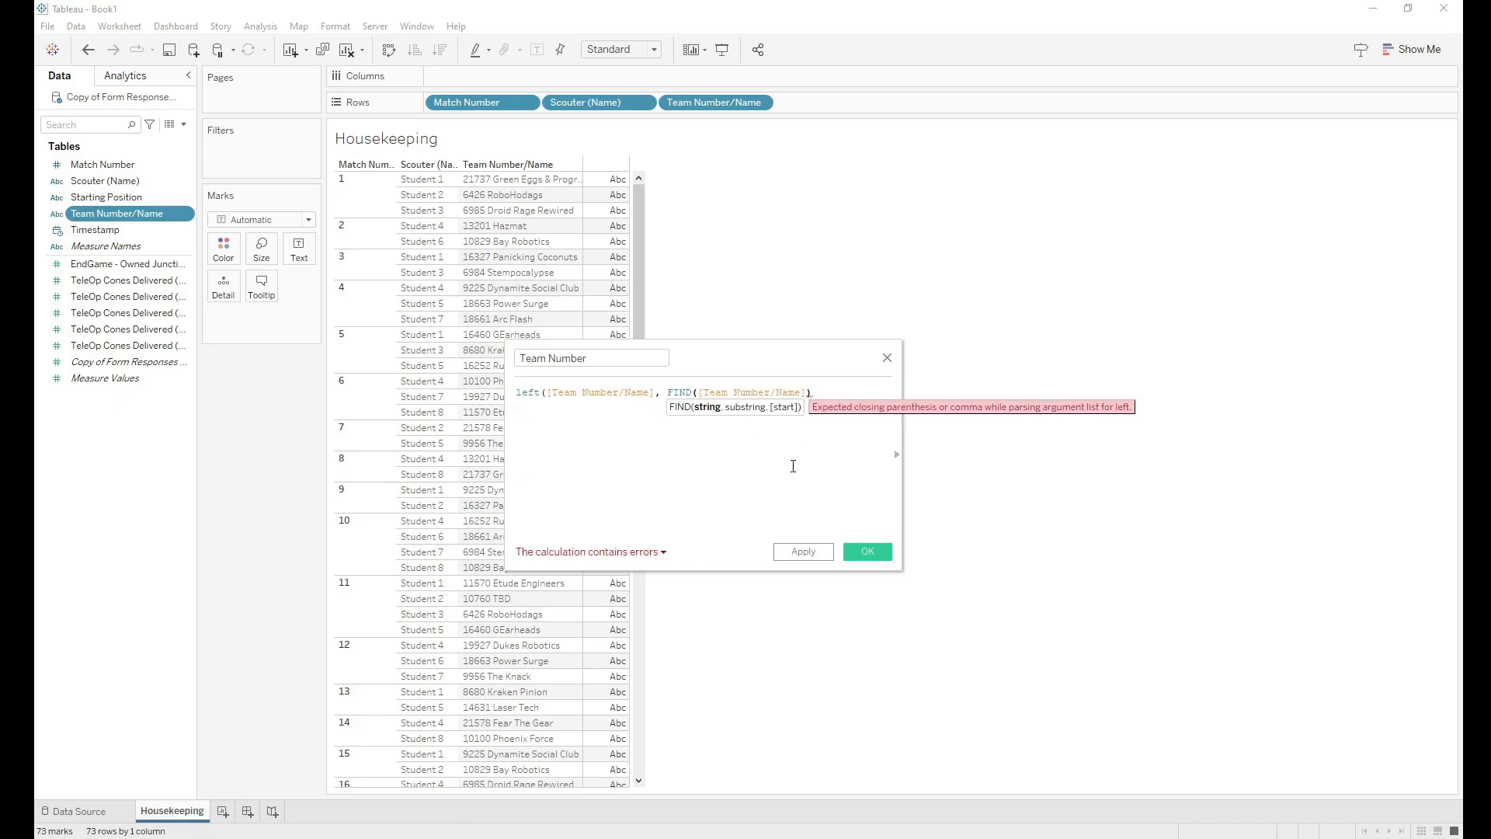
type(", \" \"")
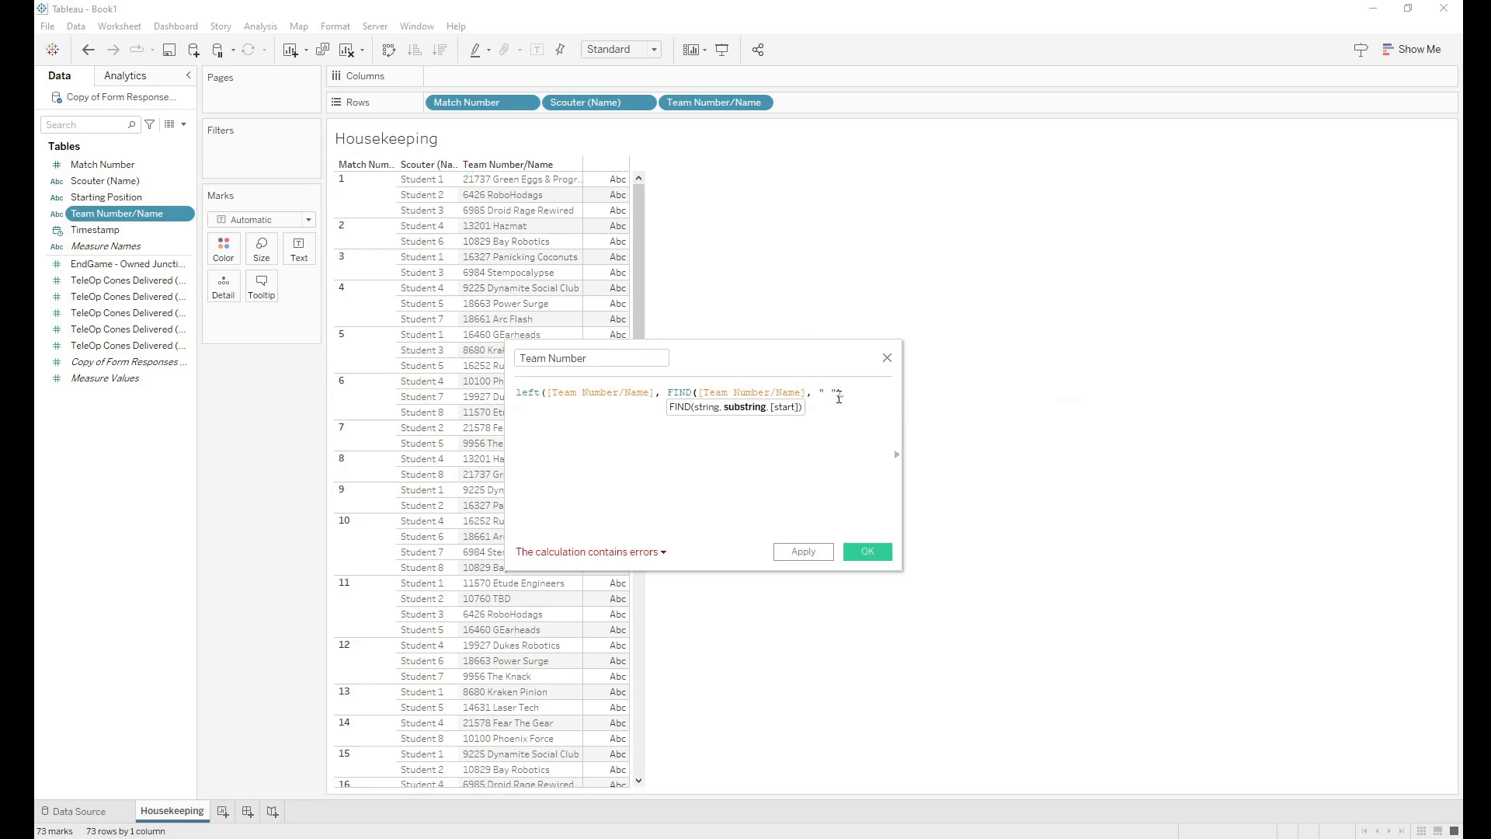
type(")")
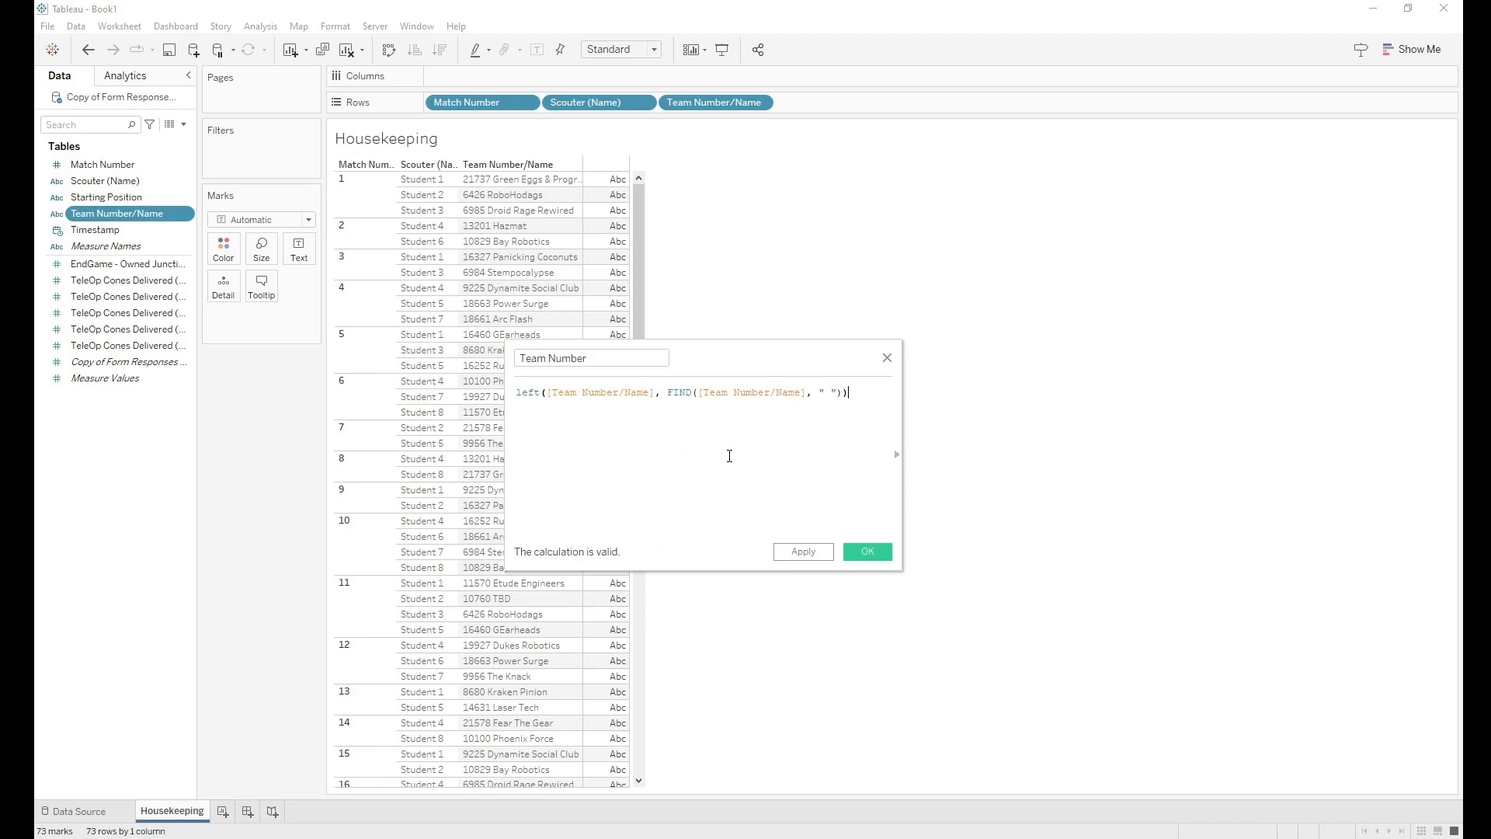
left_click(869, 555)
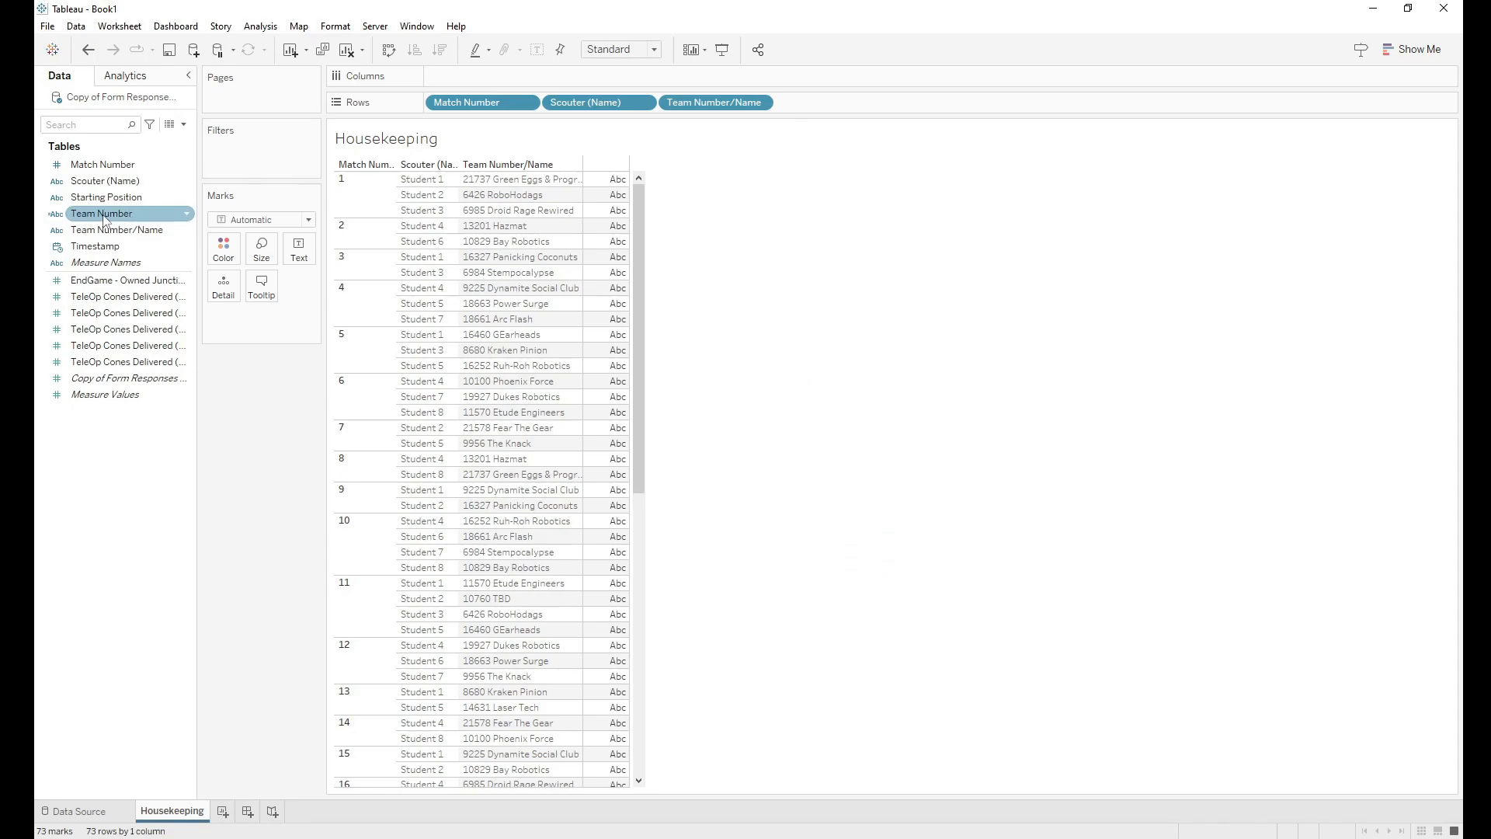
Step: Add Team Number to Rows and change its formula to subtract 1 from the FIND position
left_click_drag(104, 219, 817, 101)
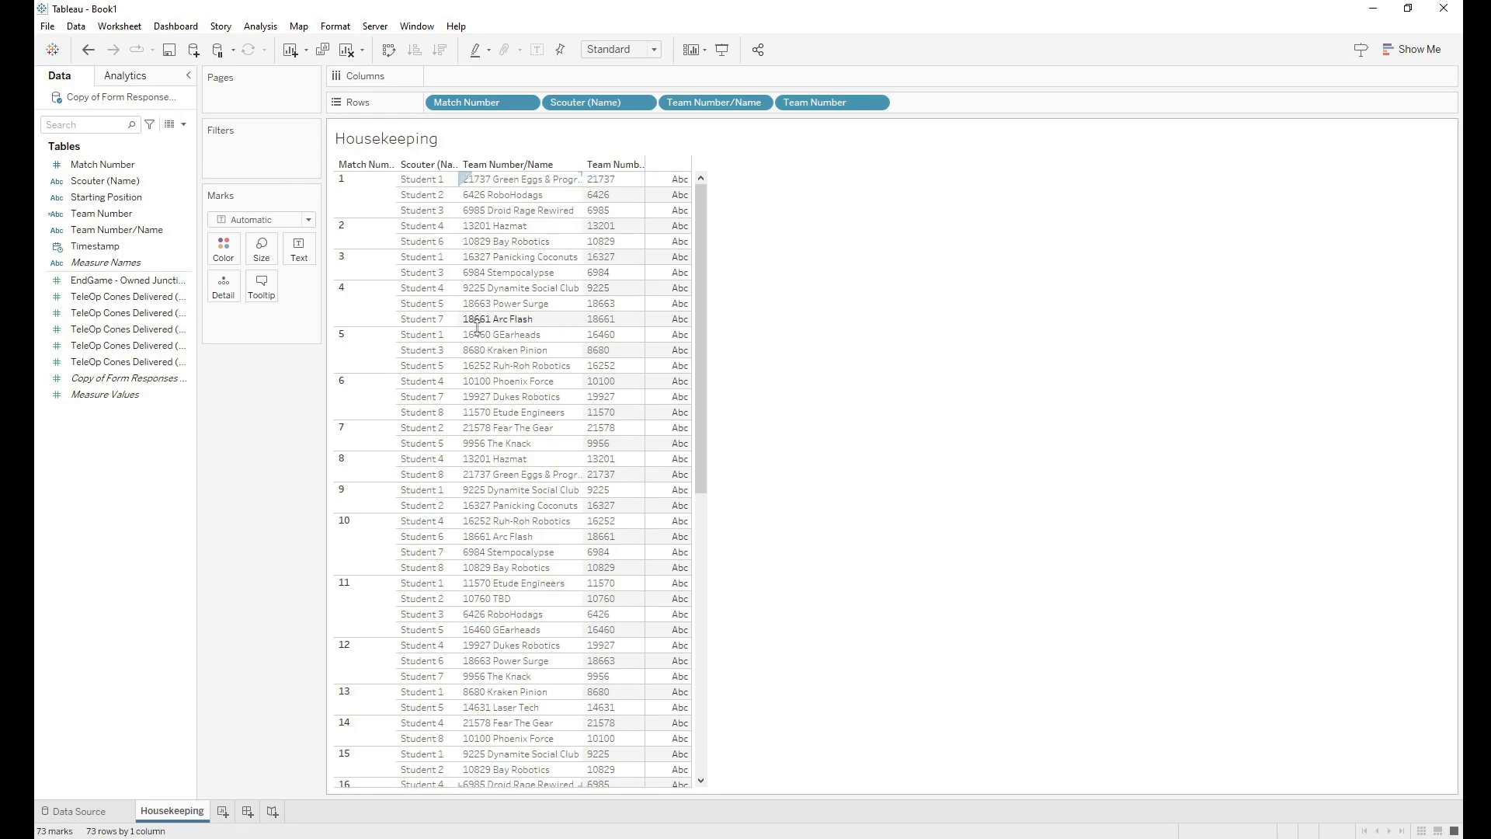
right_click(109, 219)
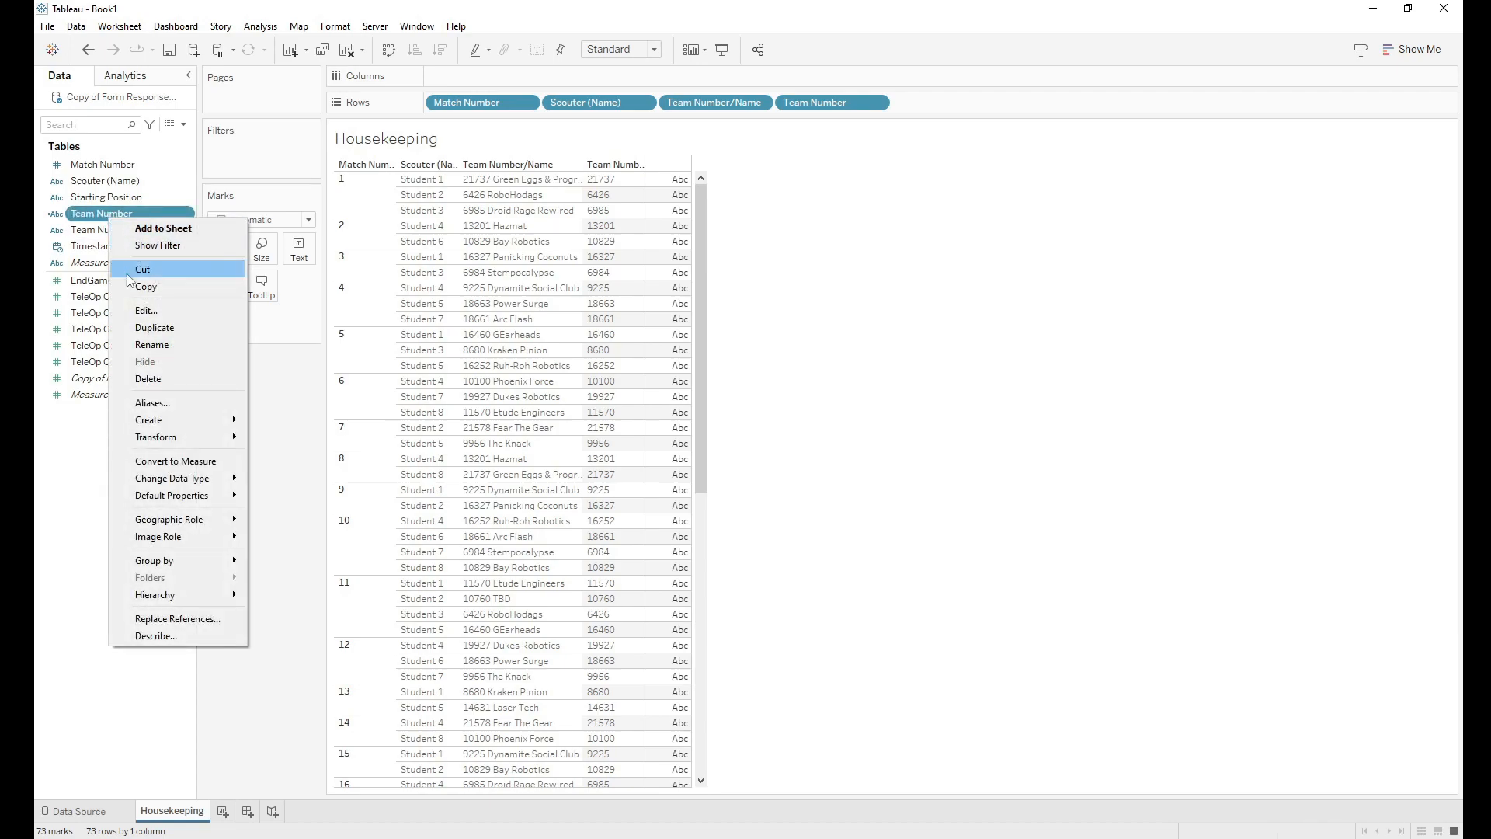
left_click(146, 311)
left_click(840, 394)
type("-1")
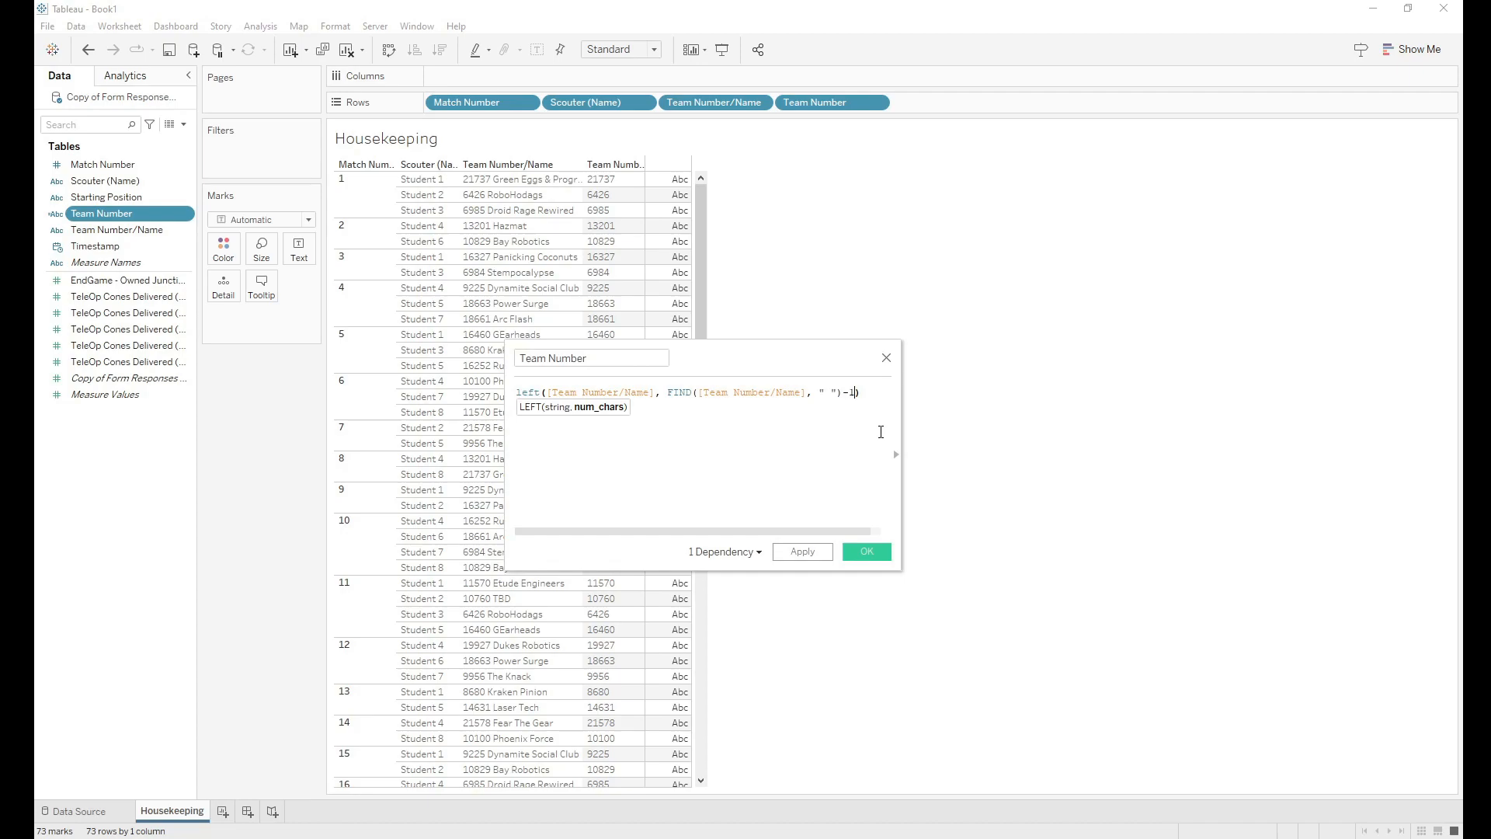
left_click(866, 553)
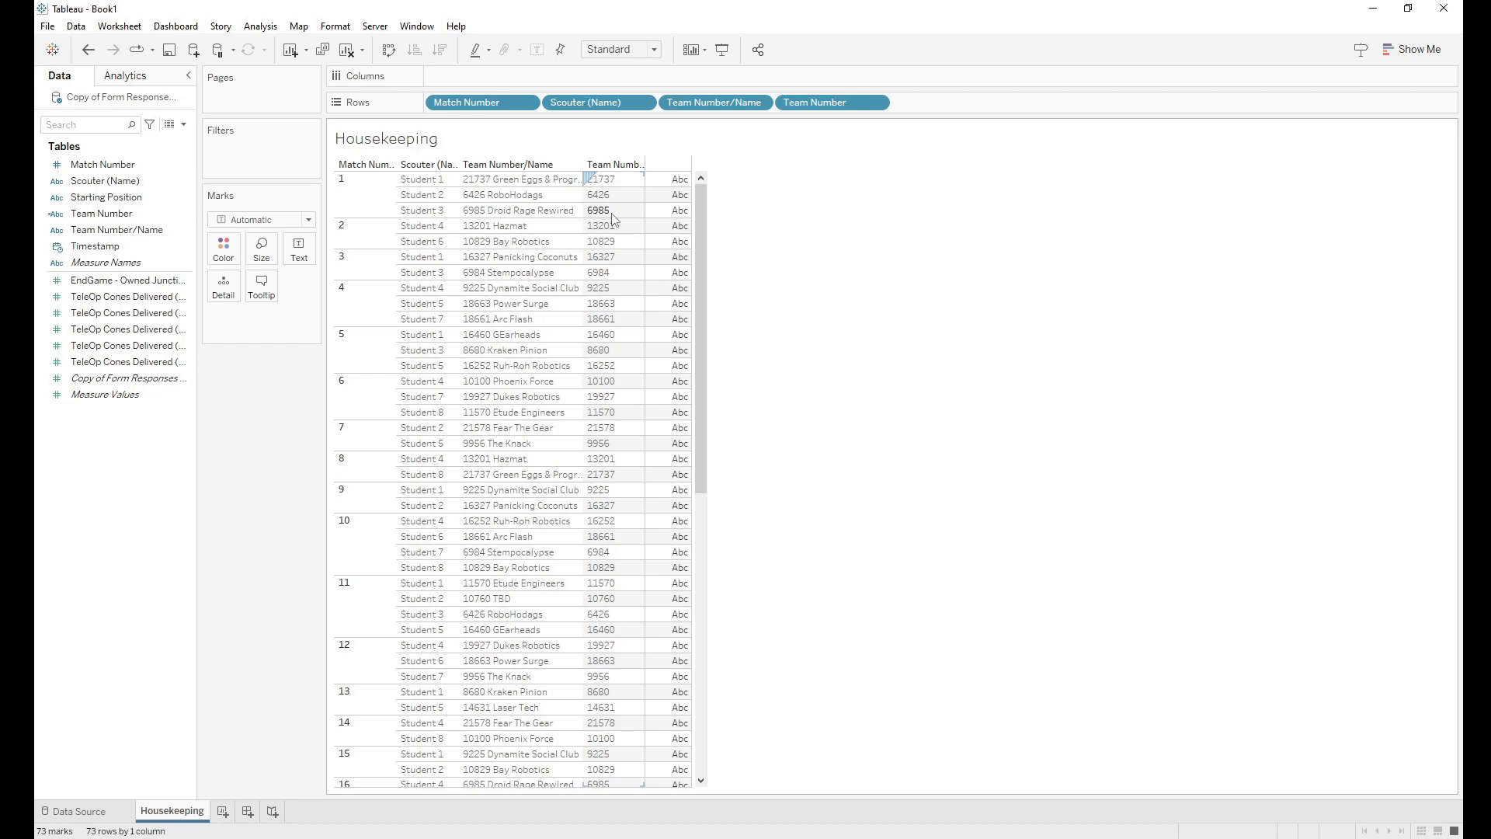
left_click(133, 232)
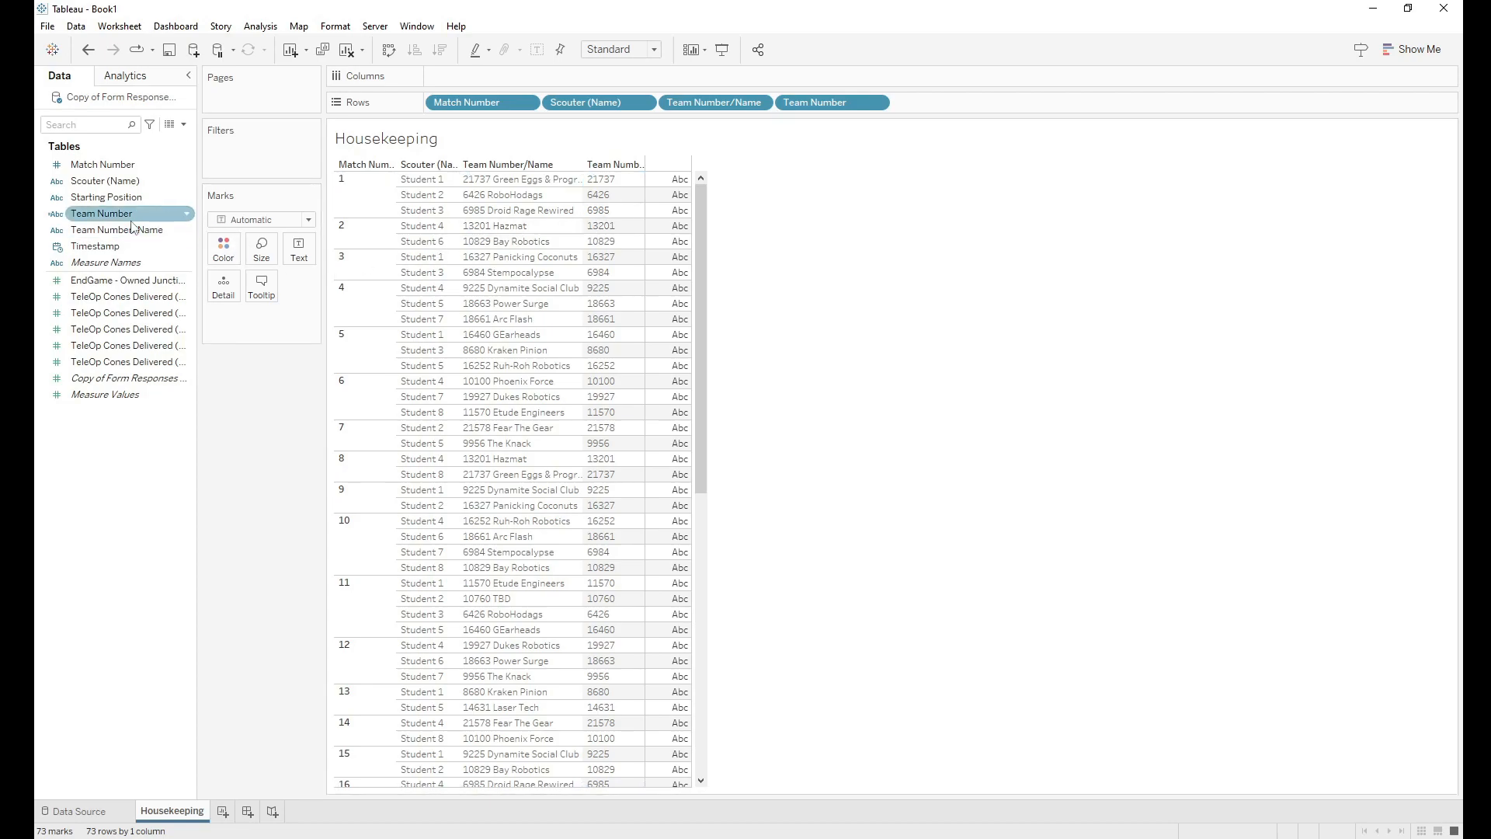
Step: Start a calculated field from Team Number/Name and name it 'Team Name'
right_click(136, 234)
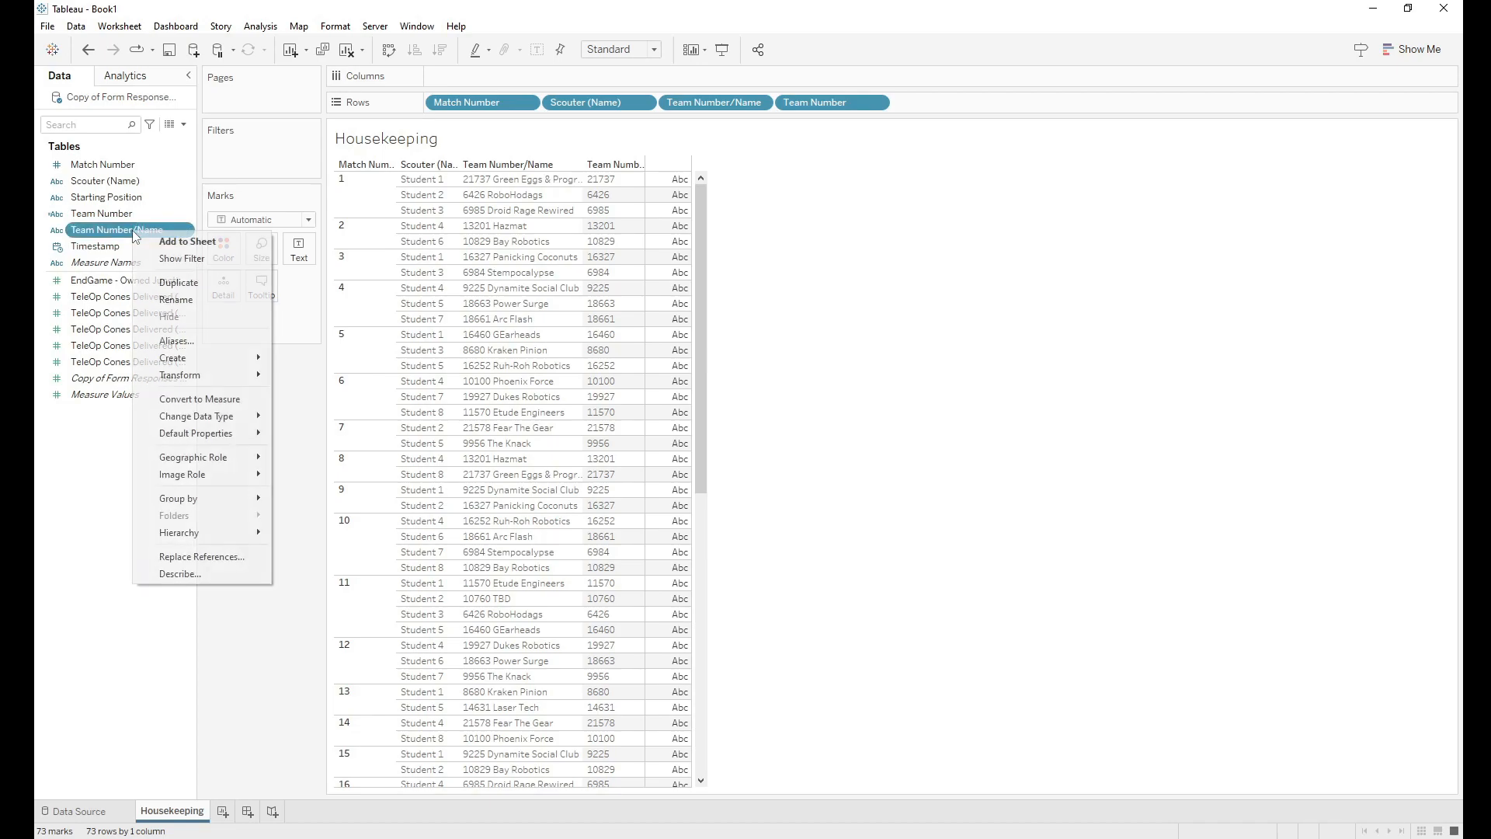
mouse_move(190, 362)
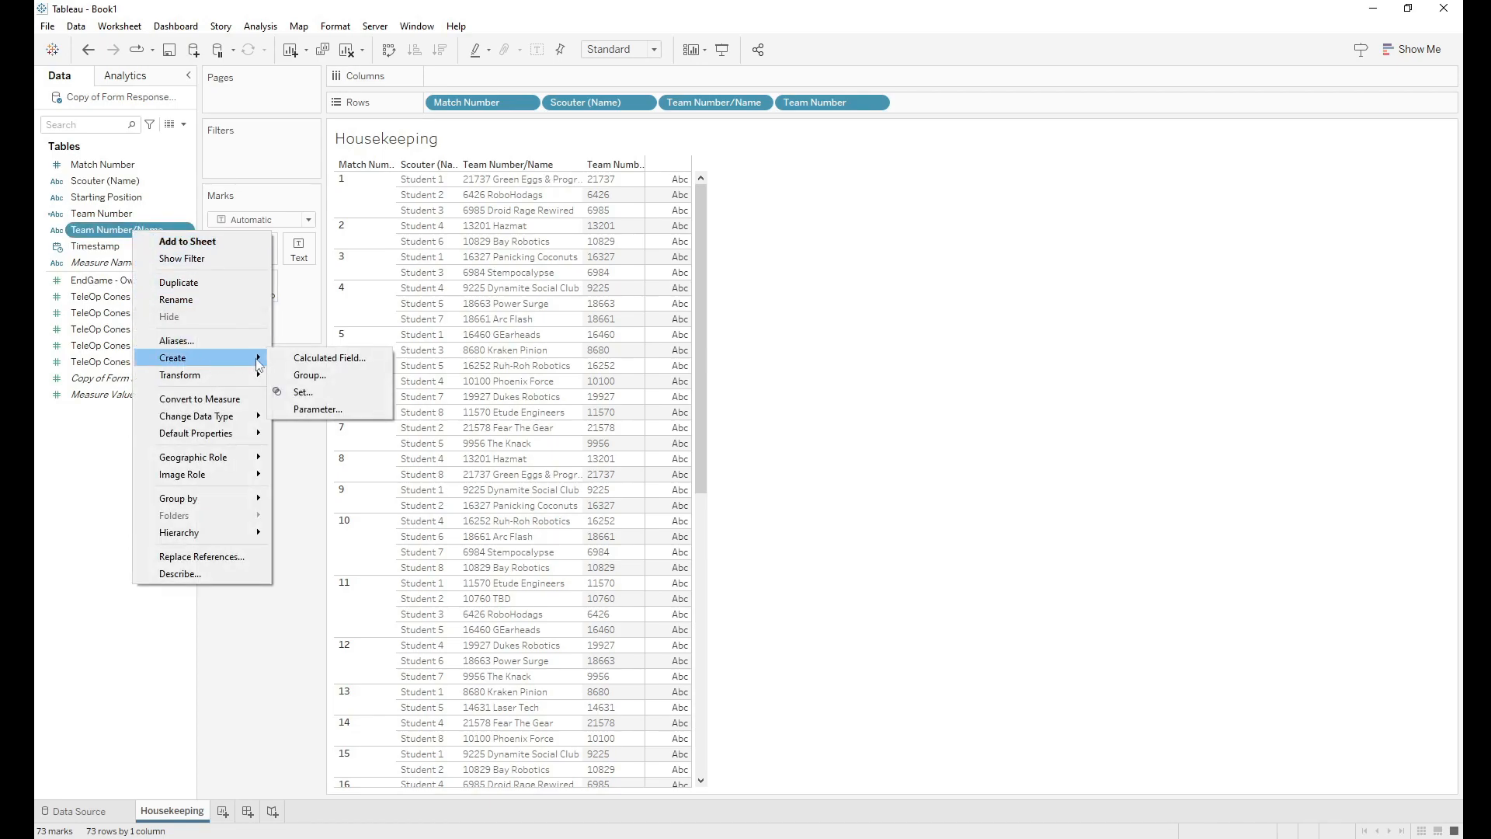
left_click(296, 361)
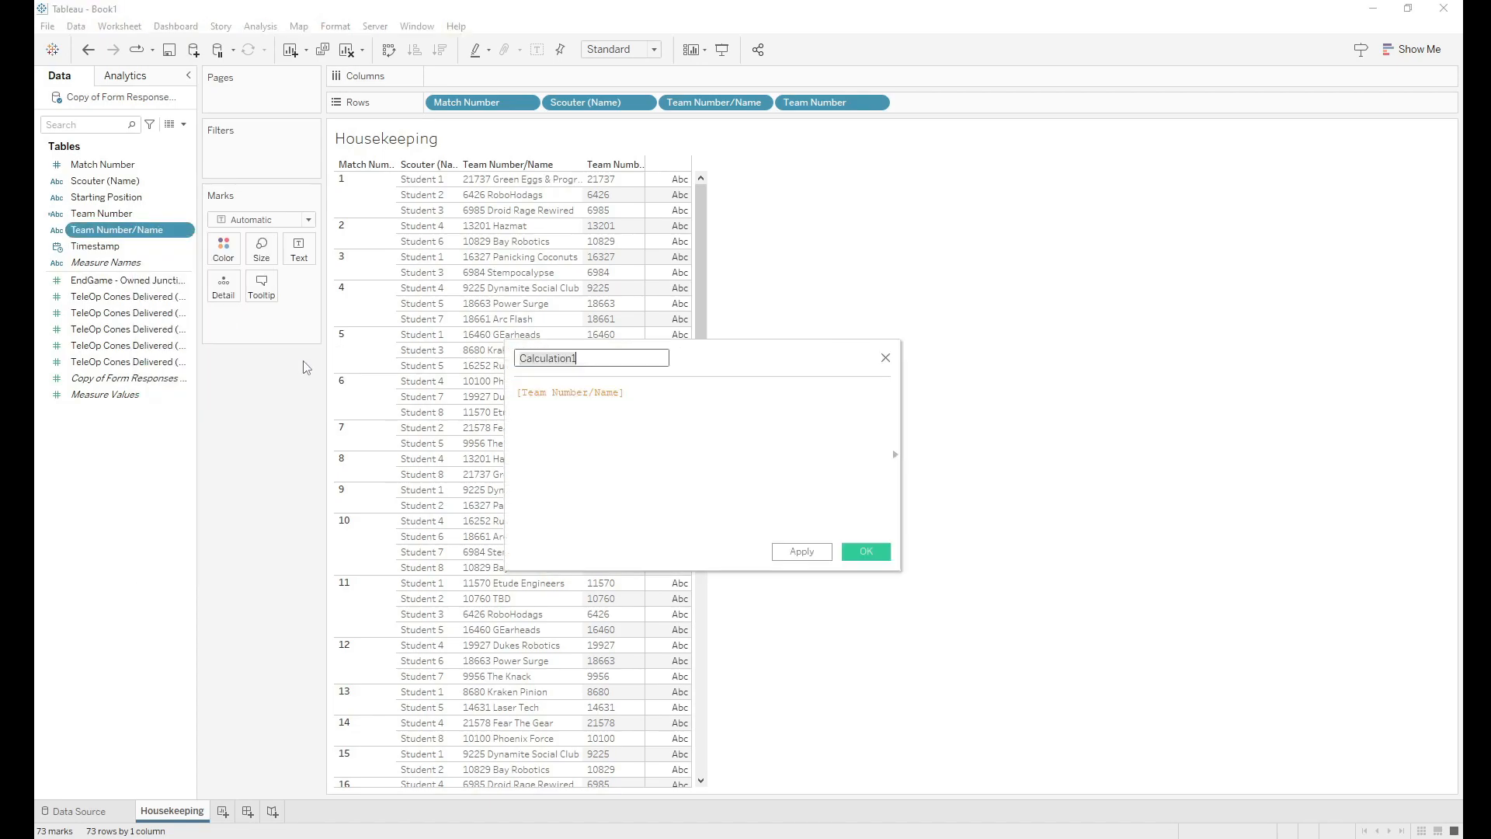
key("BackSpace")
type("Te")
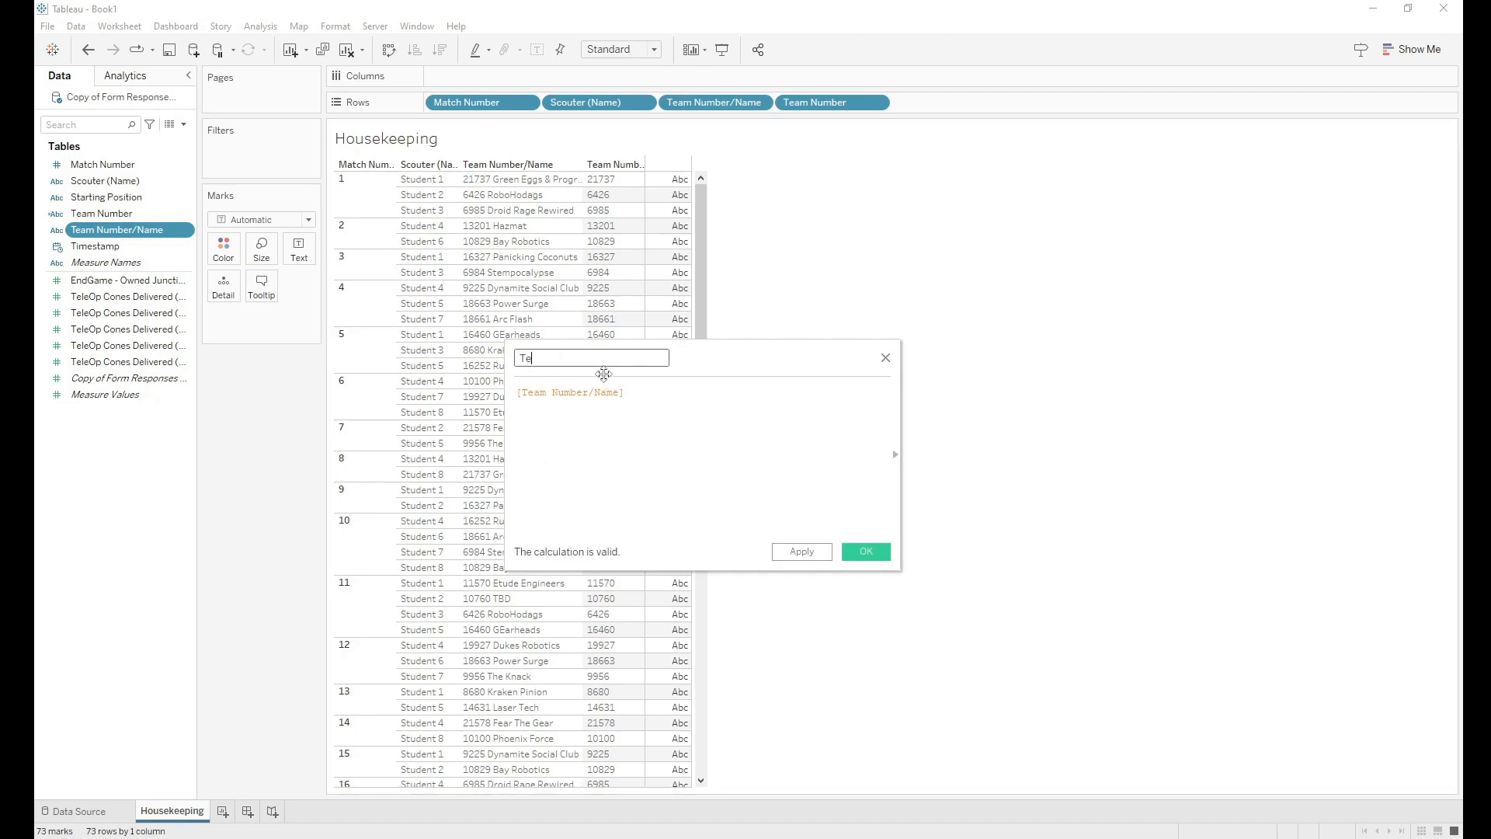
type("am Name")
Step: Enter MID([Team Number/Name], FIND([Team Number/Name], " ")+1) as the formula and save it
left_click(627, 393)
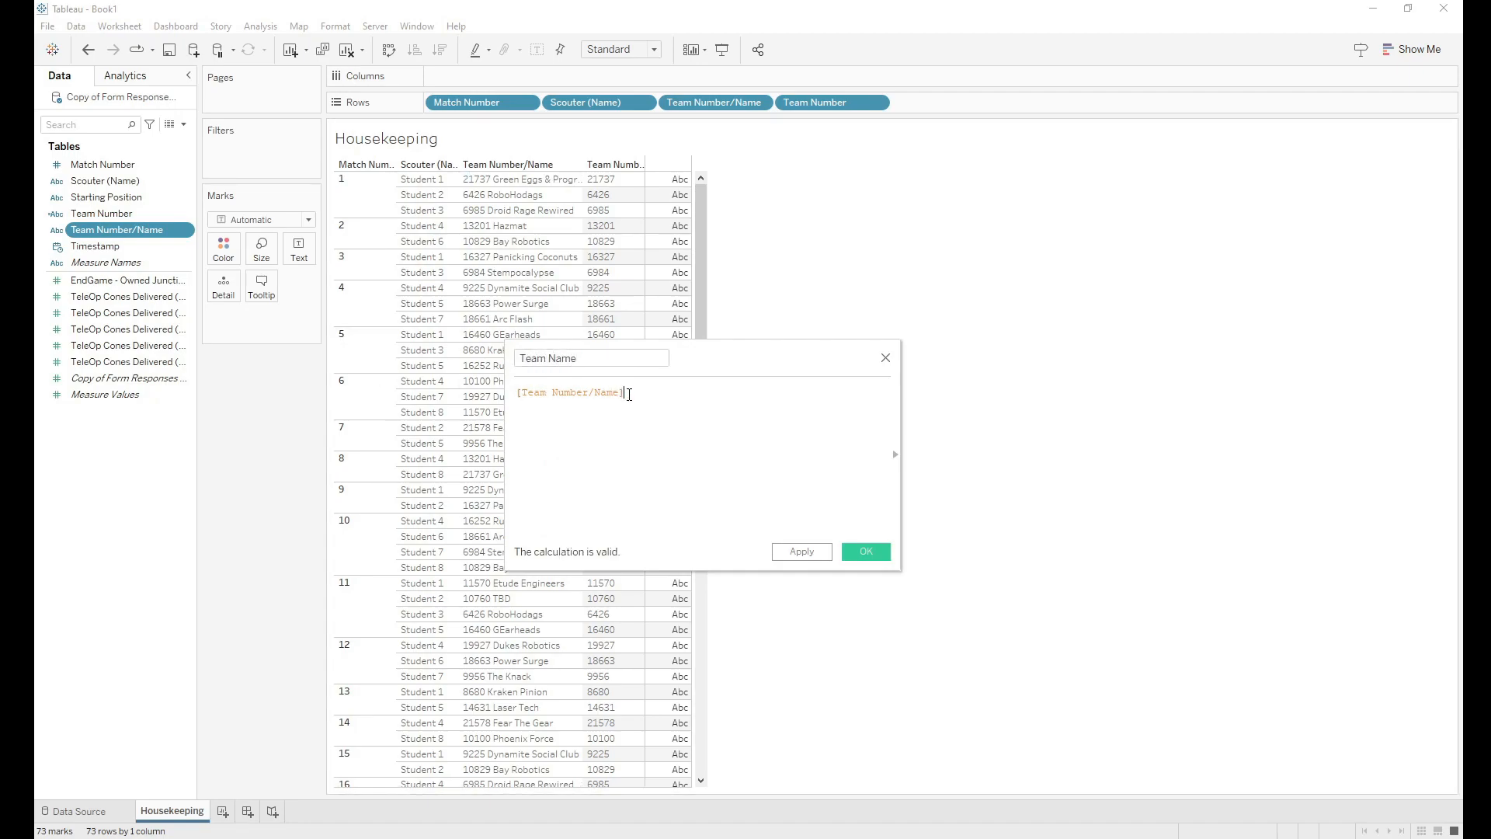
left_click(517, 397)
type("mid")
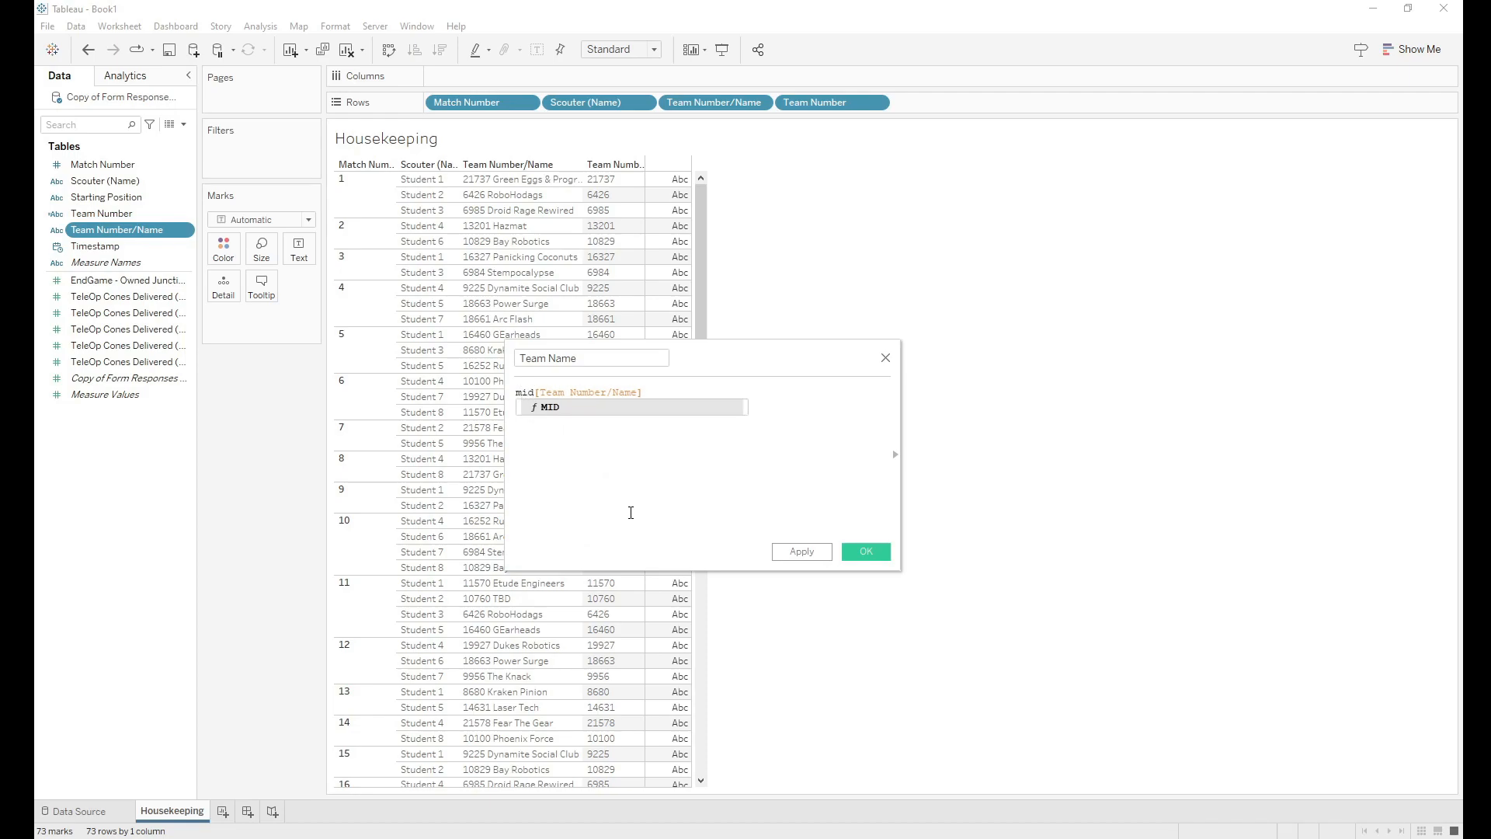
type("(")
type(",")
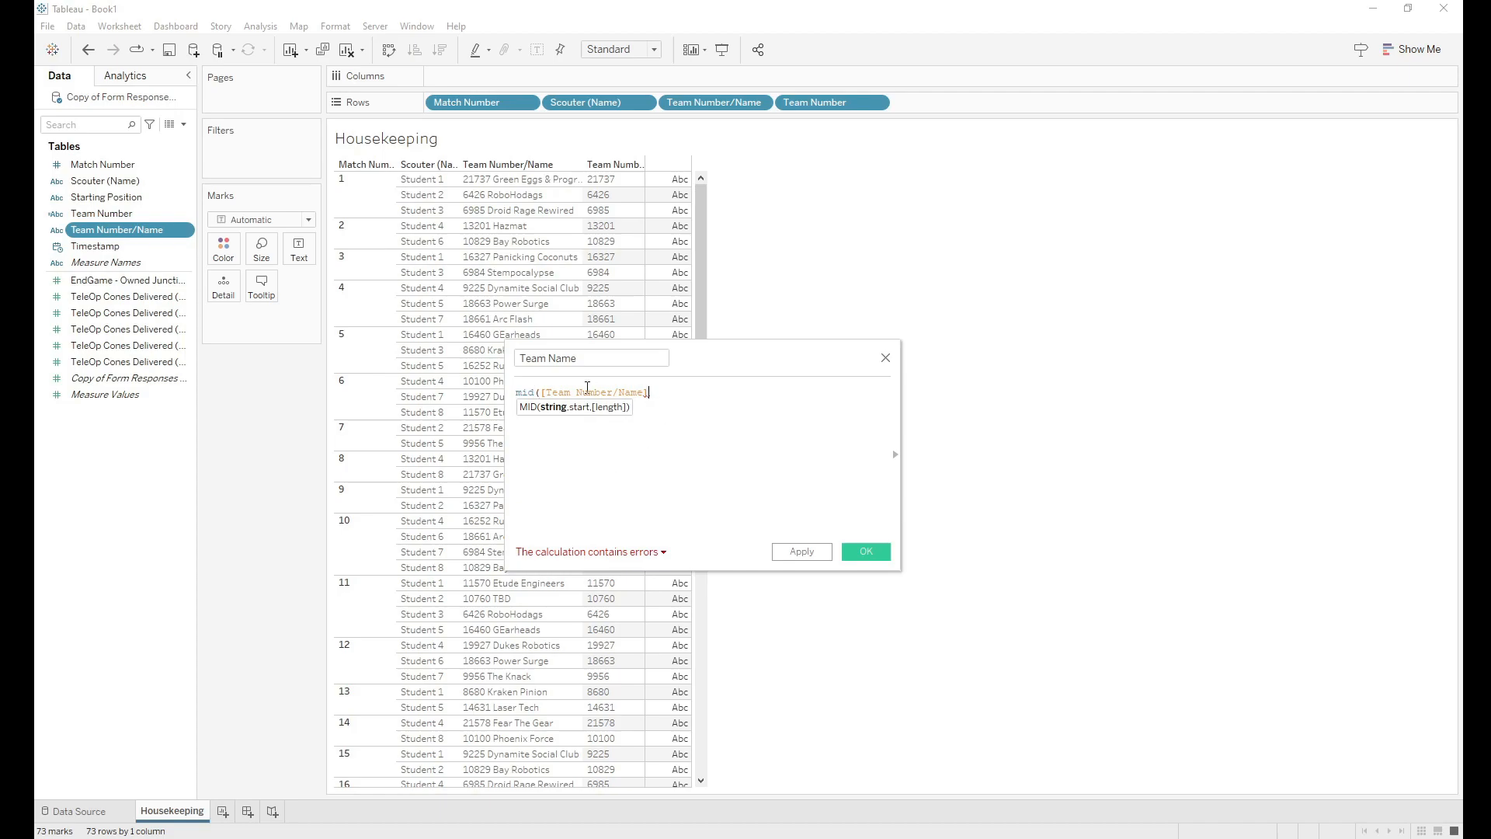
type(", find")
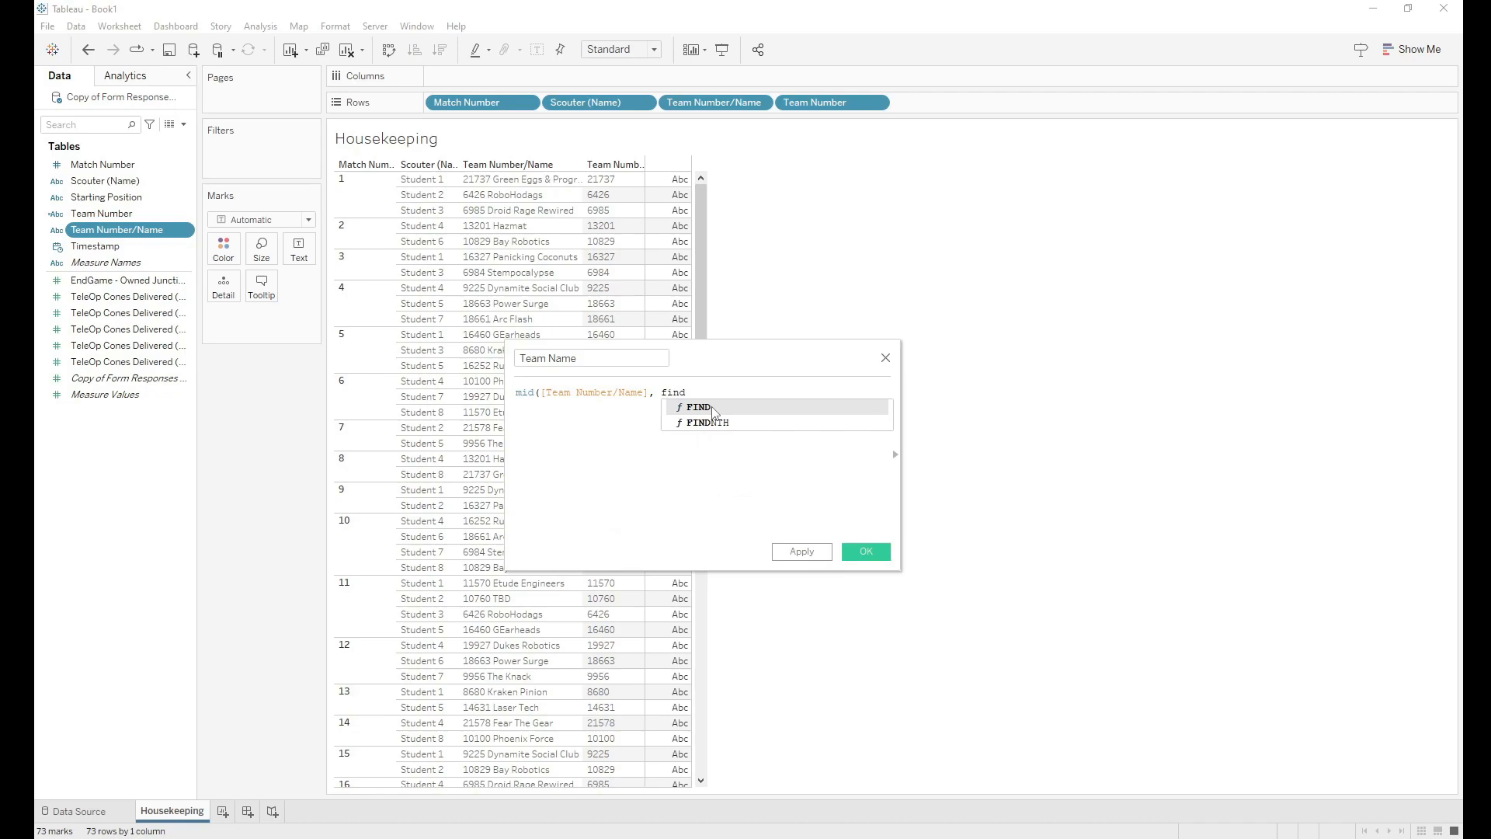
double_click(710, 408)
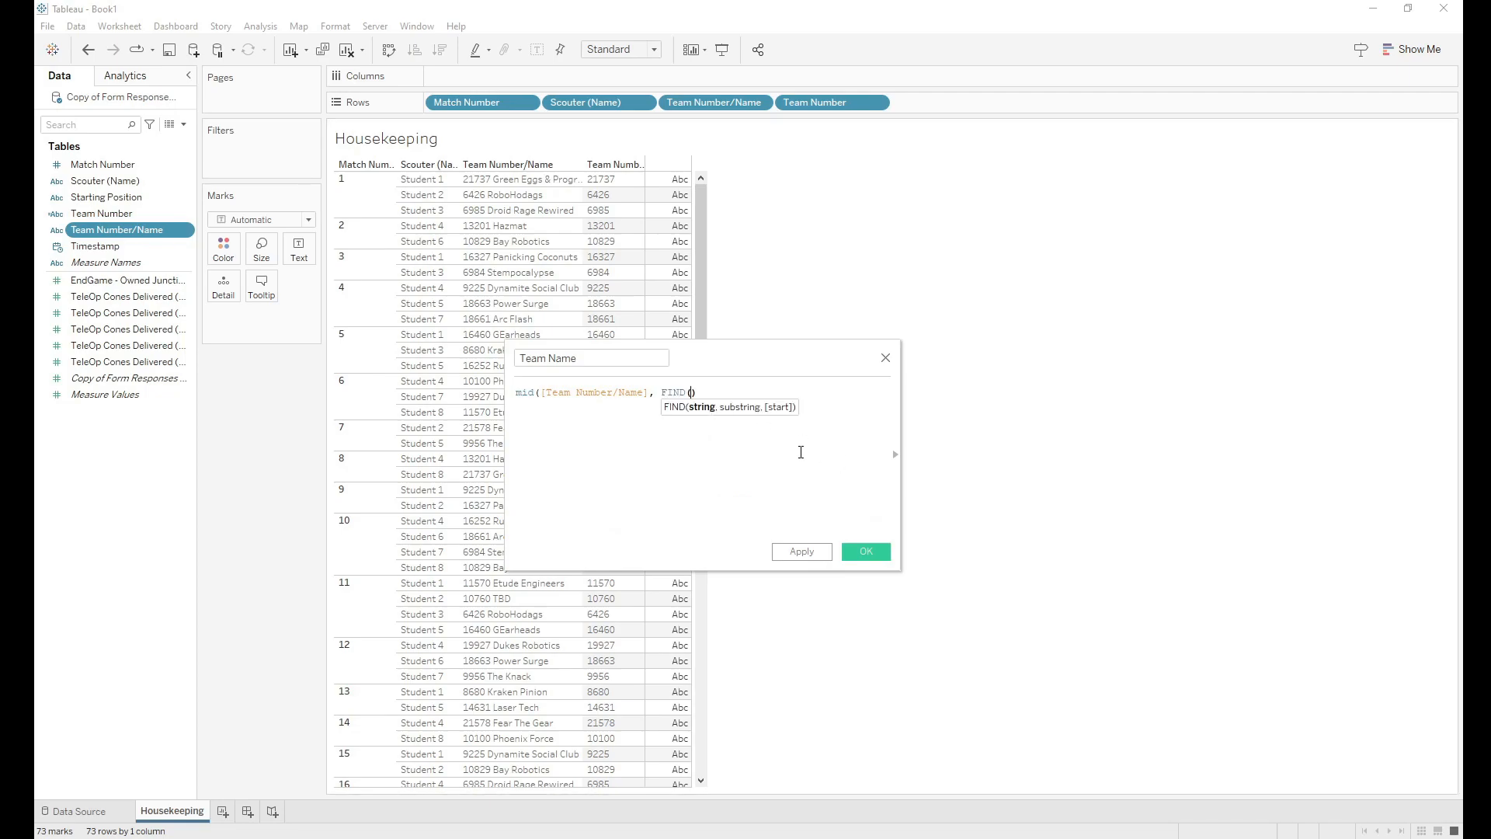
type("tea")
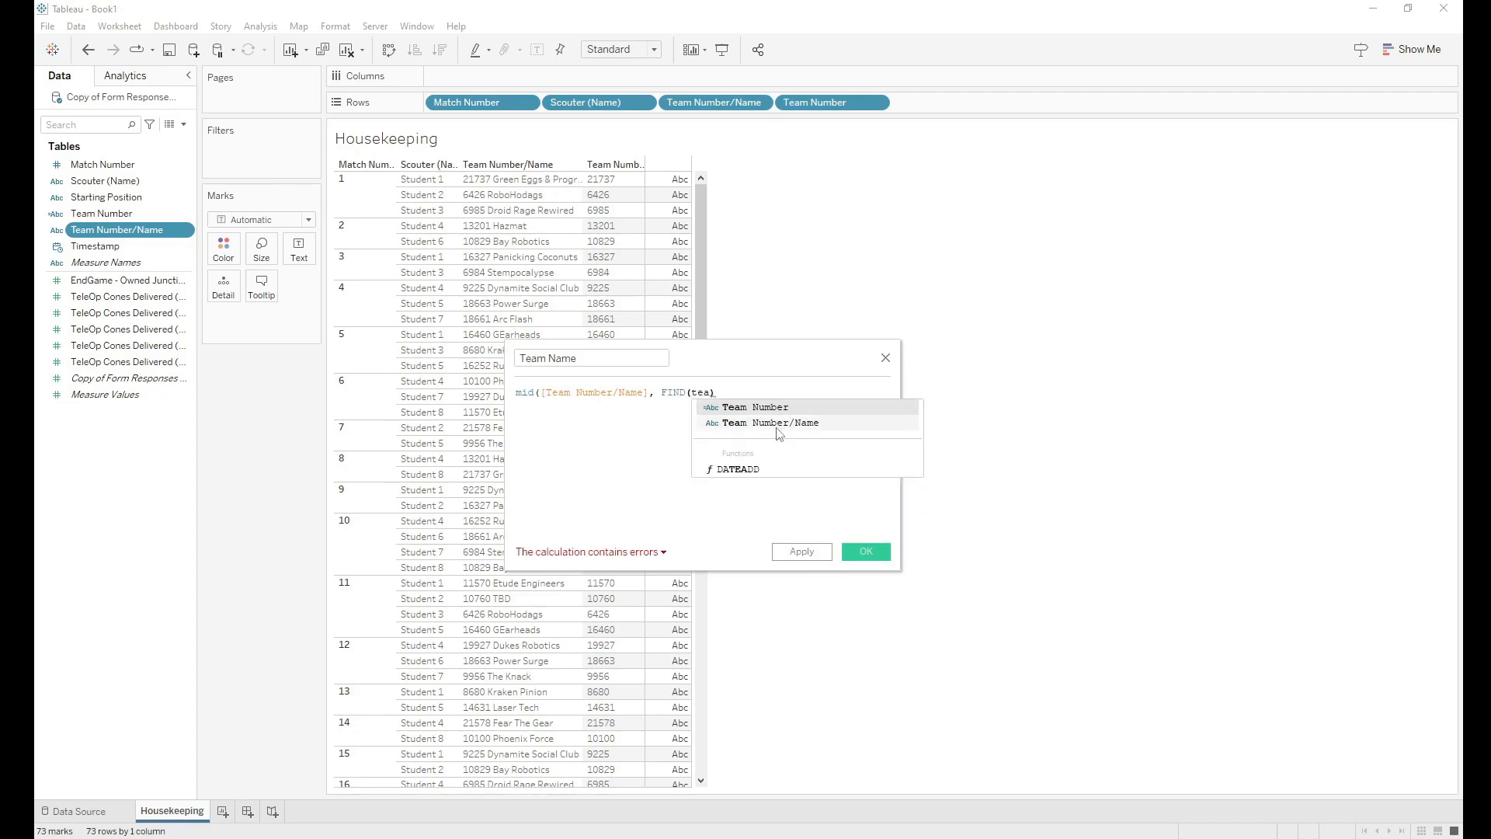
double_click(780, 423)
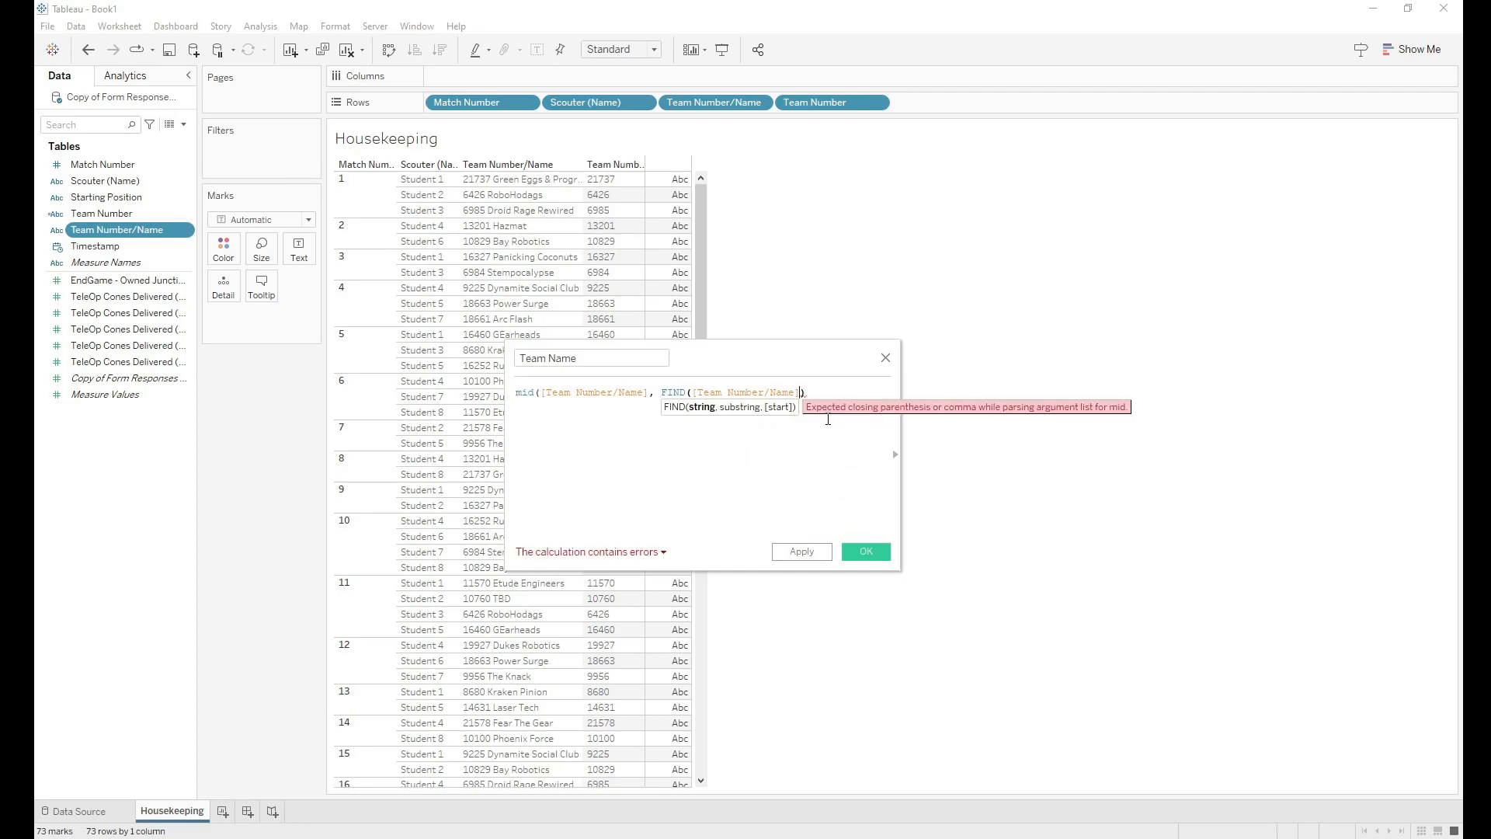
type(", \" \"")
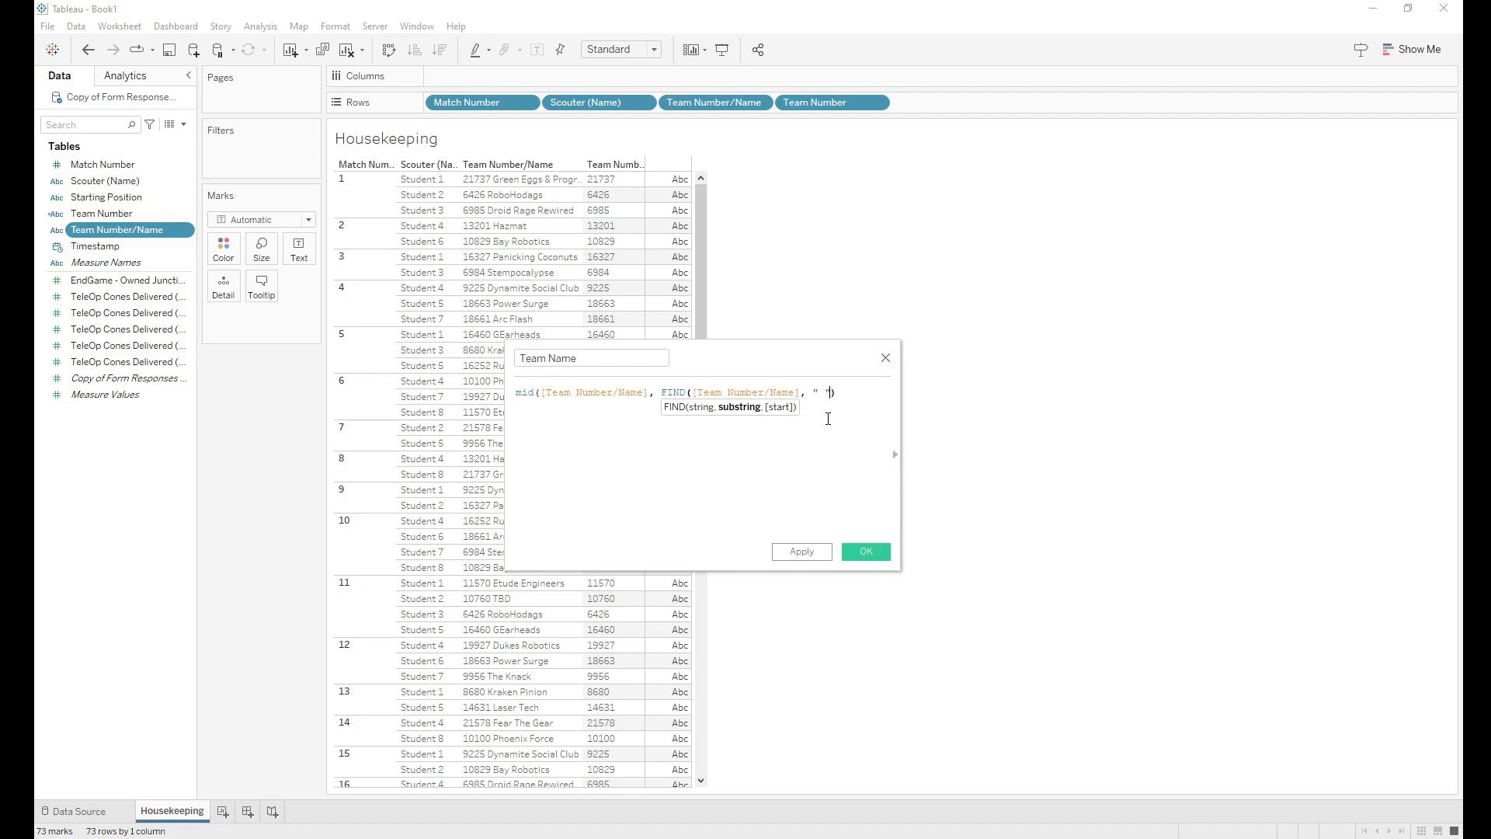
type(")")
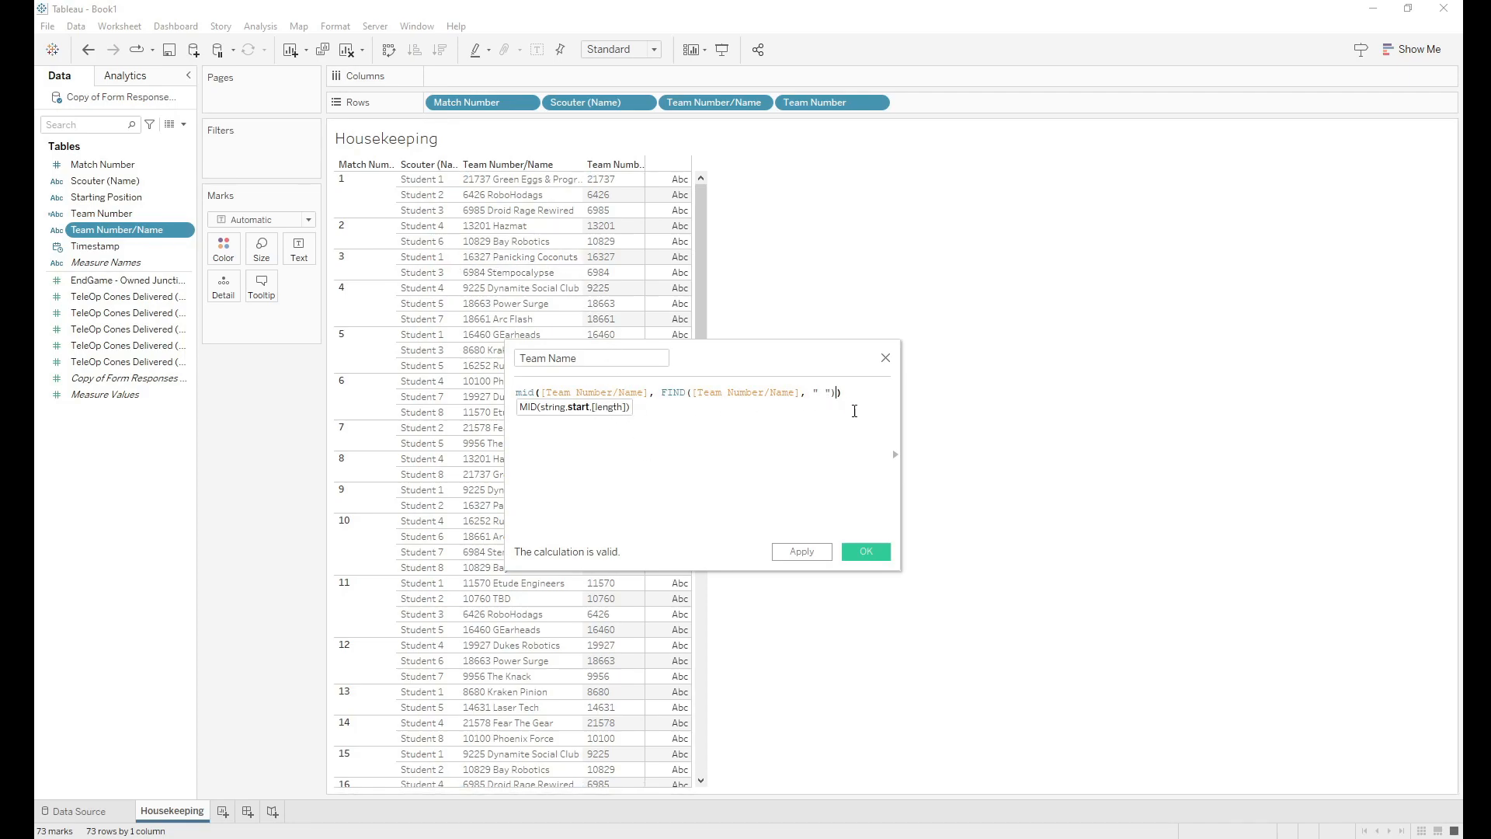
left_click(838, 394)
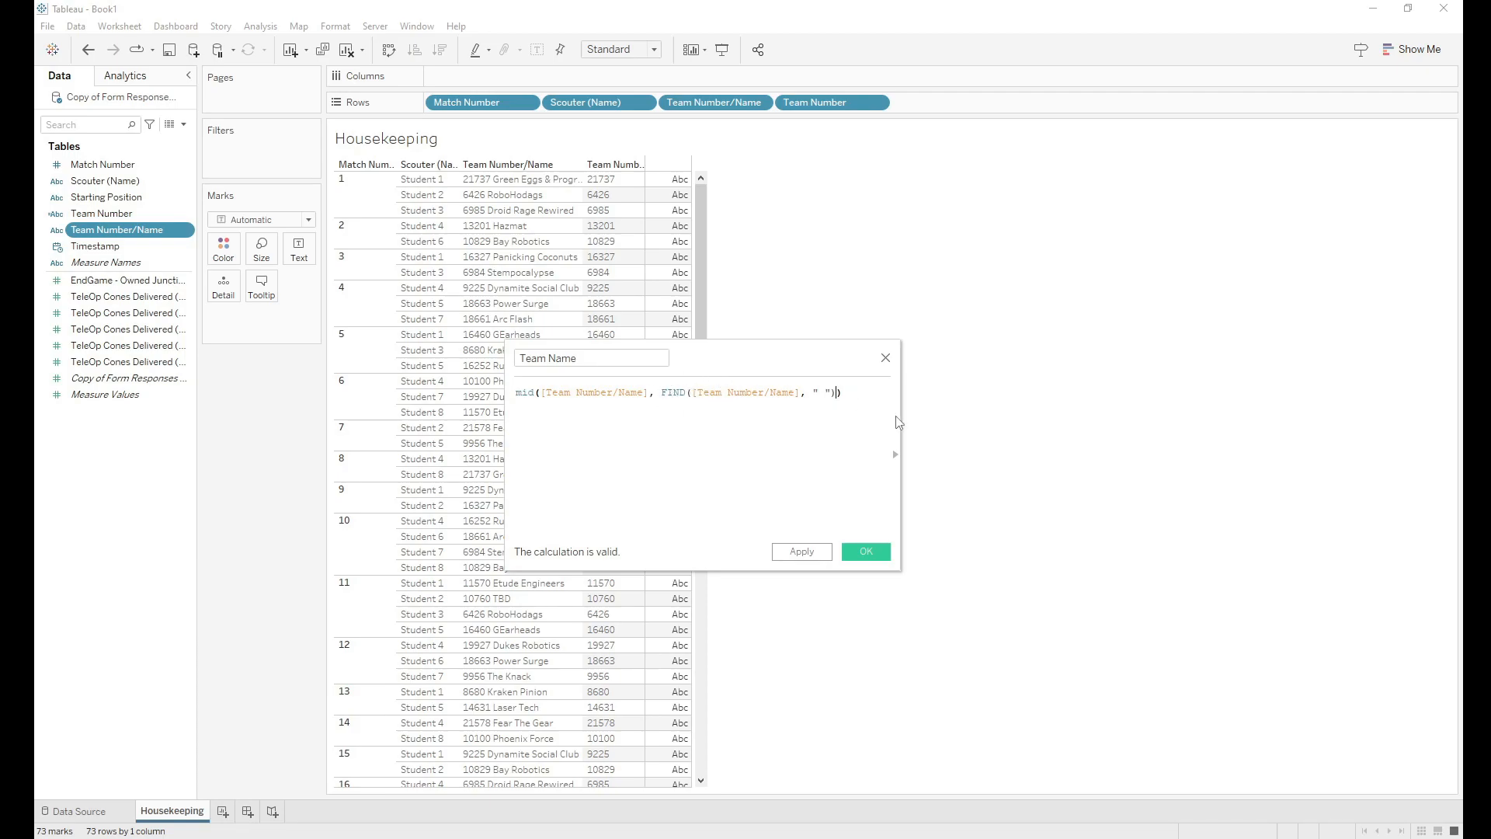
type("+1")
left_click(875, 558)
Step: Add Team Name to Rows and remove the combined Team Number/Name pill from the table
left_click_drag(112, 214, 971, 111)
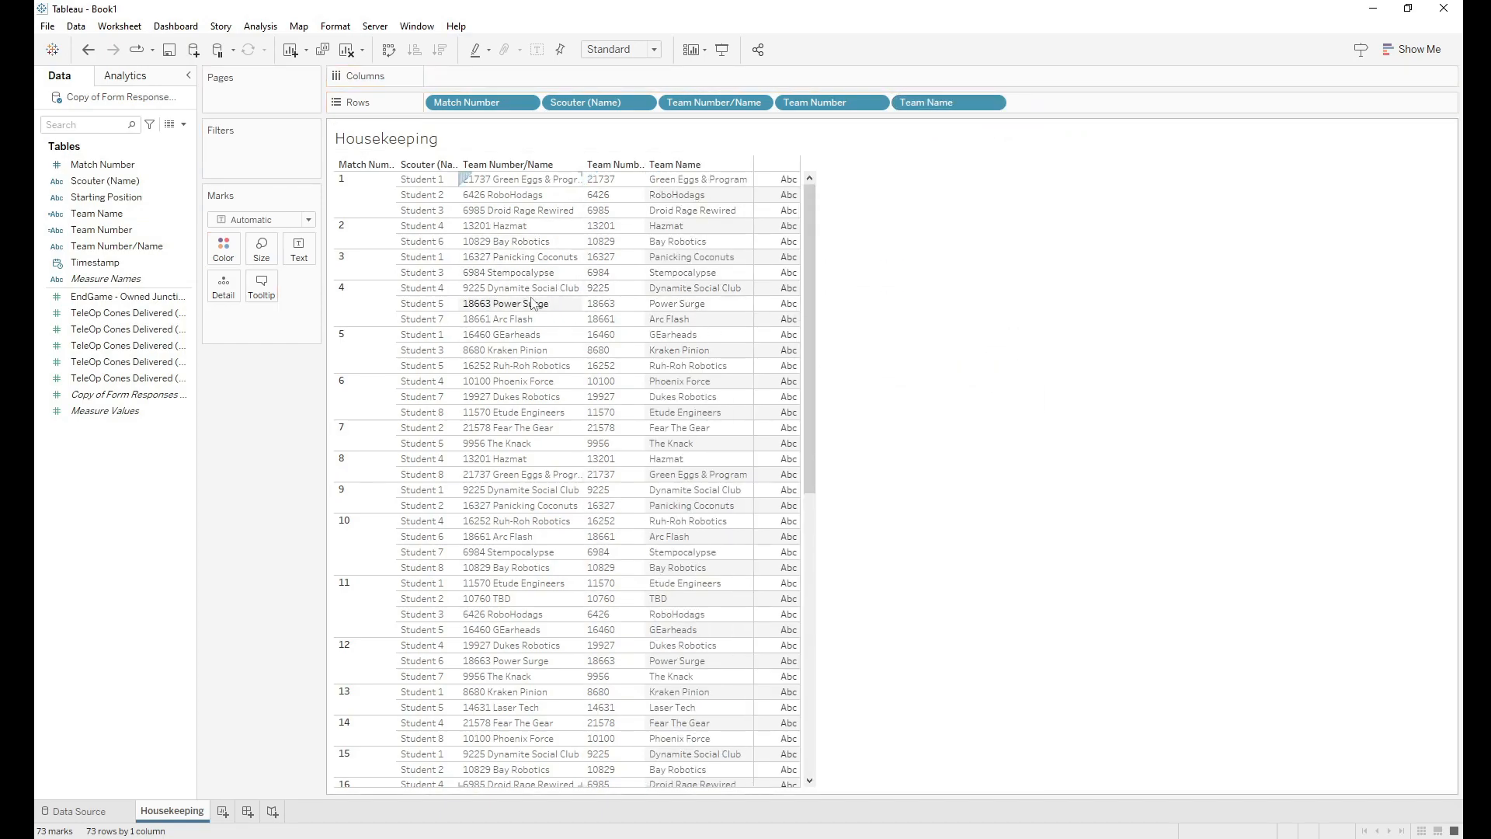
left_click_drag(709, 108, 88, 488)
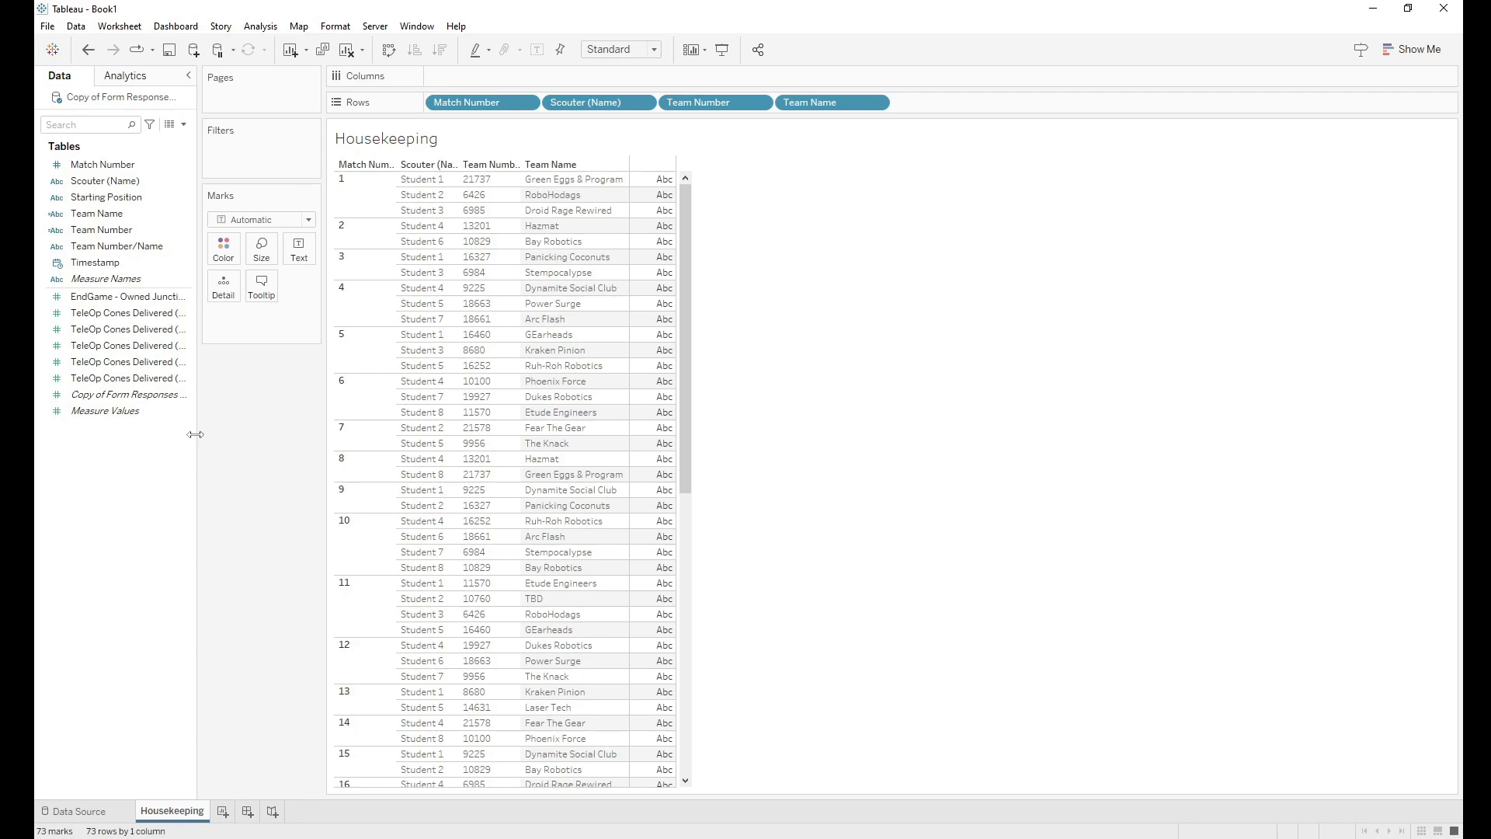
Step: Create a Matches Played calculated field from Match Number with the formula COUNTD([Match Number])
right_click(101, 166)
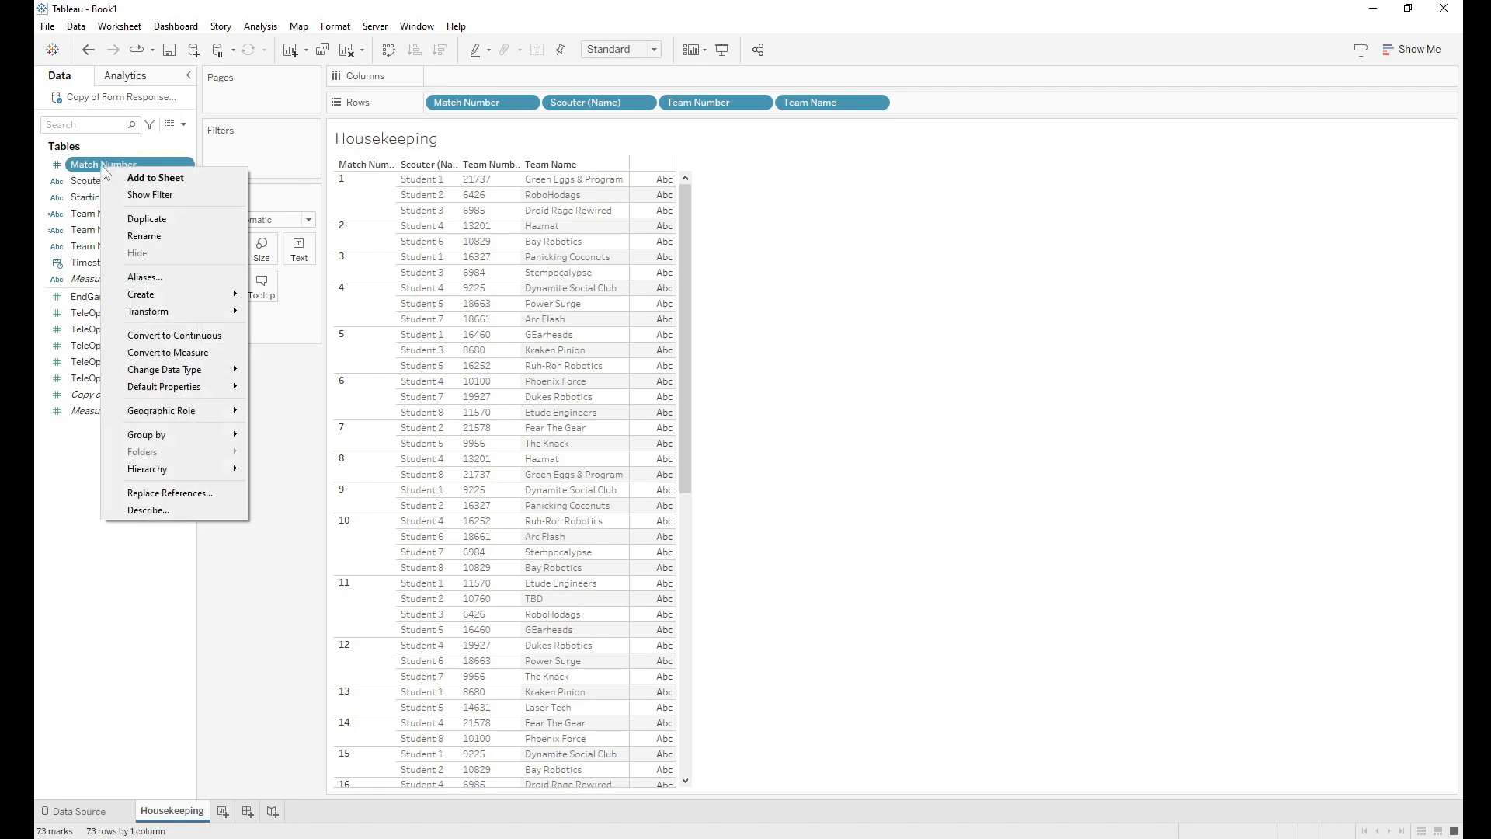
mouse_move(196, 287)
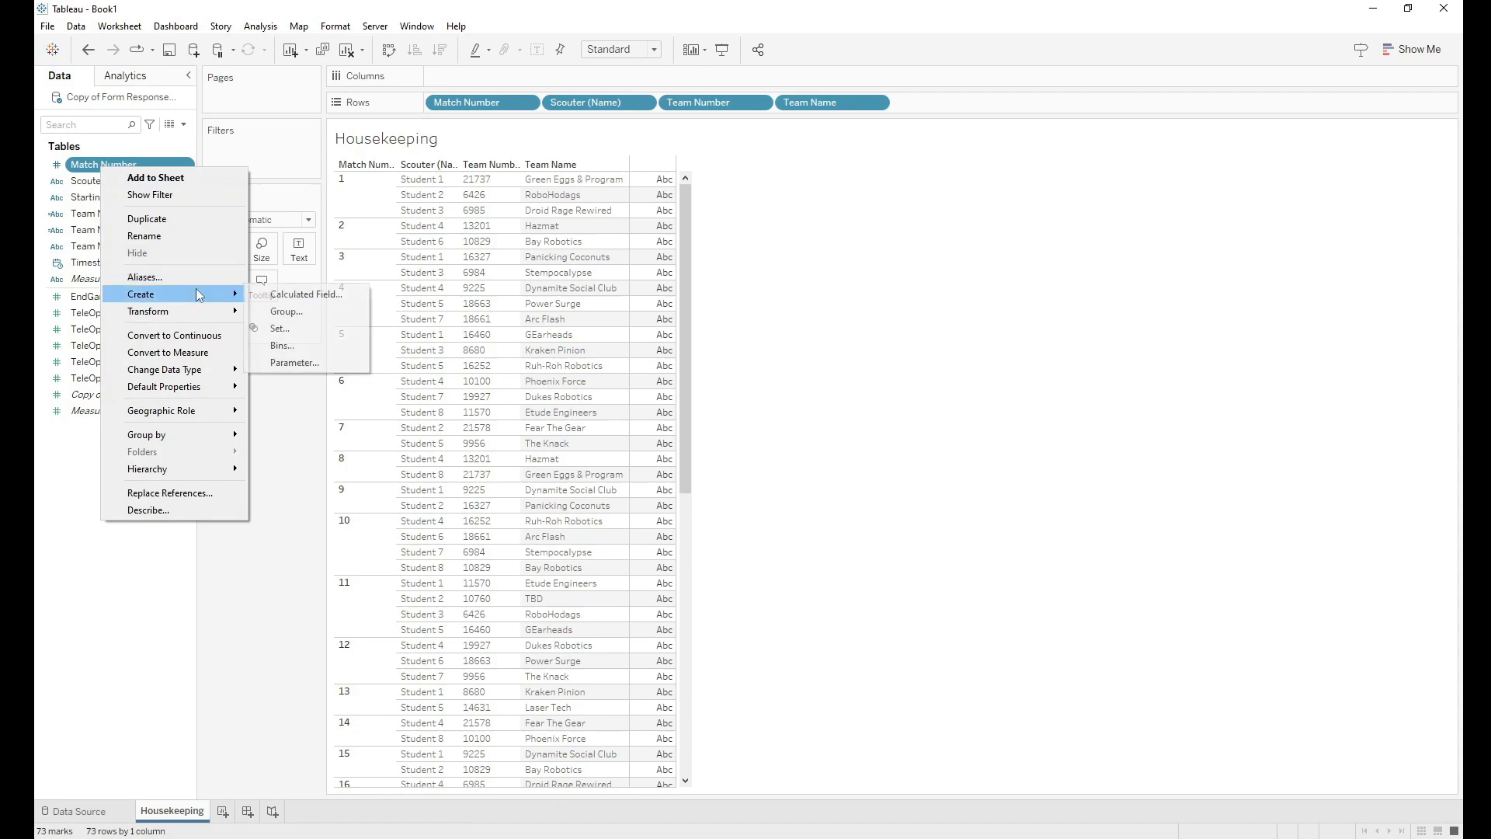
left_click(279, 300)
key("BackSpace")
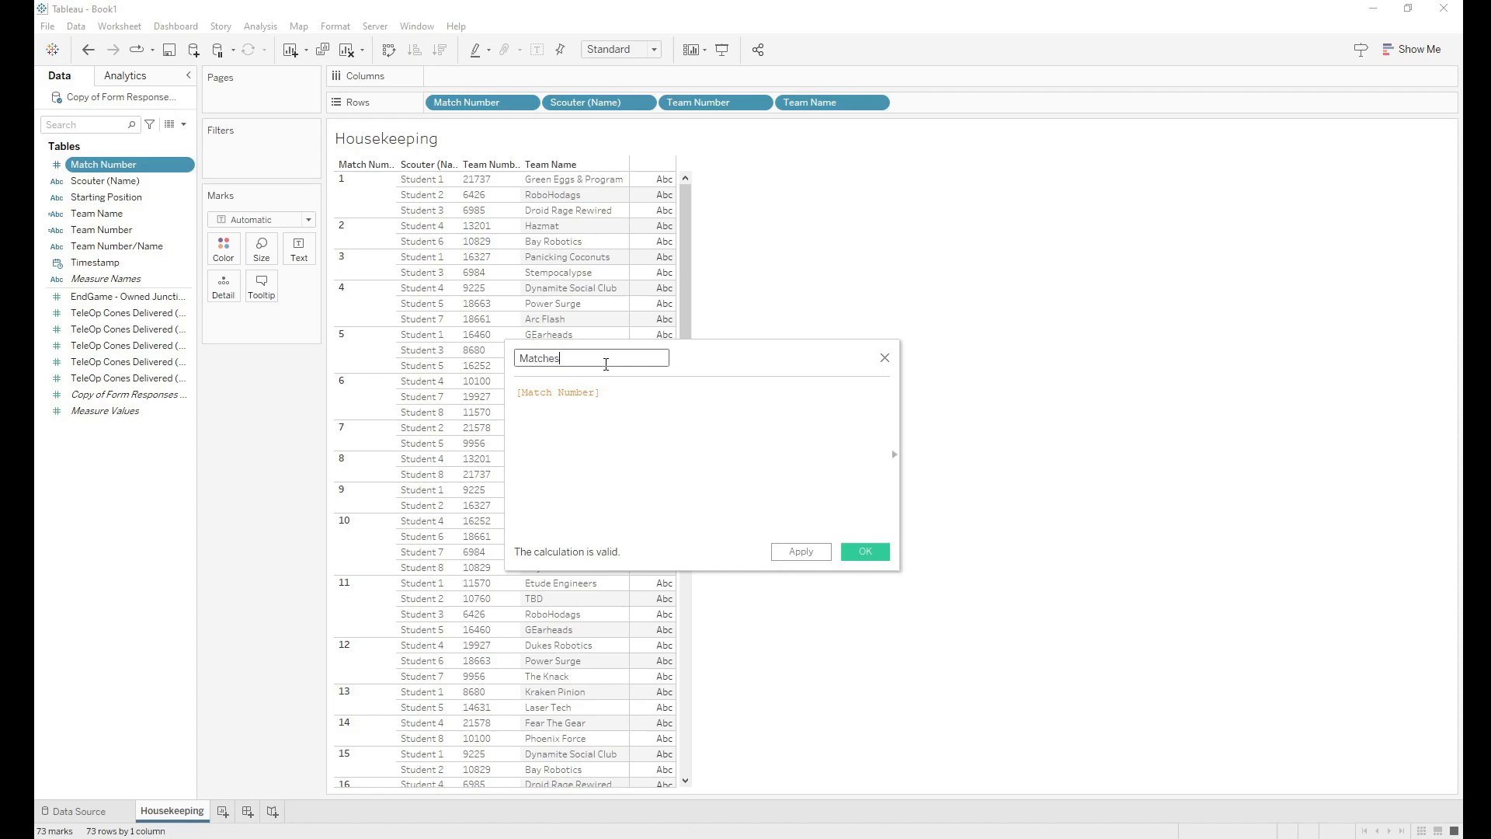
left_click(612, 392)
left_click_drag(601, 393, 527, 392)
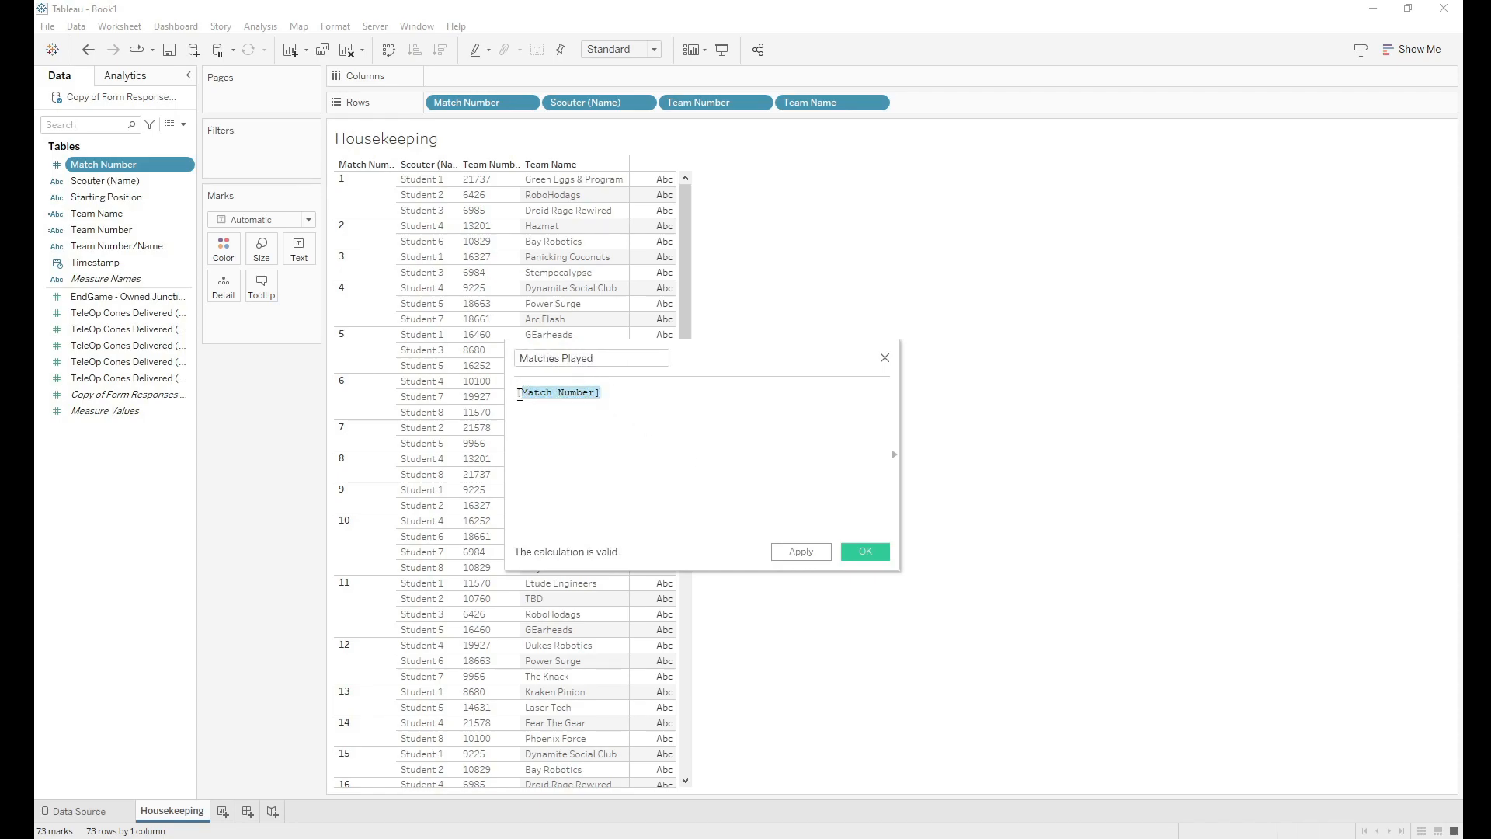
left_click(518, 393)
type("co")
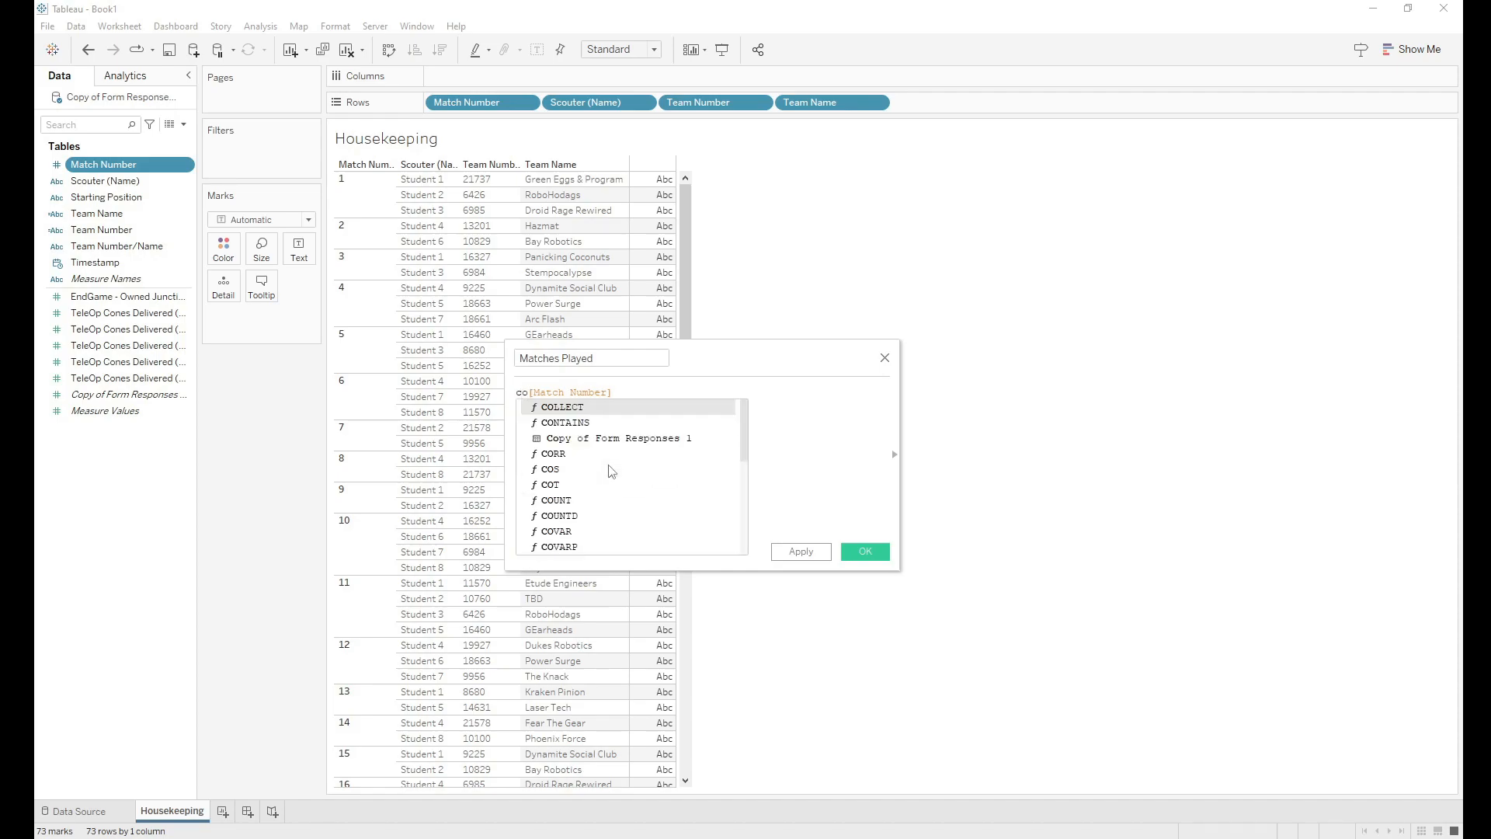
type("untd")
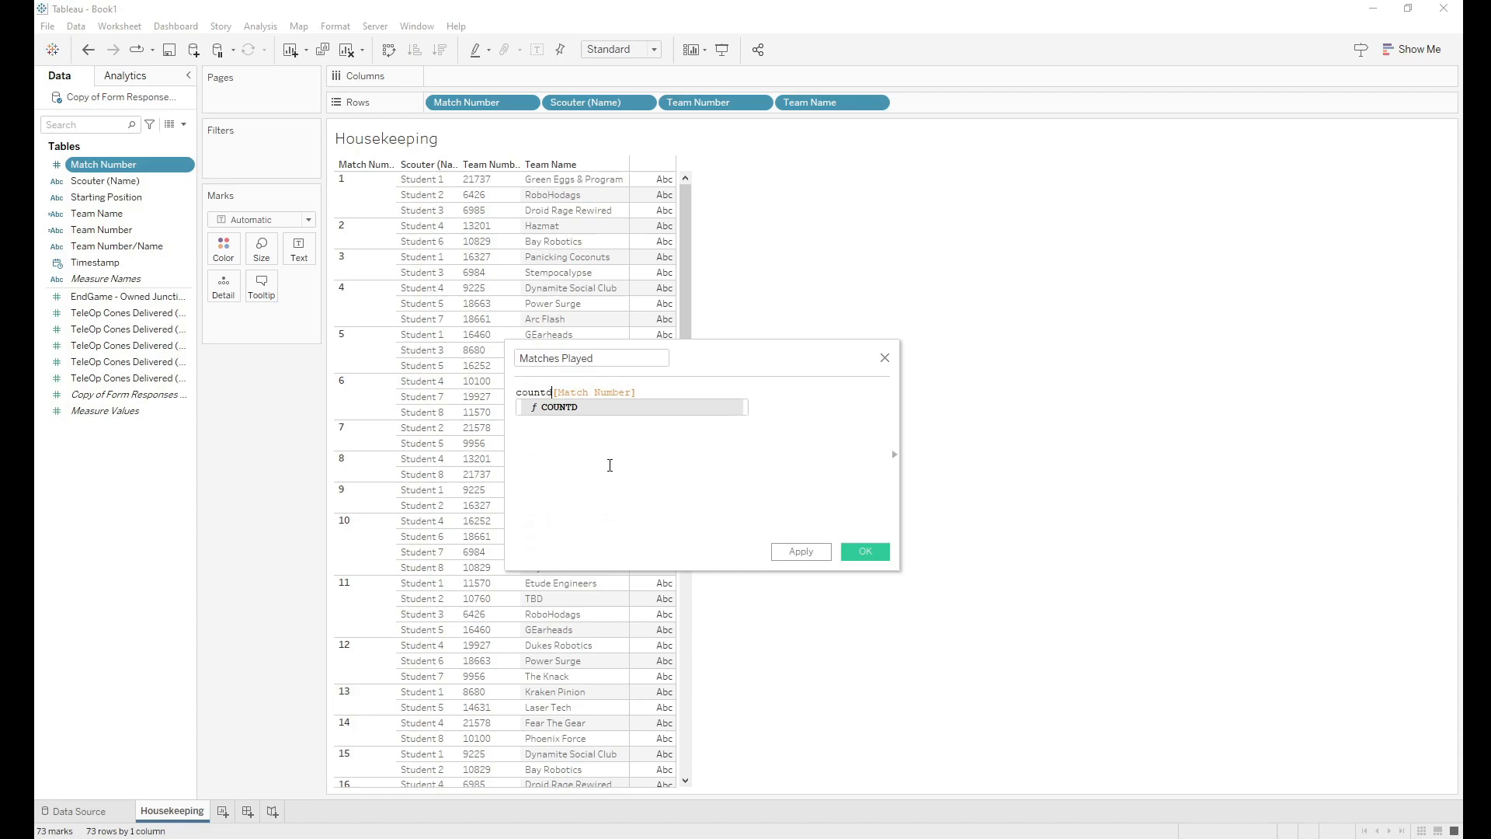
type("(")
left_click(656, 394)
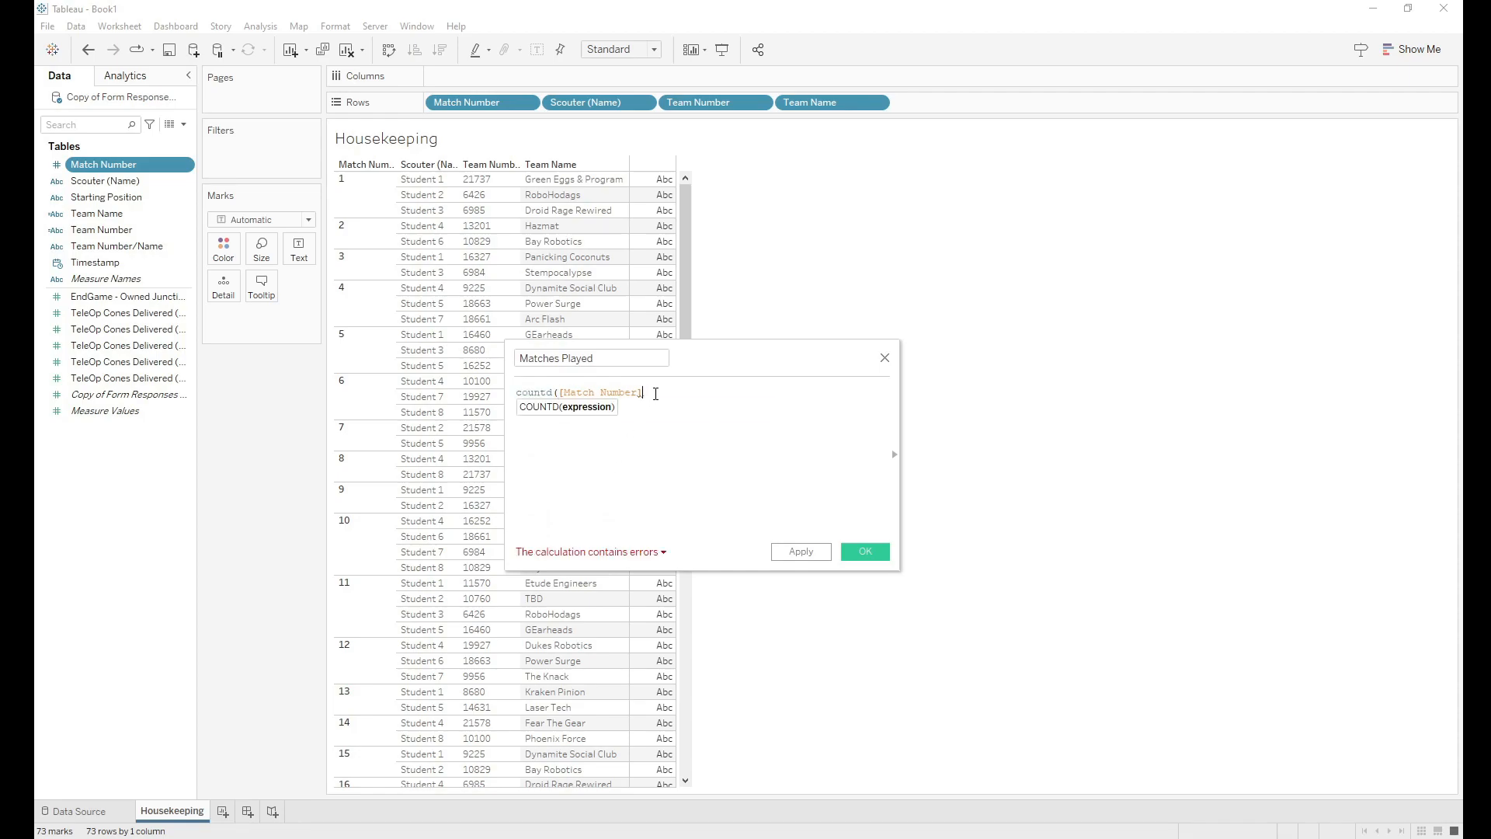
type(")")
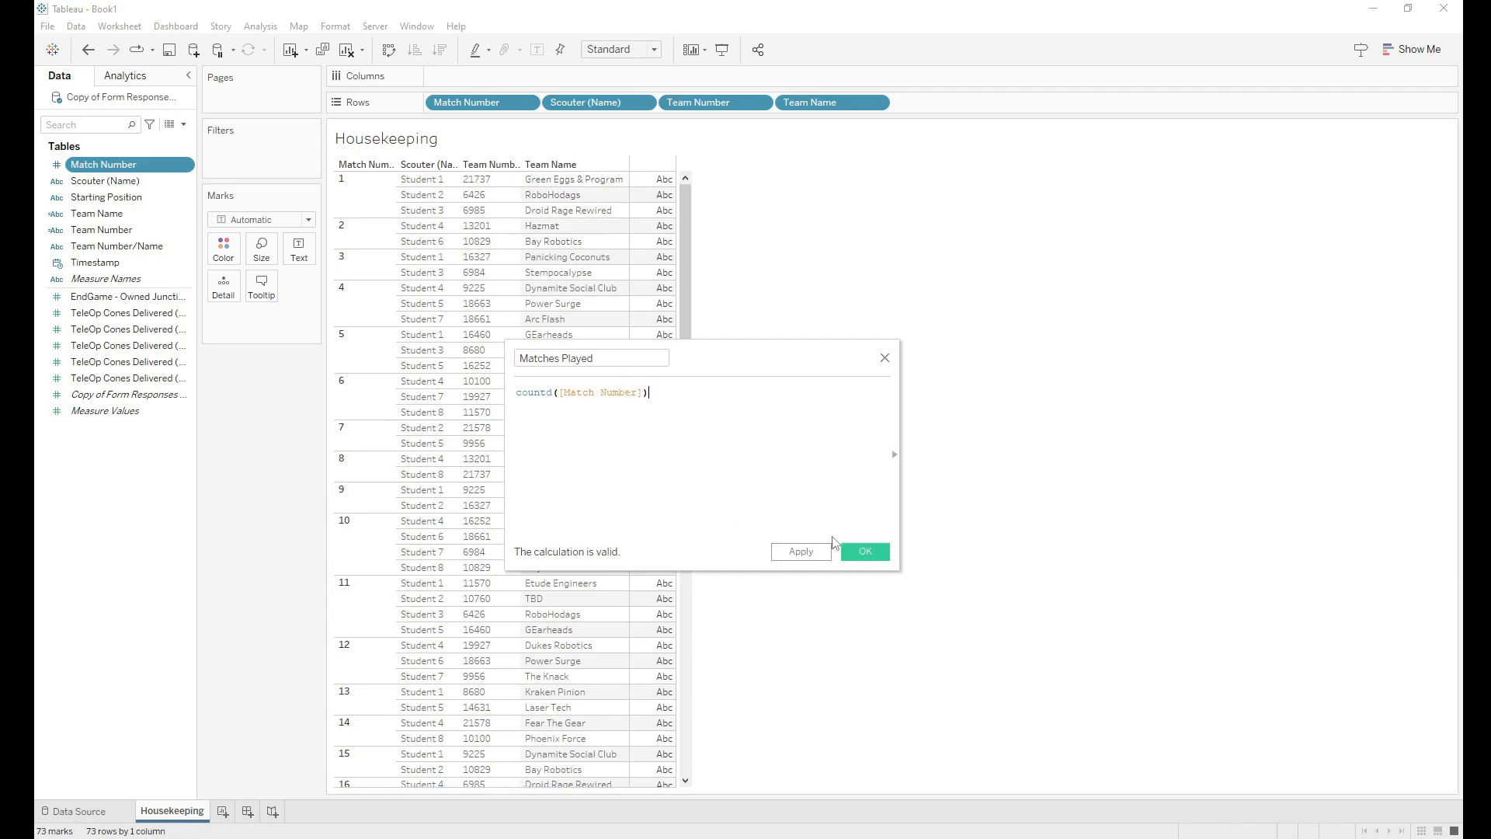
left_click(863, 552)
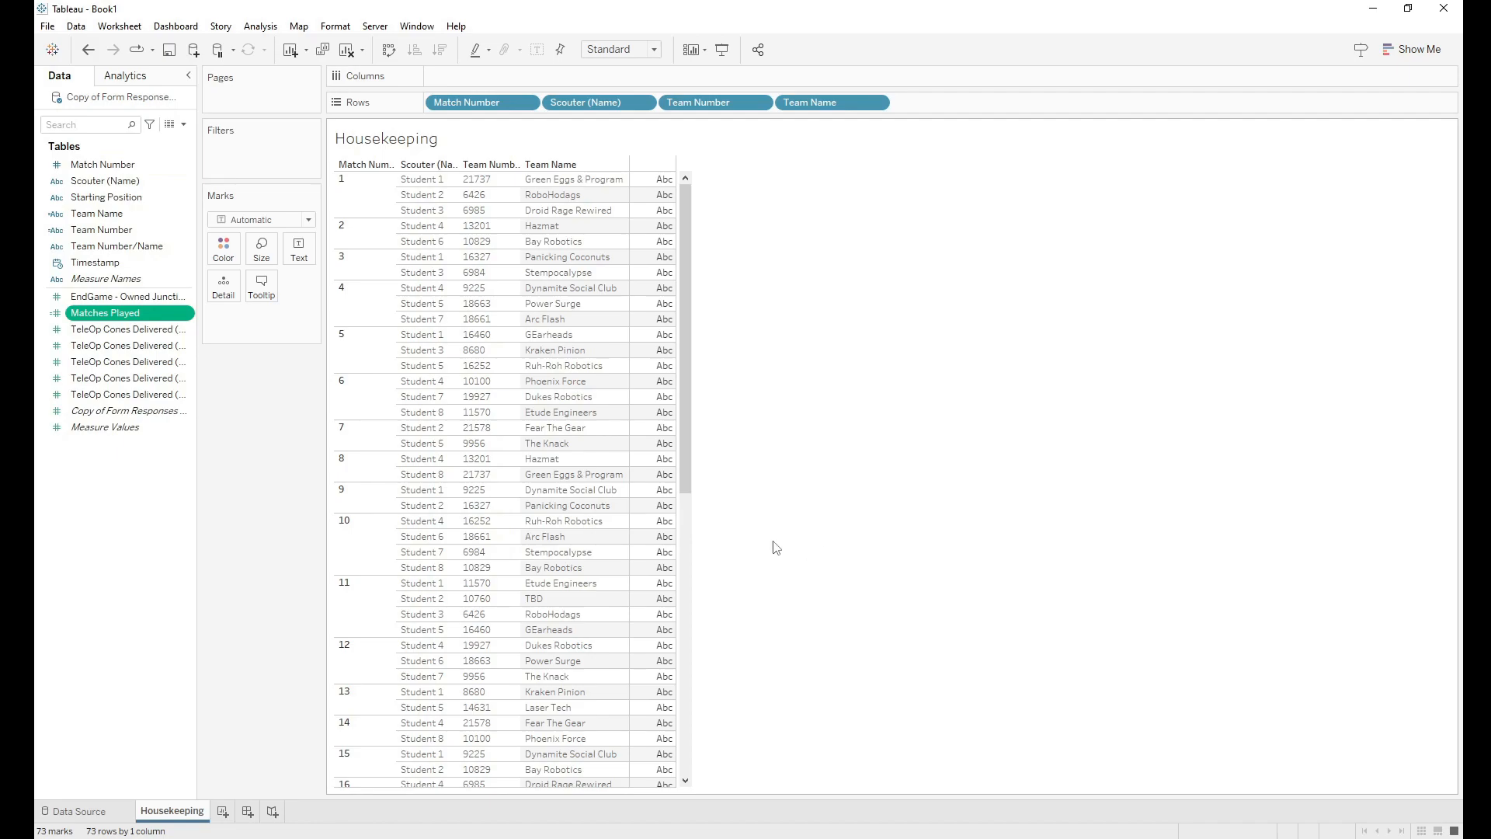
Step: Add Matches Played to the view and move it onto the Text mark so counts appear as numbers
left_click_drag(101, 318, 944, 102)
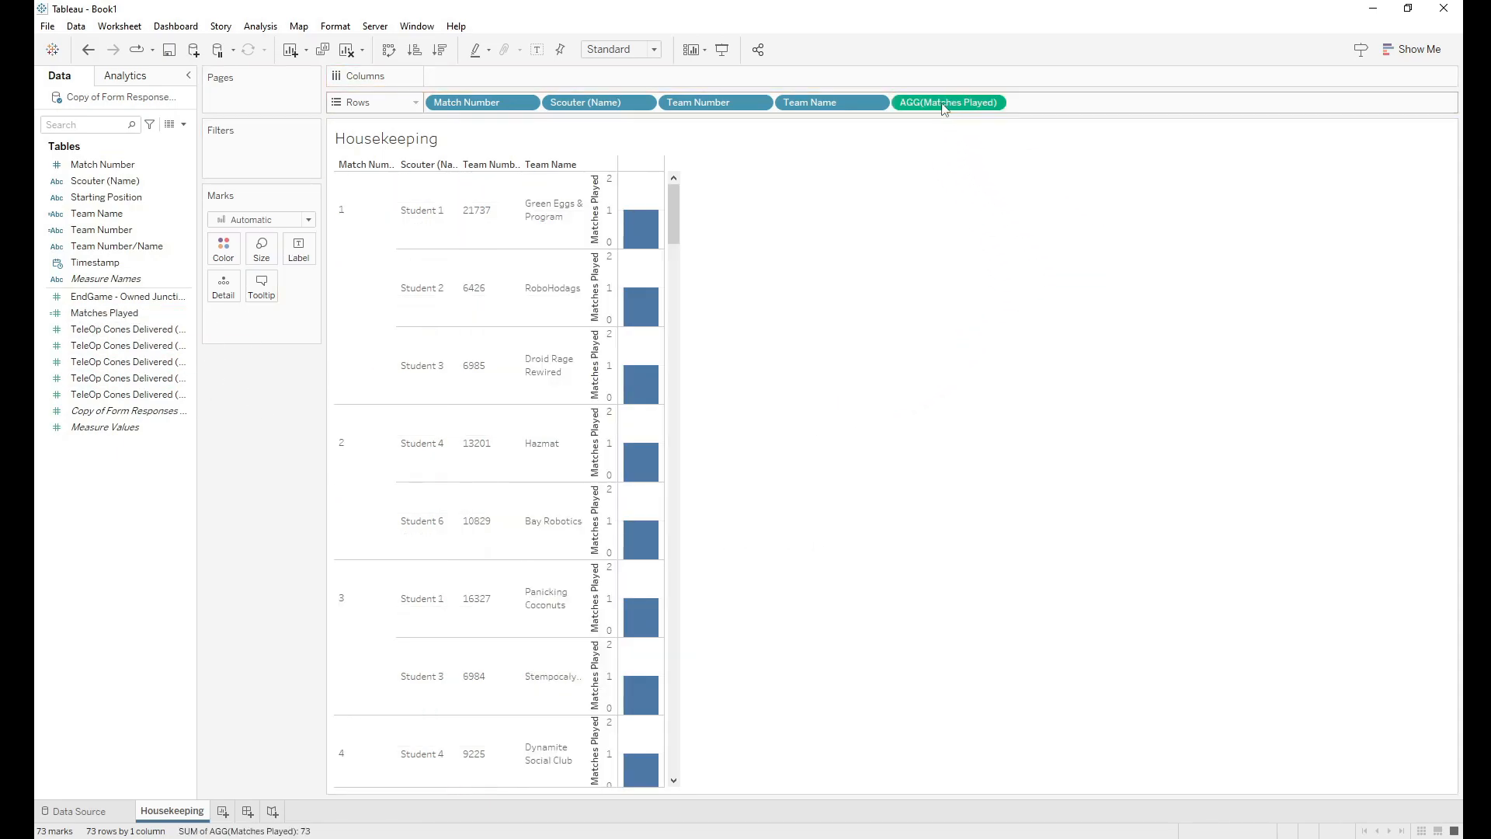
mouse_move(633, 238)
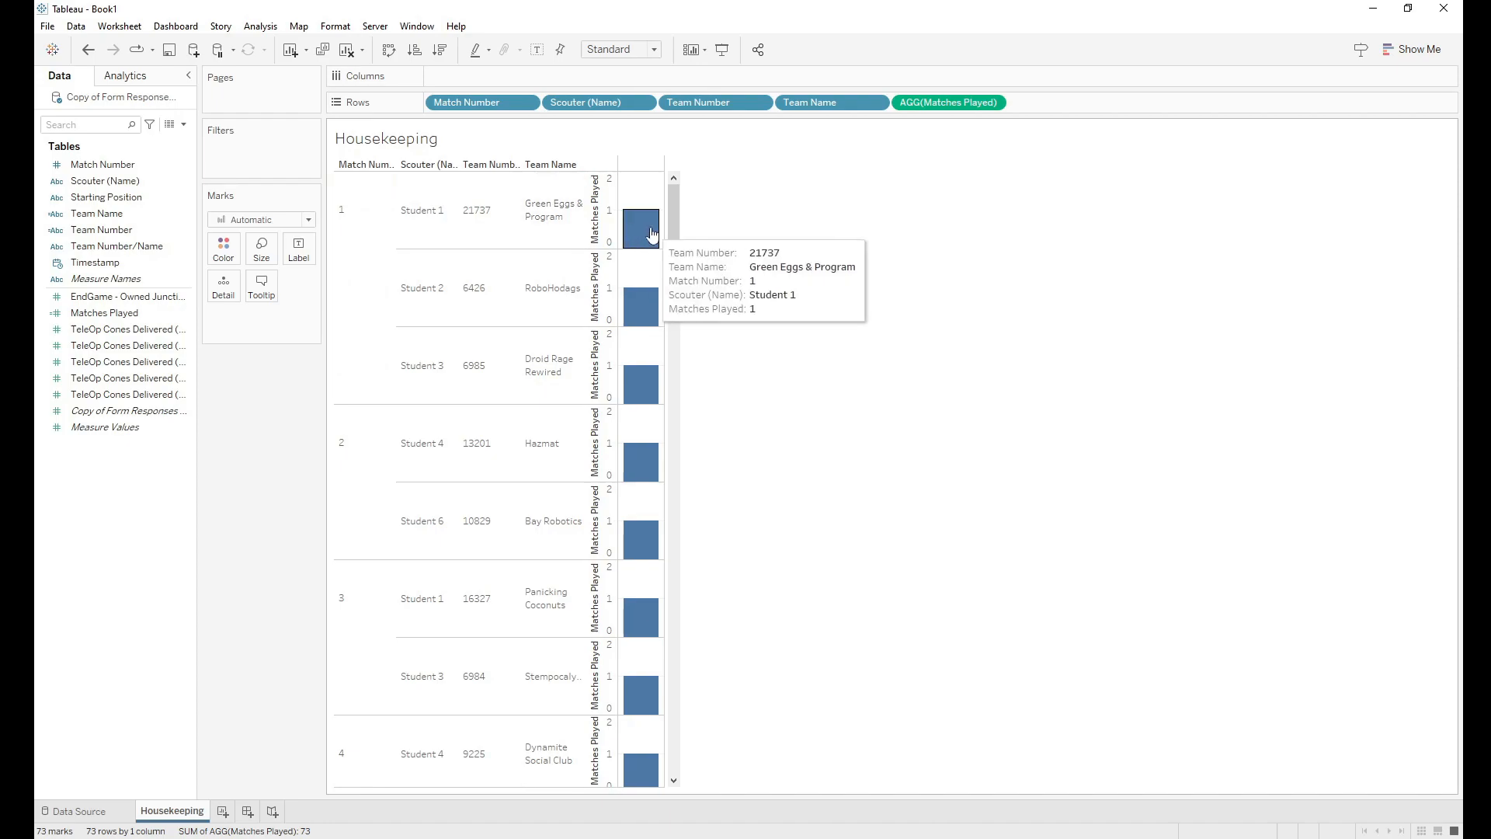
left_click_drag(929, 107, 299, 252)
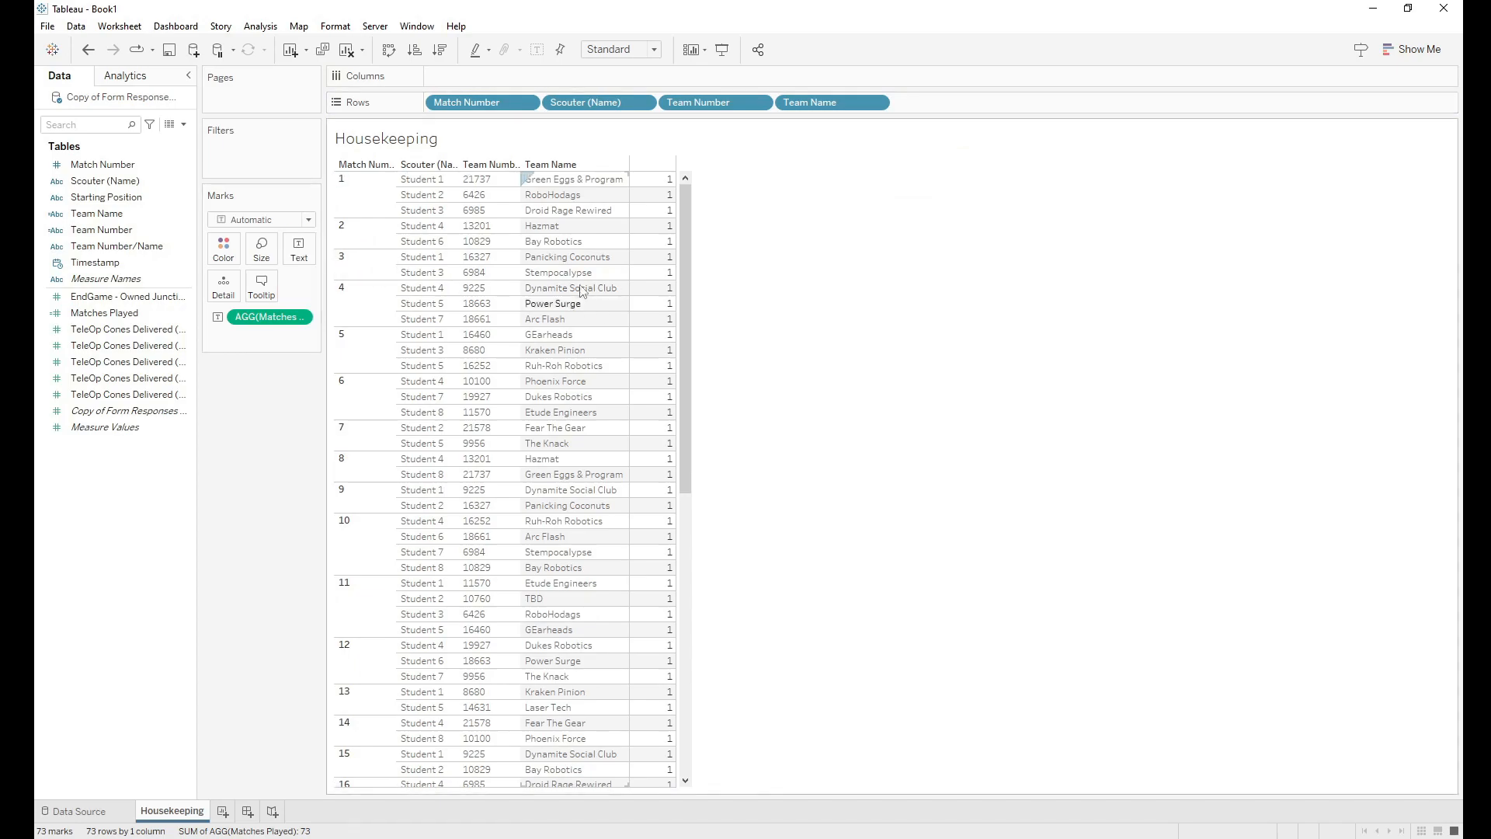
left_click_drag(684, 206, 713, 184)
Step: Remove Match Number and Scouter (Name) from Rows, moving Team Number ahead, so each team appears once
left_click_drag(467, 103, 86, 516)
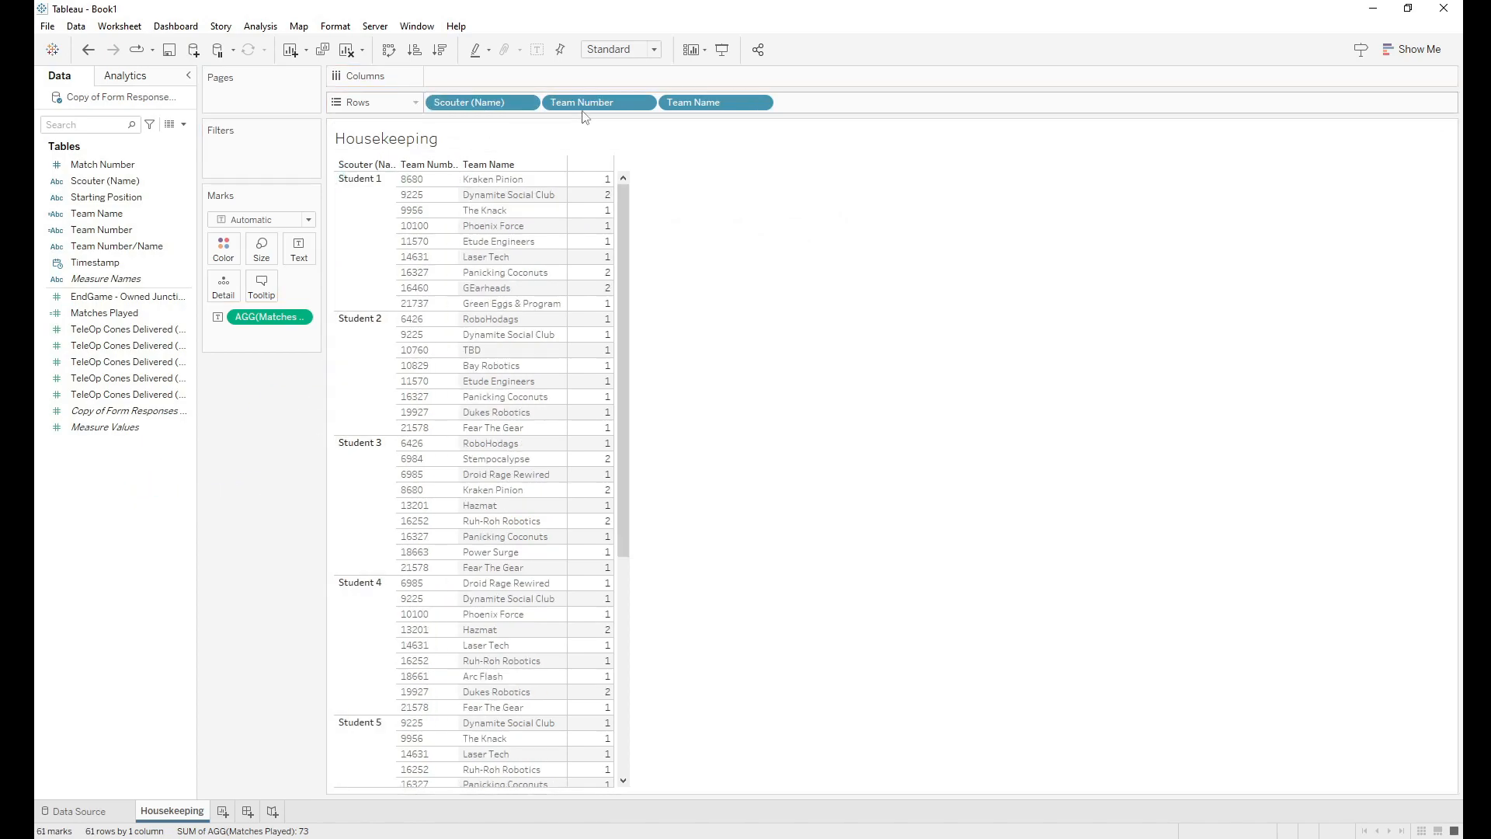
left_click_drag(606, 103, 428, 102)
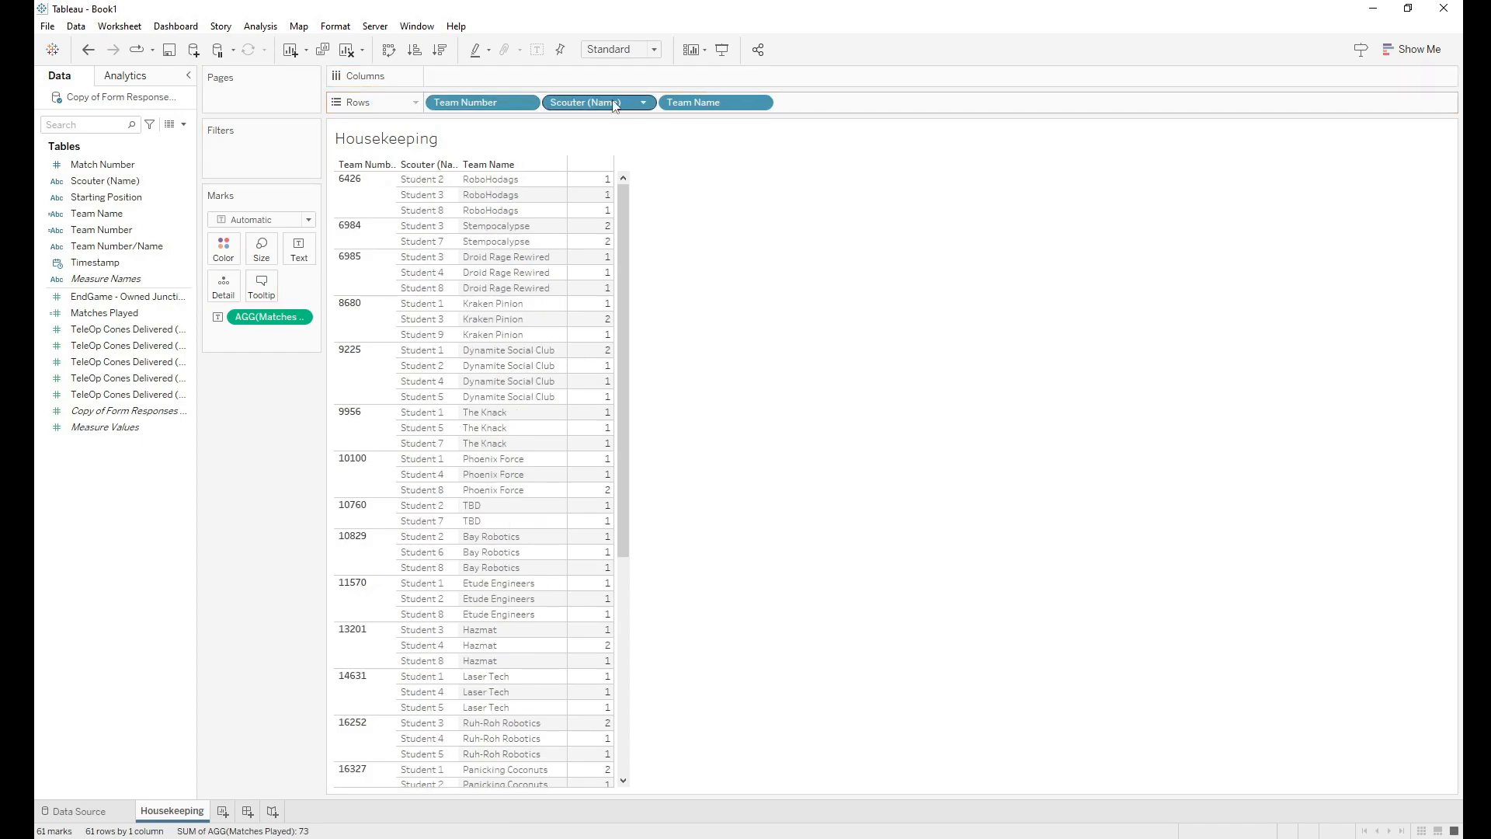
left_click_drag(612, 107, 124, 499)
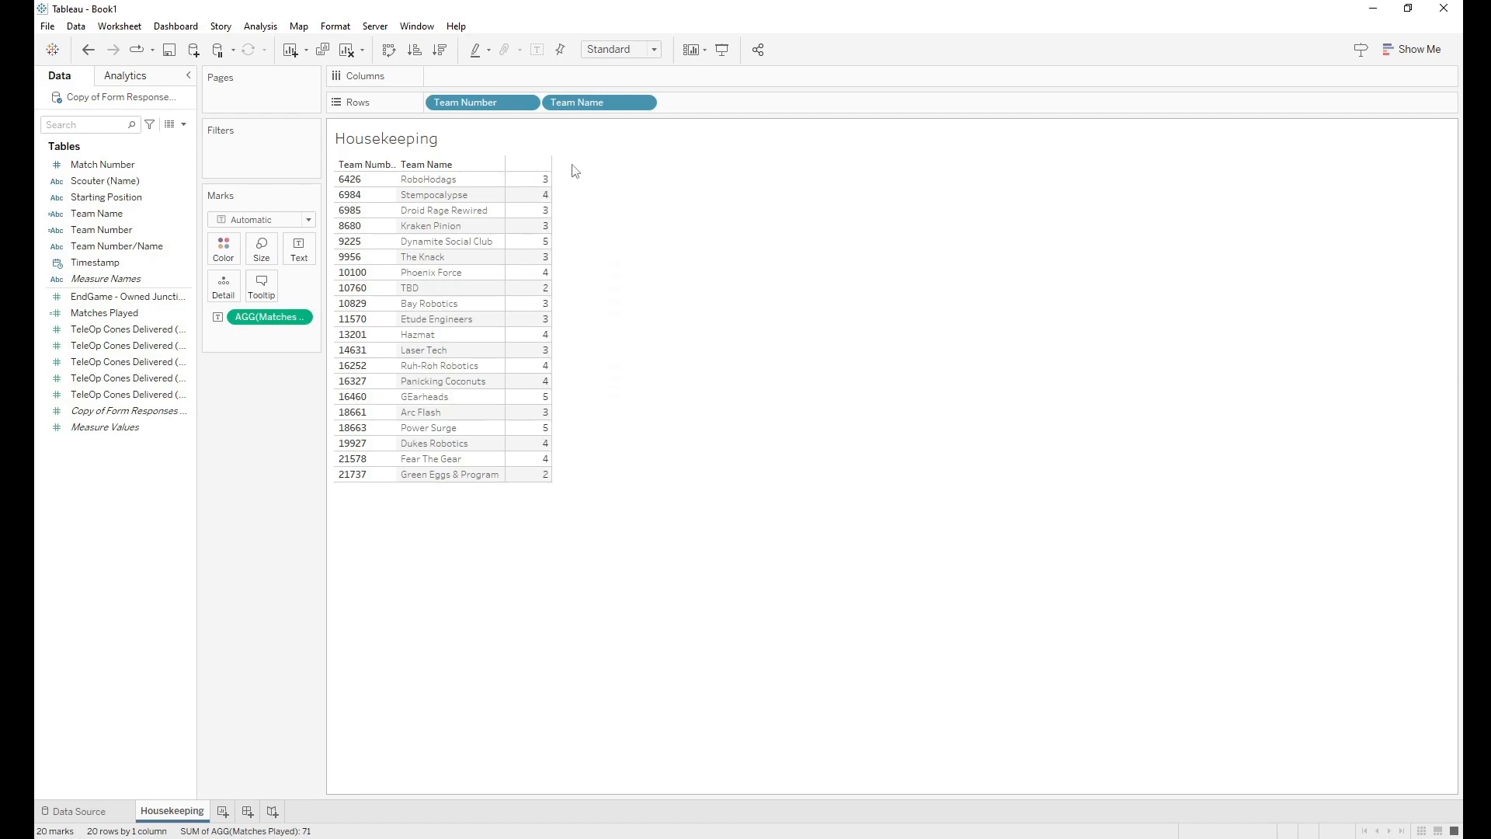
Step: Sort teams by Matches Played descending and colour the counts by Matches Played, with the legend under Marks
left_click(441, 49)
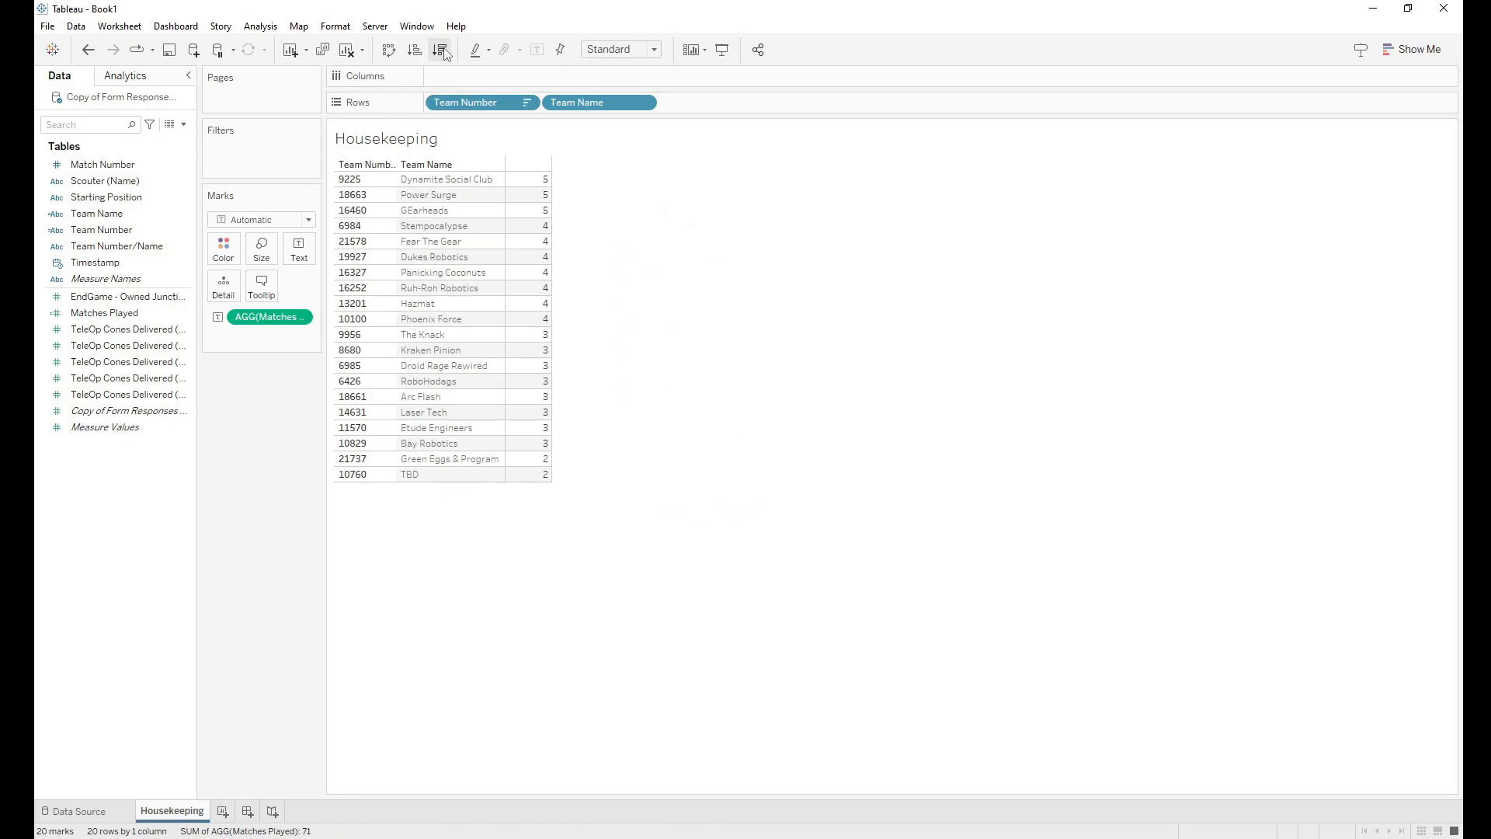
mouse_move(548, 183)
left_click_drag(101, 312, 221, 250)
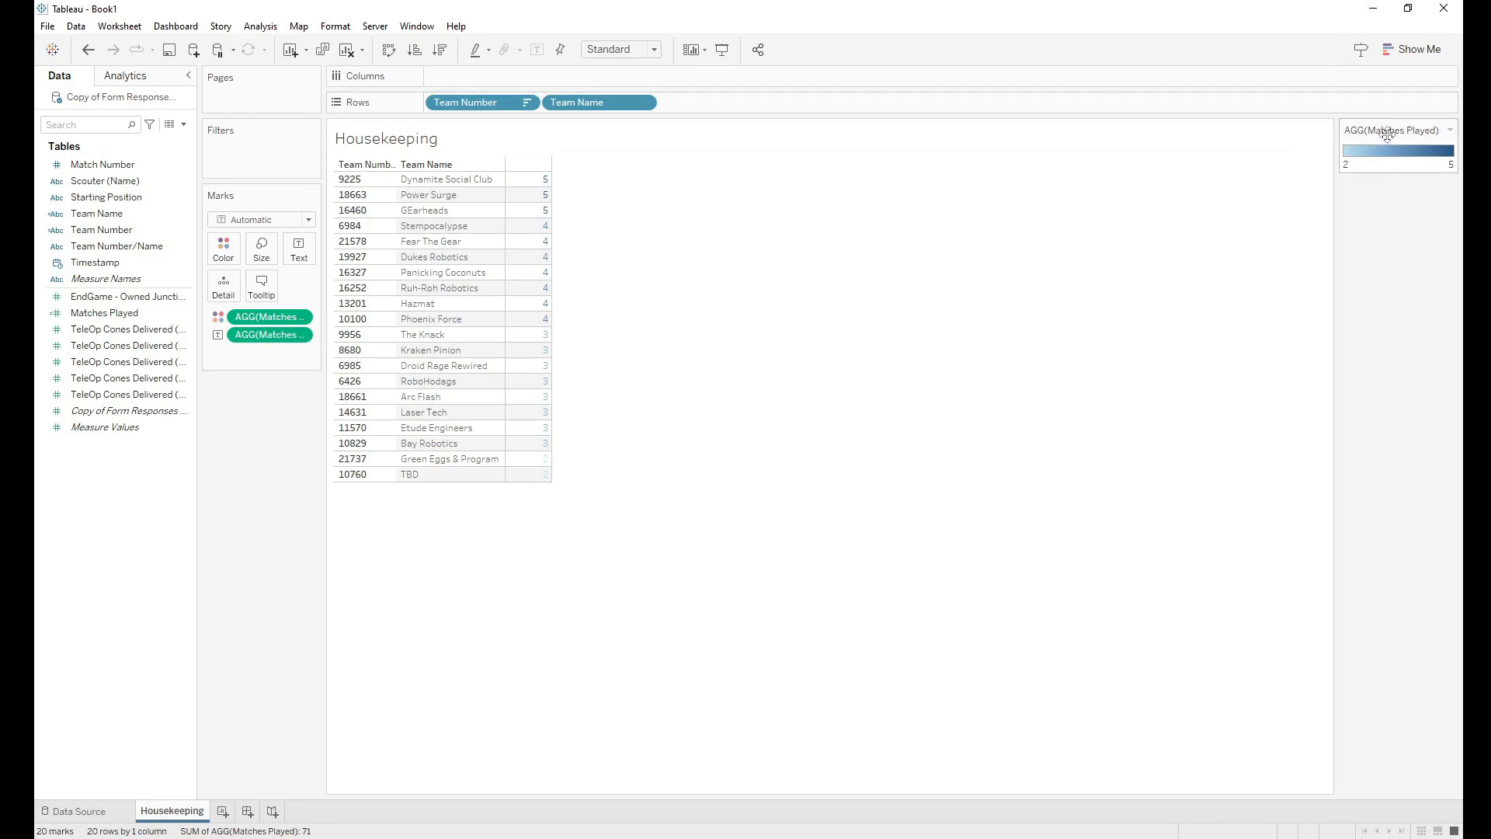
left_click_drag(1406, 132, 261, 412)
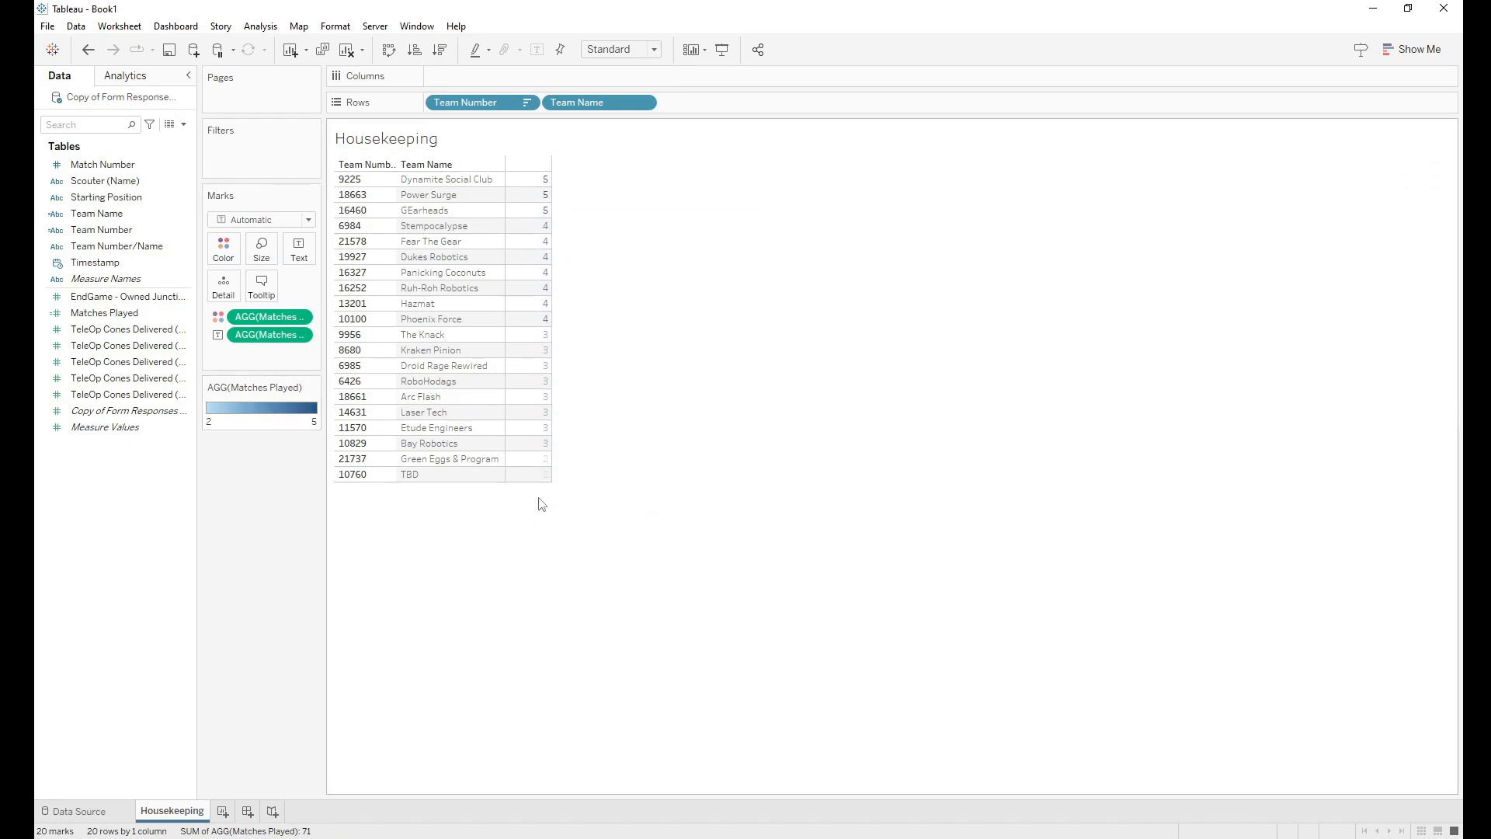
Step: Switch the Matches Played colour shading to the Orange-Gold palette
left_click(230, 256)
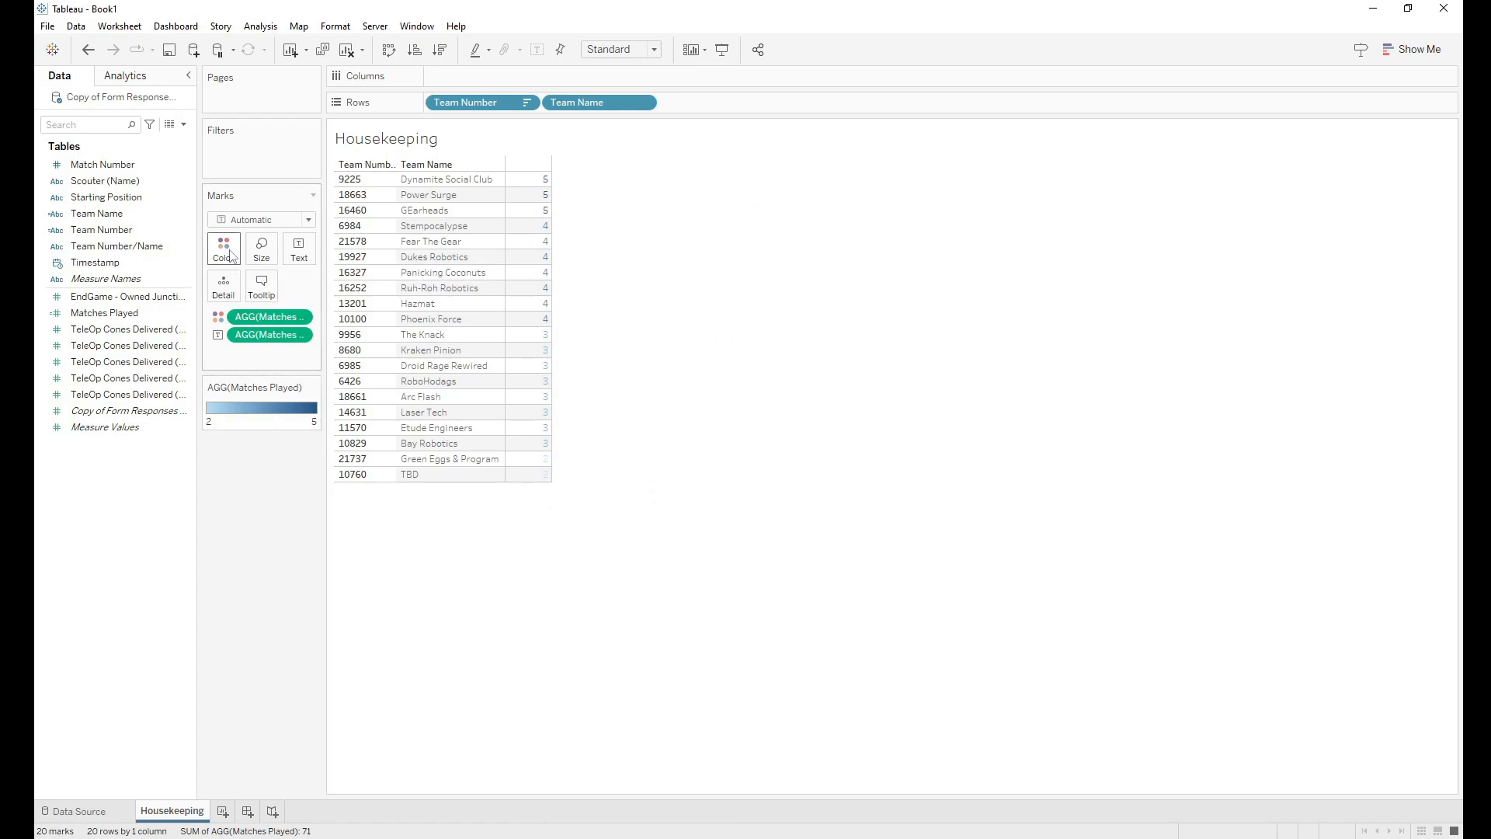
left_click(230, 256)
left_click(264, 302)
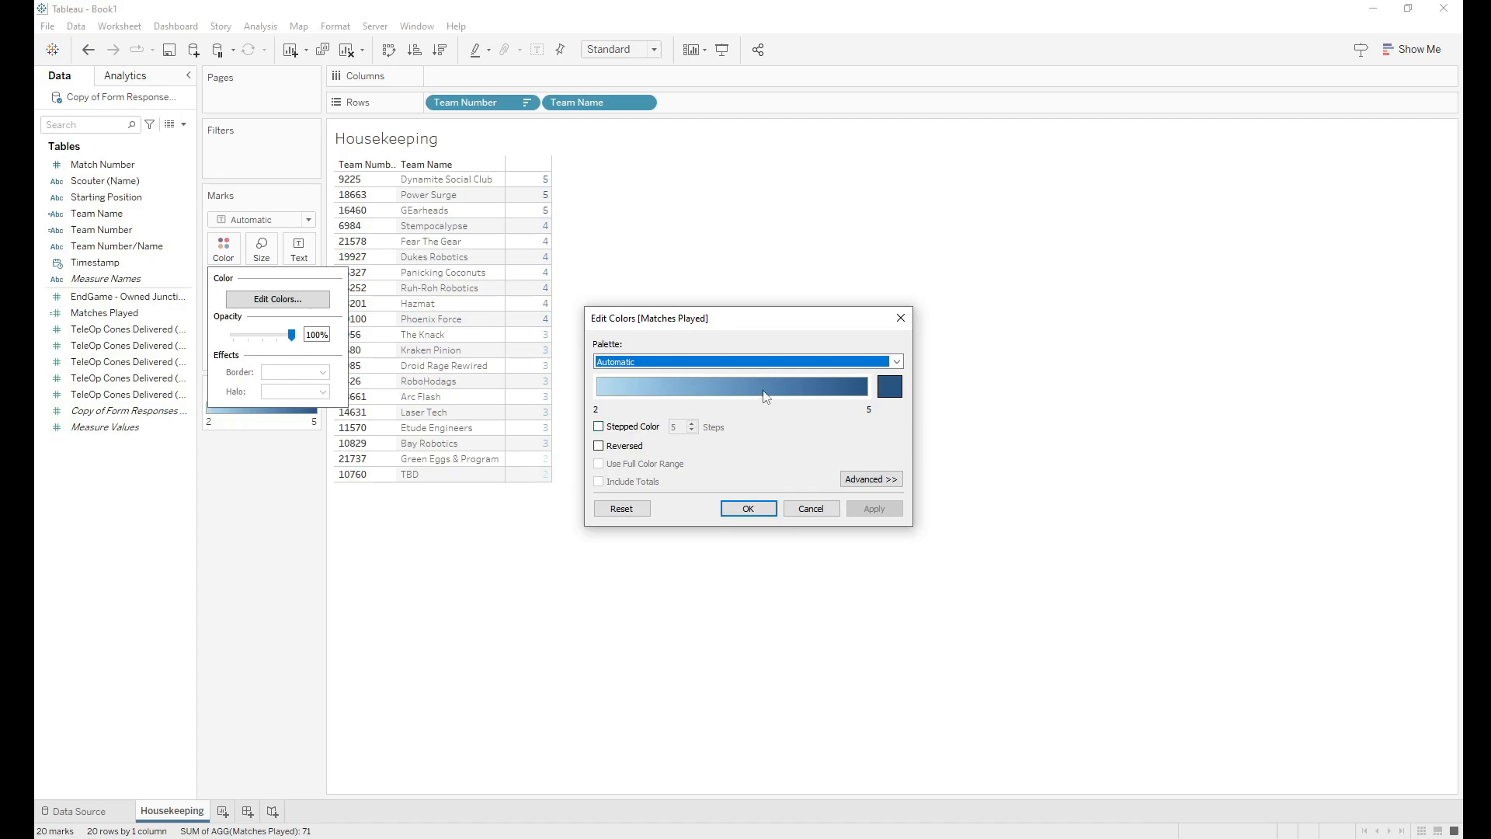
left_click(788, 363)
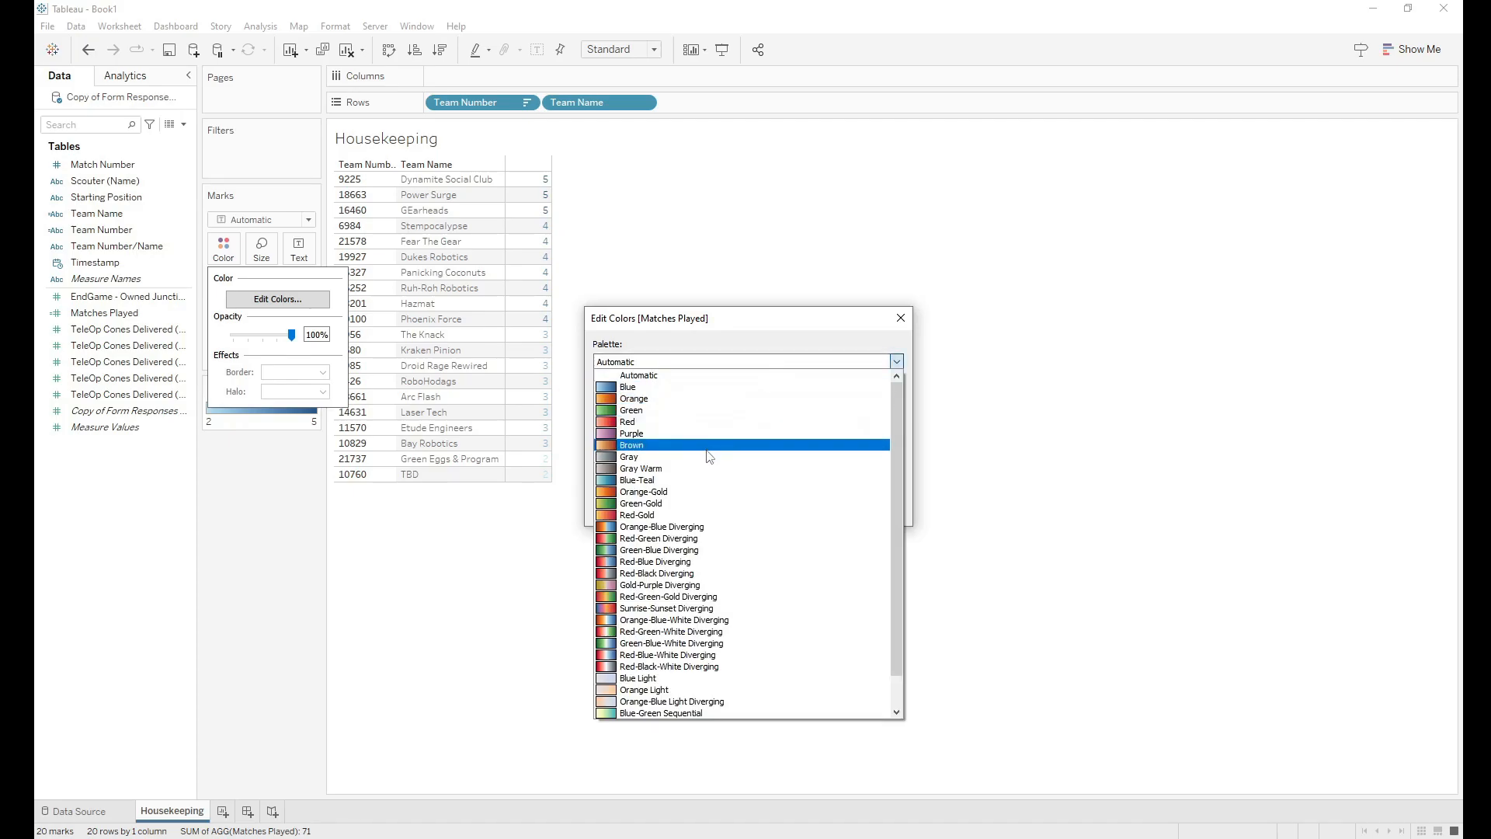
left_click(703, 492)
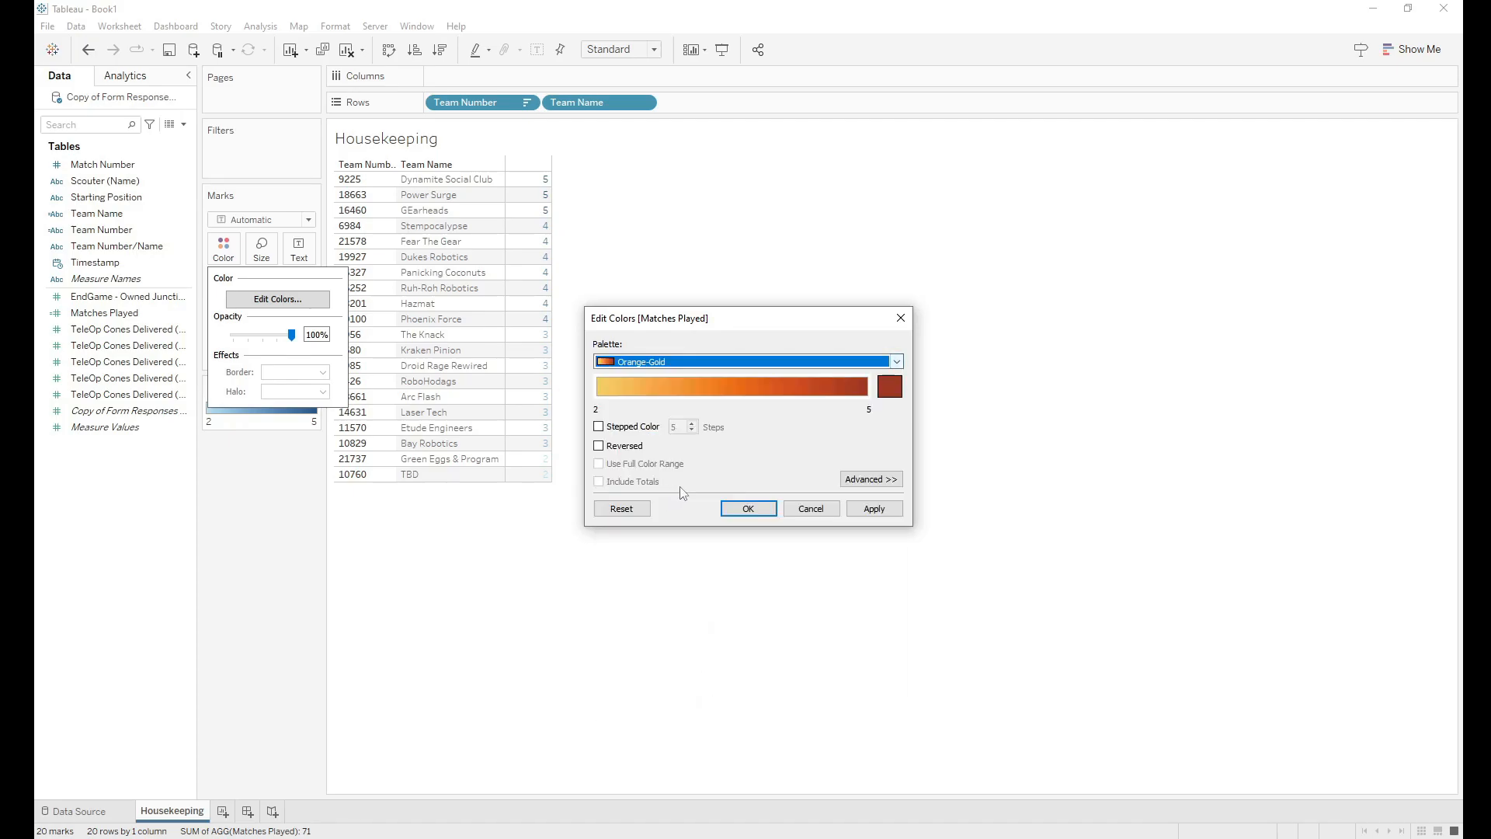
left_click(739, 510)
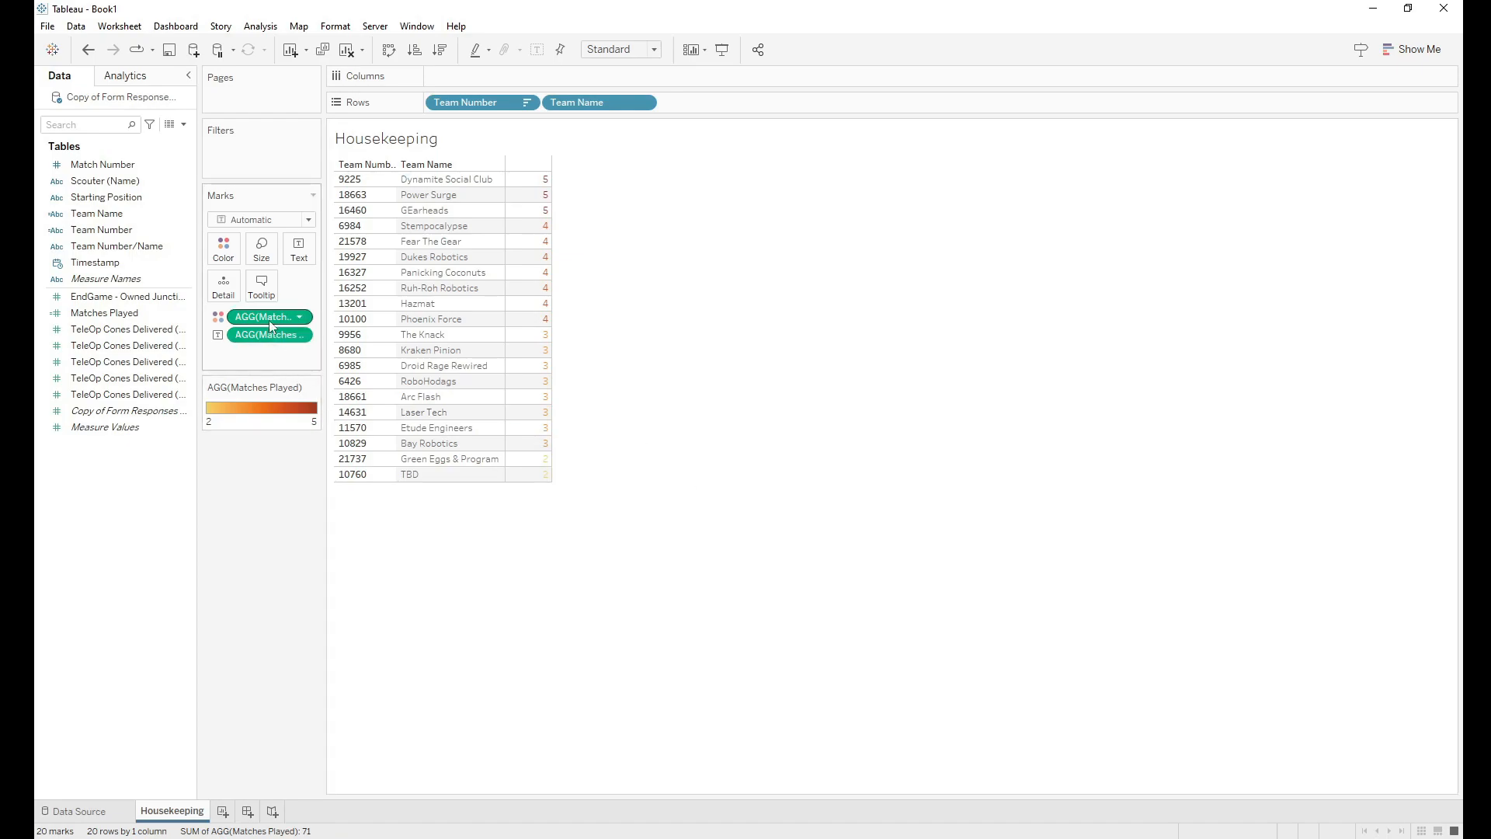
Step: Undo the palette, shading, sort and row changes to restore the scouter breakdown
left_click(87, 50)
left_click(85, 51)
left_click(86, 51)
left_click(85, 50)
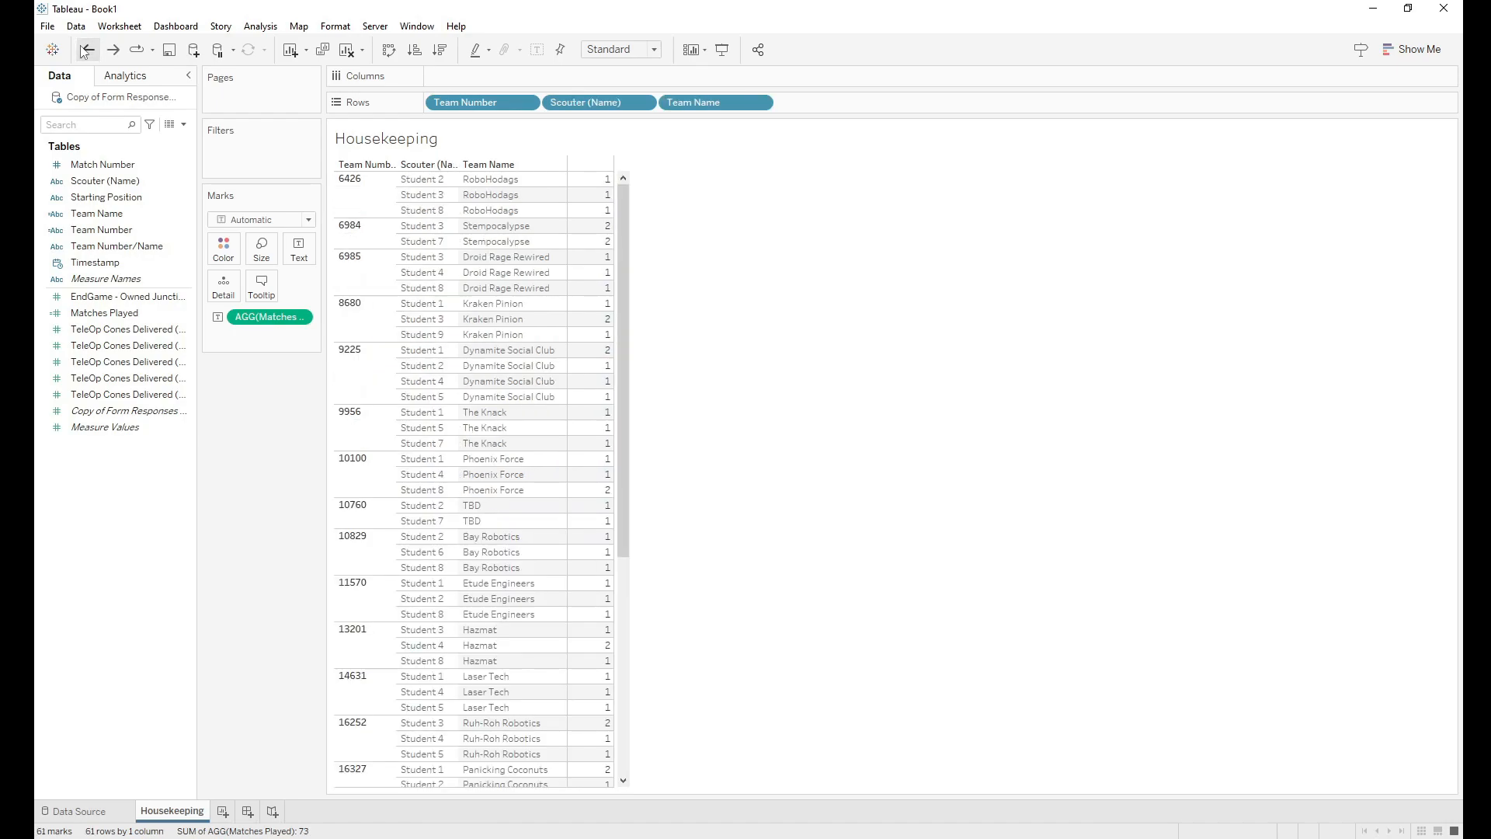
left_click(85, 51)
Step: Remove Matches Played from Marks, put Match Number first on Rows, and drop Team Number
left_click_drag(268, 317, 138, 487)
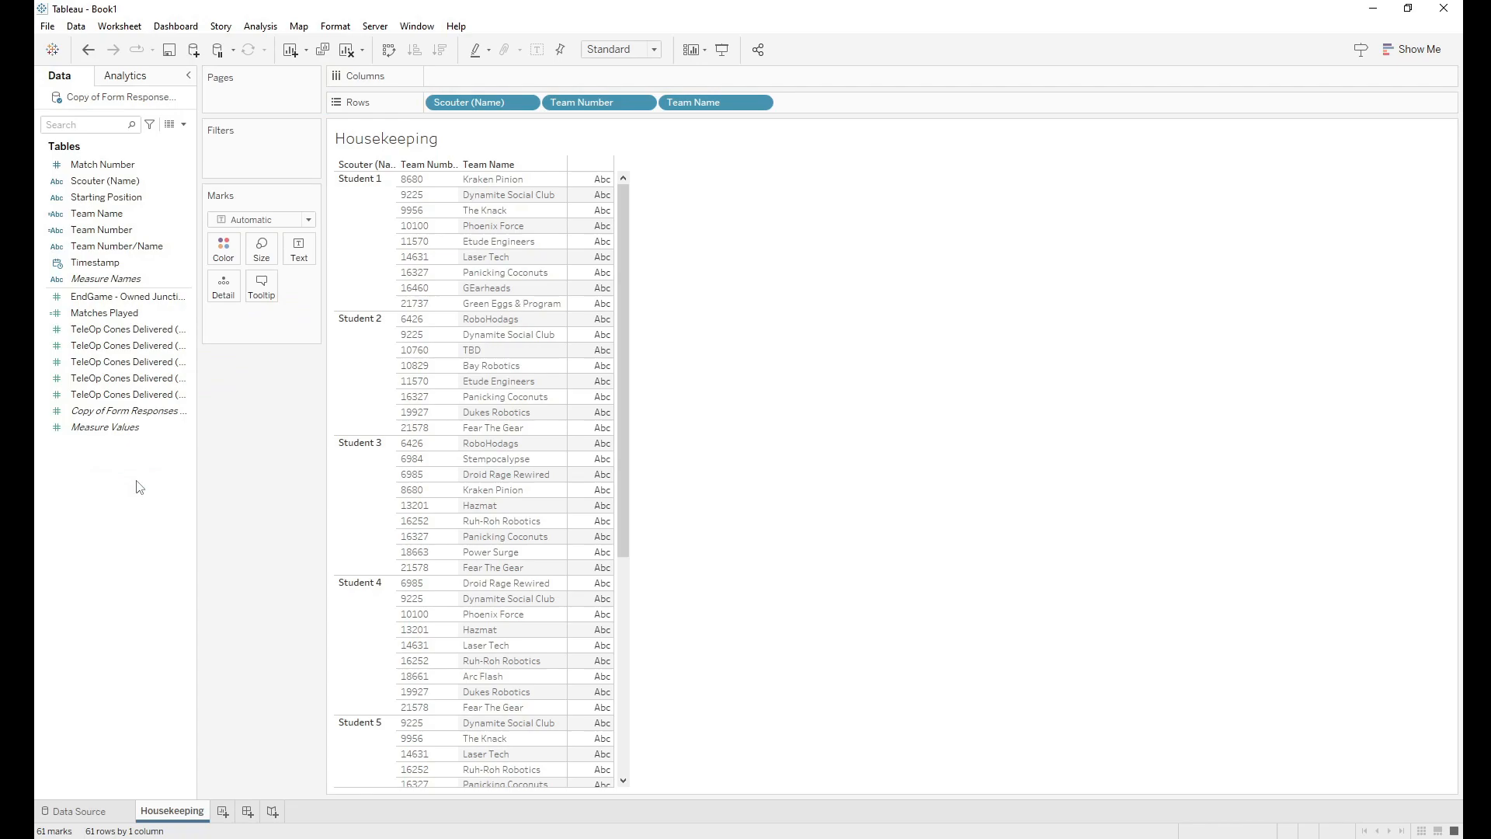
left_click_drag(101, 164, 425, 104)
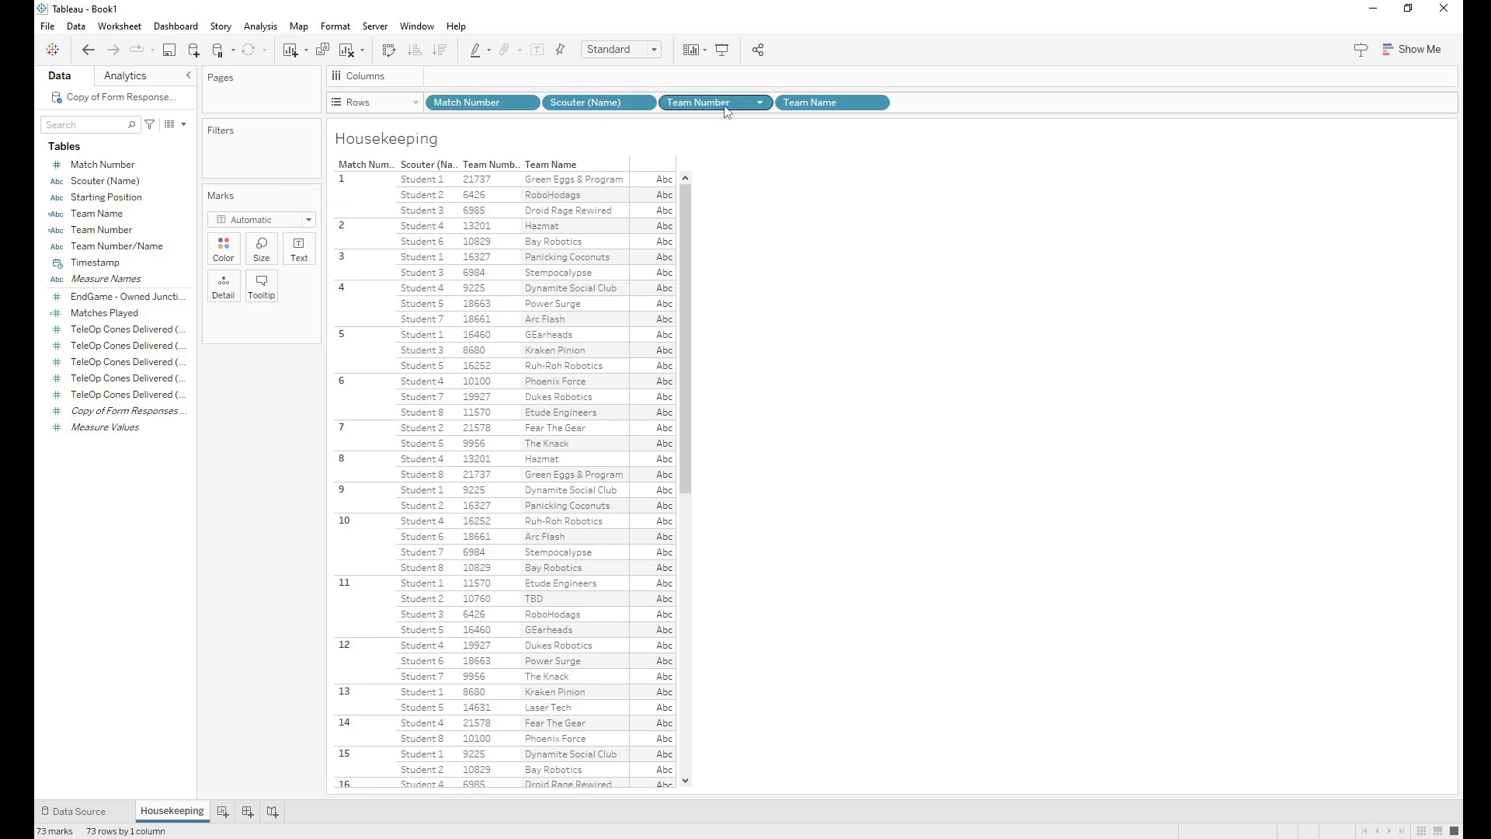
left_click_drag(726, 108, 122, 496)
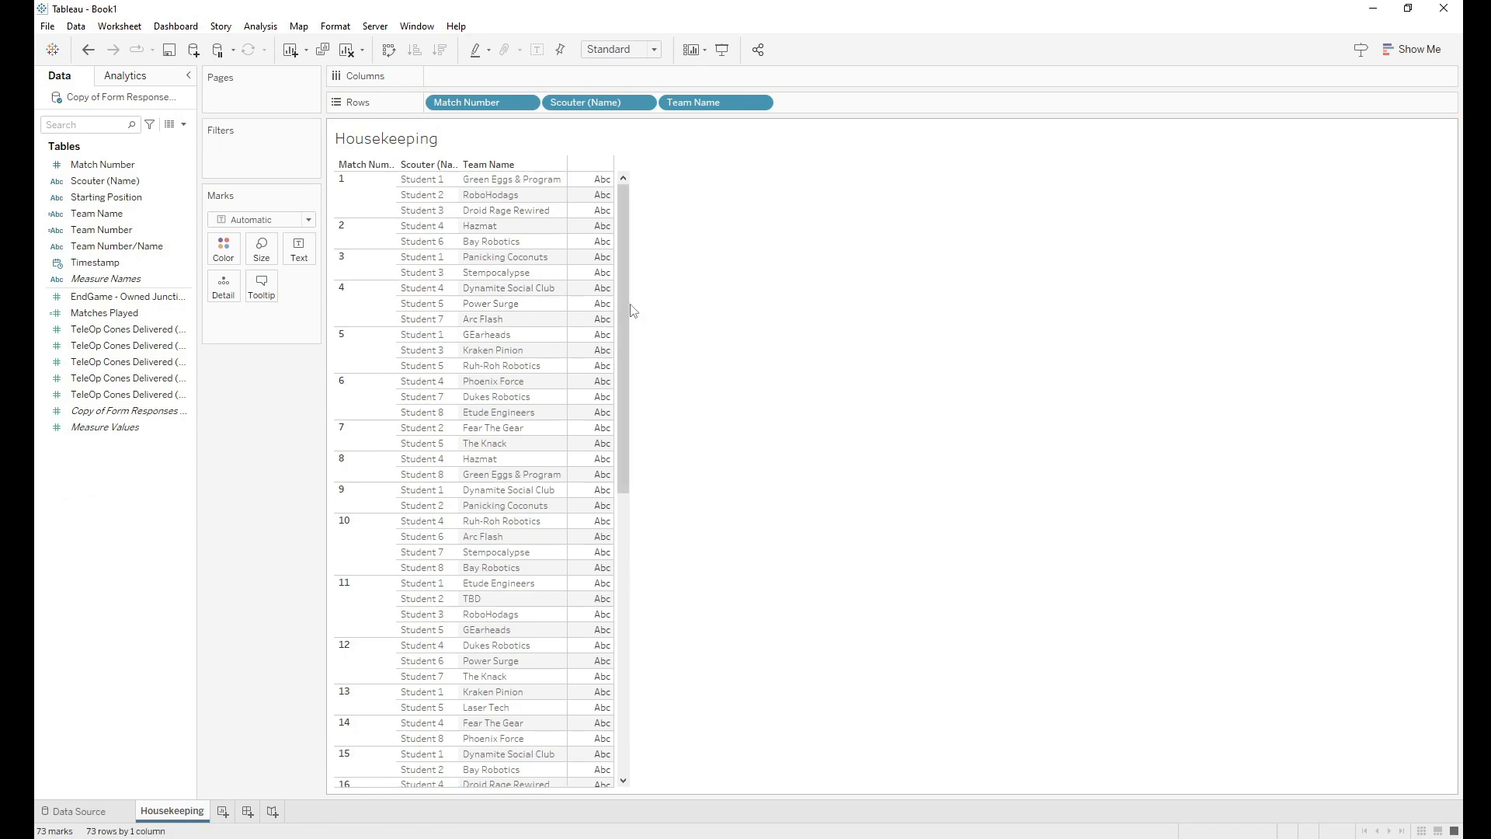
mouse_move(623, 240)
left_mouse_down()
mouse_move(635, 540)
mouse_move(632, 240)
left_mouse_up()
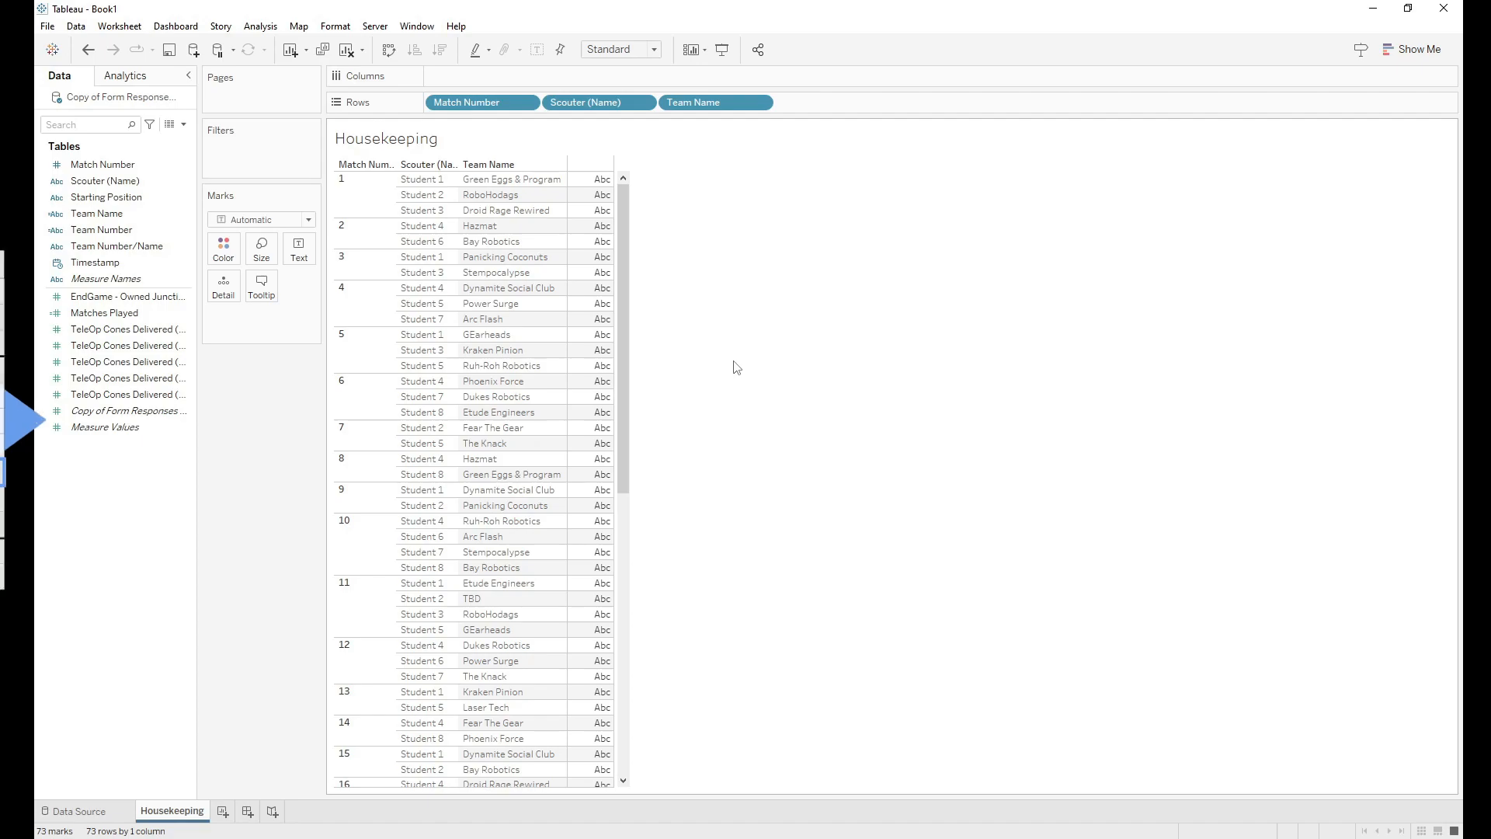
Step: Add a new worksheet and name it 'TeleOP - Points'
left_click(223, 811)
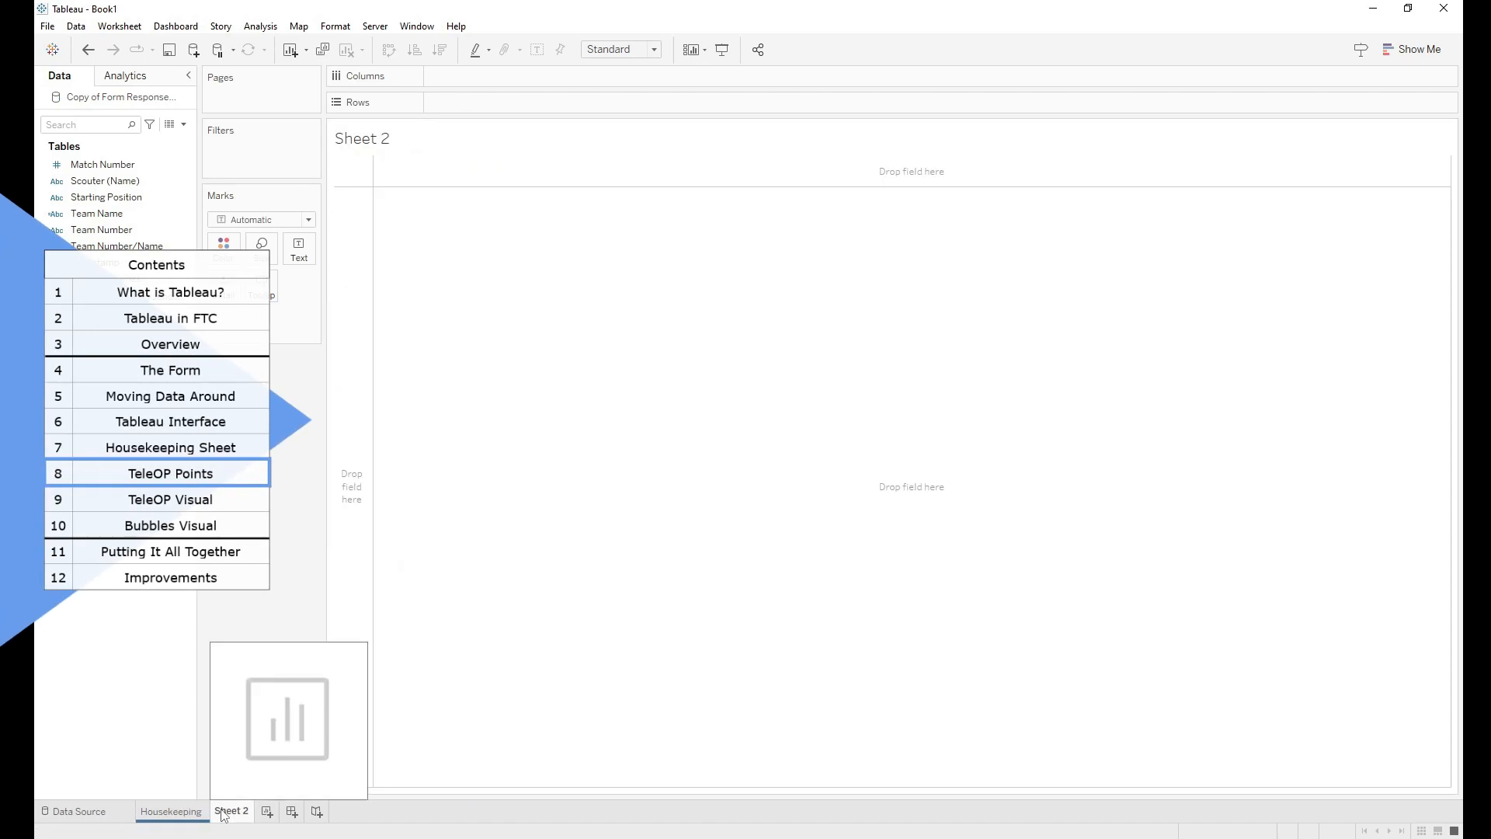
right_click(223, 812)
double_click(222, 810)
key("BackSpace")
type("TeleOP -PO")
key("BackSpace")
key("BackSpace")
type("Points")
key("Return")
Step: Colour the TeleOP - Points sheet tab red
right_click(231, 811)
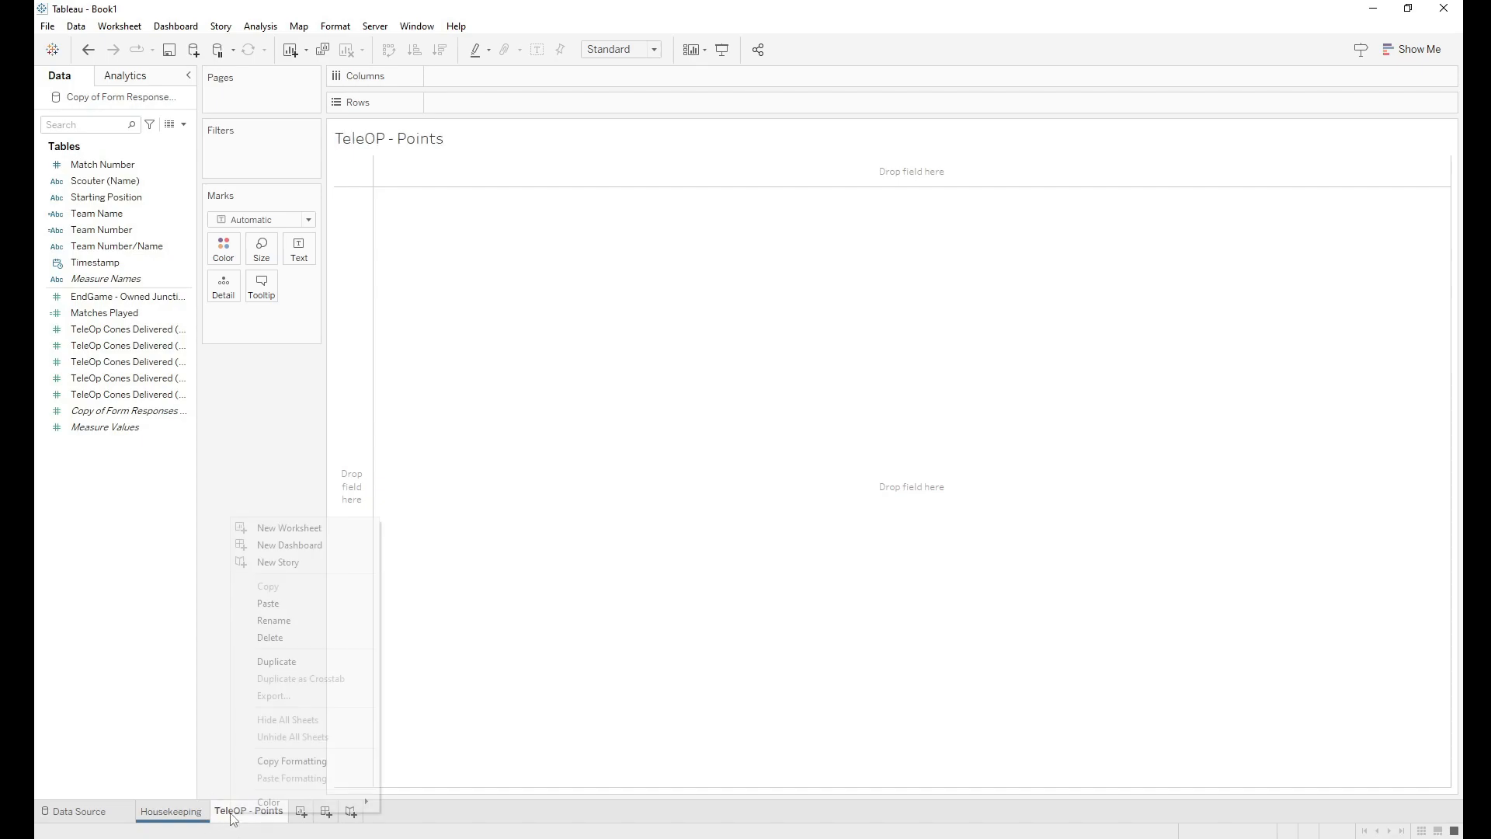
mouse_move(296, 798)
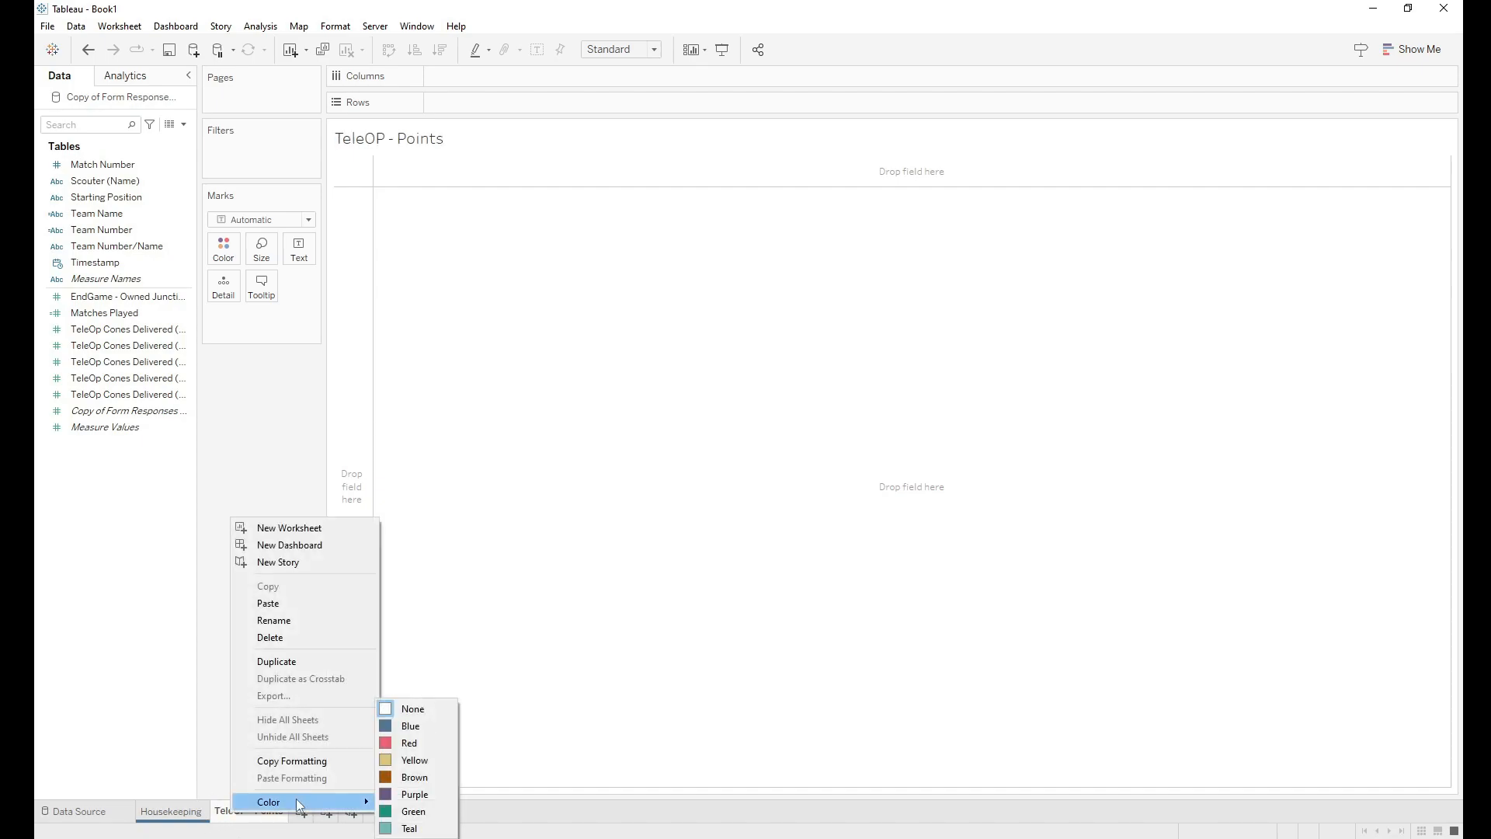
left_click(401, 746)
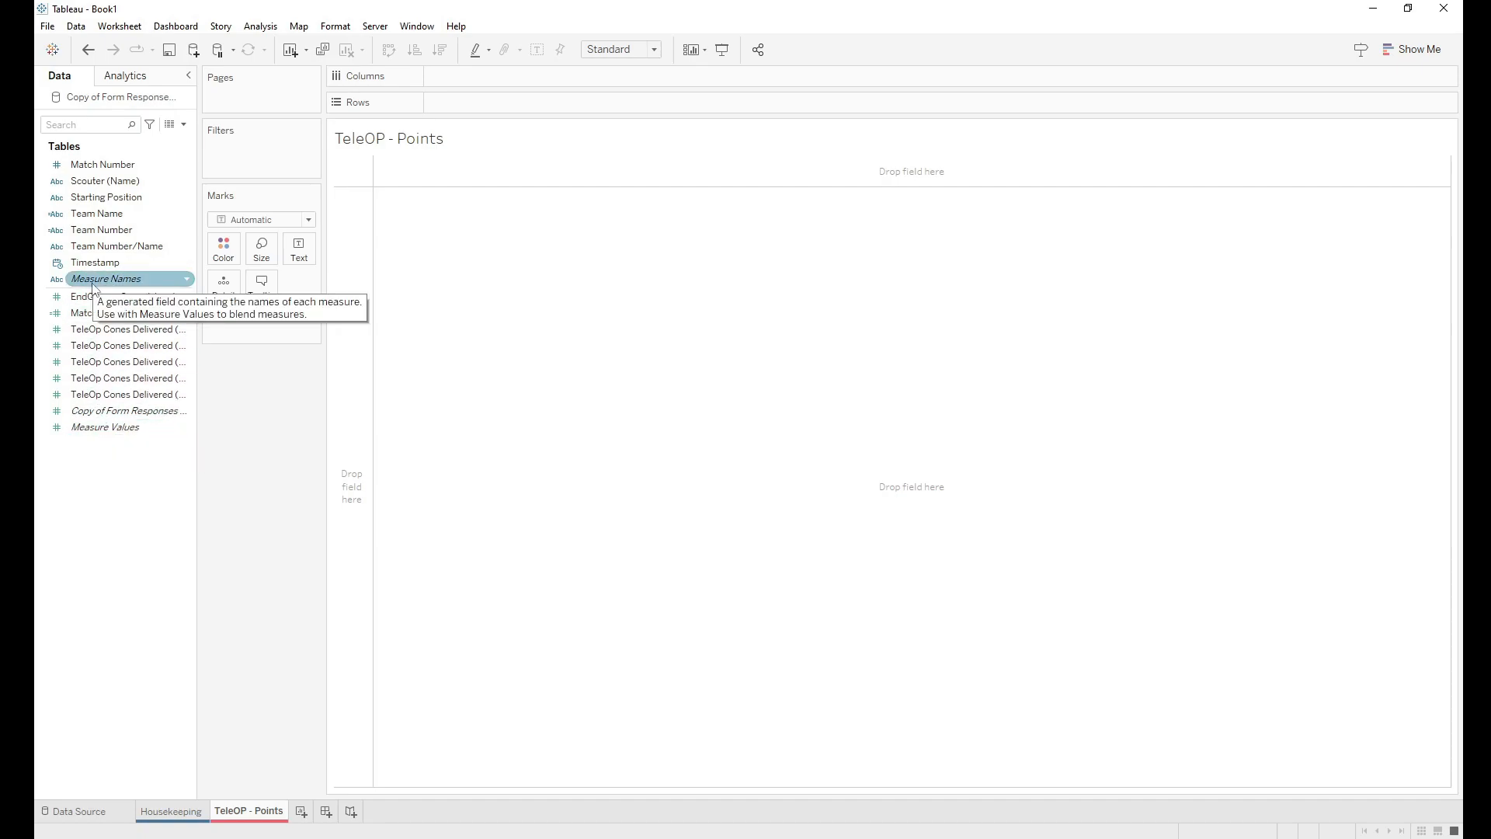
Step: Filter Measure Names to the five TeleOp cone counts: Ground, High, Low, Medium and Terminal
left_click_drag(106, 291, 237, 158)
left_click(682, 469)
left_click(602, 360)
left_click(602, 346)
left_click(604, 375)
left_click(602, 374)
left_click(602, 388)
left_click(602, 402)
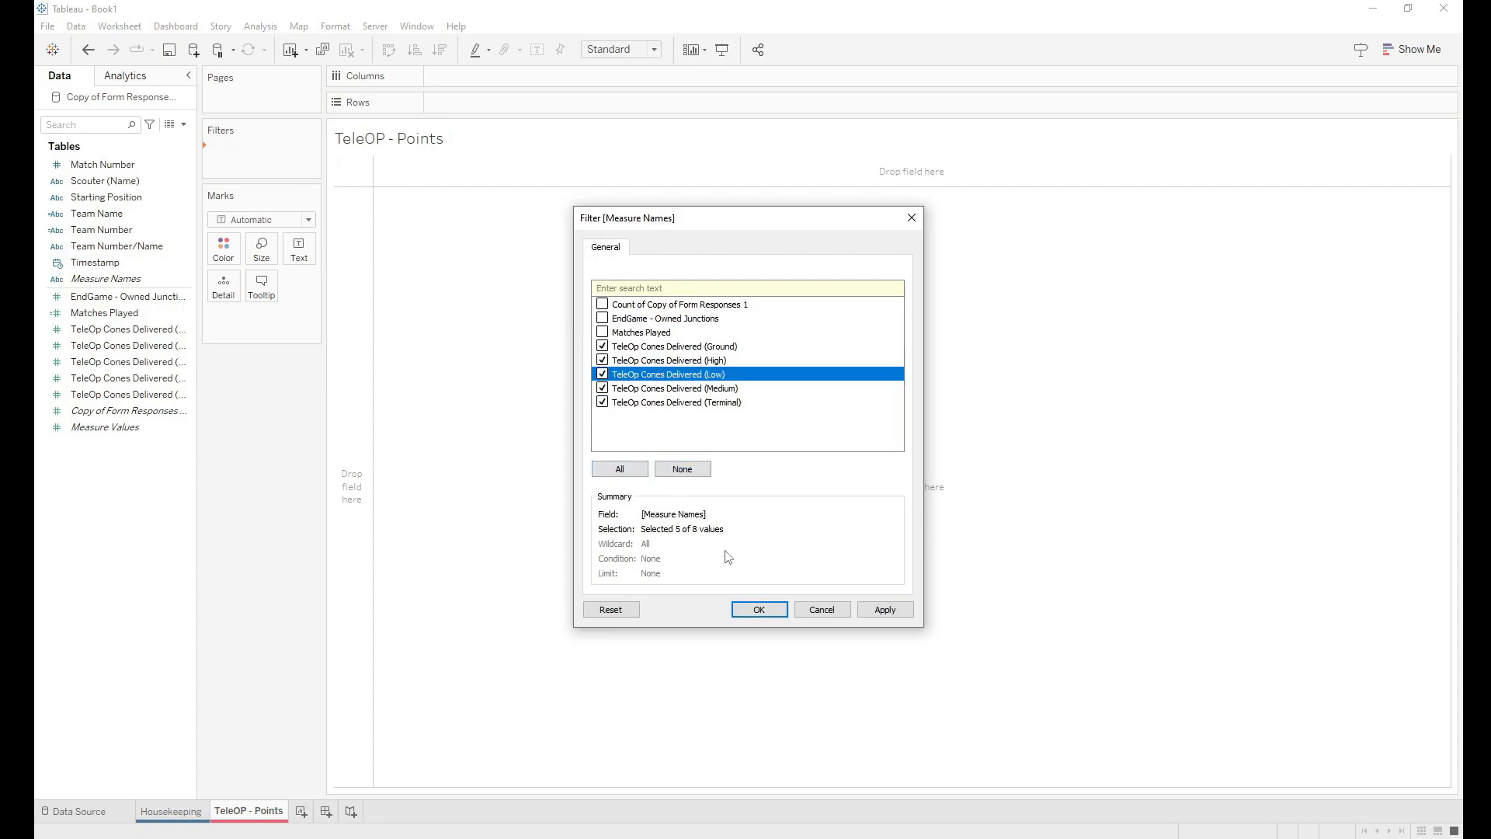
left_click(759, 610)
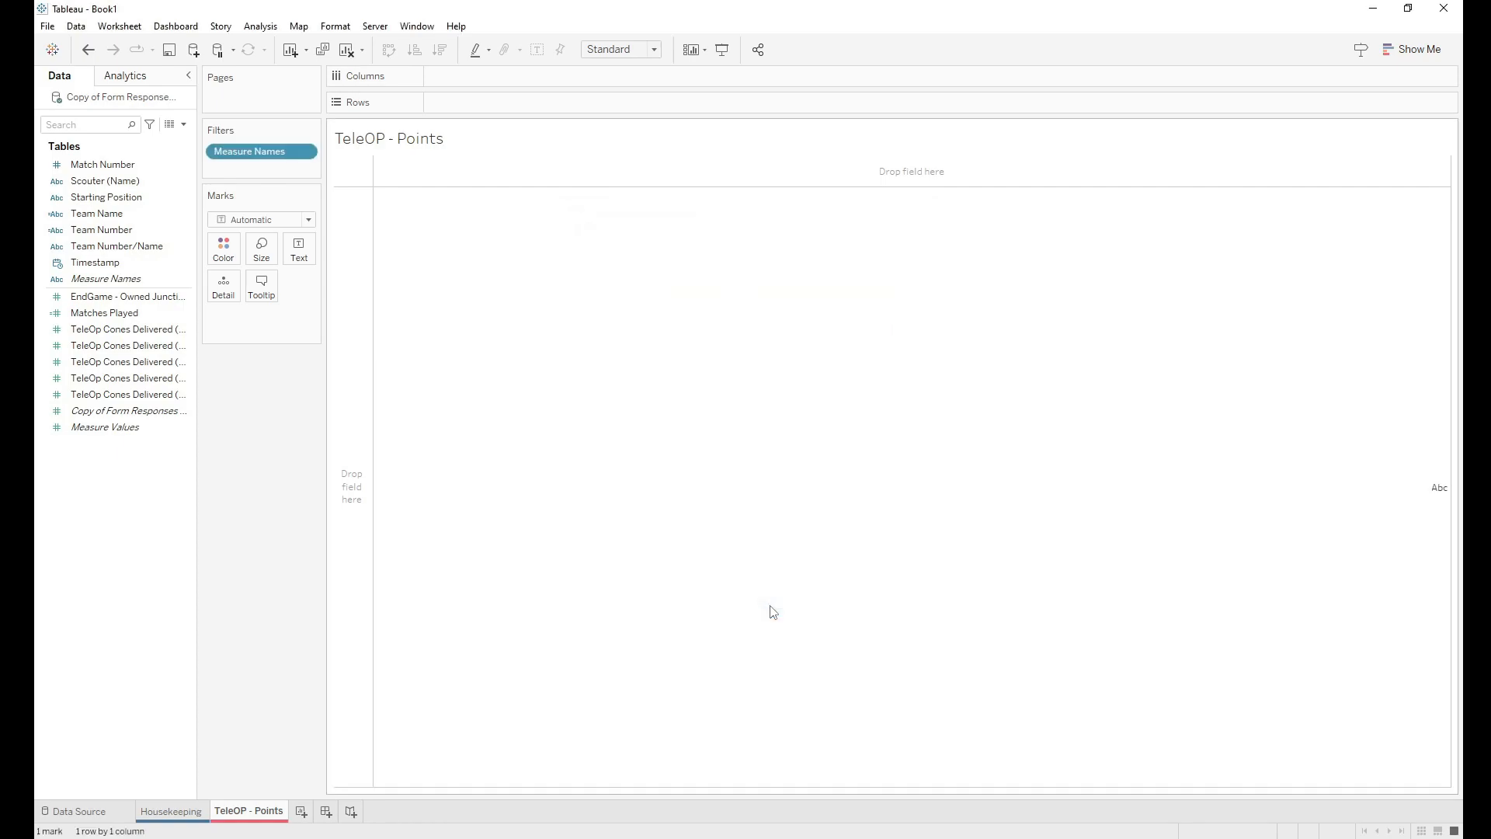
Step: Show Measure Values as text, with Match Number and Team Name on Rows and Measure Names on Columns
left_click_drag(118, 432, 300, 249)
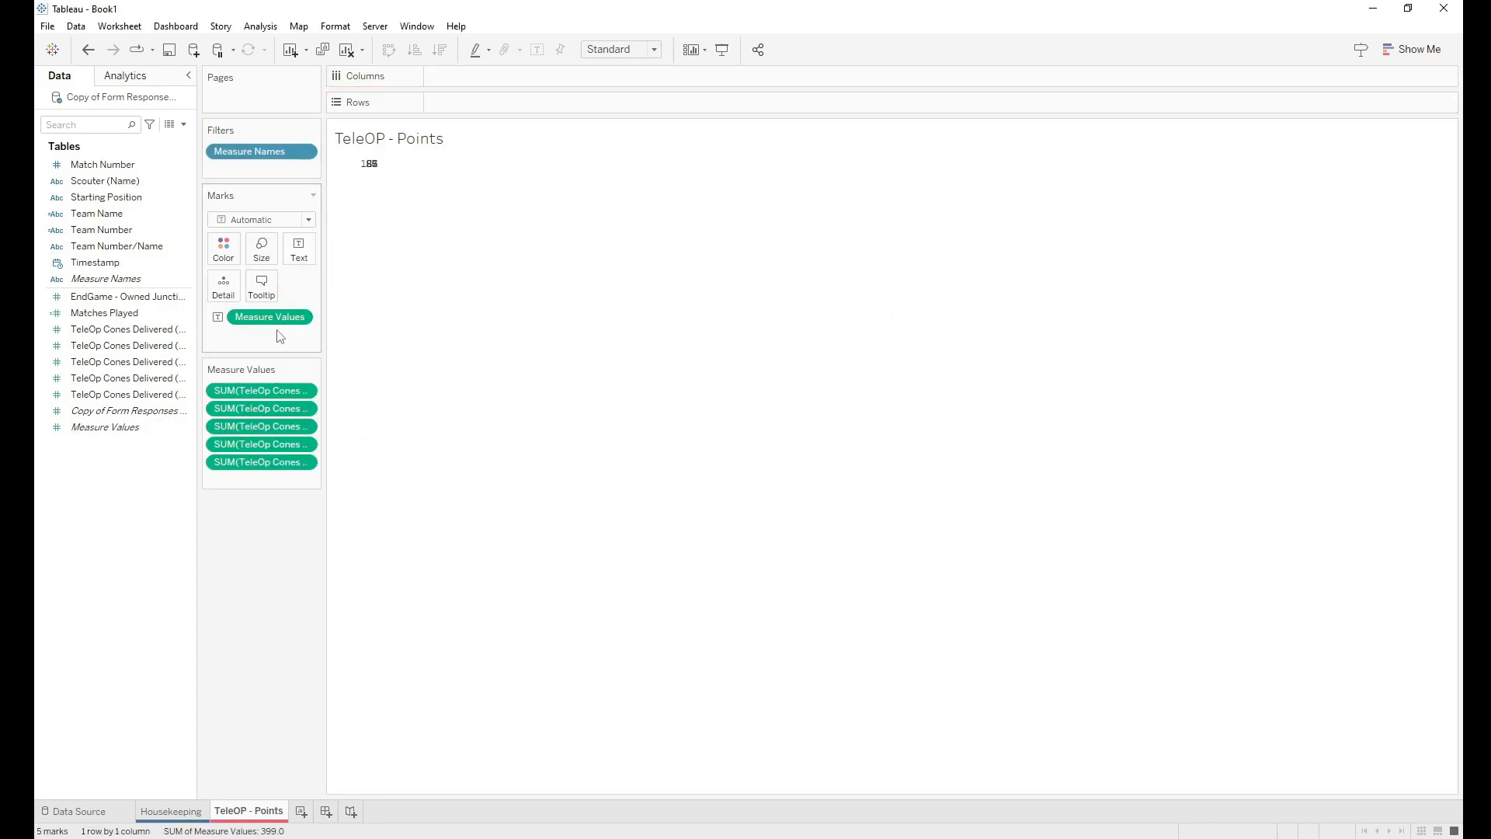
mouse_move(368, 171)
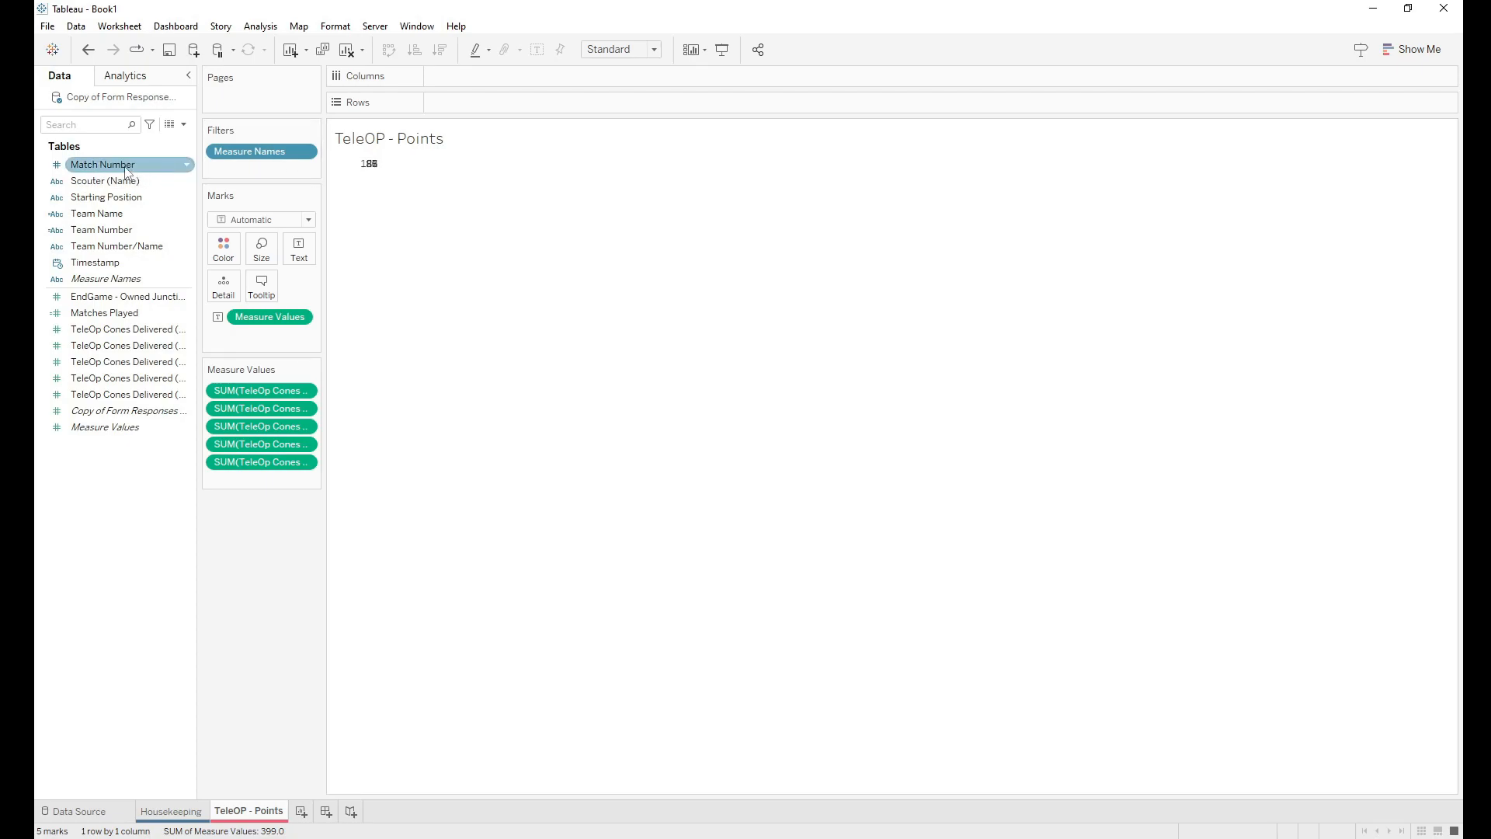
left_click_drag(121, 223, 497, 107)
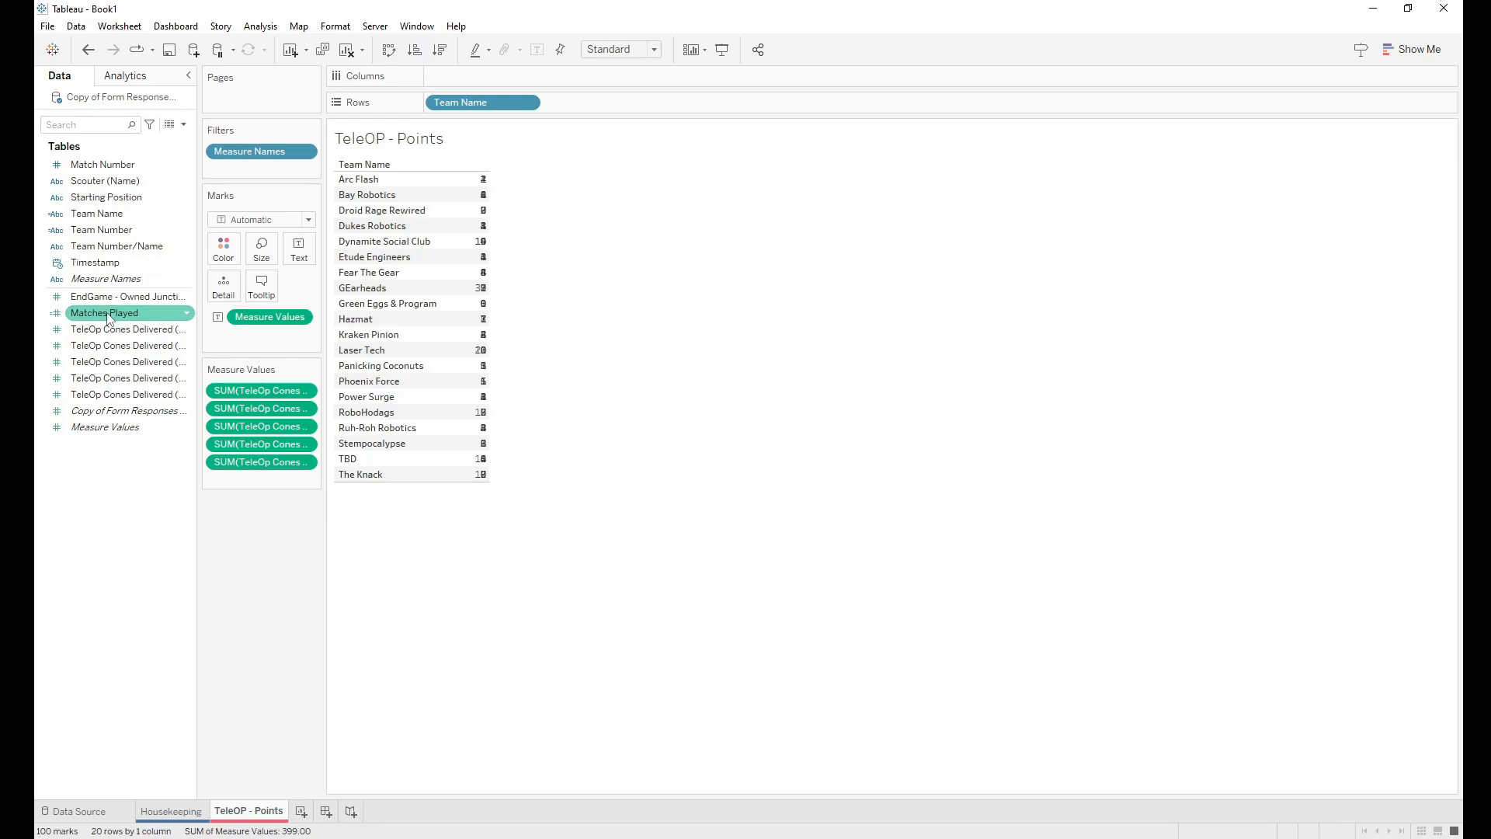
left_click_drag(102, 164, 428, 106)
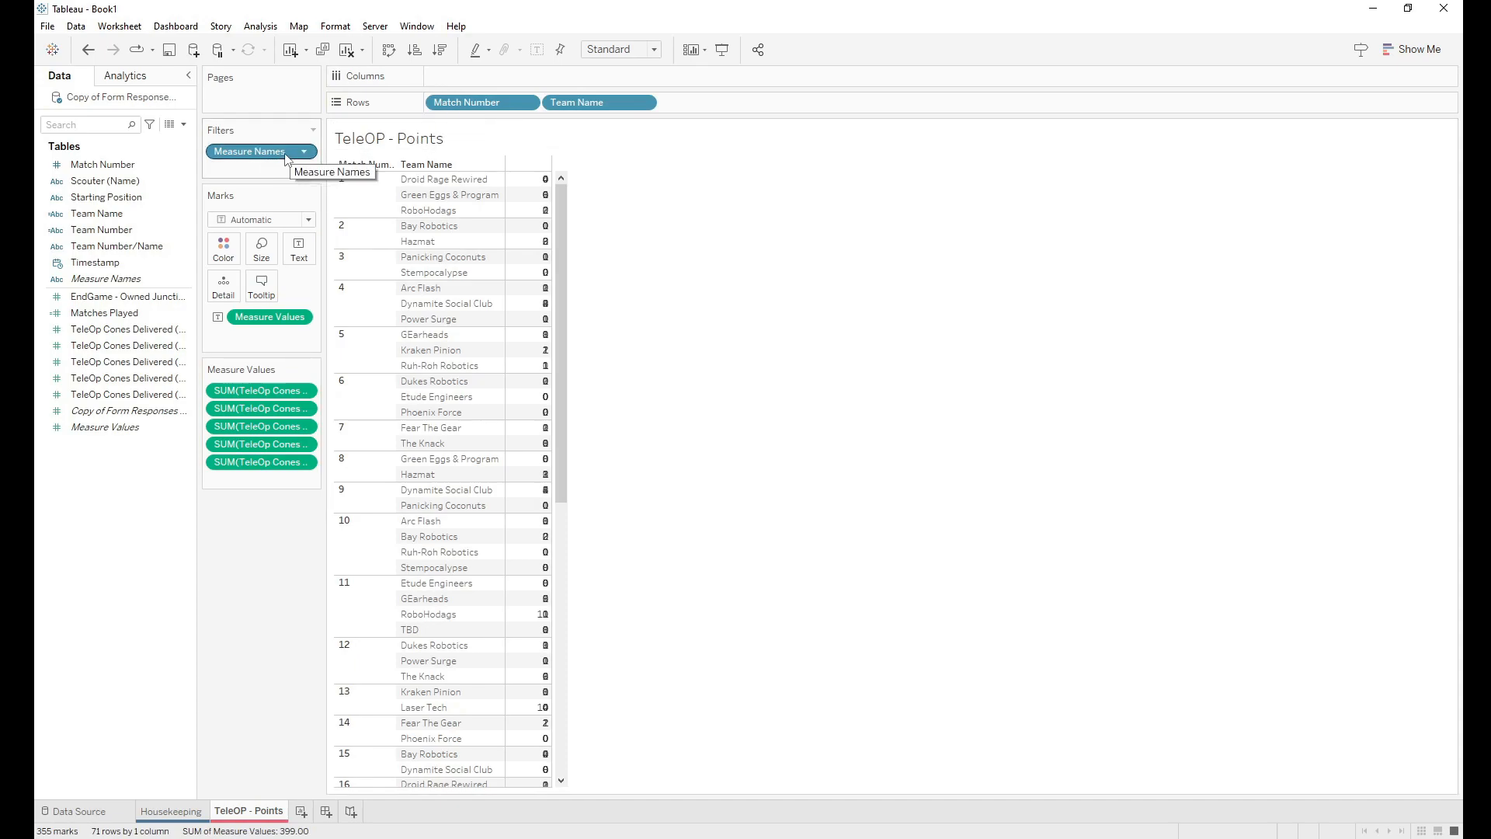
left_click_drag(106, 278, 495, 78)
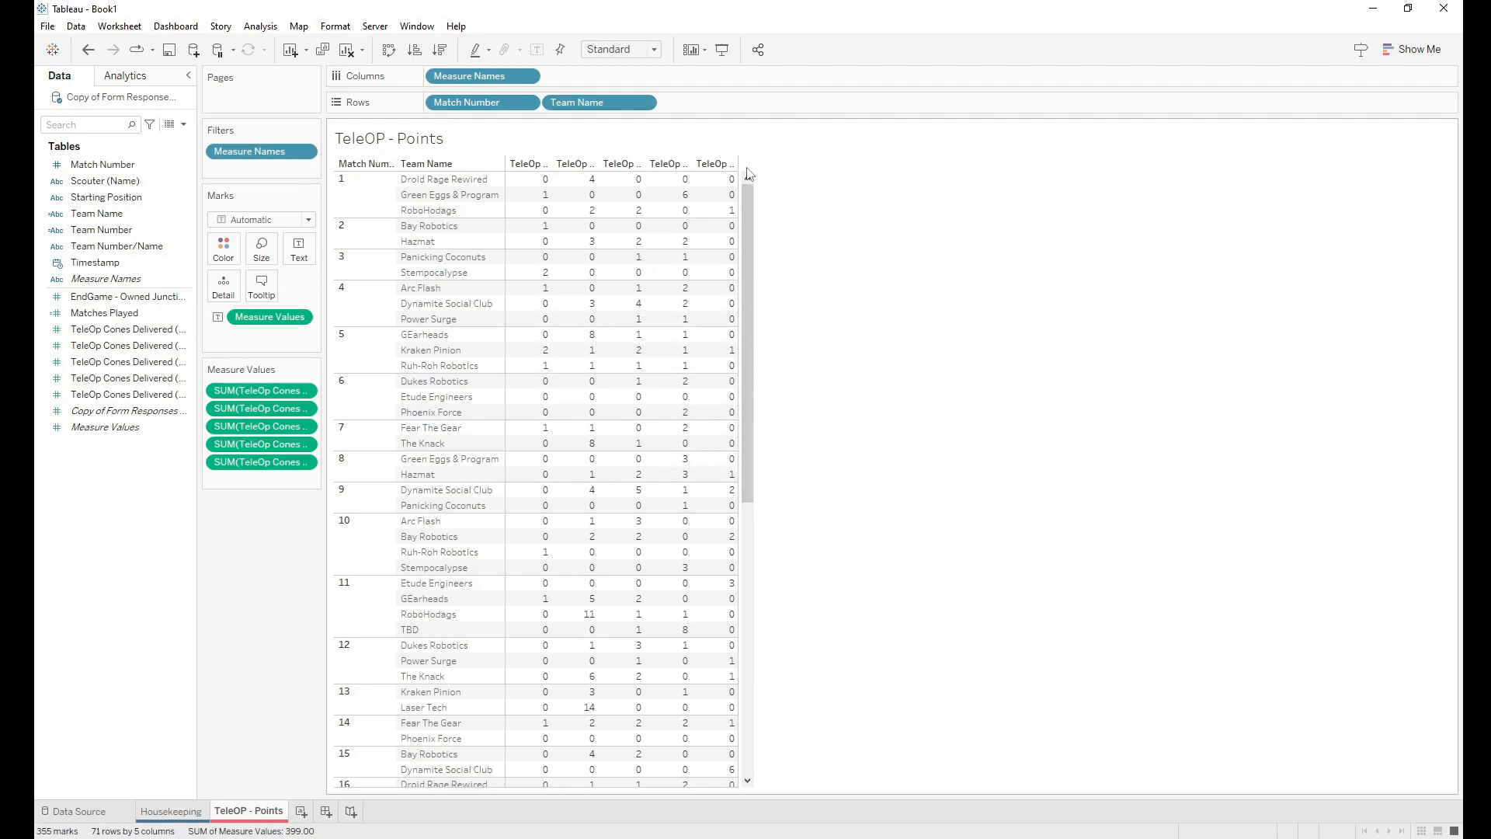
left_click_drag(736, 165, 769, 171)
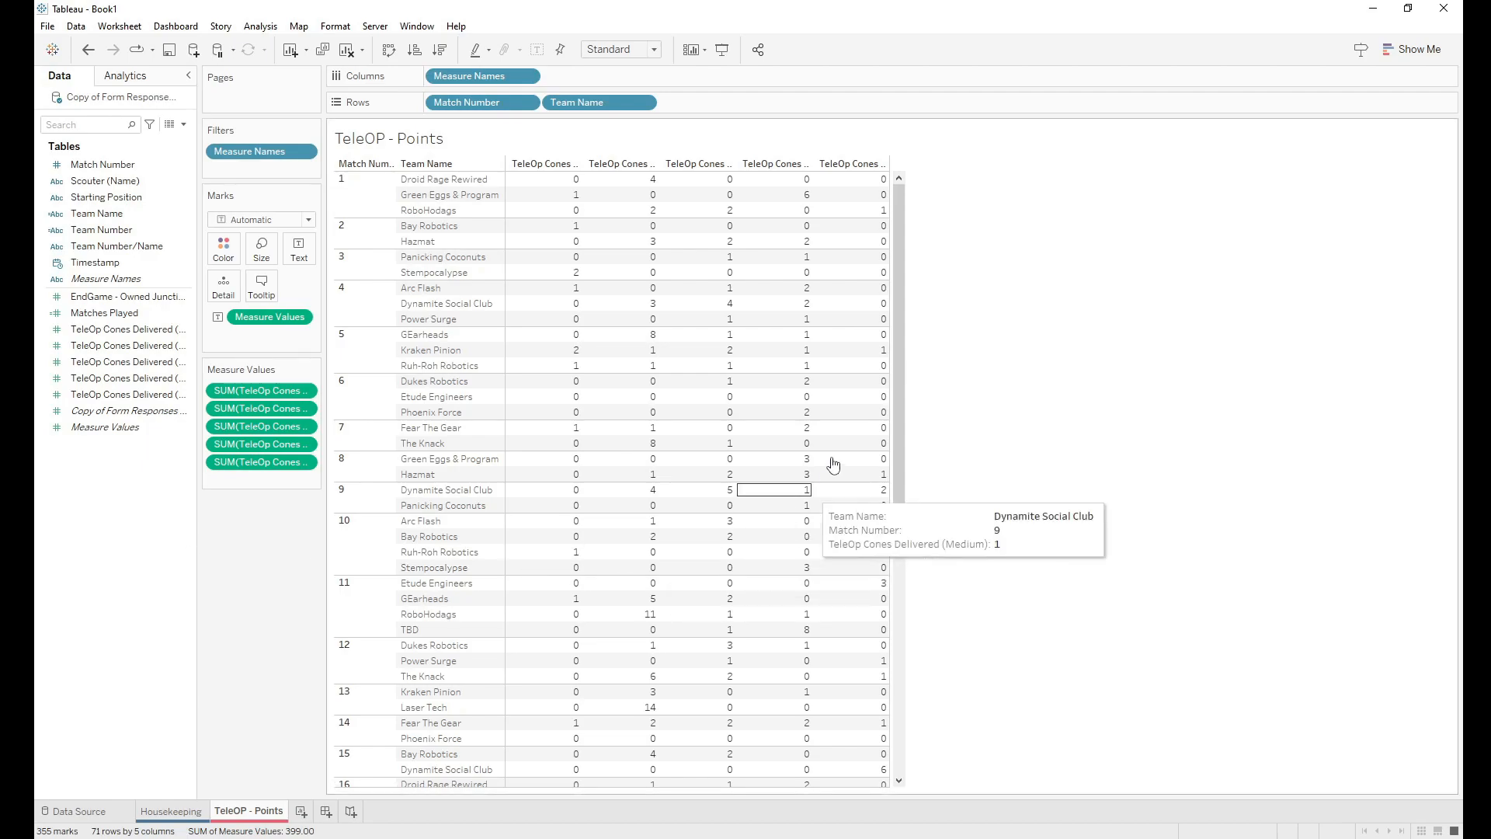
mouse_move(621, 423)
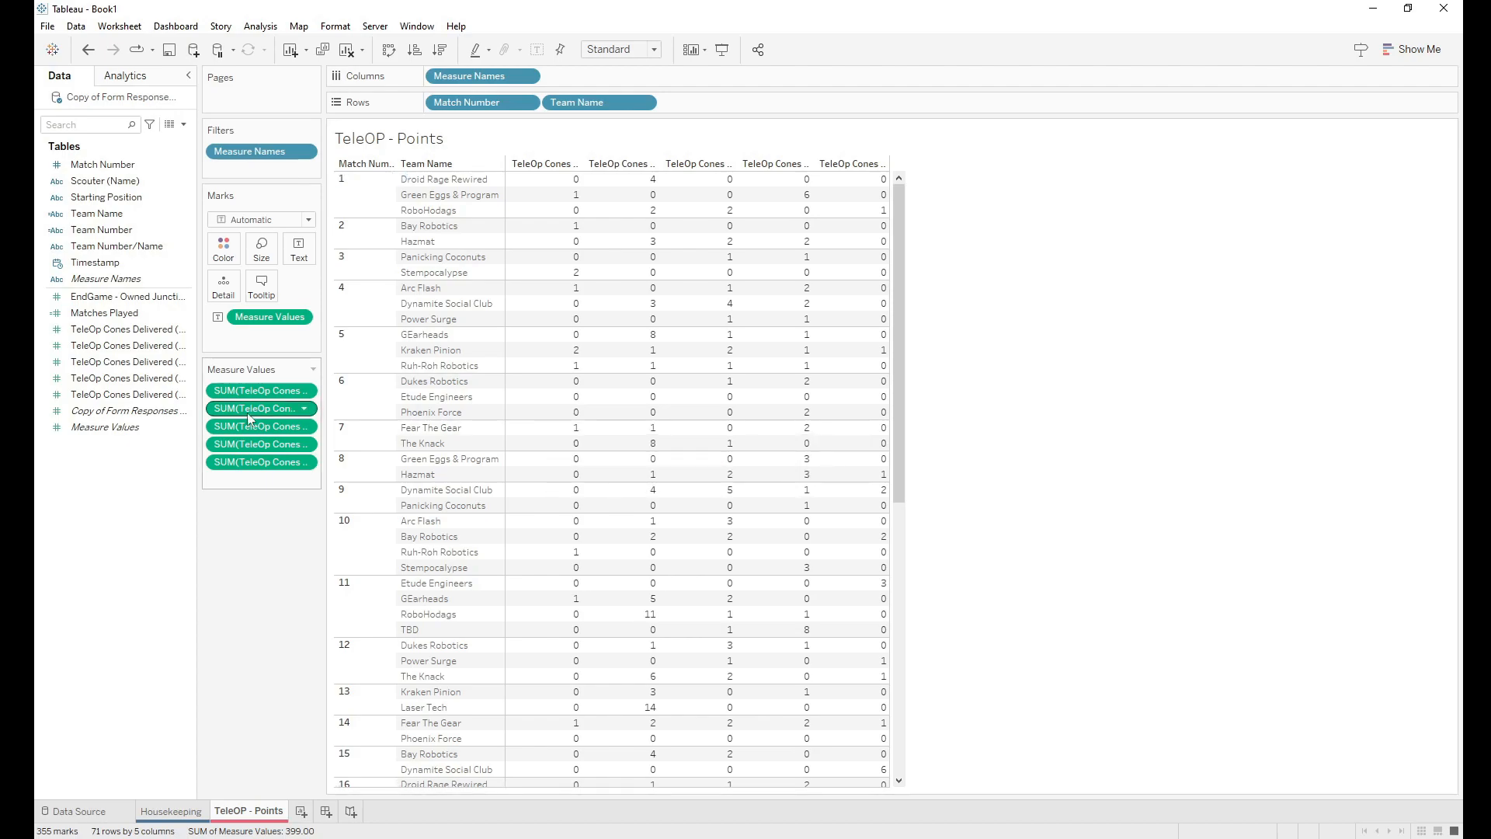
Step: Create a new calculated field from TeleOp Cones Delivered named 'Total Points - TeleOP'
left_click(124, 330)
right_click(125, 337)
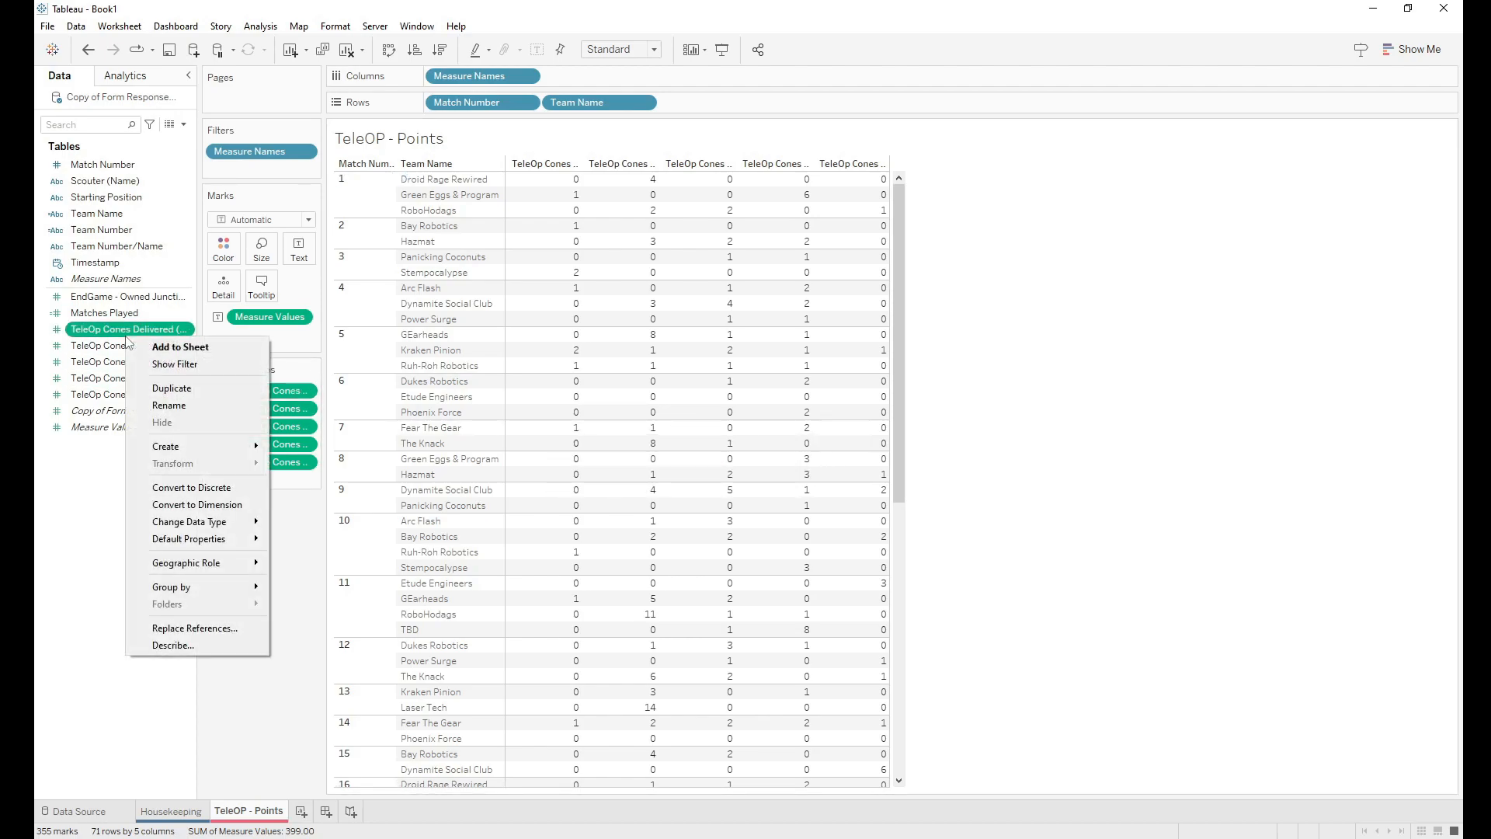
mouse_move(183, 445)
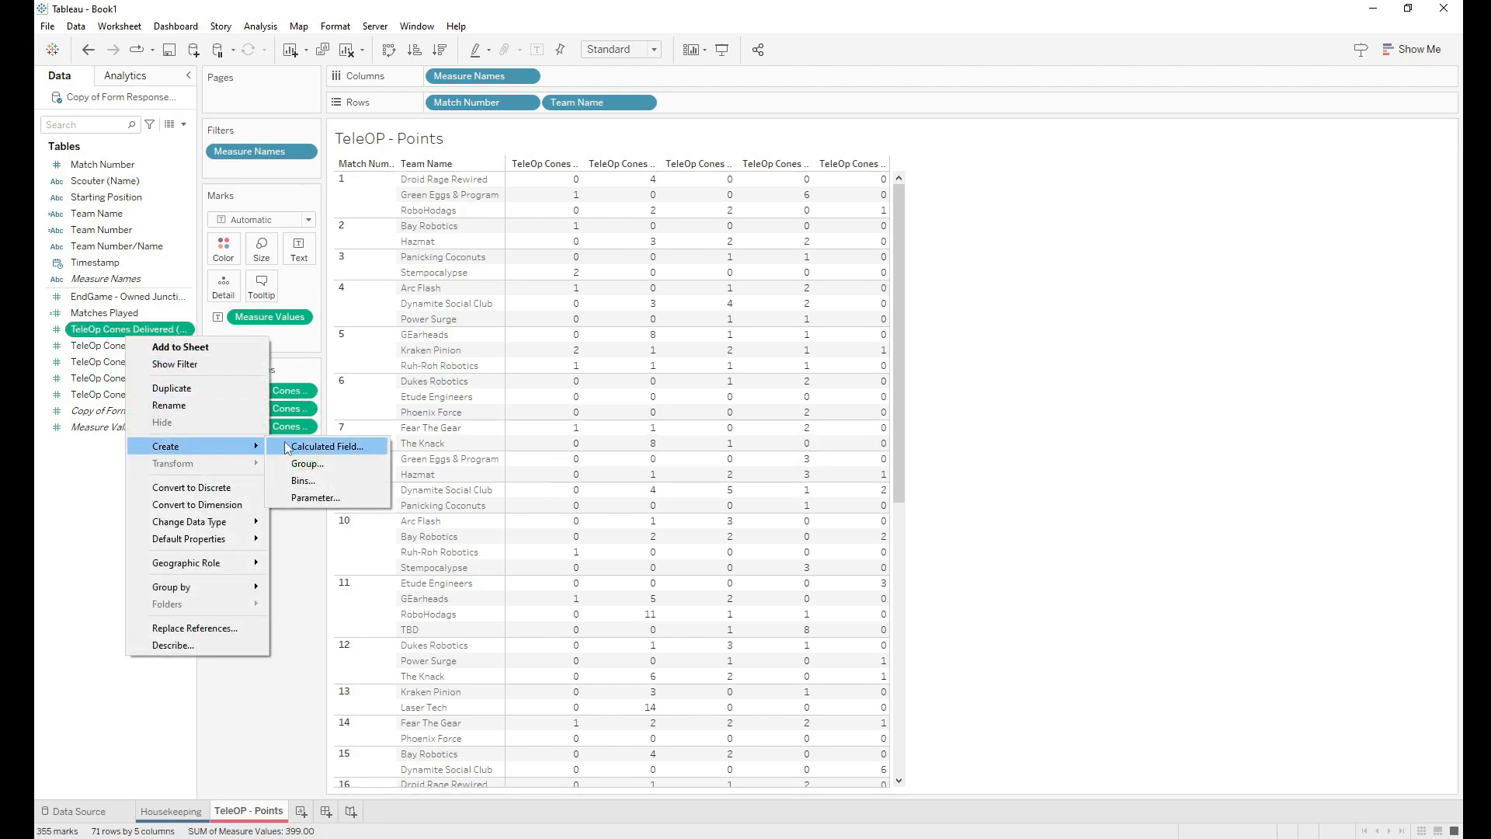
left_click(326, 447)
key("BackSpace")
type("Total Points - TeleOP")
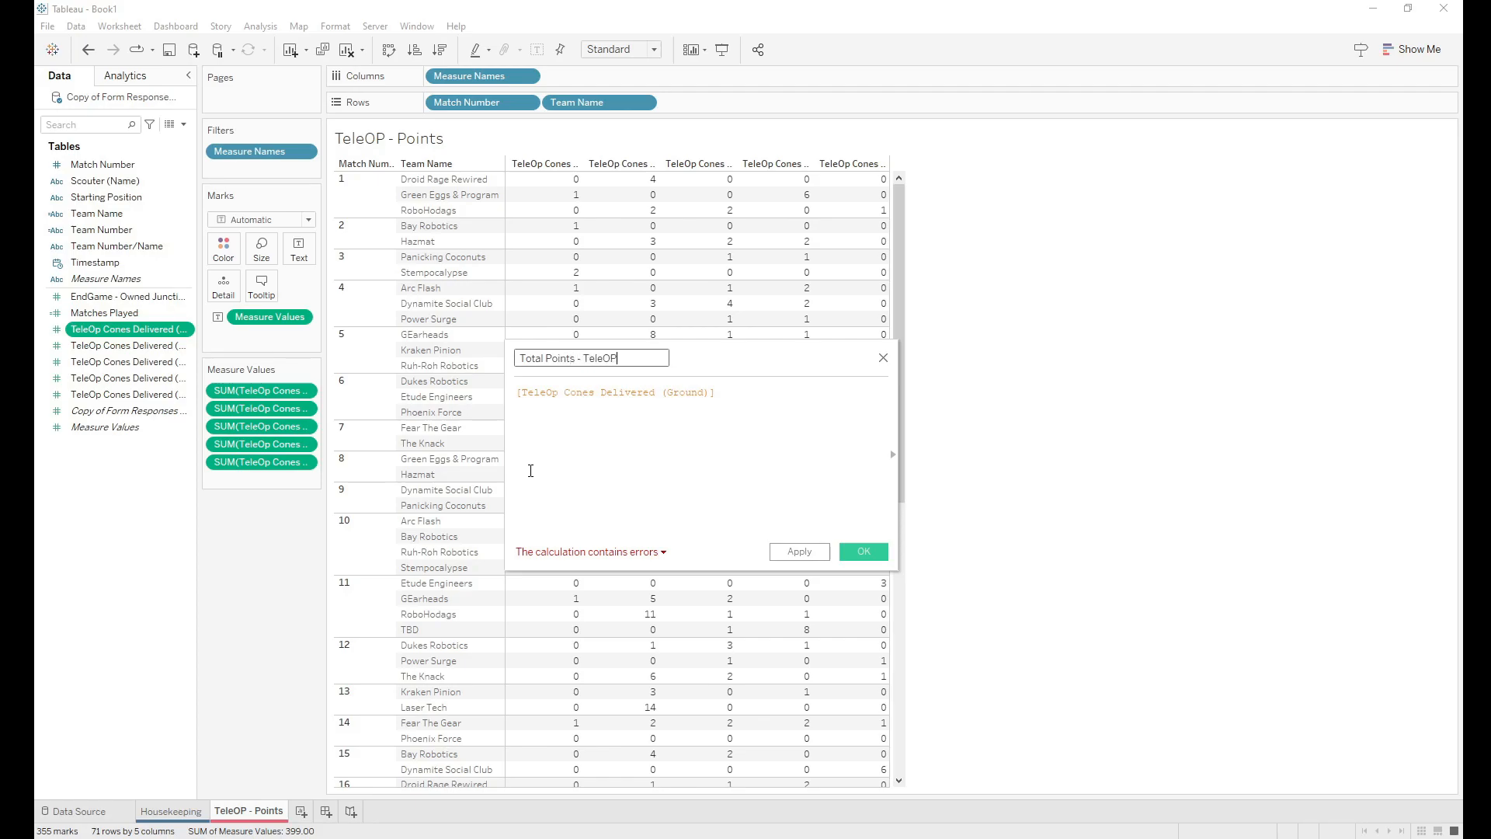
key("Tab")
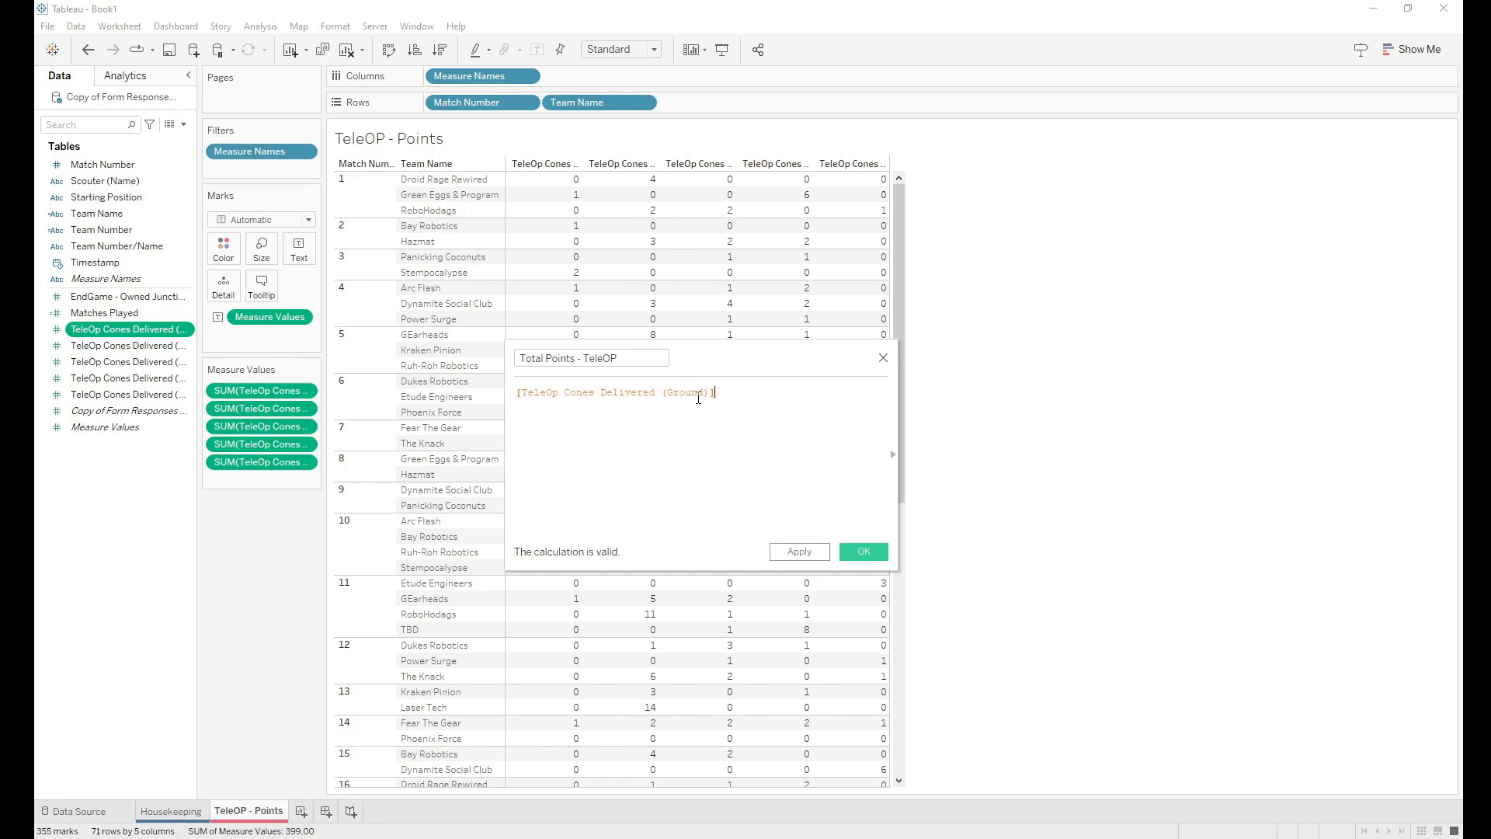
Step: Enter the formula's first terms: Ground cones ×2, plus Terminal cones, plus Low cones ×3
type("*2 +")
key("Return")
type("tel")
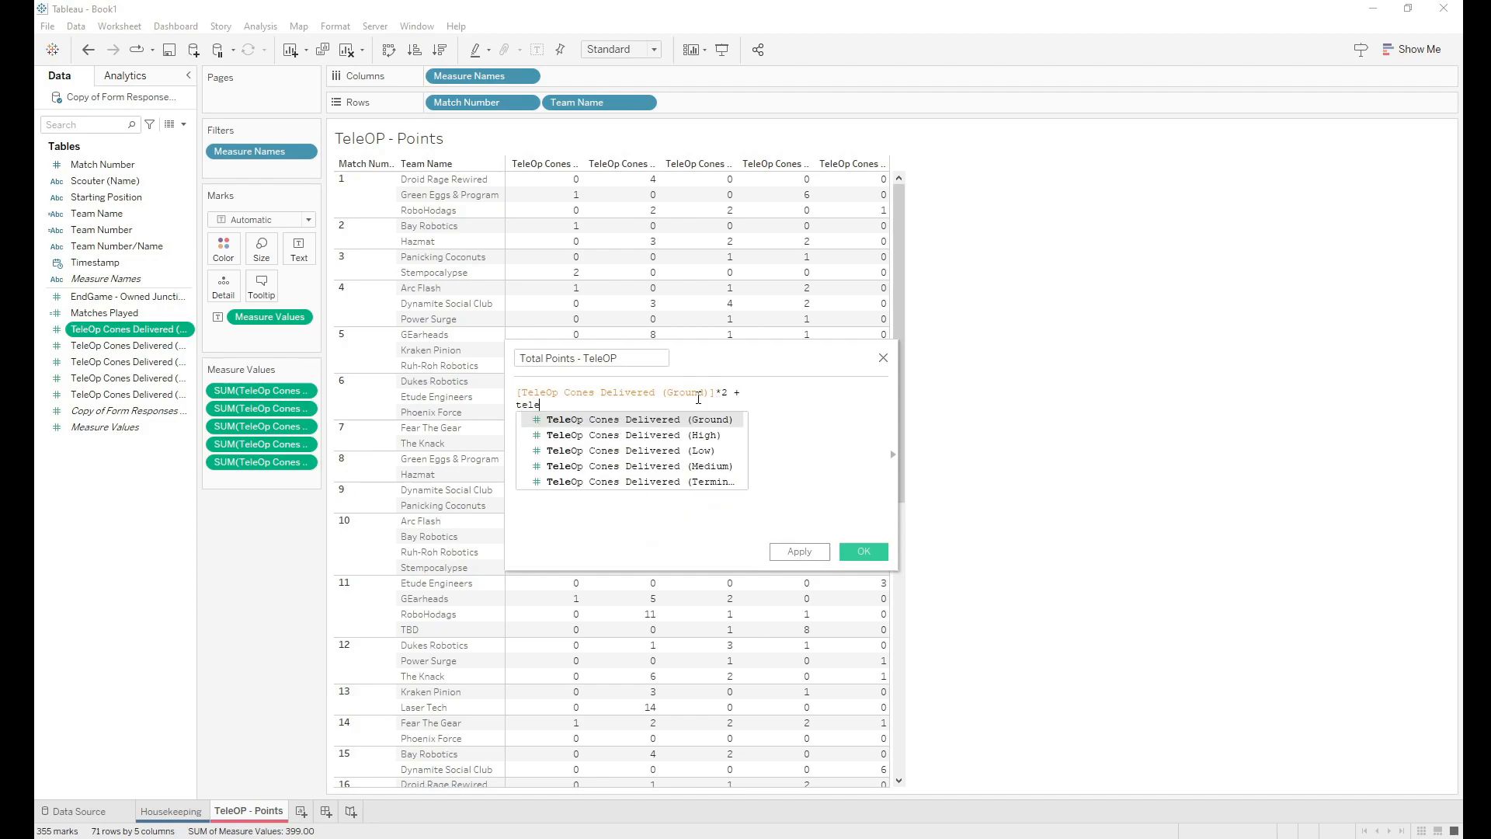
type("e")
left_click(722, 482)
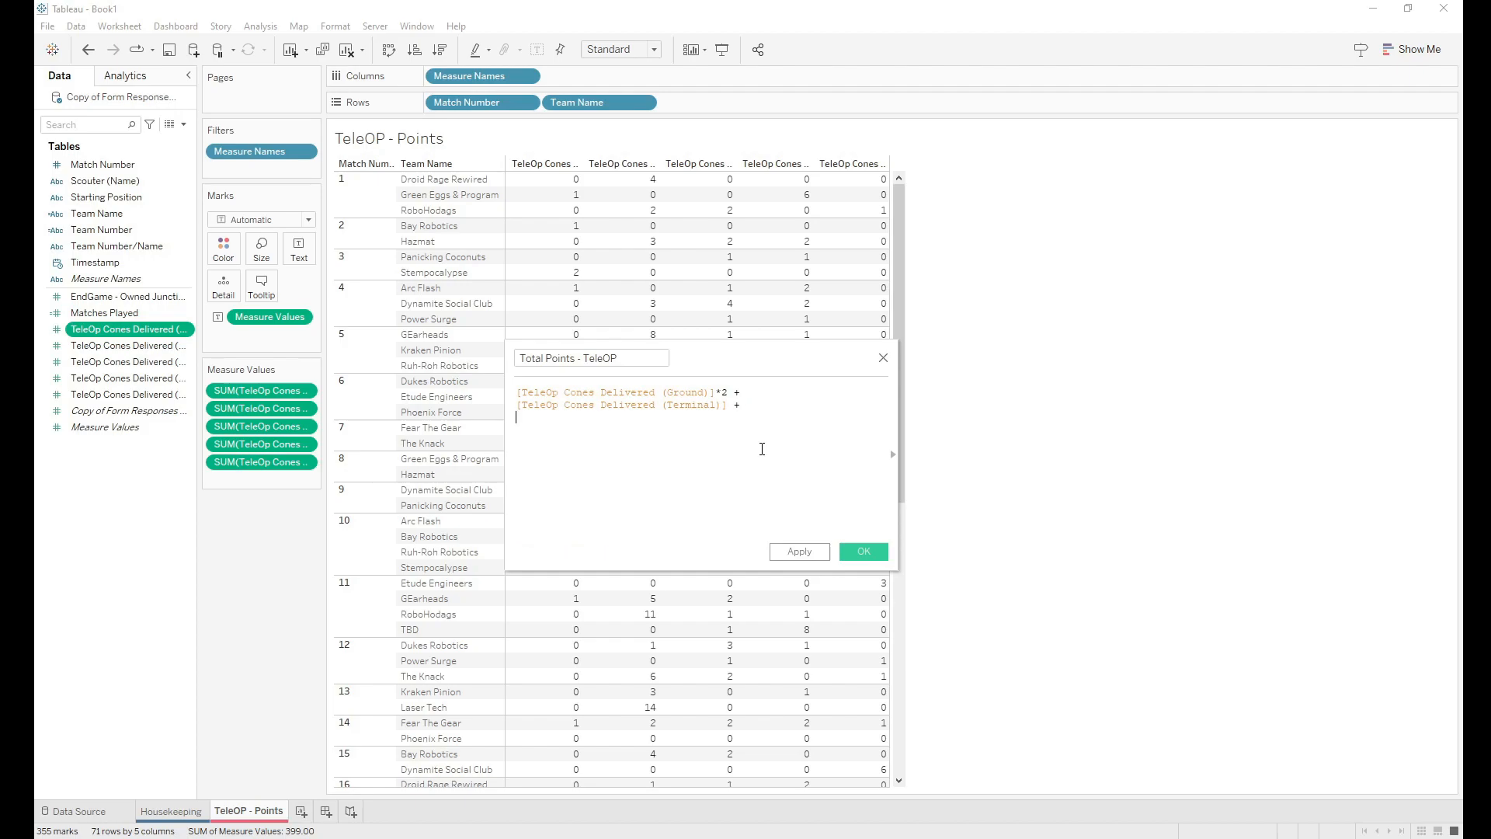
type("+")
key("Return")
type("low")
key("Down")
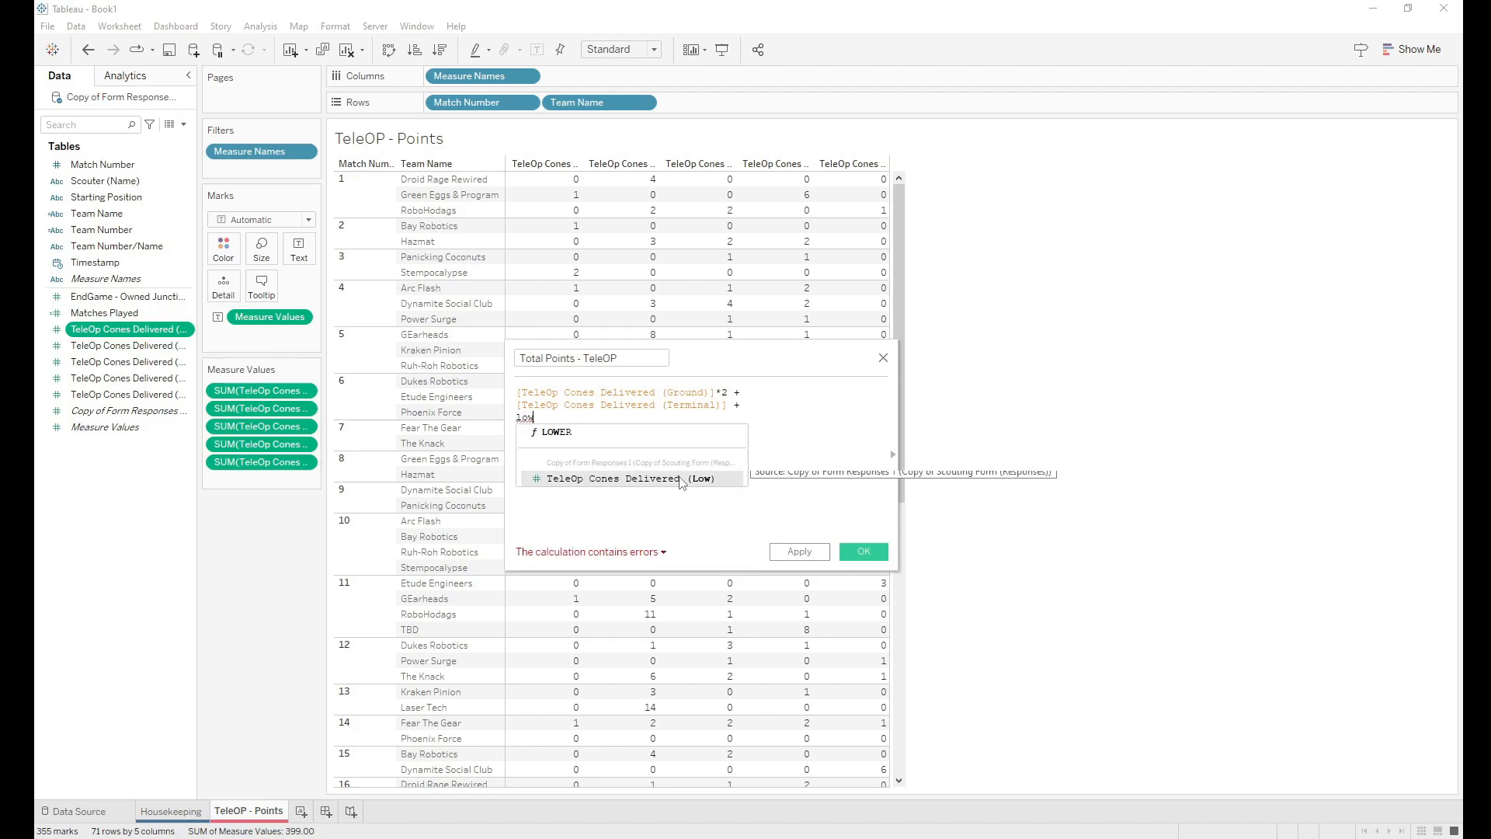
key("Return")
type("*")
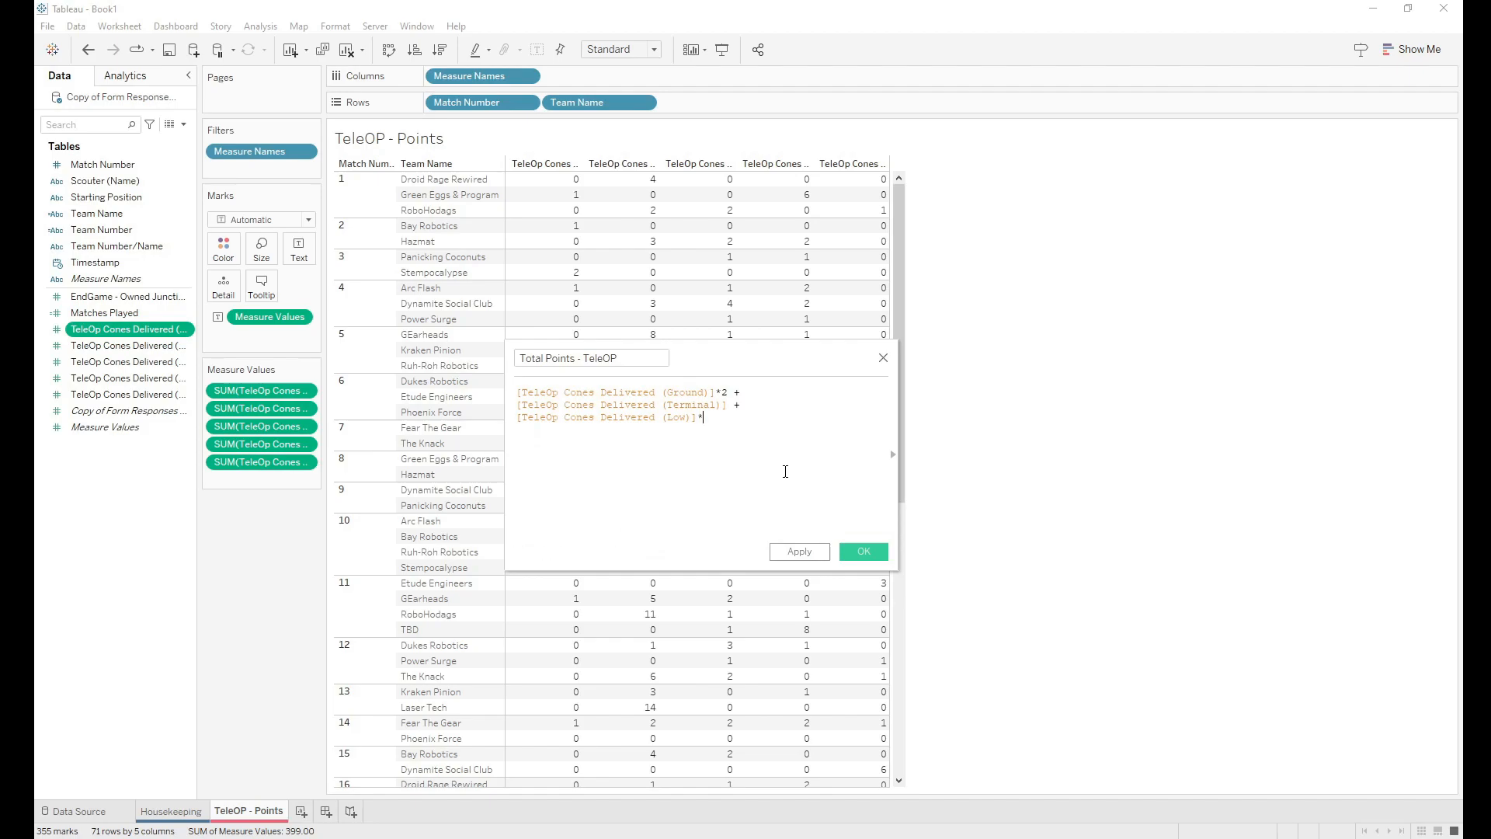
type("3 +")
Step: Finish the formula with Medium ×4 and High ×5, save it, and open the Measure Names filter settings
key("Return")
type("med")
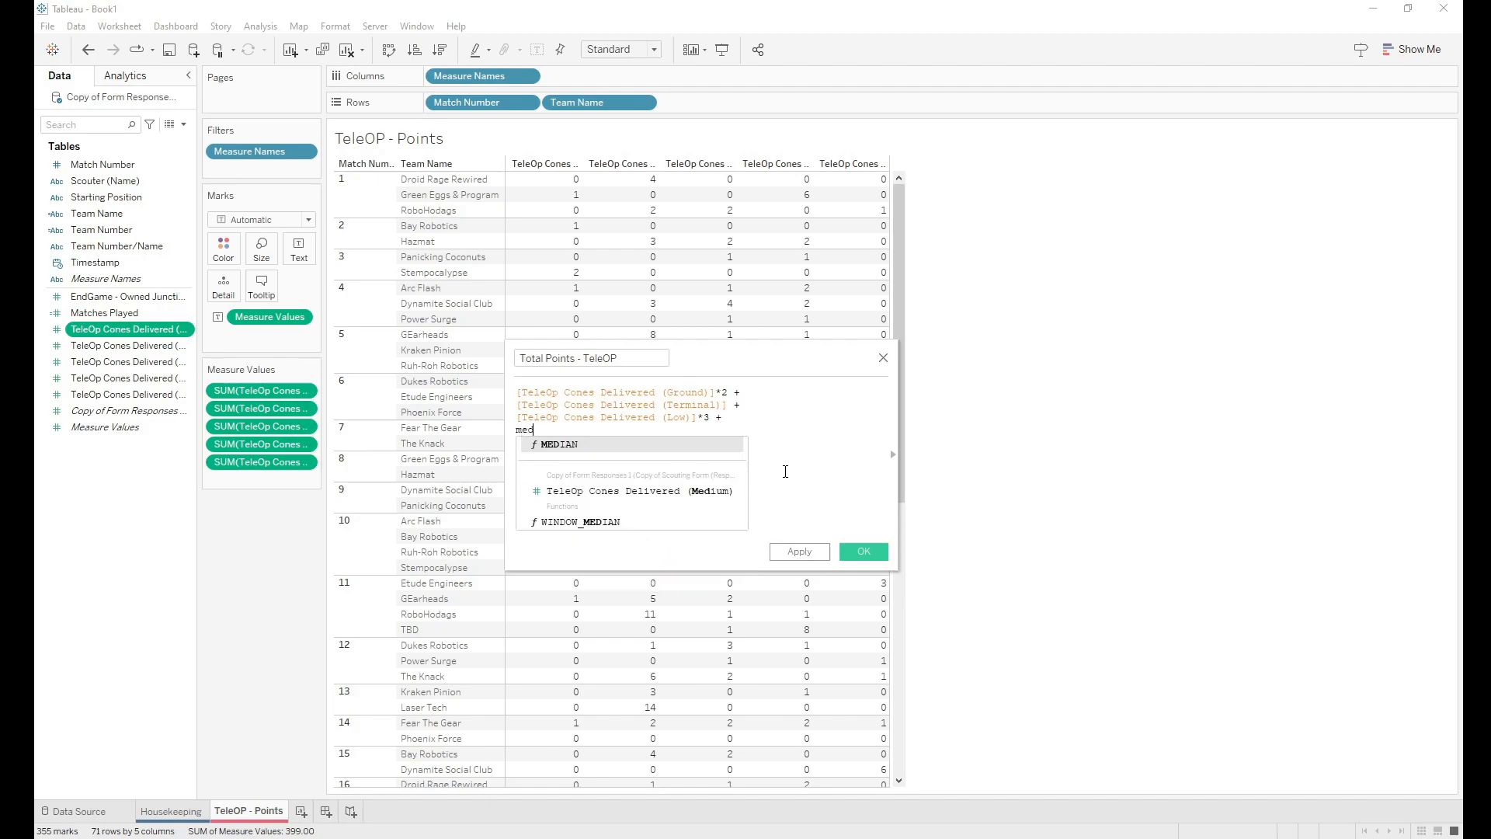
double_click(689, 491)
type("*")
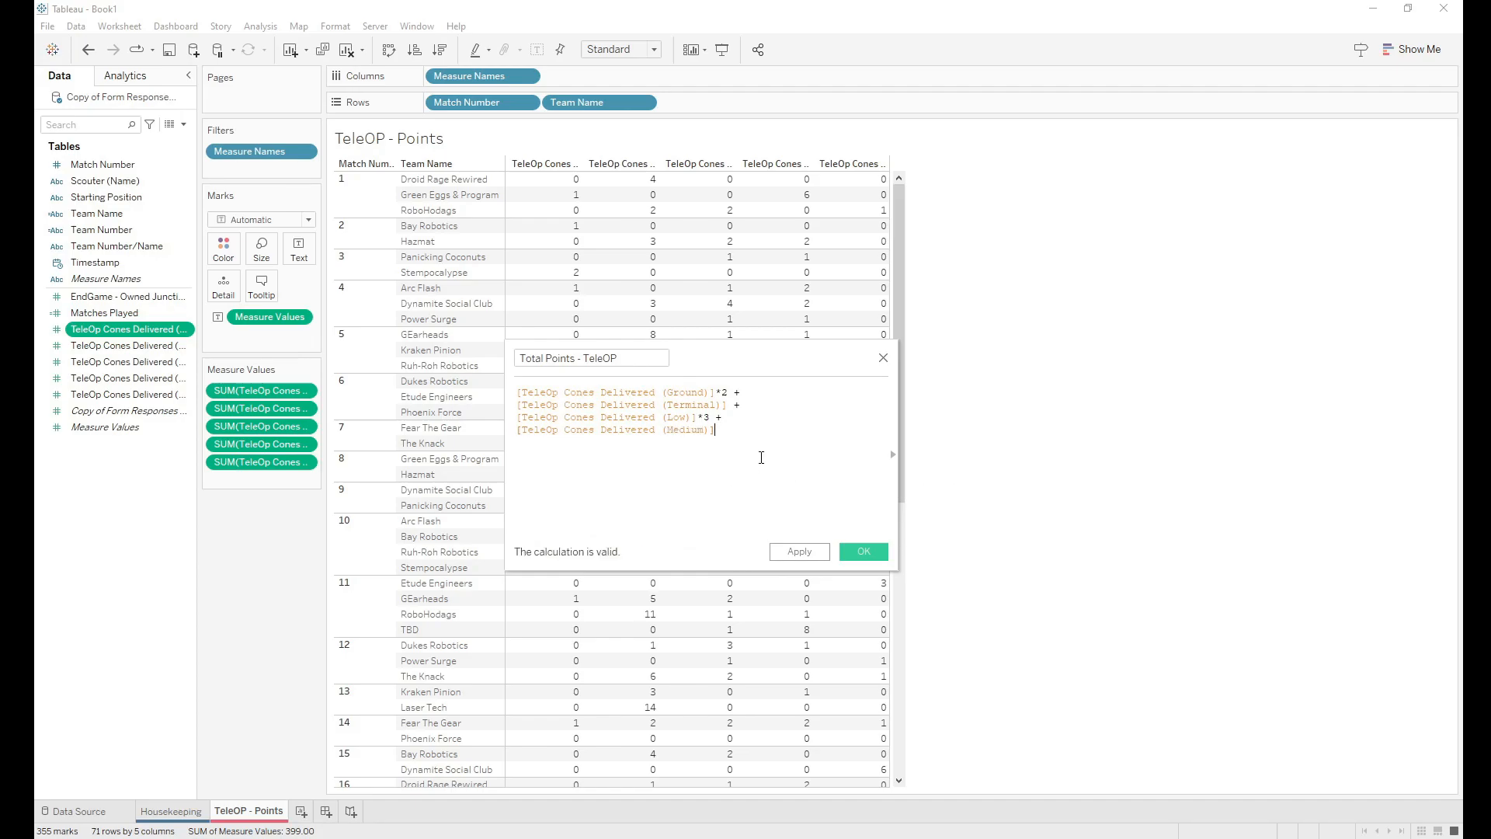
type("4 +")
key("Return")
type("Hig")
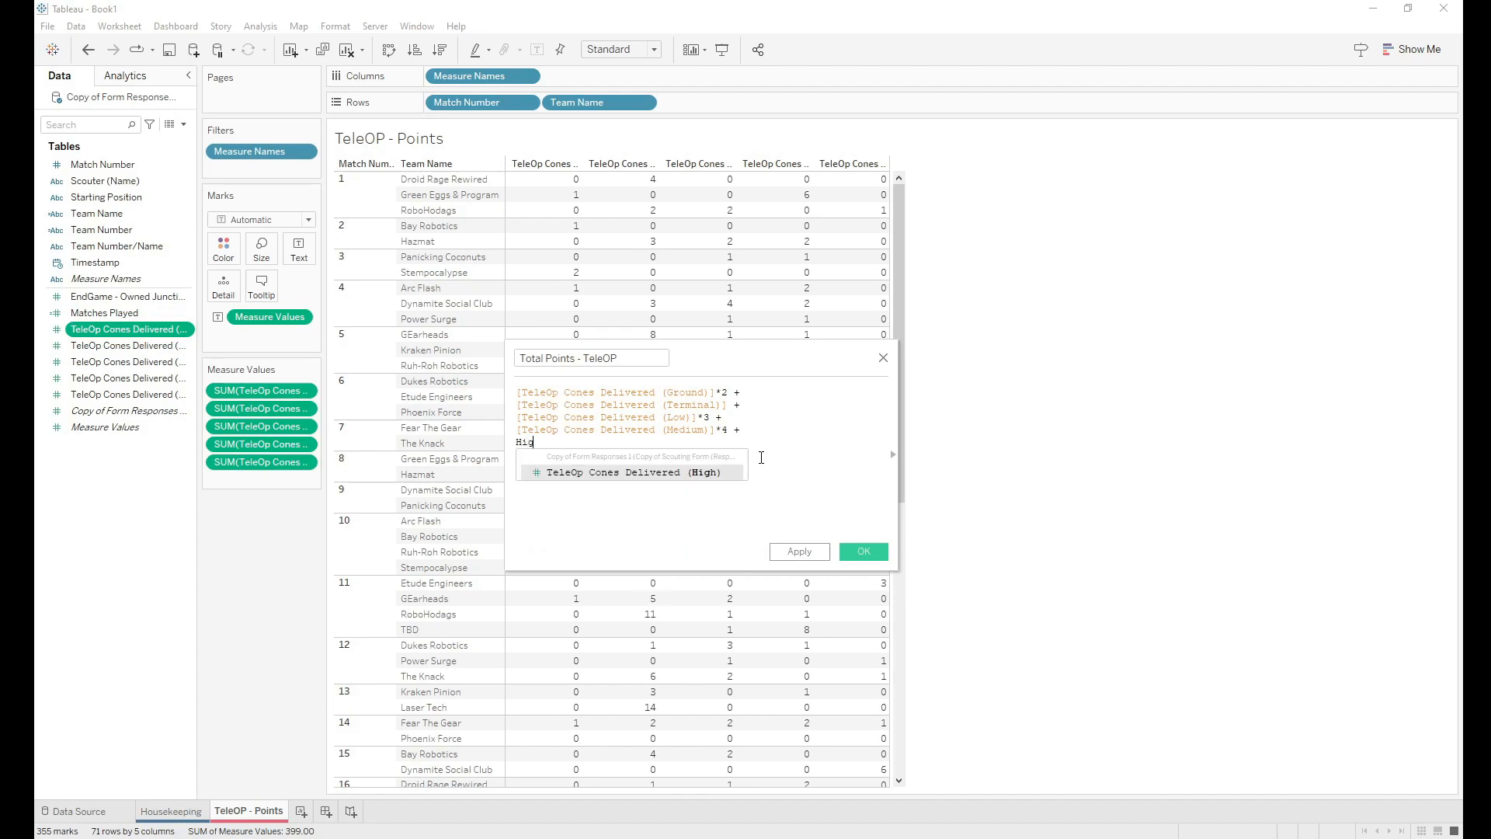
type("h")
left_click(729, 474)
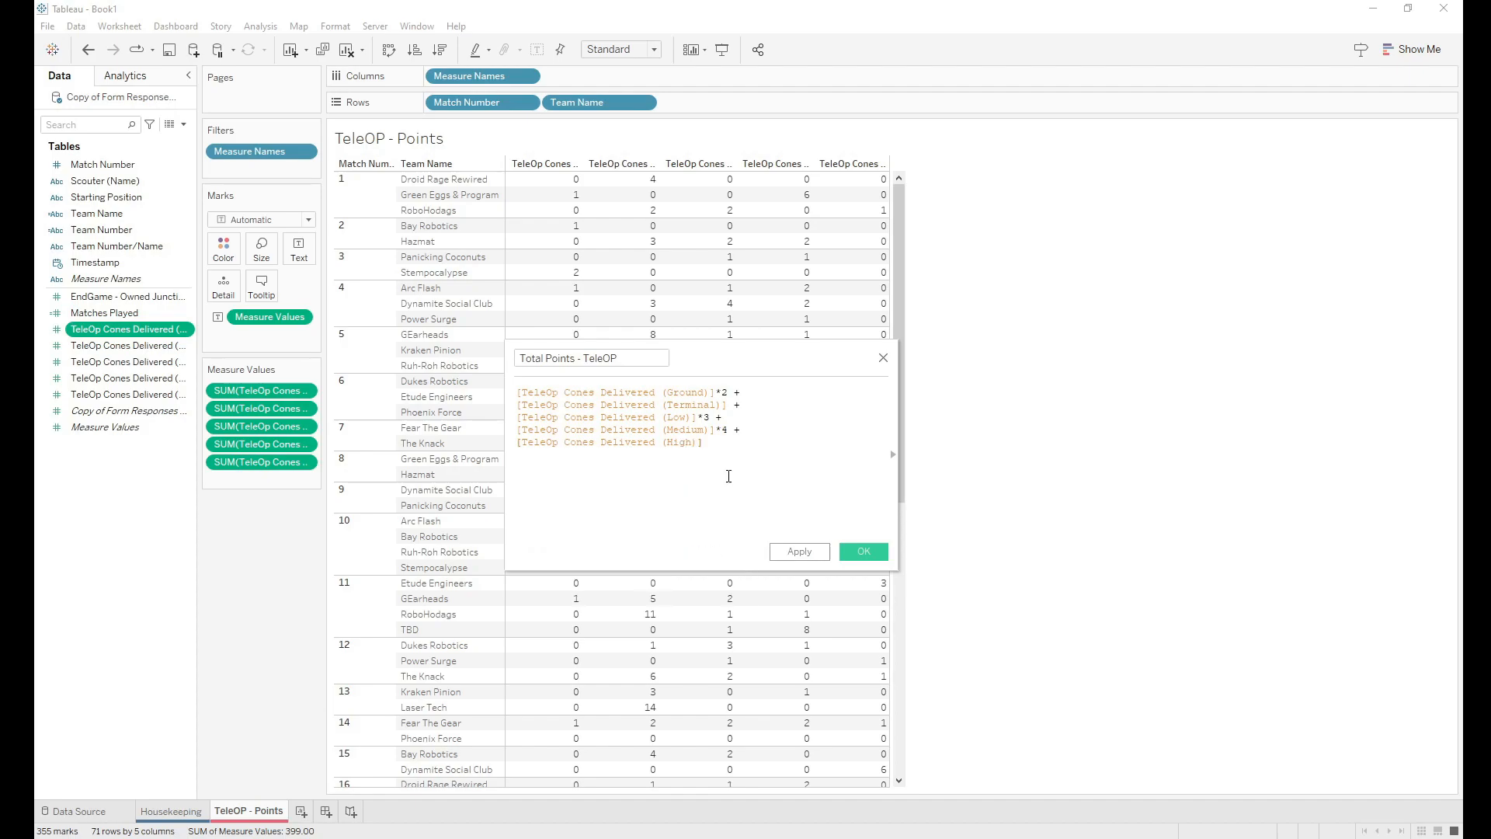
type("*")
left_click(864, 553)
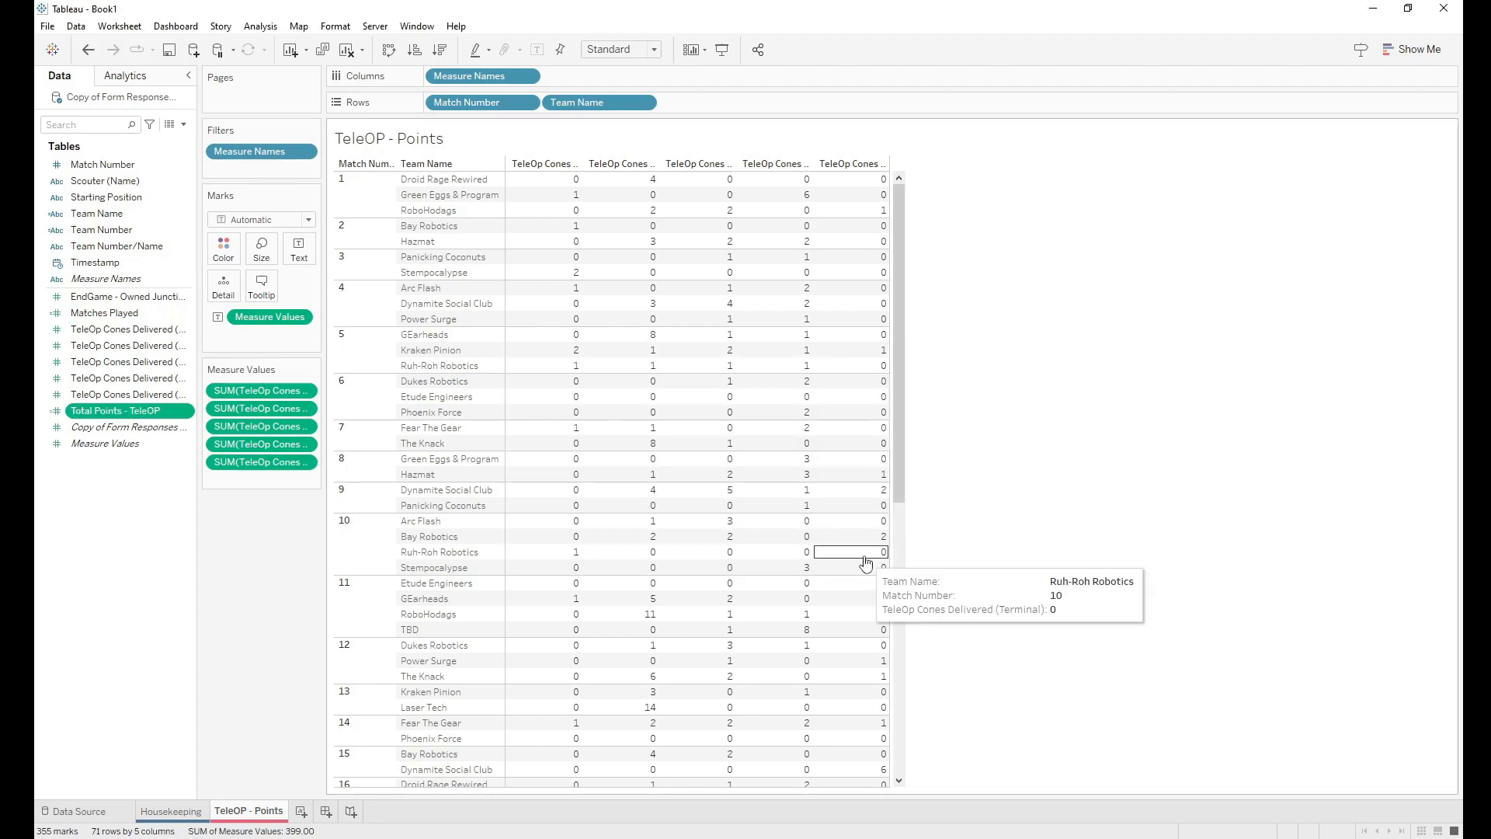
right_click(276, 155)
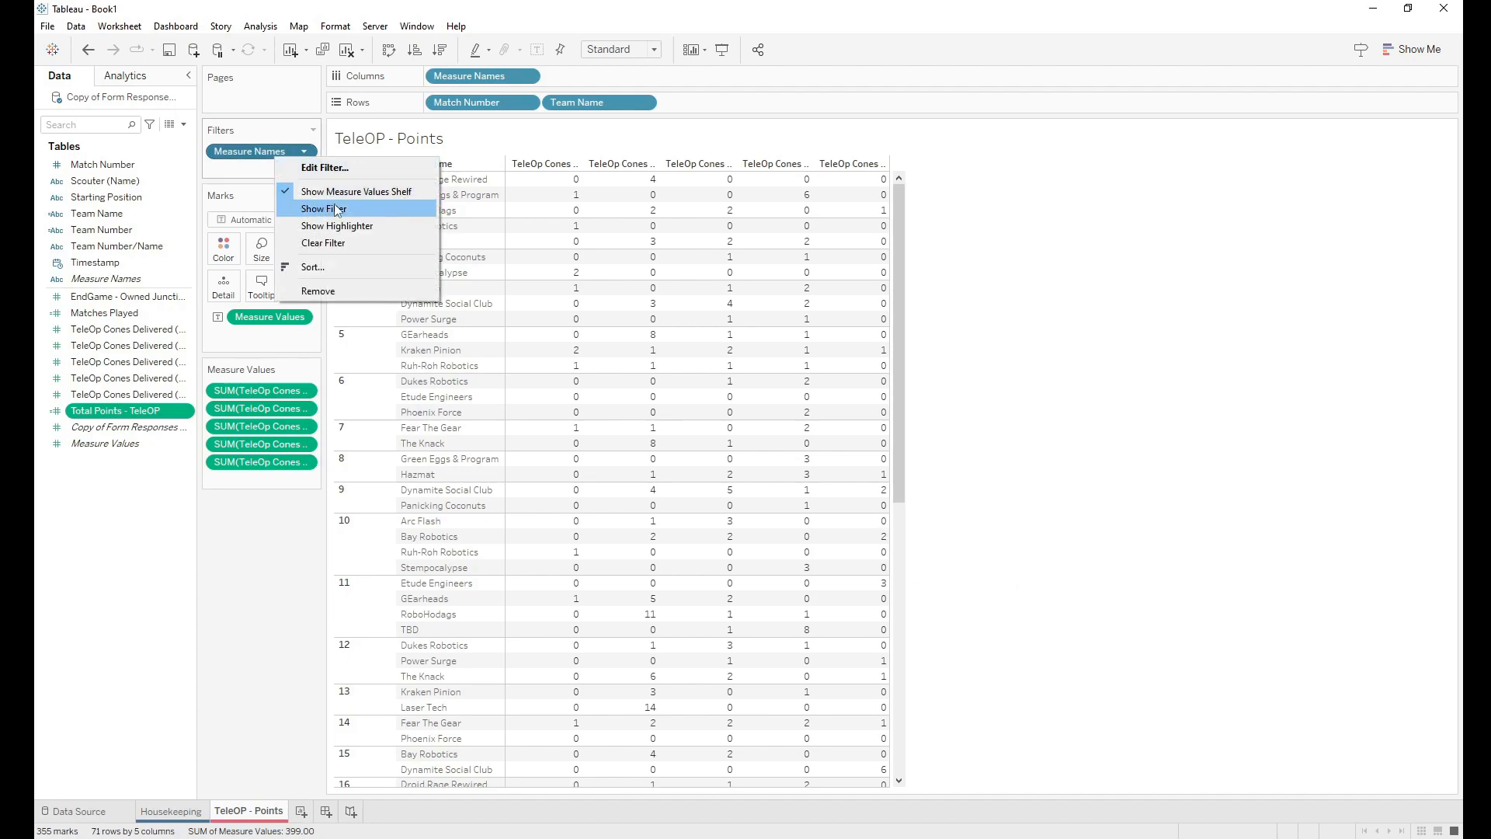
left_click(321, 169)
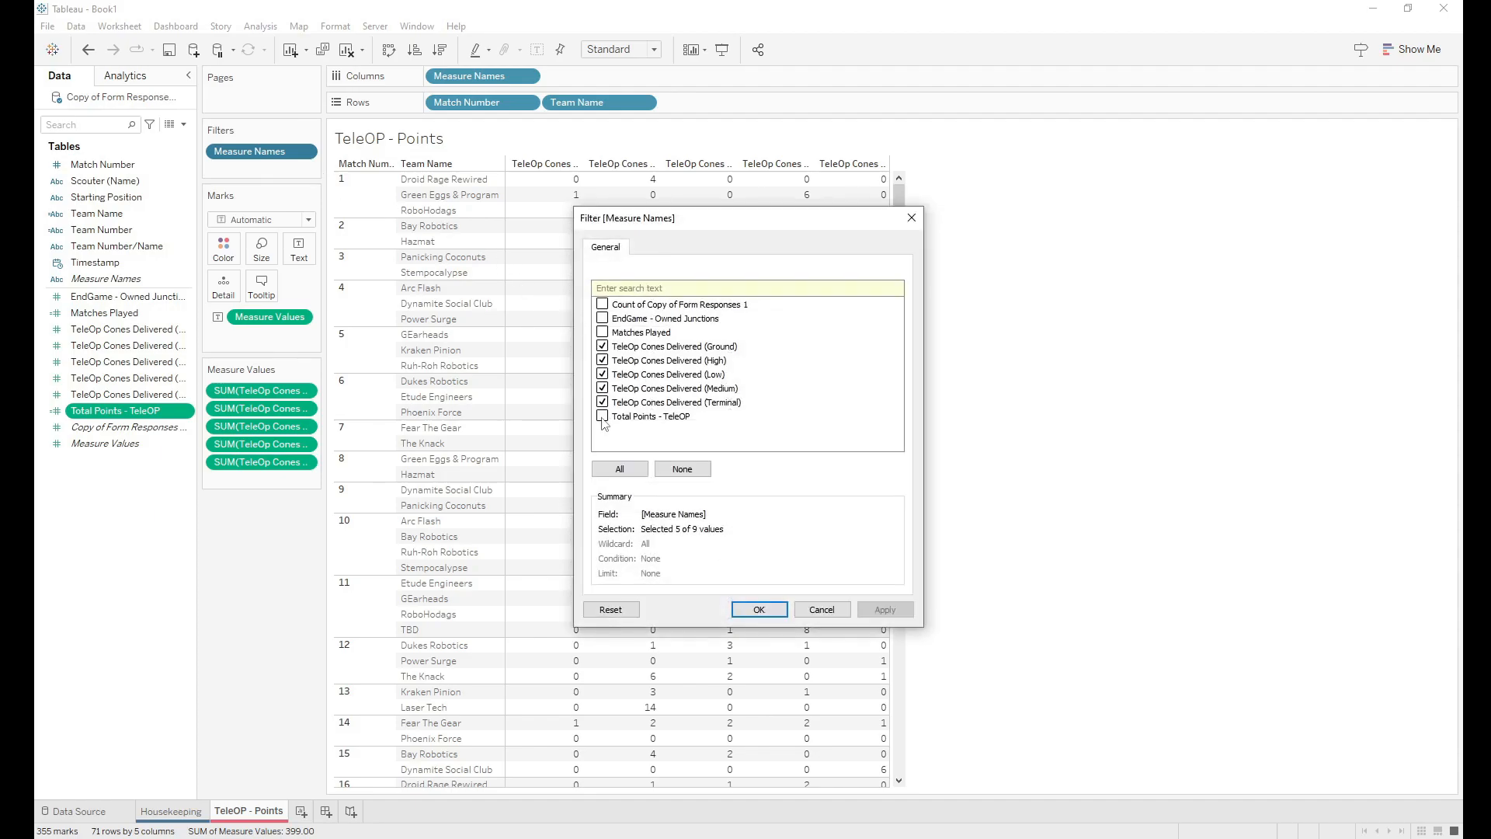
Step: Tick Total Points - TeleOP in the Measure Names filter so it shows as a table column
left_click(603, 417)
left_click(761, 610)
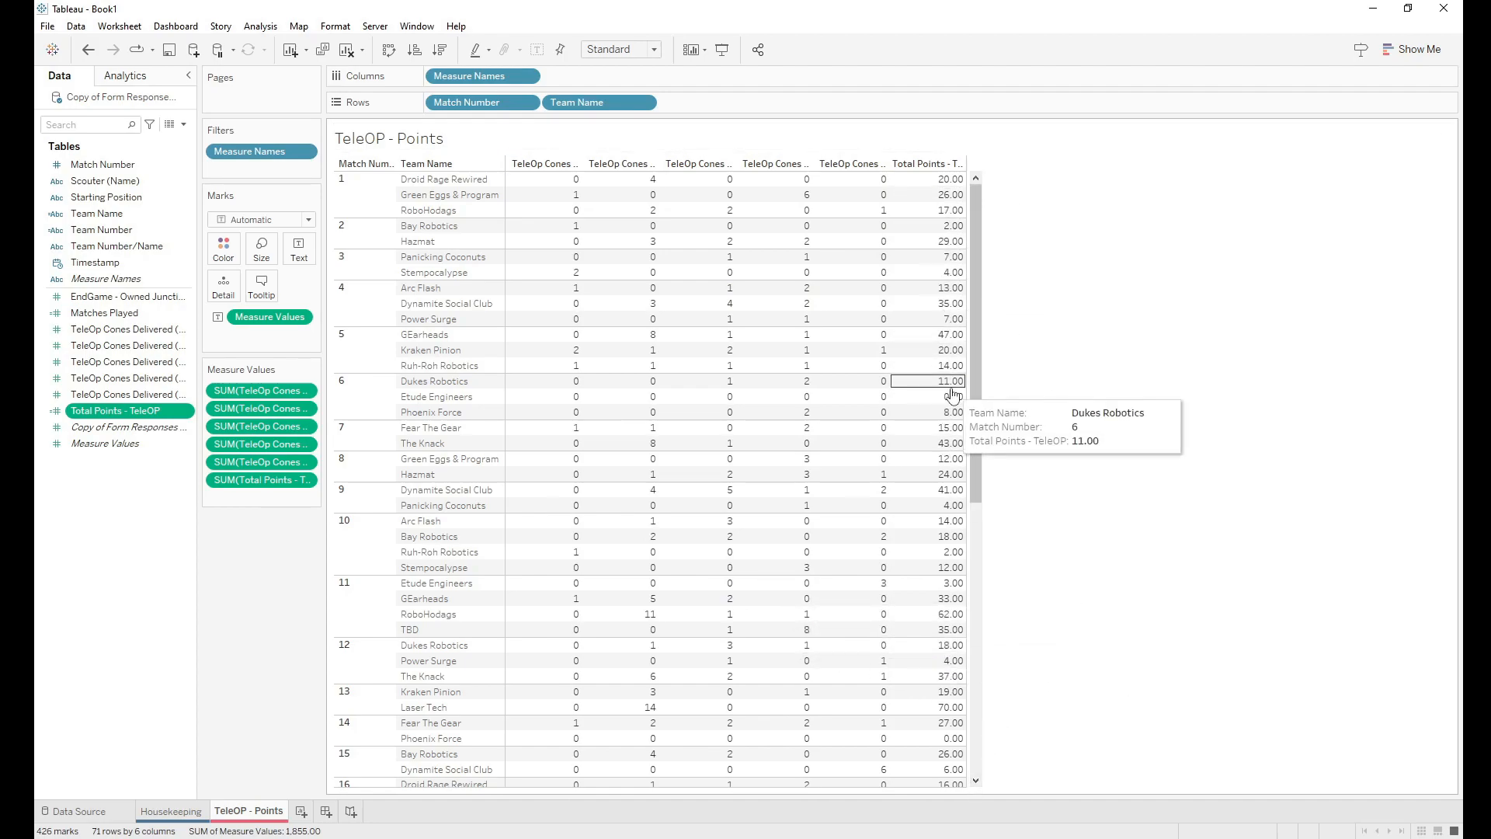
left_click_drag(976, 374, 997, 306)
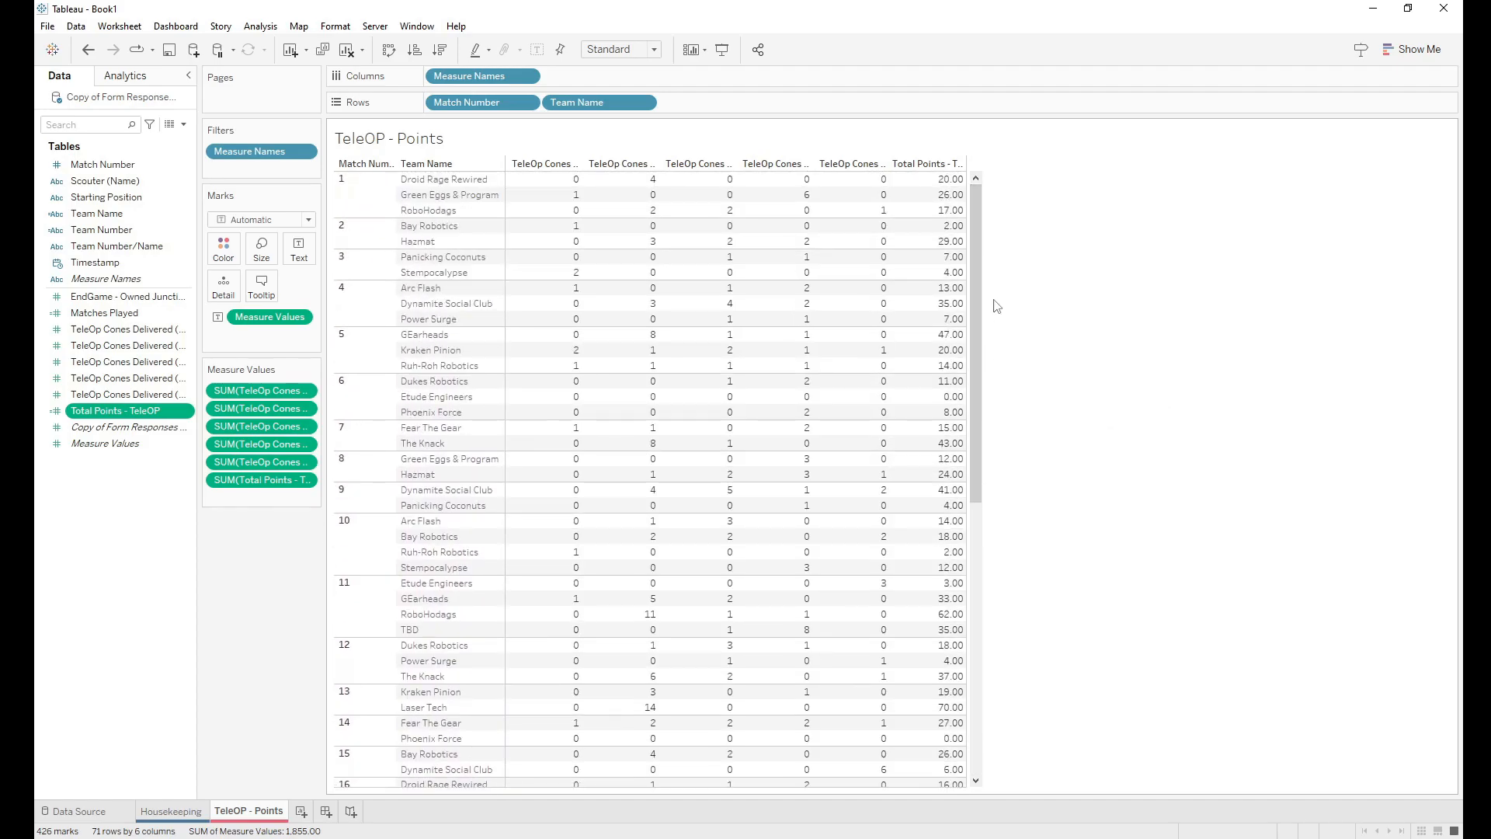
Step: Set Total Points - TeleOP's default number format to Number (Custom) with 0 decimal places
right_click(112, 416)
mouse_move(195, 676)
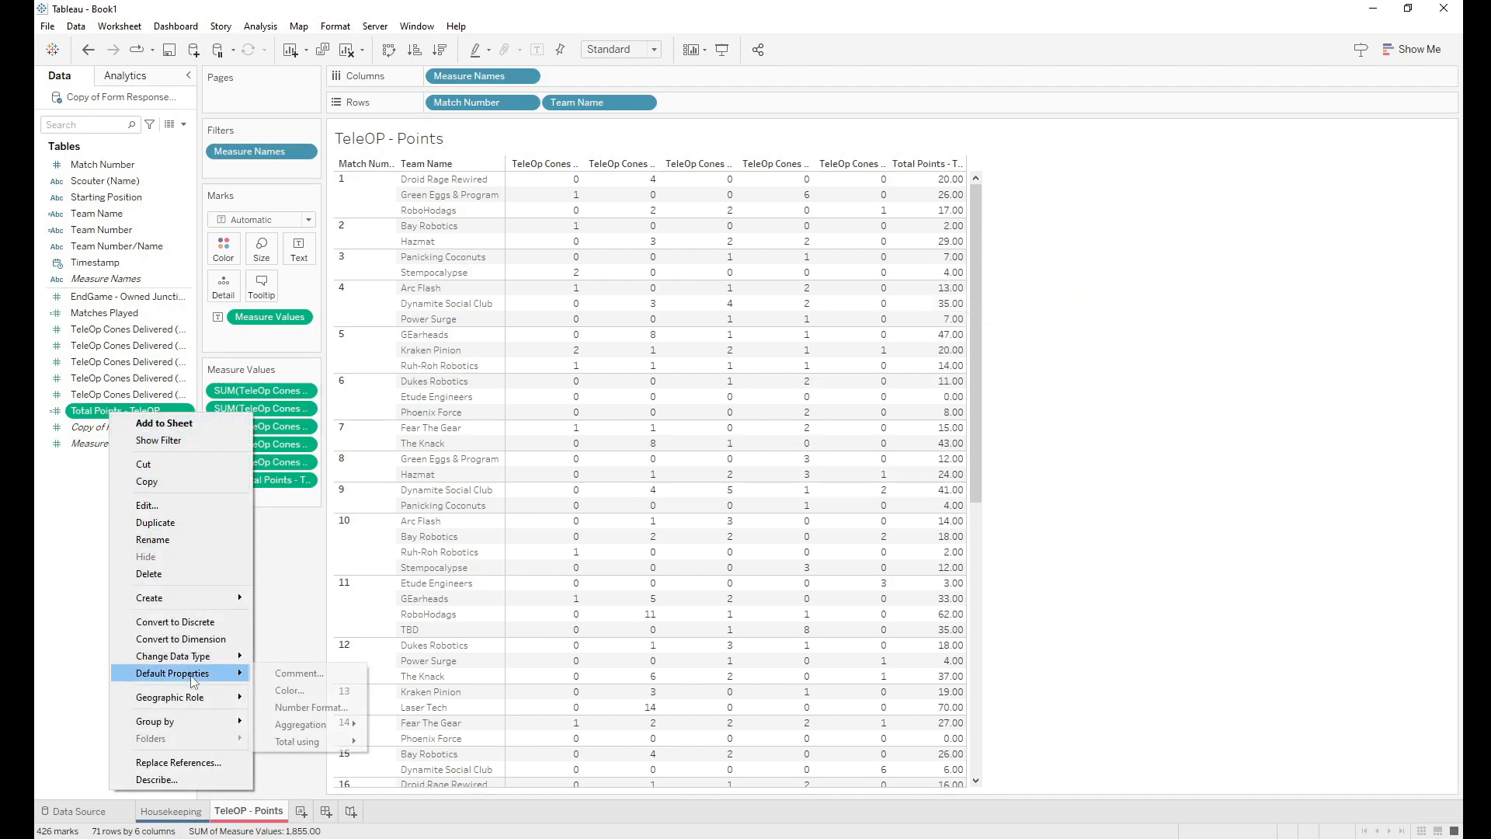
left_click(309, 707)
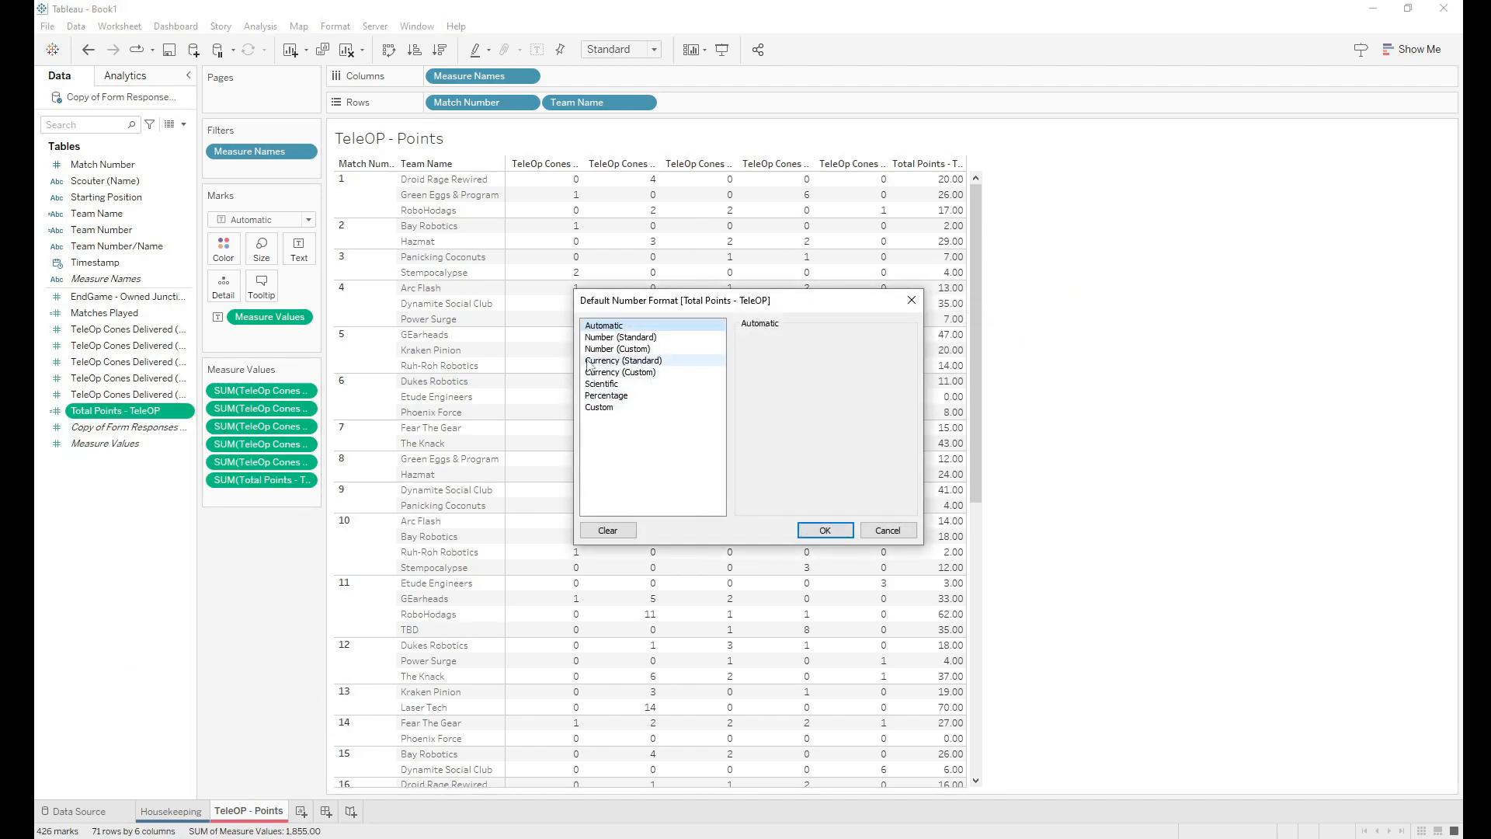
left_click(620, 349)
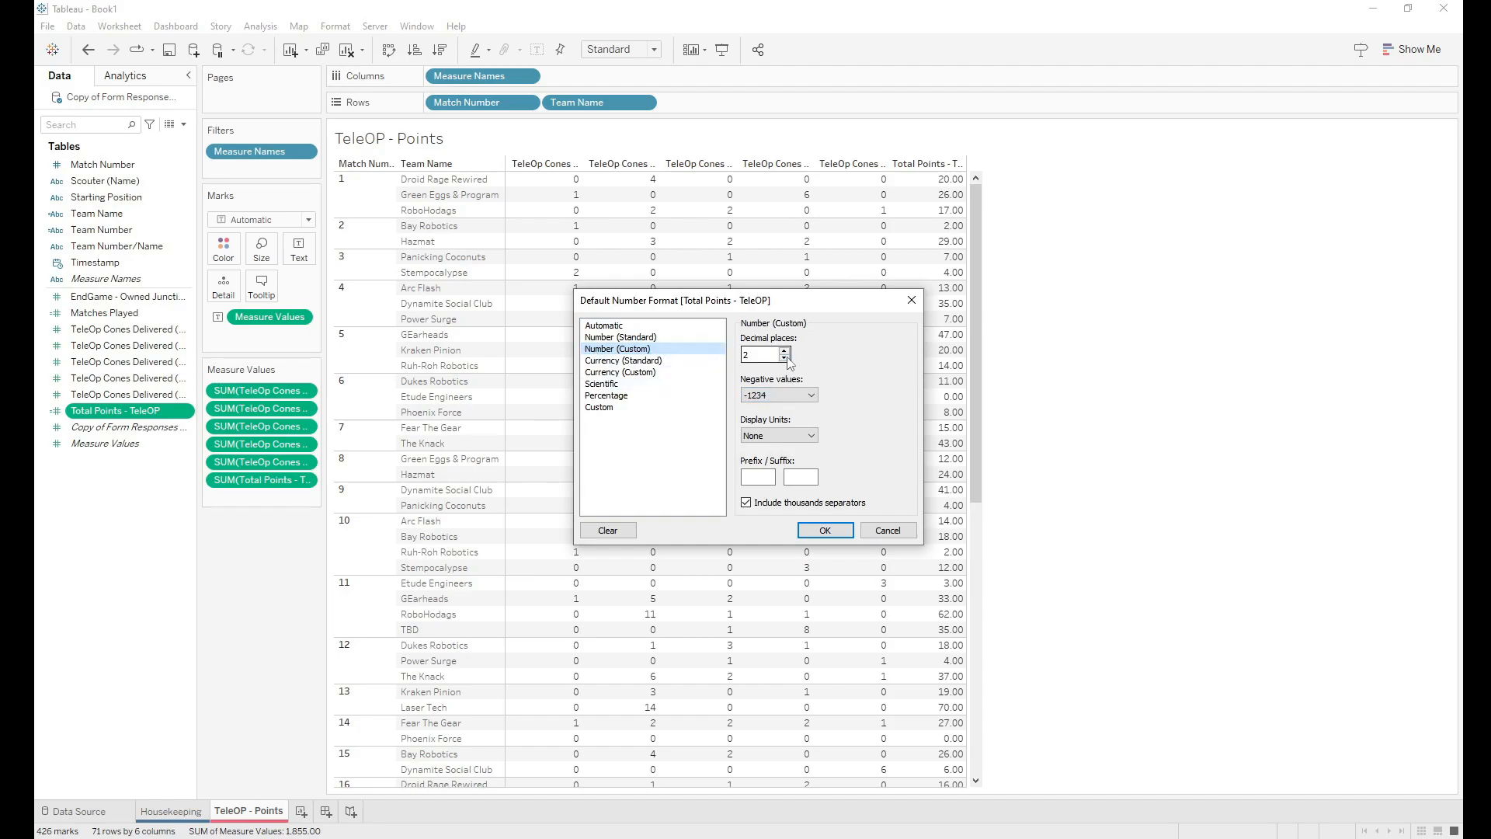
type("0")
left_click(825, 531)
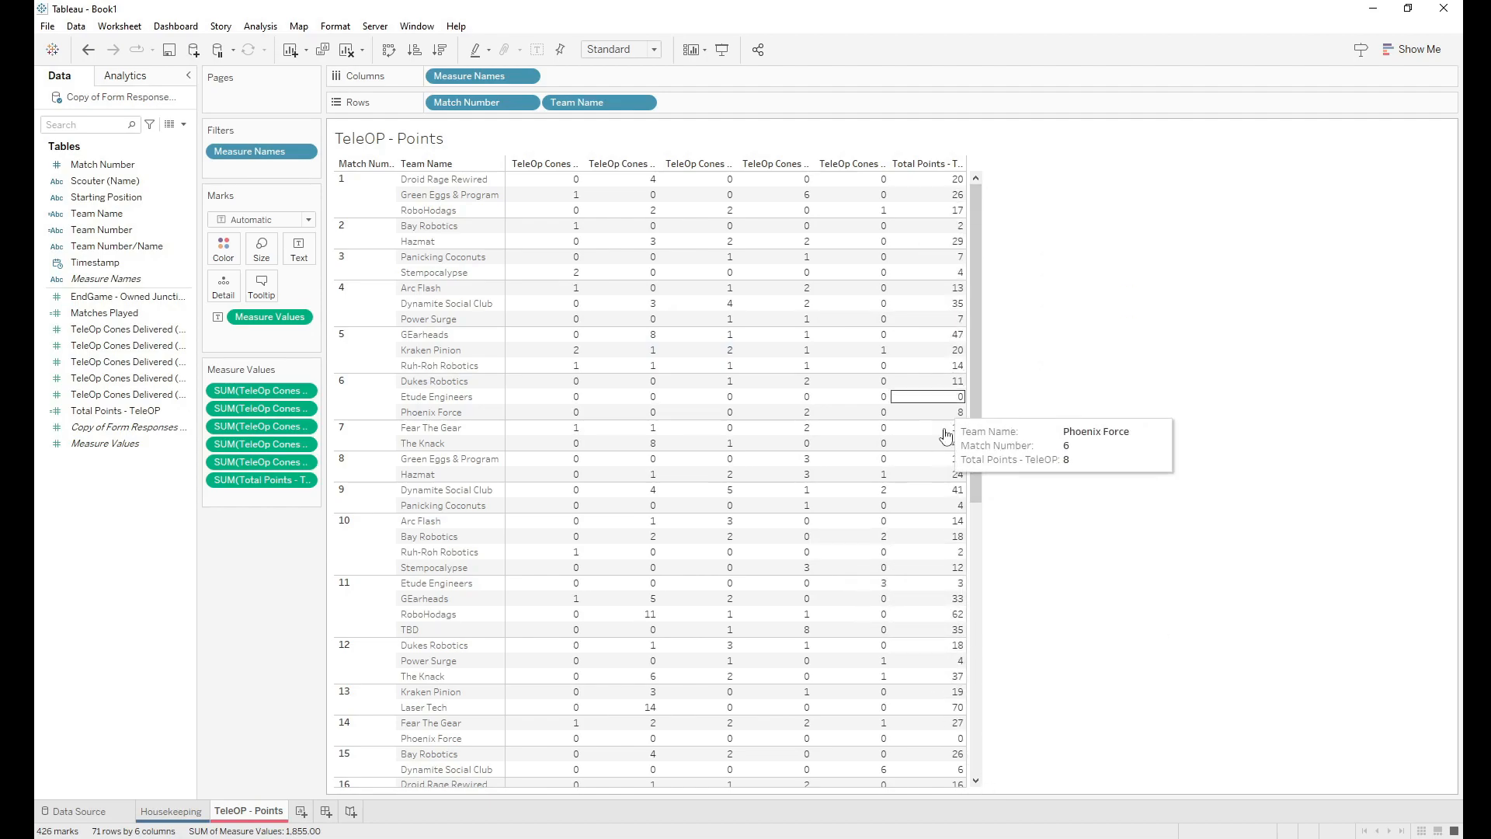
left_click_drag(978, 466, 948, 358)
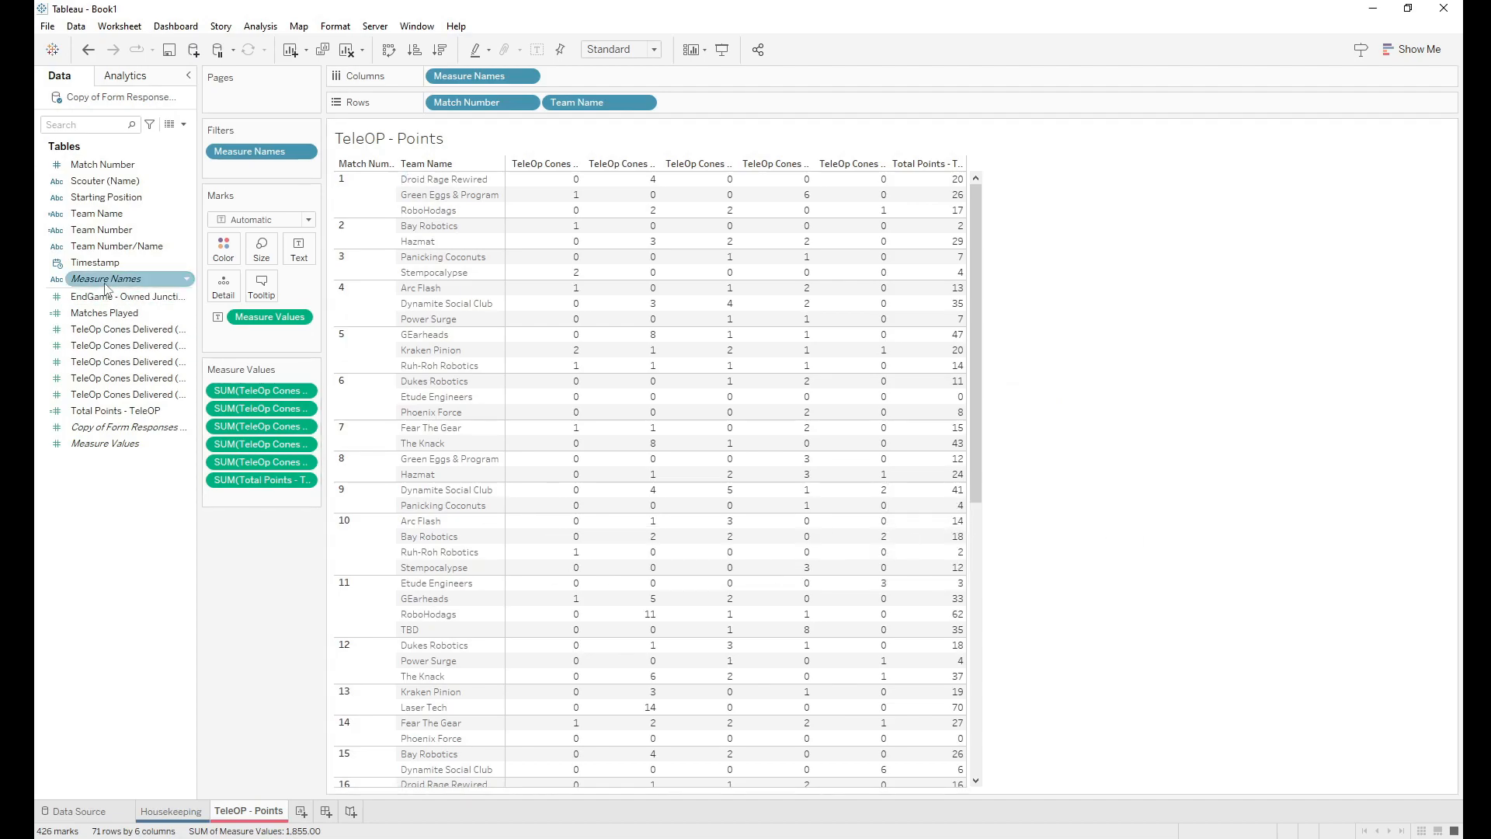
Step: Tick EndGame - Owned Junctions in the Measure Names filter, showing 7 of 9 measures
left_click(128, 299)
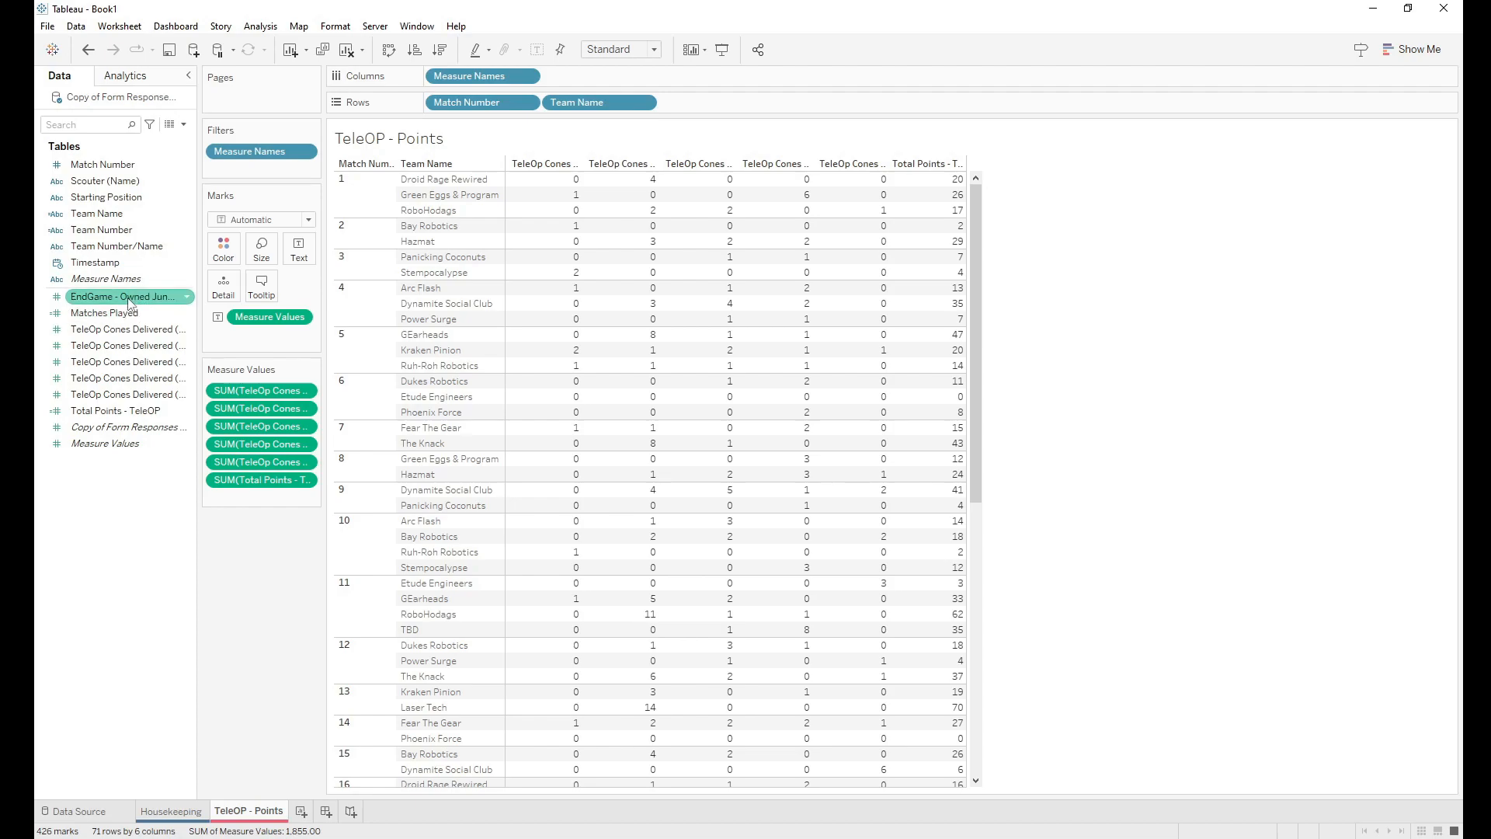
right_click(249, 155)
left_click(256, 168)
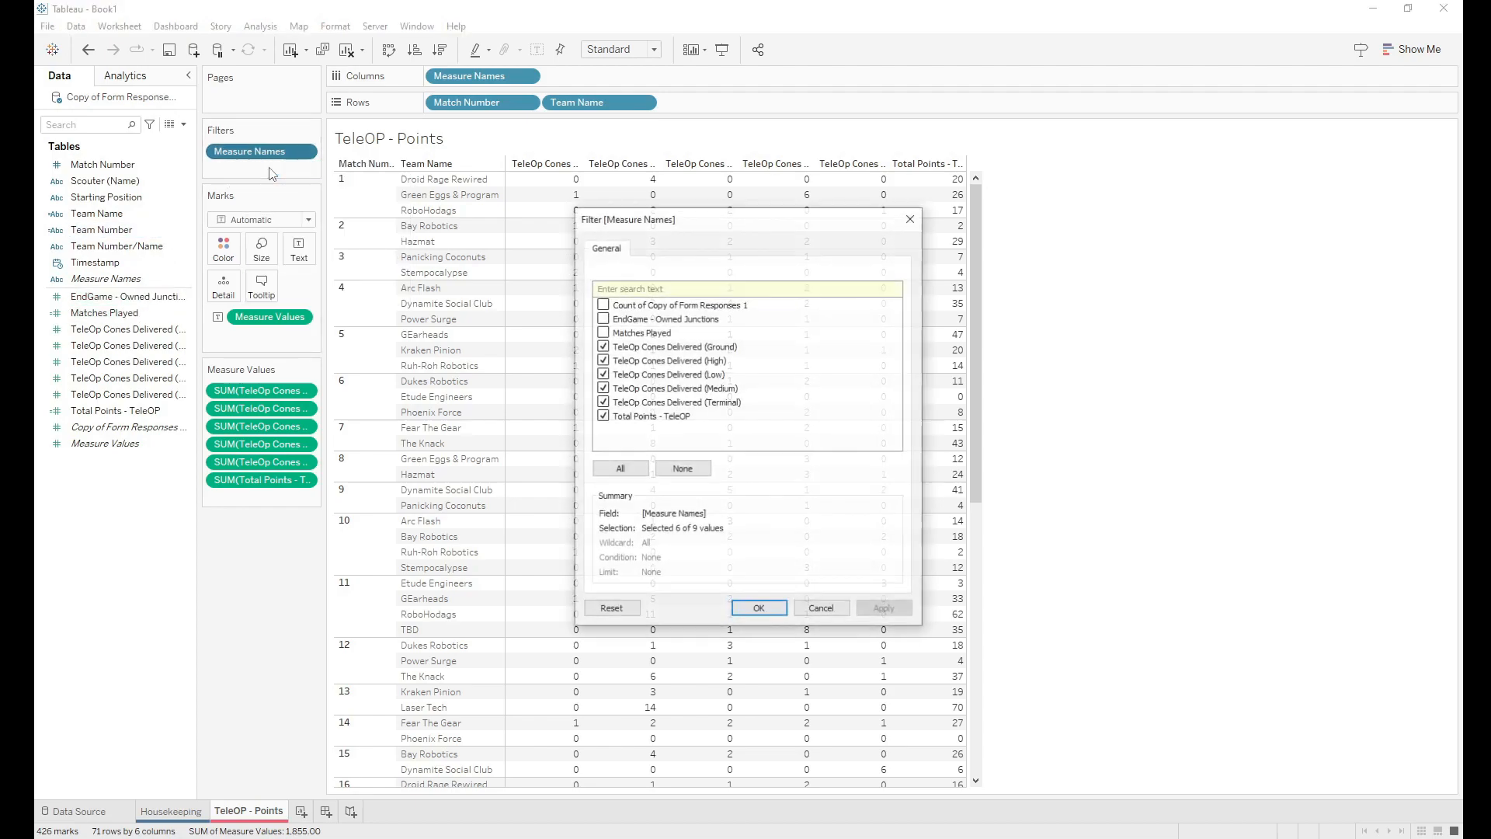
left_click(602, 319)
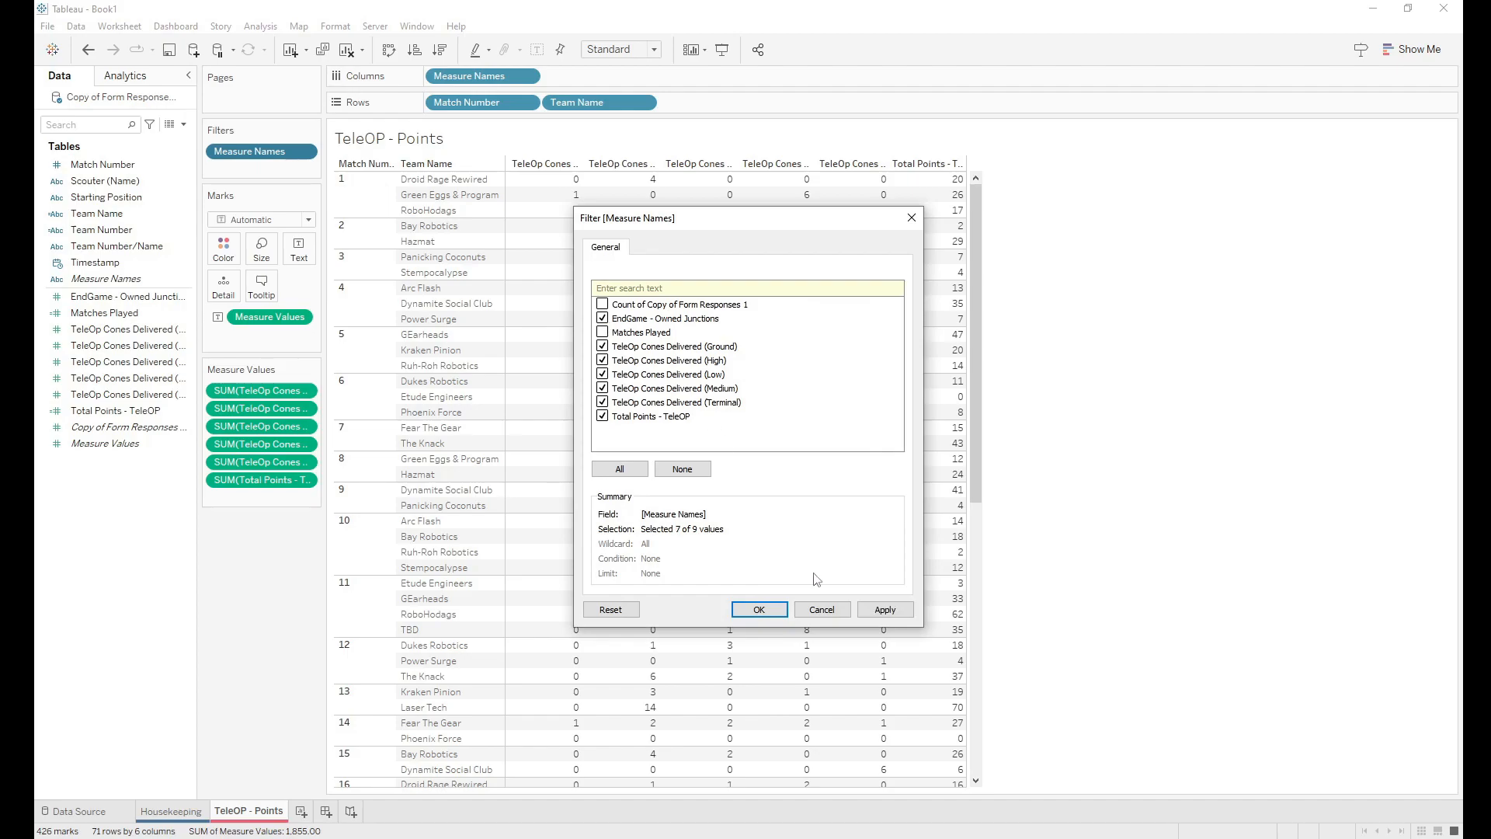
left_click(772, 612)
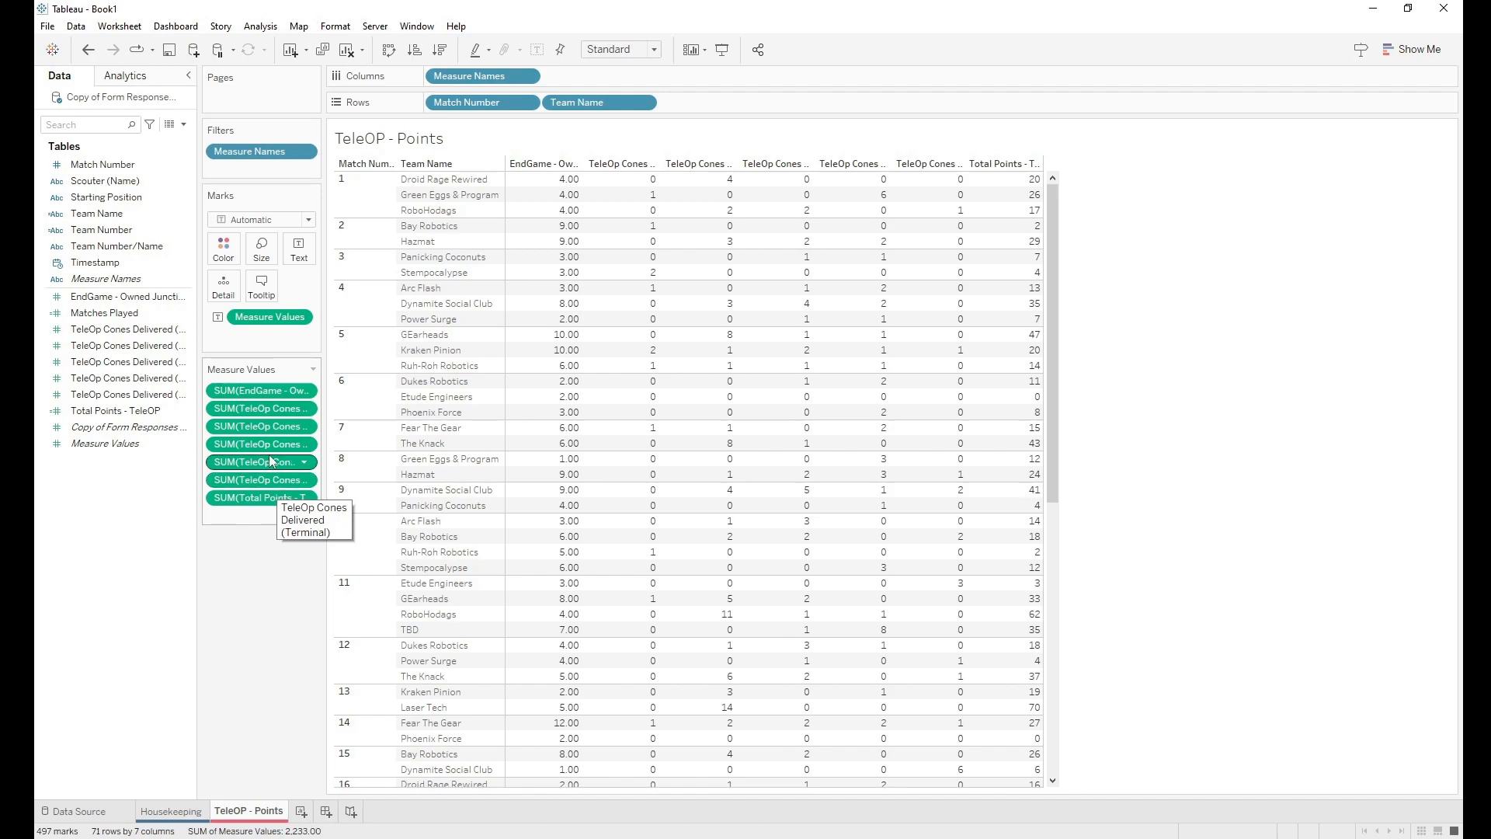
Step: Move EndGame - Owned Junctions later in the column order and widen the measure columns
left_click_drag(259, 389, 259, 490)
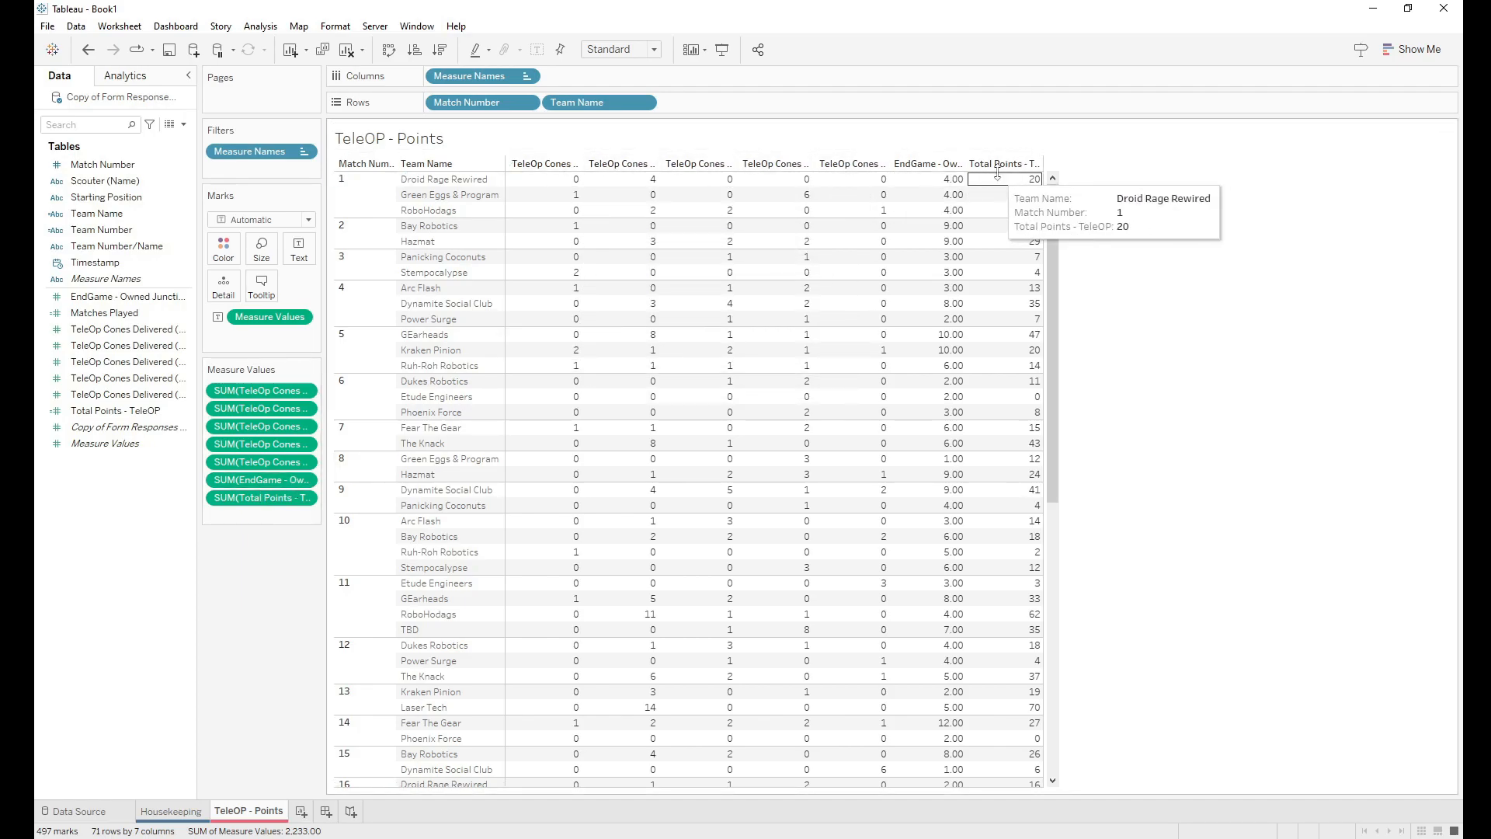
left_click_drag(1045, 166, 1175, 172)
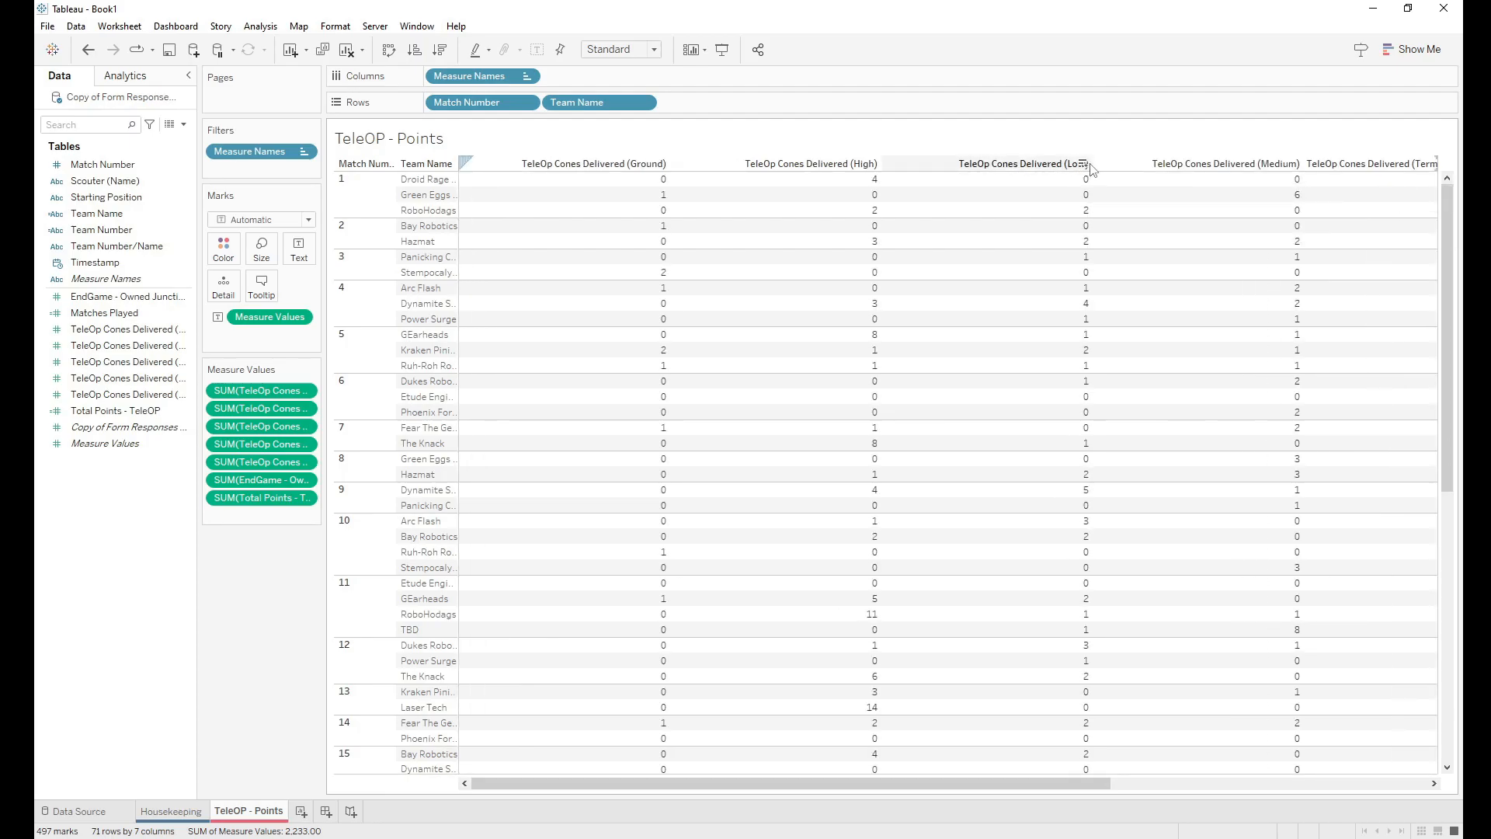
left_click_drag(963, 781, 1302, 739)
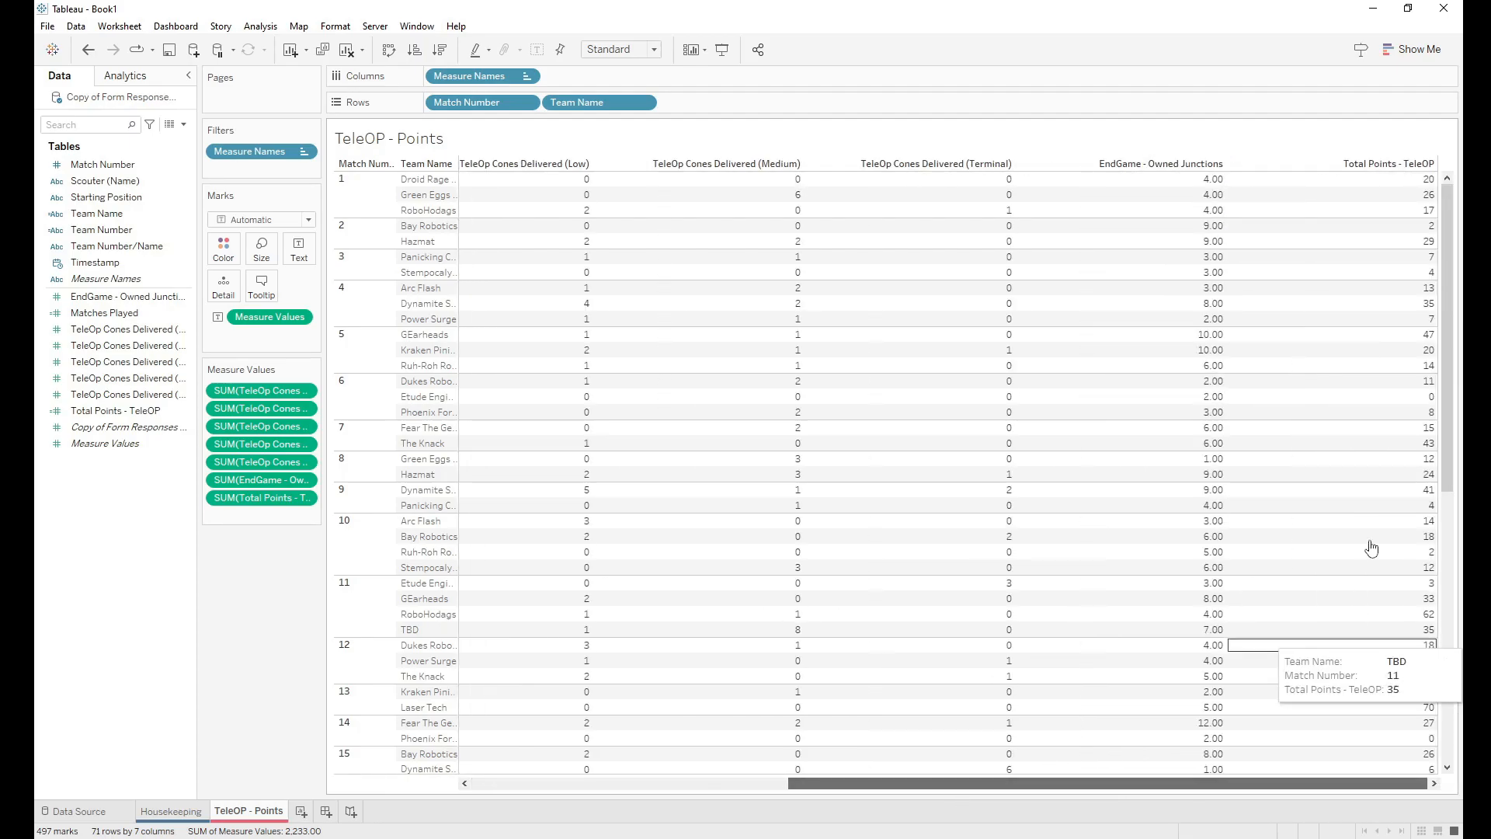
left_click_drag(1438, 164, 1389, 164)
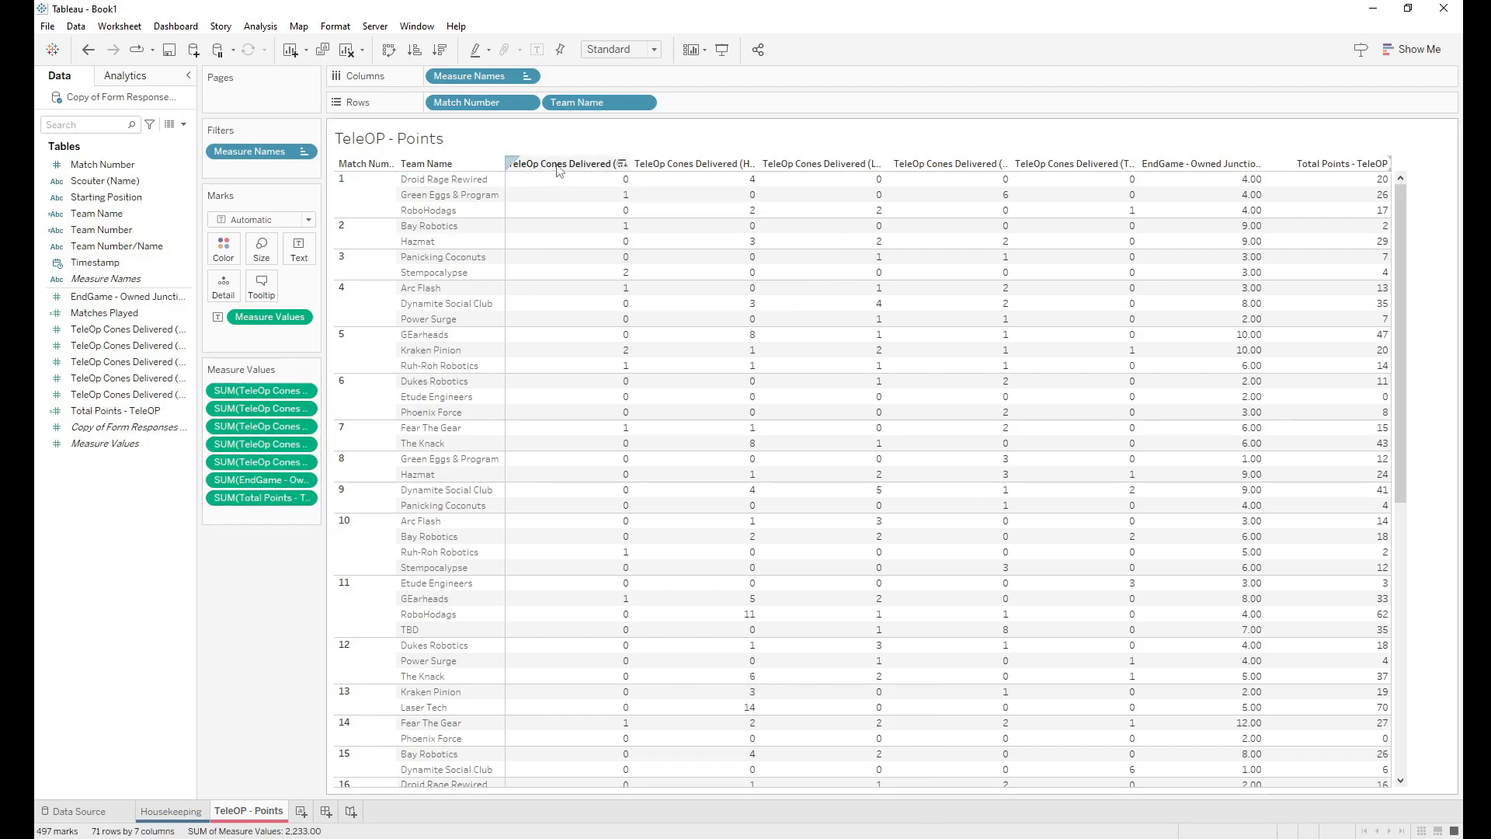
Step: Reorder the cone columns so Terminal comes first, ahead of Ground, Low, Medium and High
mouse_move(252, 392)
left_mouse_down()
mouse_move(250, 415)
mouse_move(250, 393)
left_mouse_up()
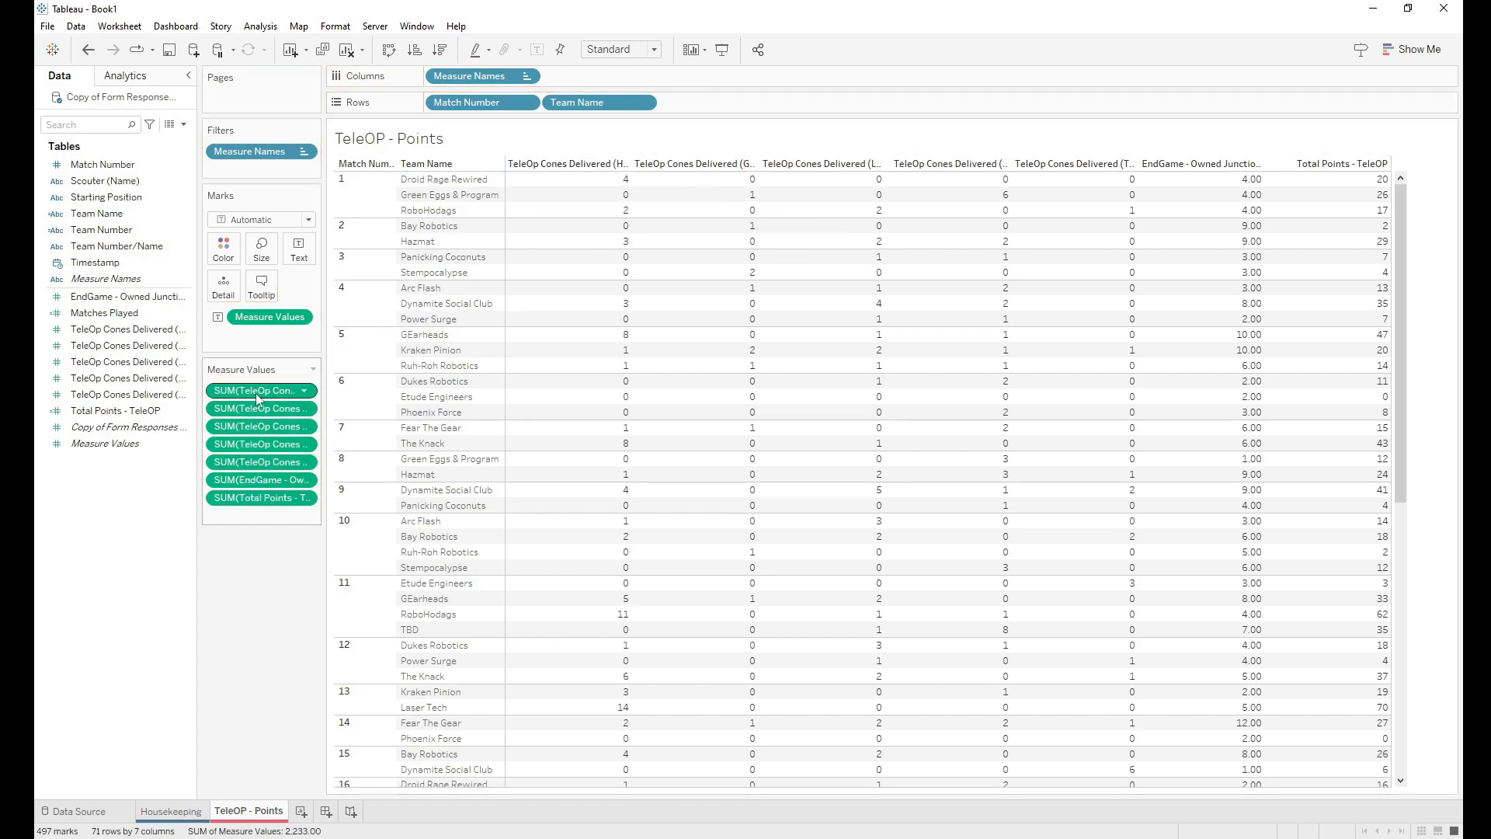
left_click_drag(255, 393, 258, 474)
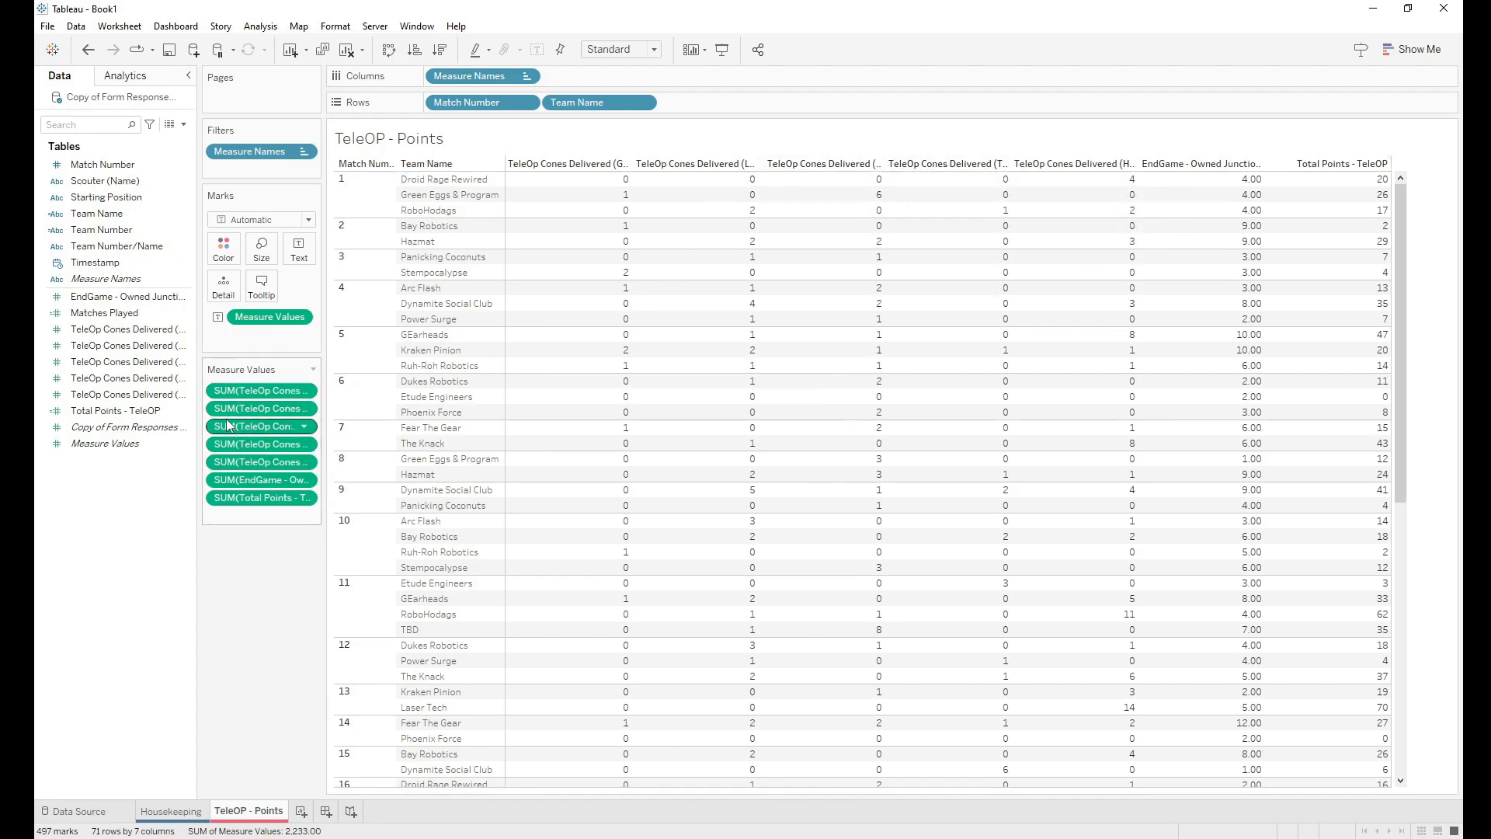
left_click_drag(229, 441, 228, 391)
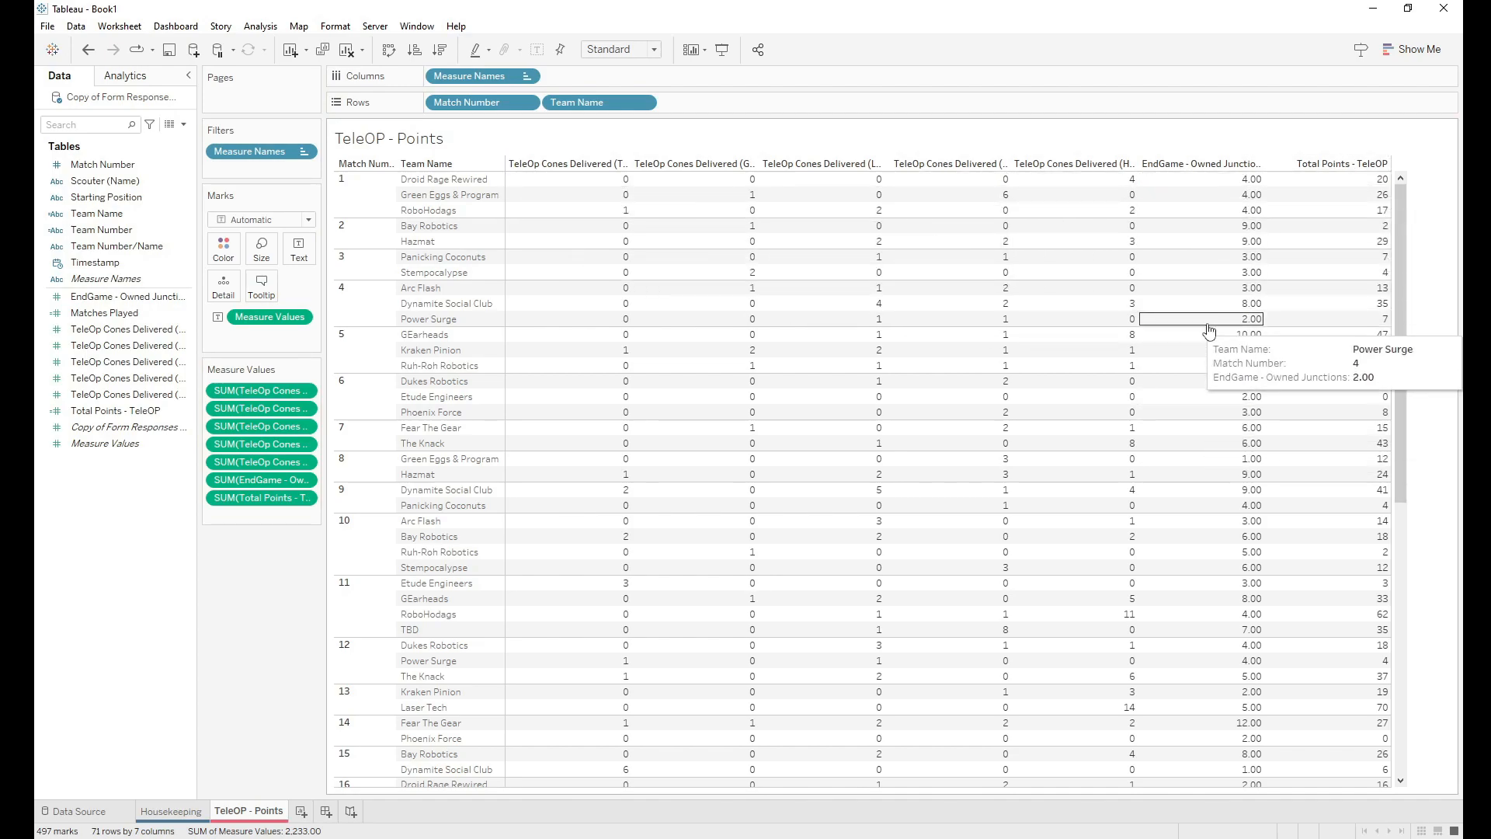
left_click(137, 415)
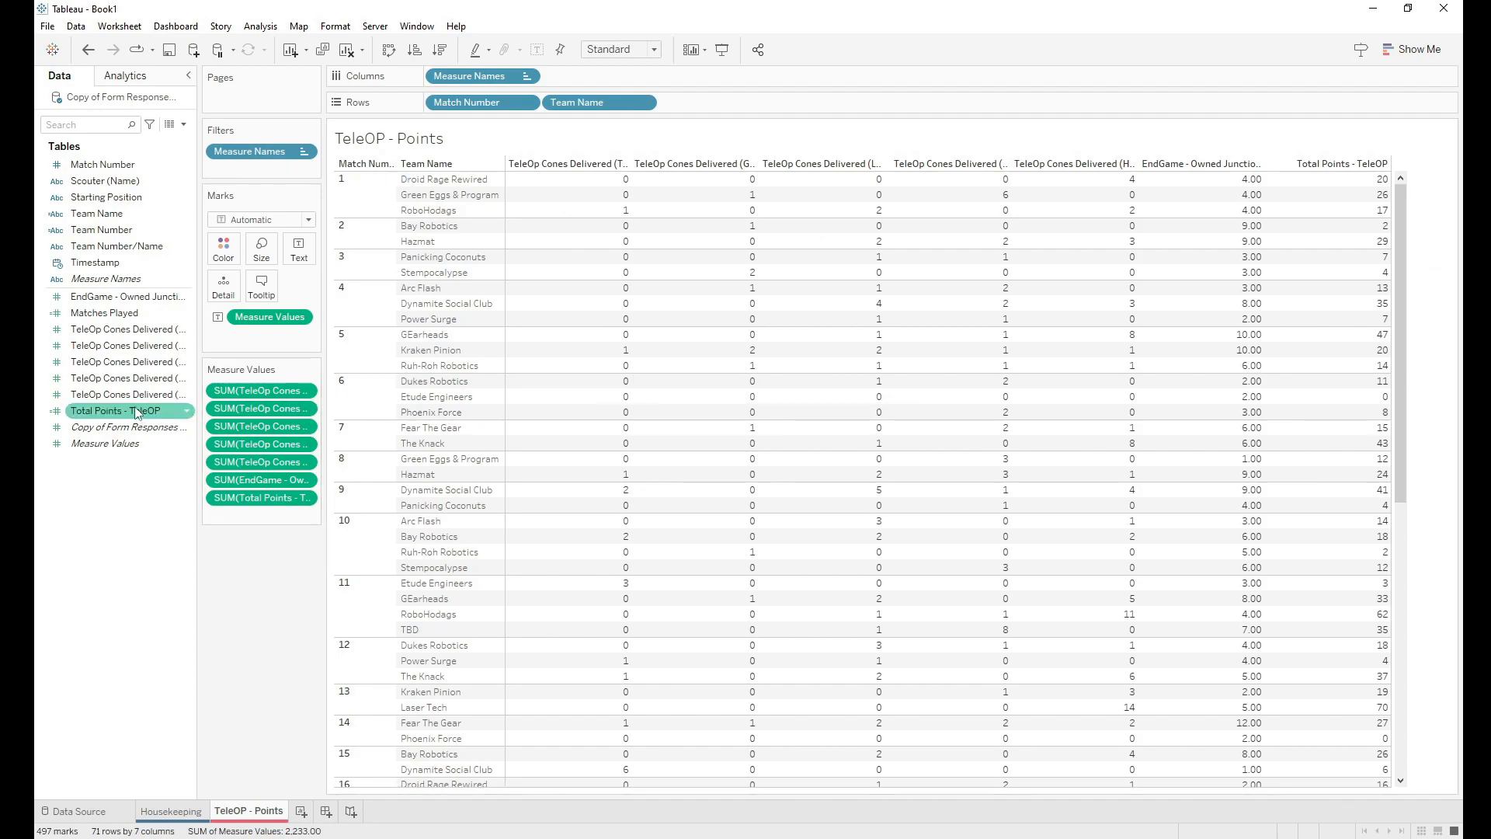
Step: Set EndGame - Owned Junctions' default number format to Number (Custom) with 0 decimals
left_click(129, 298)
right_click(127, 303)
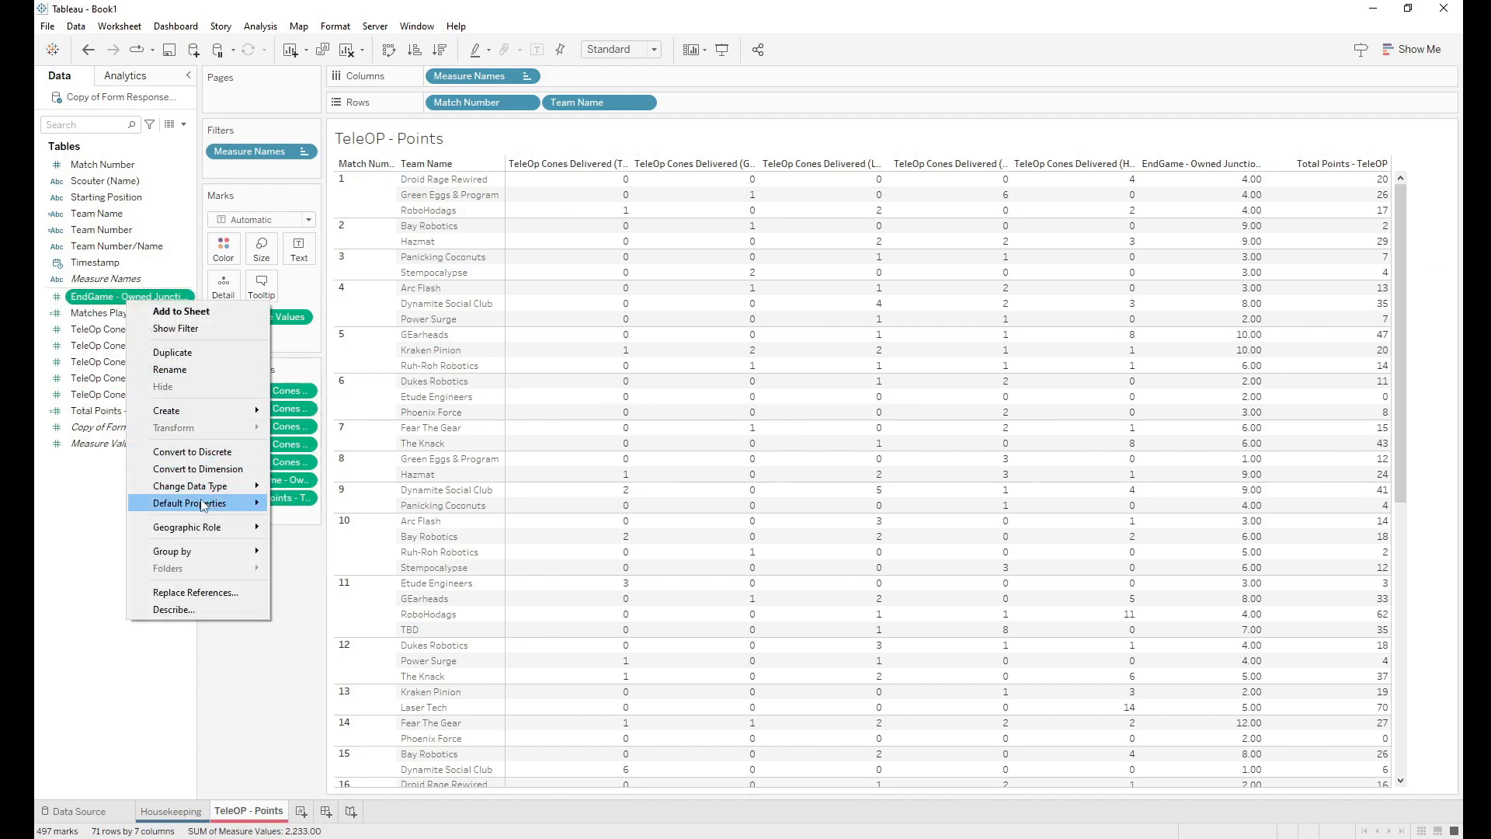
mouse_move(203, 506)
left_click(307, 537)
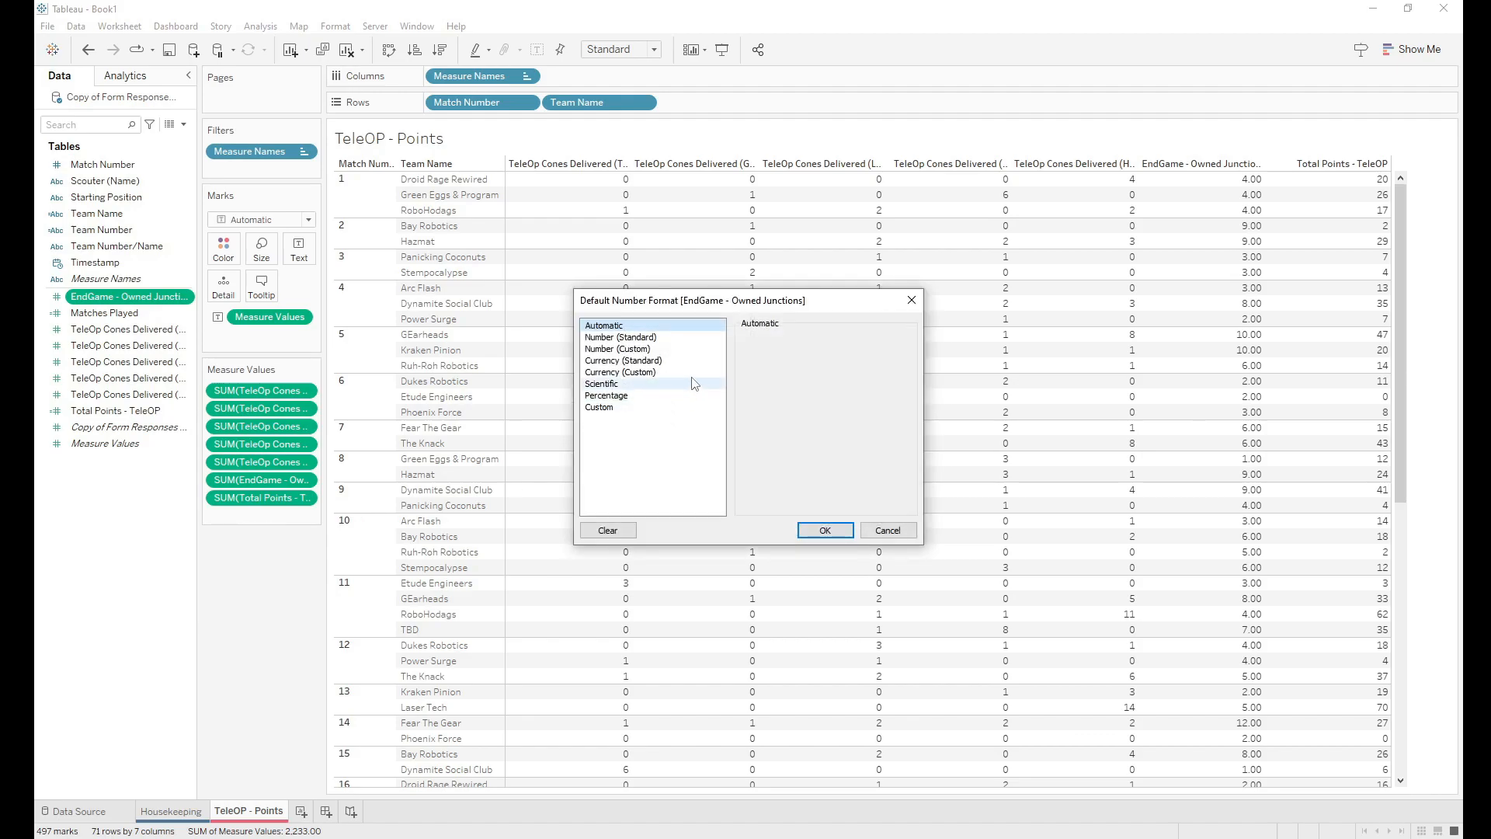
left_click(618, 348)
left_click(784, 359)
left_click(784, 358)
left_click(825, 529)
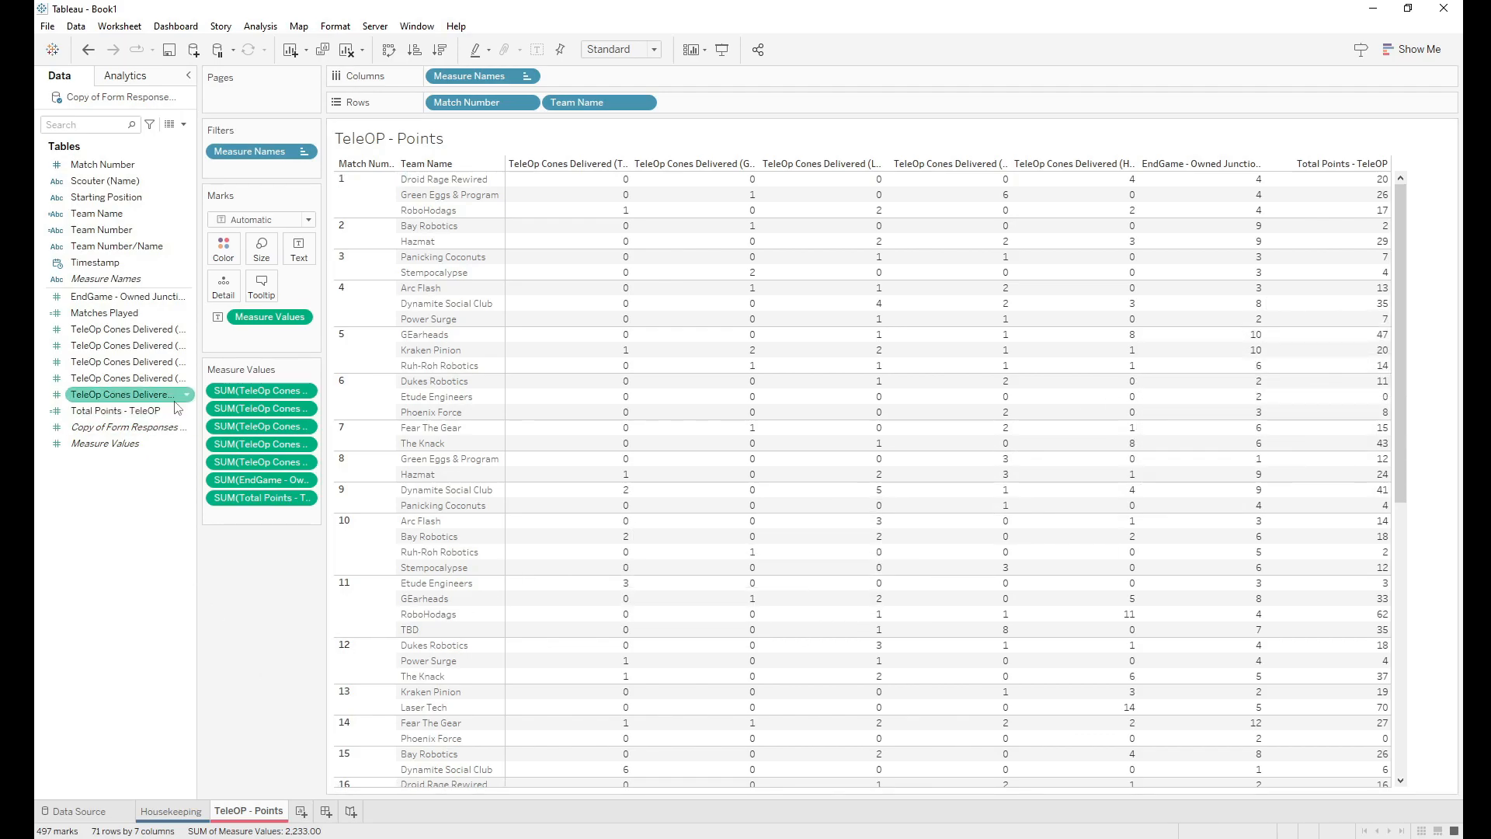
Step: Append + [EndGame - Owned Junctions]*3 to the Total Points - TeleOP calculation
right_click(106, 421)
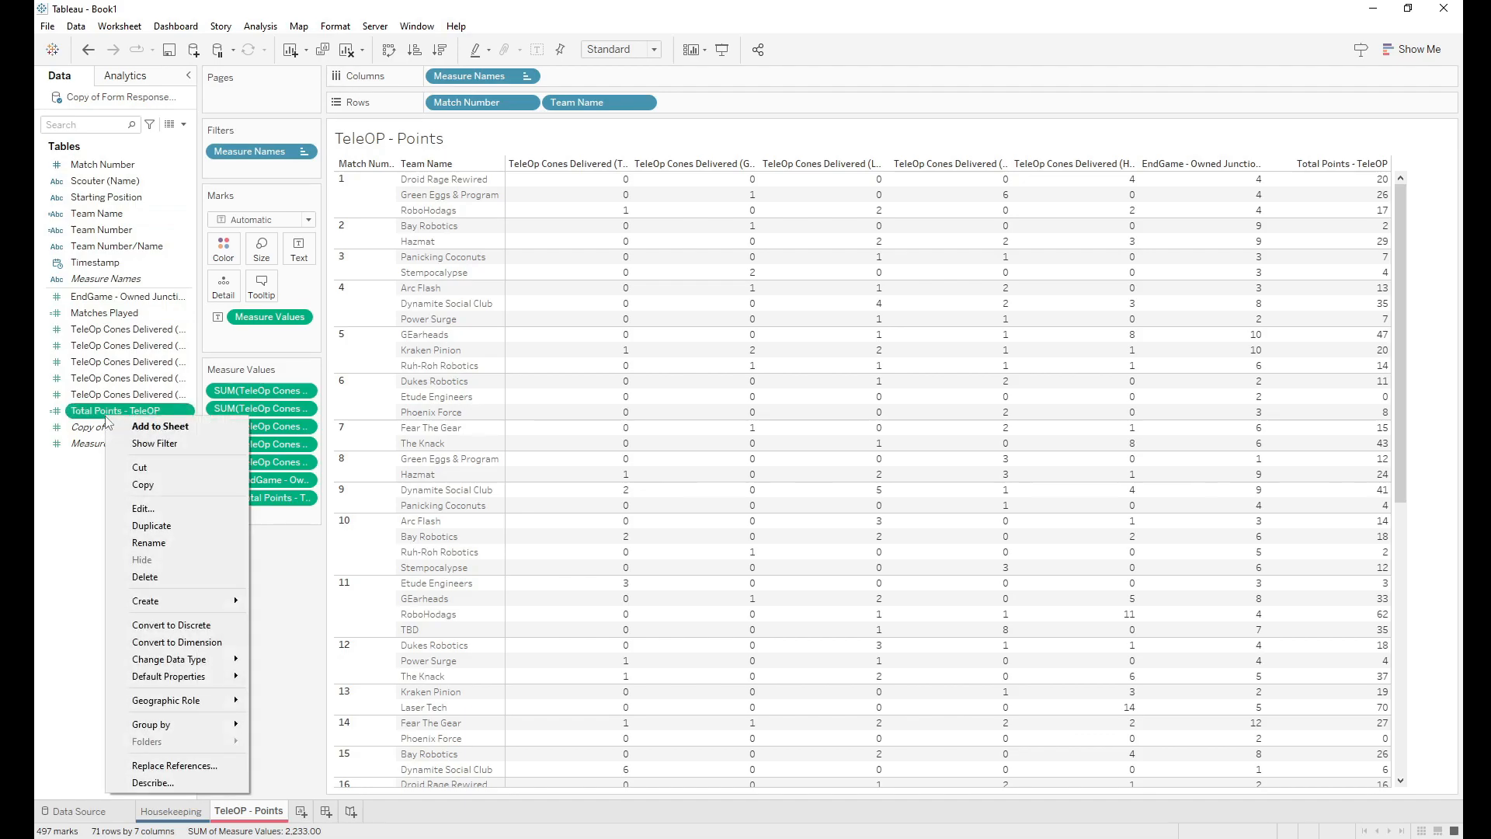
left_click(143, 508)
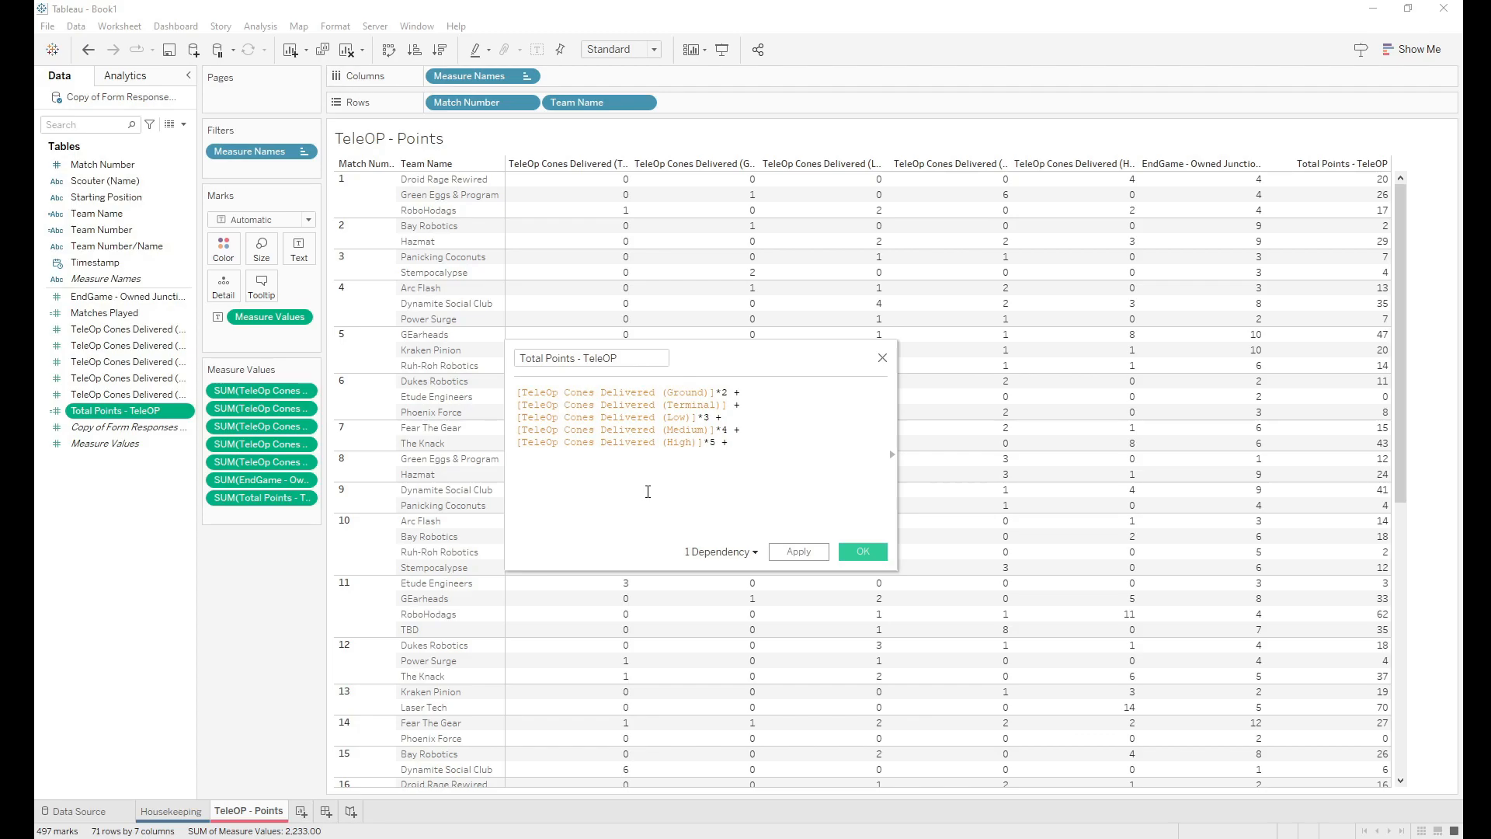
type("ju")
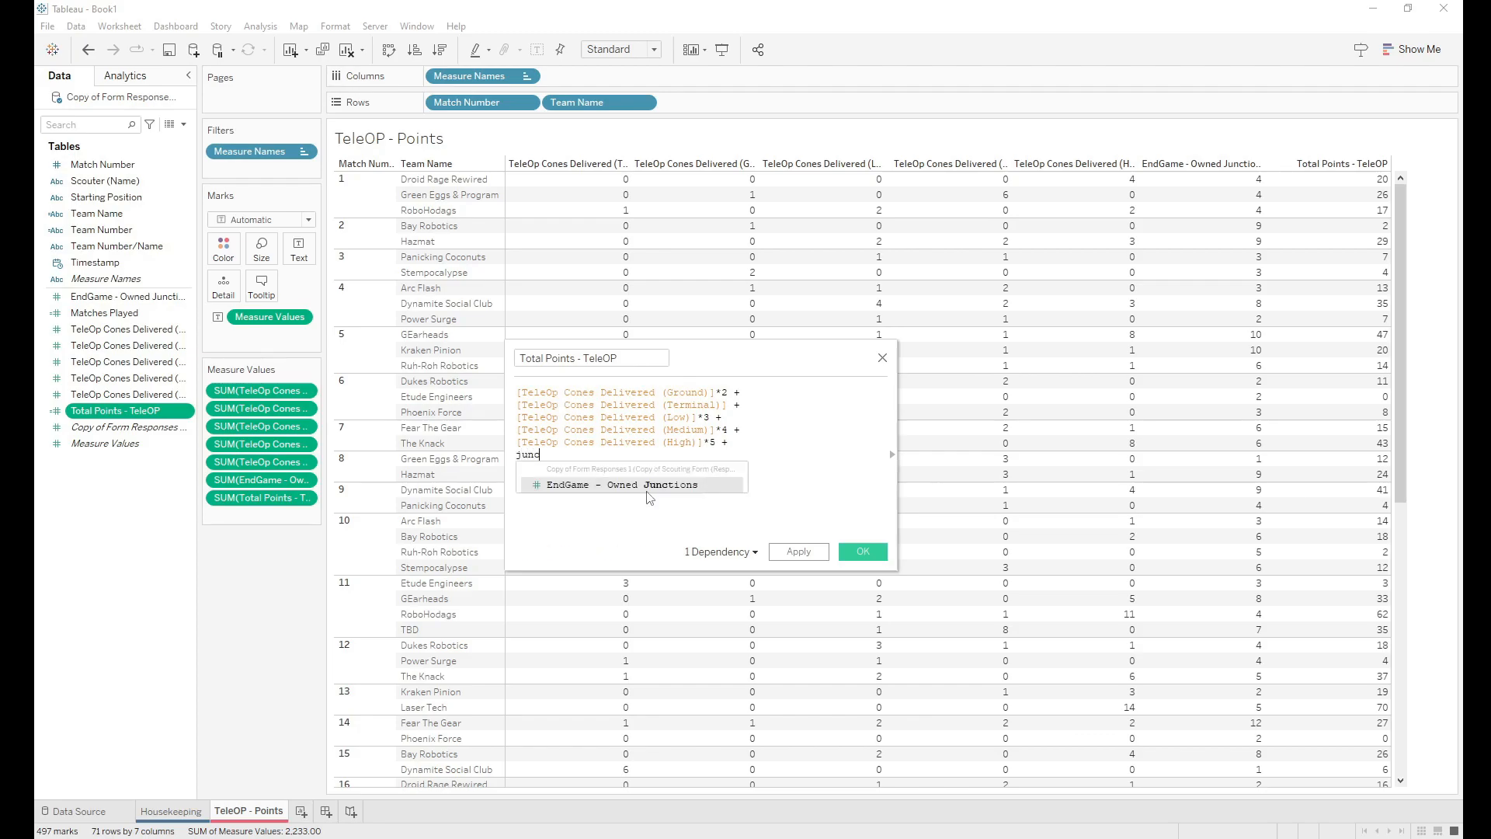
type("nc")
double_click(648, 485)
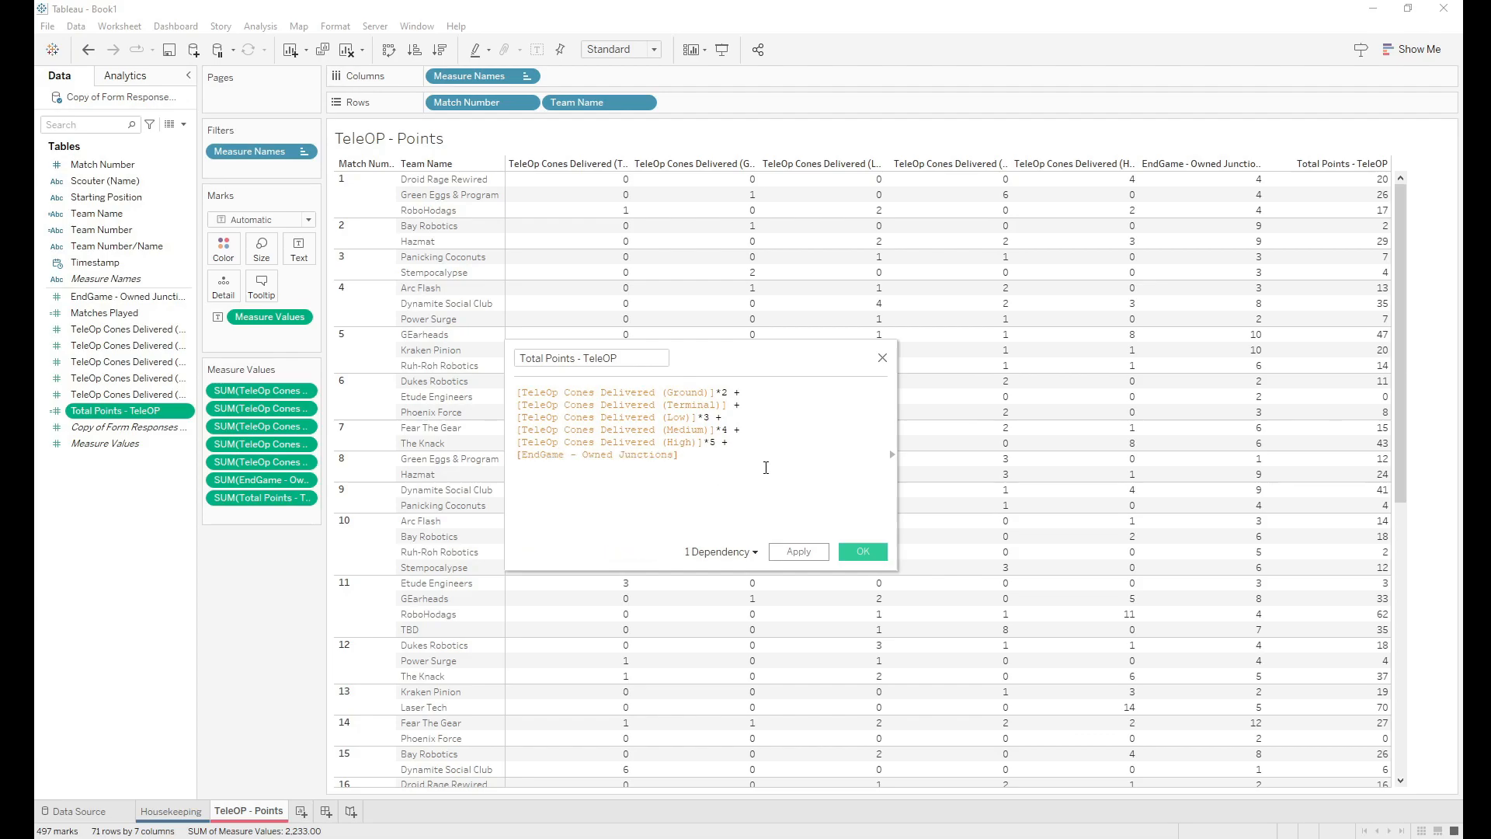
type("*3")
left_click(861, 555)
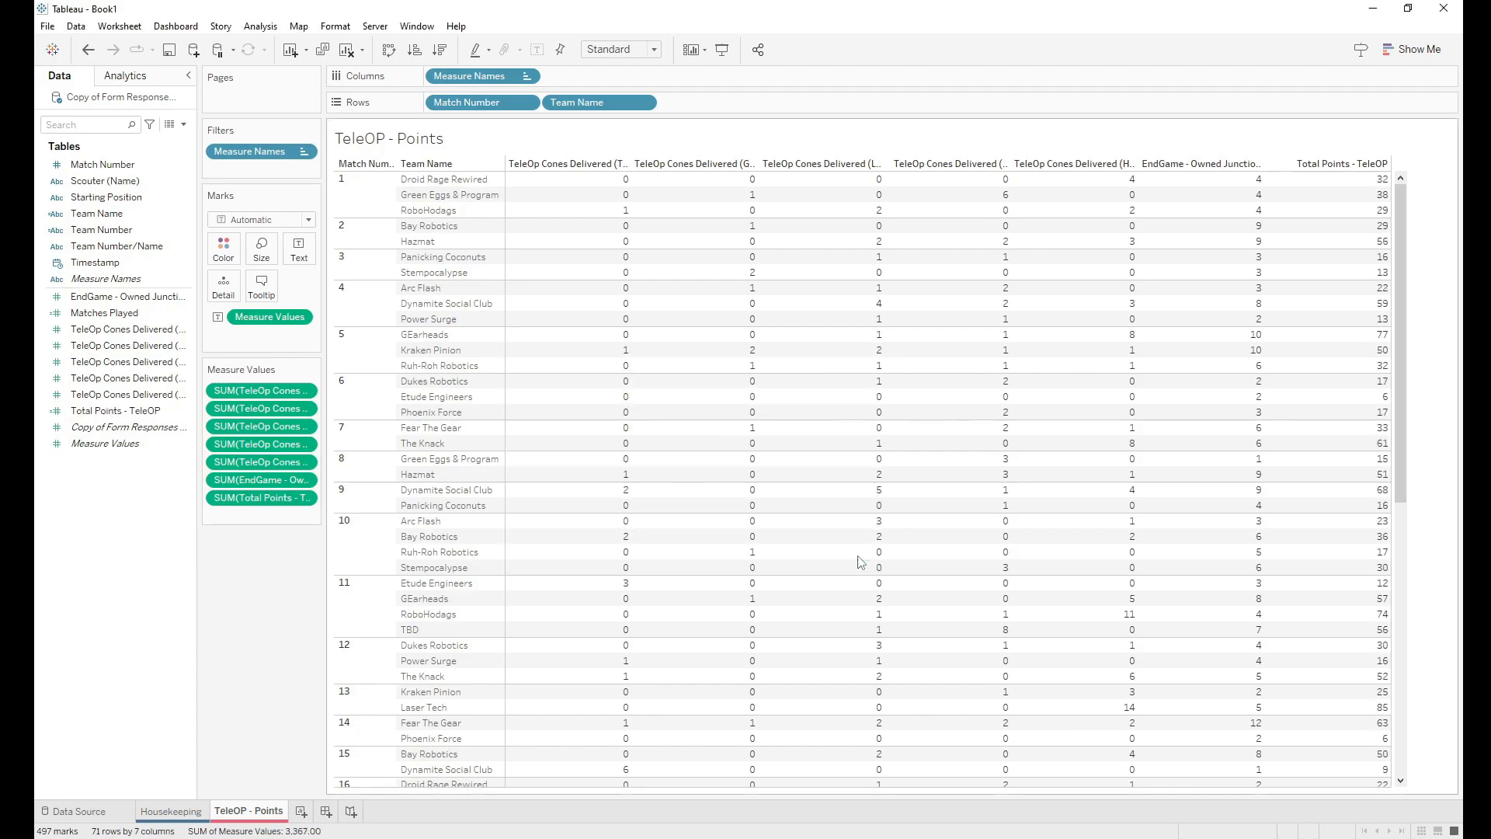
mouse_move(1323, 546)
left_click_drag(1400, 232, 1431, 199)
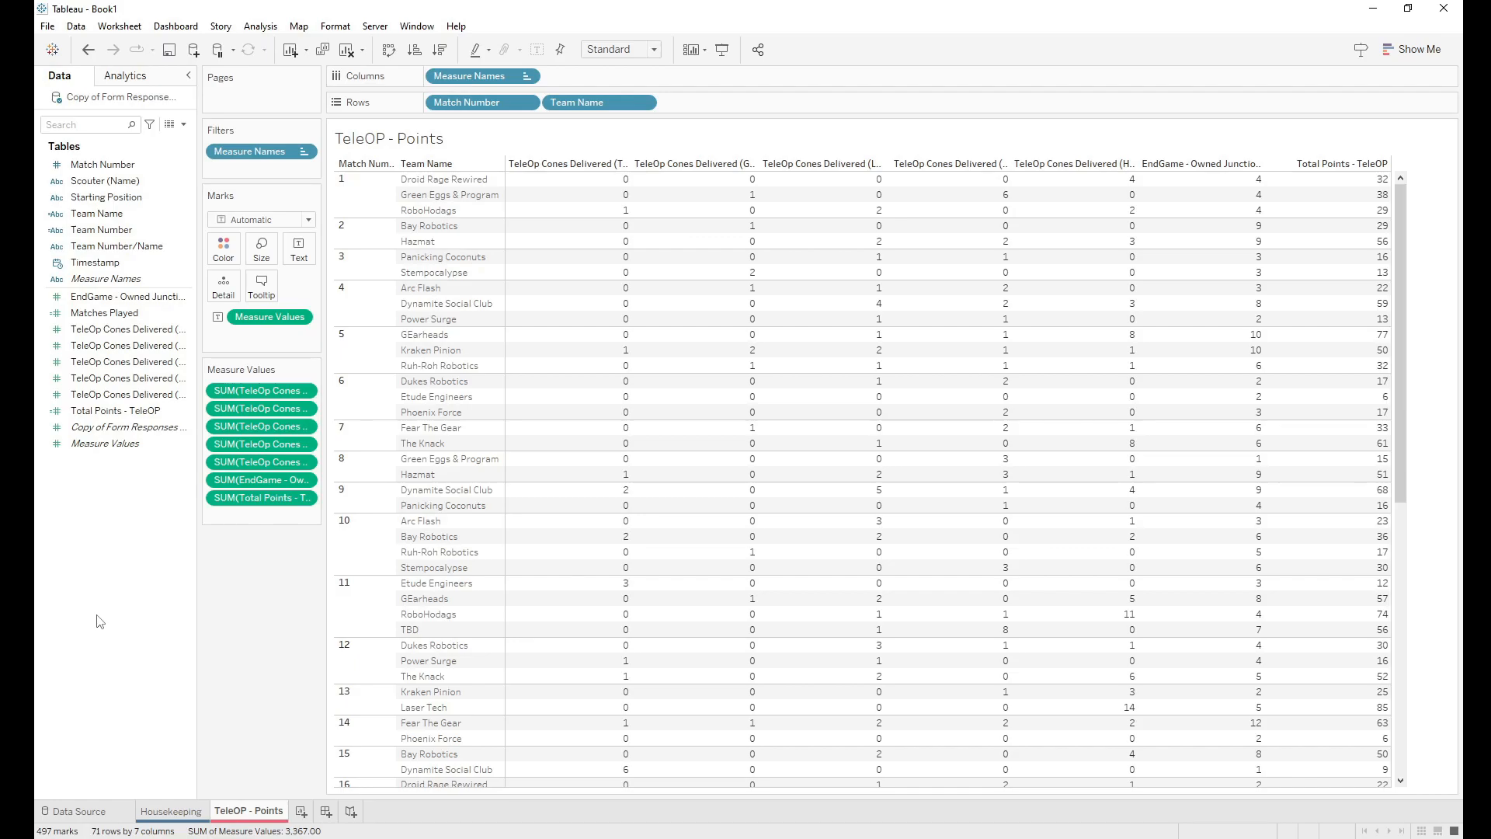
Step: Create a calculated field from Matches Played and name it Average Points
right_click(117, 317)
mouse_move(180, 511)
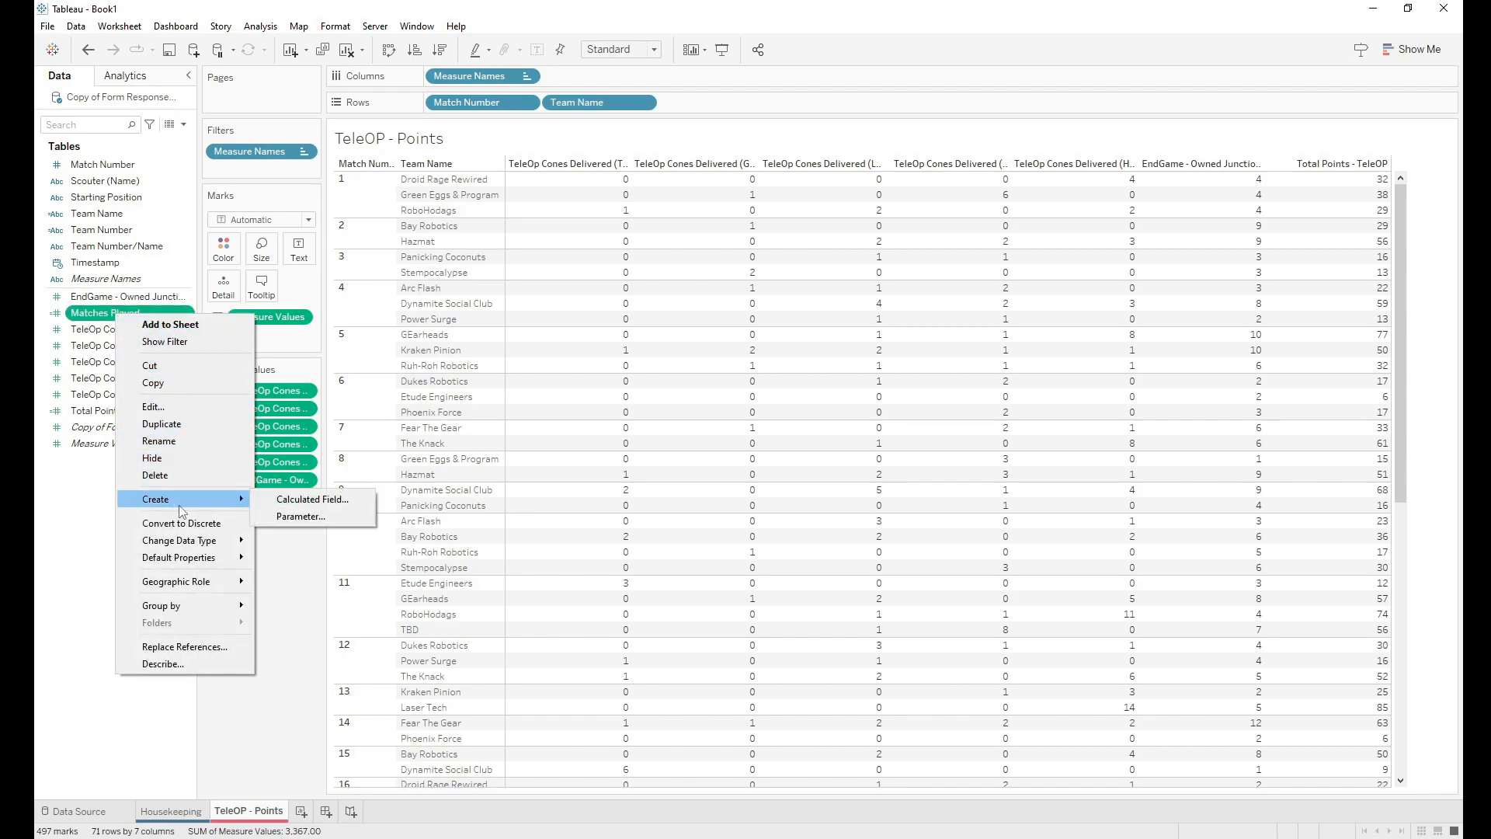
left_click(279, 505)
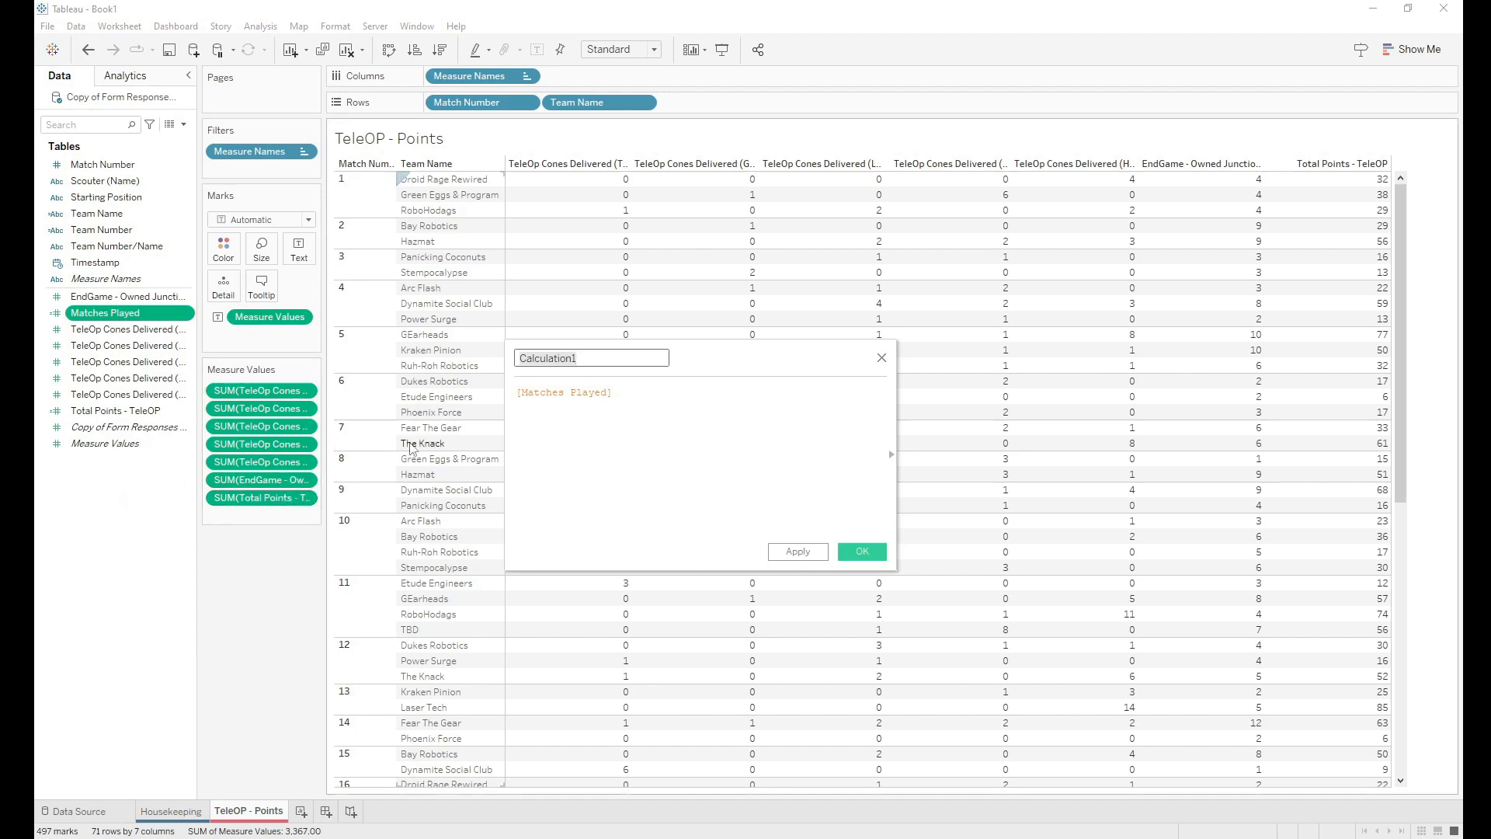
key("BackSpace")
type("Average Points")
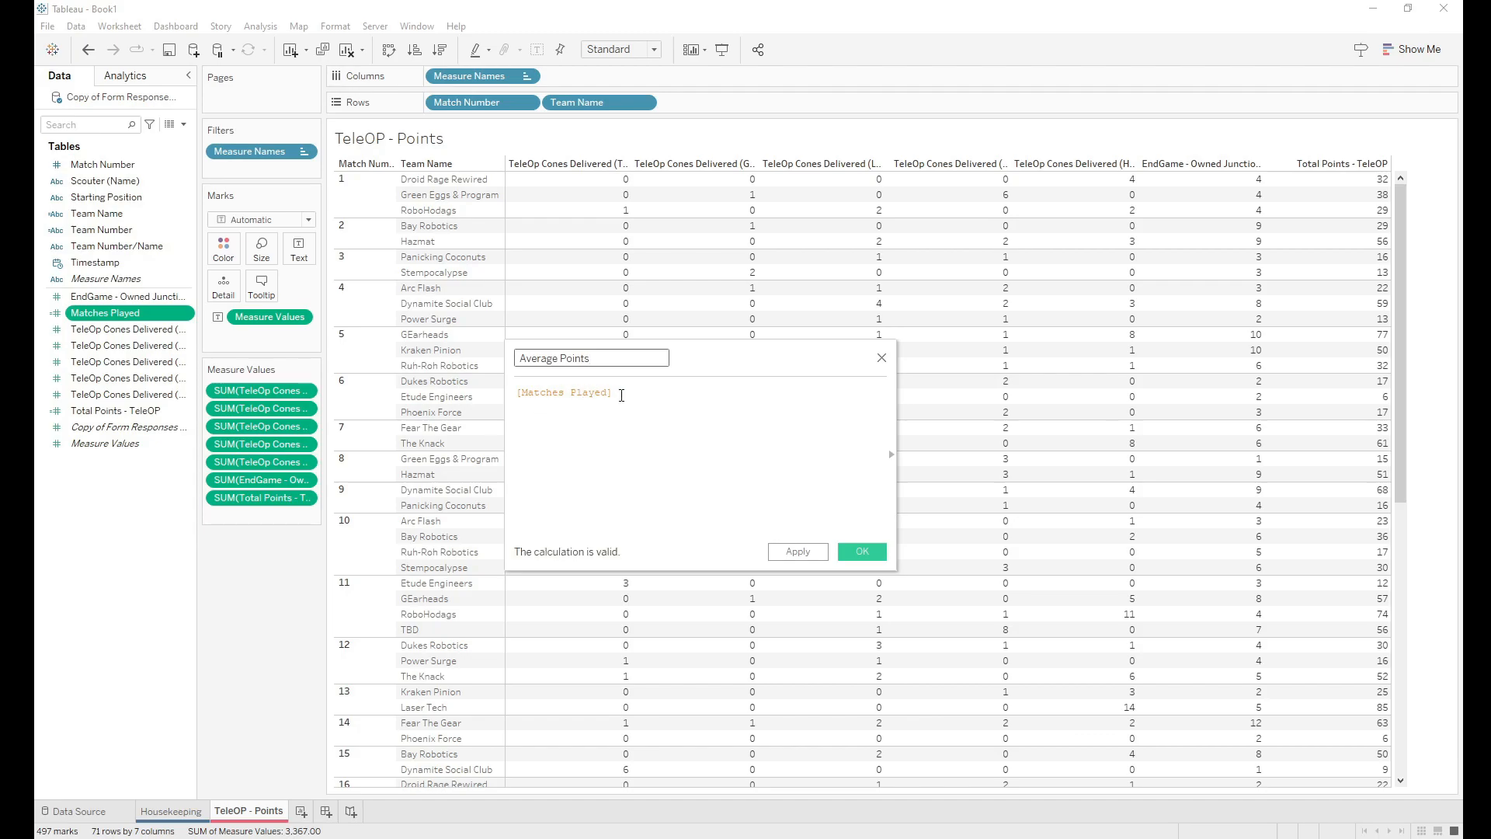
Step: Define Average Points as SUM([Total Points - TeleOP])/[Matches Played] and save it
left_click_drag(621, 396, 515, 396)
left_click(518, 391)
type("to")
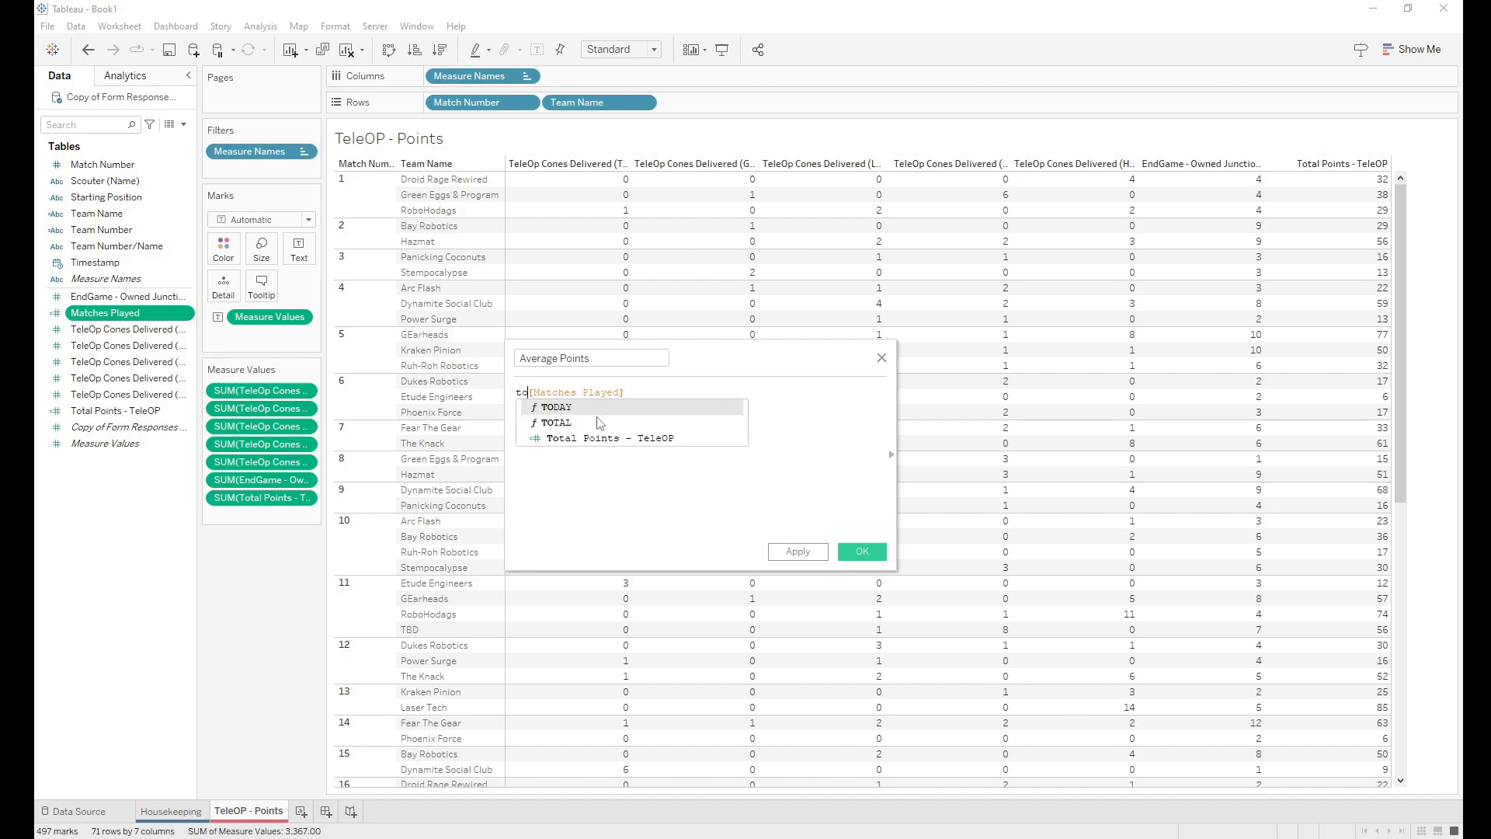
double_click(599, 438)
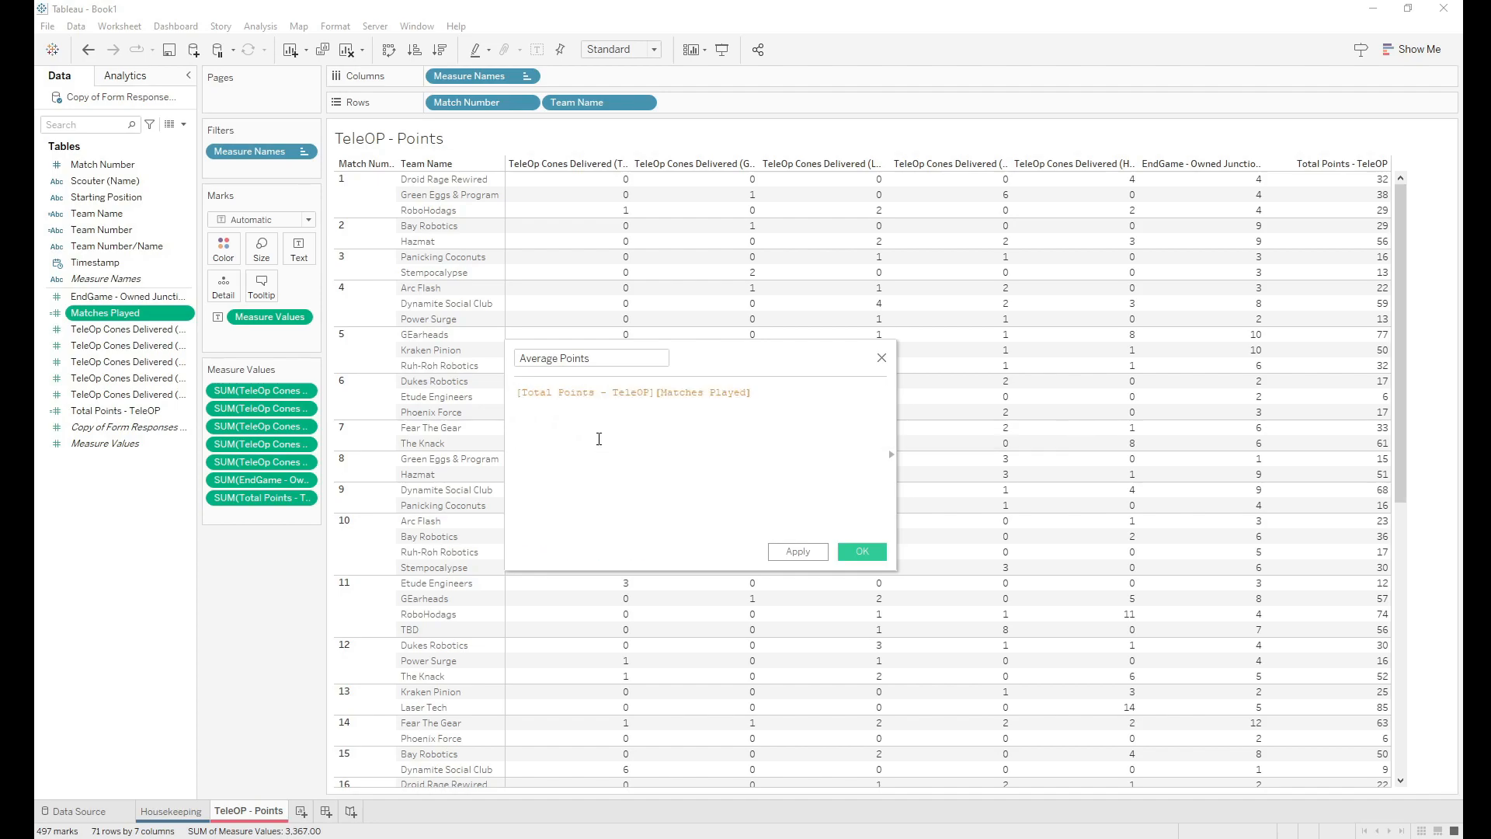
type("/")
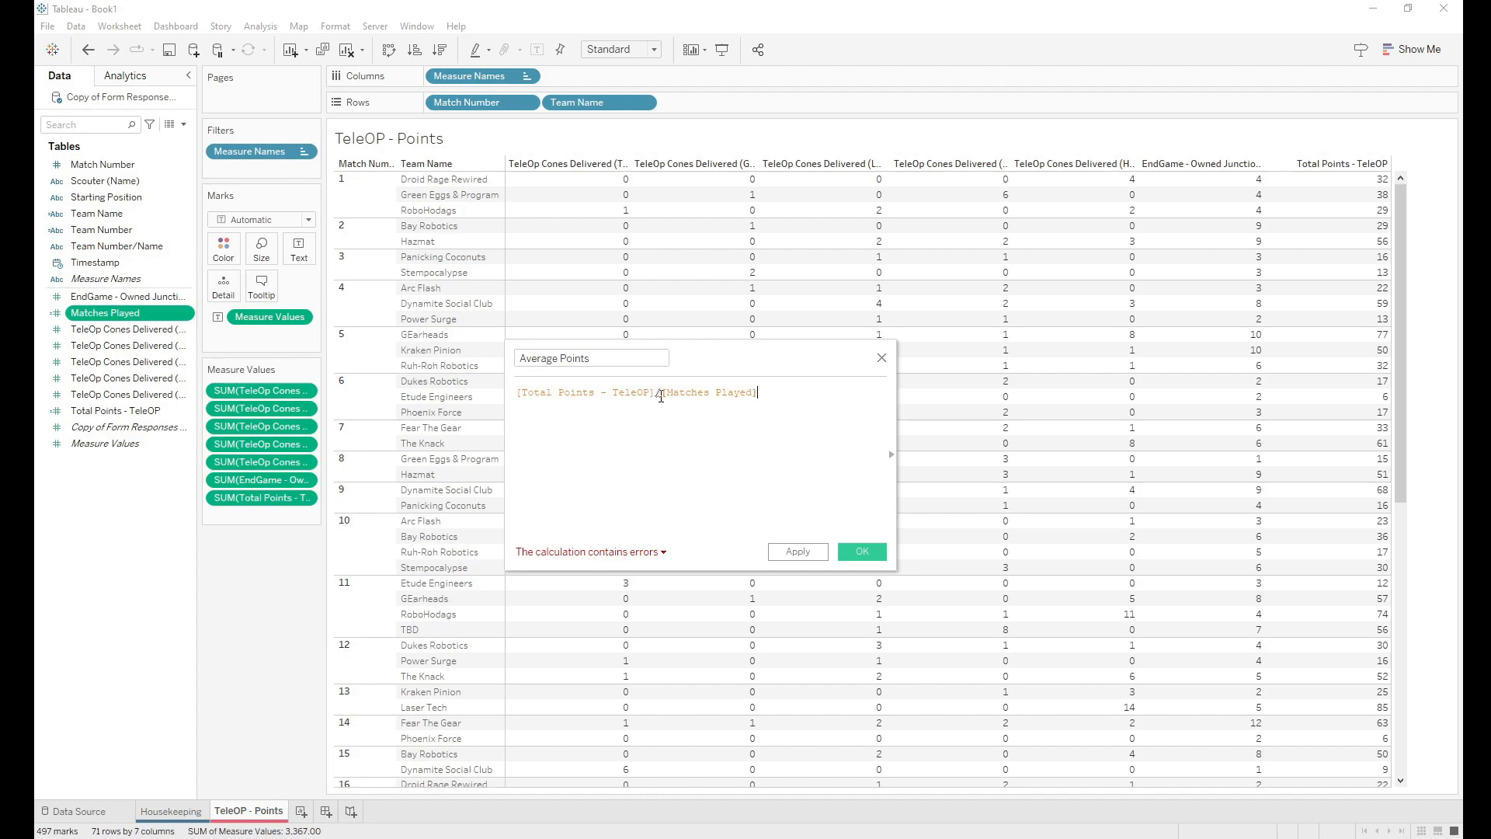
mouse_move(657, 393)
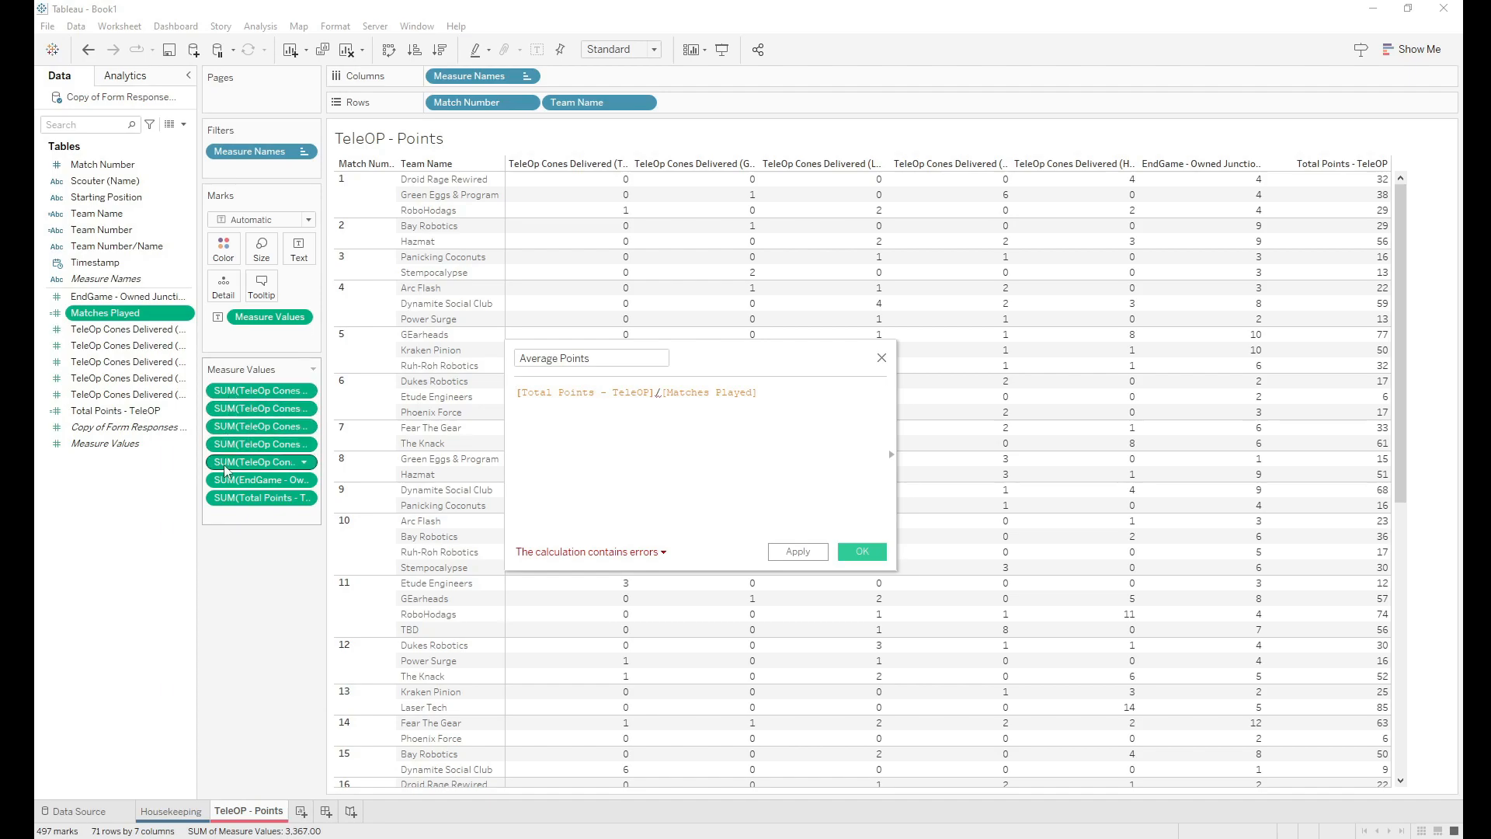
left_click(521, 397)
type("sum")
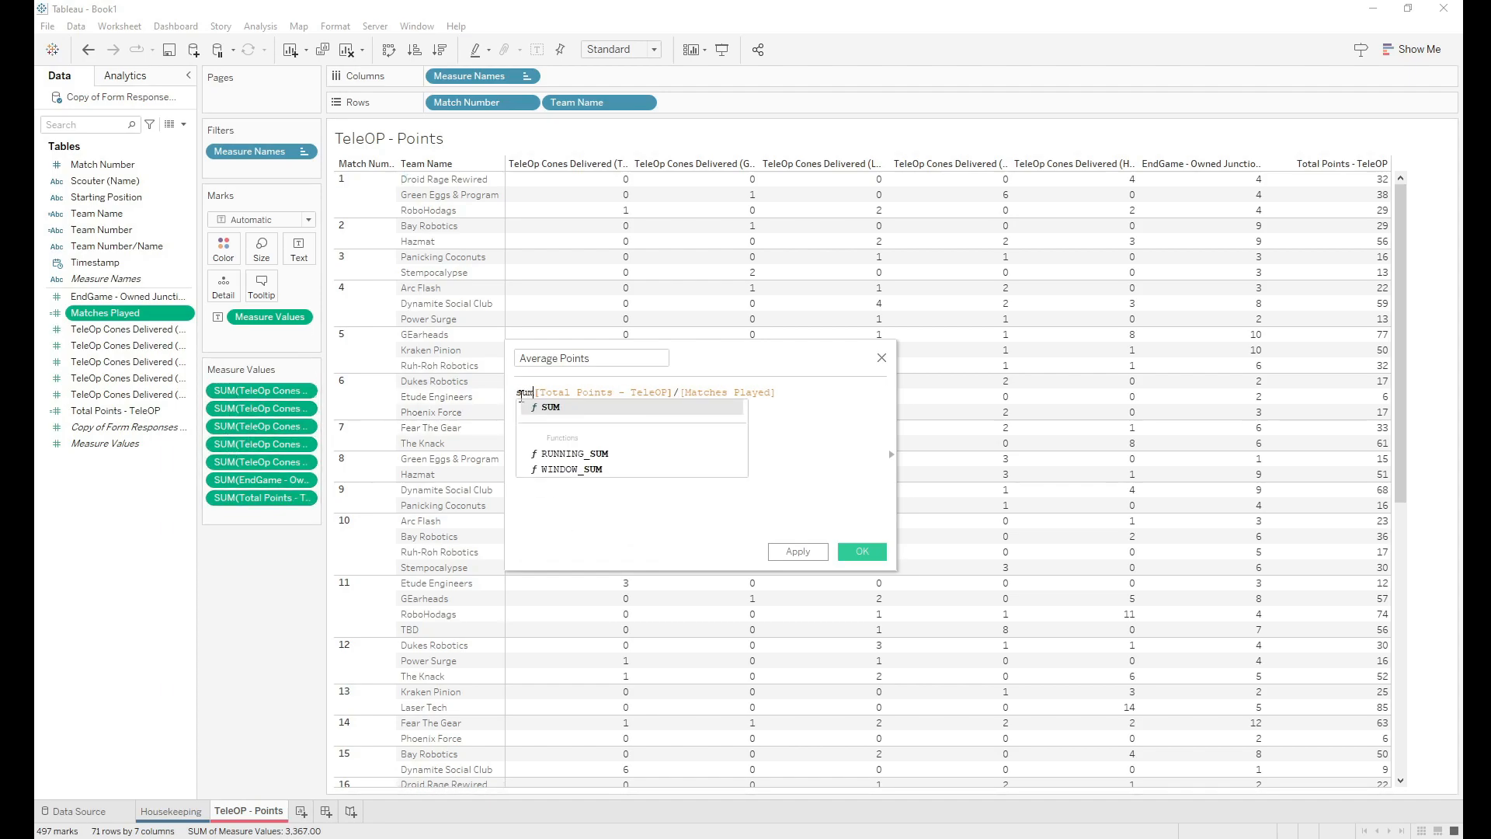
type("(")
key("ctrl+Right")
key("ctrl+Right")
key("ctrl+Right")
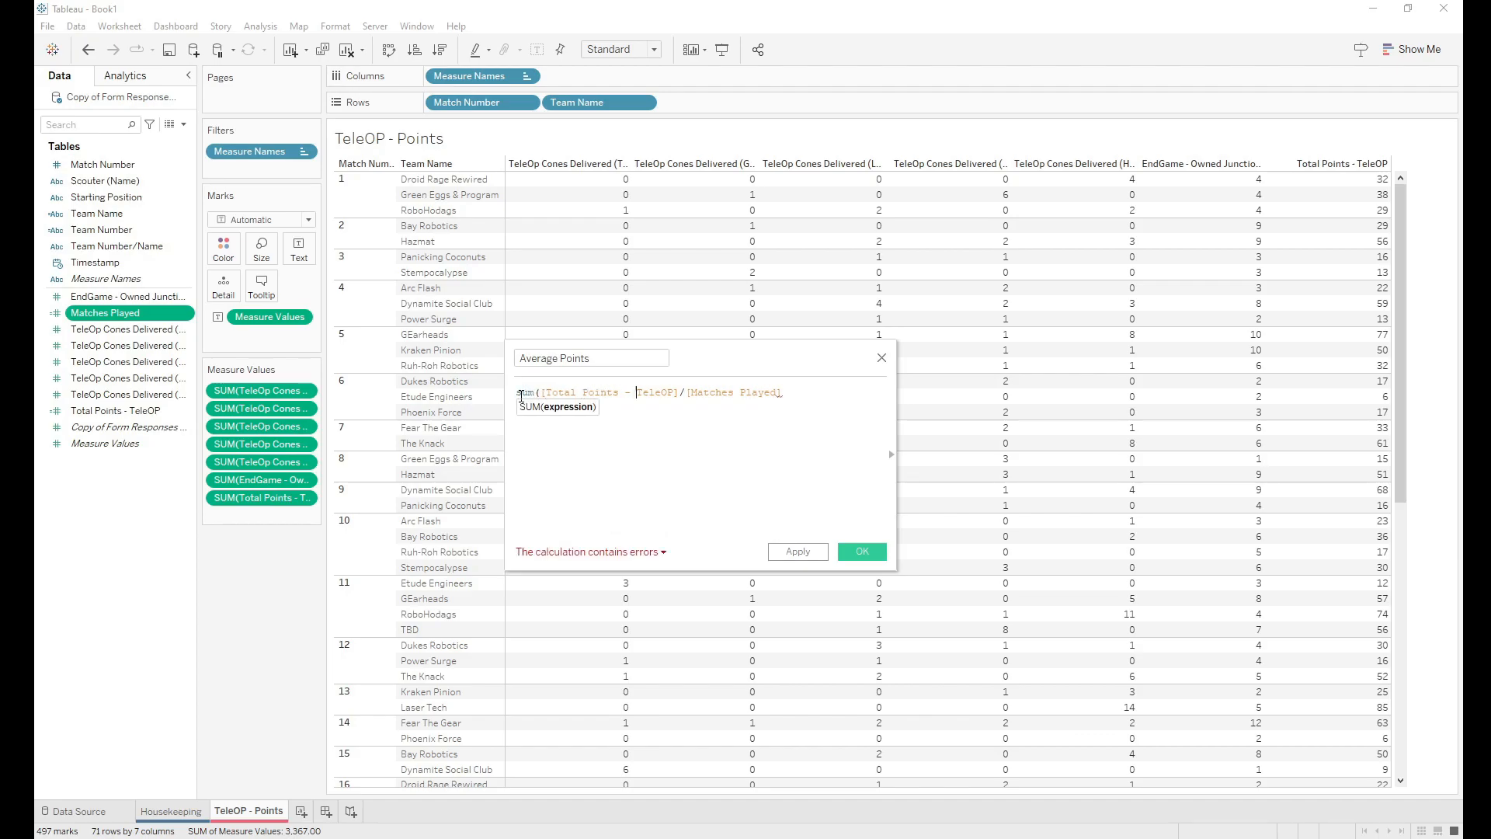
type(")")
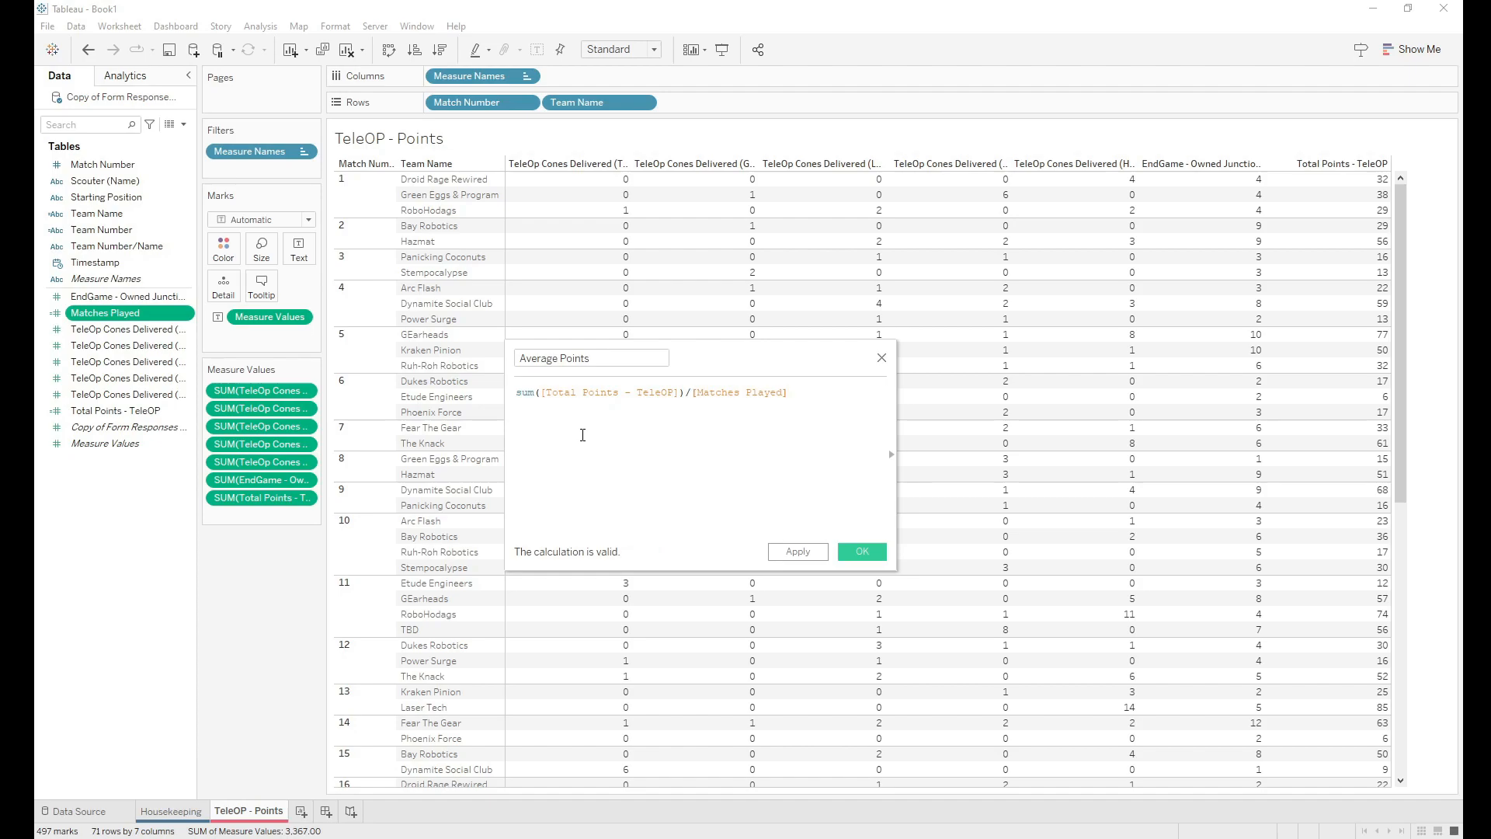
left_click(860, 553)
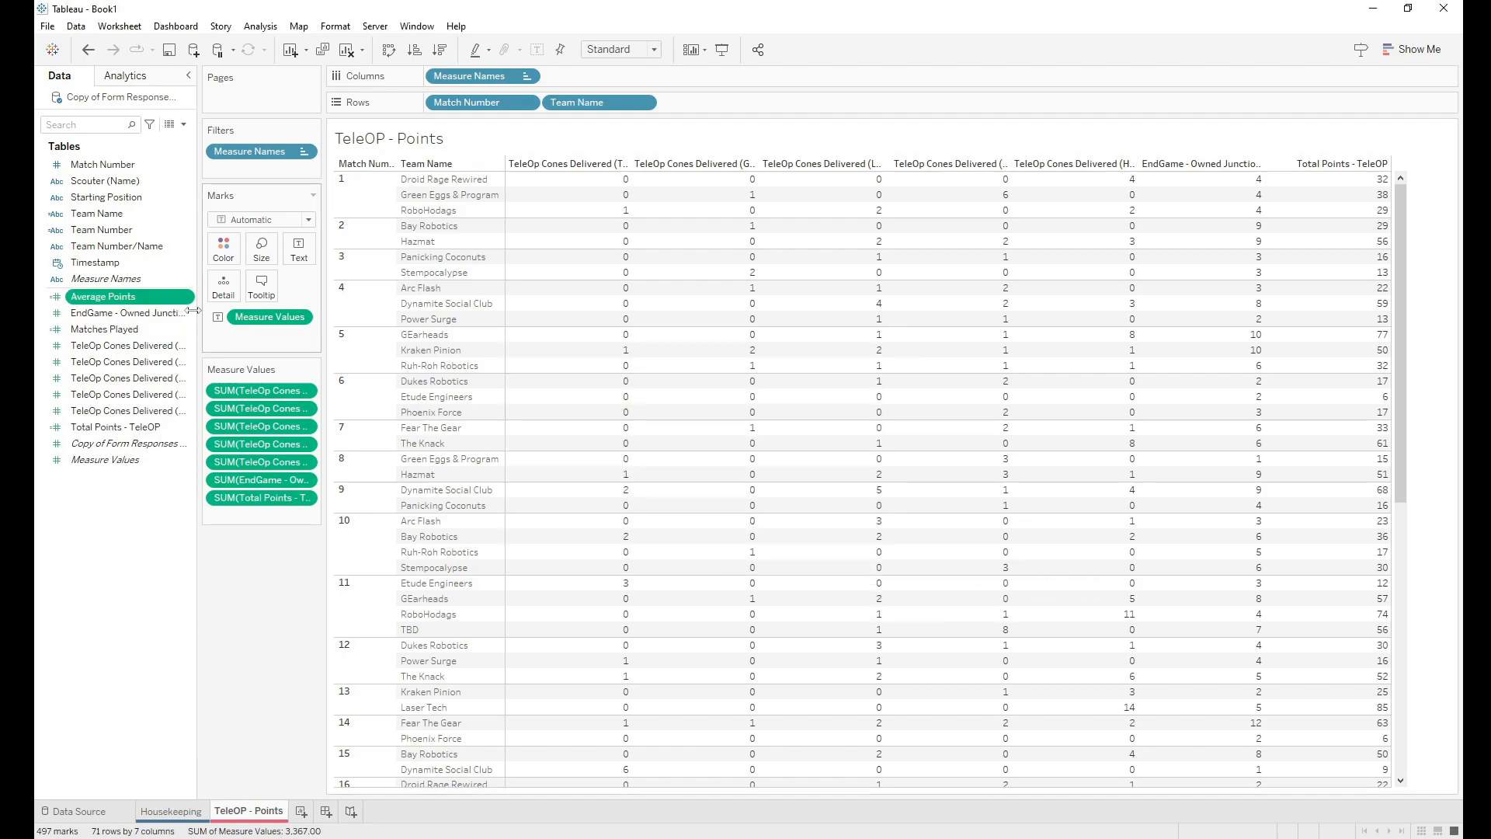
left_click_drag(93, 302, 247, 508)
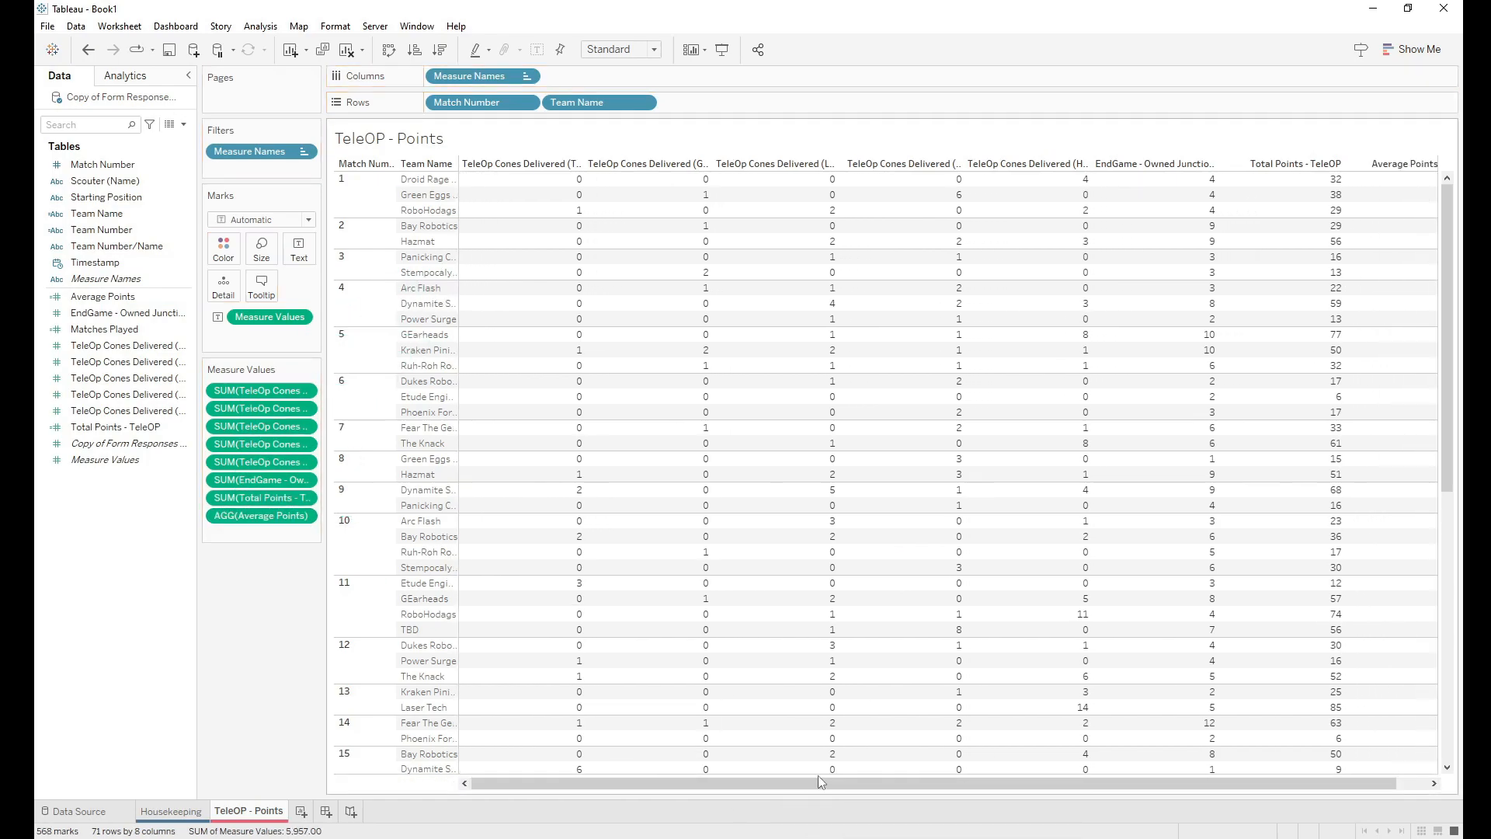
left_click_drag(818, 777, 851, 778)
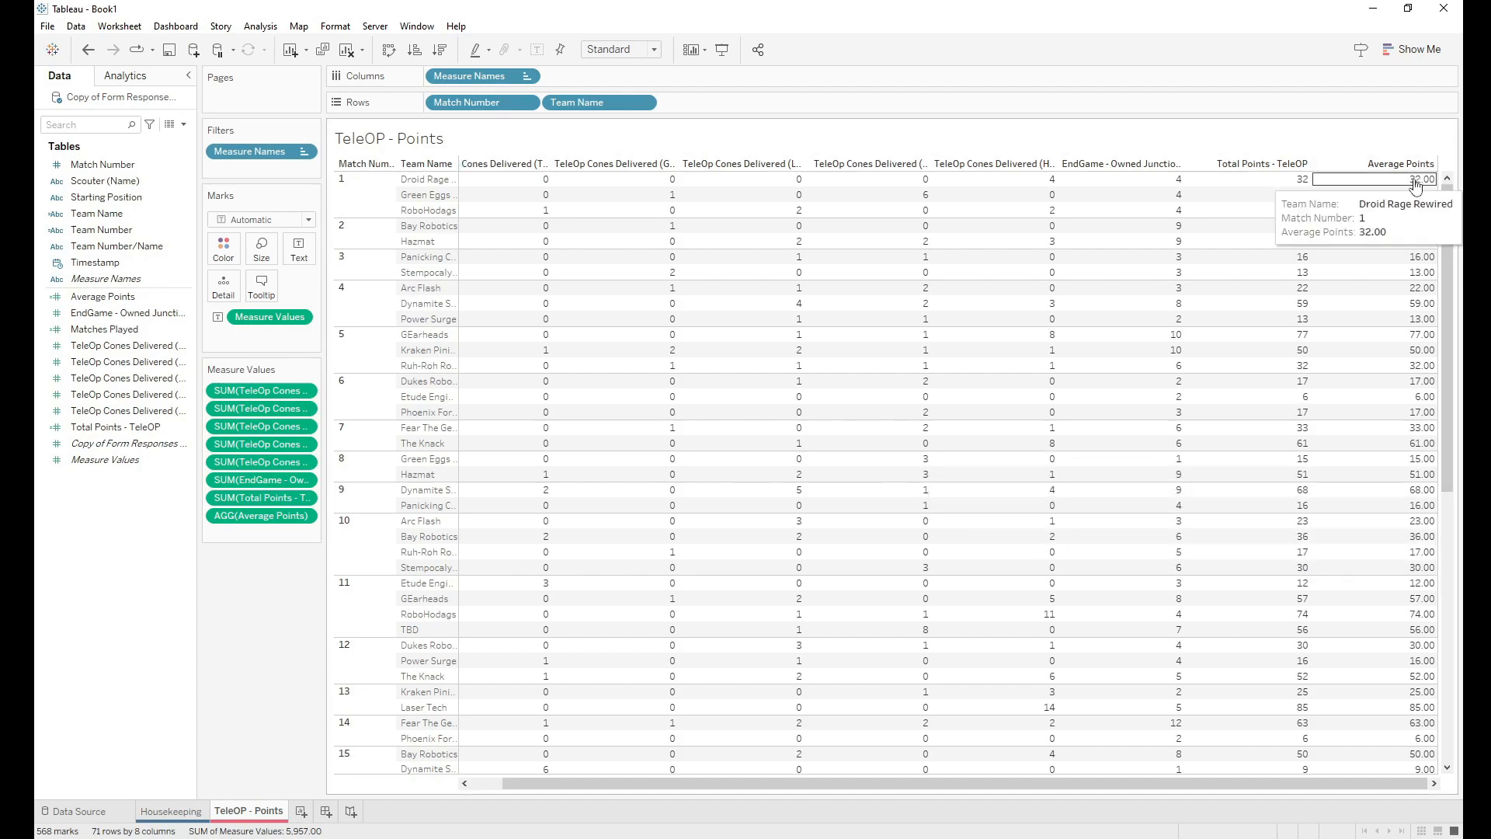
left_click_drag(1119, 789, 1086, 788)
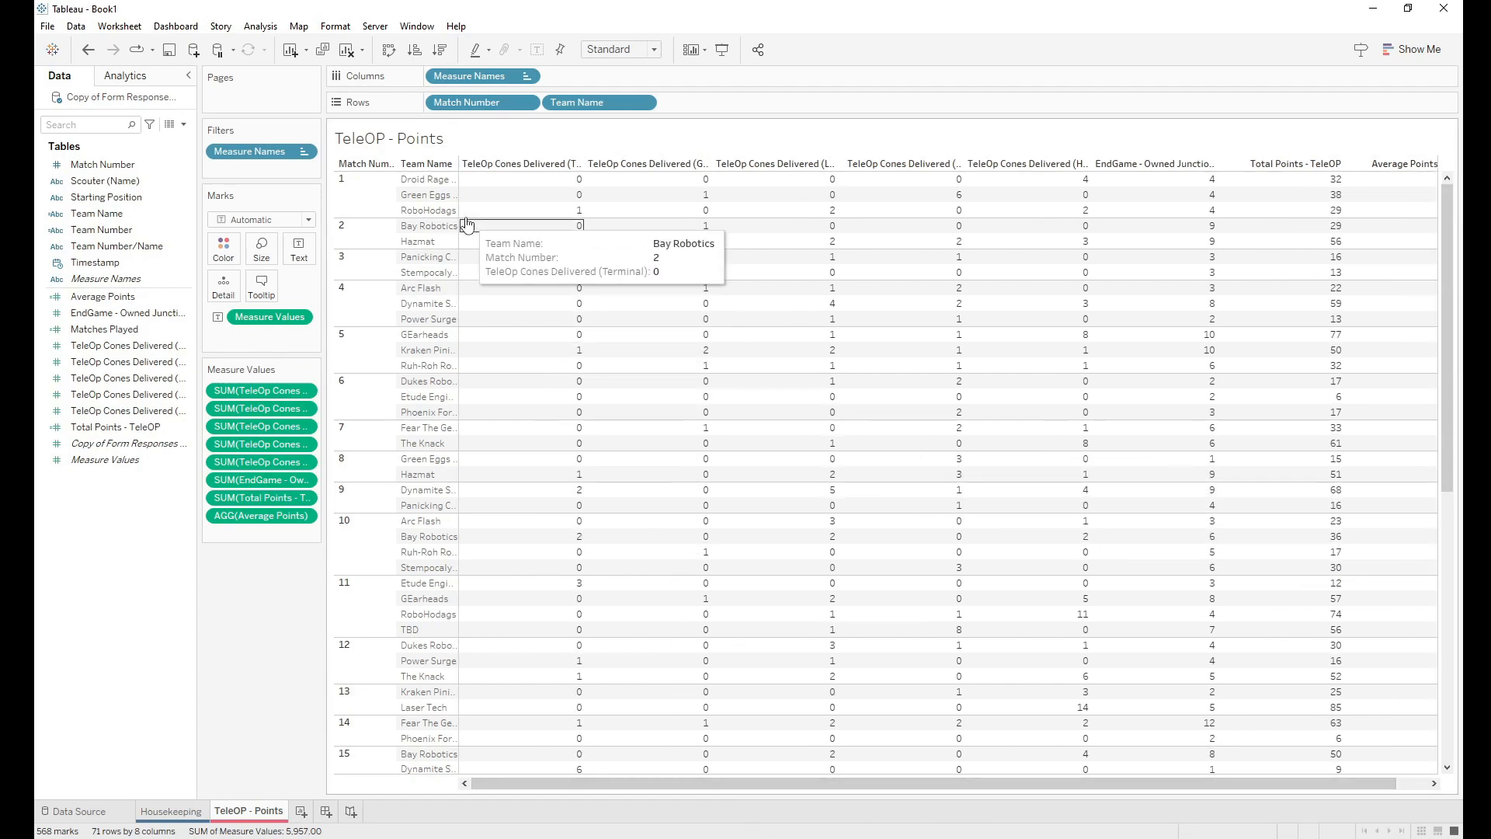
left_click_drag(466, 102, 743, 109)
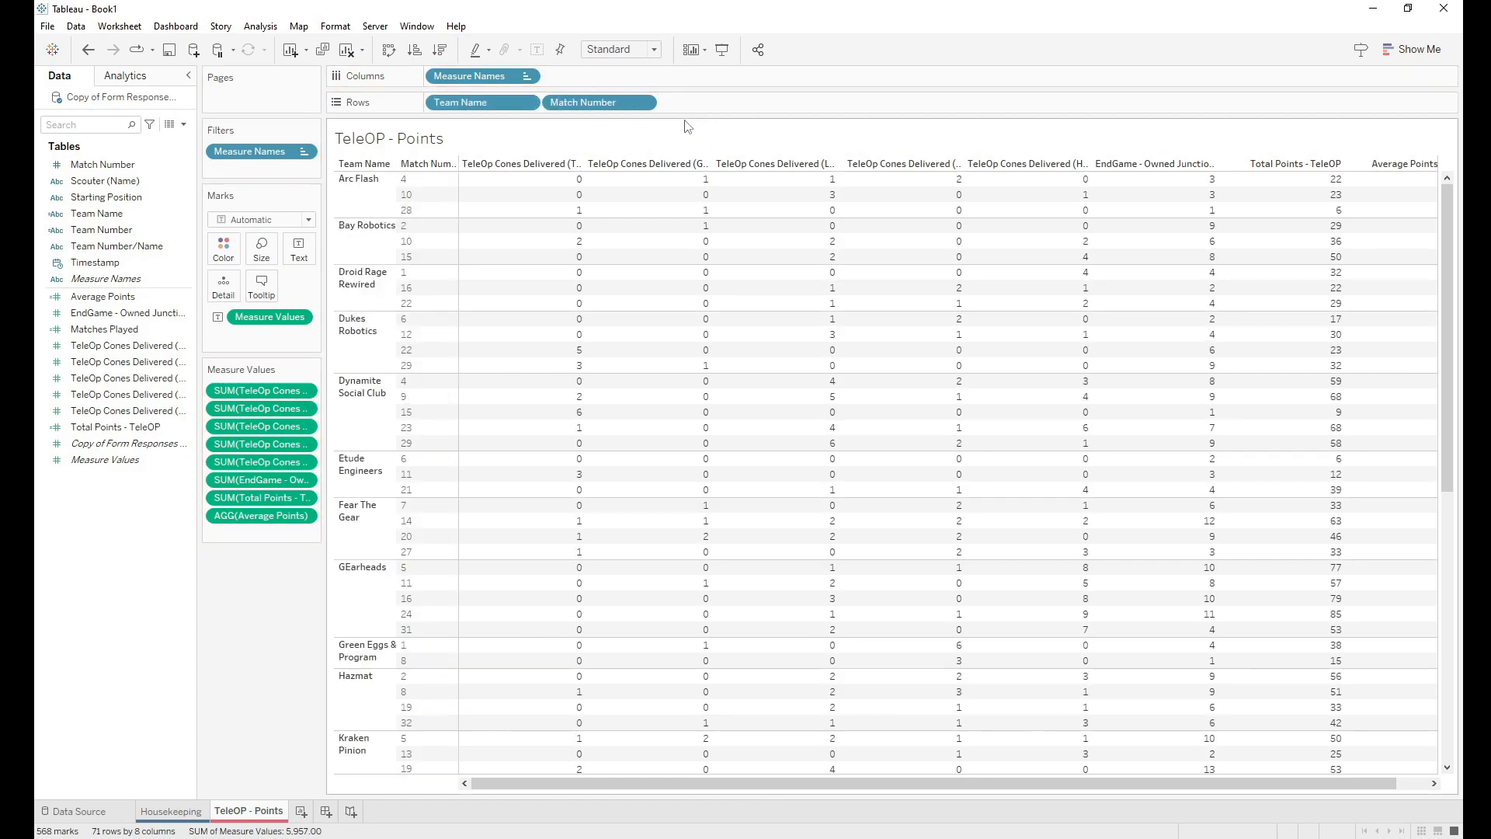
left_click_drag(538, 180, 133, 552)
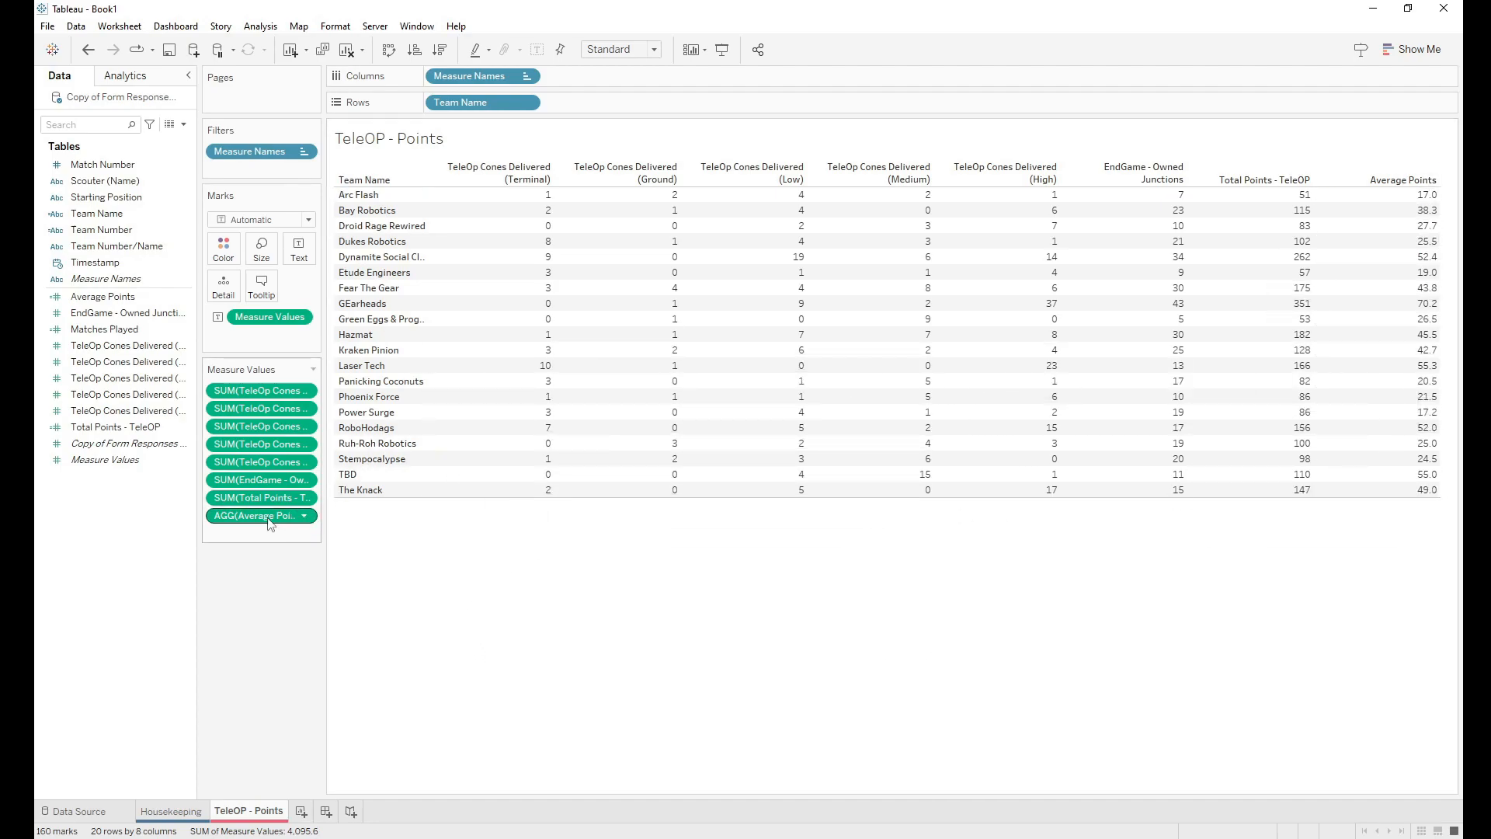
left_click_drag(261, 516, 105, 511)
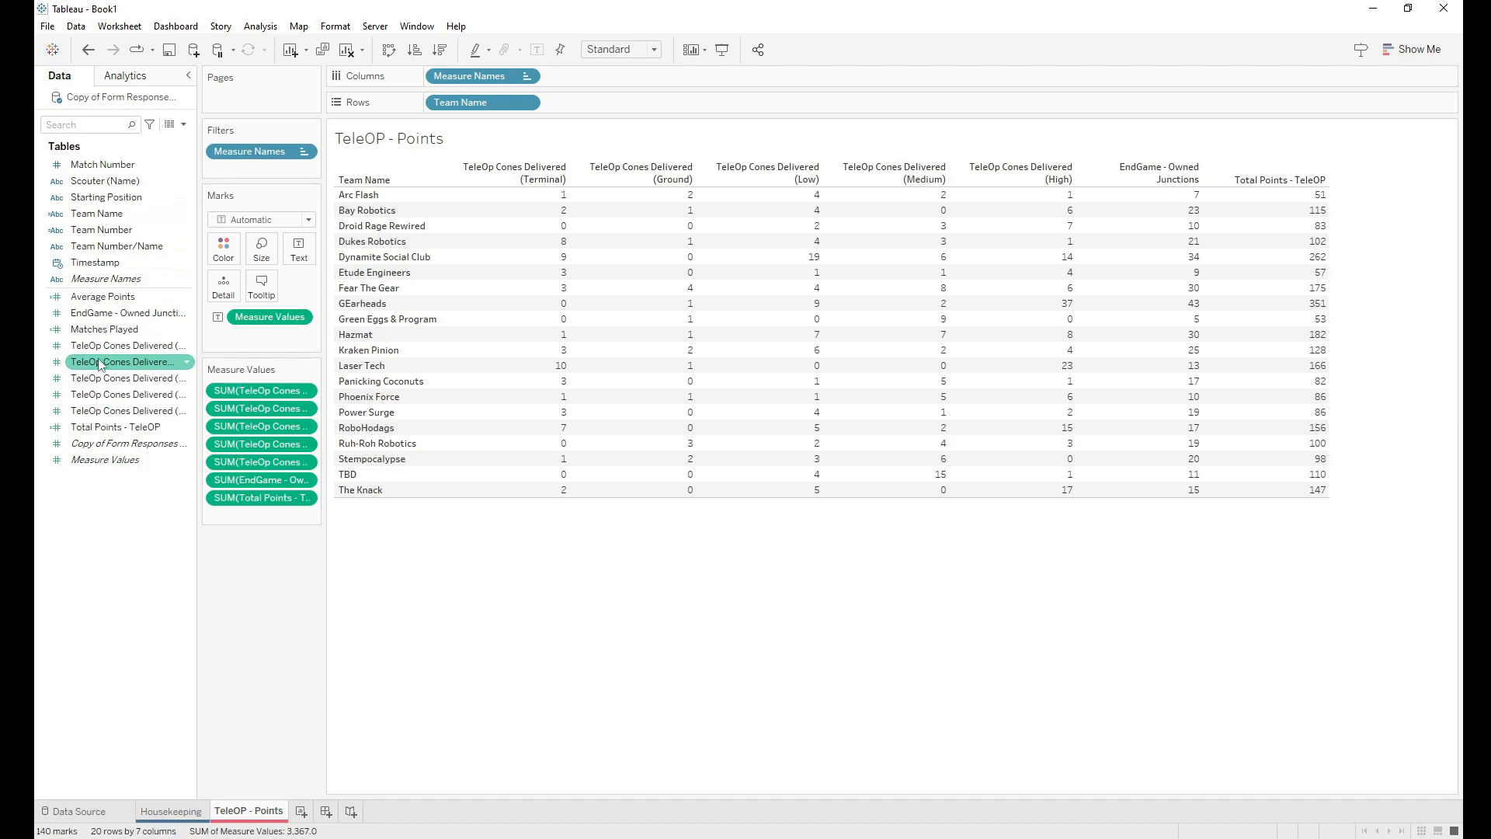
left_click_drag(104, 329, 429, 104)
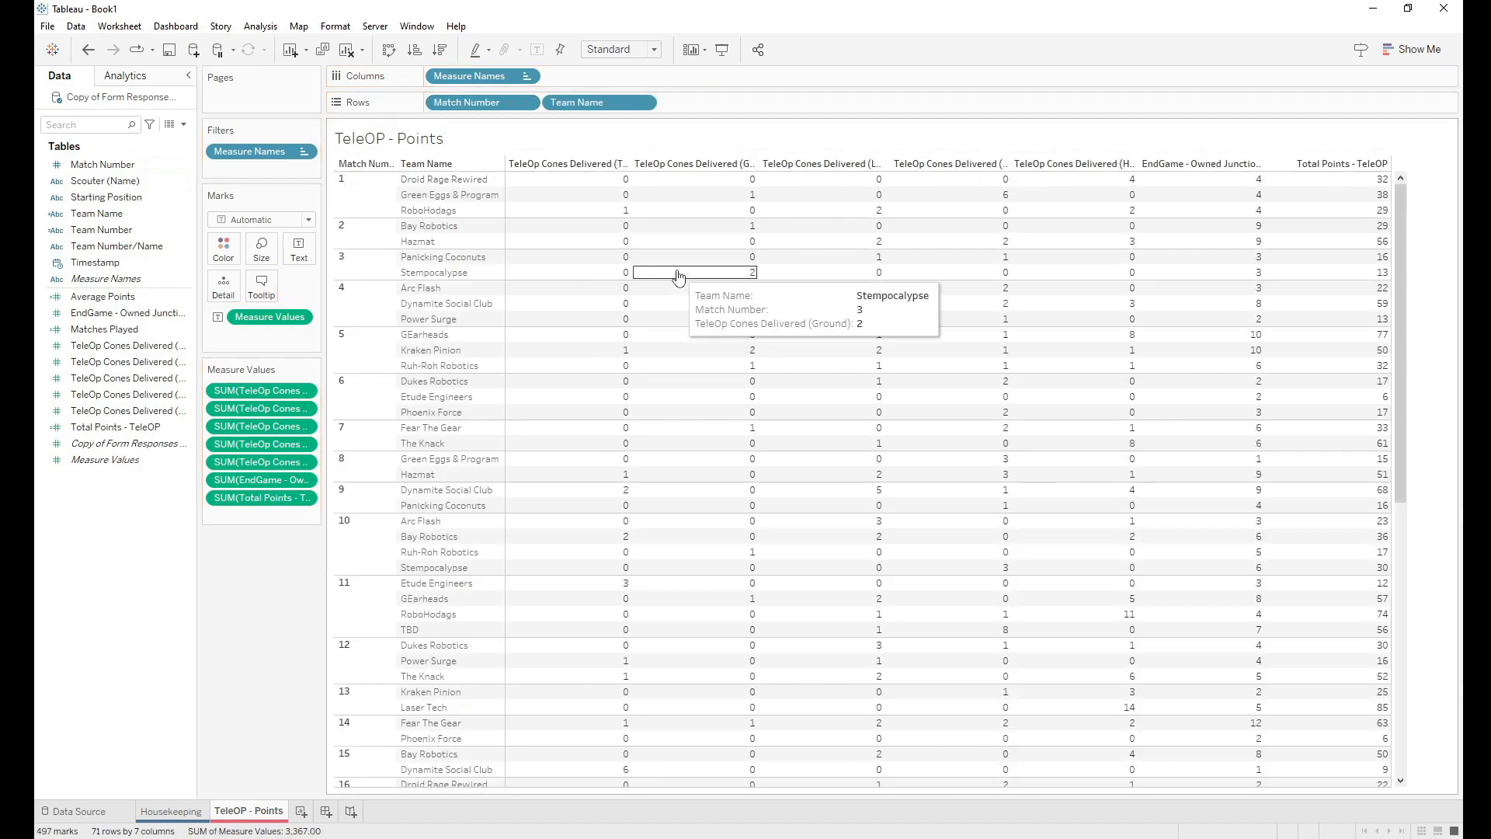
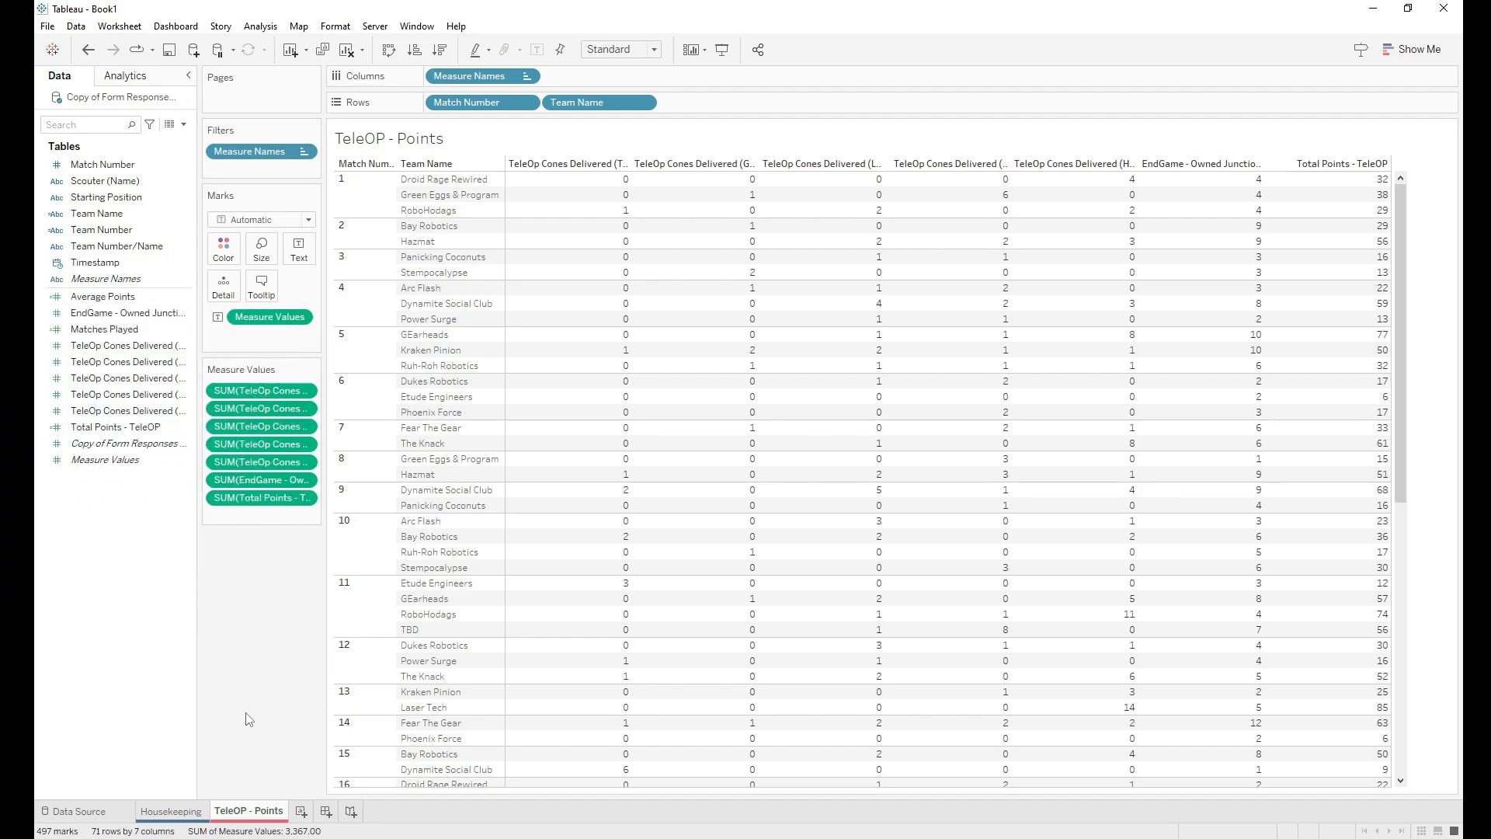
Step: Add a new worksheet and name it 'TeleOP - VIZ'
left_click(303, 813)
double_click(313, 813)
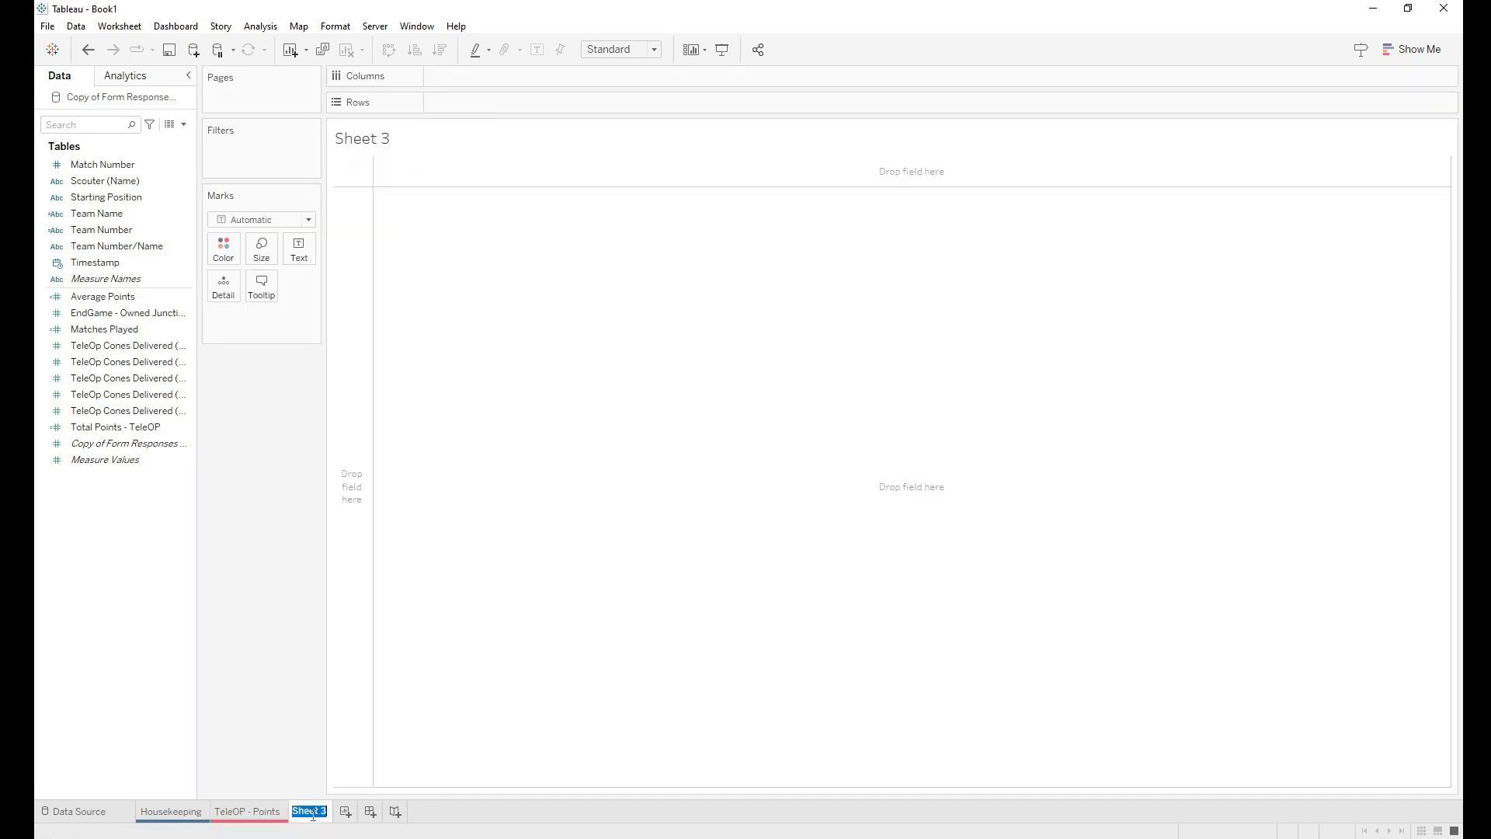
type("TeleOP - Viz")
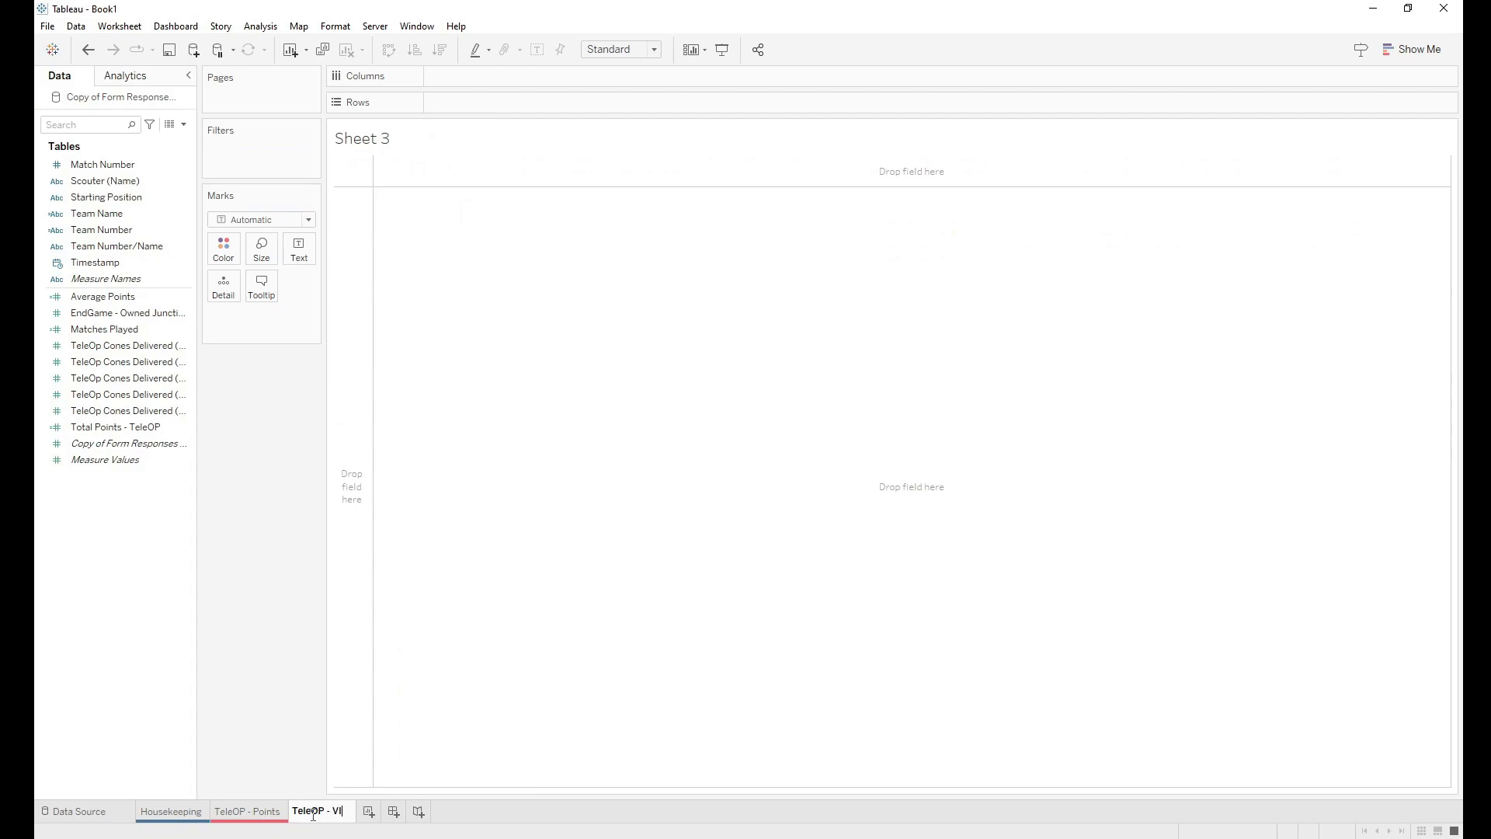
key("BackSpace")
key("BackSpace")
type("IZ")
key("Return")
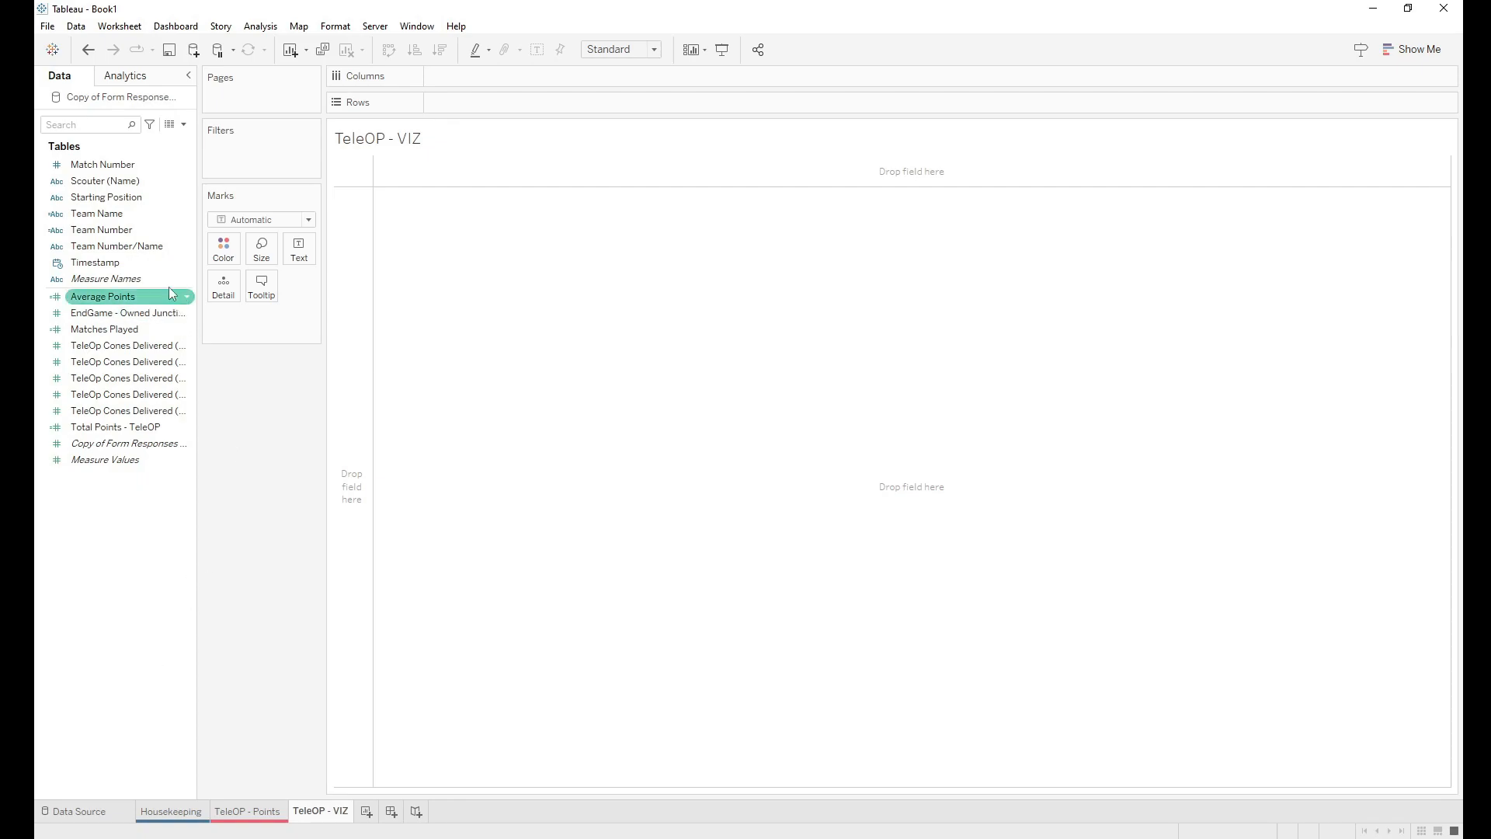
Step: Put Team Name on Rows and Average Points on Columns to get one bar per team
left_click(122, 215)
left_click_drag(123, 221, 510, 102)
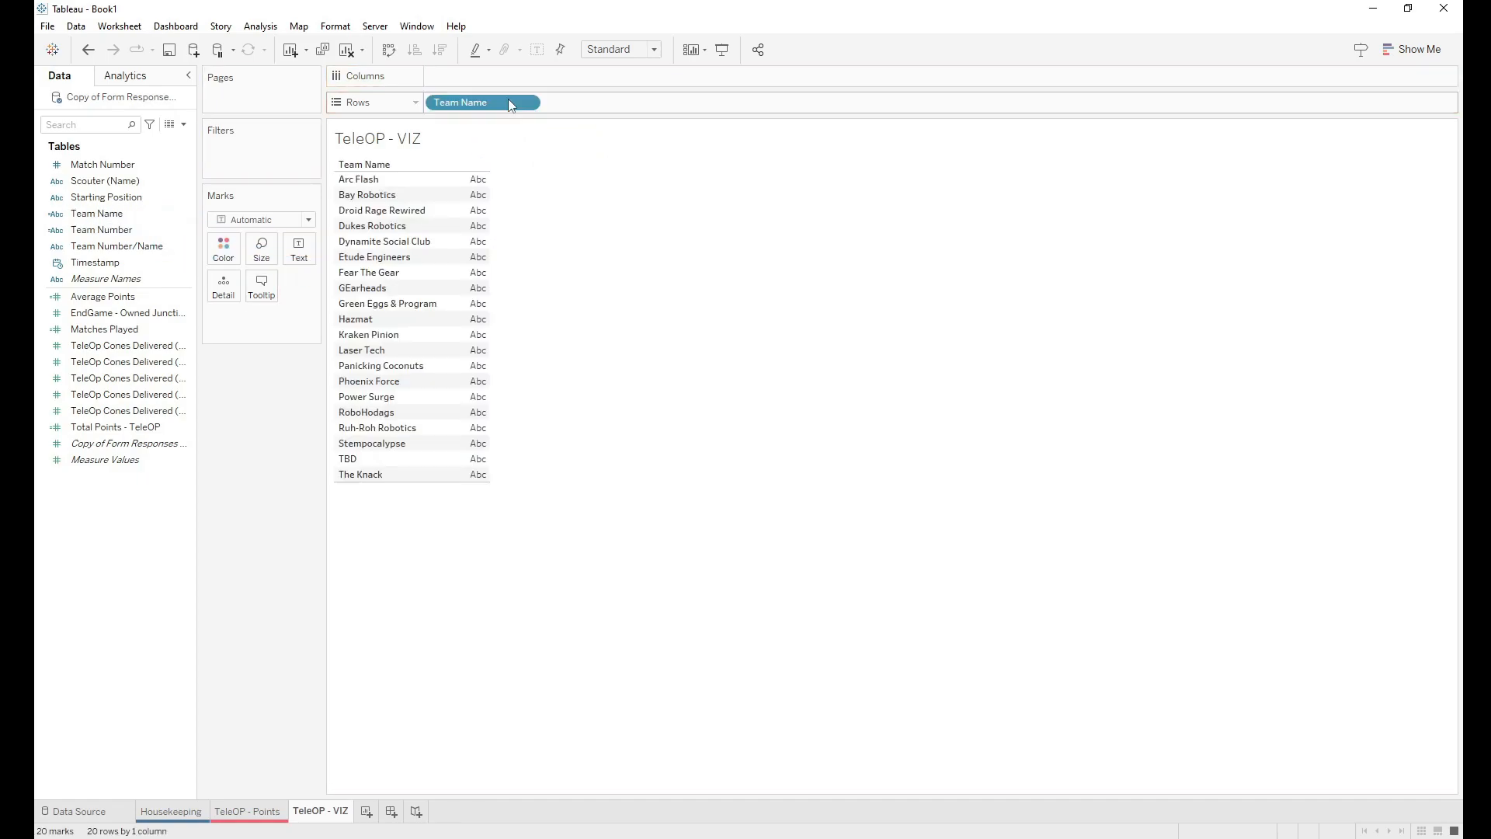
left_click(136, 299)
left_click_drag(115, 296, 602, 81)
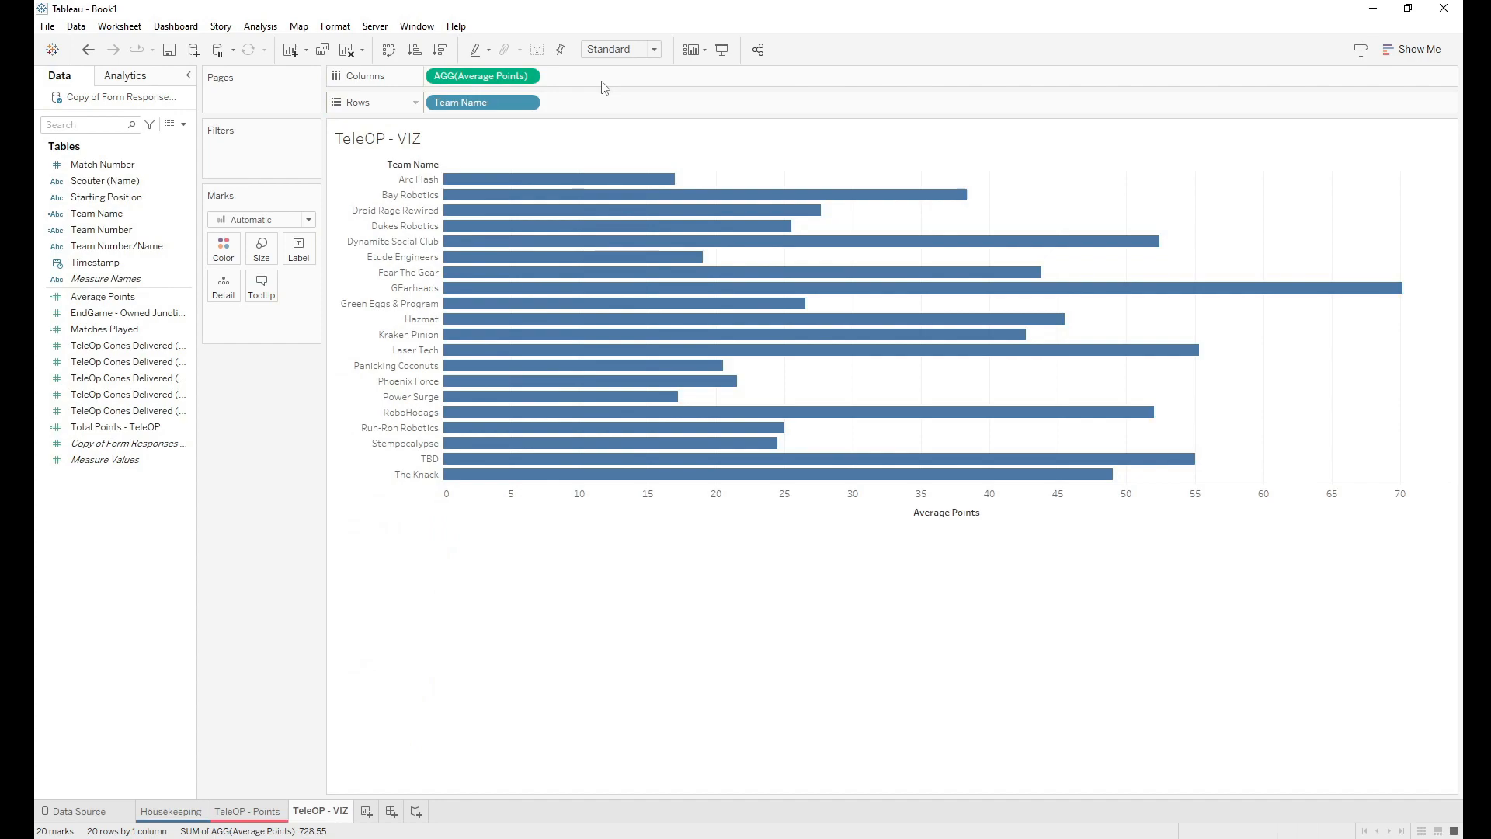
mouse_move(536, 376)
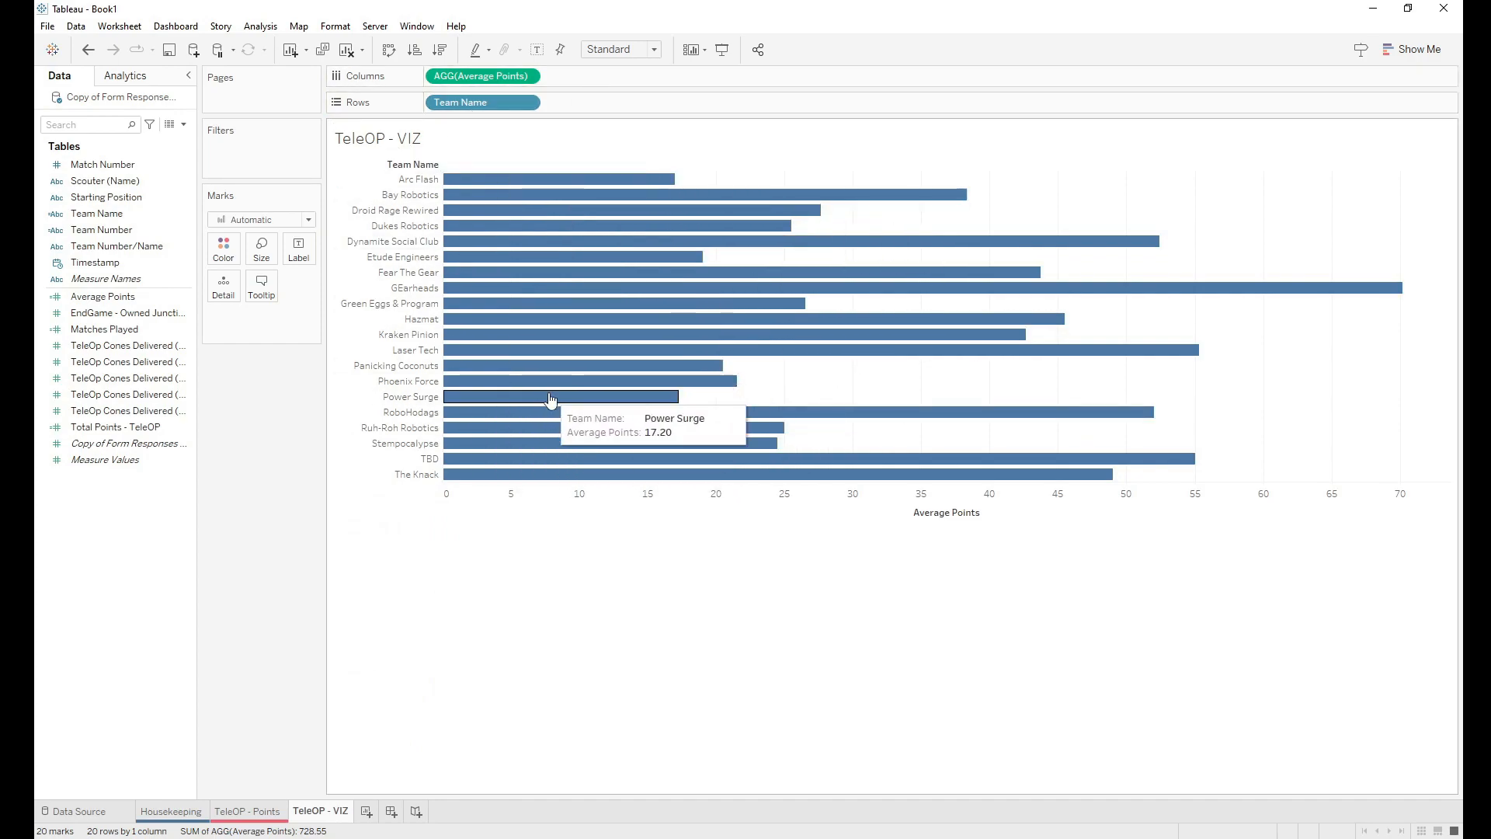
mouse_move(553, 220)
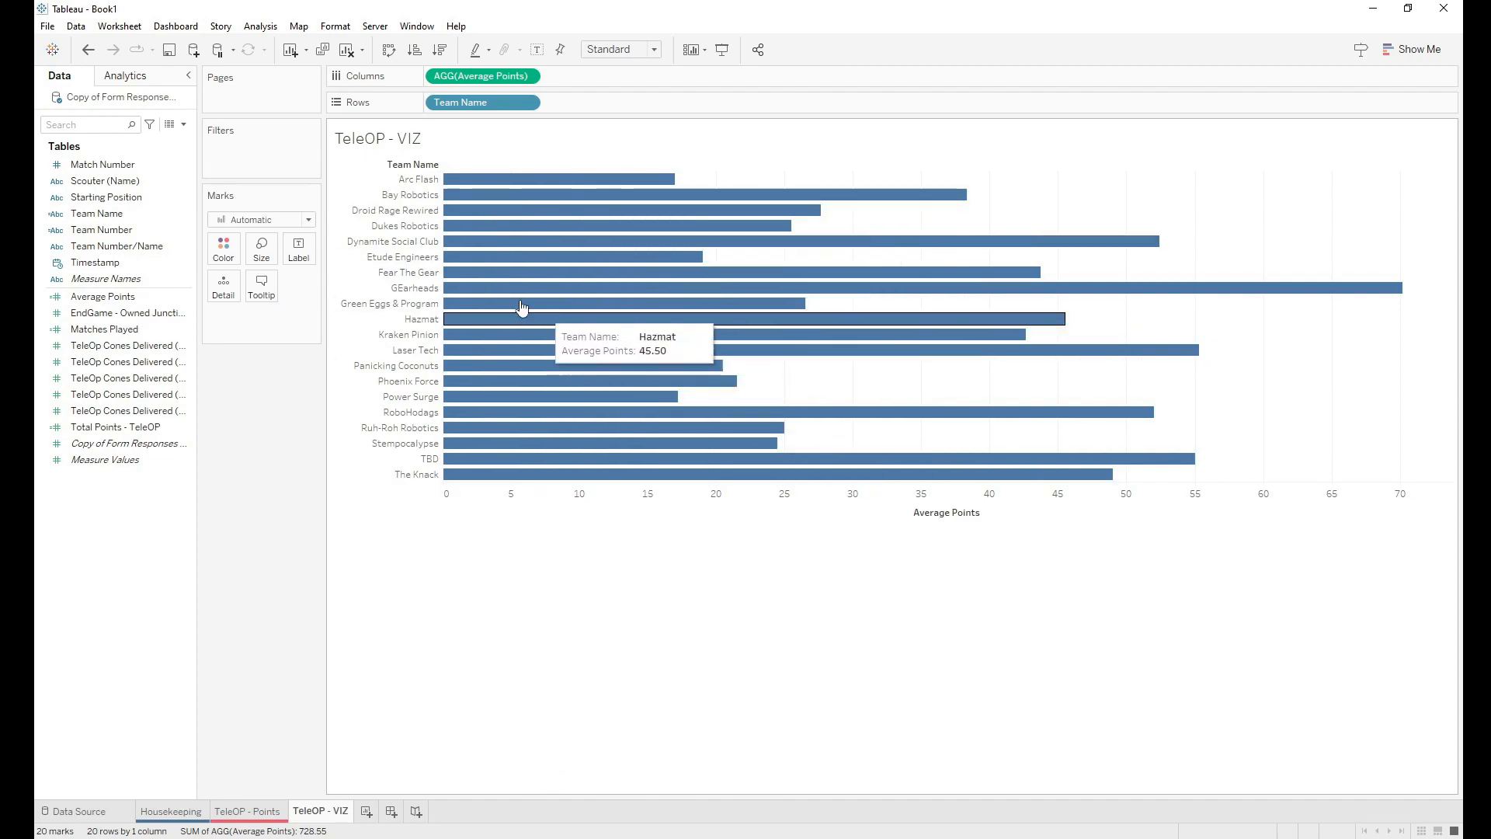
Step: Hide the Average Points axis and team-name headers, and sort the bars descending
right_click(627, 515)
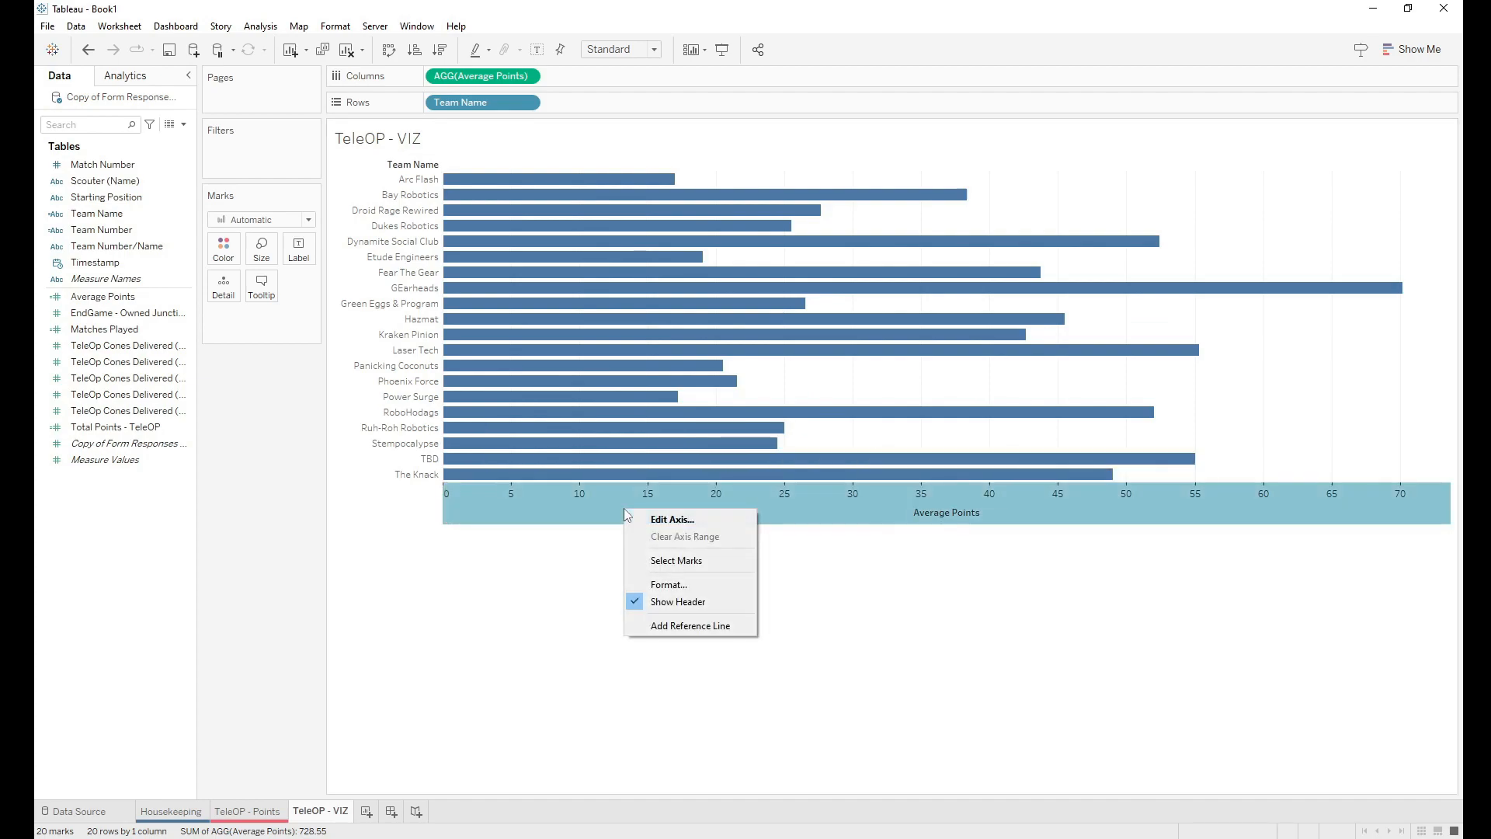
left_click(674, 603)
right_click(389, 412)
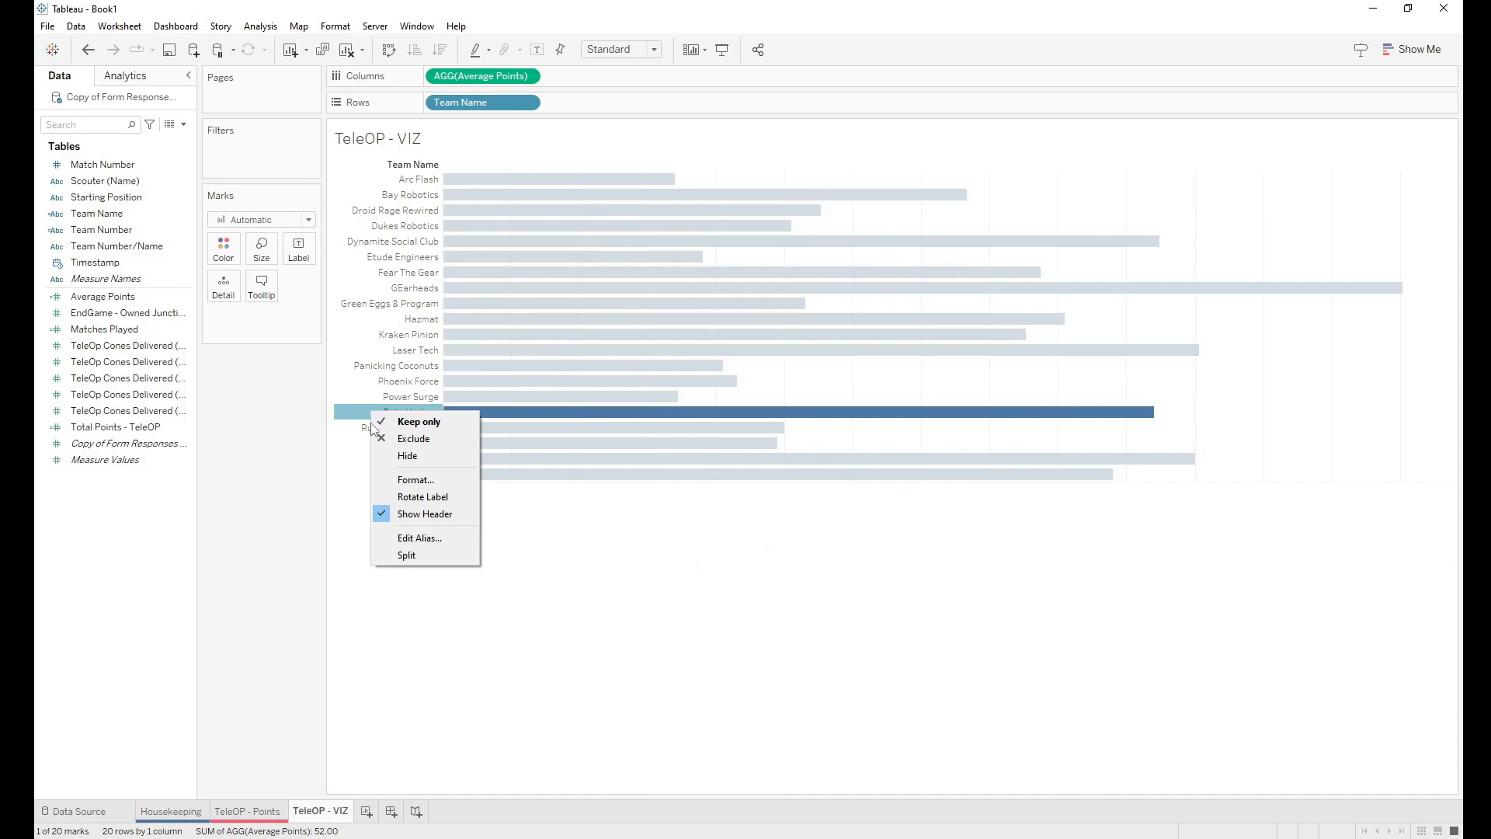
left_click(404, 515)
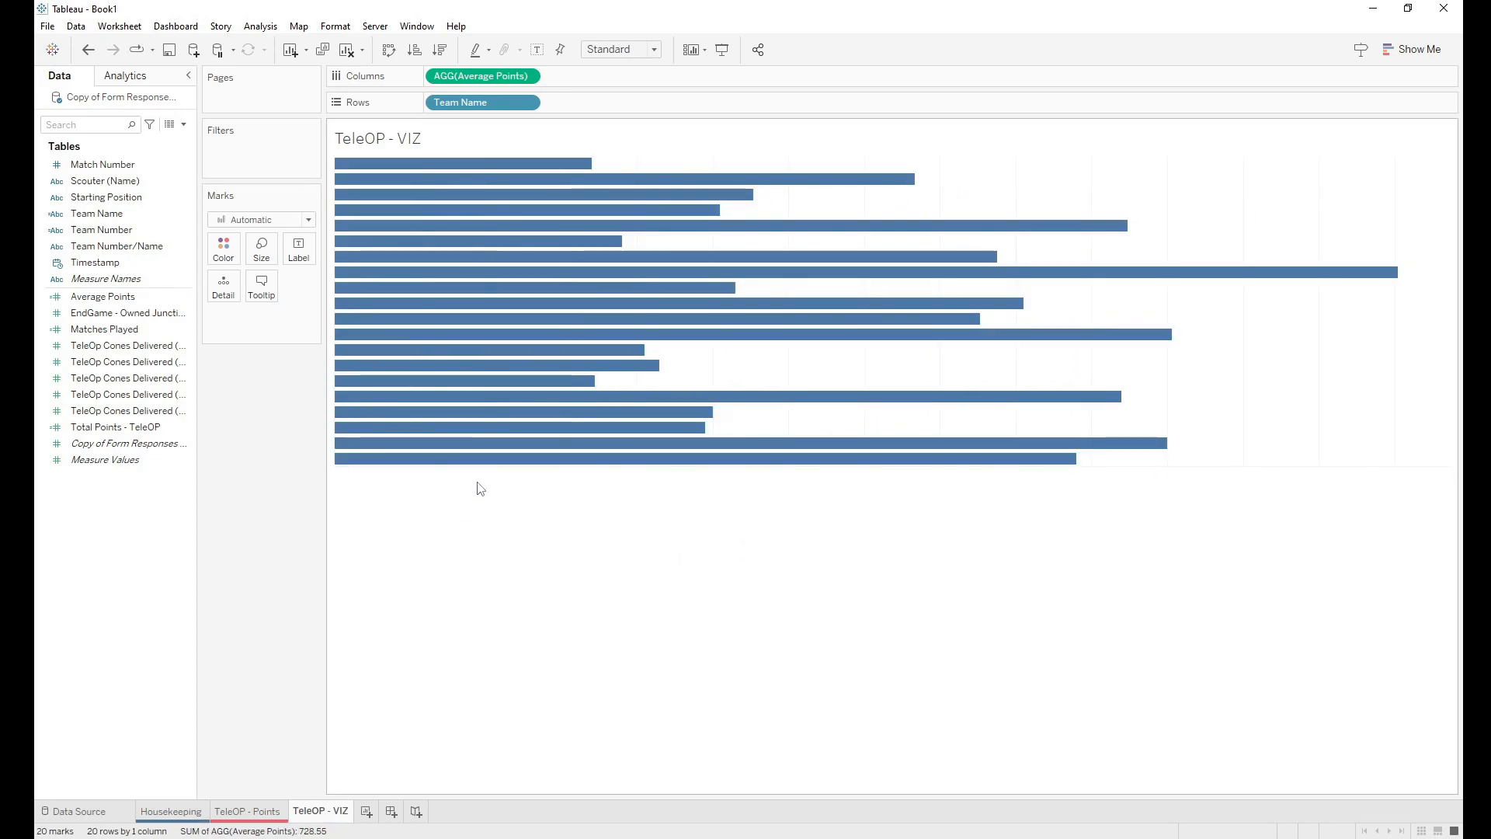
left_click(441, 50)
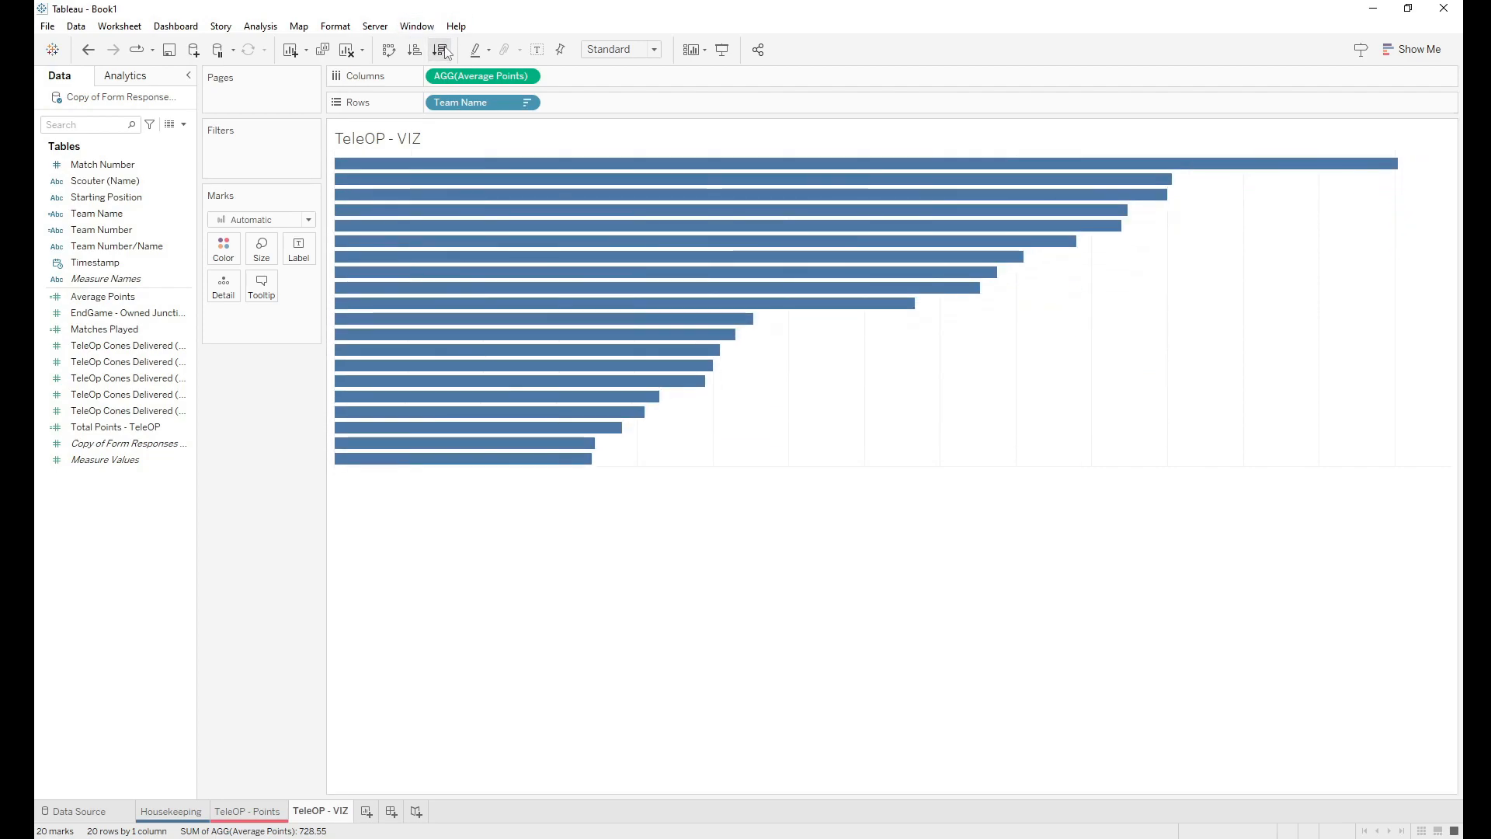
Step: Title the chart 'Team Total Points' and label each bar with its Team Name
double_click(431, 145)
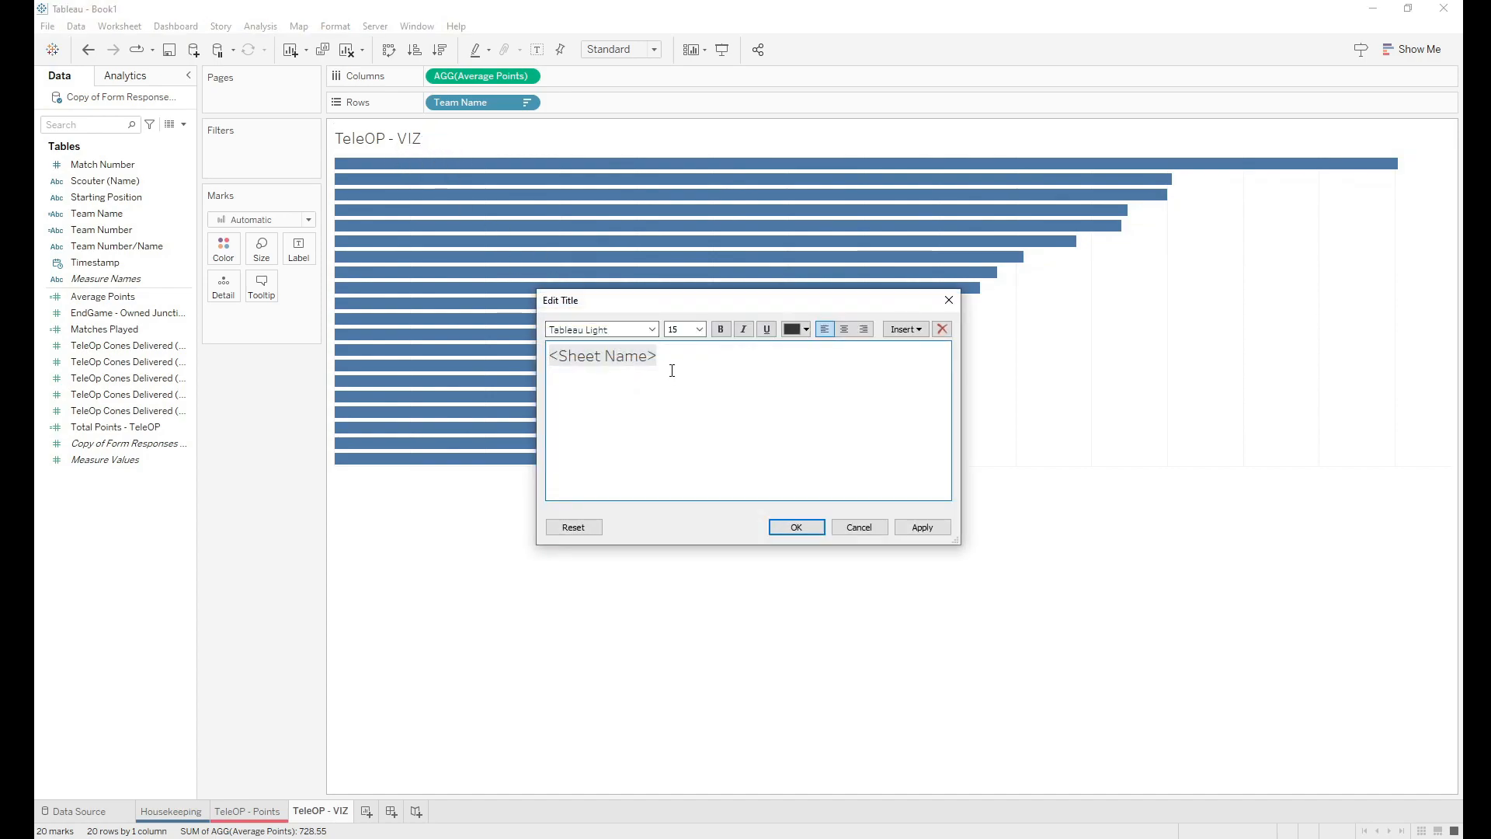
key("BackSpace")
key("BackSpace")
key("BackSpace")
key("BackSpace")
key("BackSpace")
key("BackSpace")
key("BackSpace")
key("BackSpace")
key("BackSpace")
key("BackSpace")
key("BackSpace")
key("BackSpace")
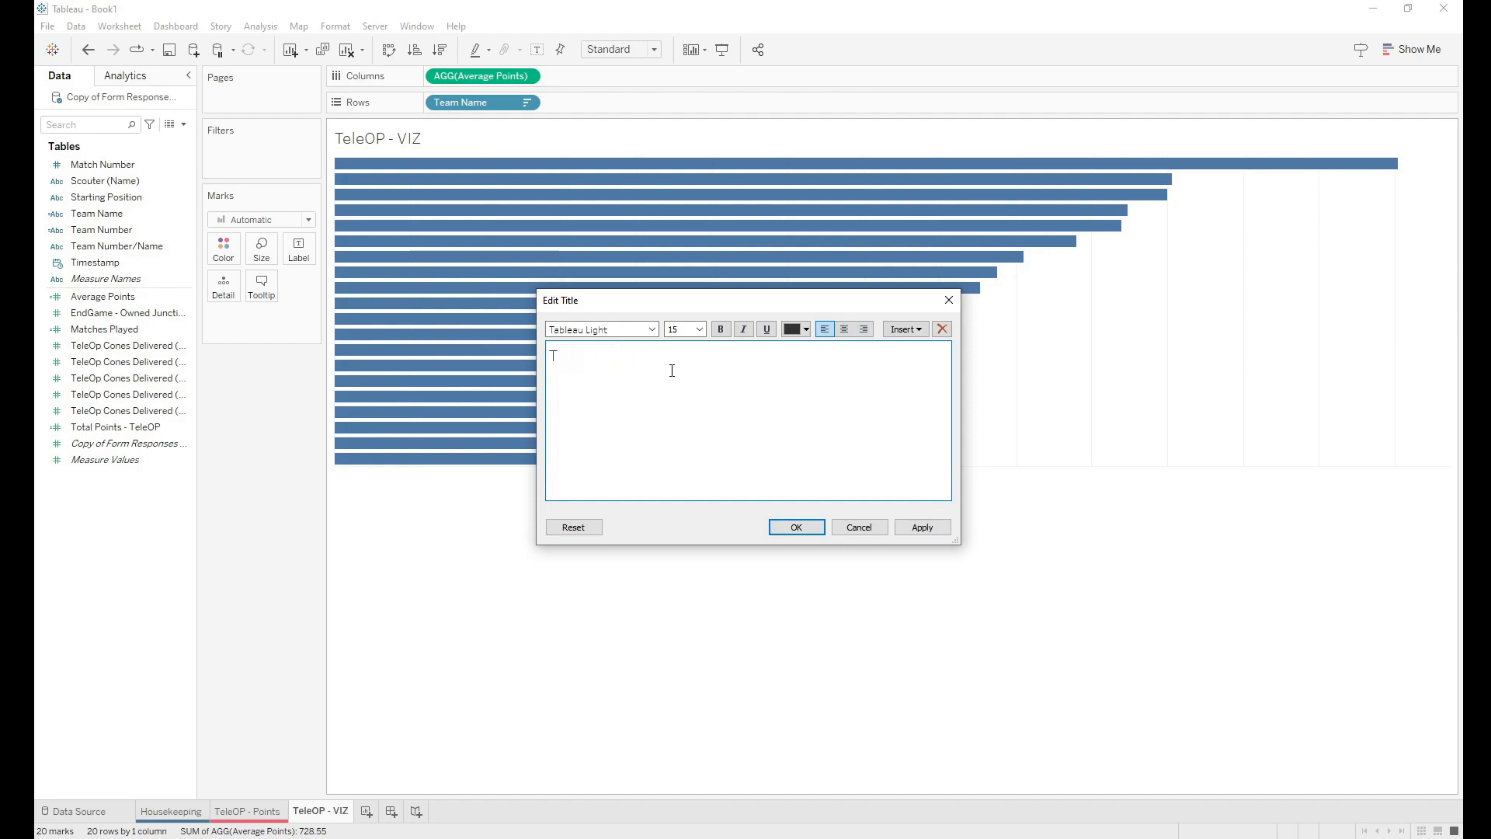
key("BackSpace")
key("BackSpace")
left_click(792, 528)
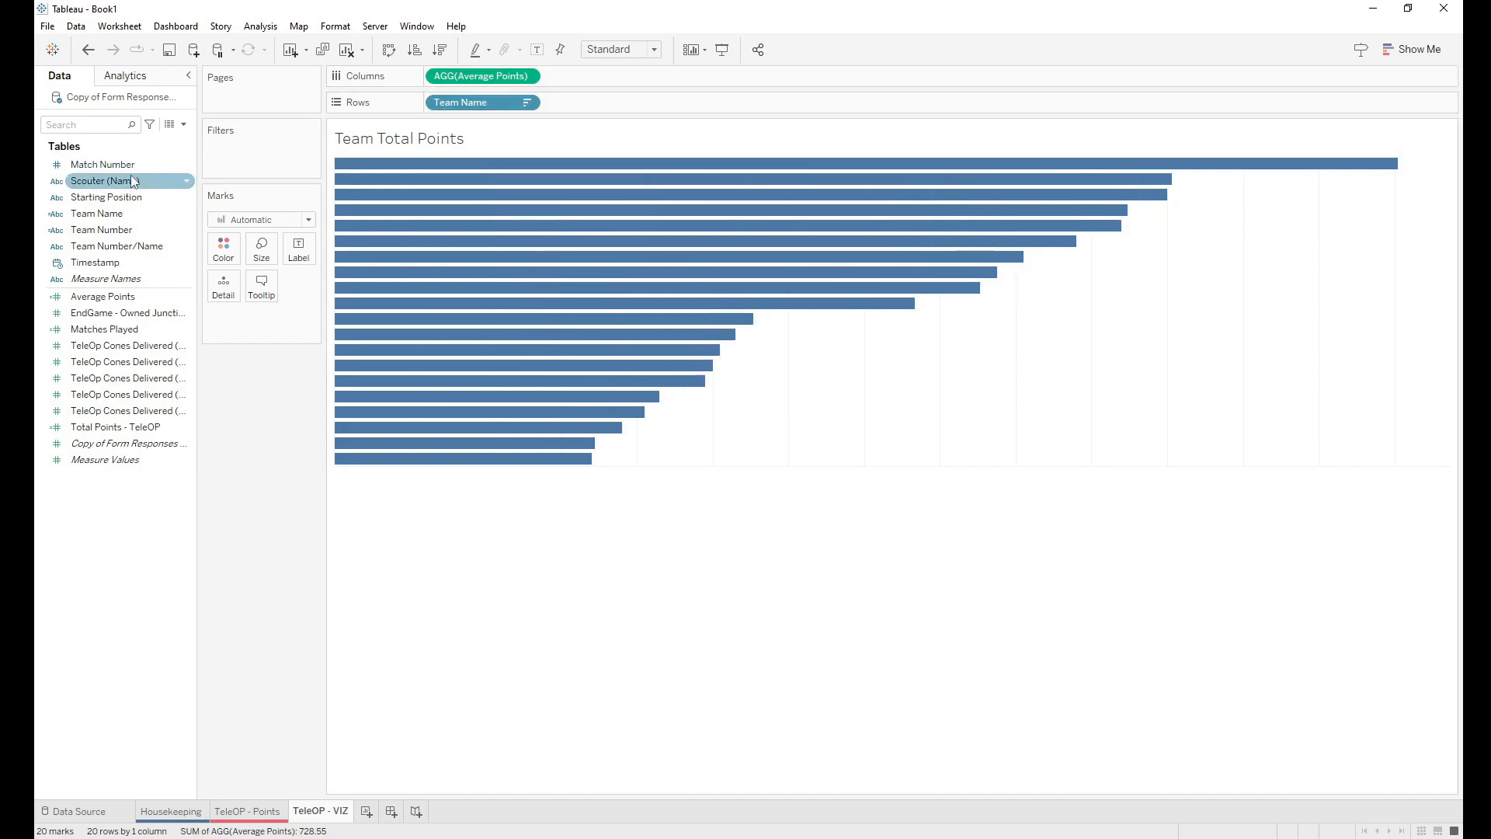
left_click_drag(105, 213, 300, 252)
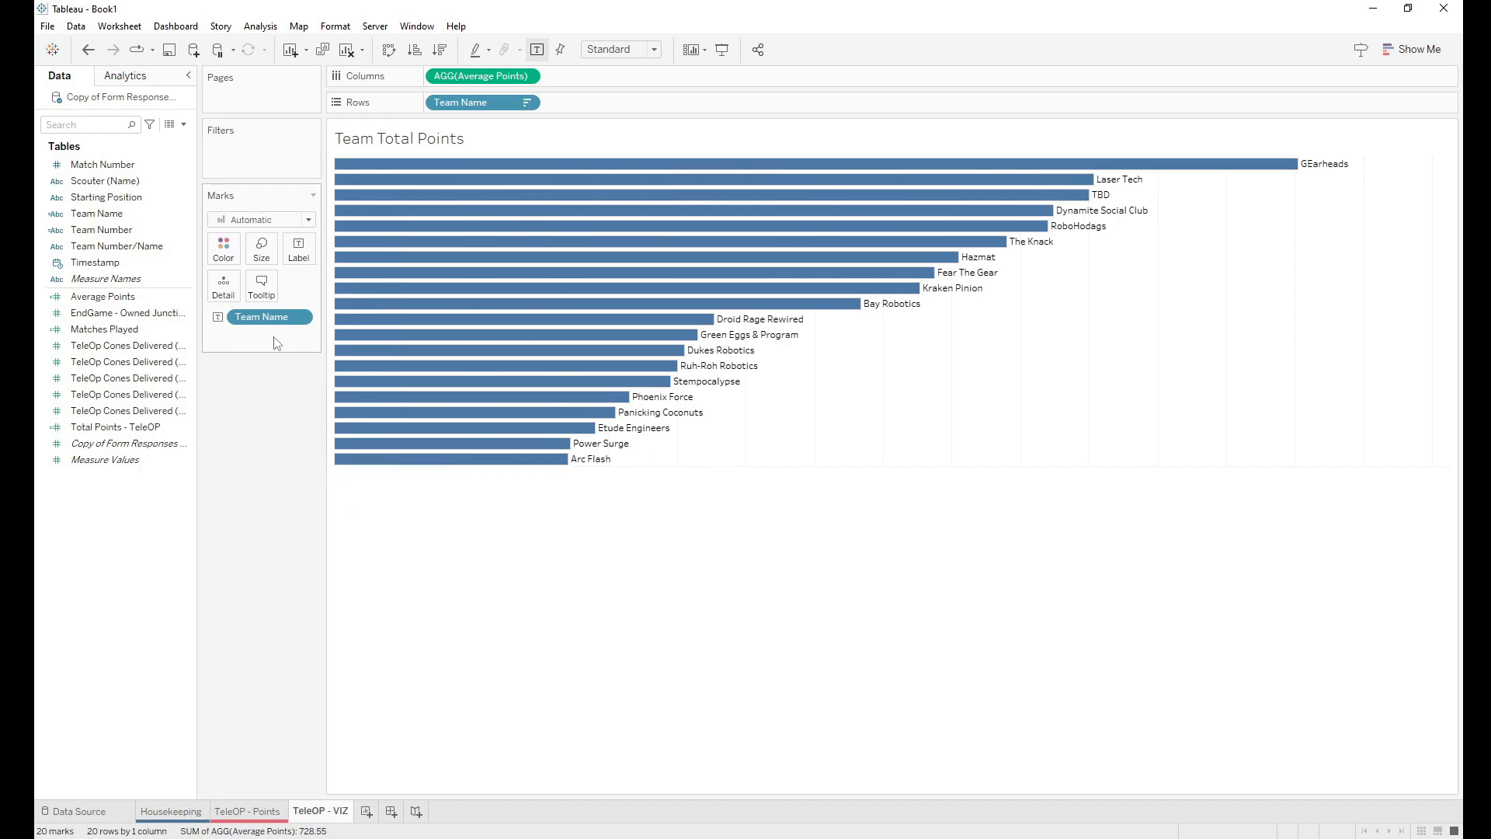
Step: Align the team-name bar labels left and vertically middle, inside the bars
left_click(299, 253)
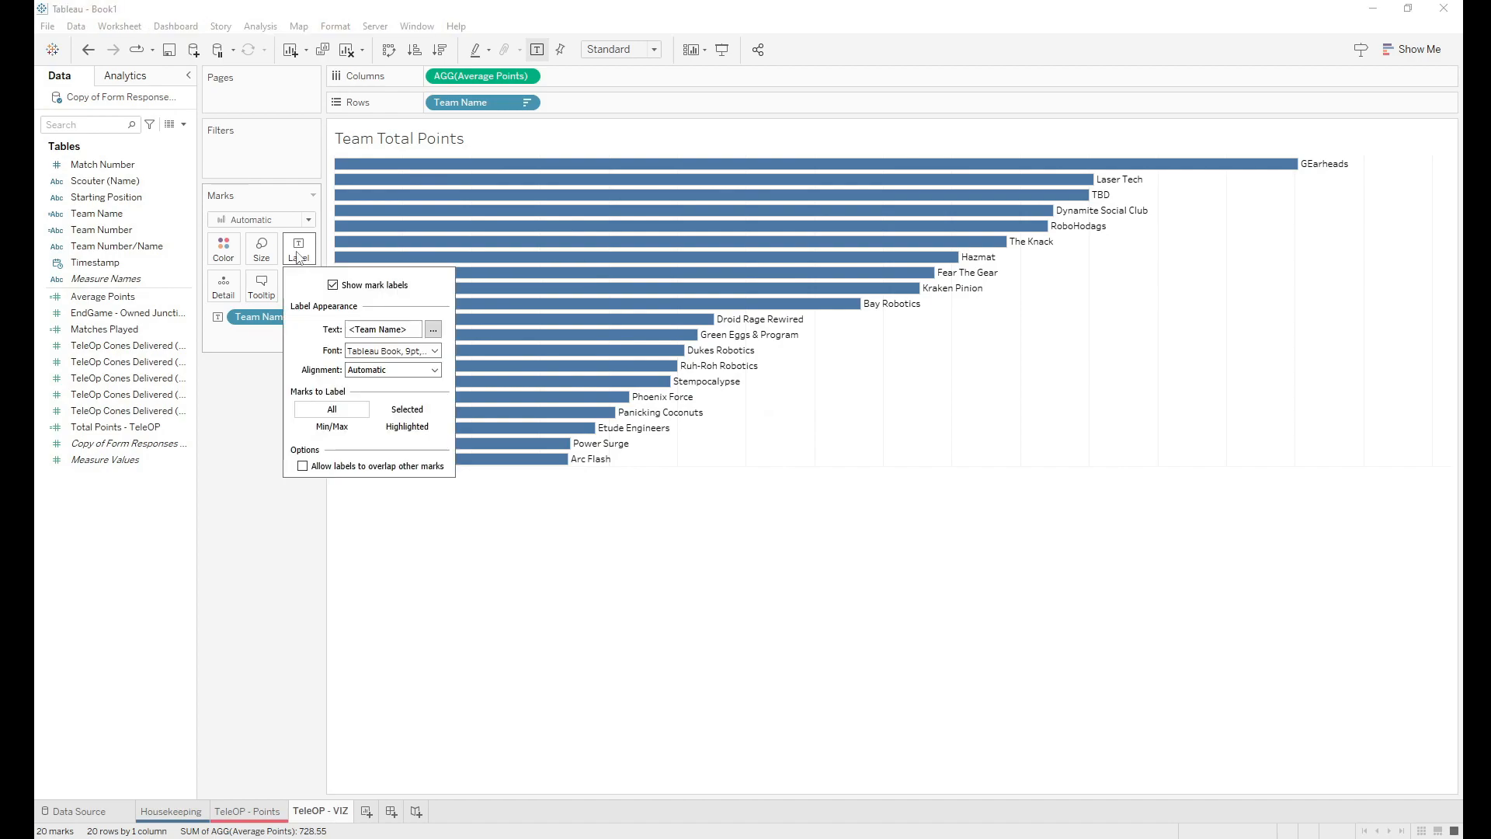
left_click(361, 372)
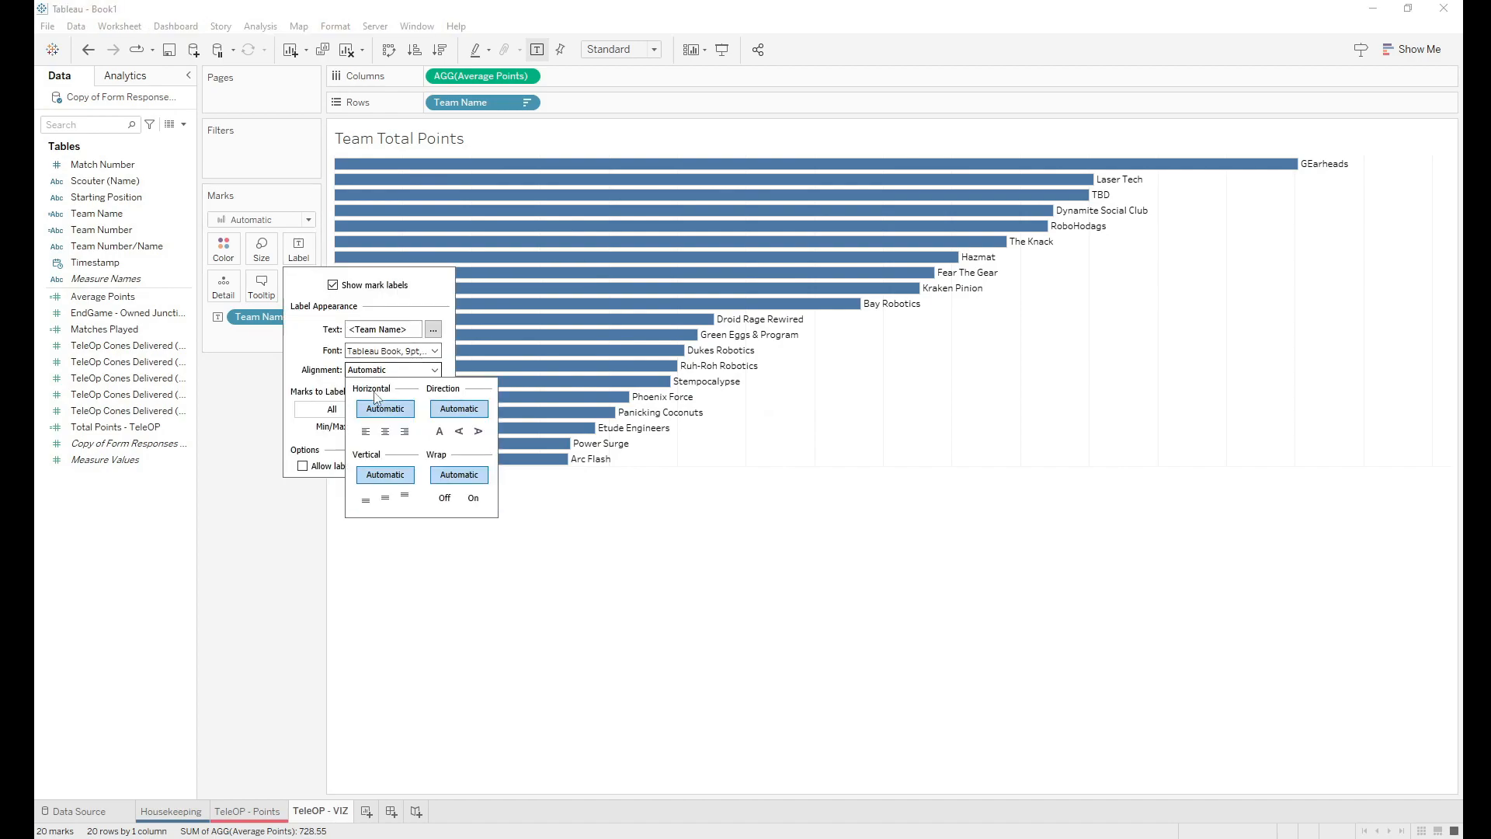
left_click(367, 432)
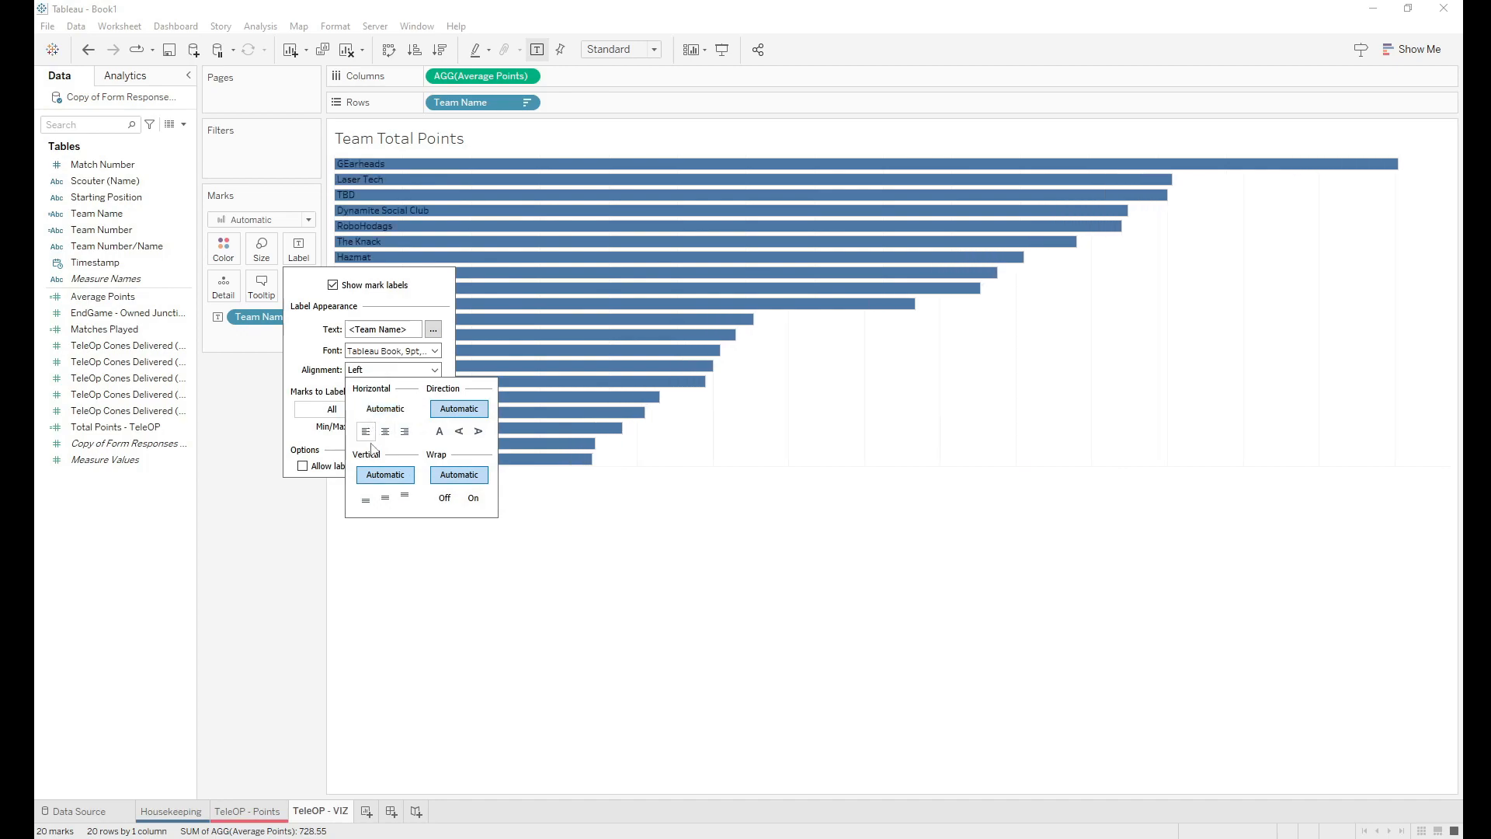
left_click(386, 499)
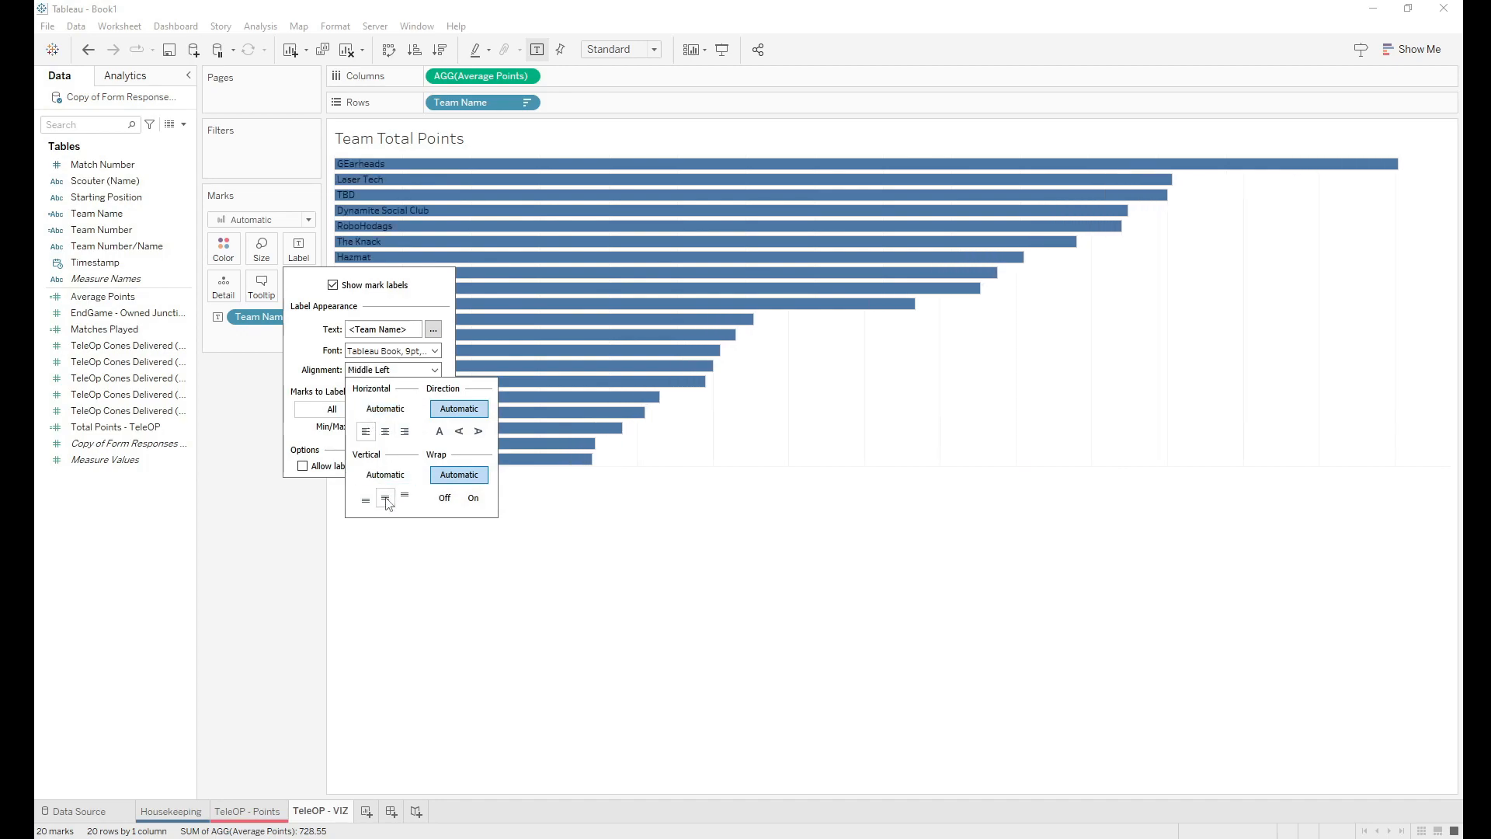
left_click(317, 353)
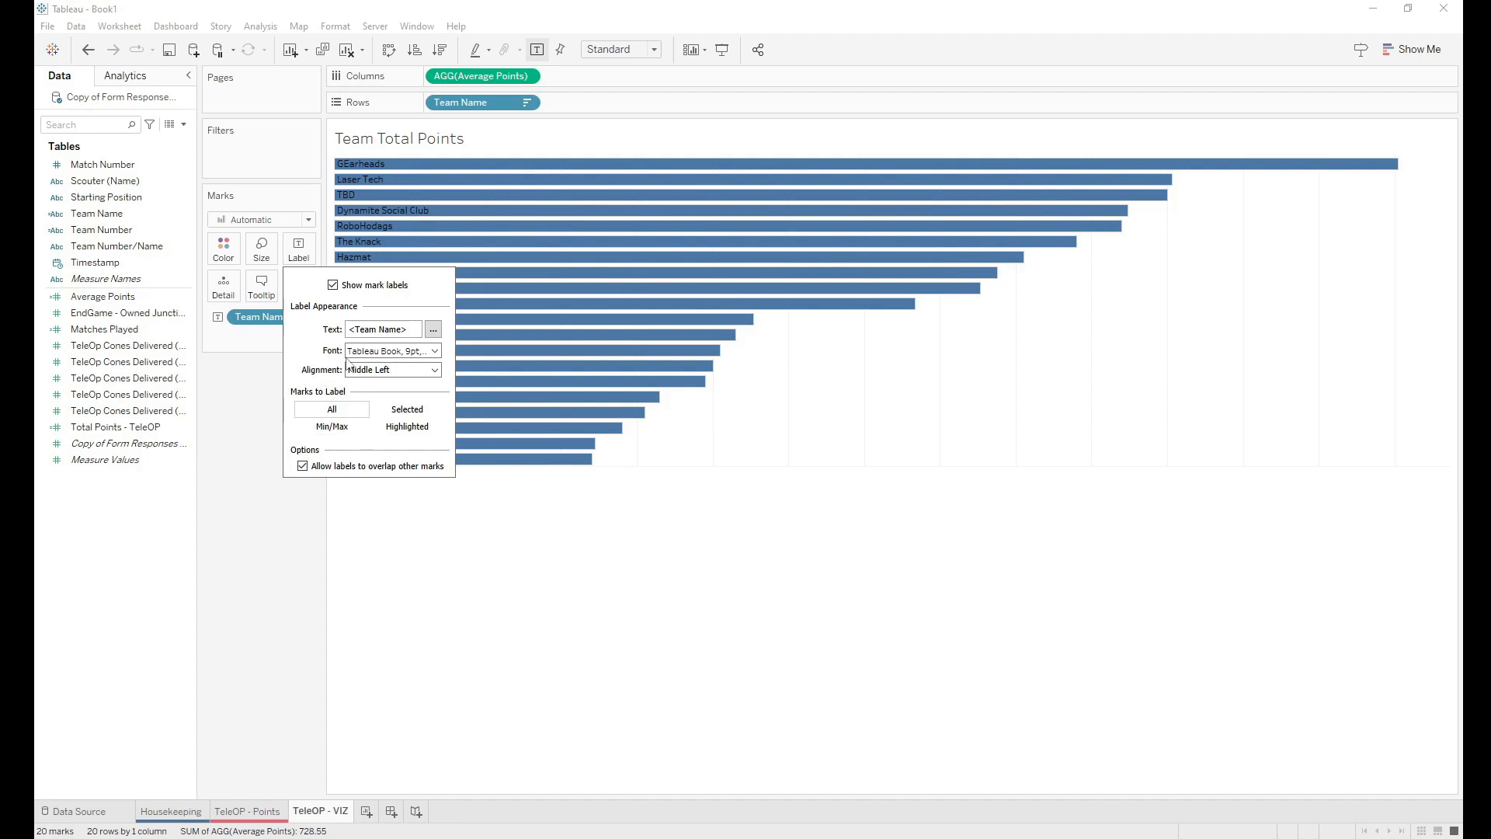
Step: Make the bar label text bold and white
left_click(435, 352)
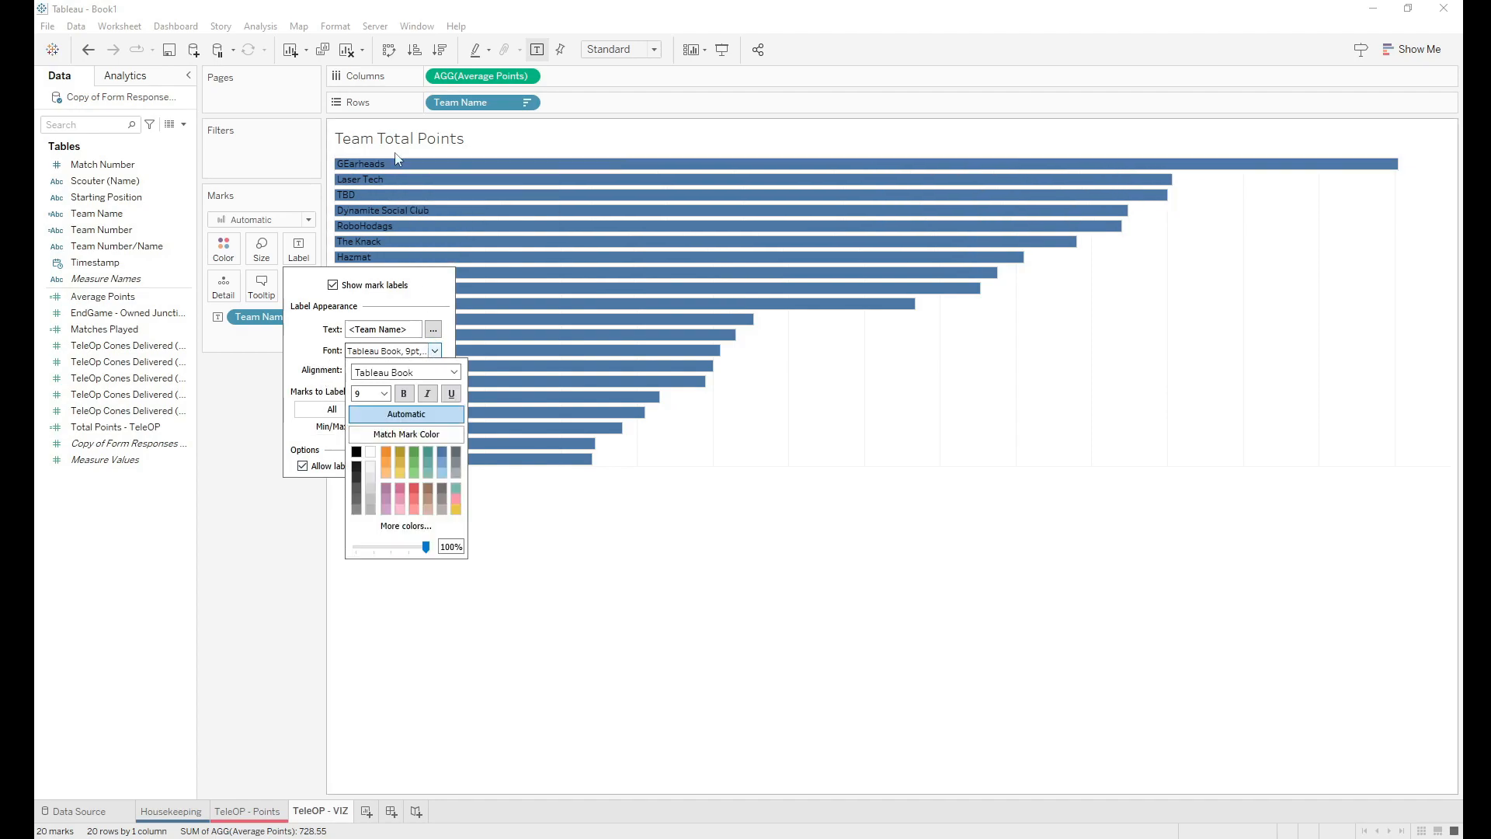
left_click(374, 459)
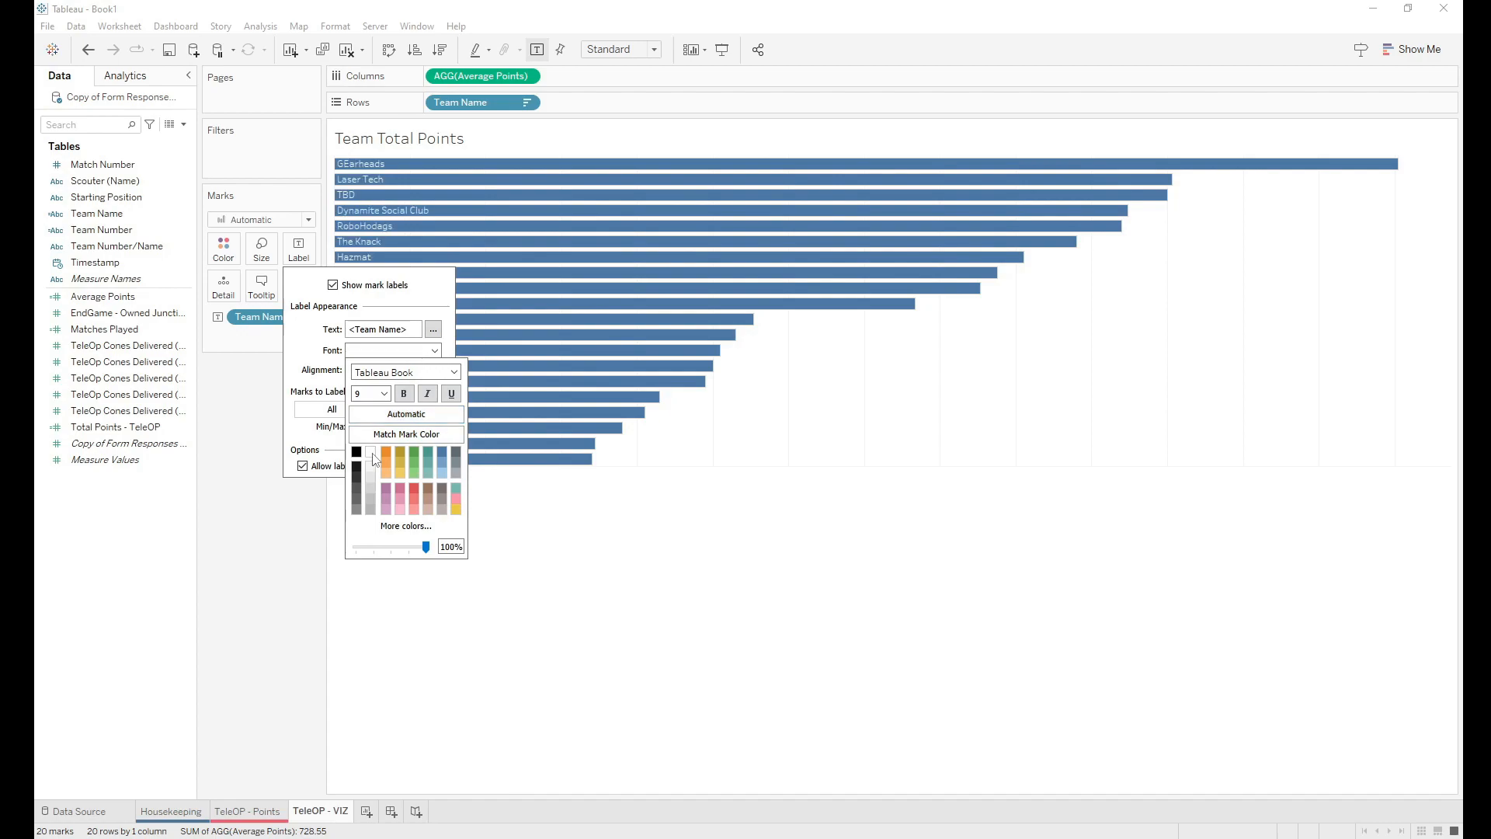
left_click(404, 395)
left_click(321, 343)
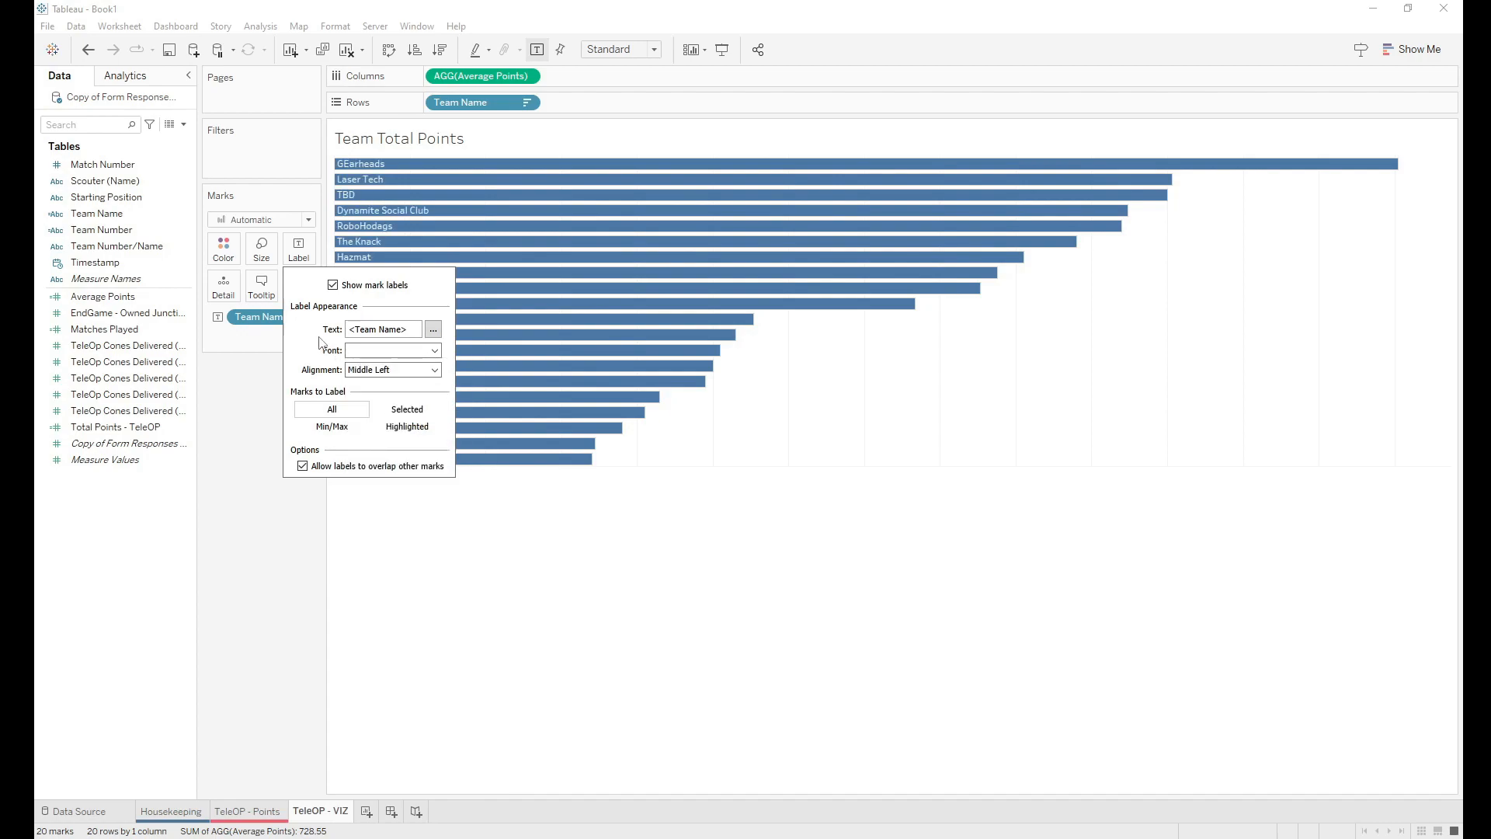
left_click(498, 526)
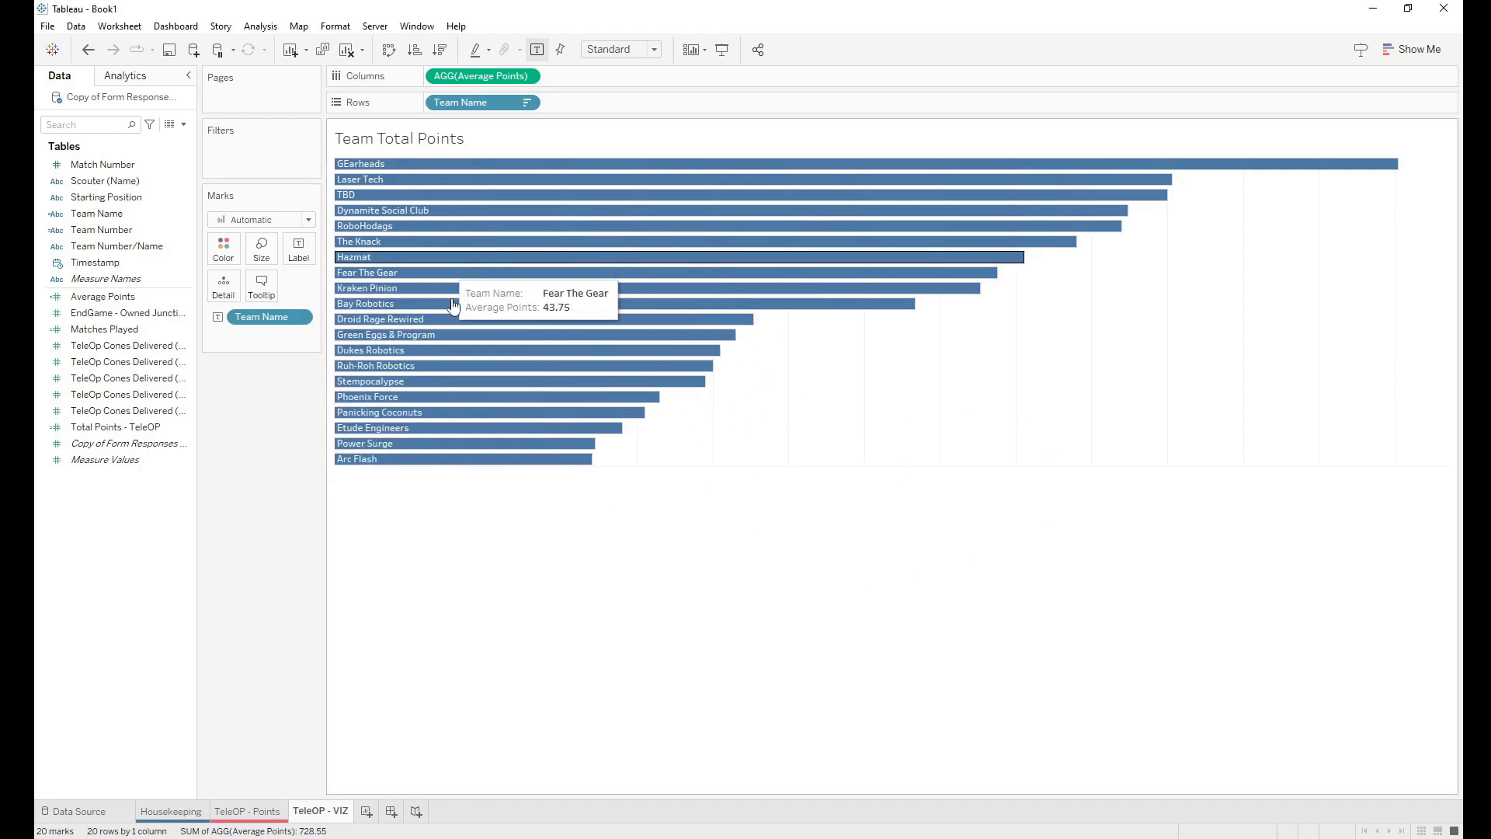
left_click(224, 256)
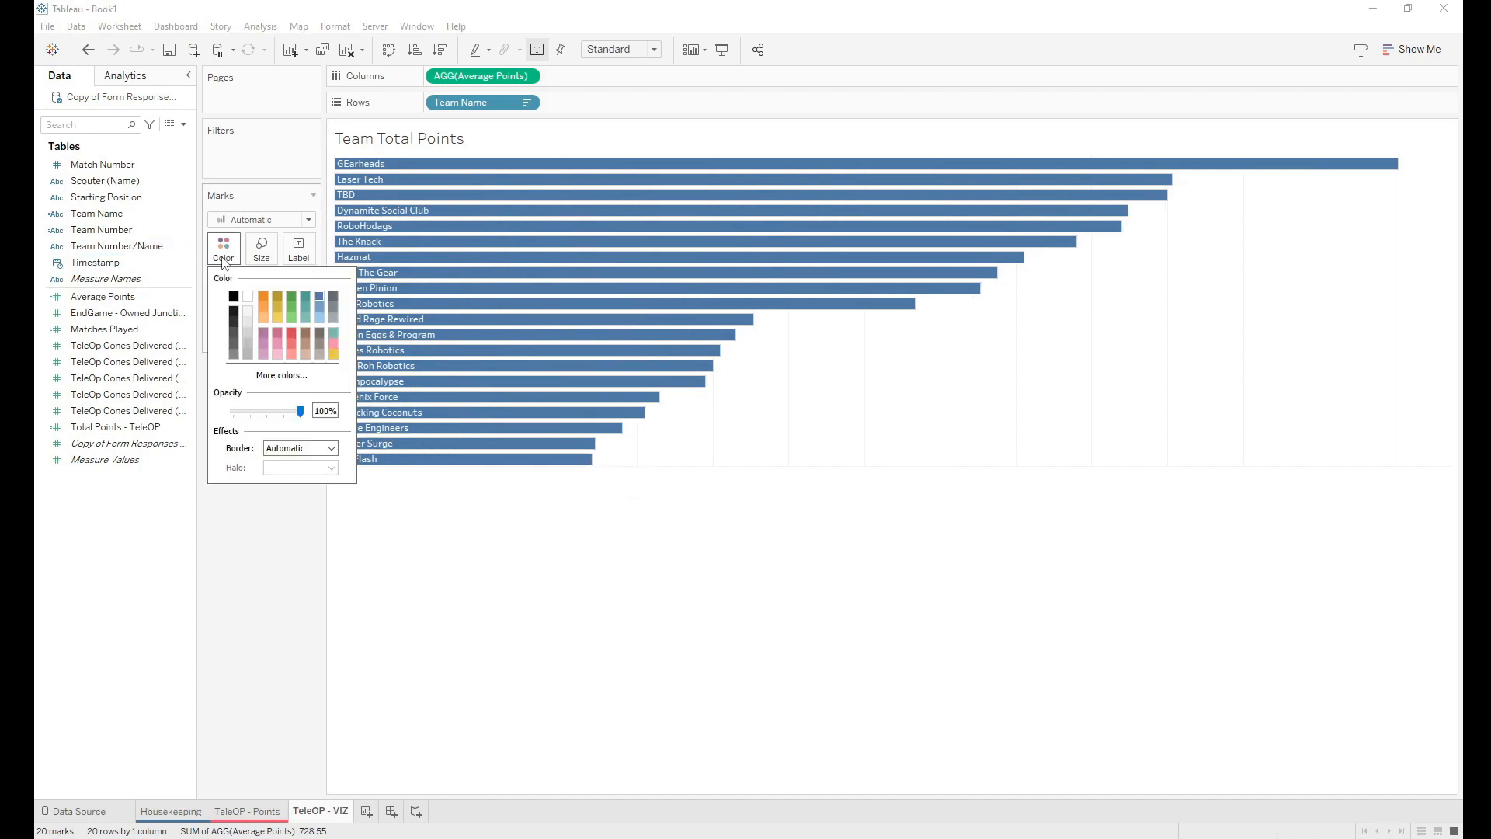
Step: Give the bars a lighter blue fill and bring up the sheet's font formatting
left_click(319, 306)
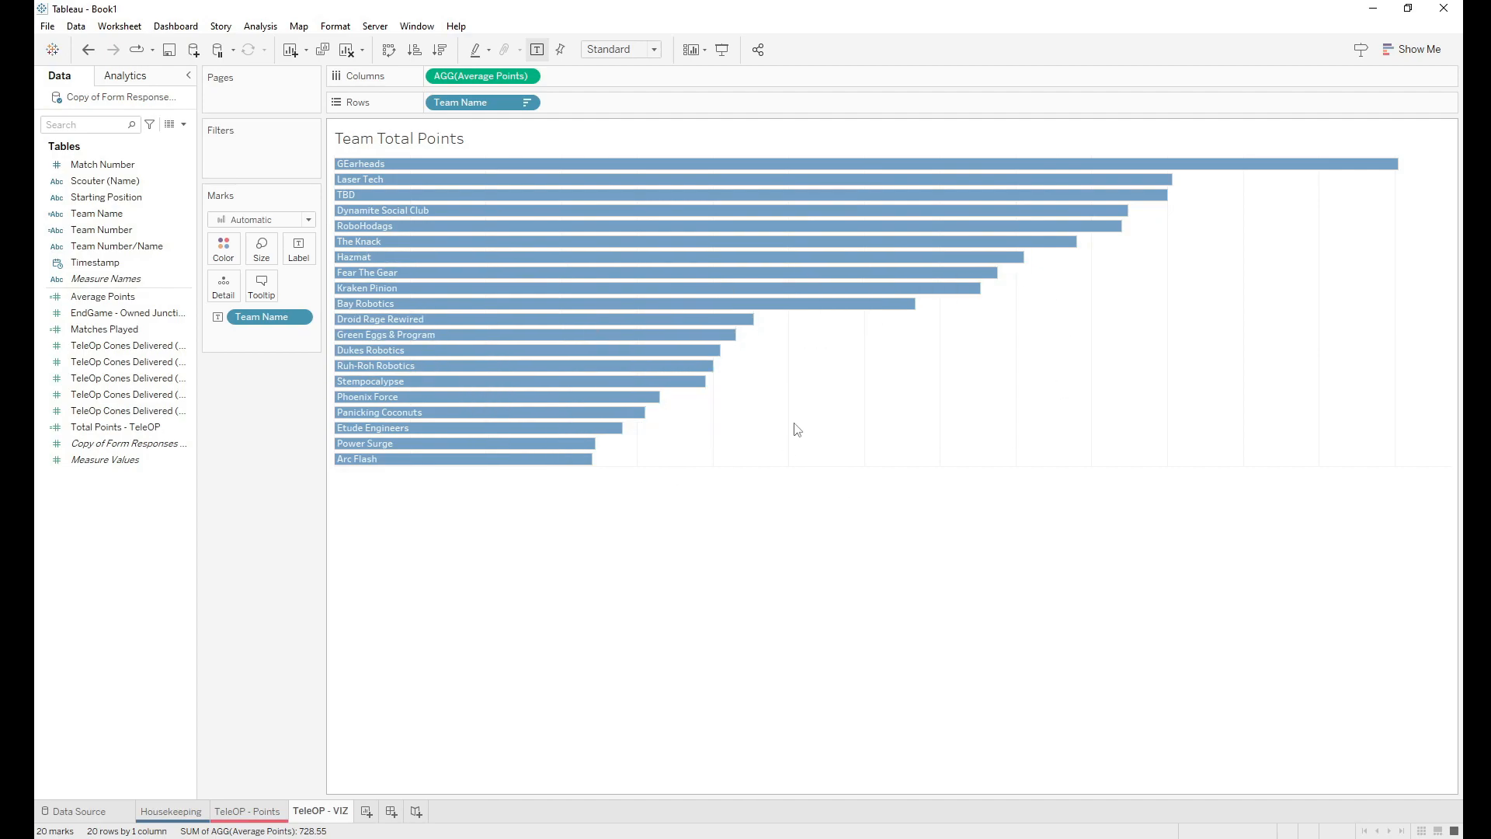
right_click(781, 397)
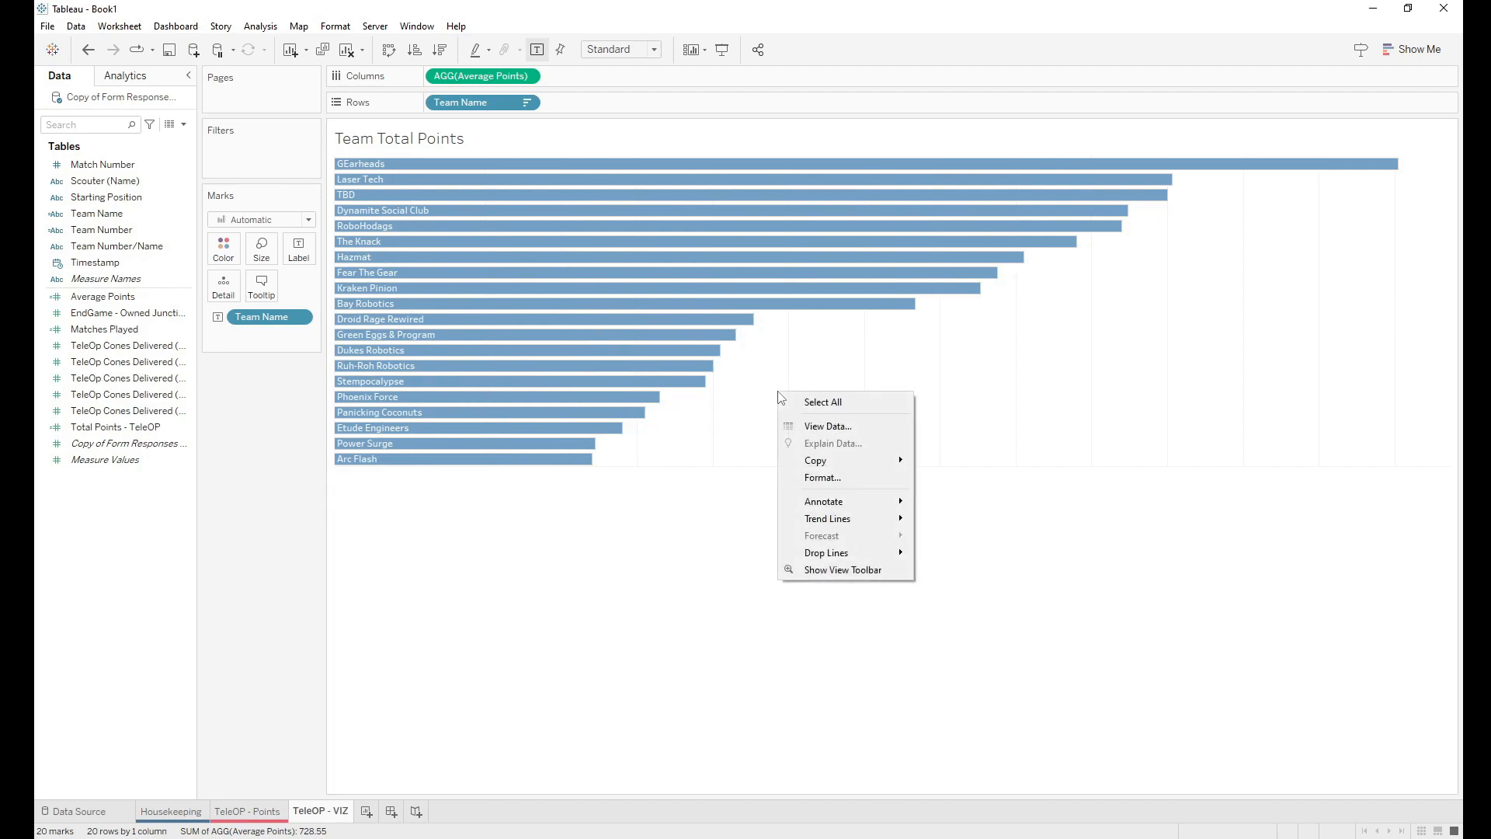
left_click(822, 478)
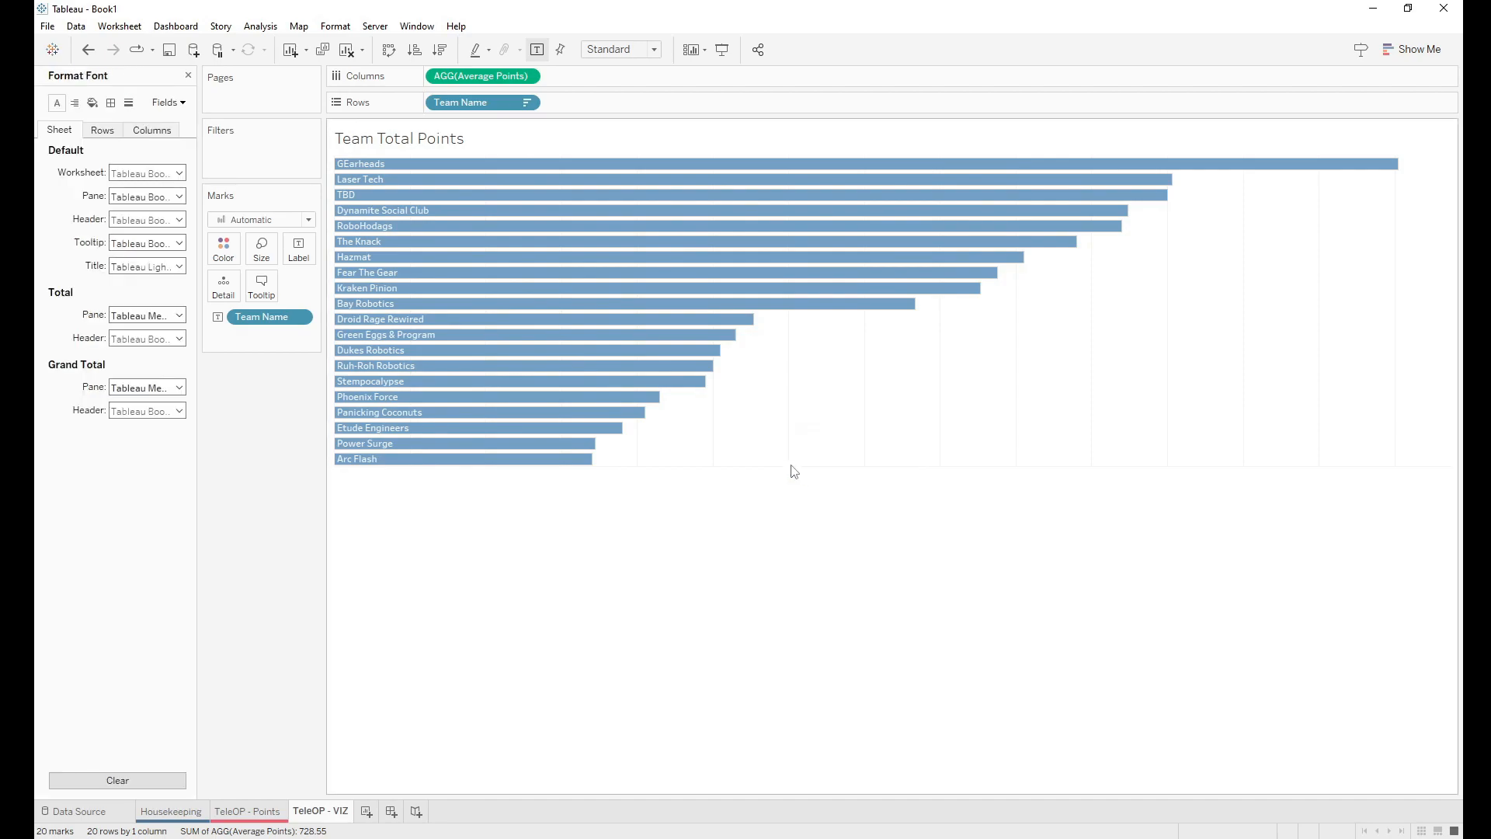
Step: Set the worksheet default shading to a dark charcoal grey
left_click(93, 103)
left_click(124, 173)
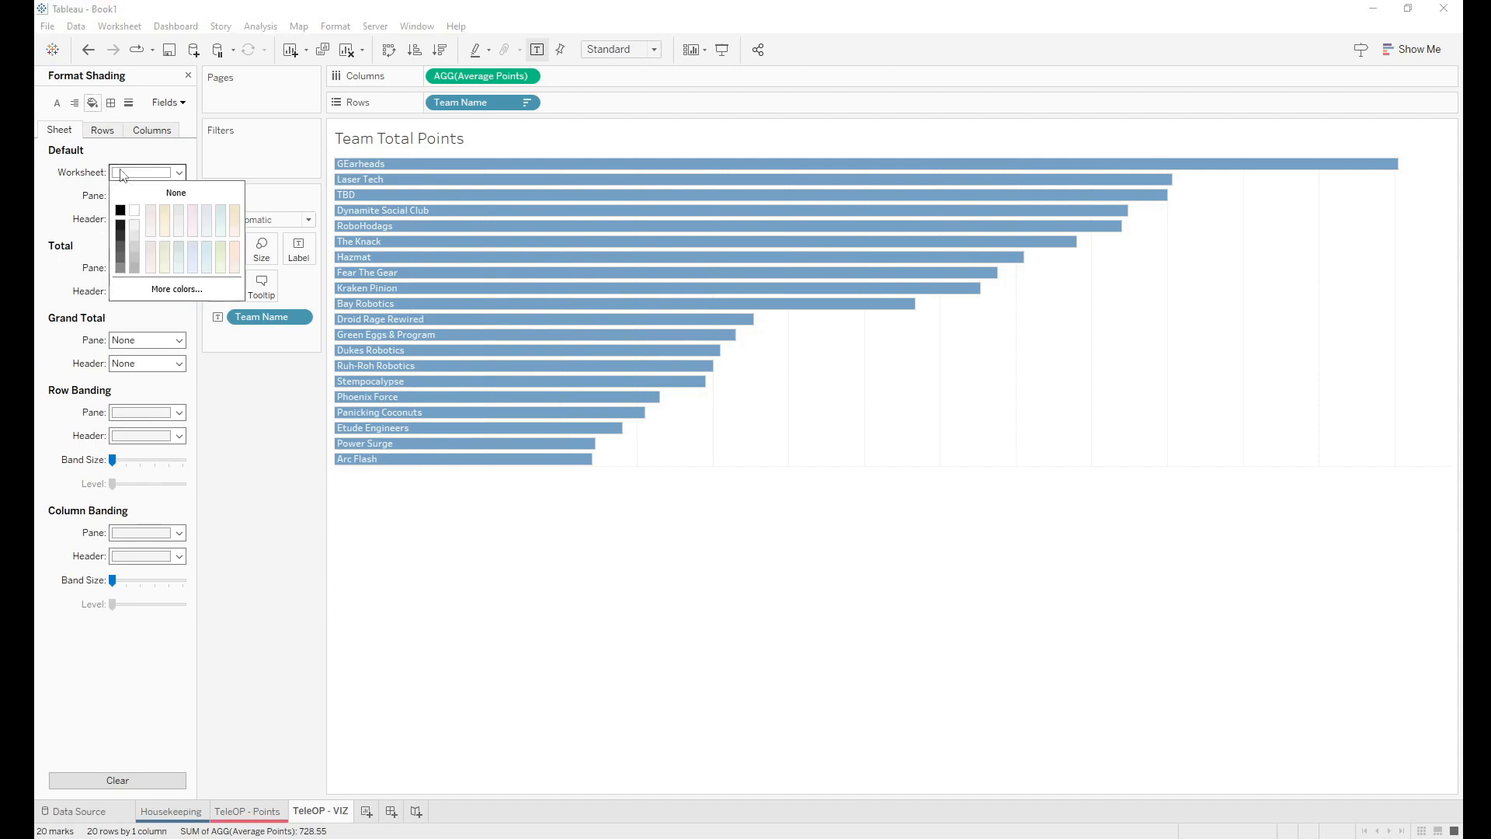
left_click(124, 247)
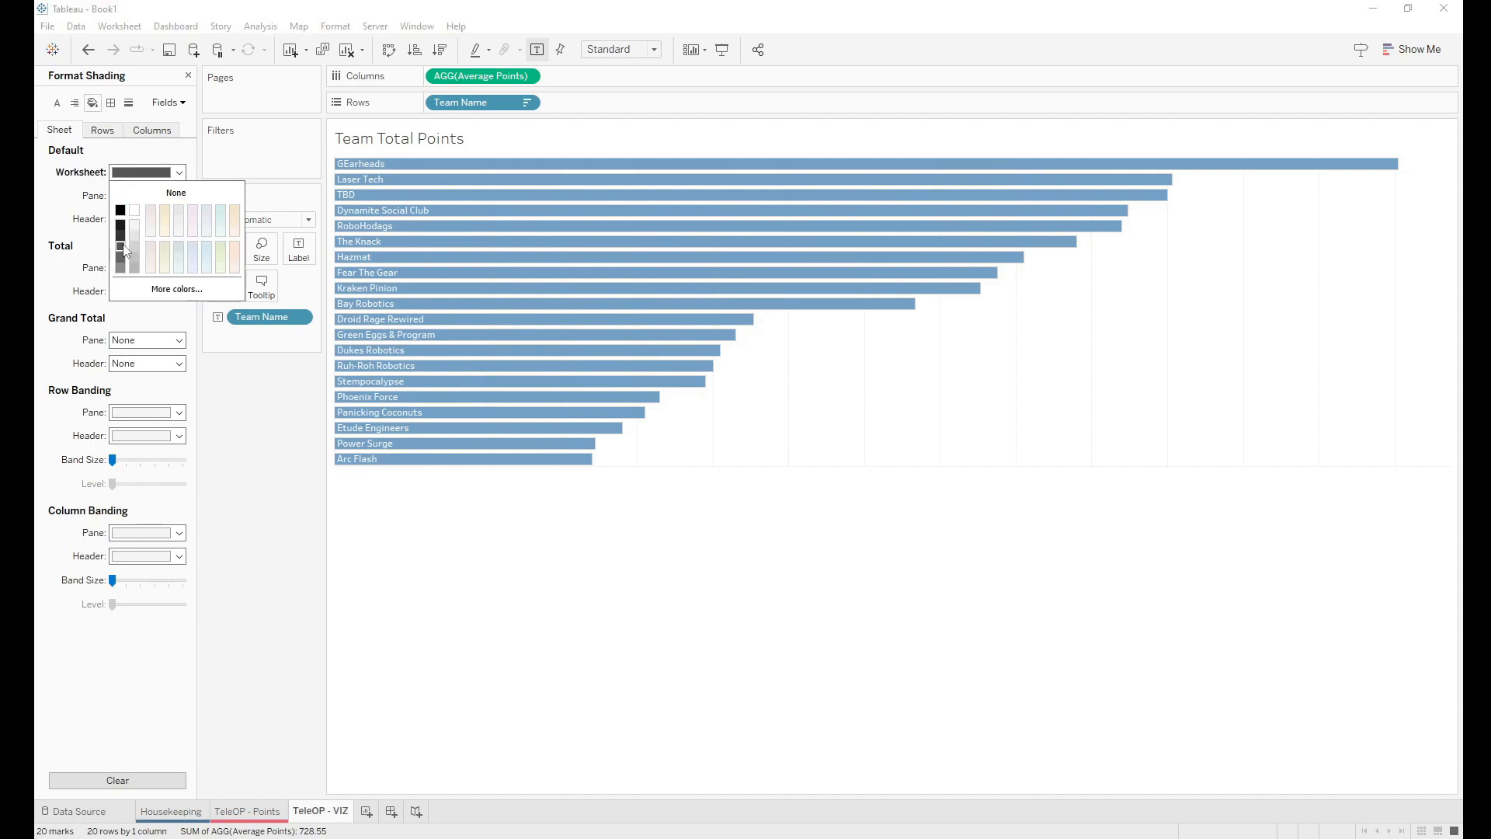
left_click(120, 237)
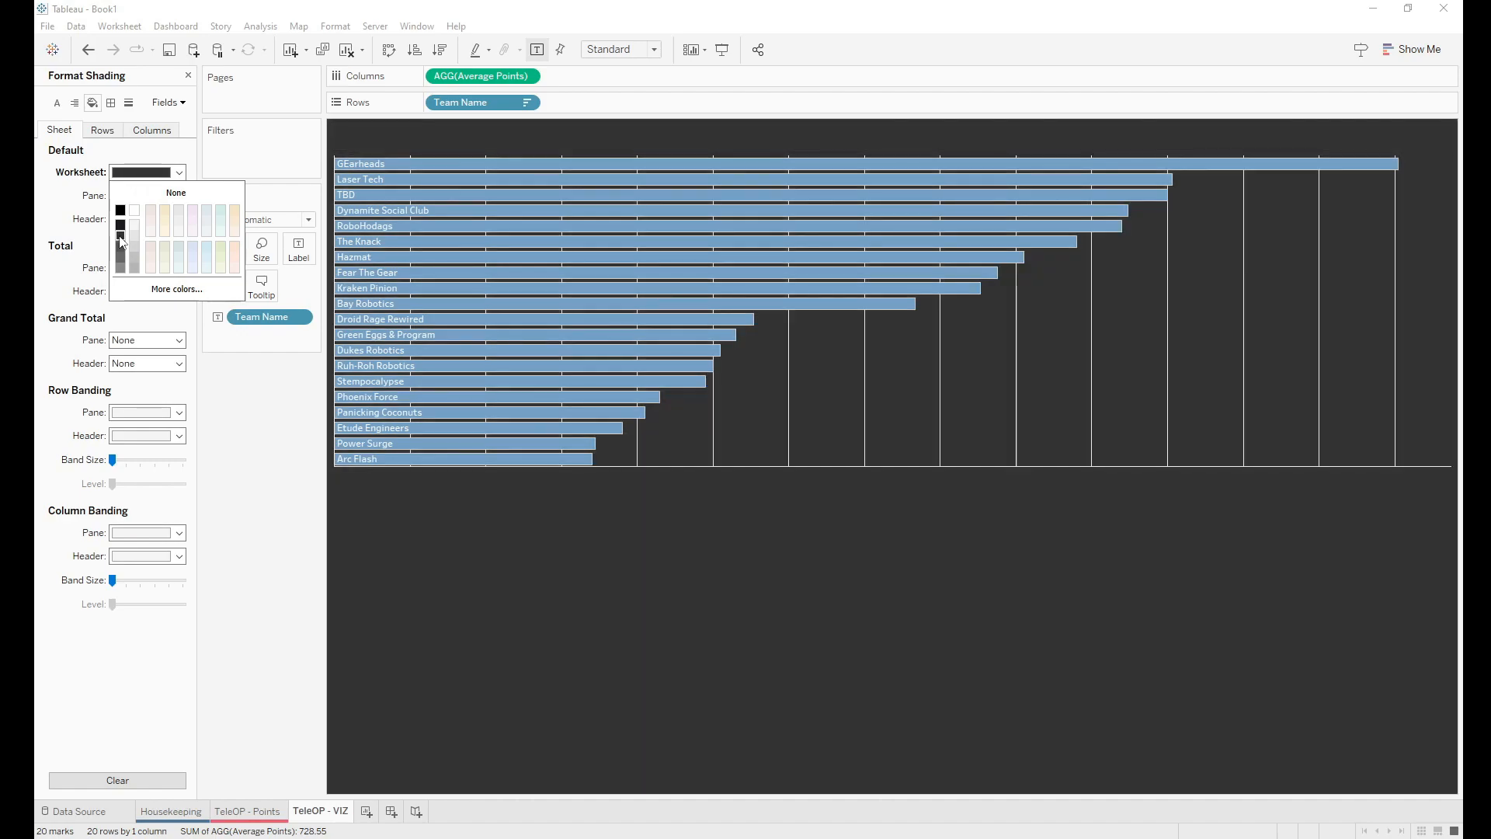
left_click(120, 239)
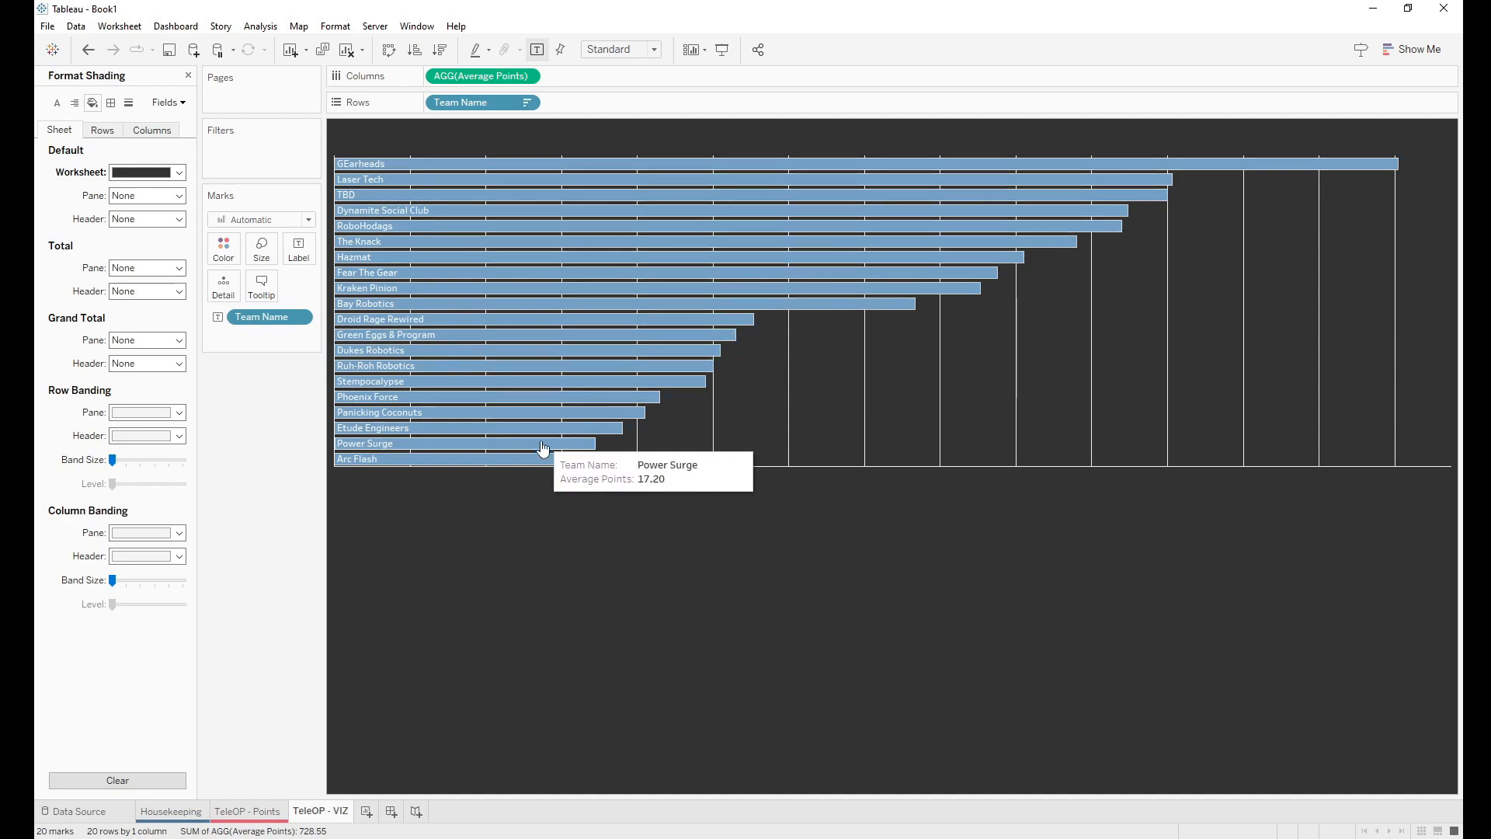
left_click(129, 107)
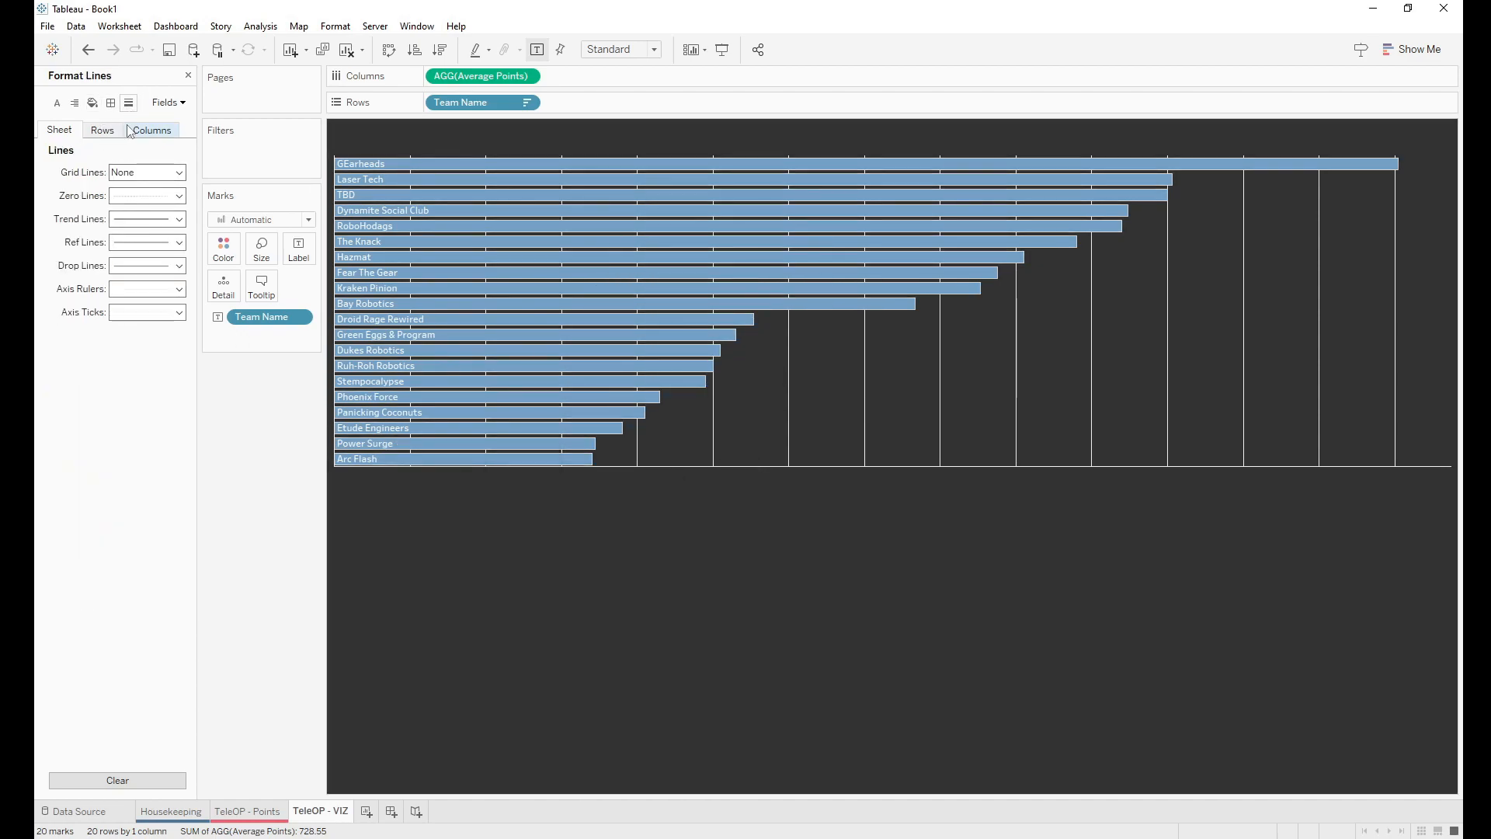
Step: Set Grid, Zero, Reference, Trend, Drop Lines and Axis Rulers all to None
left_click(144, 173)
left_click(143, 194)
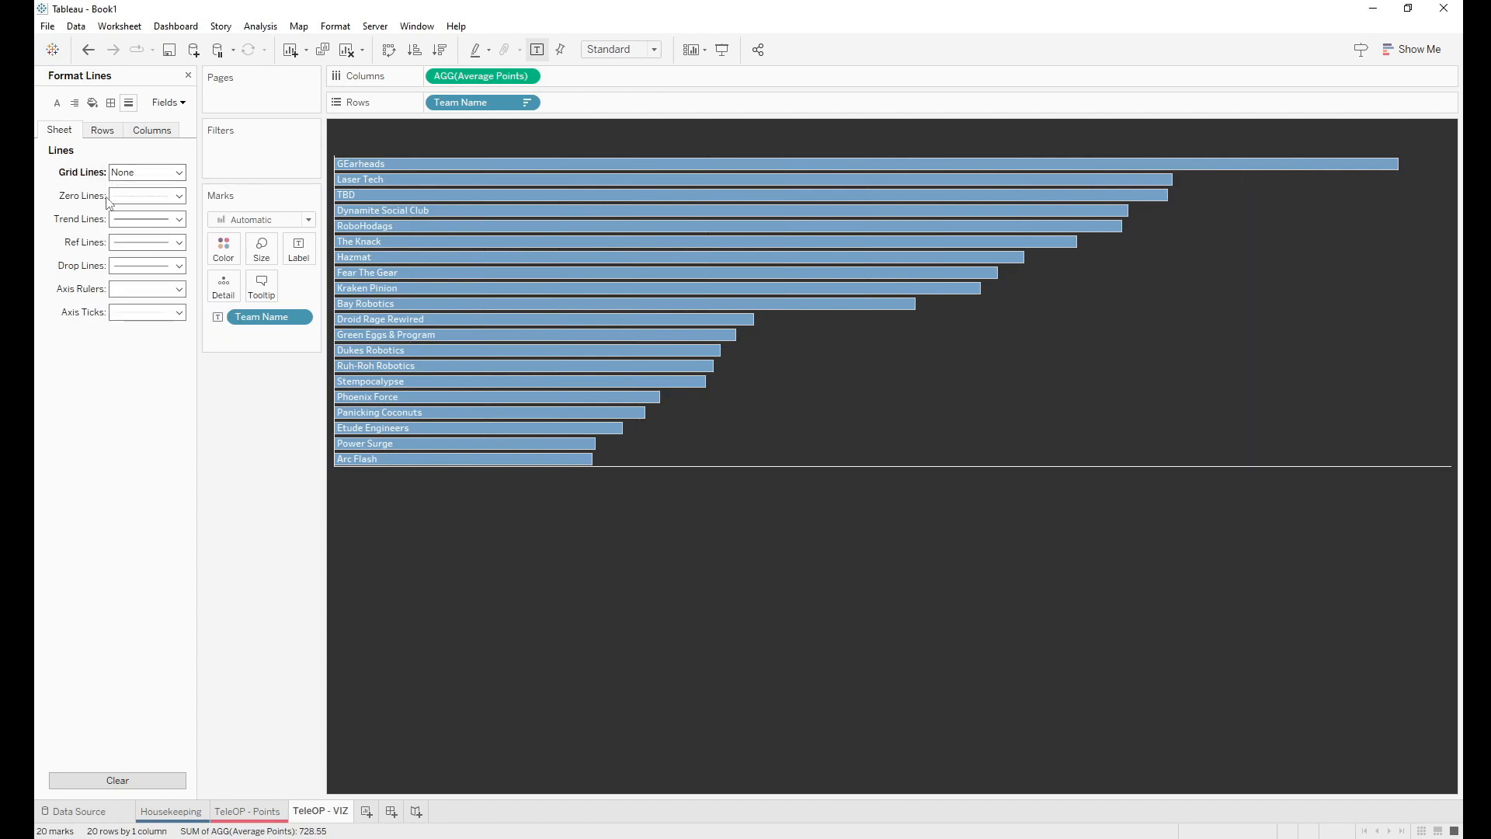
left_click(144, 196)
left_click(121, 230)
left_click(146, 242)
left_click(148, 264)
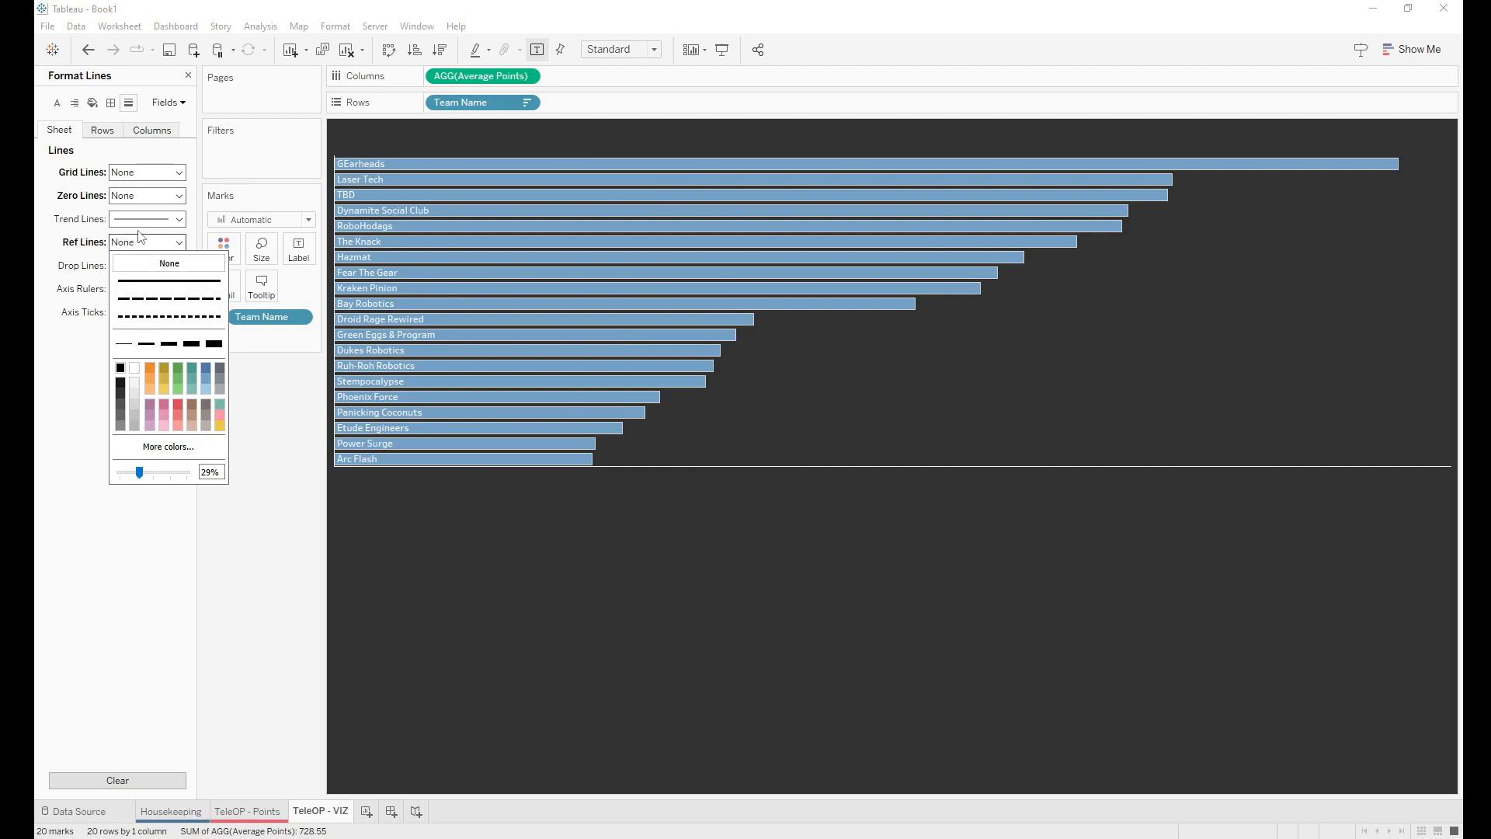
left_click(146, 219)
left_click(148, 241)
left_click(129, 266)
left_click(129, 287)
left_click(129, 289)
left_click(129, 310)
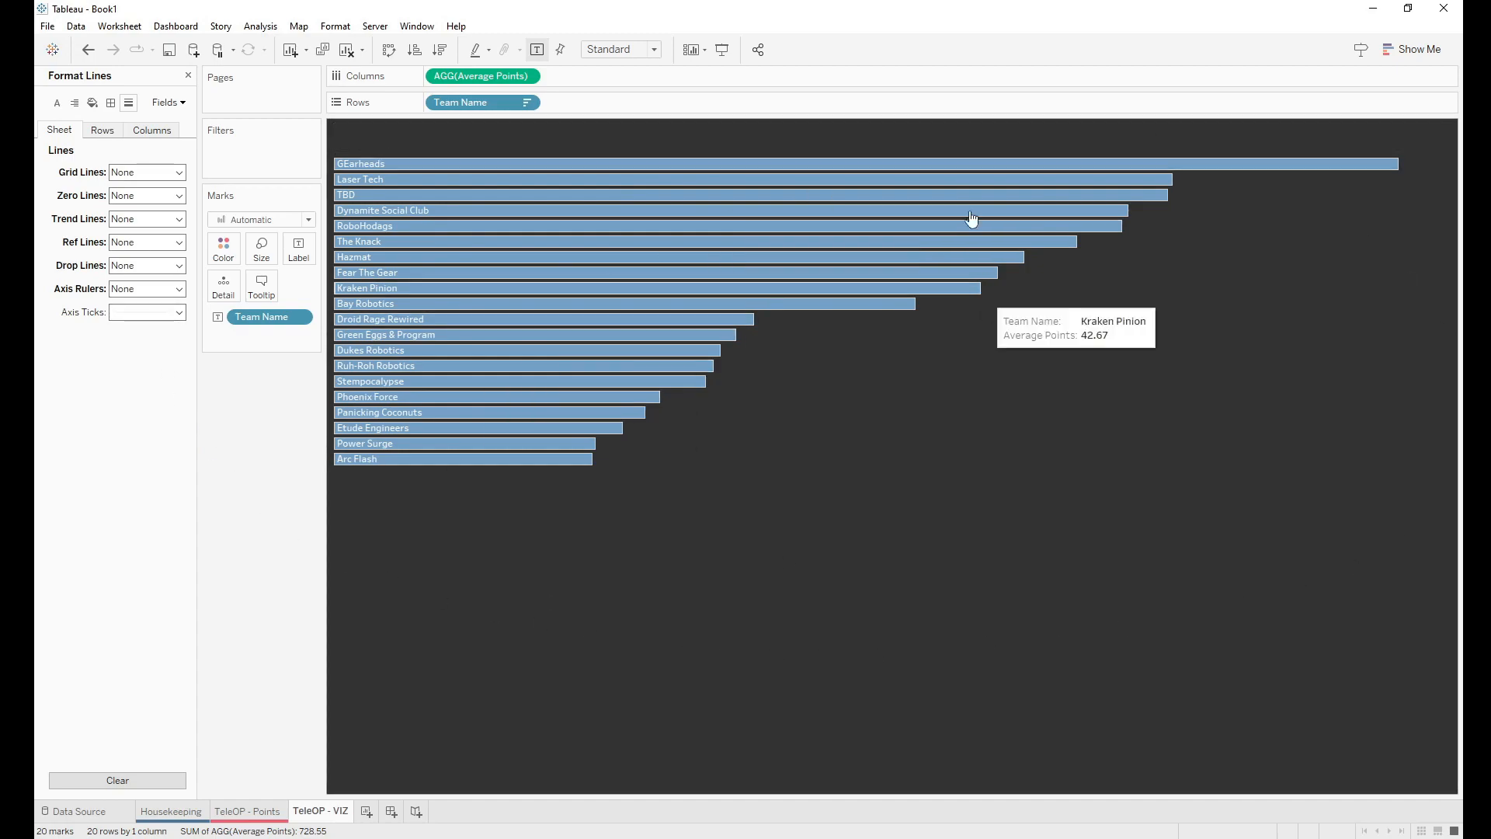
mouse_move(494, 398)
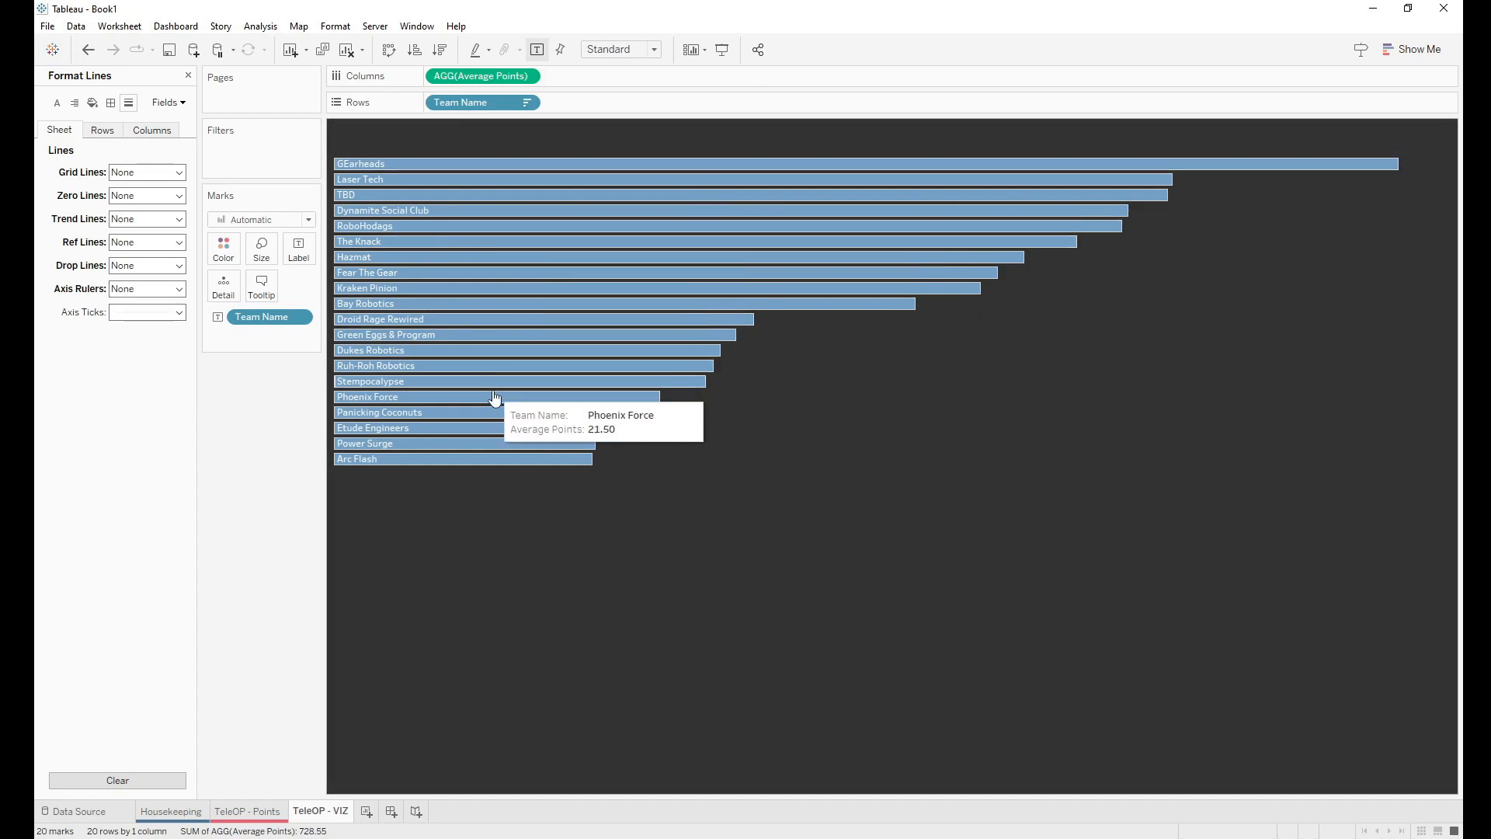
left_click(188, 75)
Step: Make the 'Team Total Points' title text bold and light blue
double_click(390, 133)
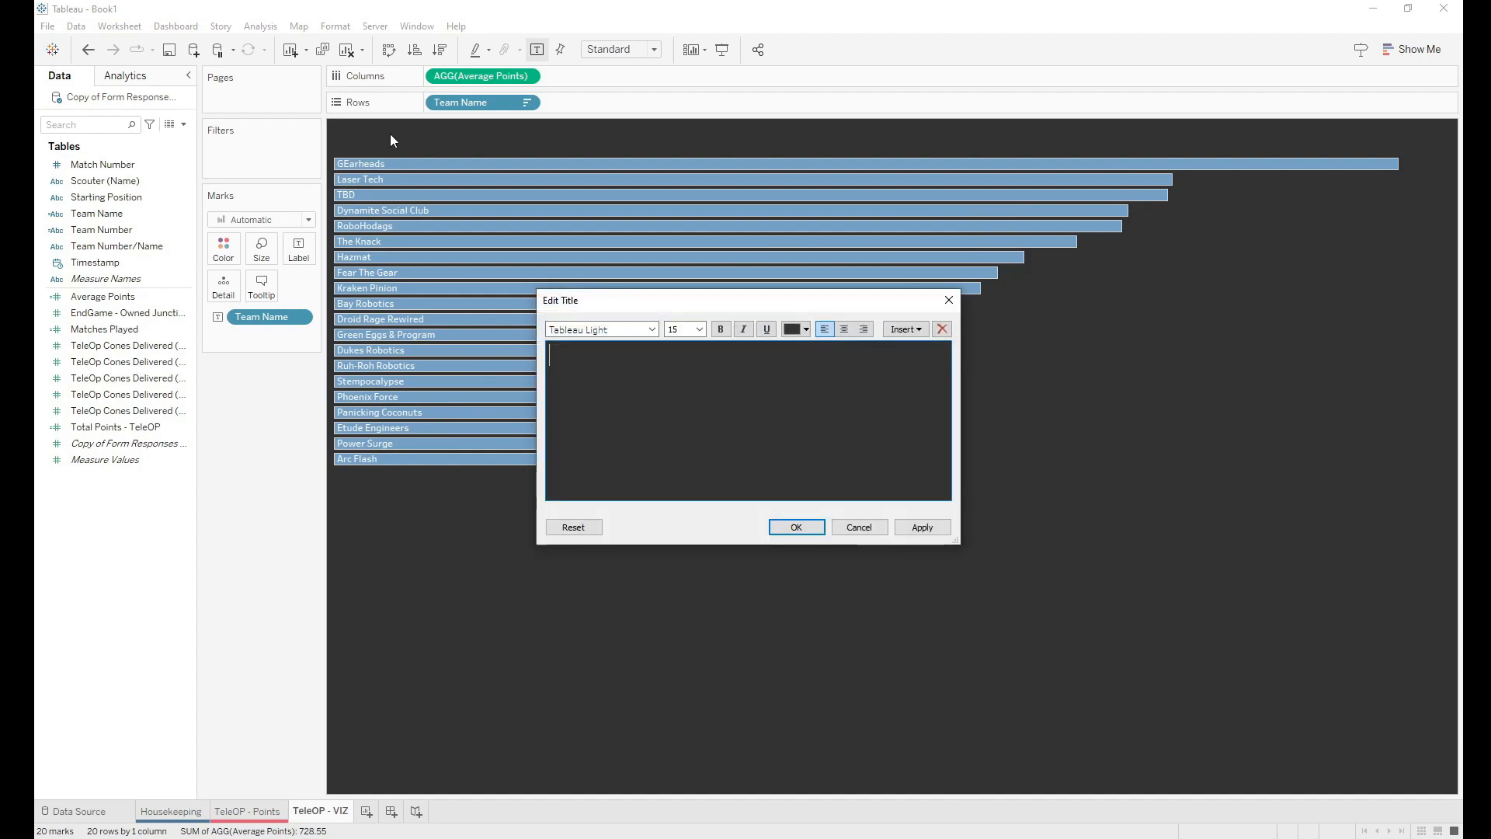
left_click_drag(756, 358, 552, 350)
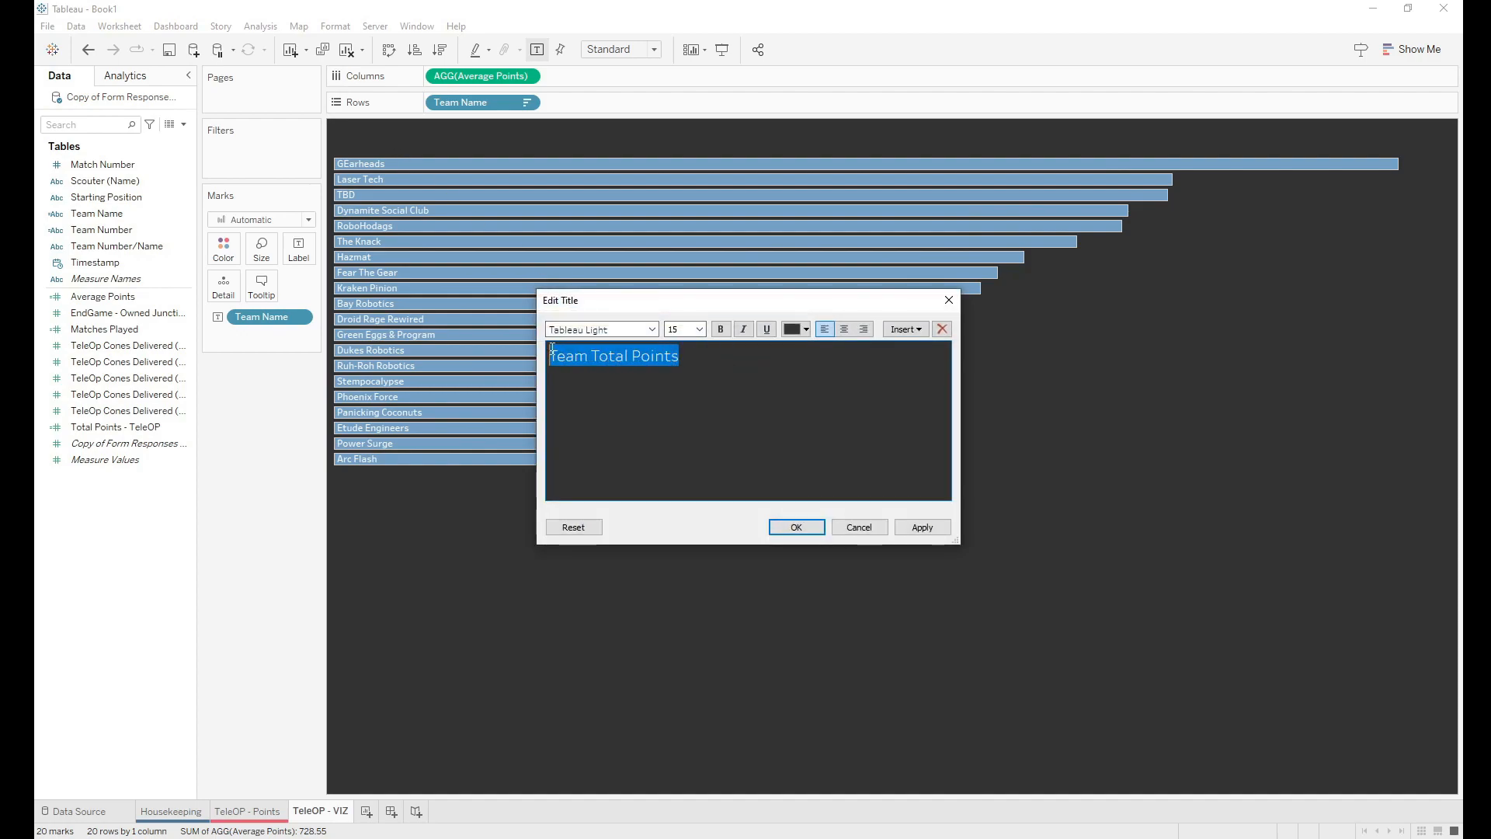
left_click(721, 329)
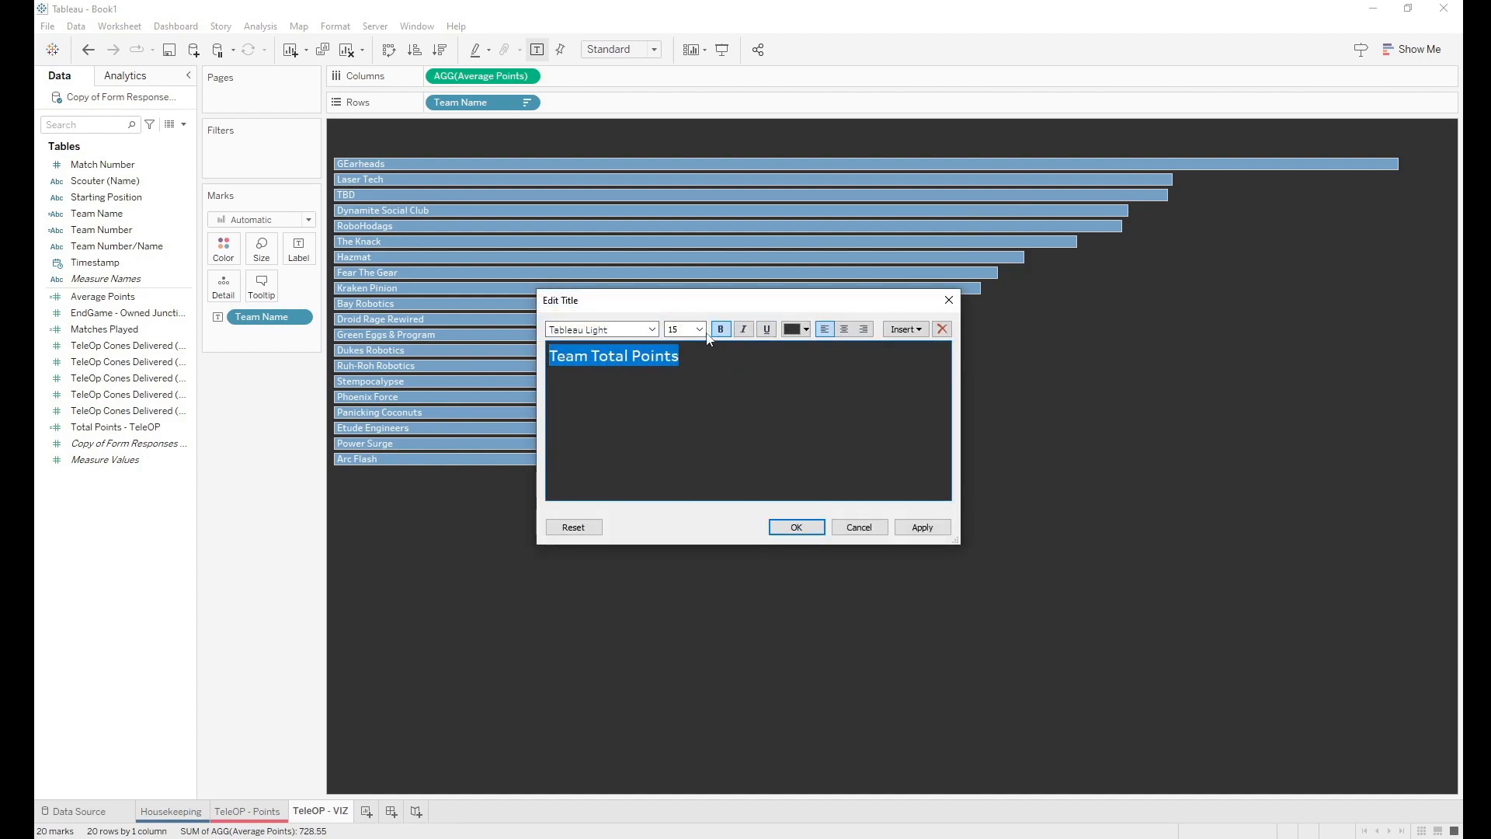
left_click(805, 331)
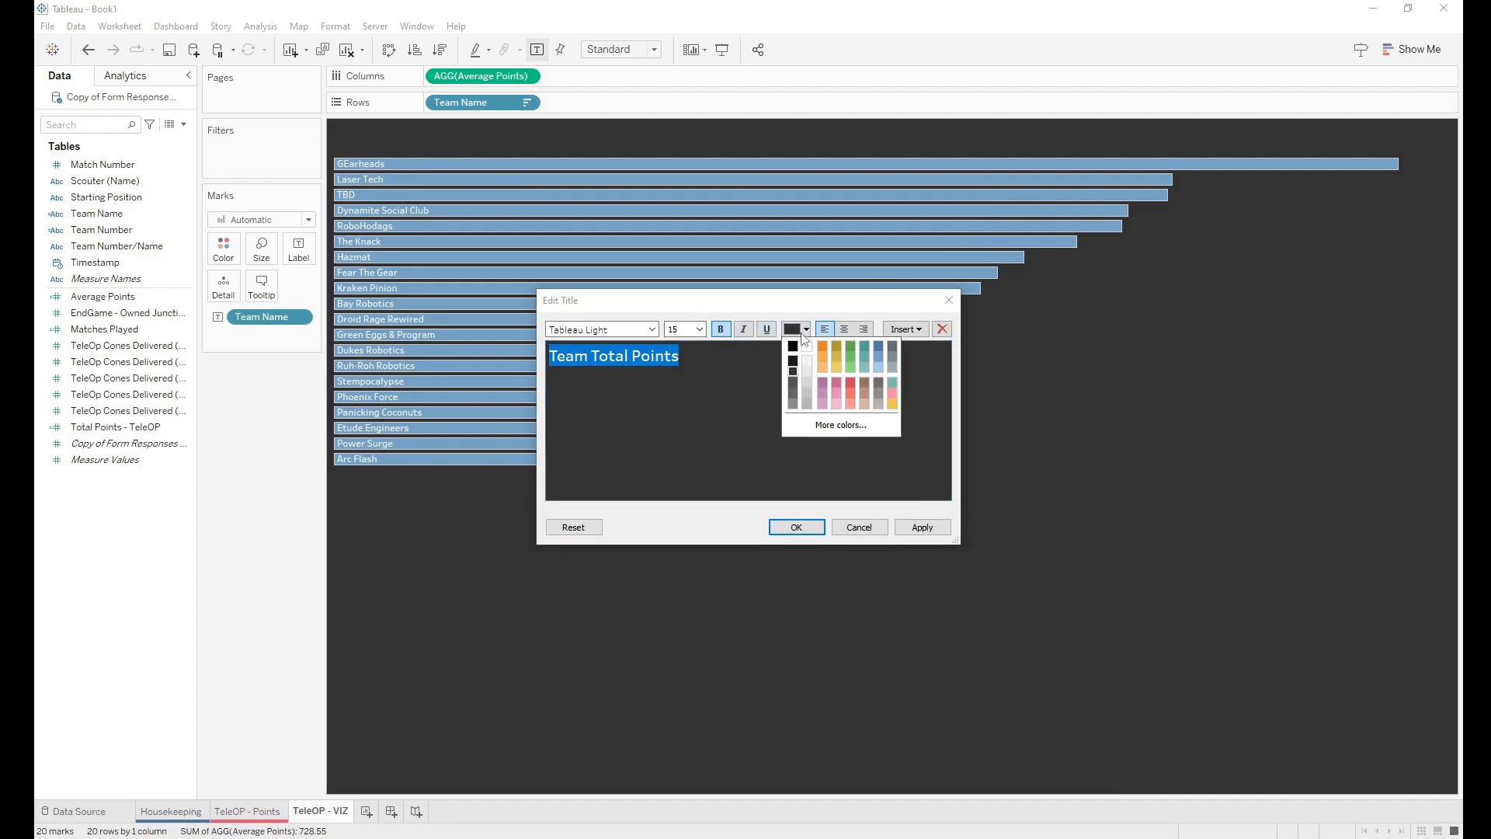
left_click(878, 357)
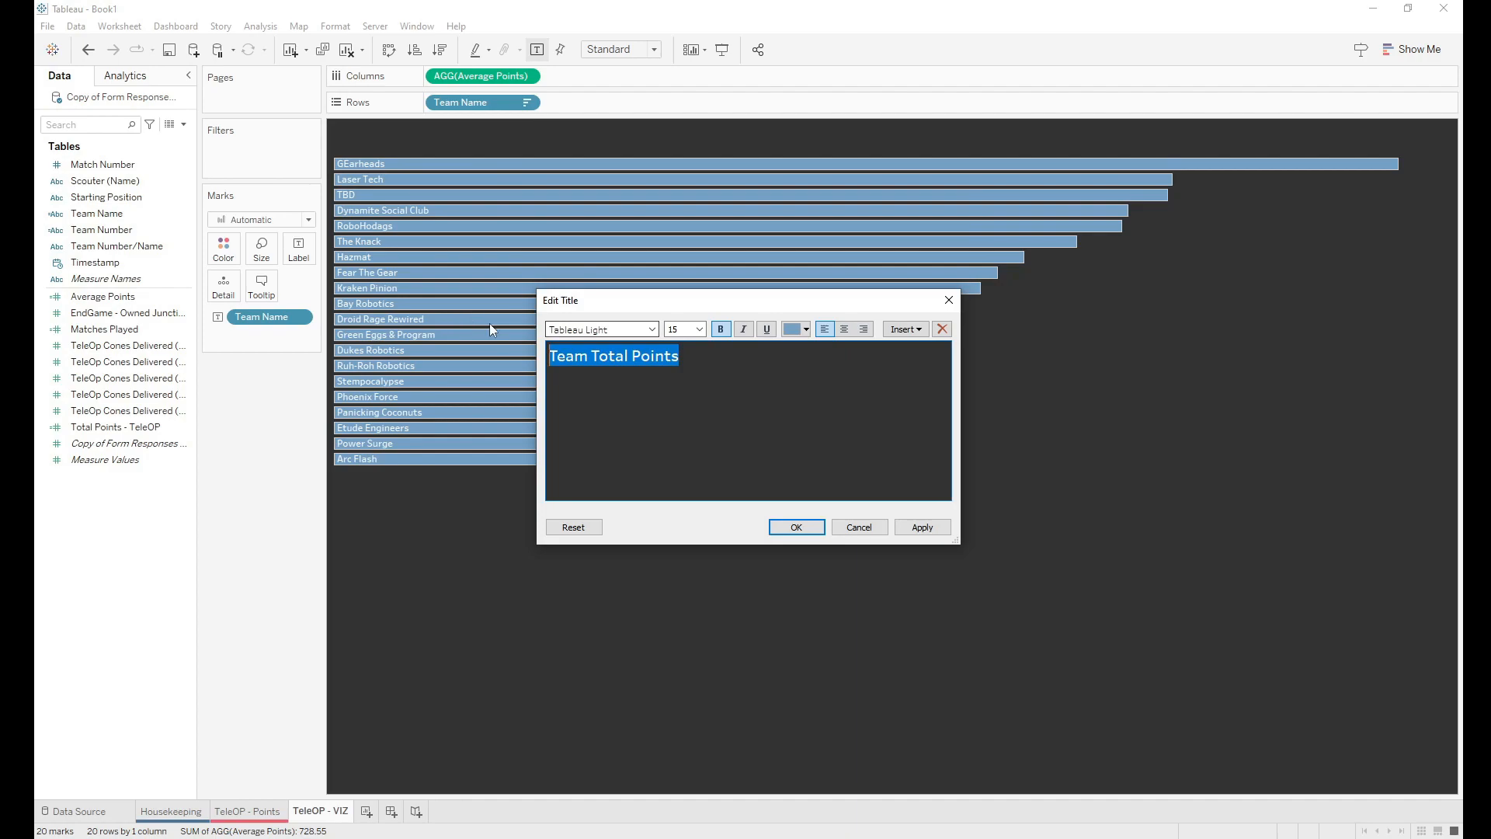
left_click(592, 390)
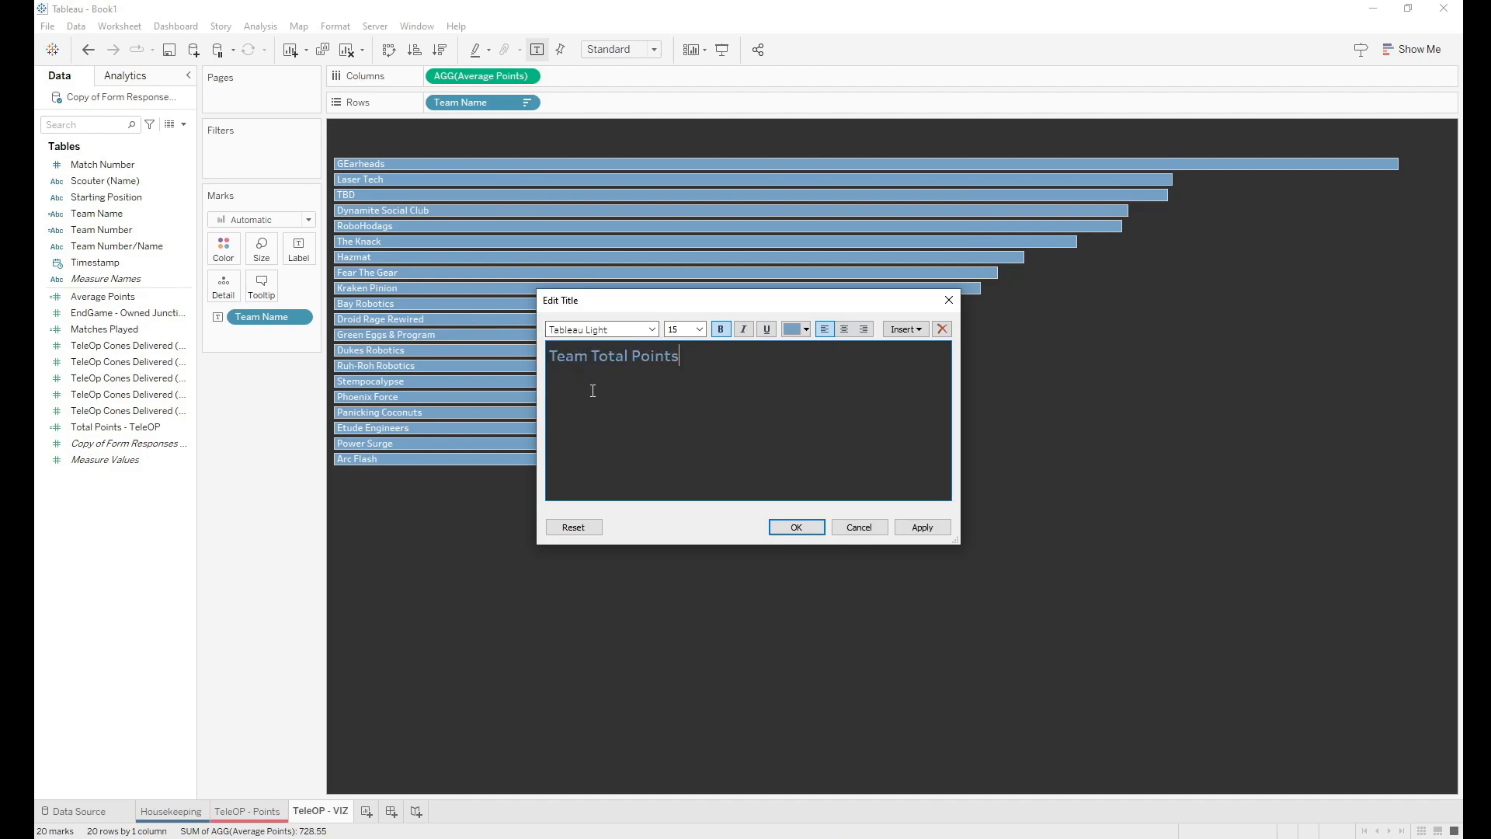
left_click(801, 528)
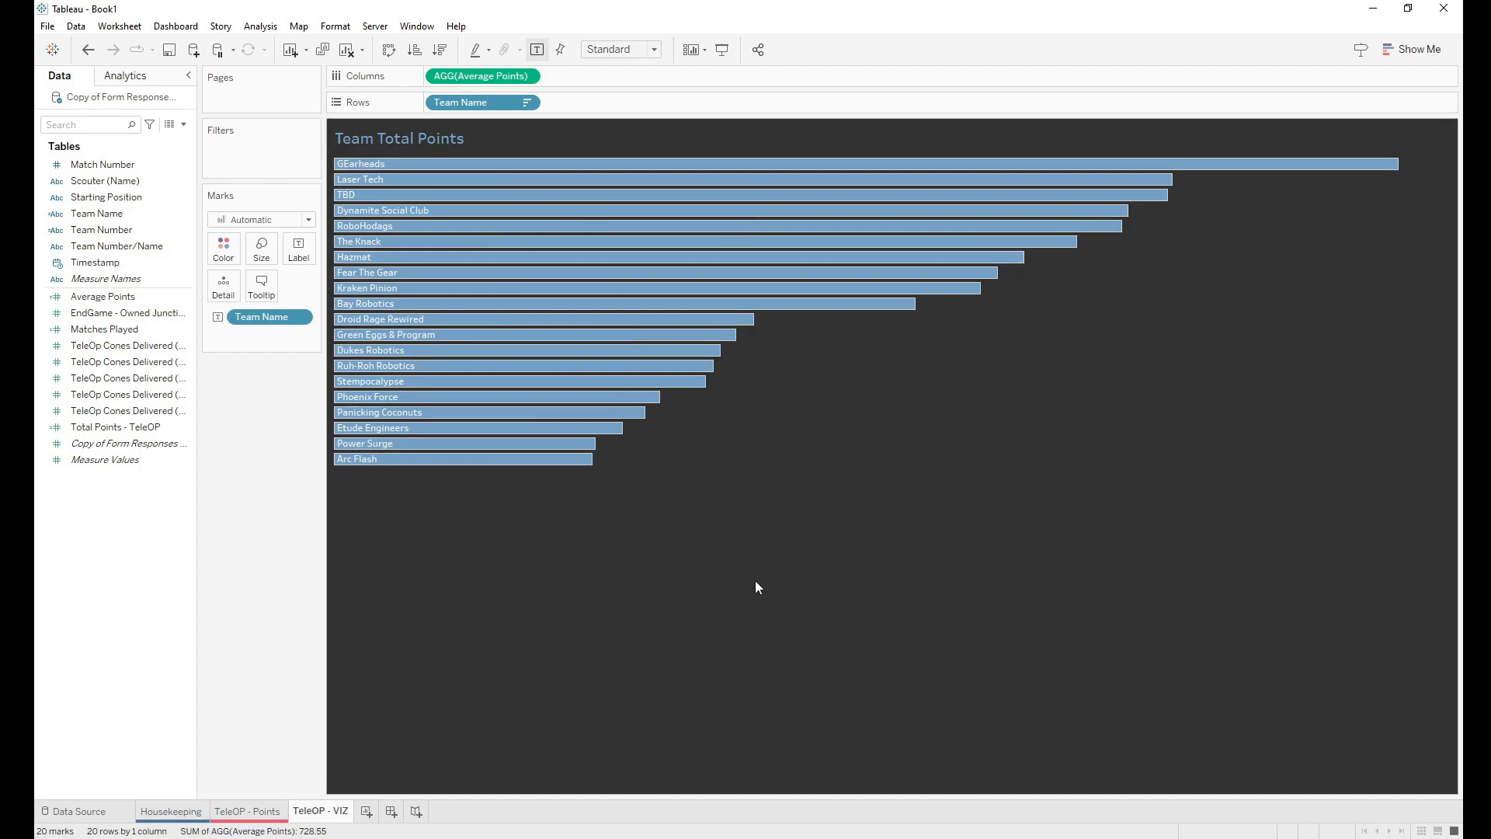
Step: Colour the TeleOP - VIZ sheet tab yellow
right_click(330, 811)
mouse_move(422, 796)
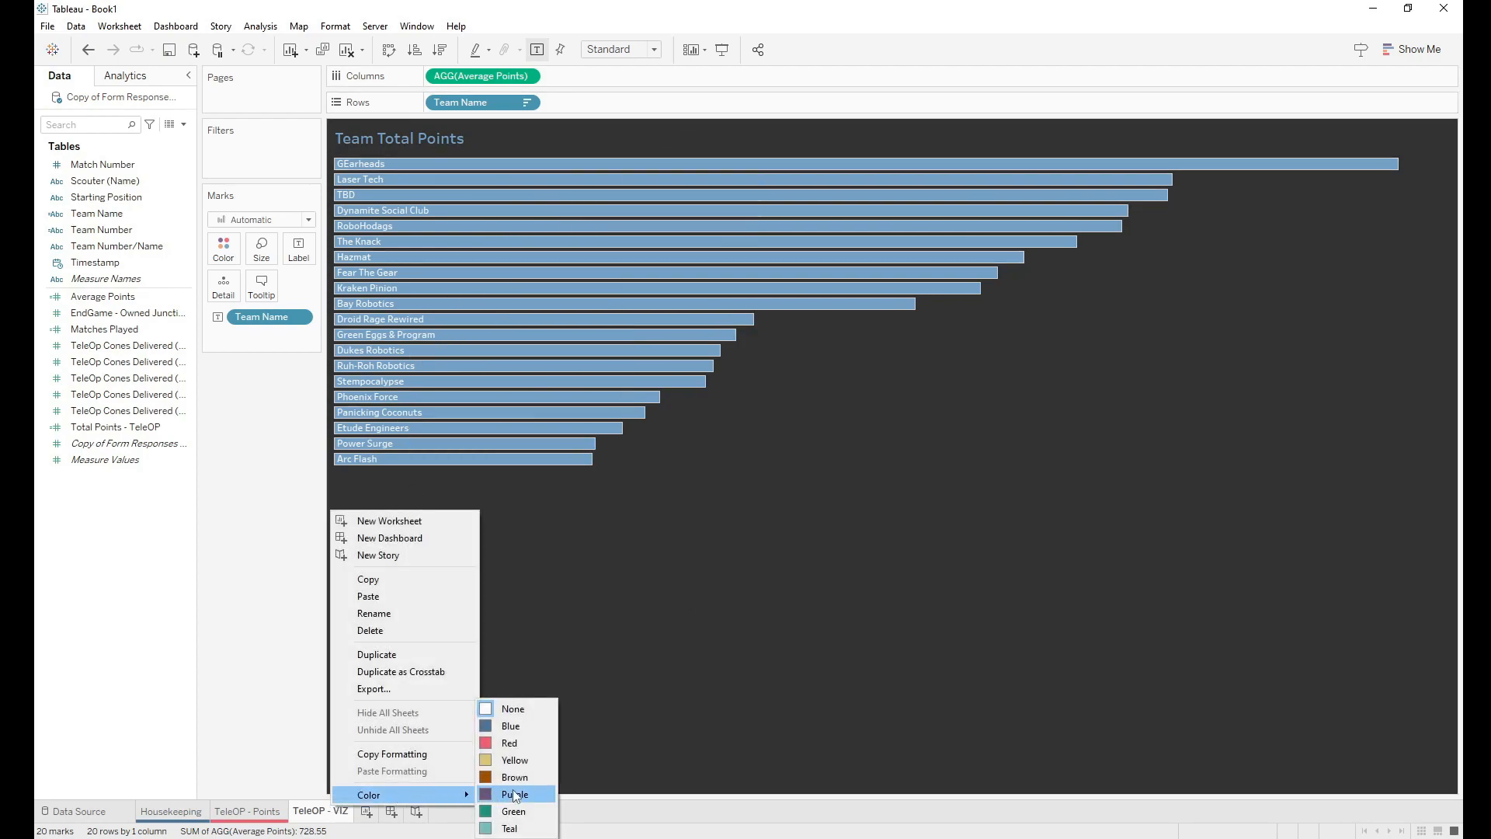
left_click(514, 760)
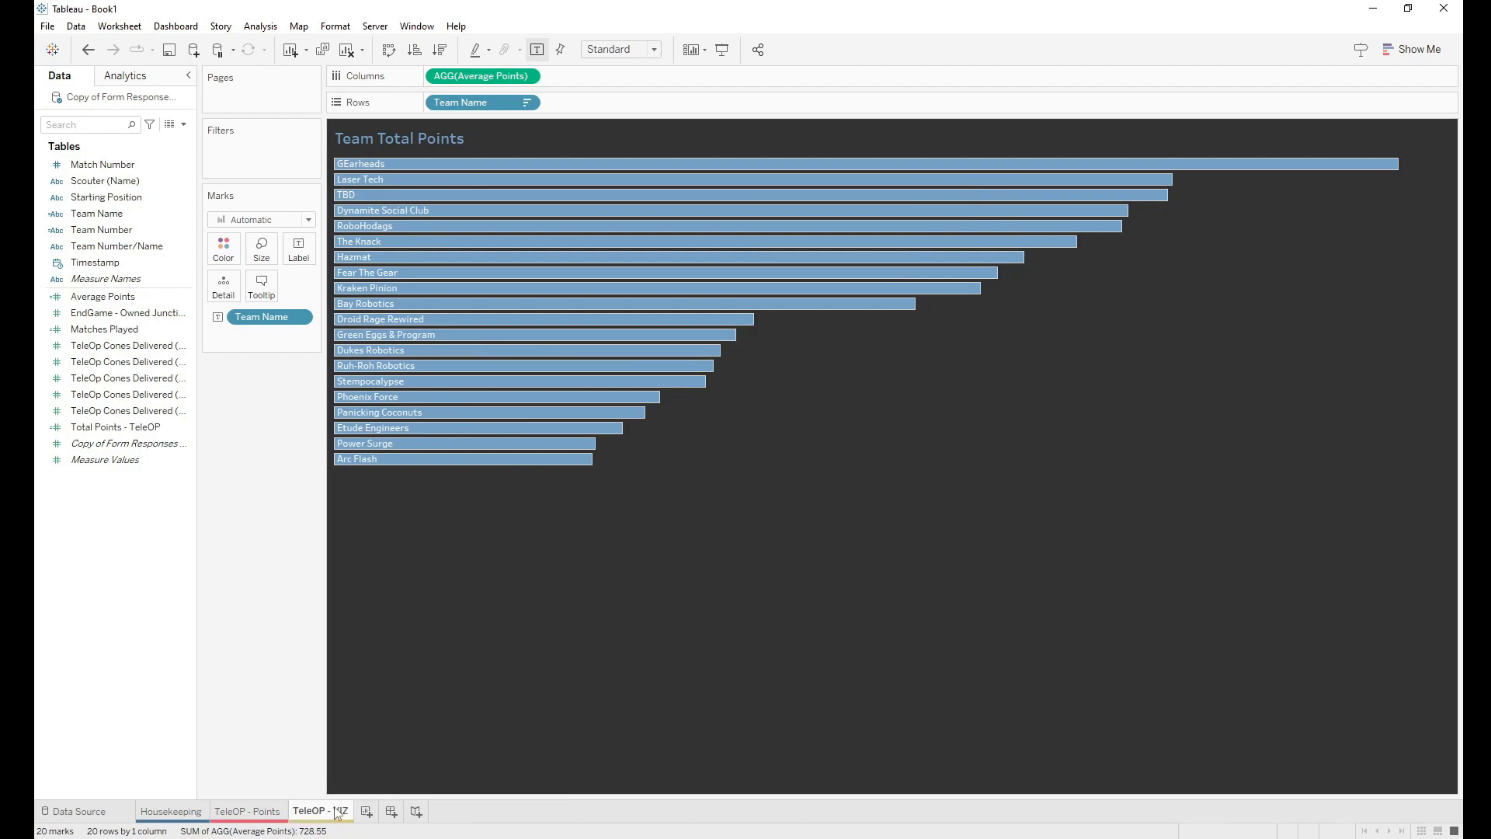
Step: Add a worksheet named 'Bubbles - VIZ' and colour its tab green
mouse_move(337, 811)
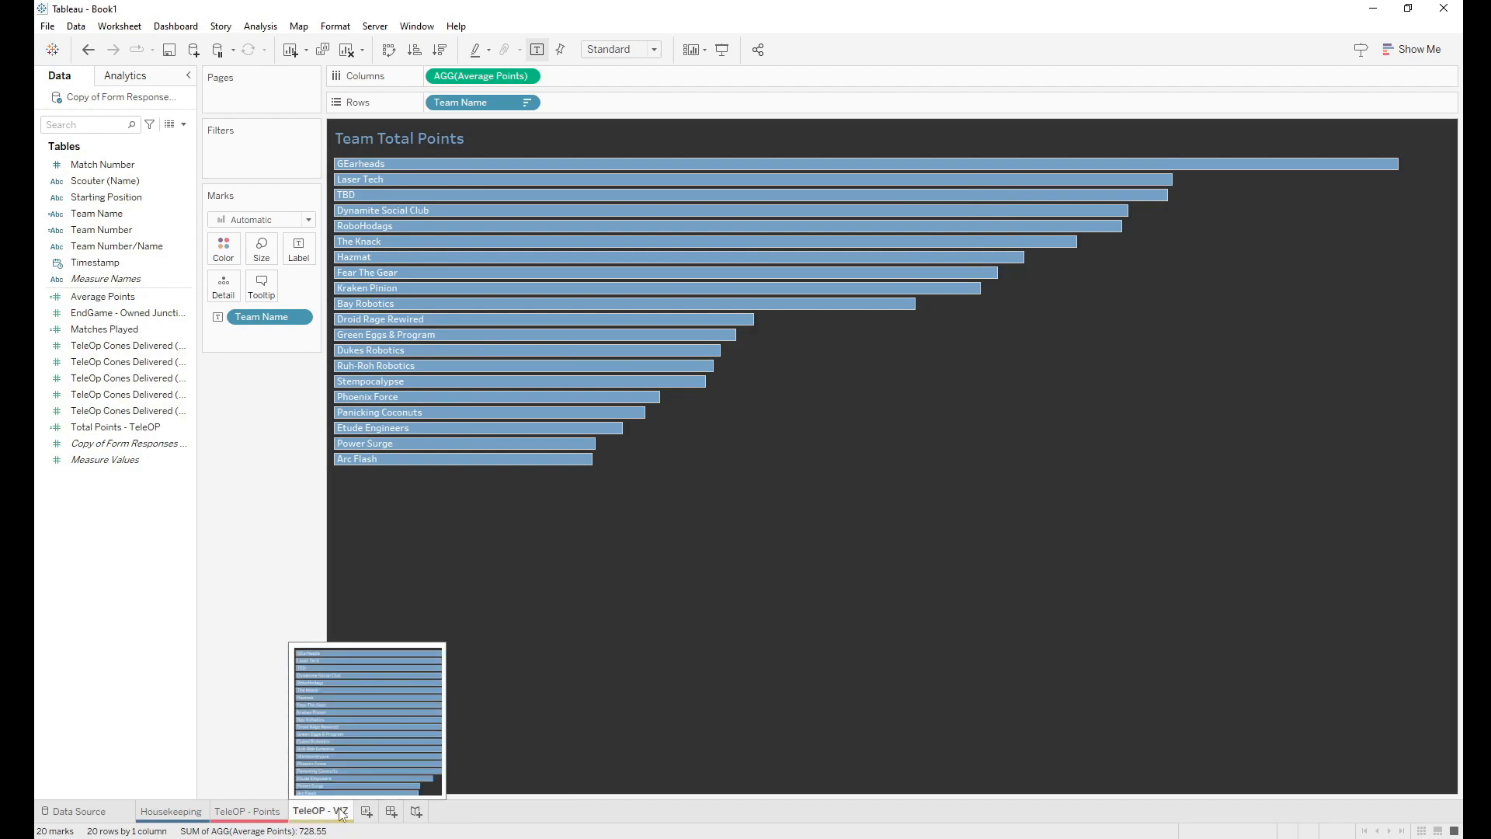
left_click(368, 815)
double_click(376, 812)
key("BackSpace")
type("Bubbles")
key("BackSpace")
key("BackSpace")
key("BackSpace")
type("es")
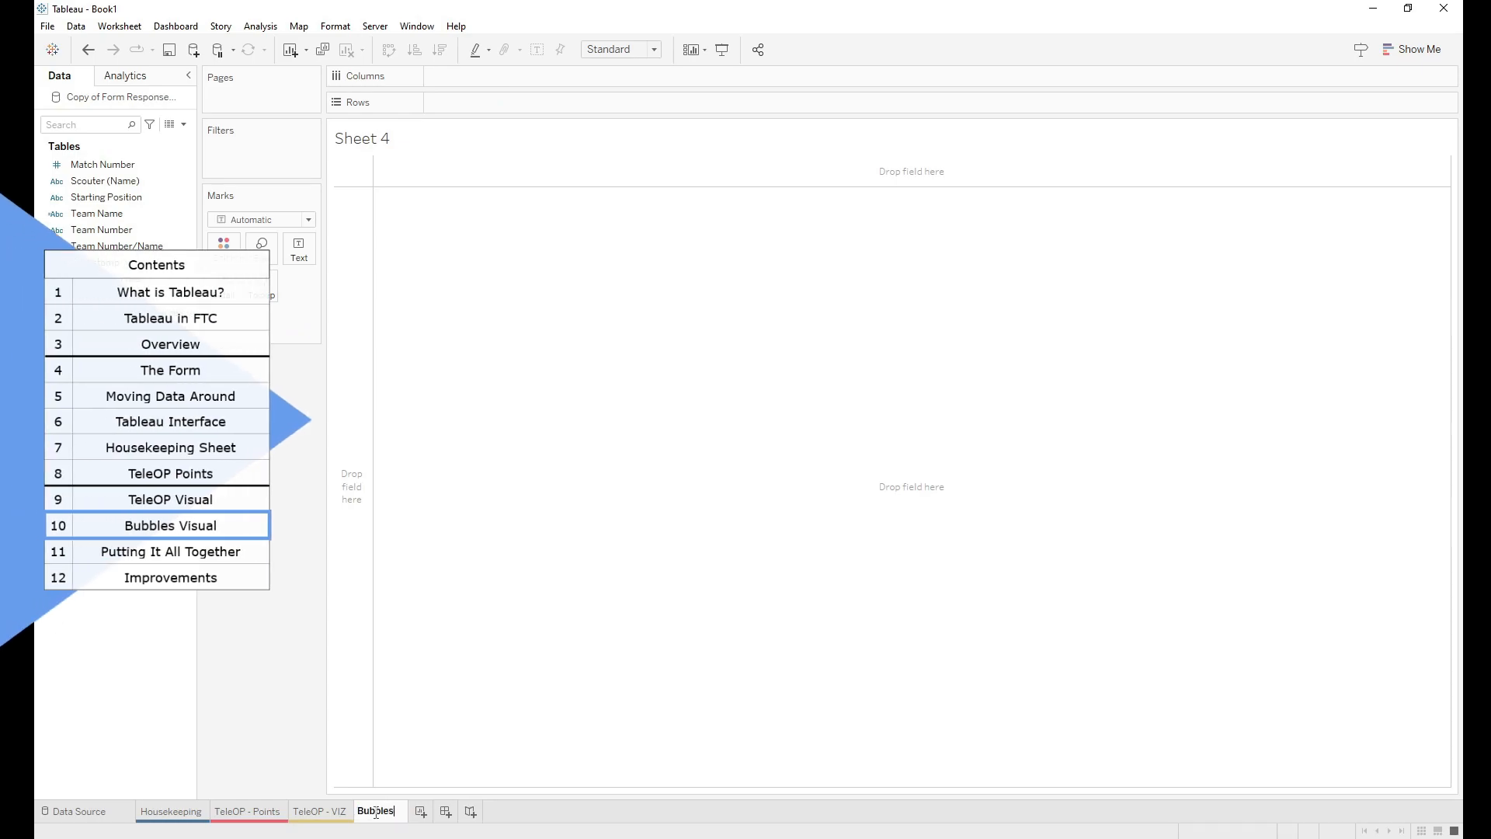
type(" - VIZ")
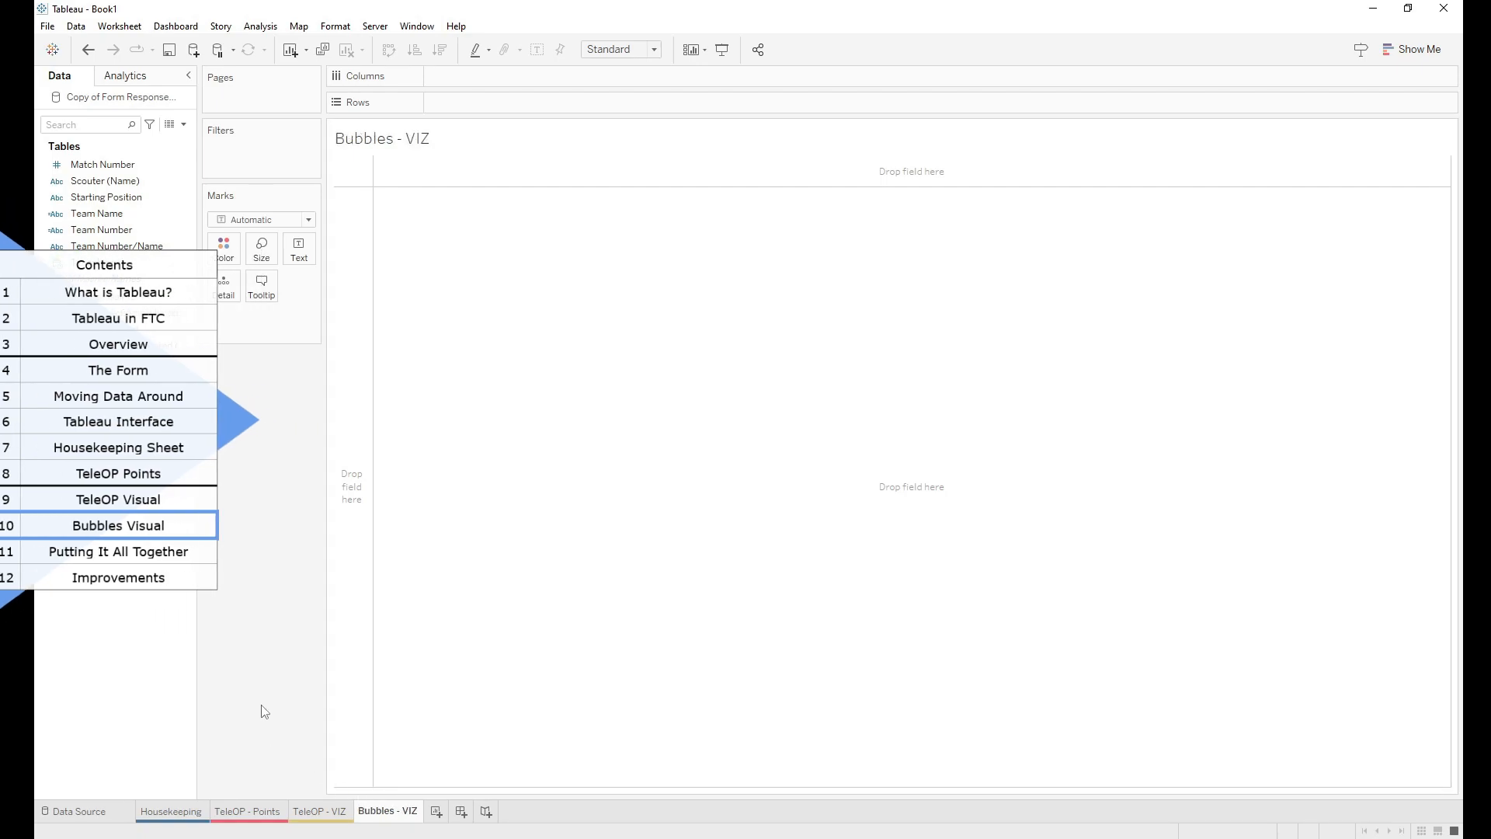
key("Return")
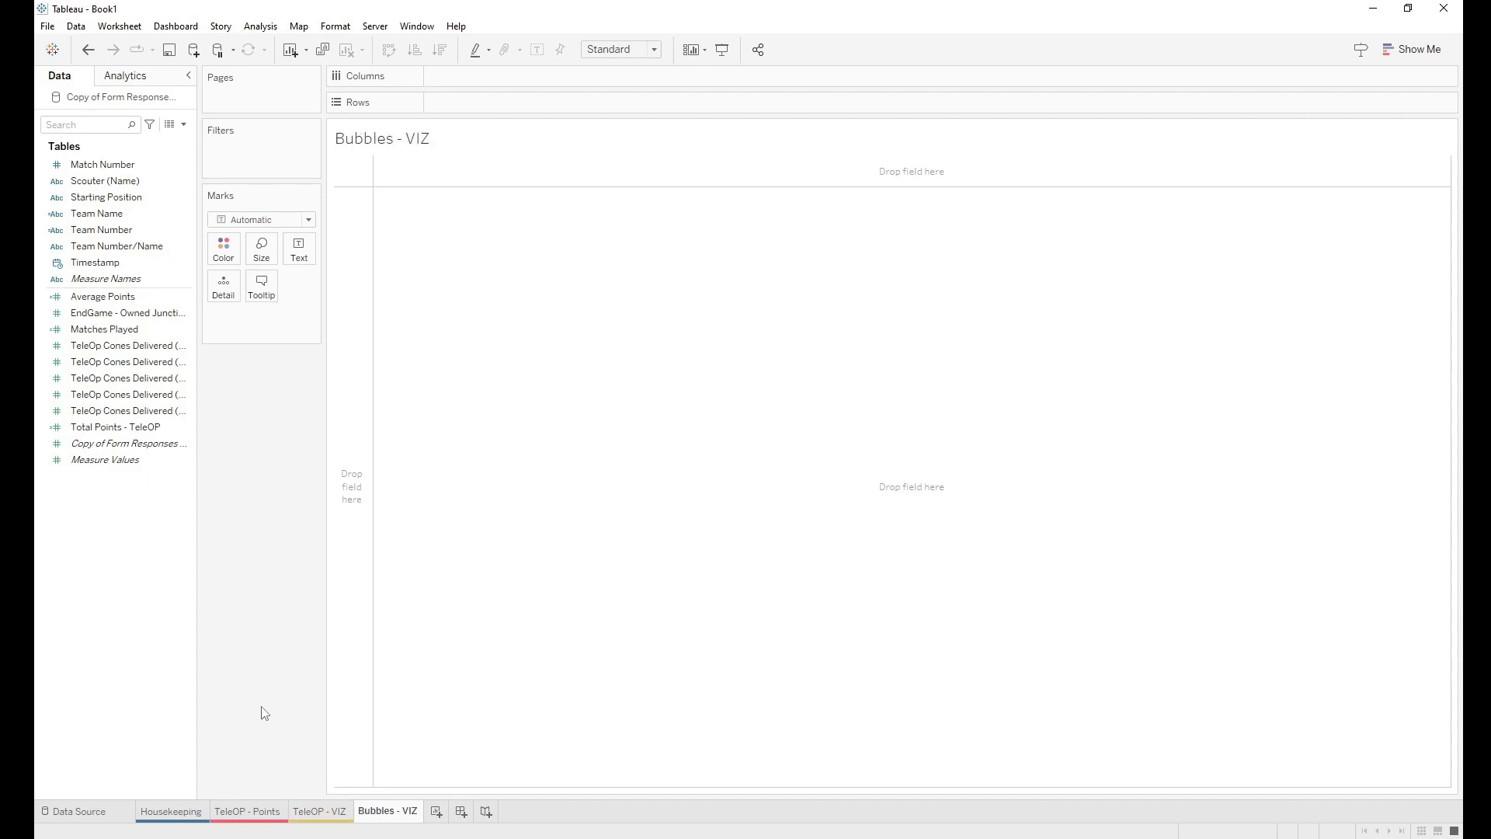
right_click(400, 817)
mouse_move(467, 799)
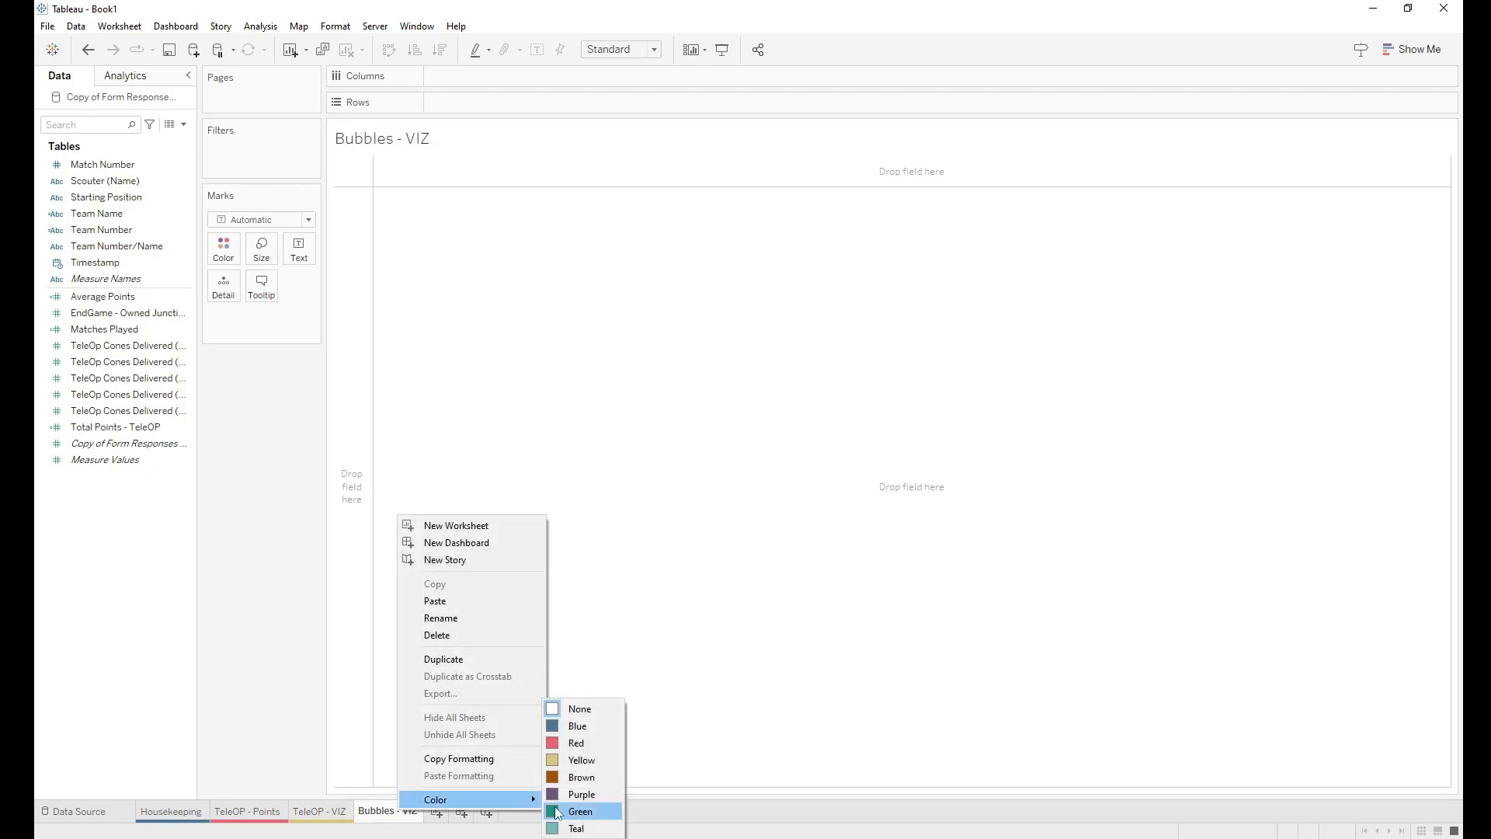
left_click(589, 757)
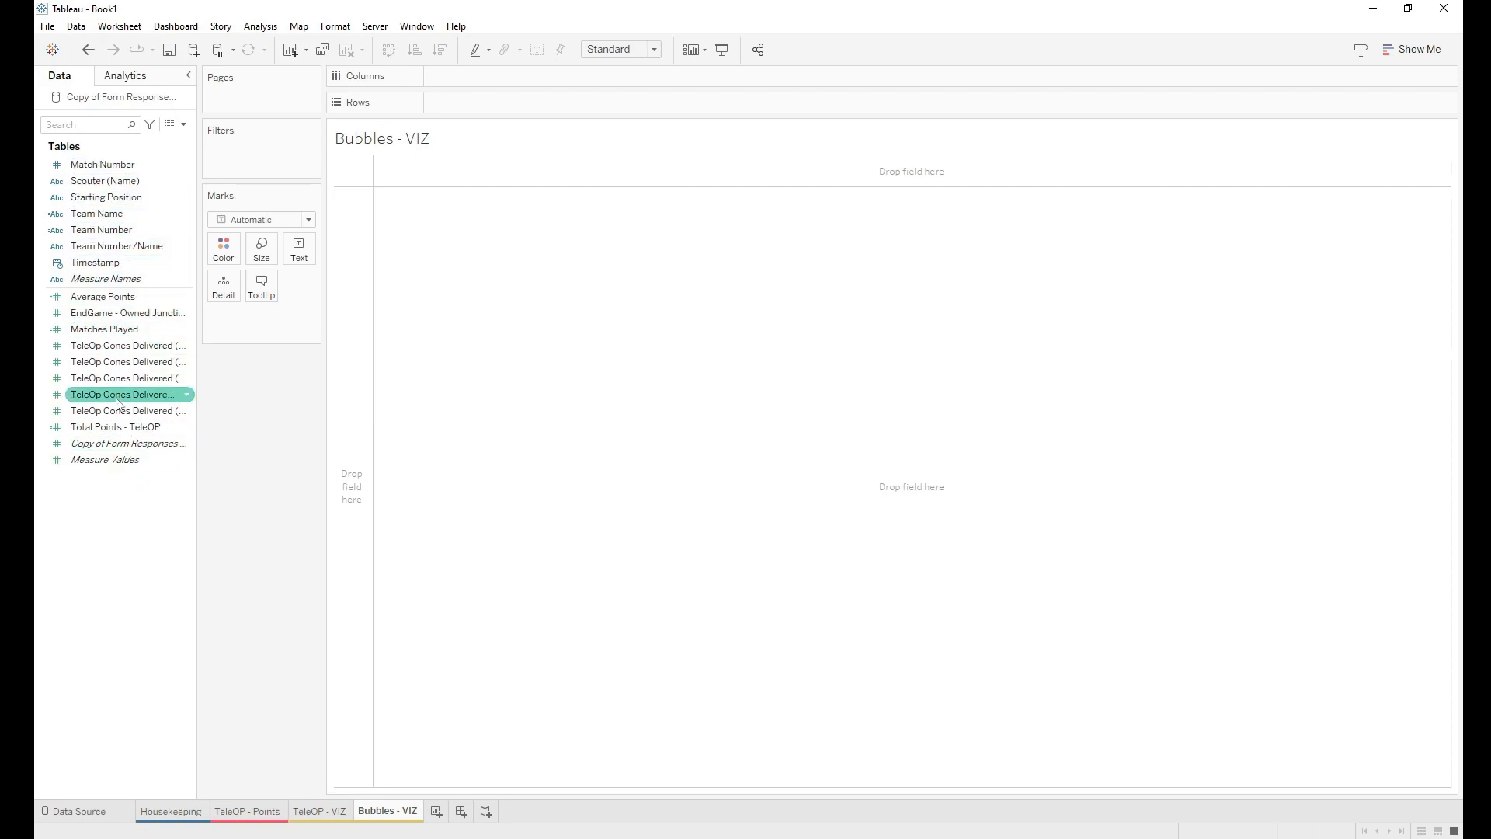
Step: Chart summed Total Points - TeleOP as bars per Team Name, grouped by Match Number
left_click_drag(120, 434, 496, 110)
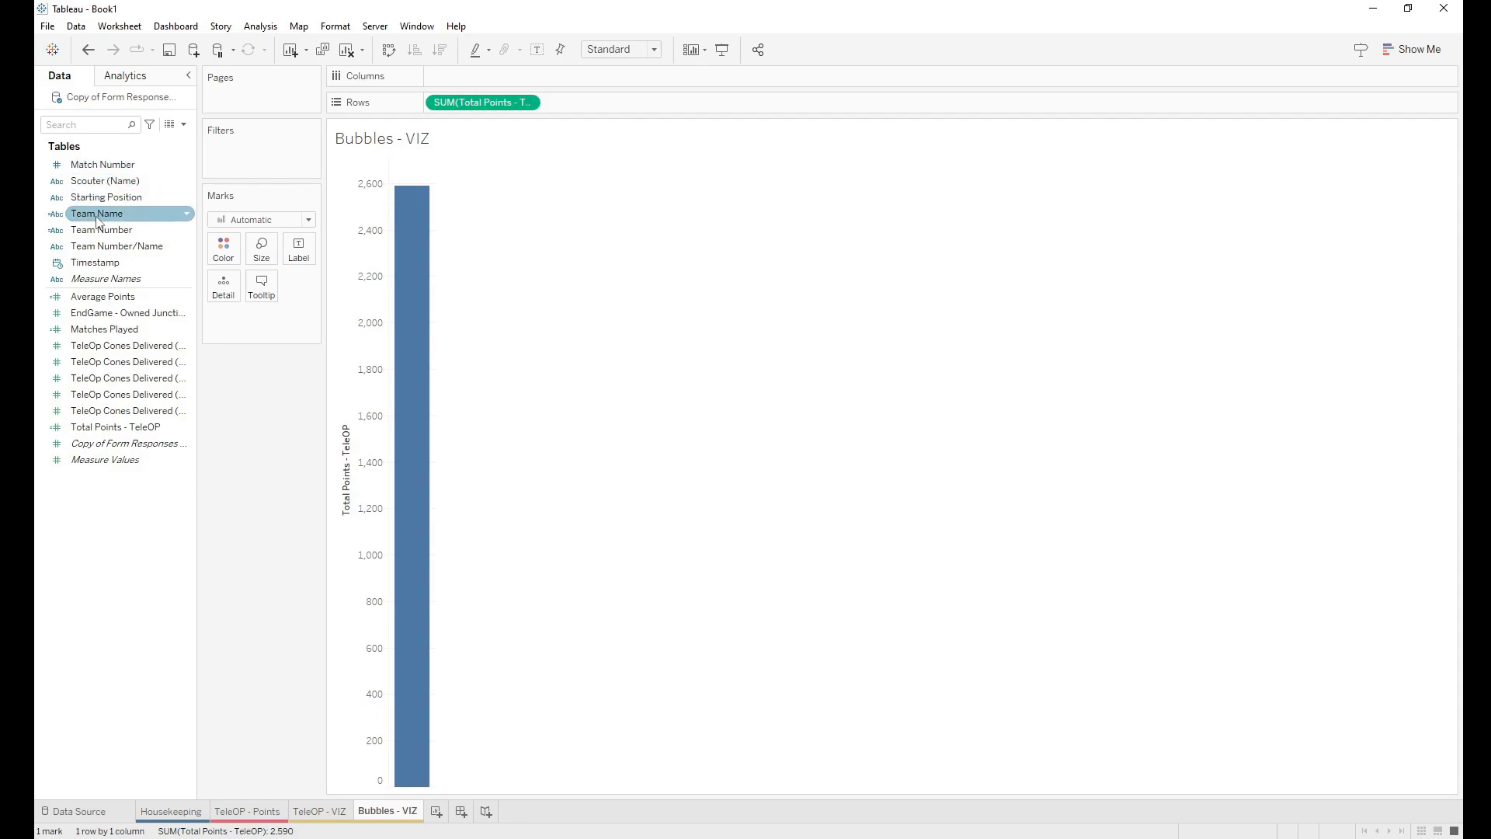
left_click_drag(96, 221, 483, 77)
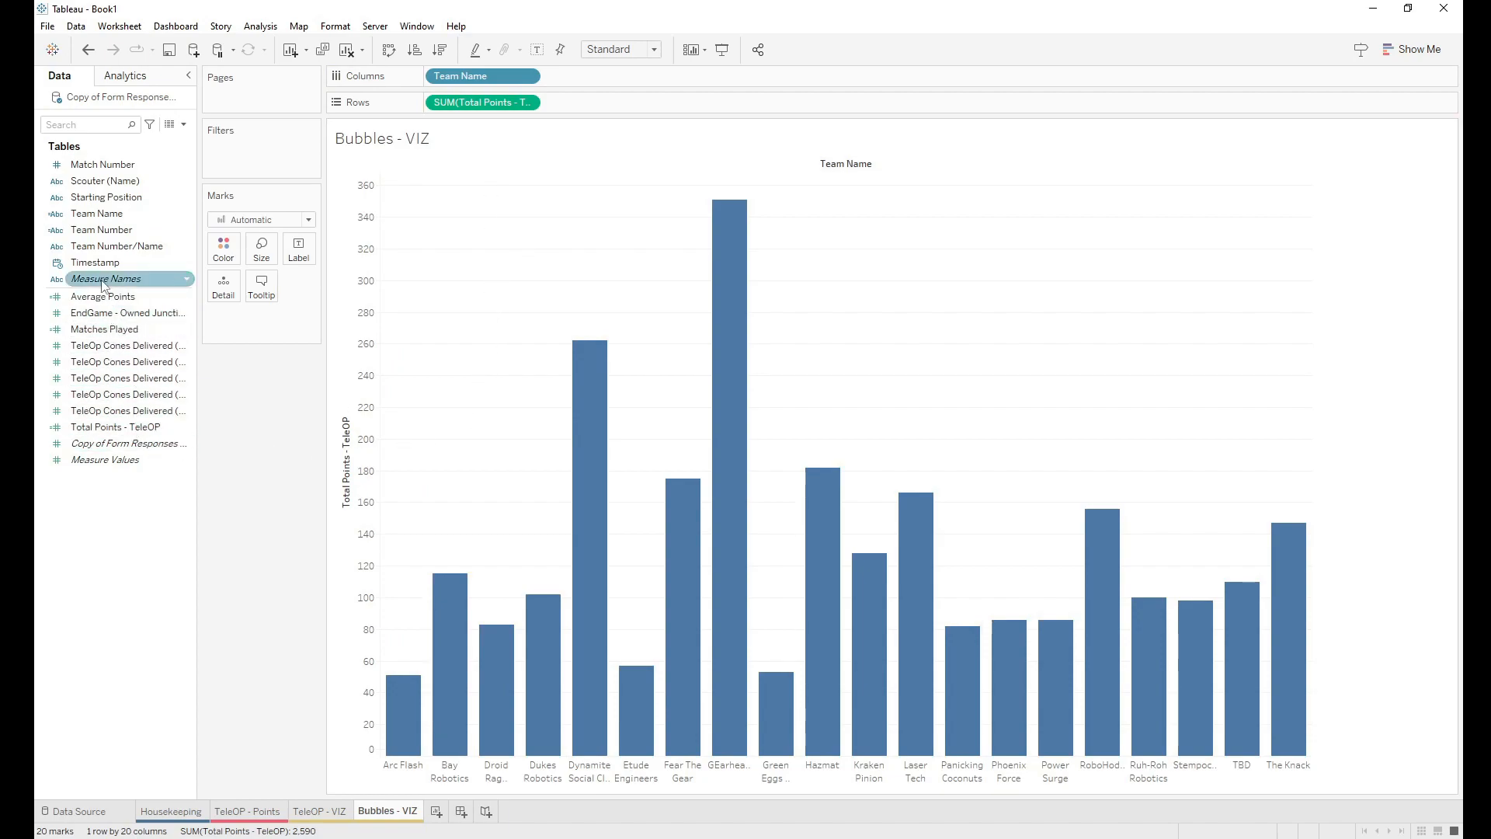
left_click_drag(101, 164, 429, 82)
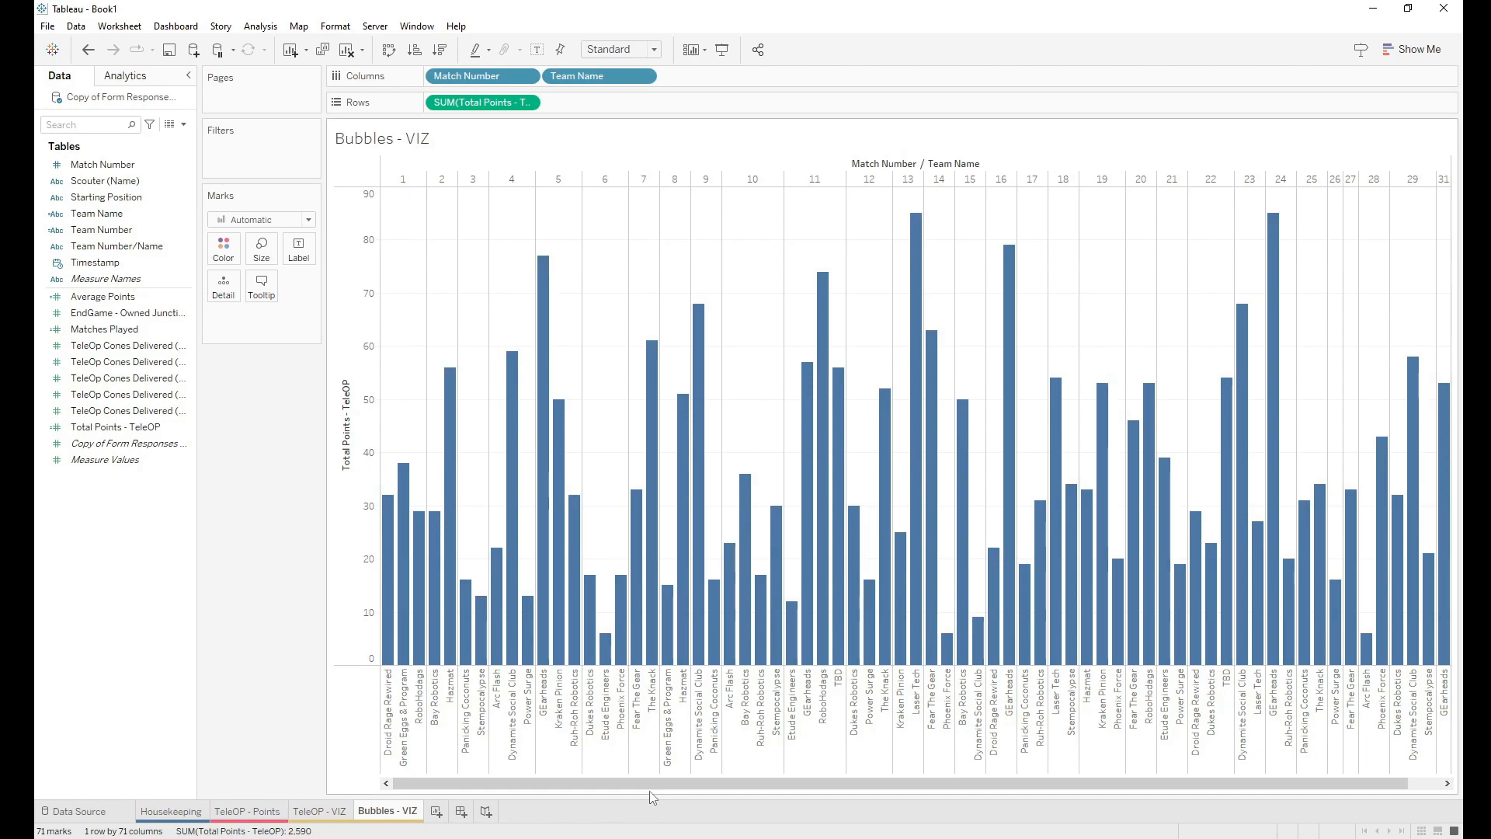
left_click_drag(649, 785, 1016, 794)
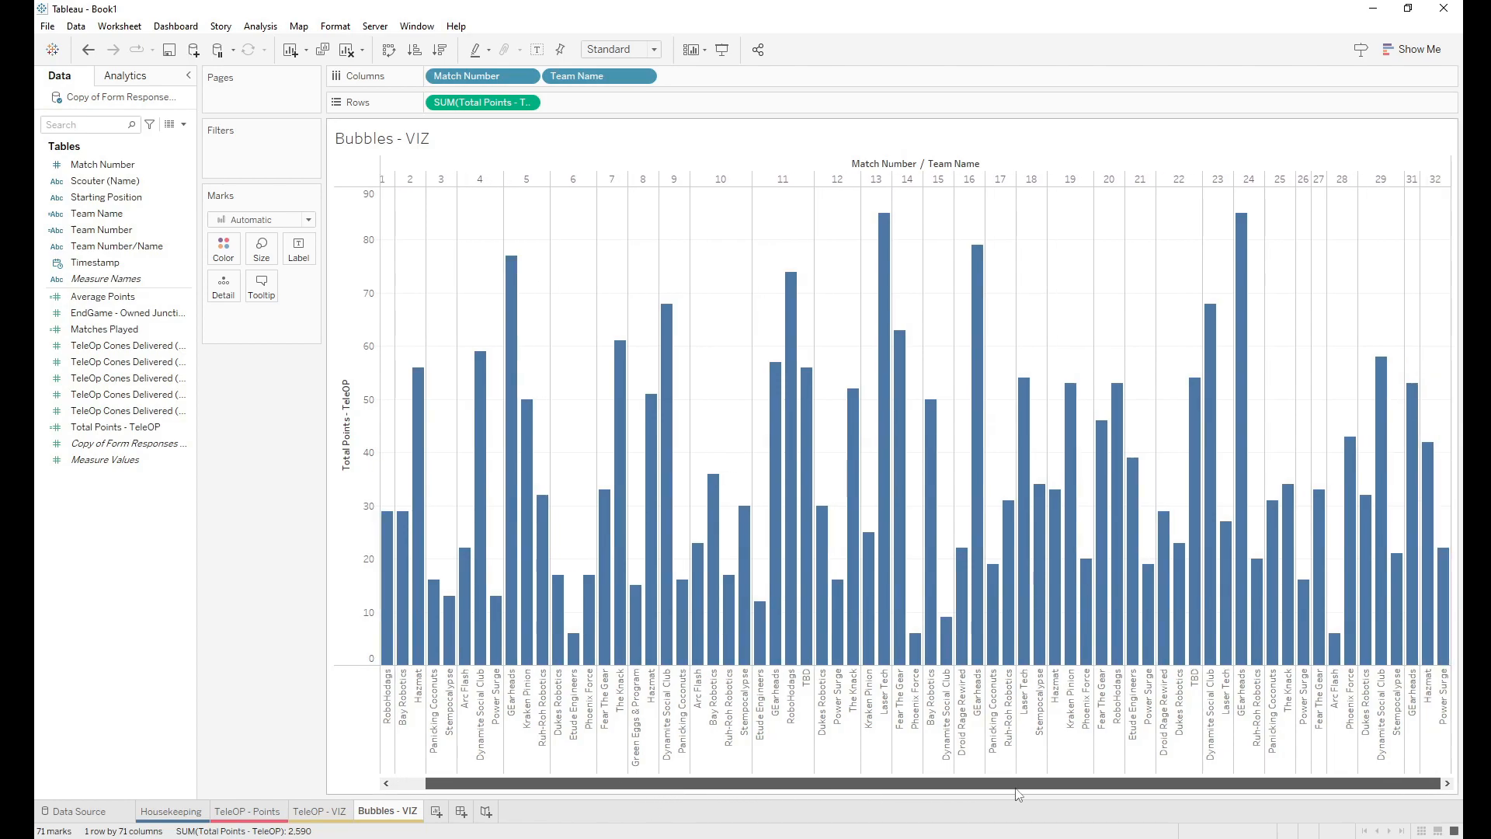
left_click_drag(796, 793, 558, 782)
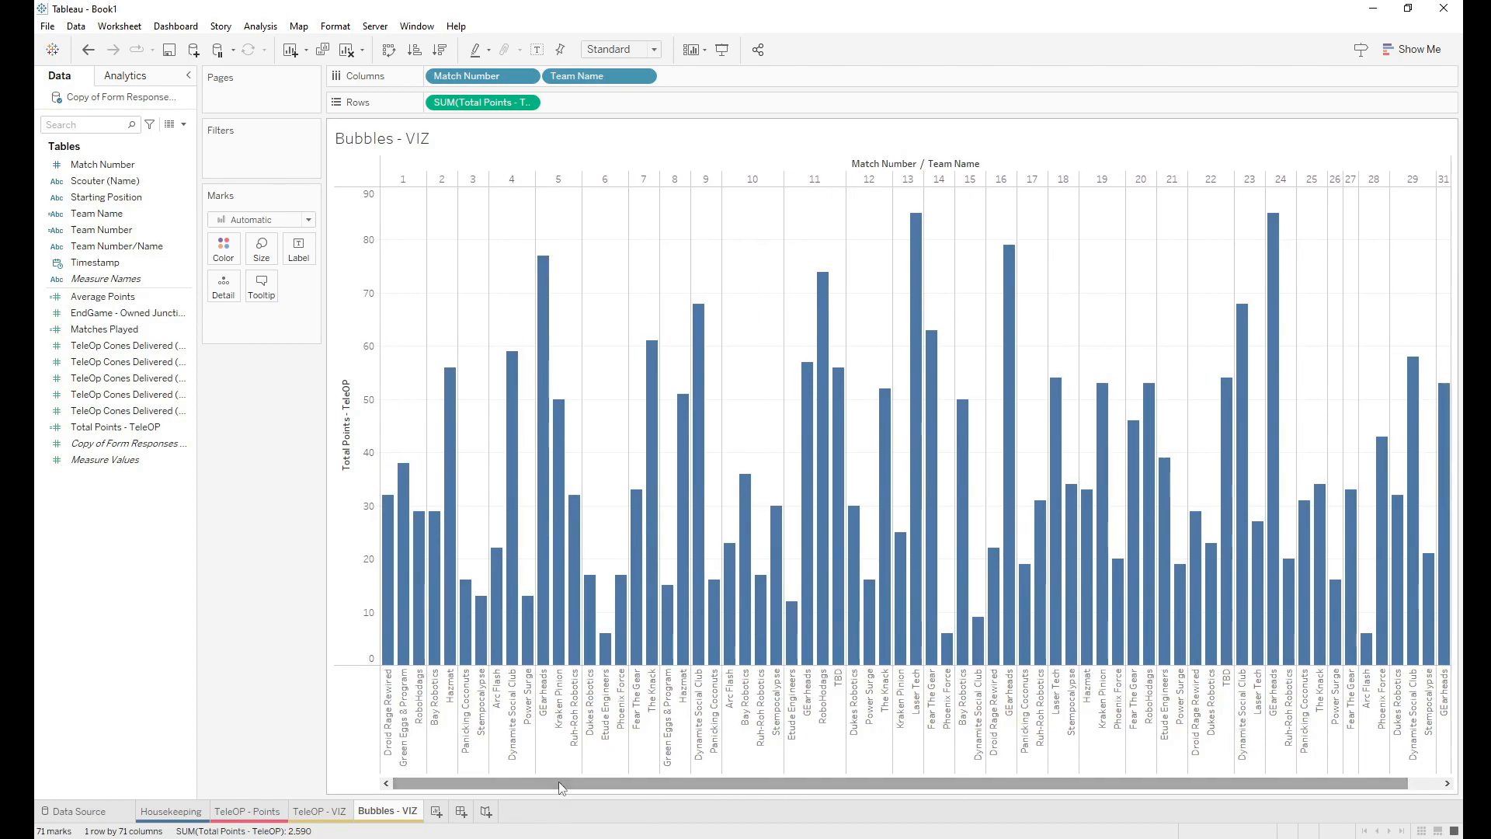
mouse_move(616, 672)
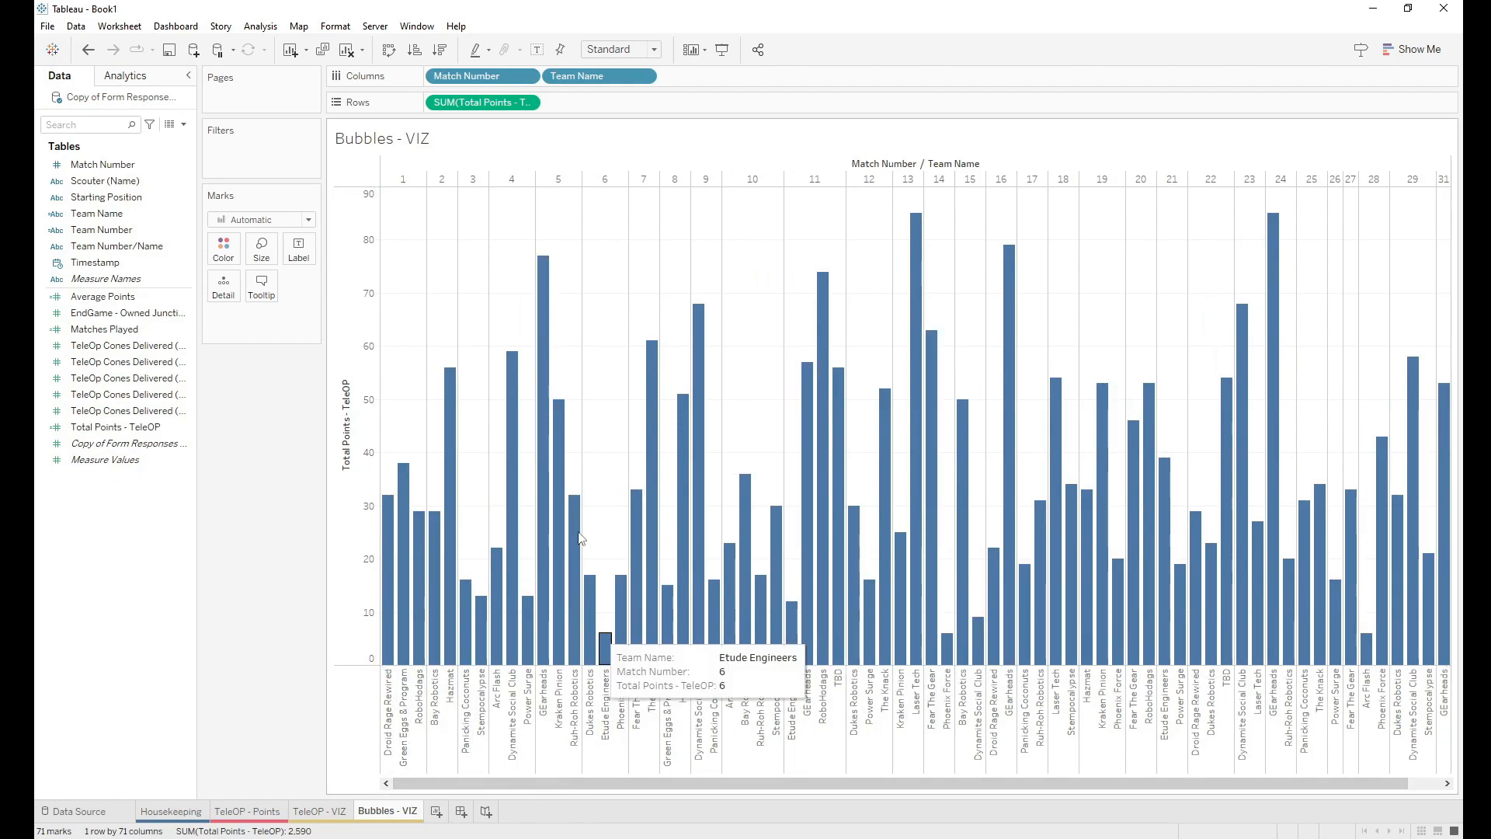
left_click(117, 165)
Step: Create a calculated field from Match Number named 'Match Number -Team Name'
right_click(118, 168)
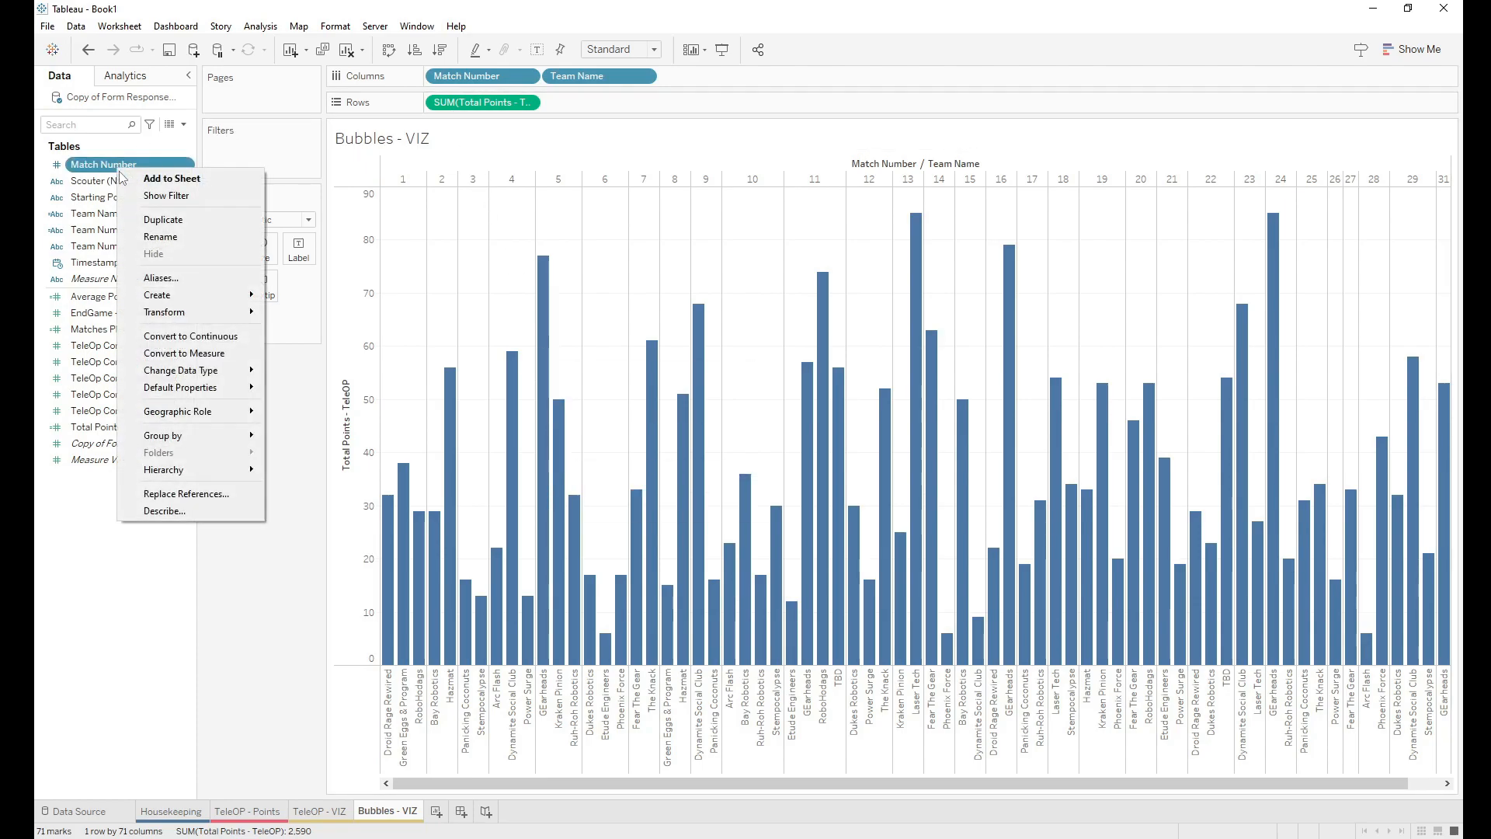
mouse_move(199, 298)
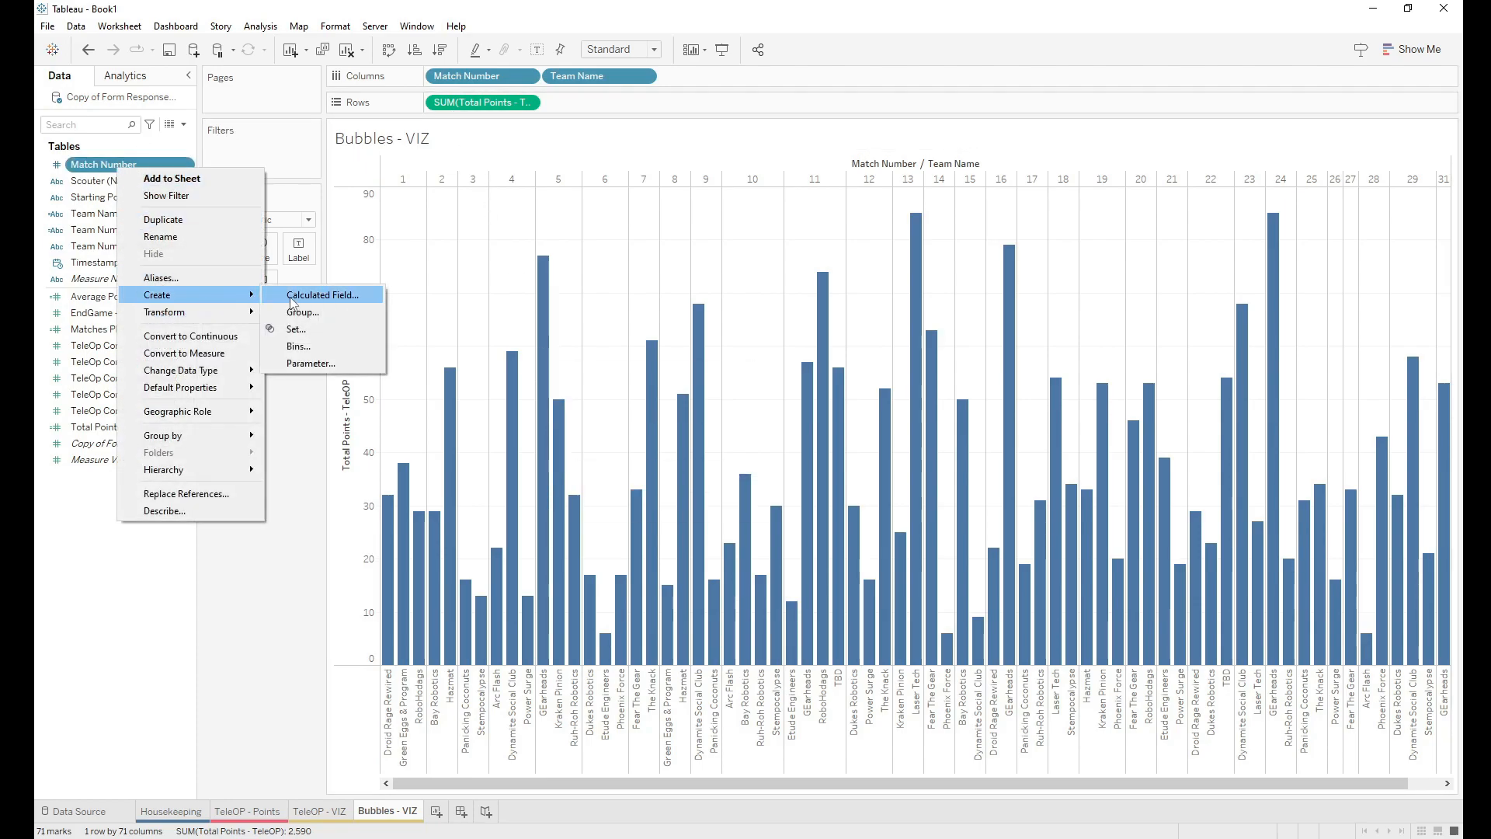
left_click(292, 302)
key("BackSpace")
type("Match")
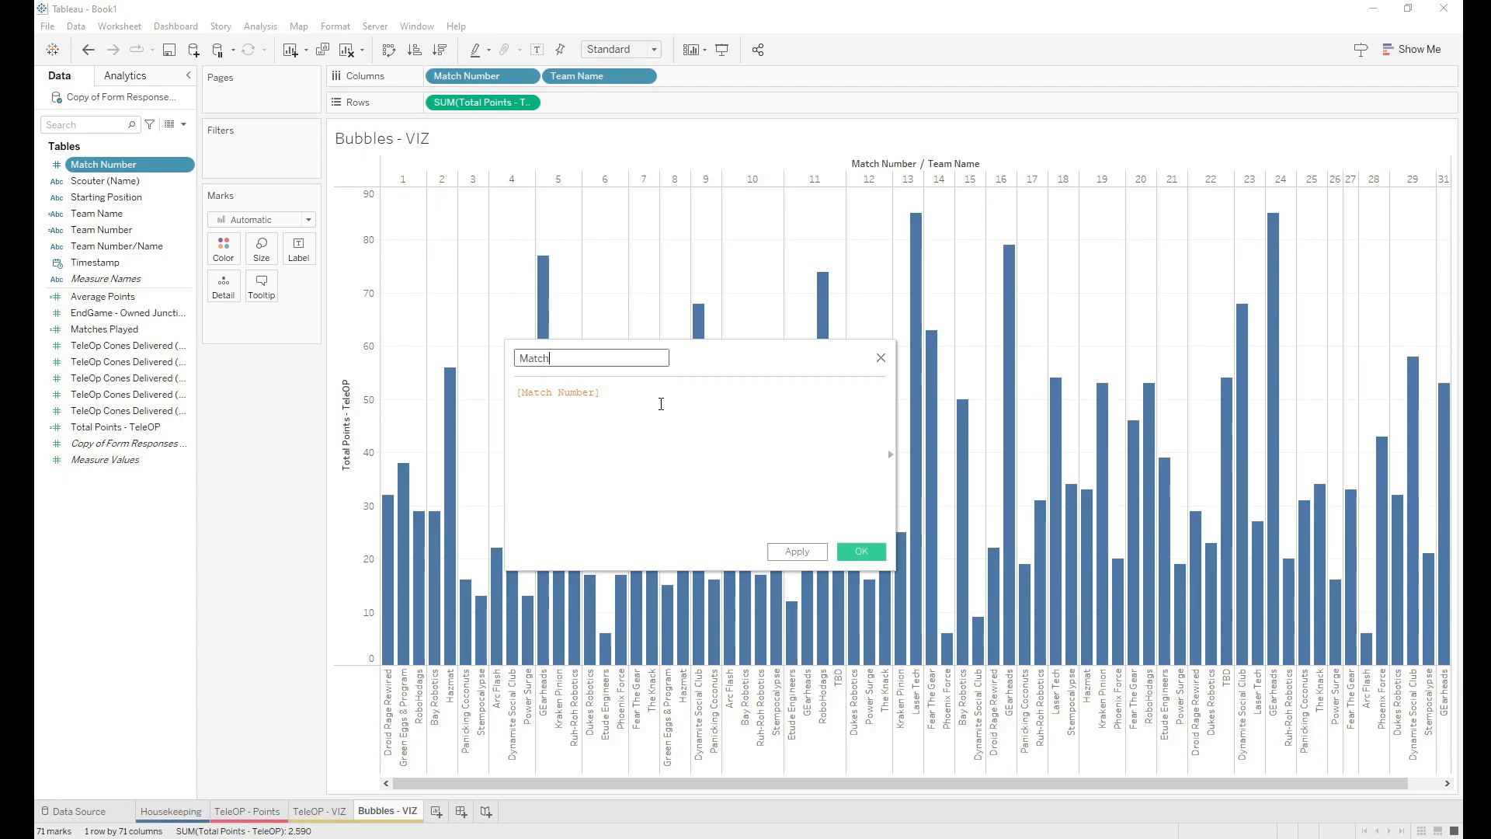
type(" Number -Team Name")
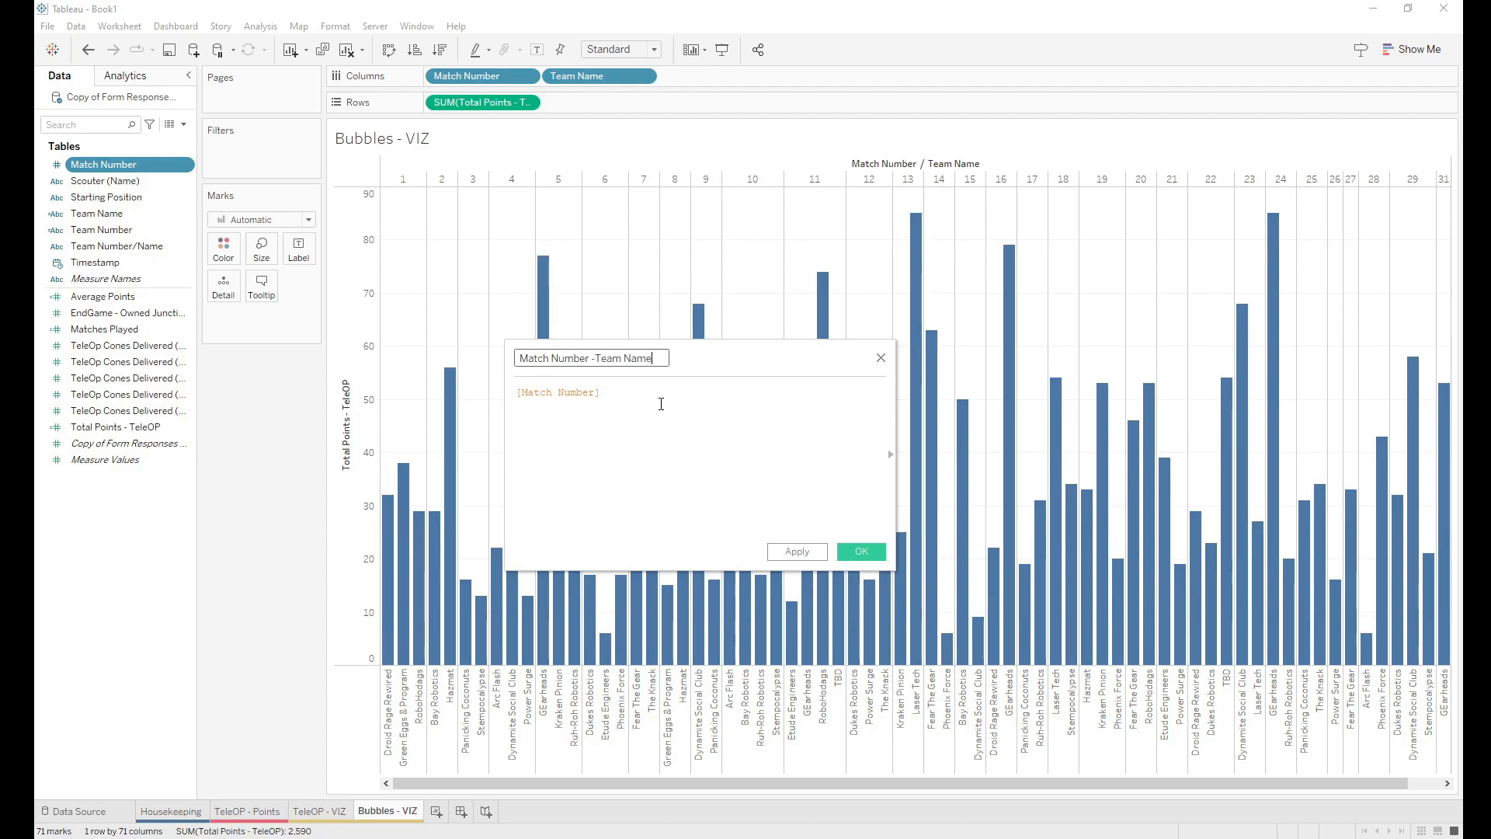
Step: Define the formula as str([Match Number]) + [Team Name] and save the field
left_click(642, 405)
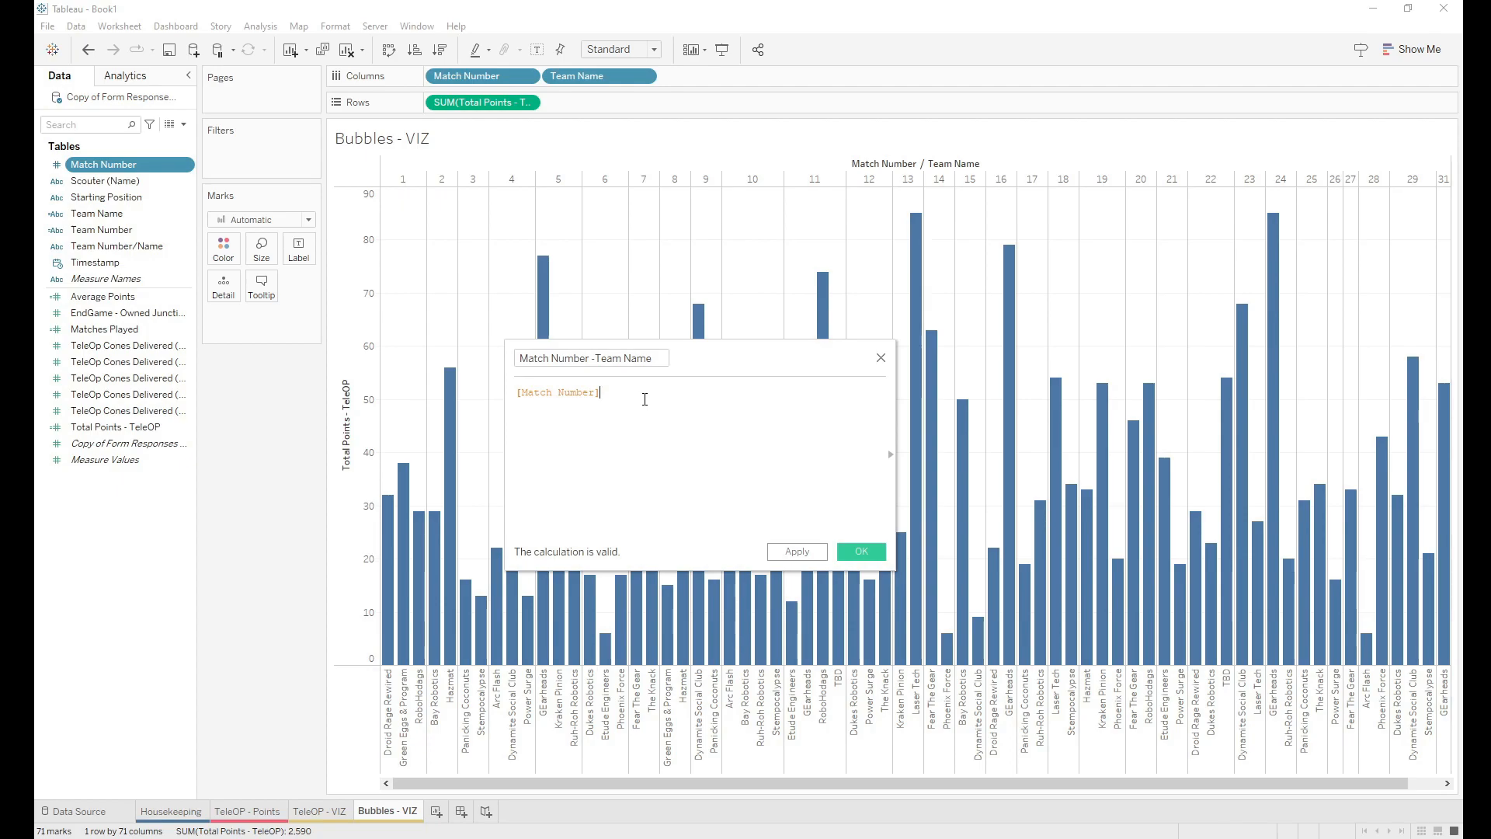
type("+ team")
left_click(689, 411)
mouse_move(609, 394)
left_click(609, 395)
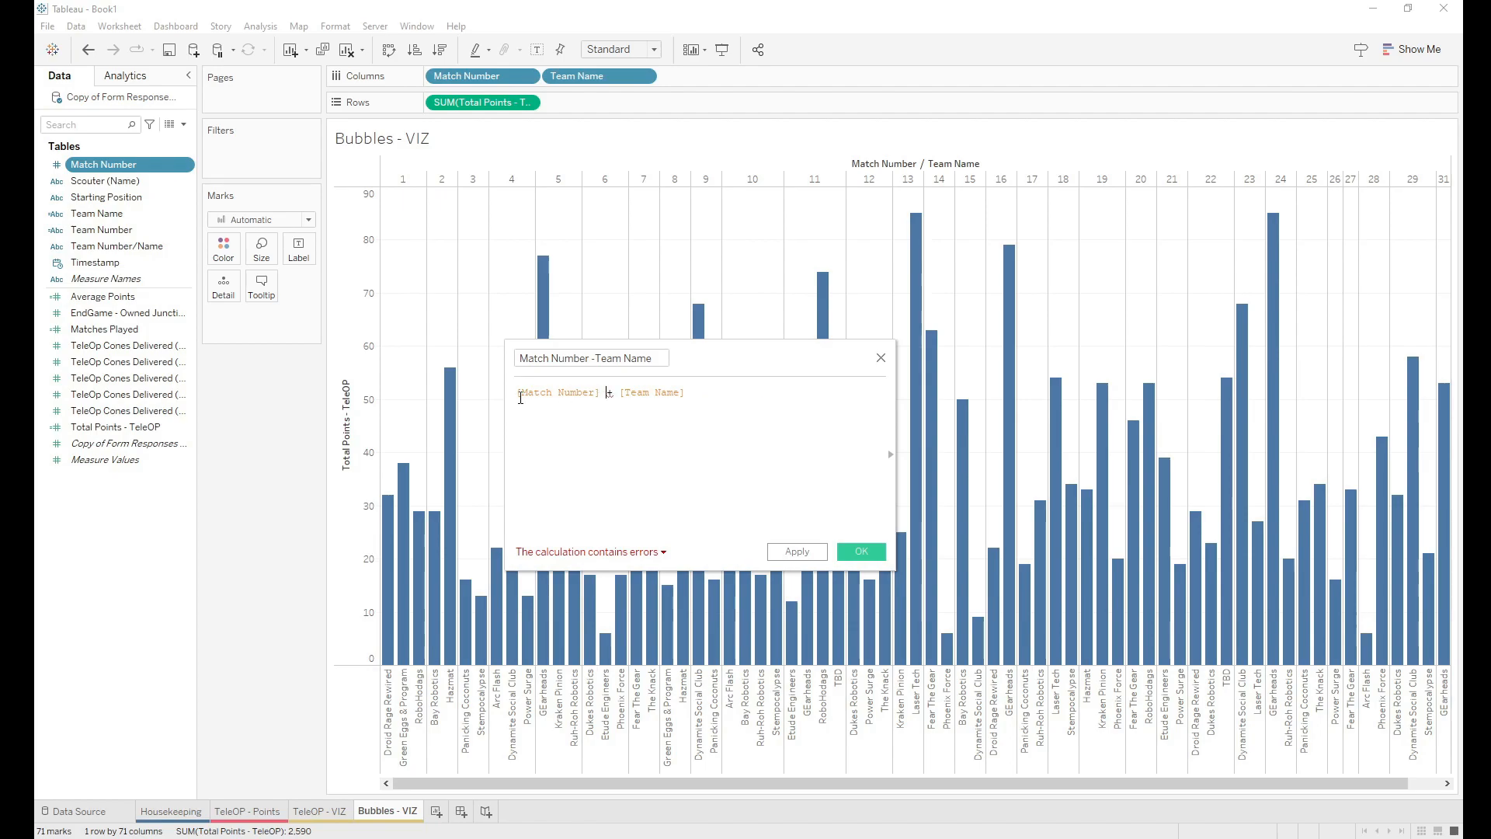
type("str")
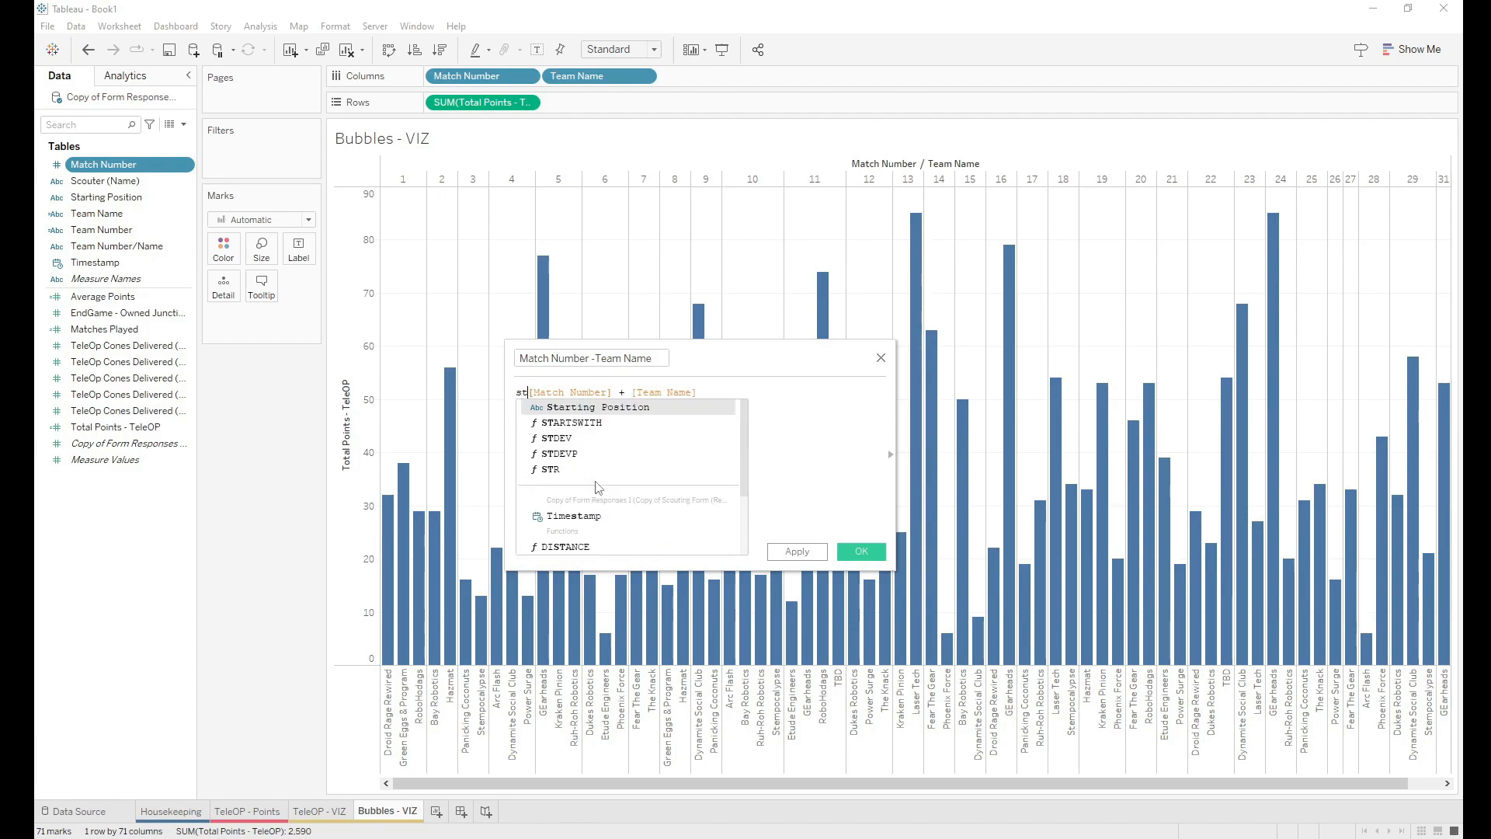
type("(")
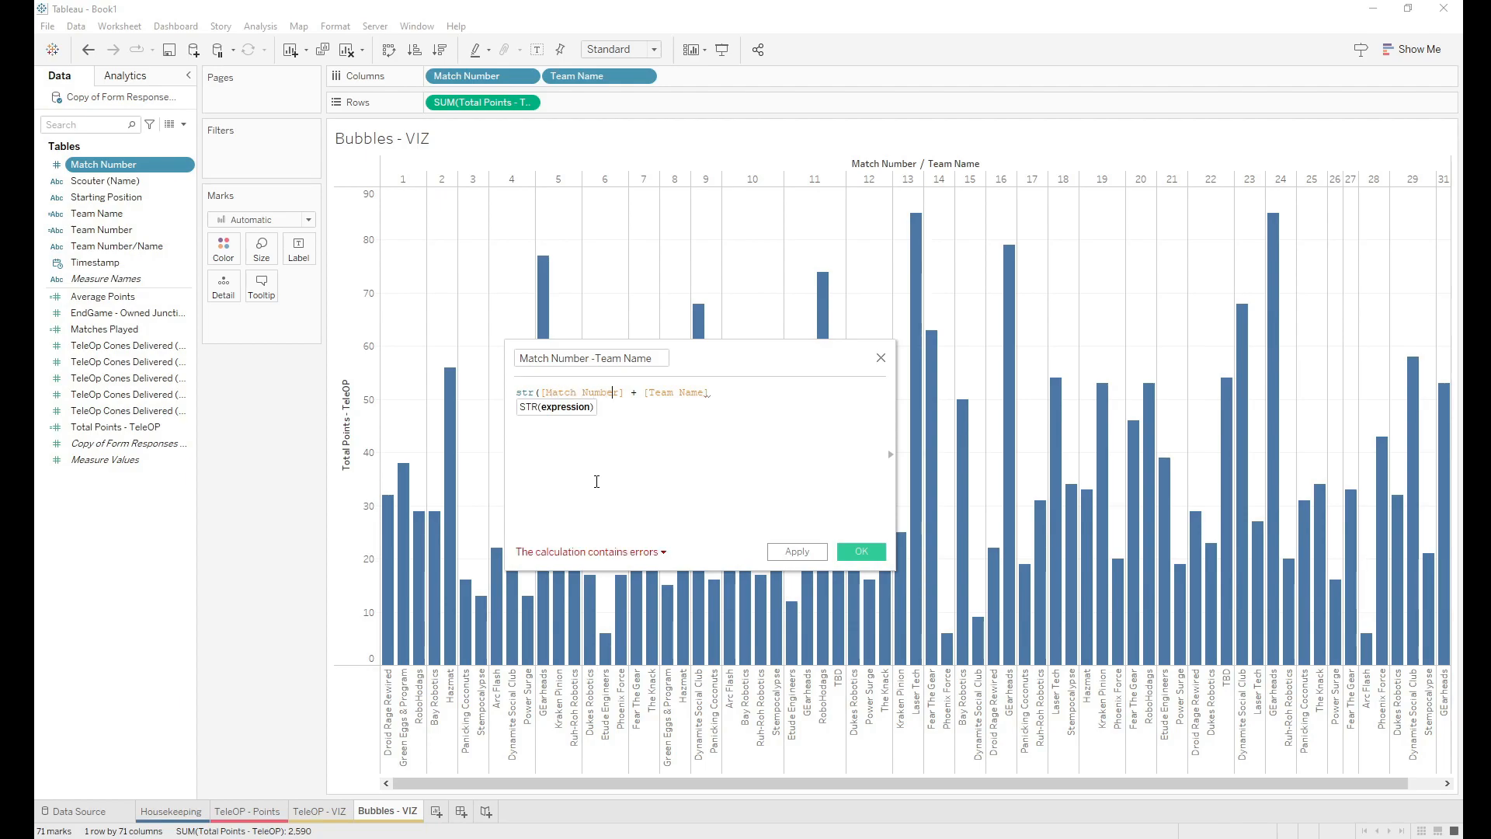
type(")")
left_click(595, 479)
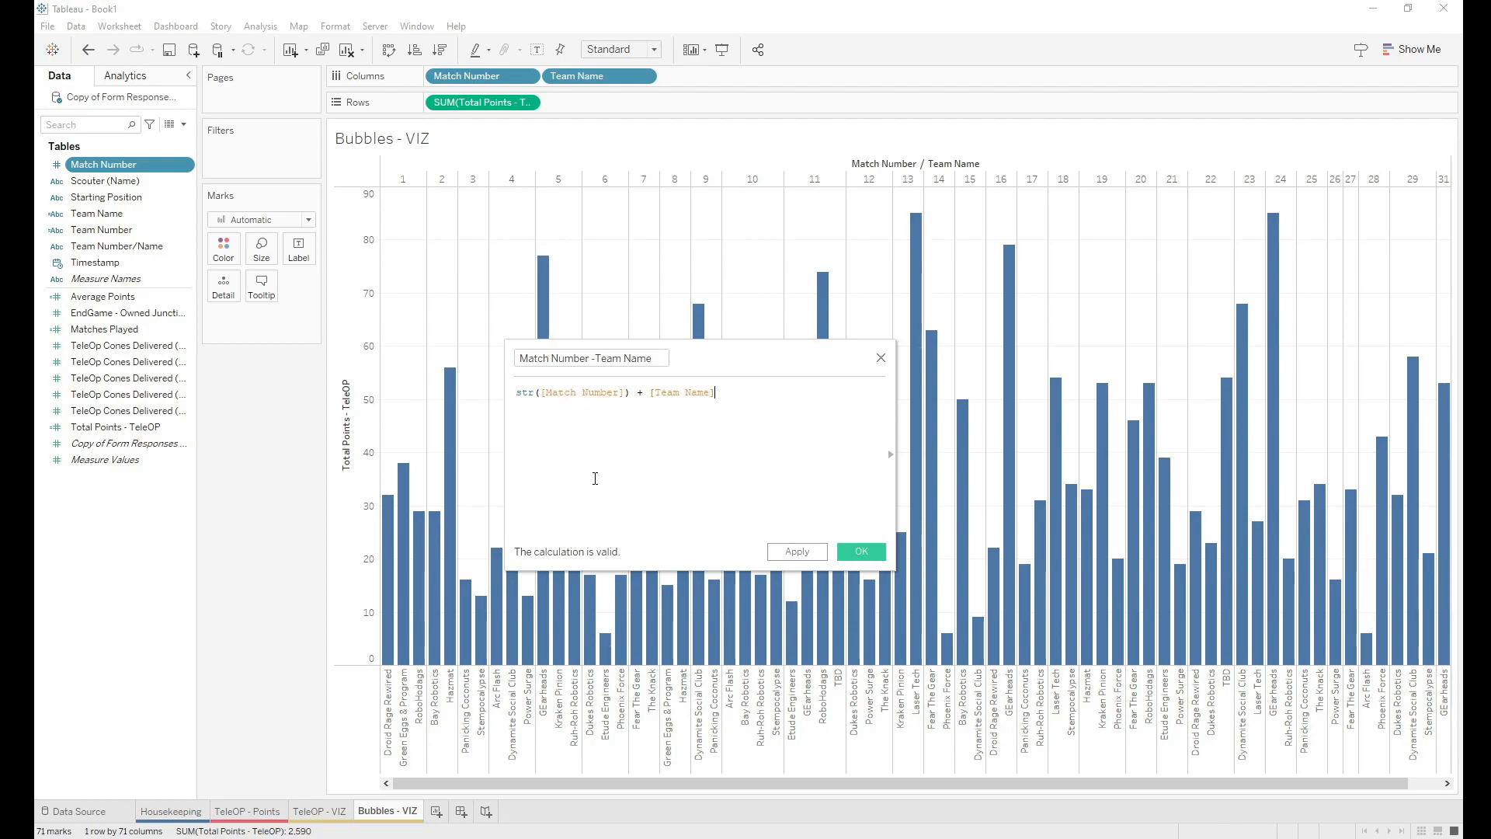
left_click(861, 555)
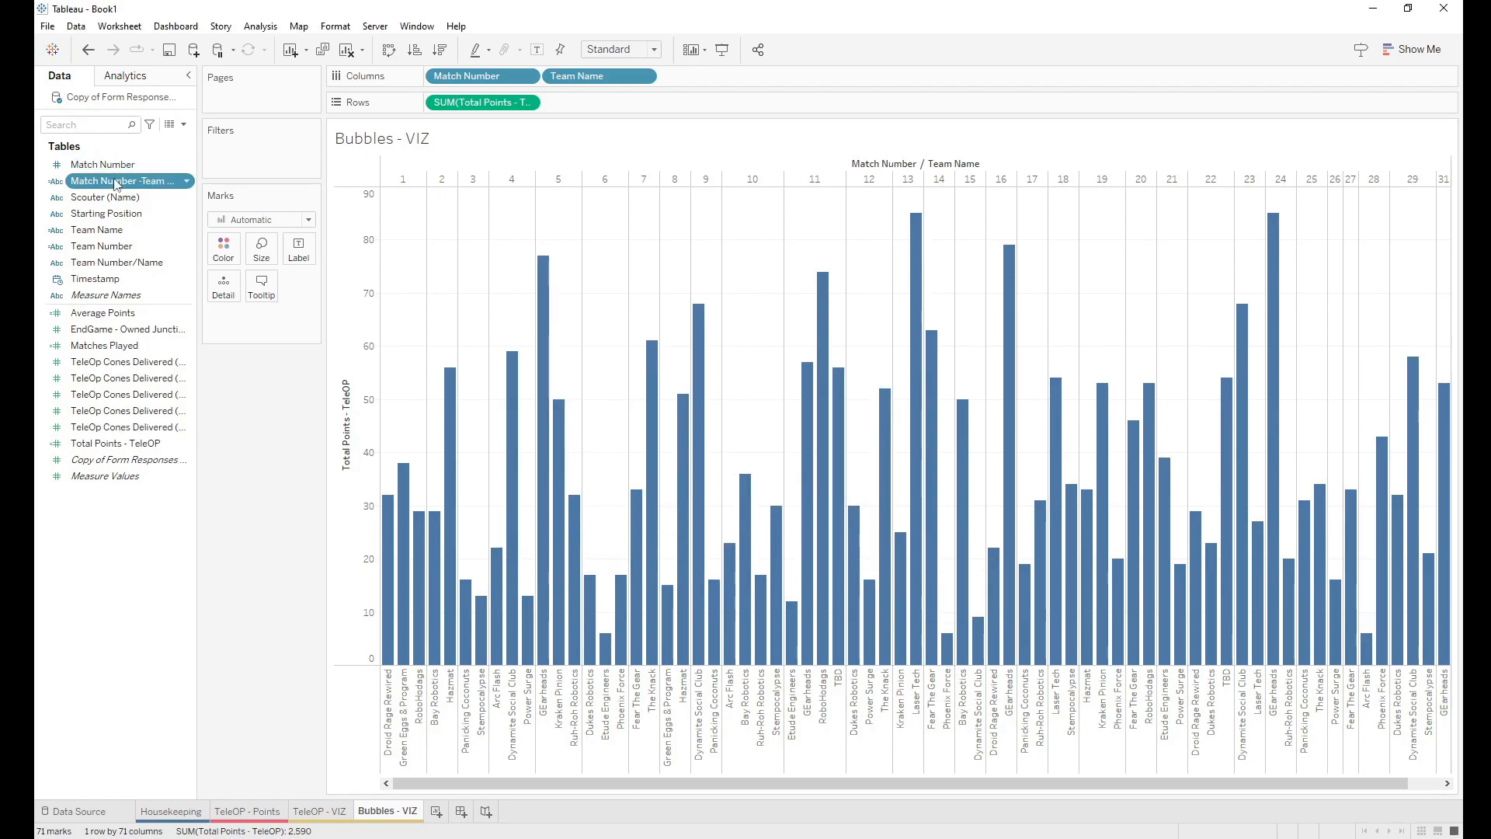
Step: Put Match Number -Team Name on Columns in place of Match Number and Team Name
left_click_drag(114, 184, 745, 78)
left_click_drag(466, 76, 67, 381)
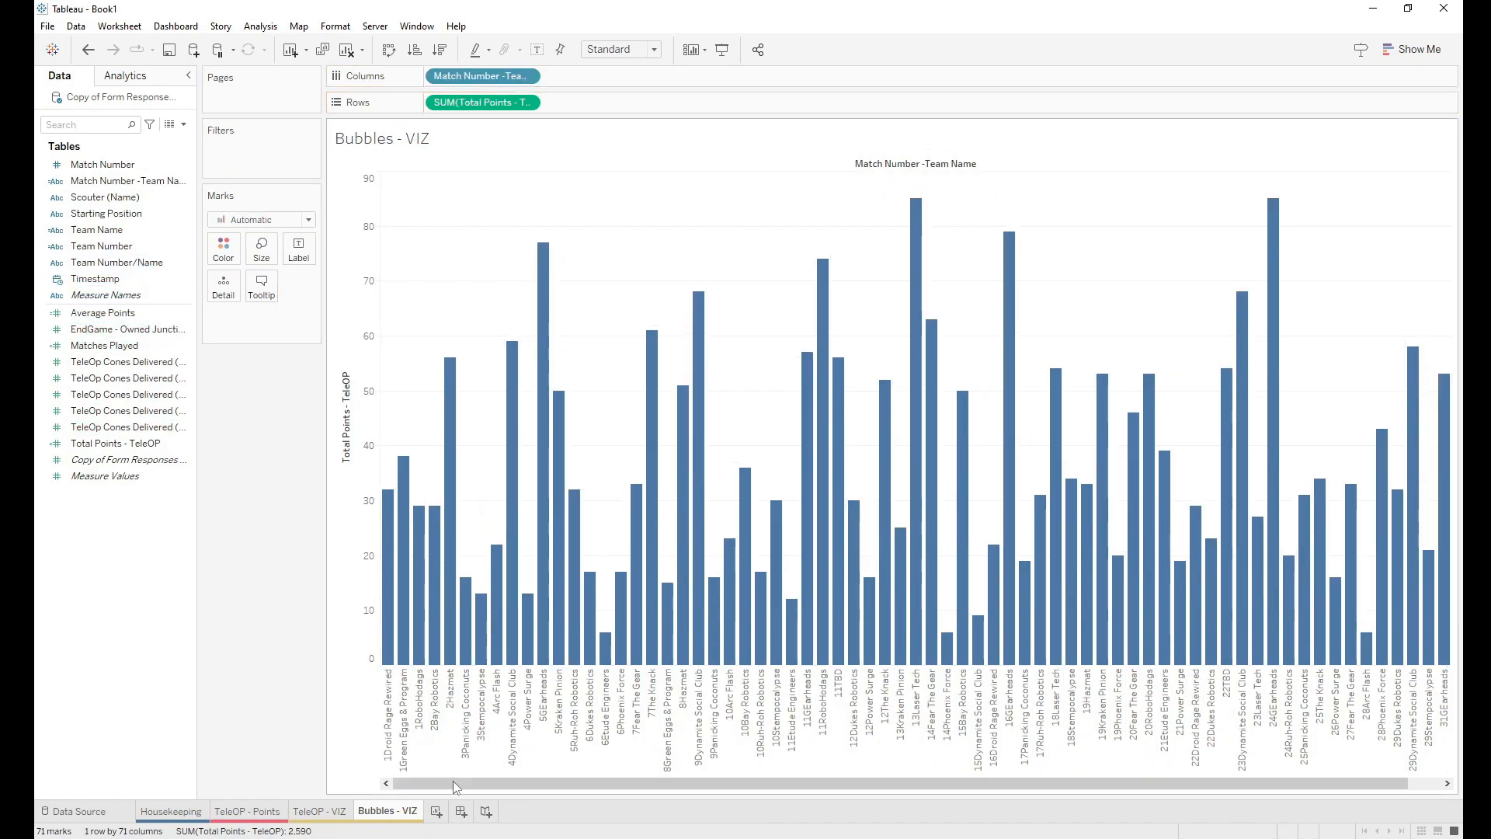
left_click_drag(455, 786, 418, 780)
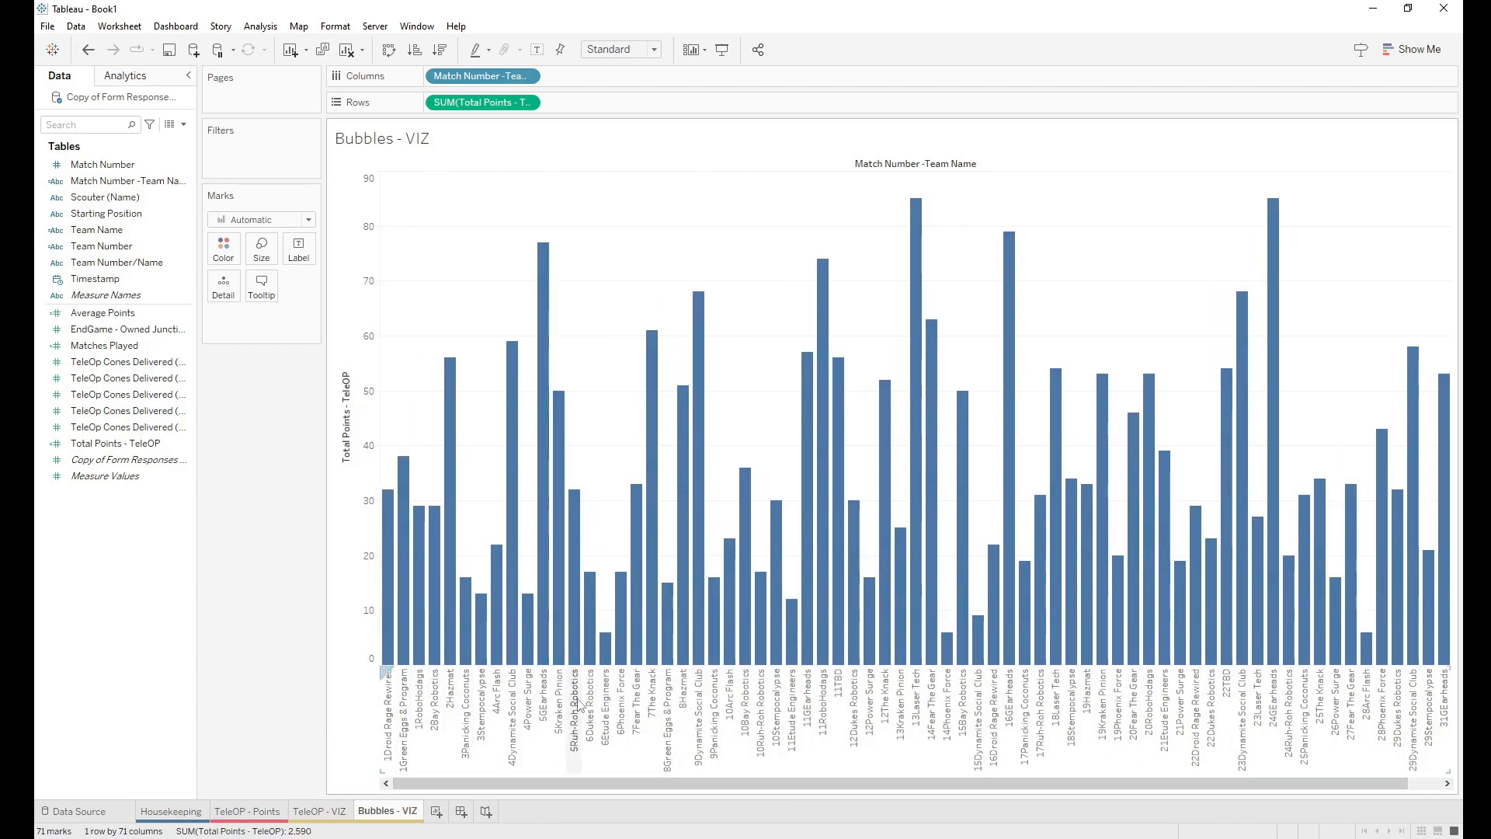
left_click(136, 428)
Step: Edit the combined field's formula to str([Match Number]) + " " + [Team Name]
left_click(126, 172)
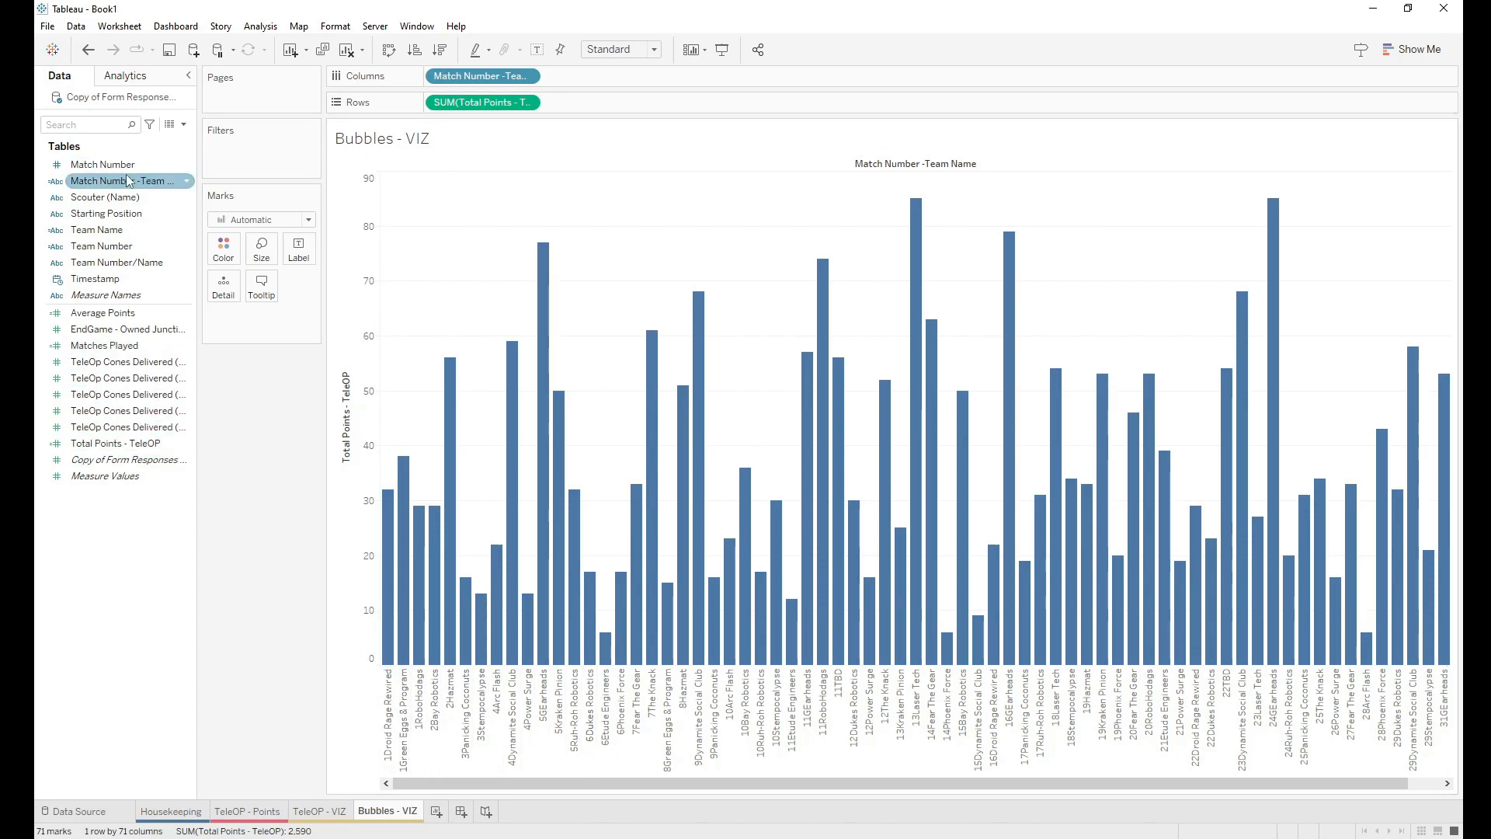
right_click(128, 181)
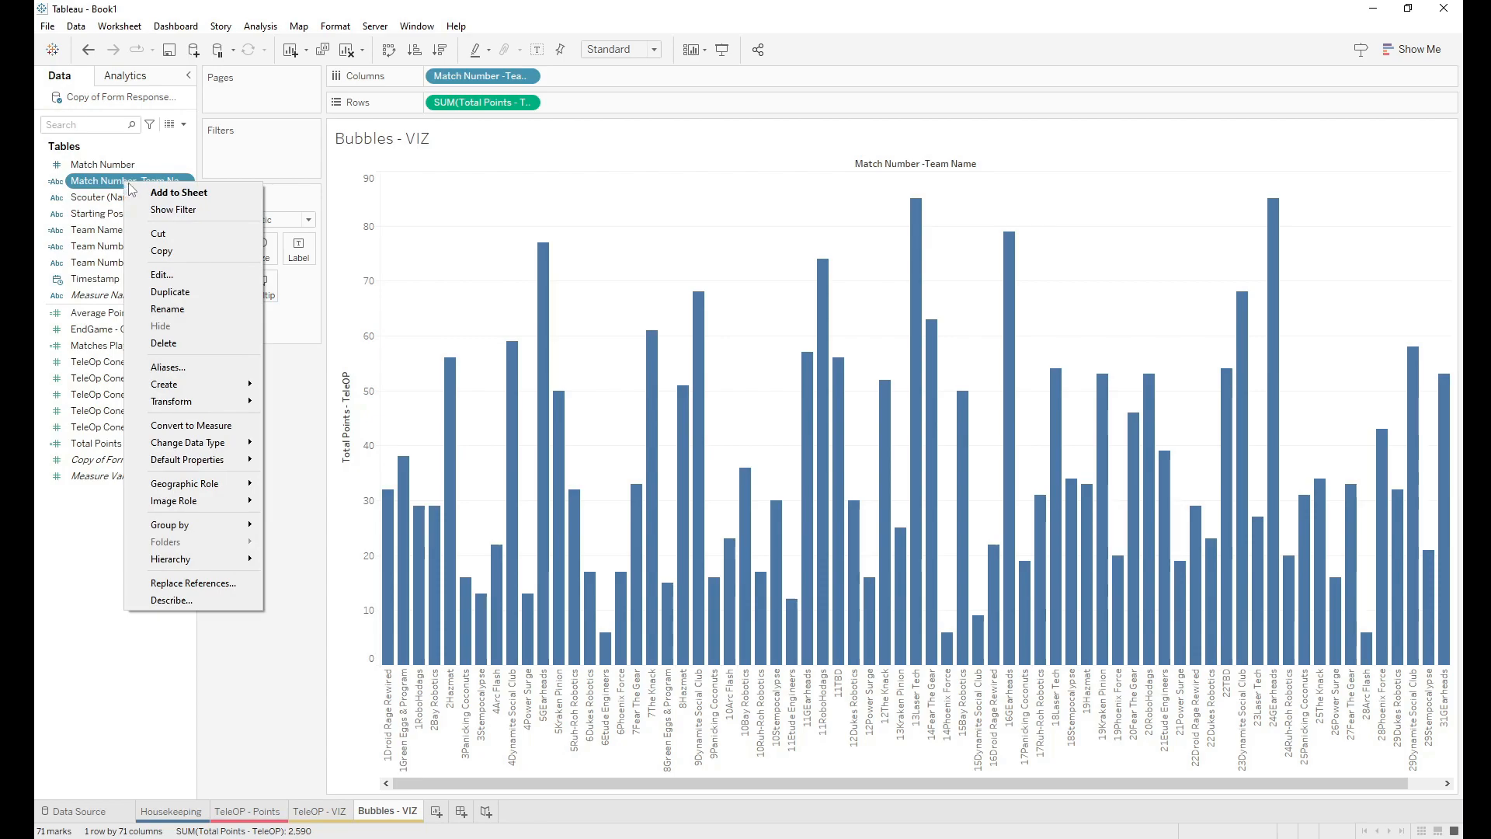
left_click(162, 274)
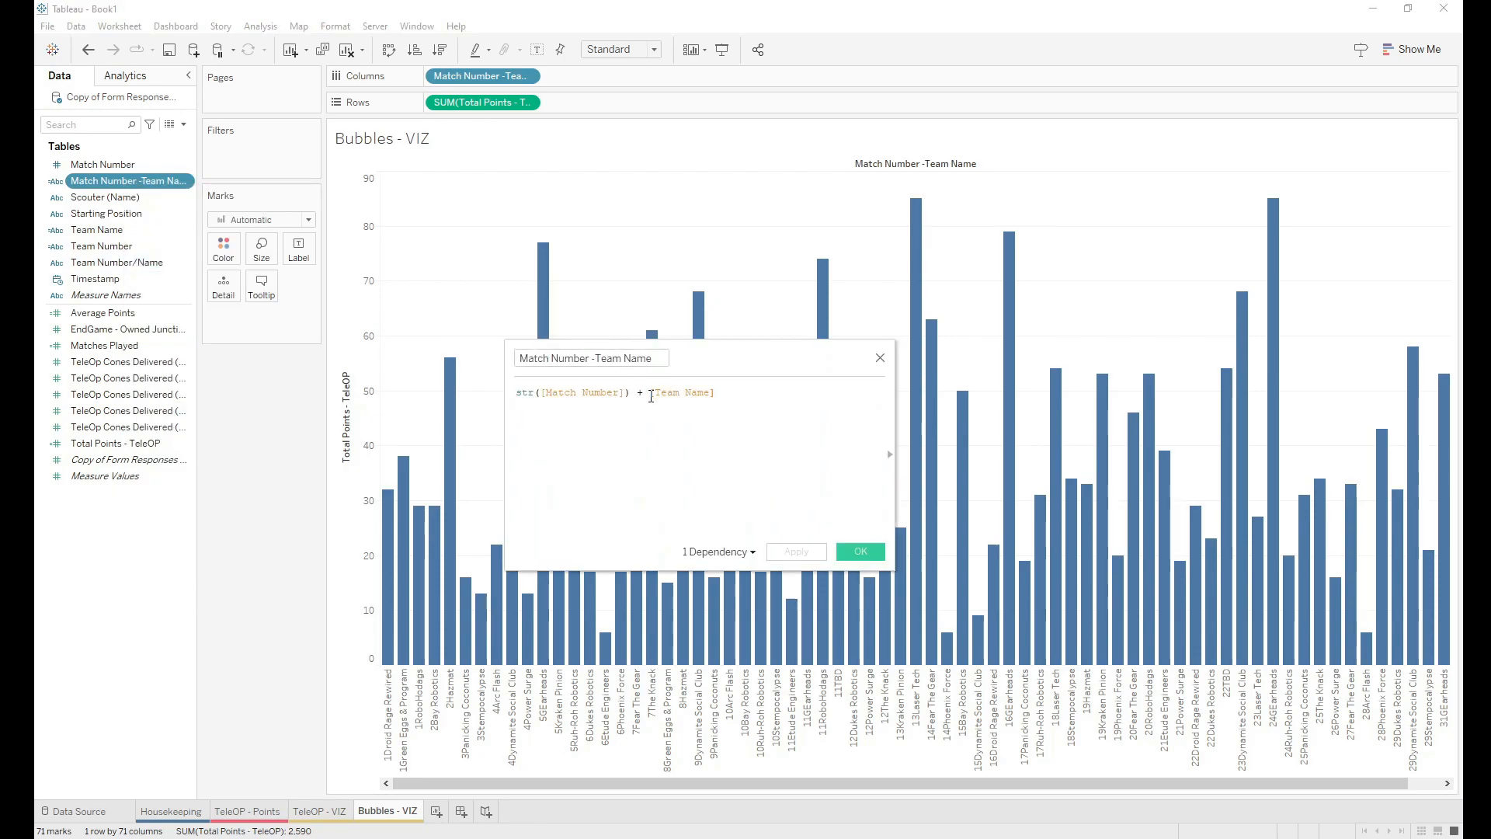
type("\" \" +")
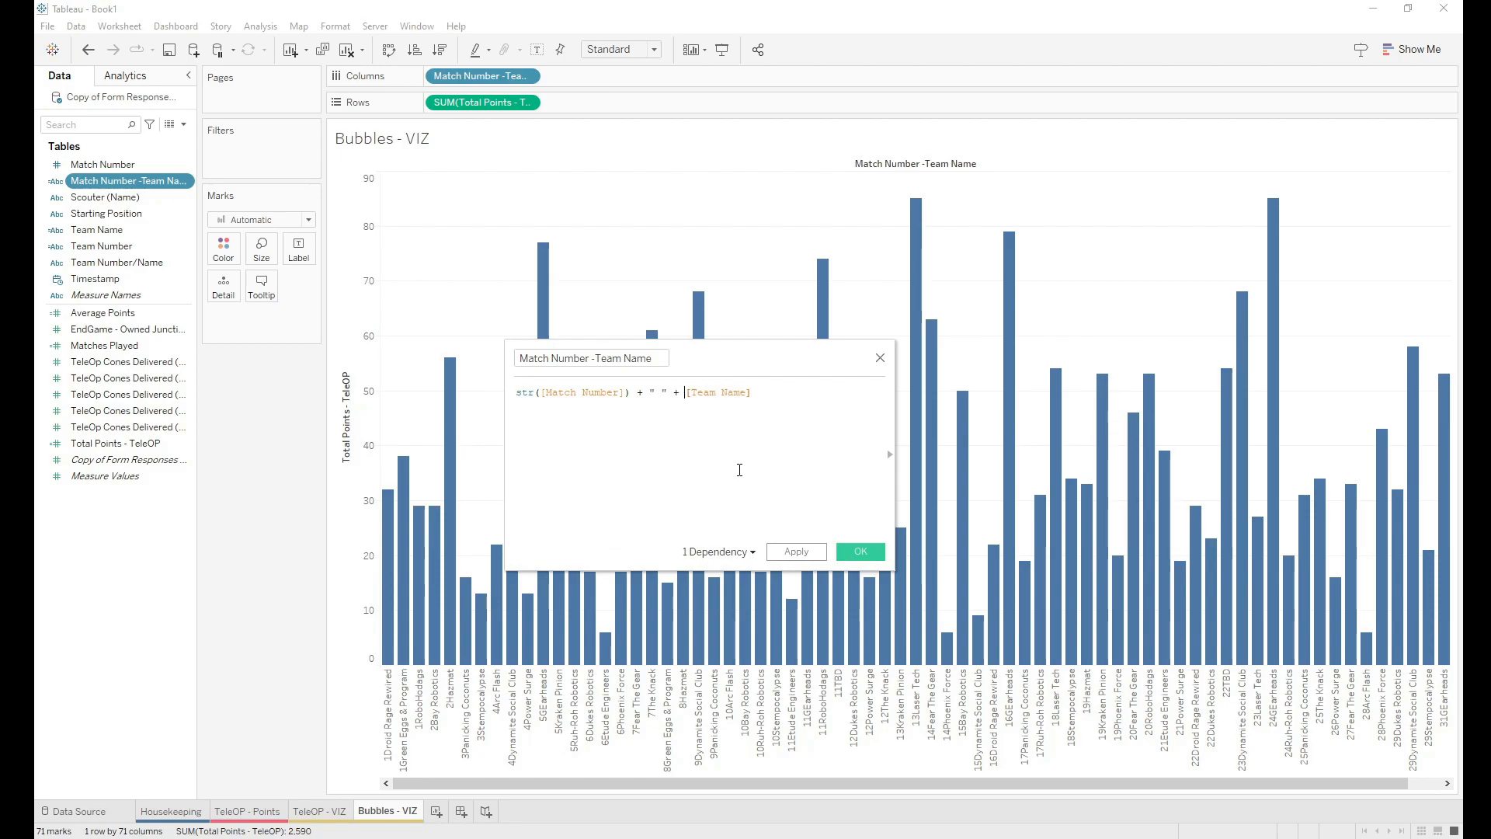
left_click(861, 552)
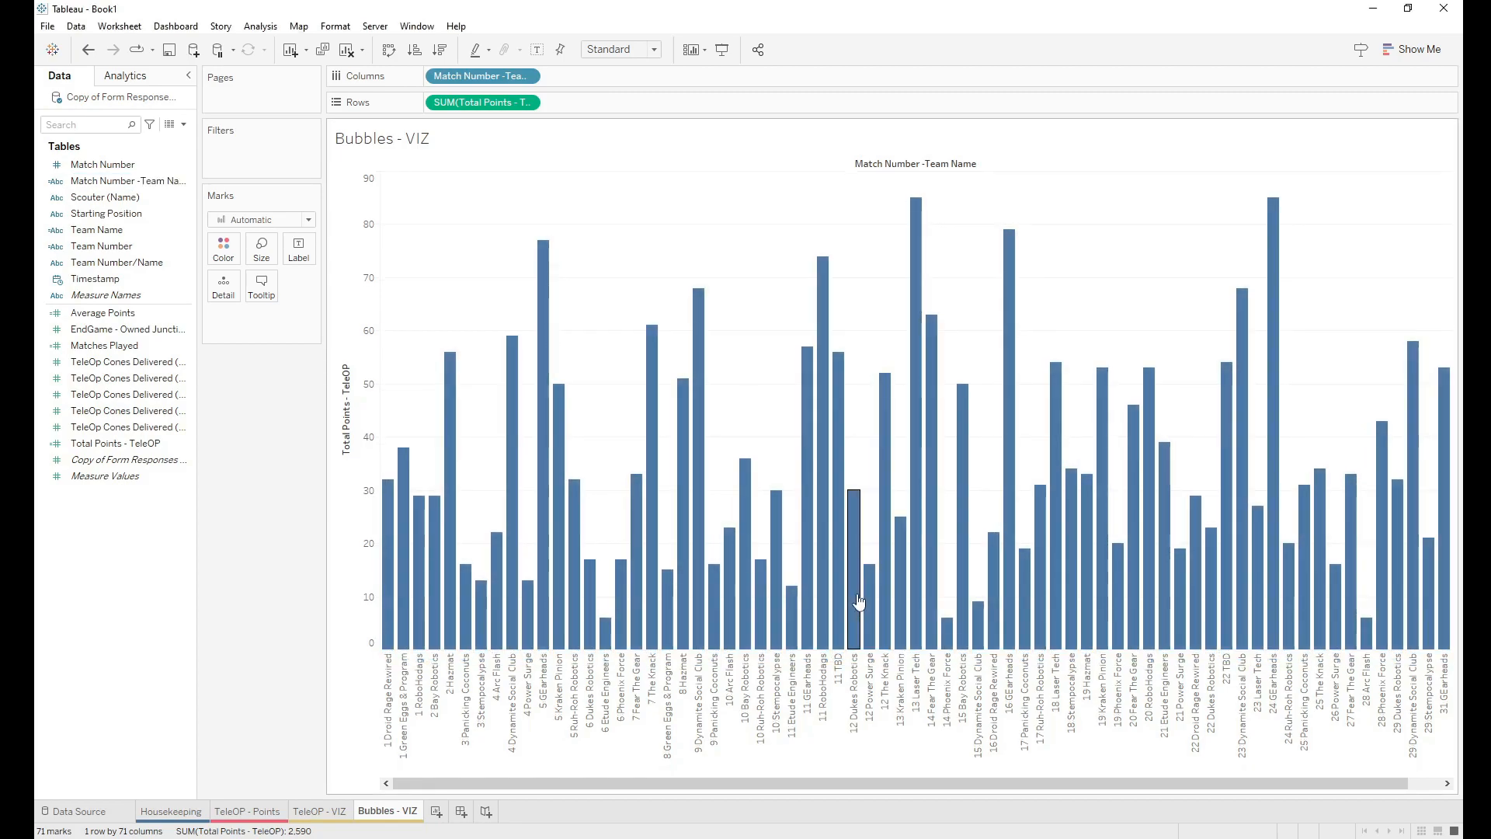
Step: Change the mark type from Automatic to Circle and enlarge the circles with the Size slider
left_click_drag(793, 785, 943, 769)
left_click_drag(824, 778, 492, 785)
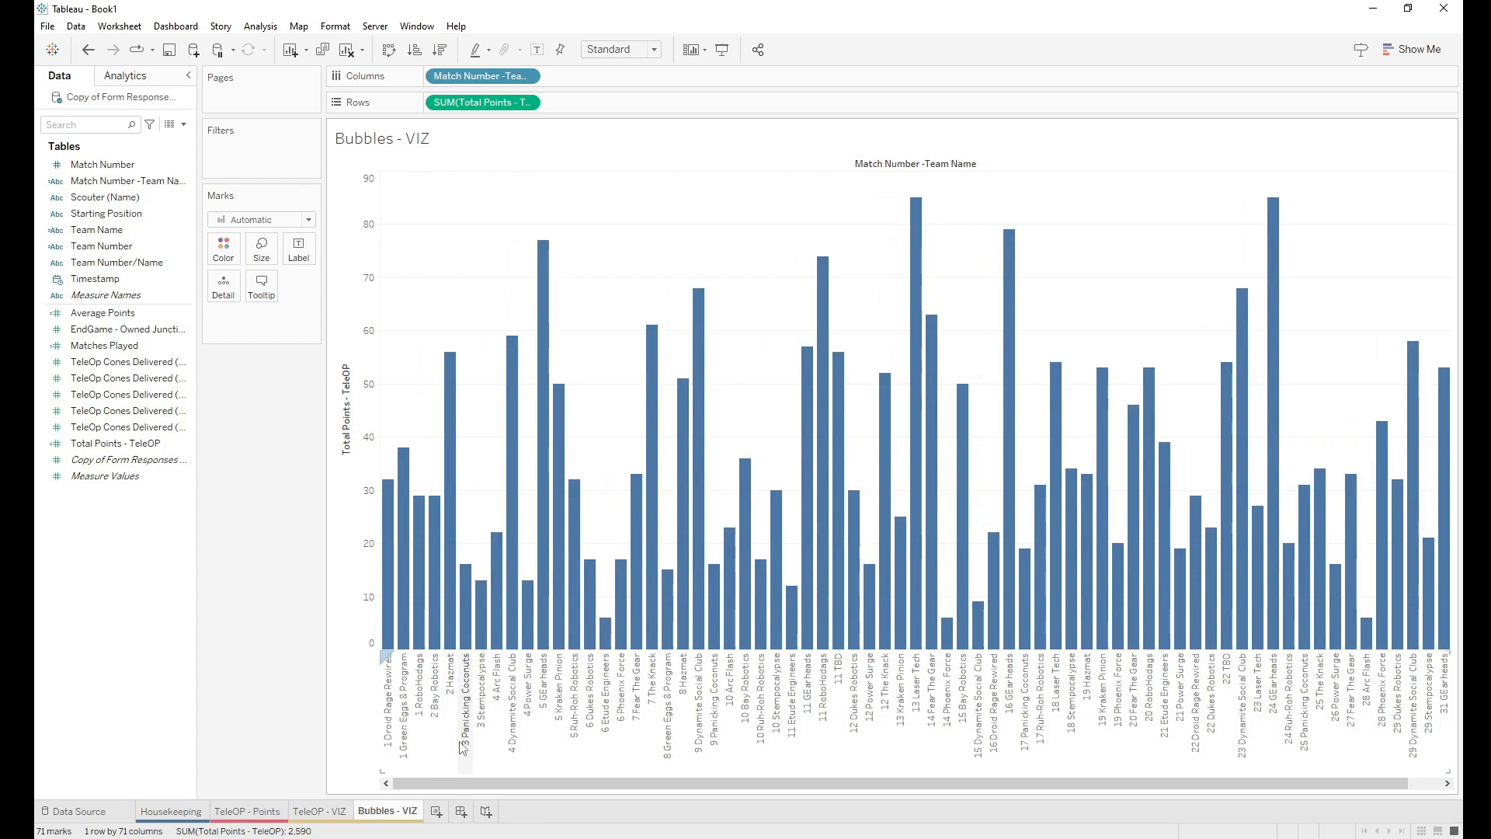
left_click(309, 220)
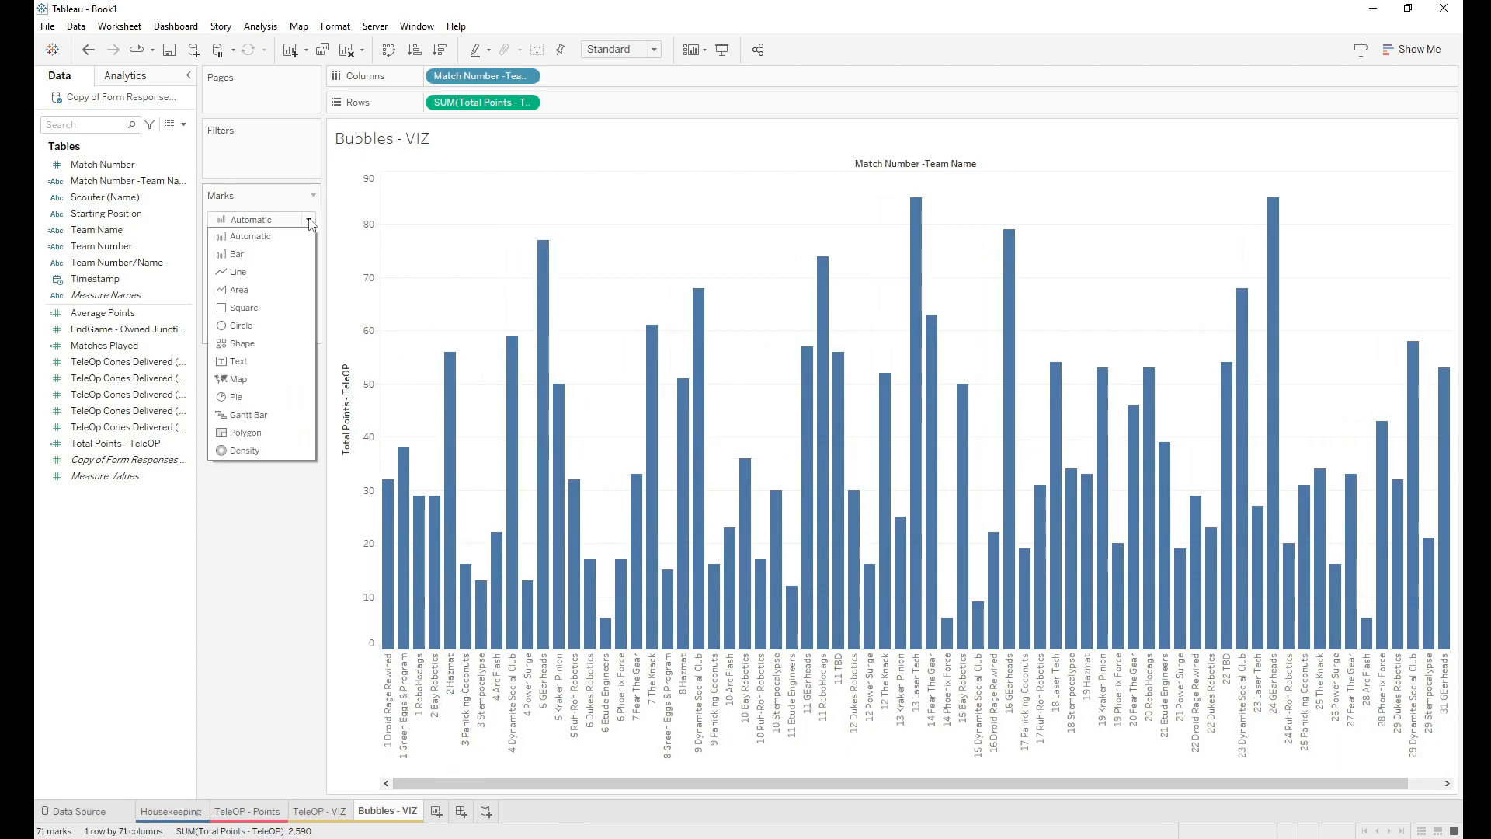
left_click(242, 325)
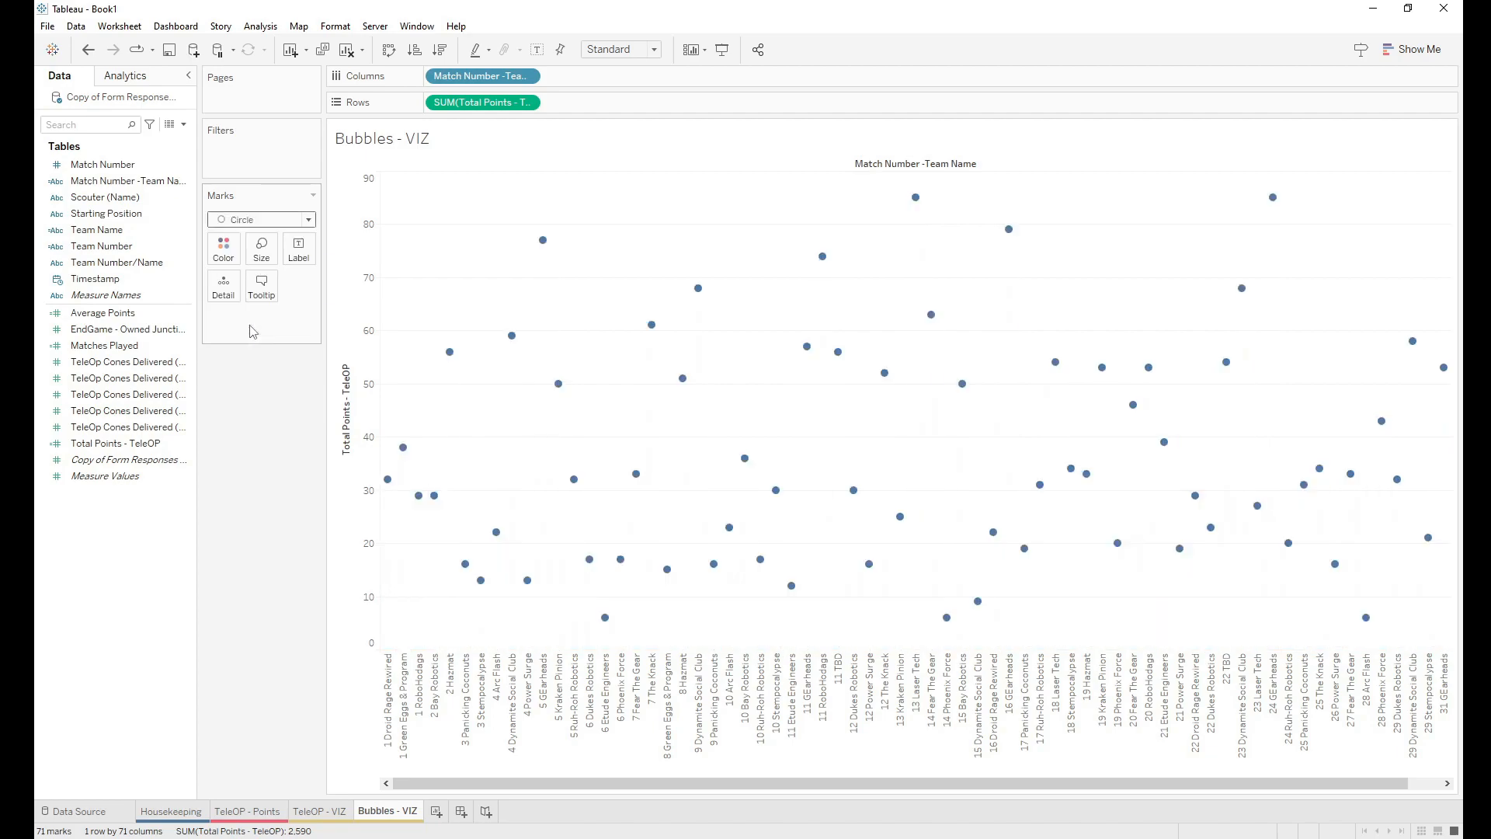
left_click(261, 250)
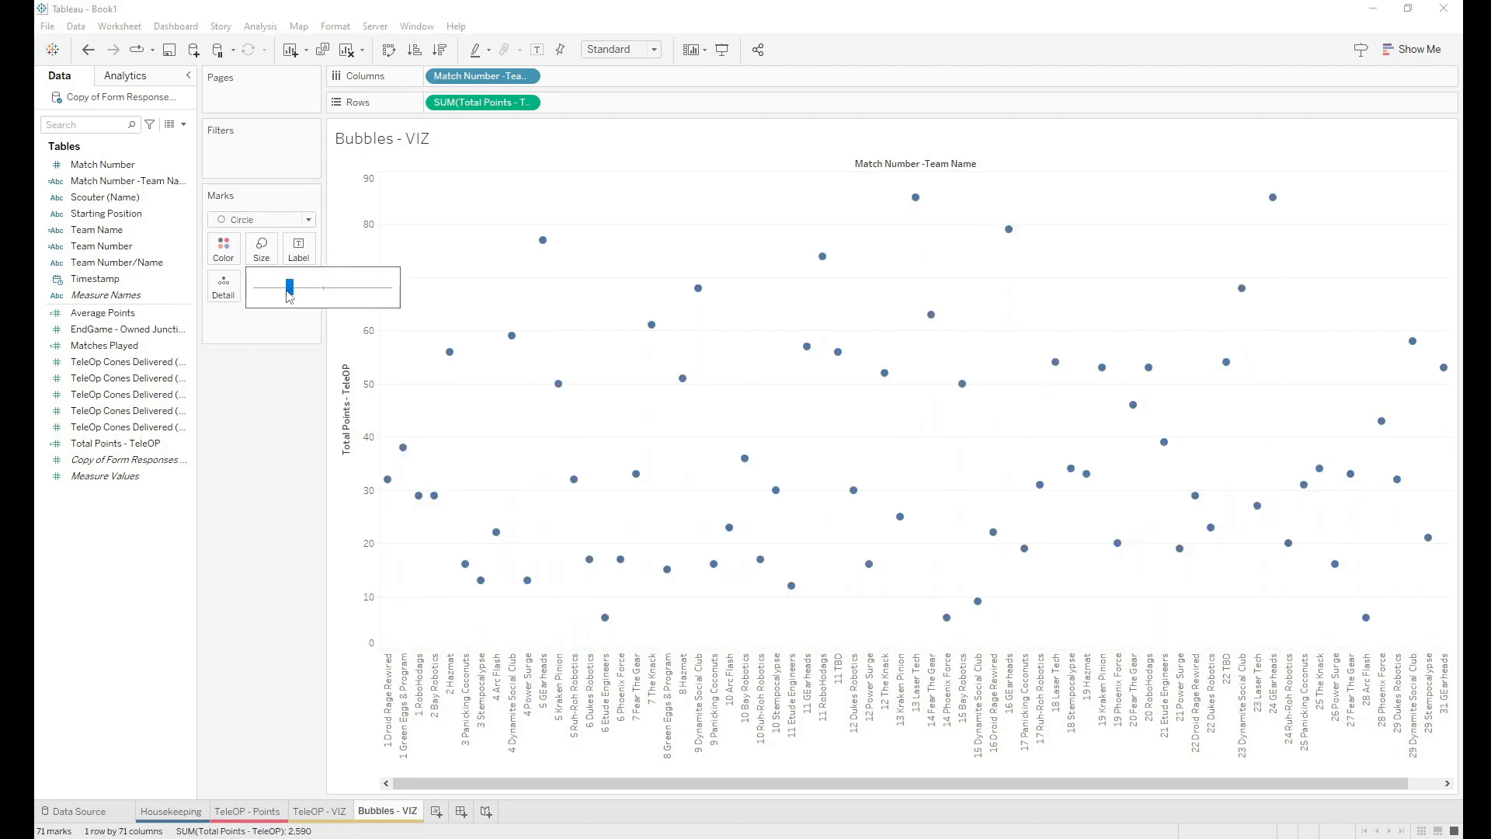
left_click_drag(304, 292, 326, 295)
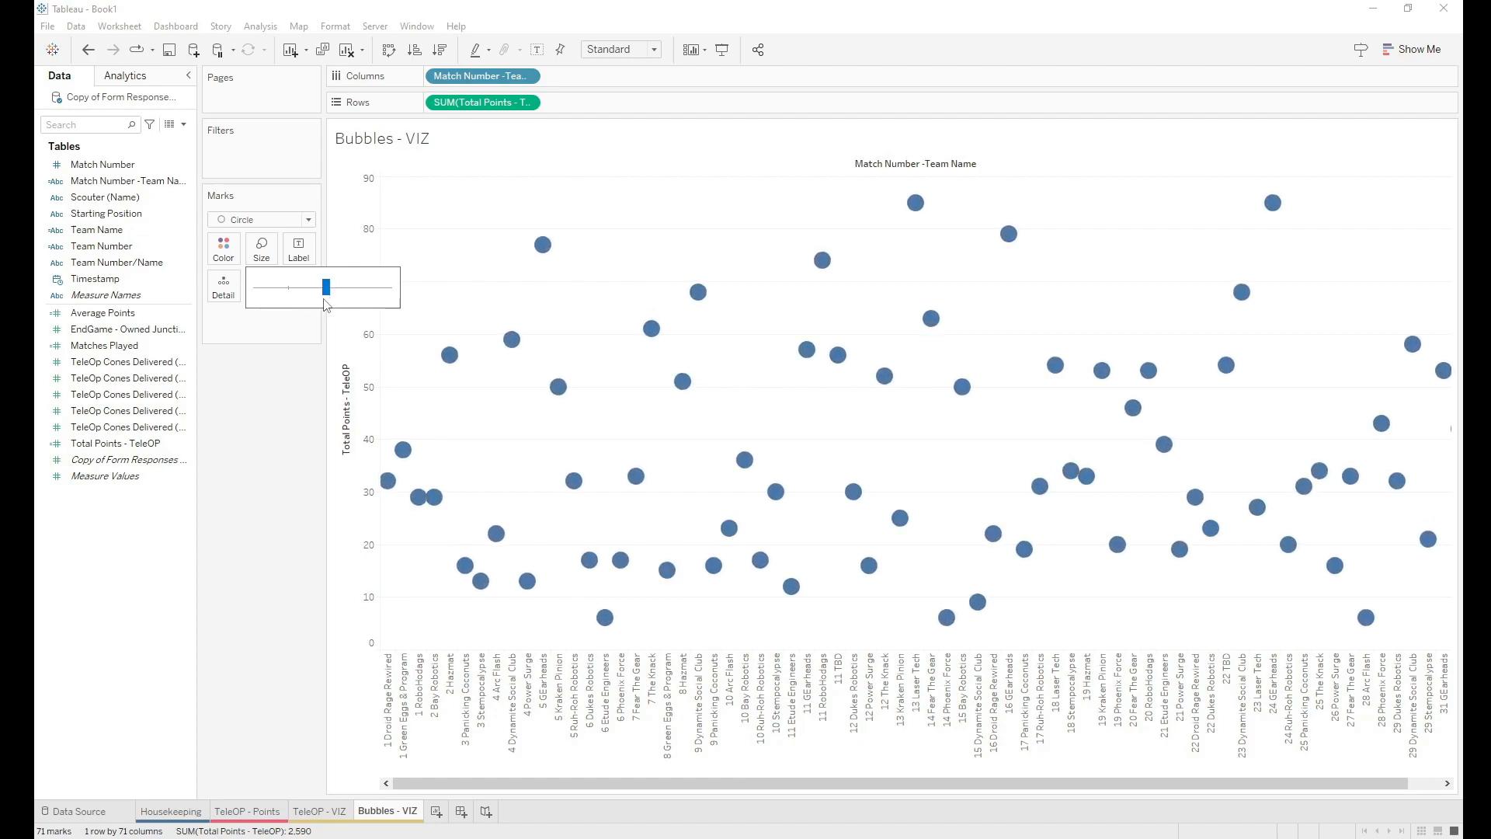
left_click(307, 346)
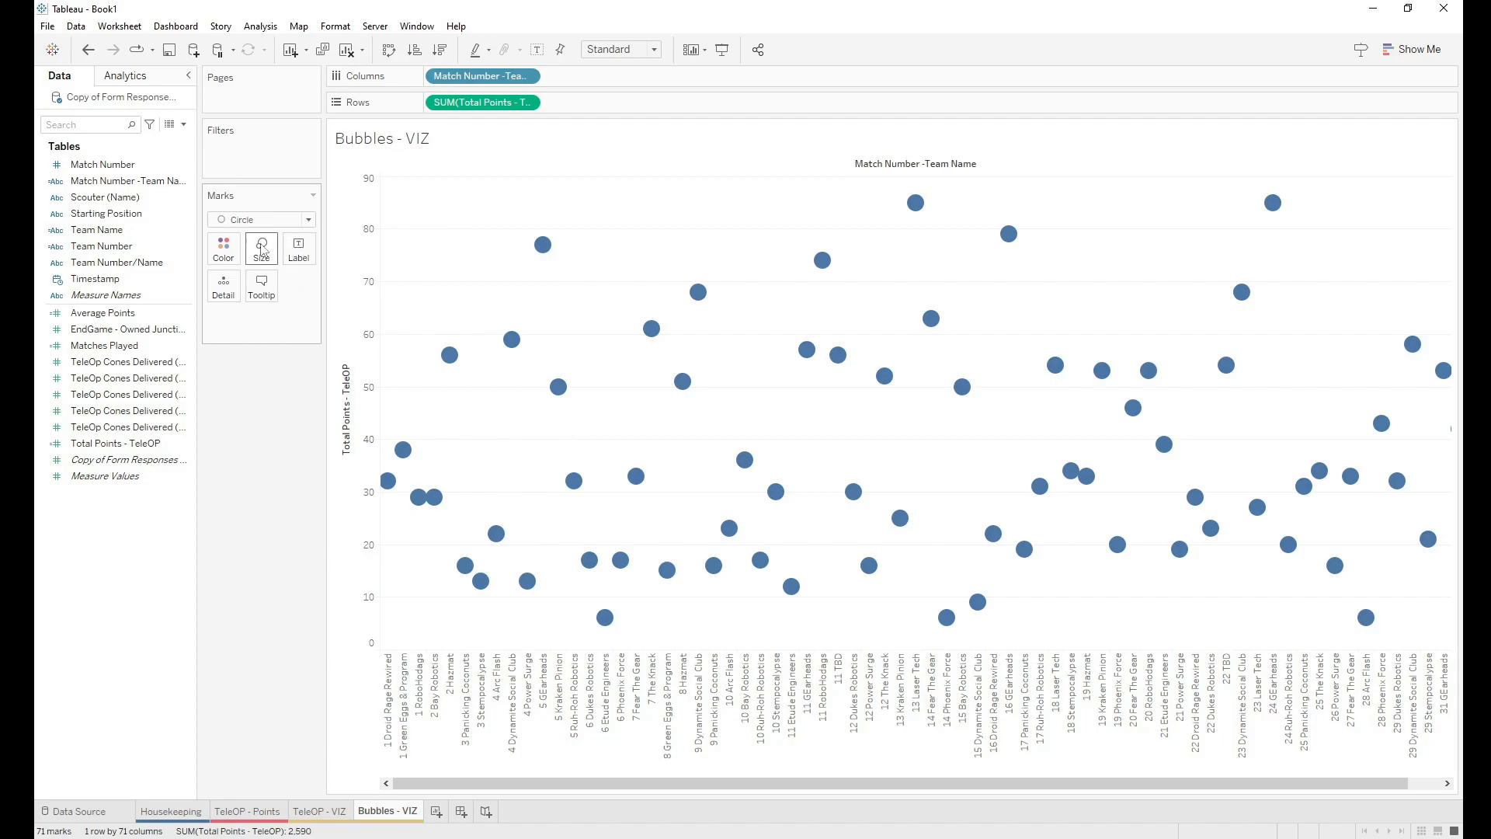
Step: Label each bubble with Total Points - TeleOP, centred horizontally and vertically
left_click_drag(110, 449, 302, 247)
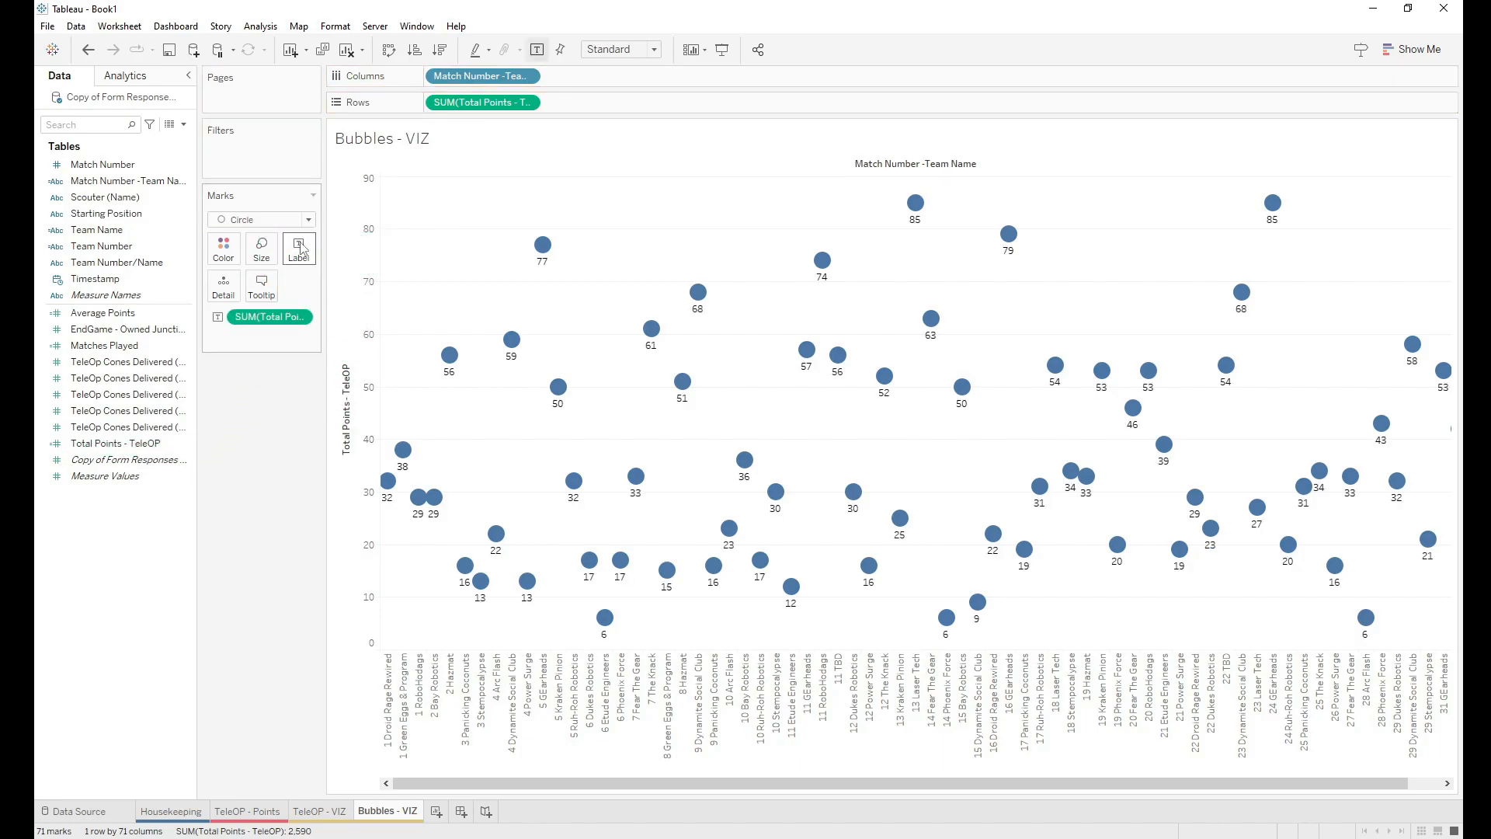
left_click(309, 261)
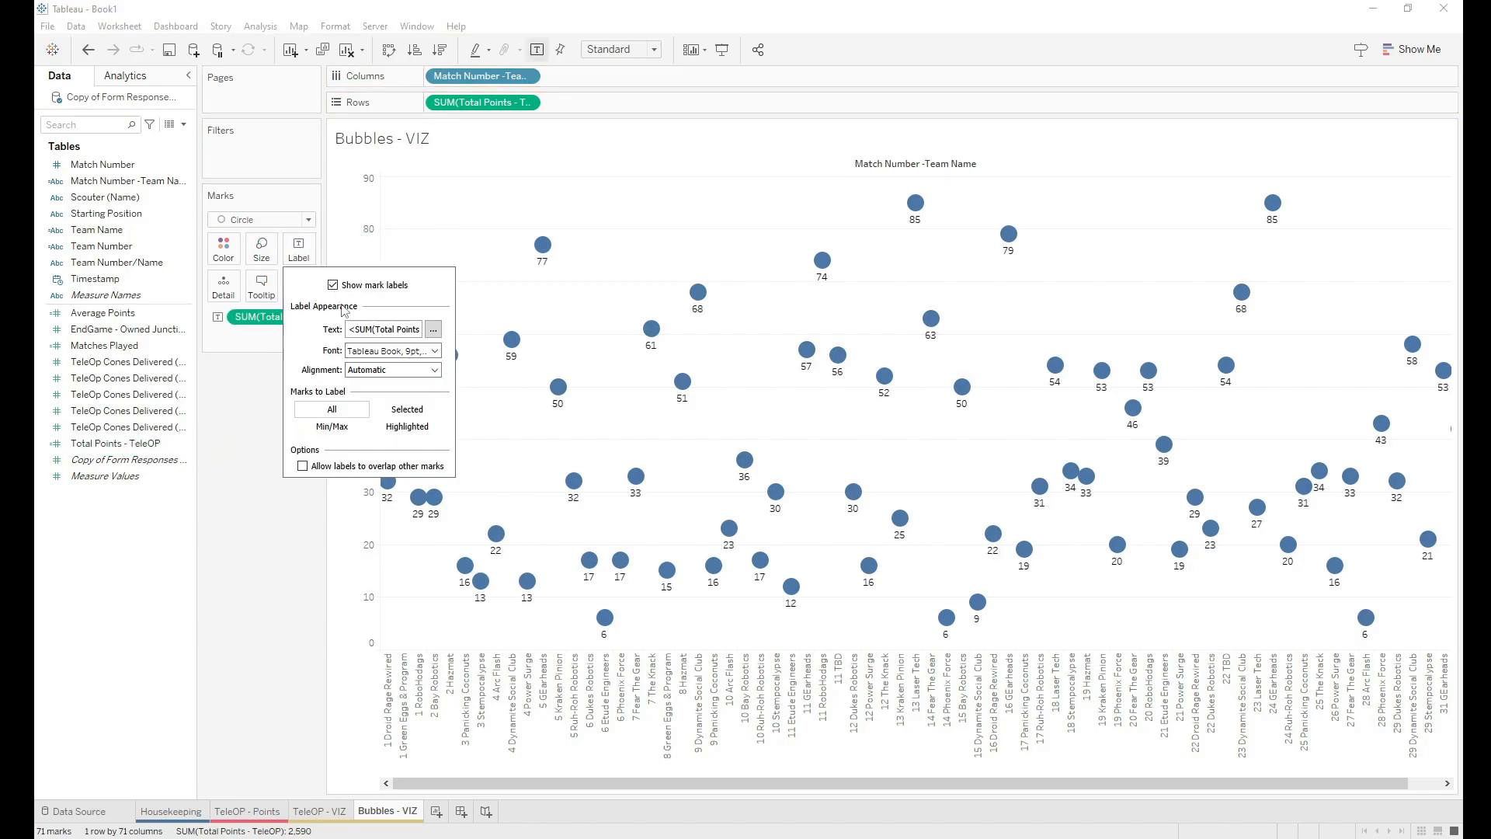
left_click(366, 372)
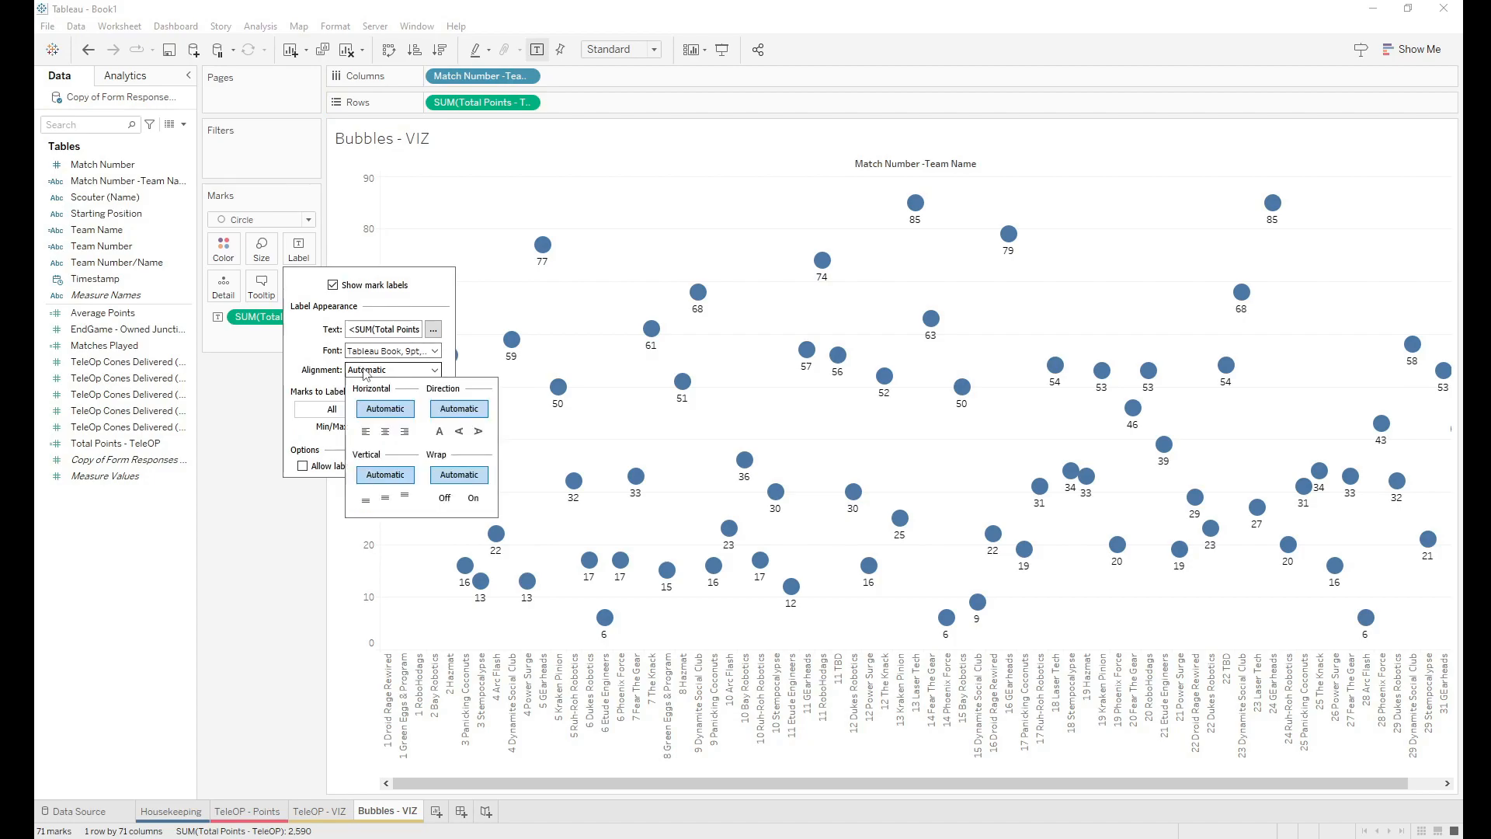
left_click(385, 431)
left_click(386, 498)
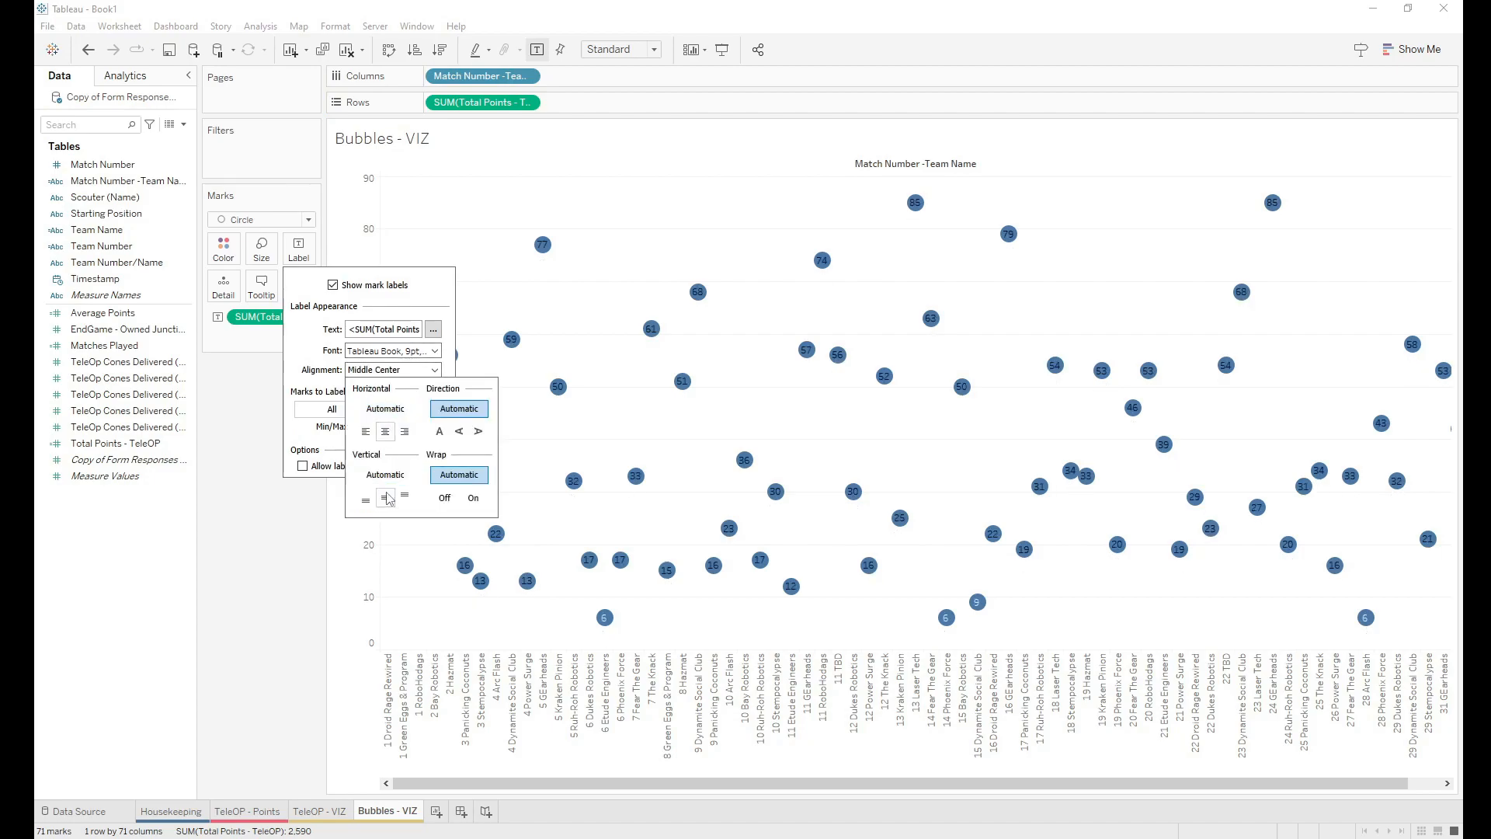
left_click(329, 349)
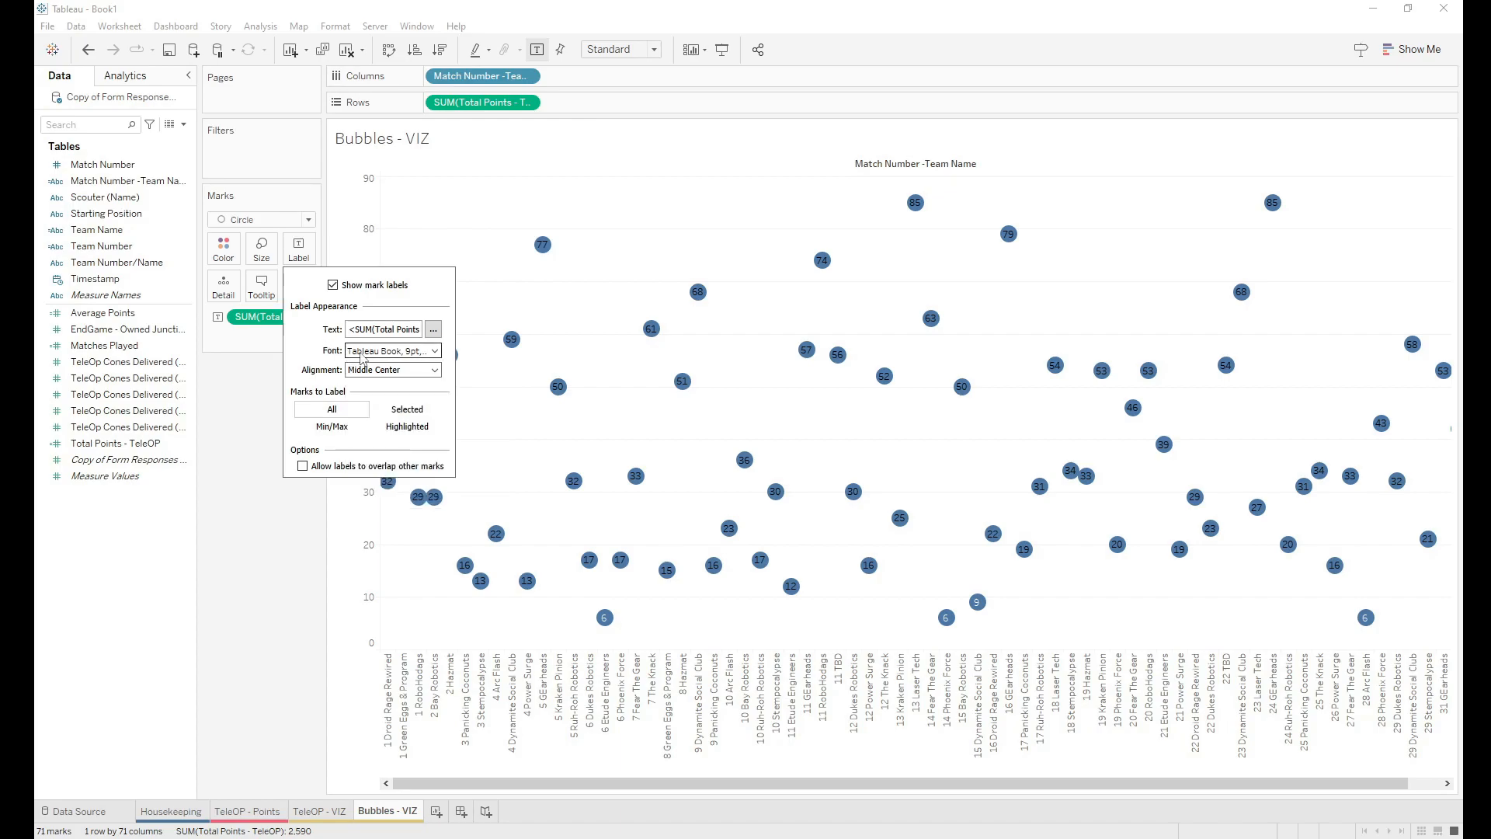
Step: Make the bubble label text white and bold
left_click(365, 354)
left_click(372, 472)
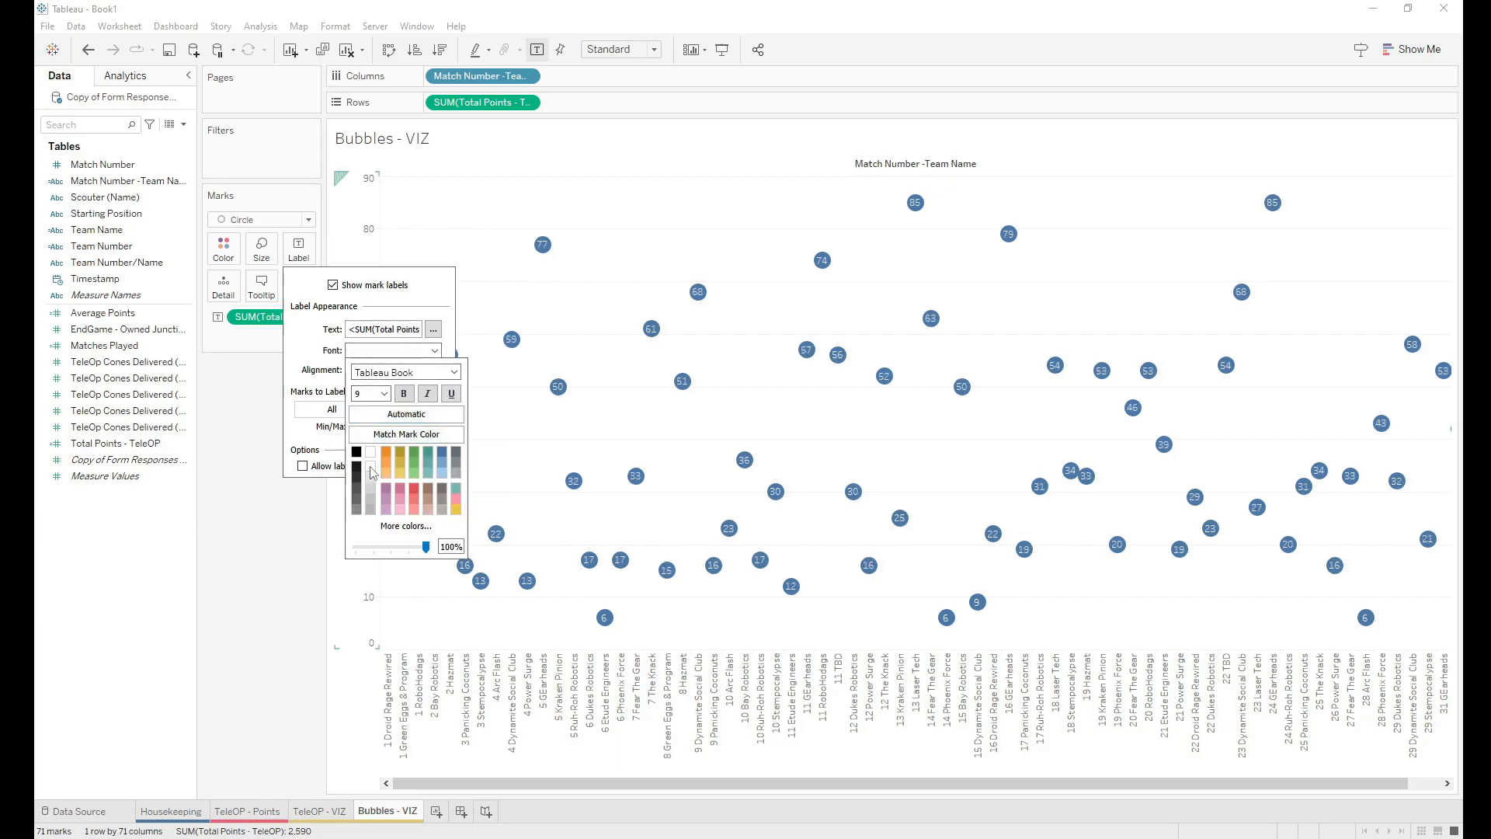
left_click(405, 393)
left_click(303, 350)
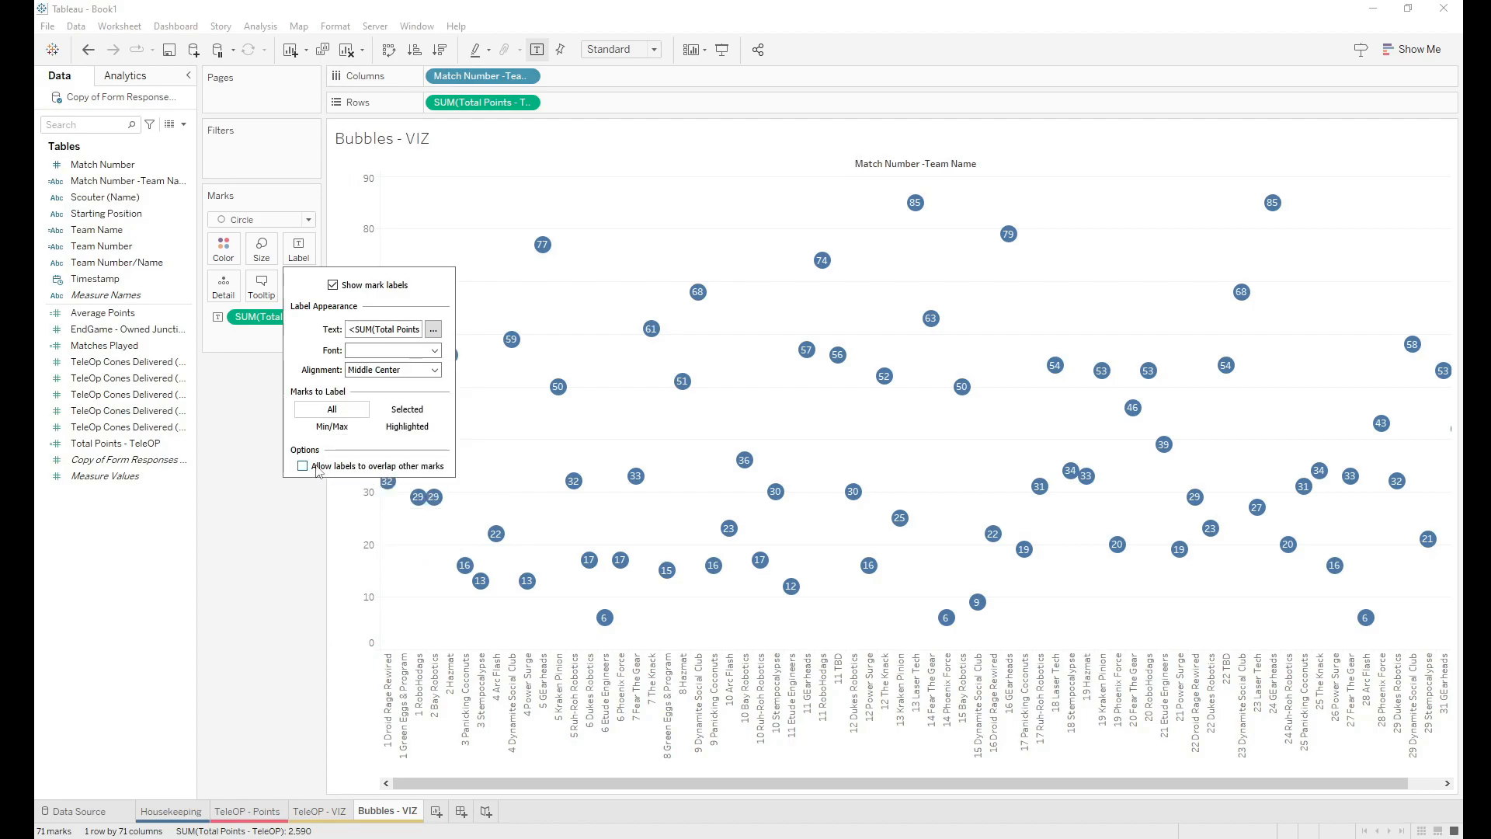
left_click(252, 384)
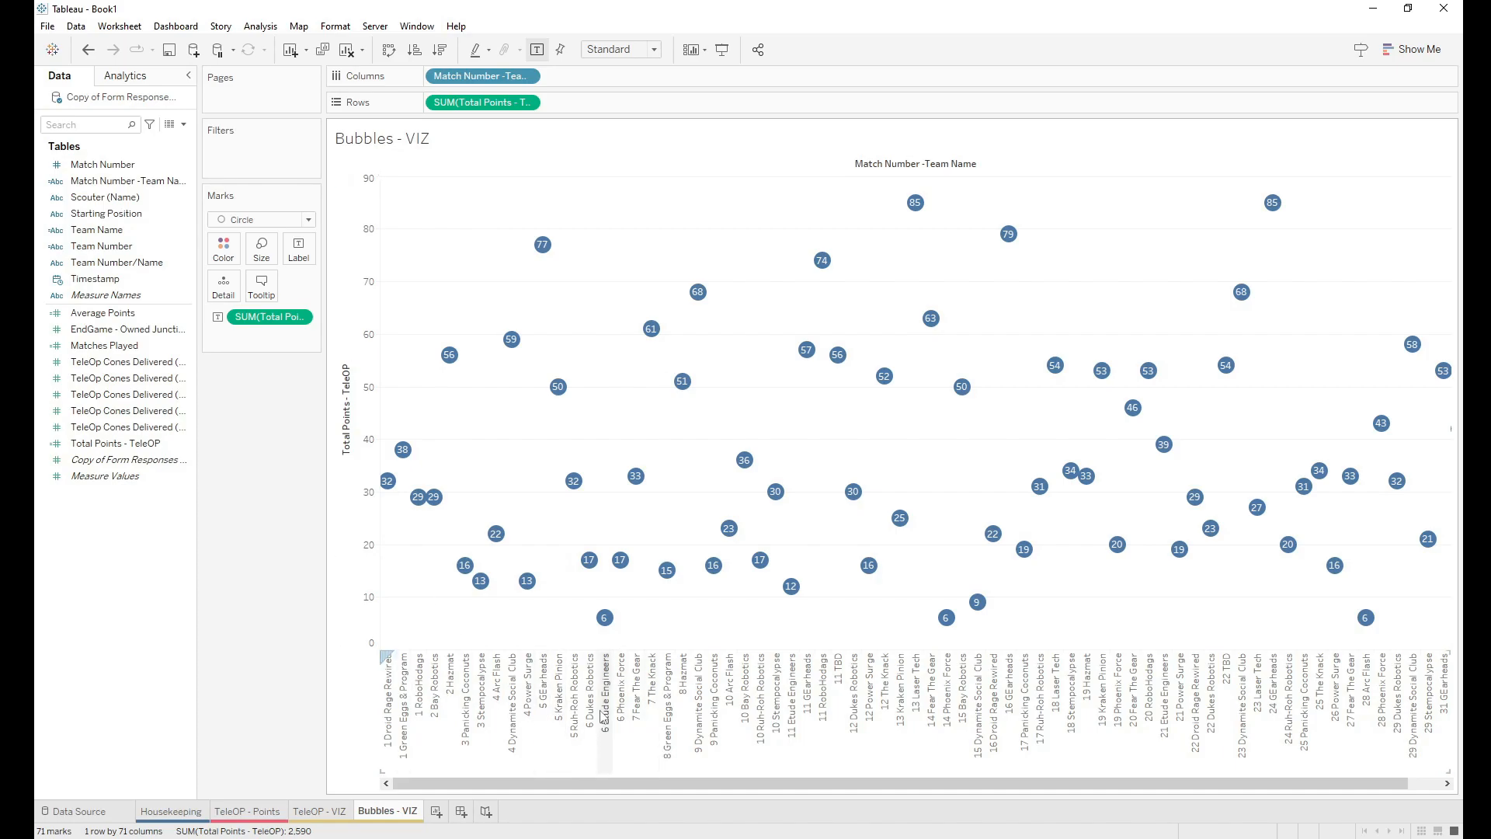
Step: Hide the vertical axis header, the team name headers and the Bubbles - VIZ title
right_click(359, 575)
left_click(394, 665)
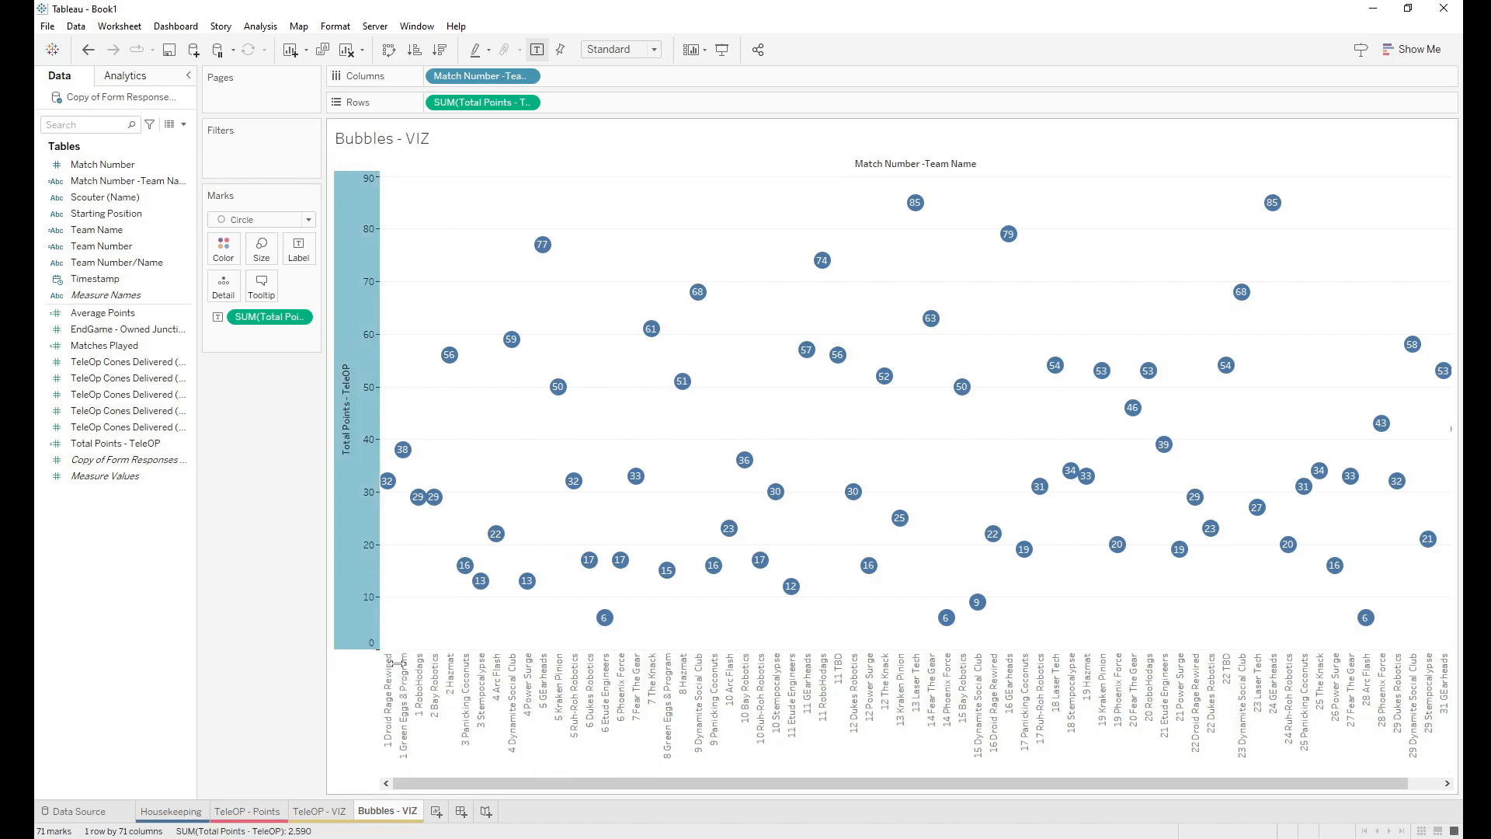
right_click(532, 715)
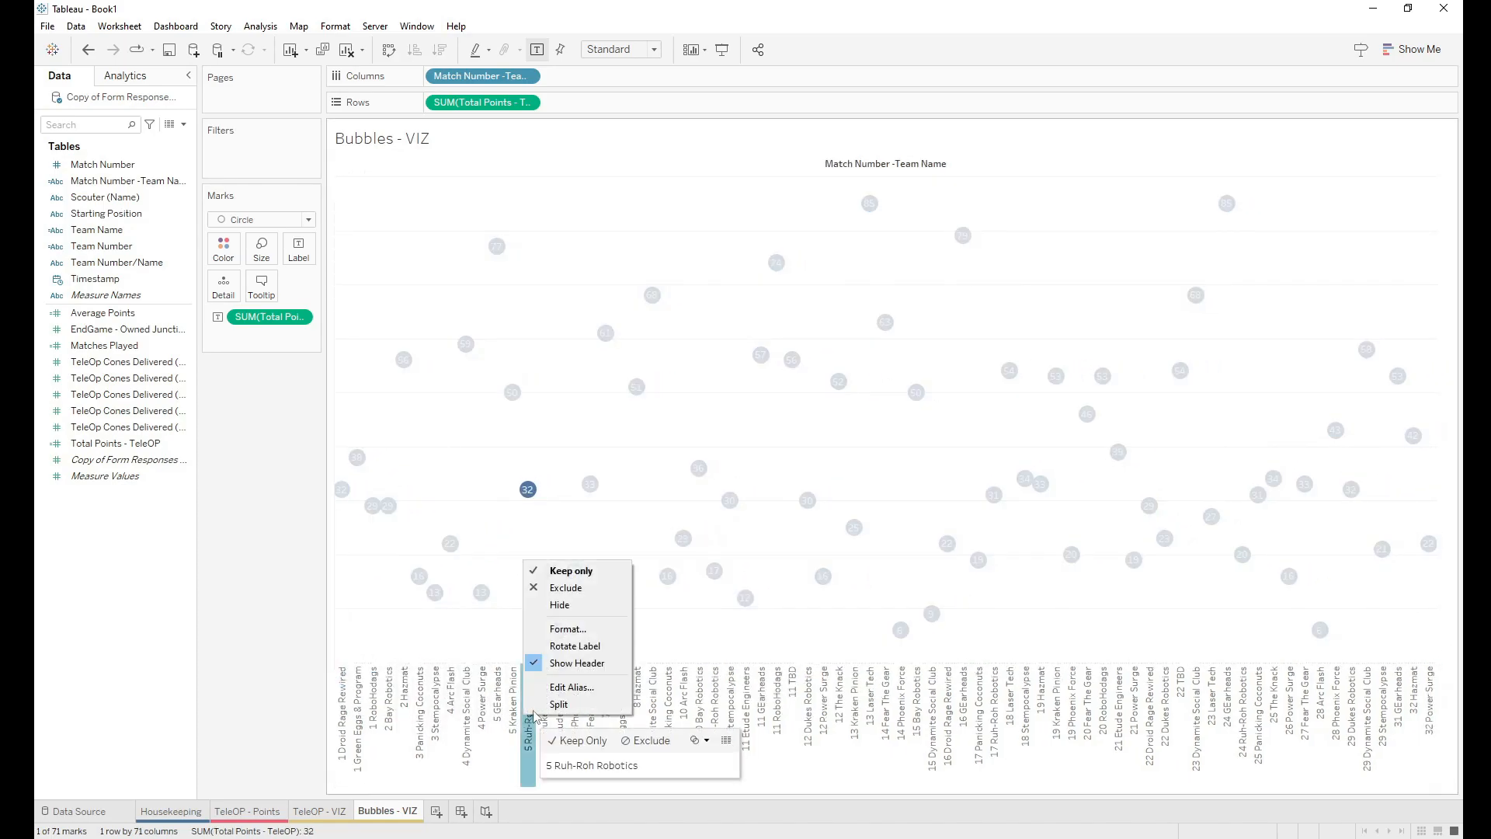
left_click(571, 662)
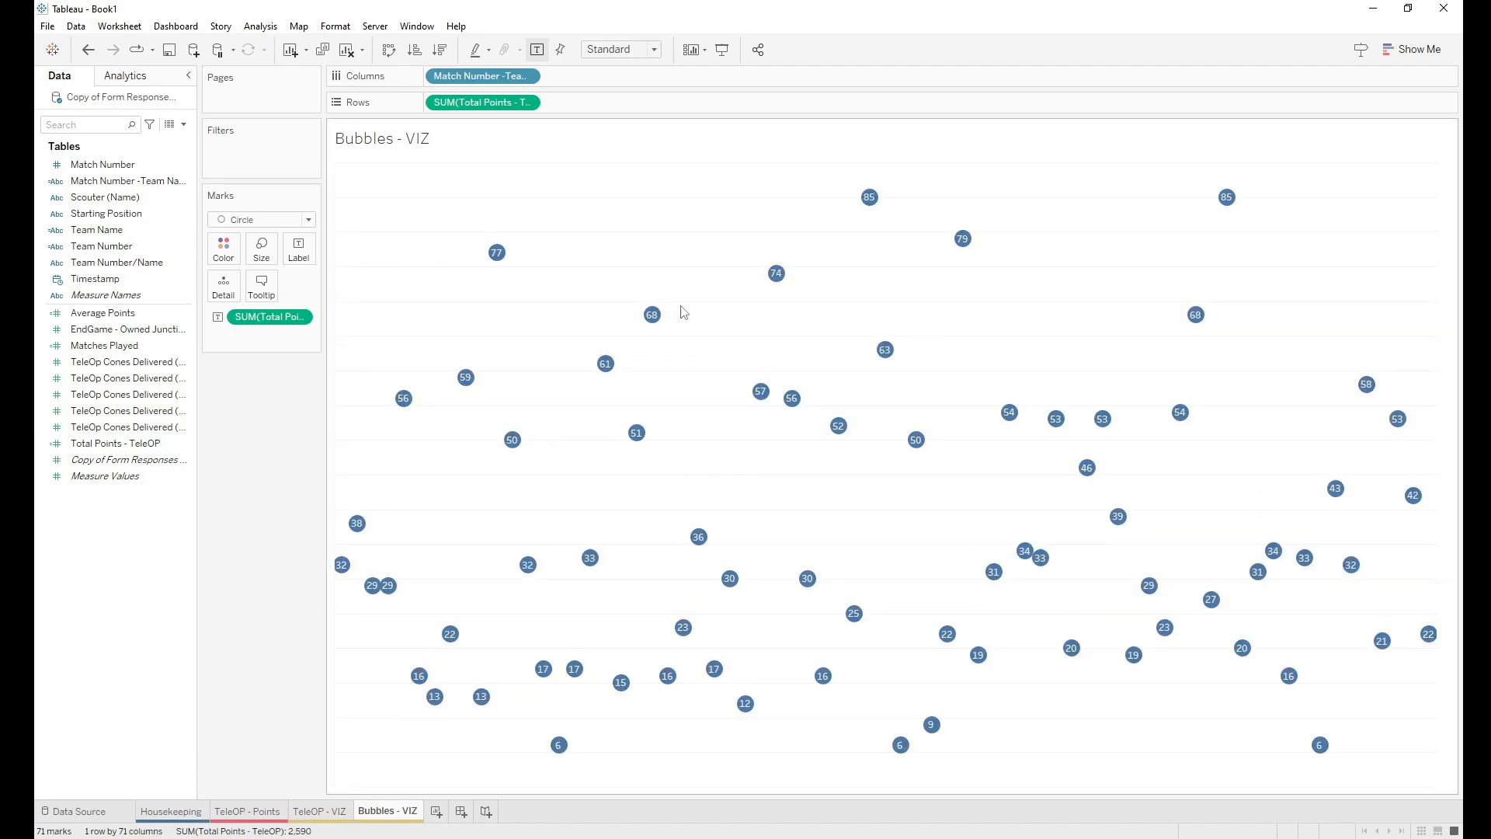
right_click(471, 146)
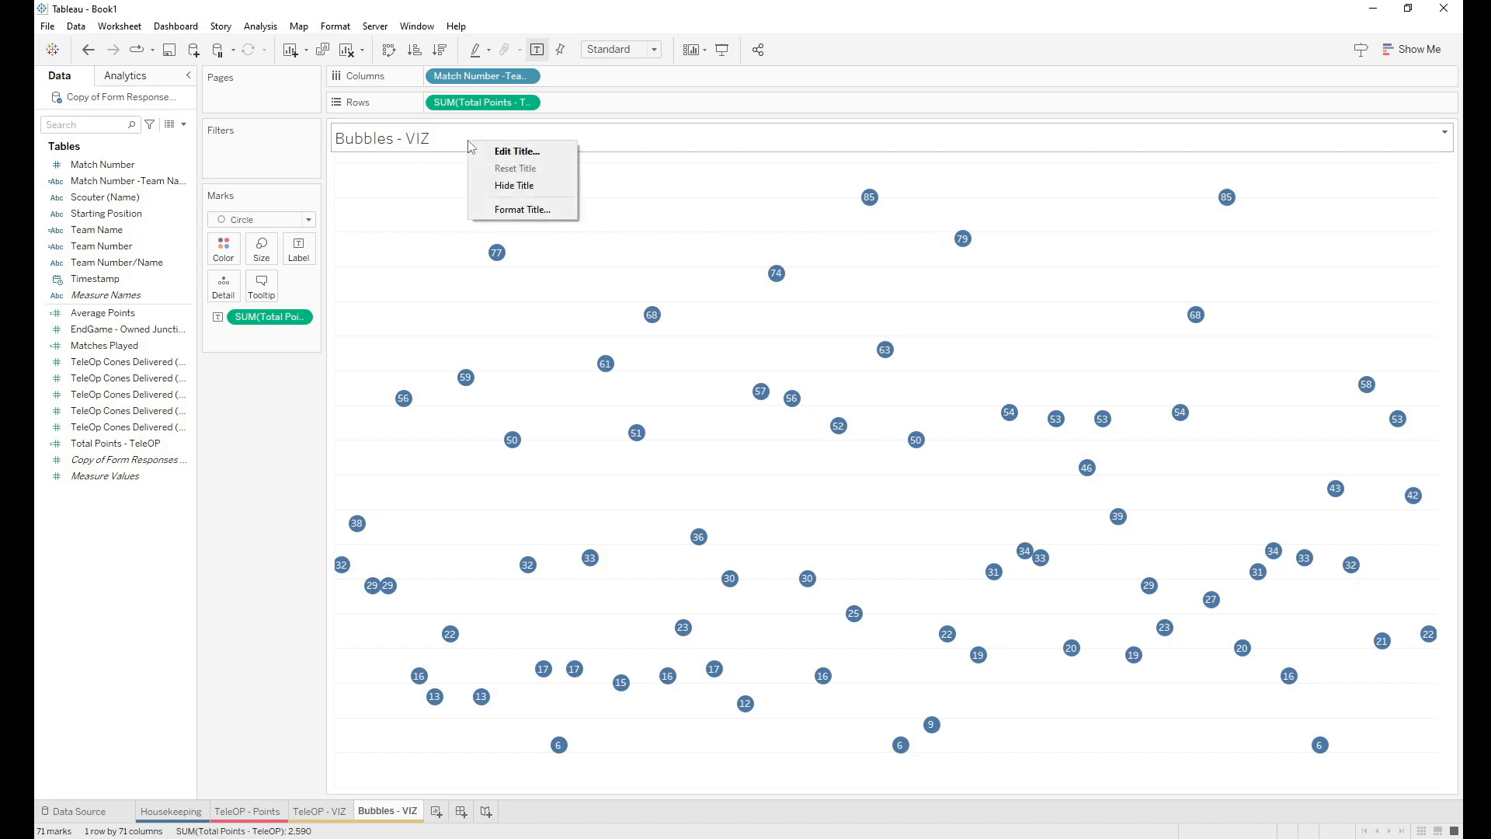
left_click(509, 185)
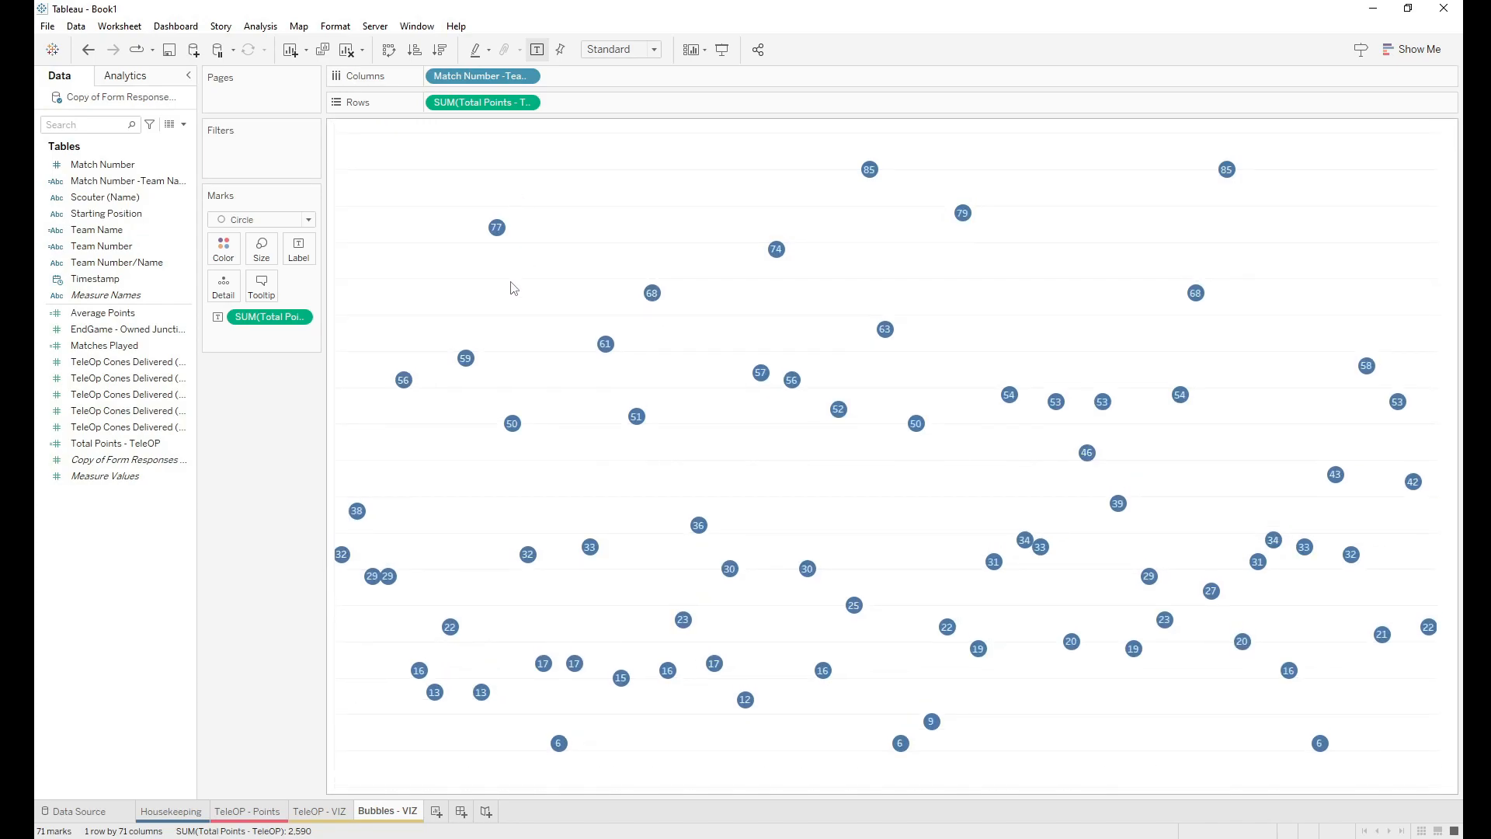
Step: Shade the worksheet background dark grey
right_click(689, 455)
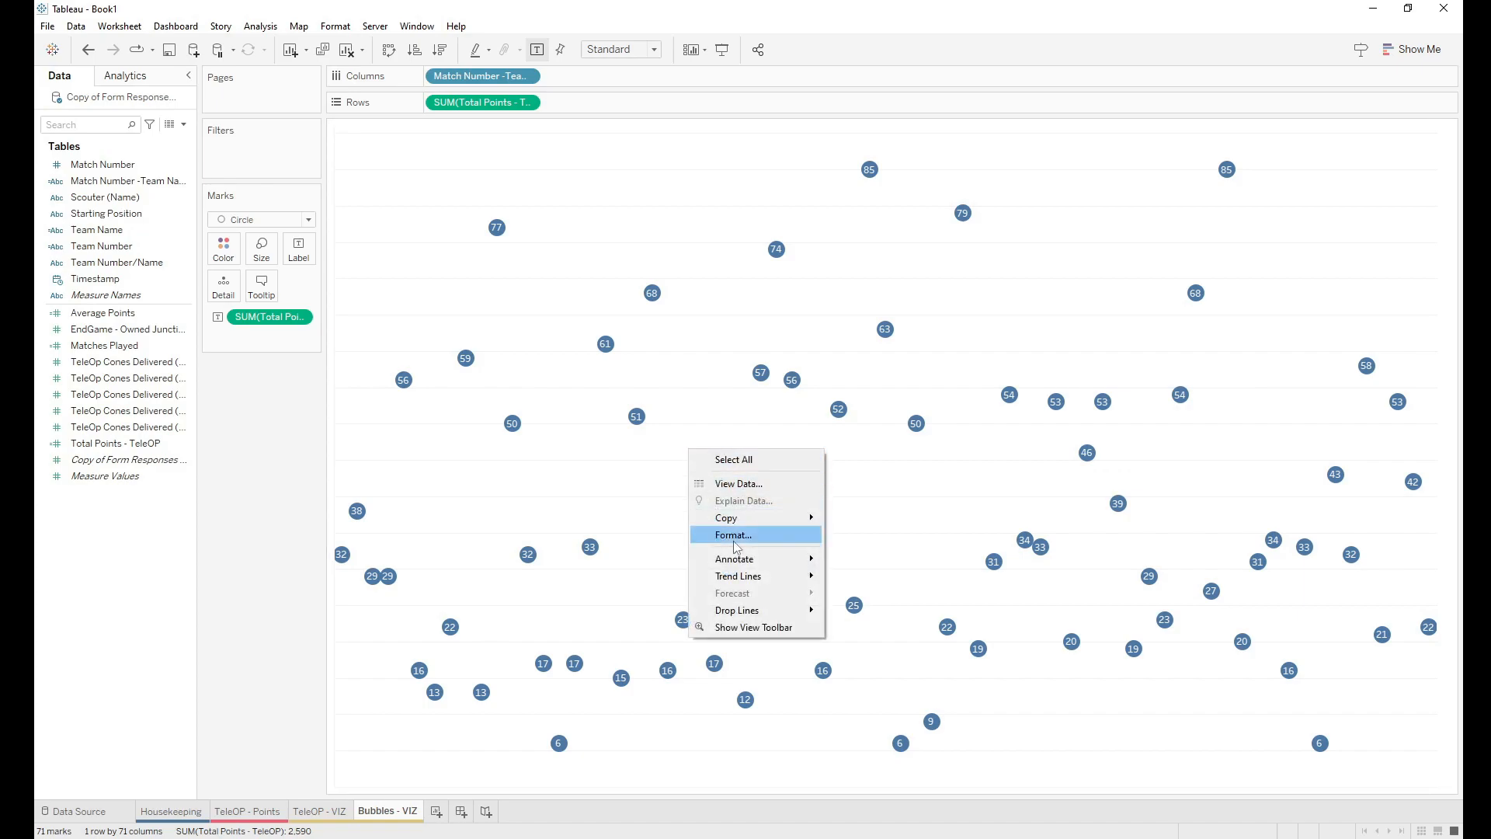
left_click(736, 545)
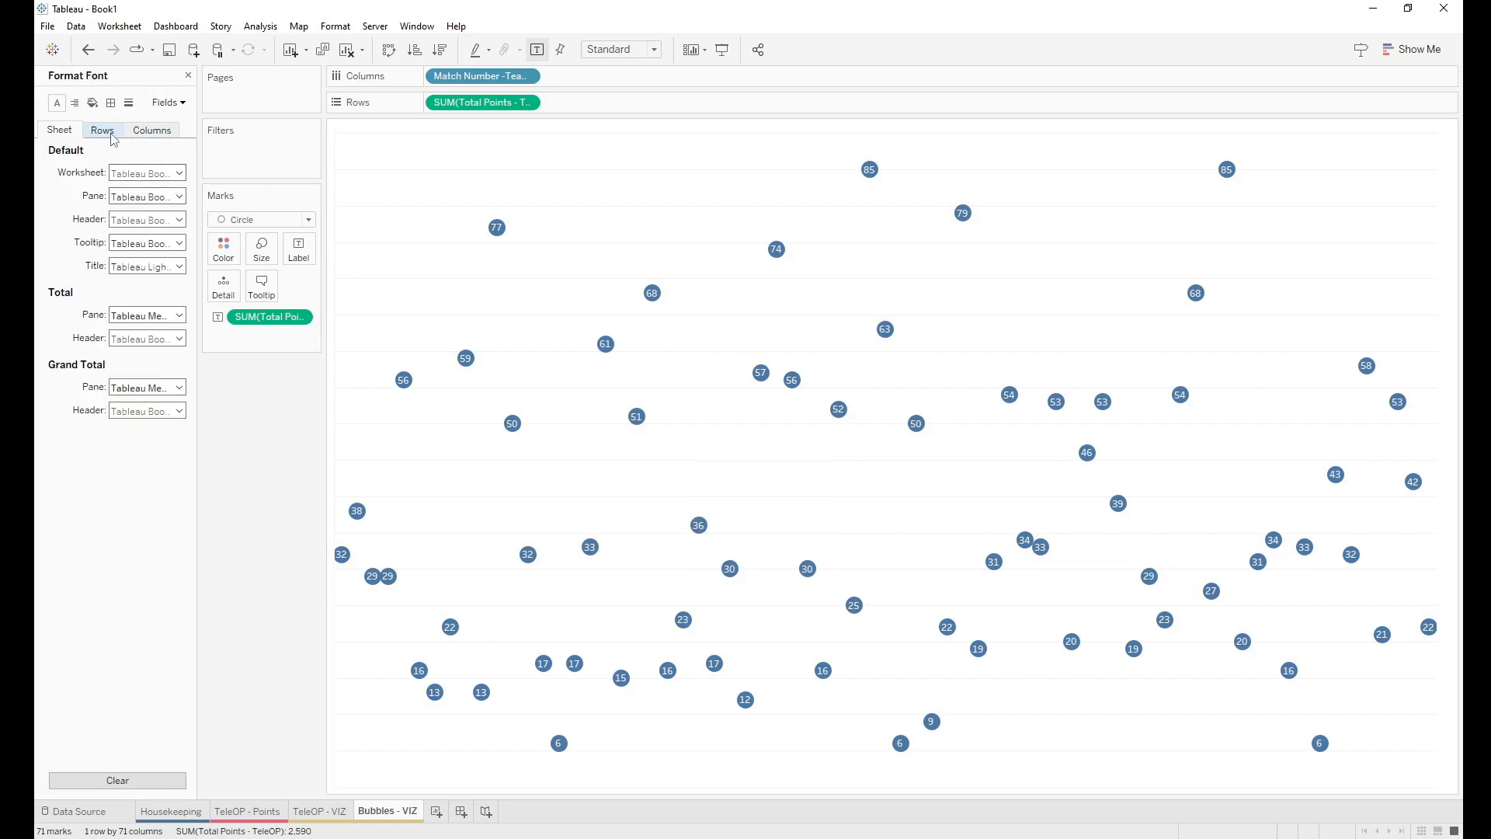
left_click(92, 103)
left_click(124, 173)
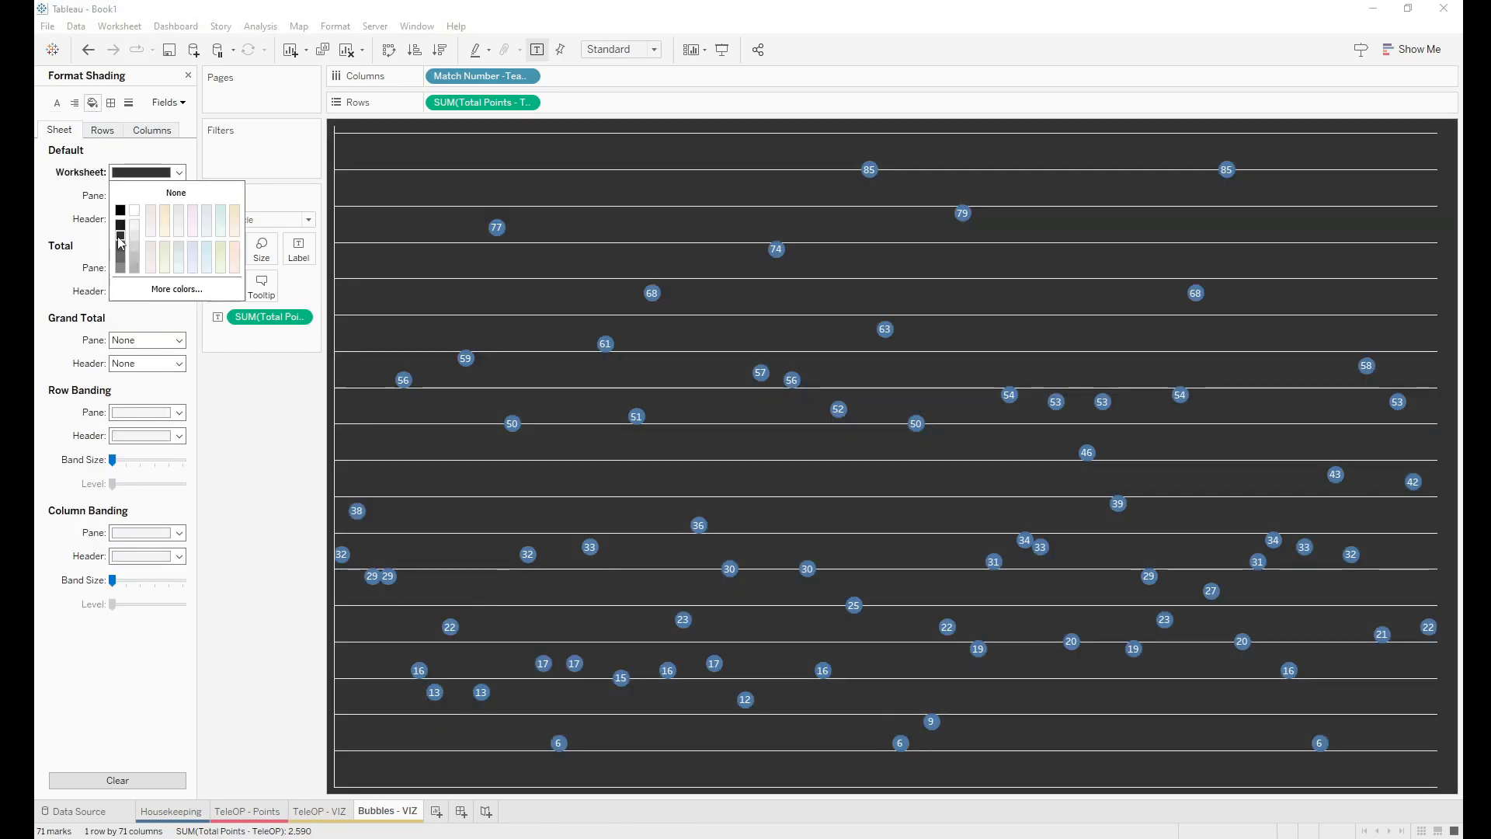
left_click(120, 242)
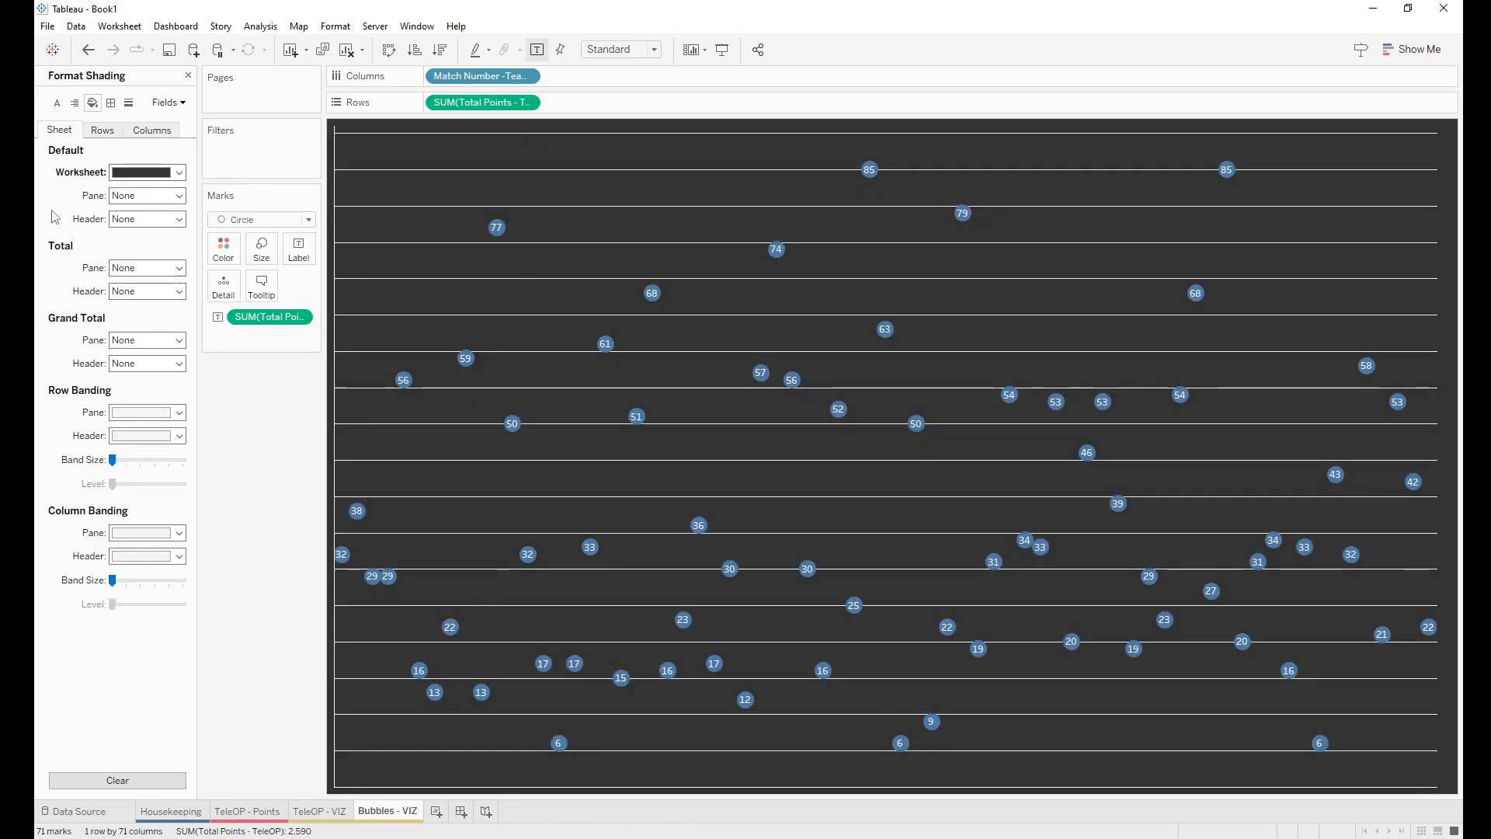
Step: Set grid, zero, trend, reference, drop and axis ruler lines all to None
left_click(129, 103)
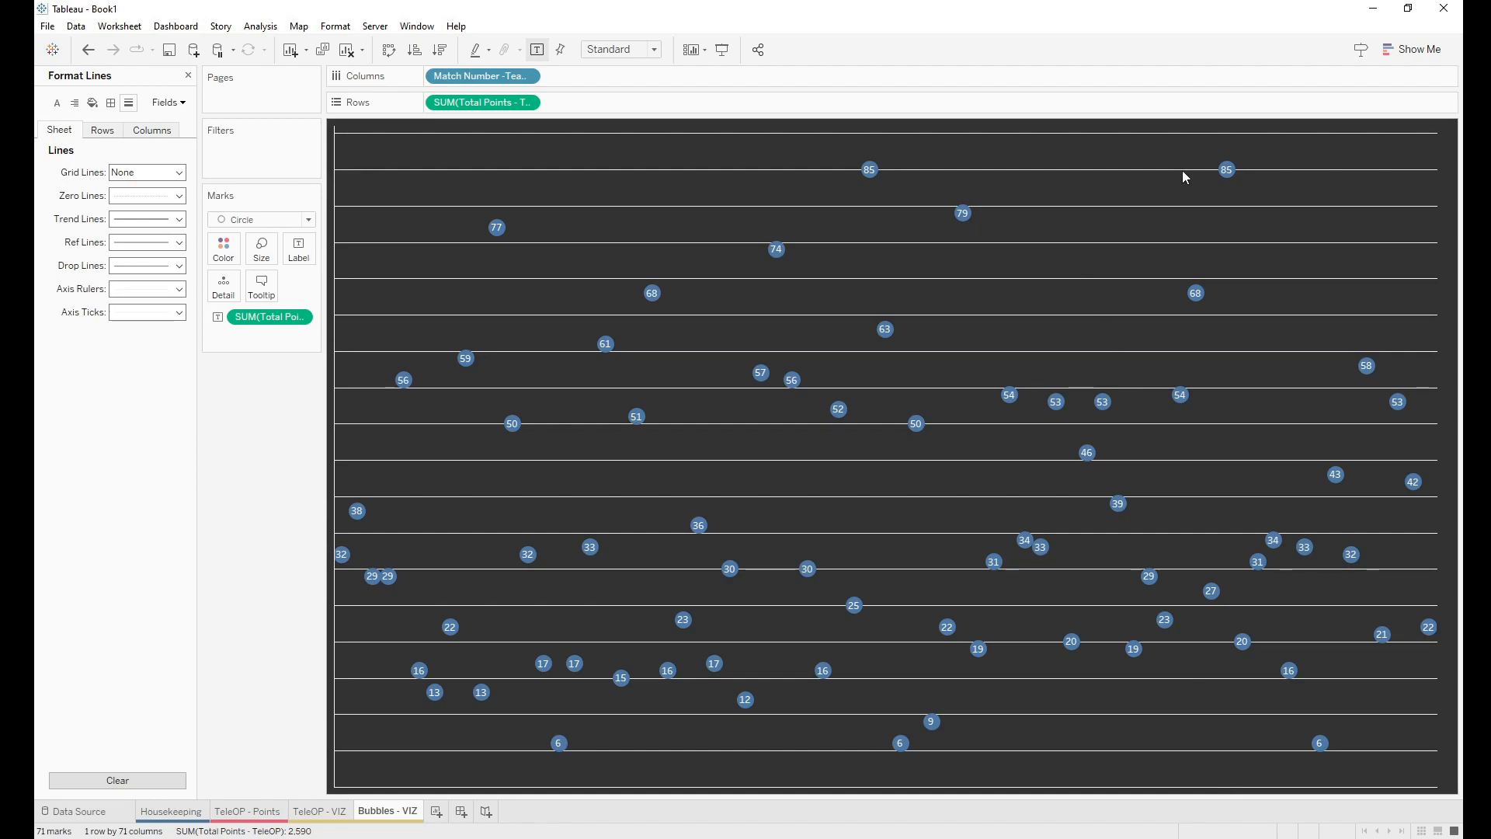
left_click(132, 173)
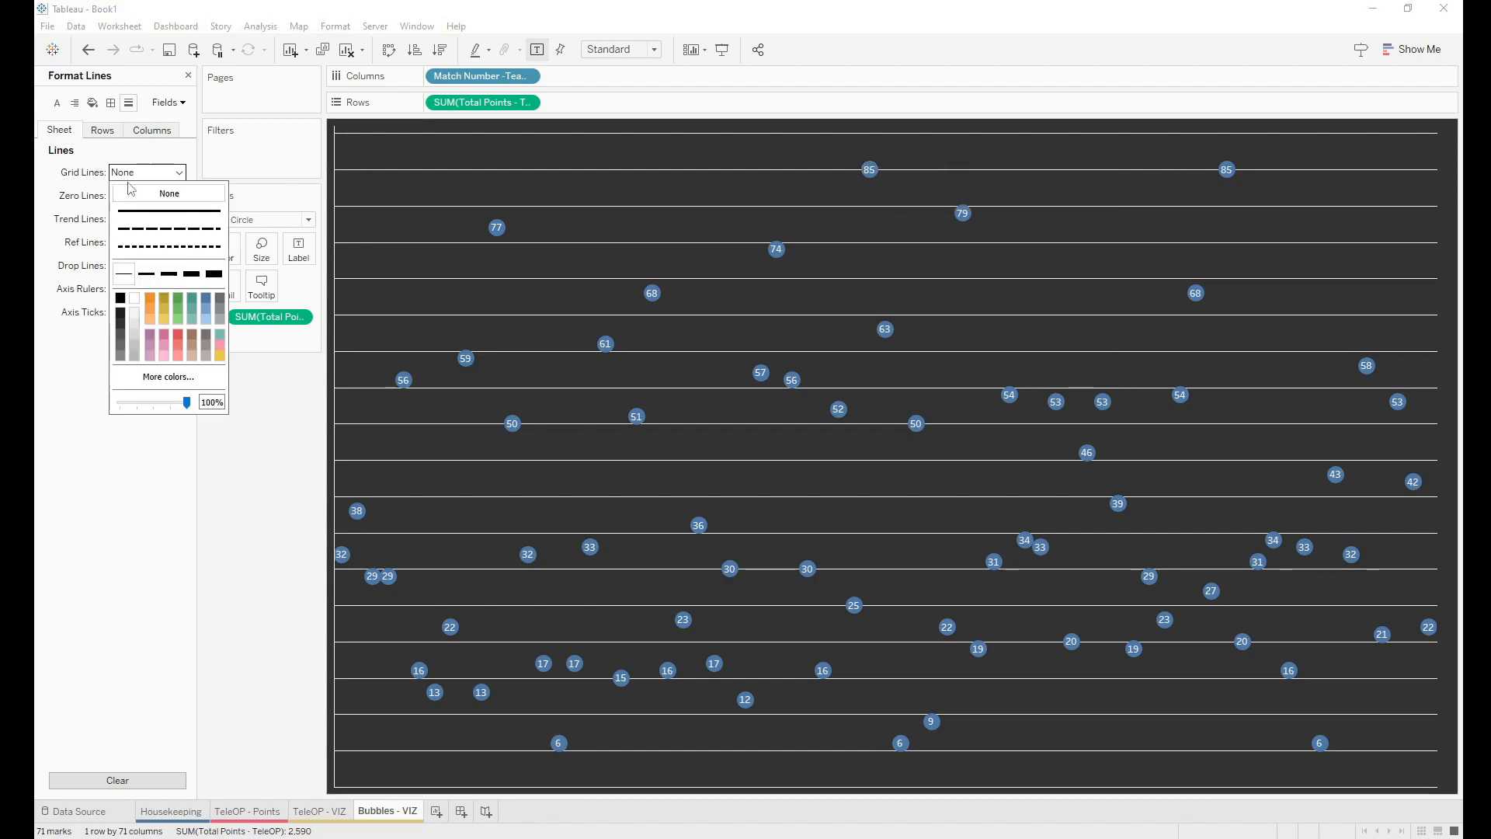
left_click(132, 190)
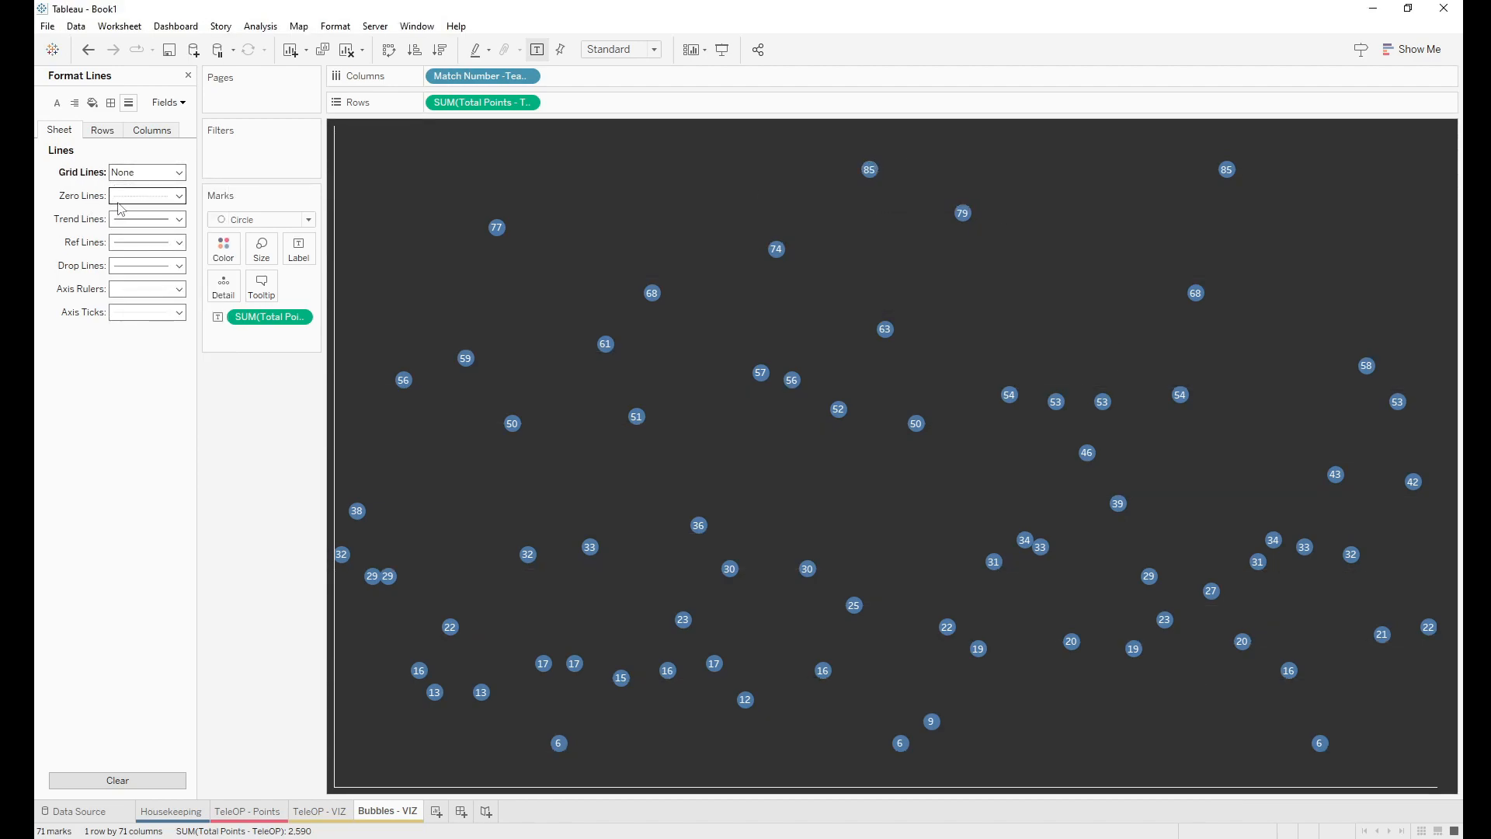
left_click(119, 201)
left_click(123, 214)
left_click(127, 220)
left_click(128, 238)
left_click(124, 243)
left_click(124, 260)
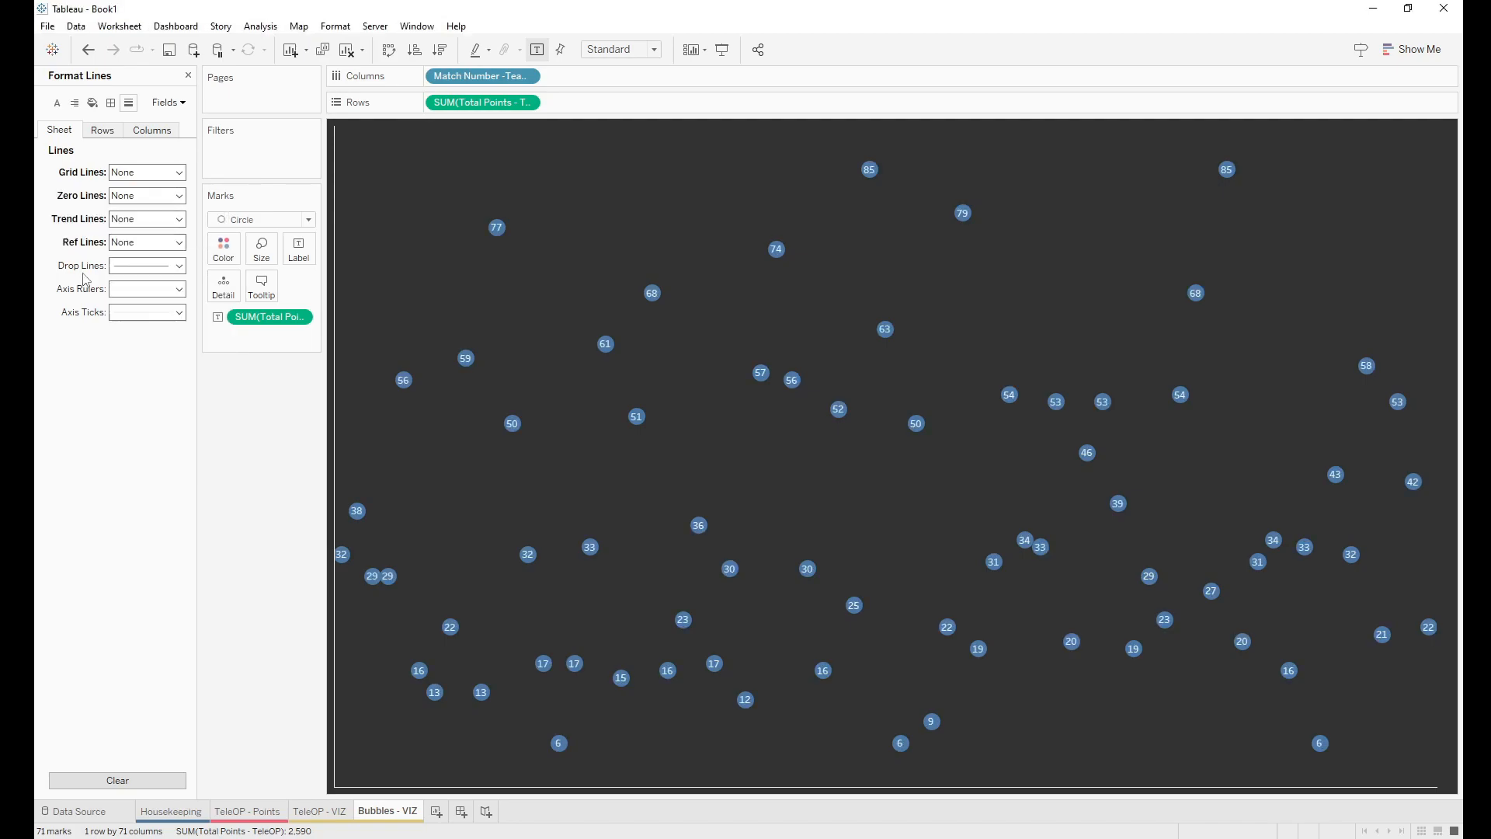
left_click(136, 266)
left_click(138, 277)
left_click(132, 289)
left_click(140, 318)
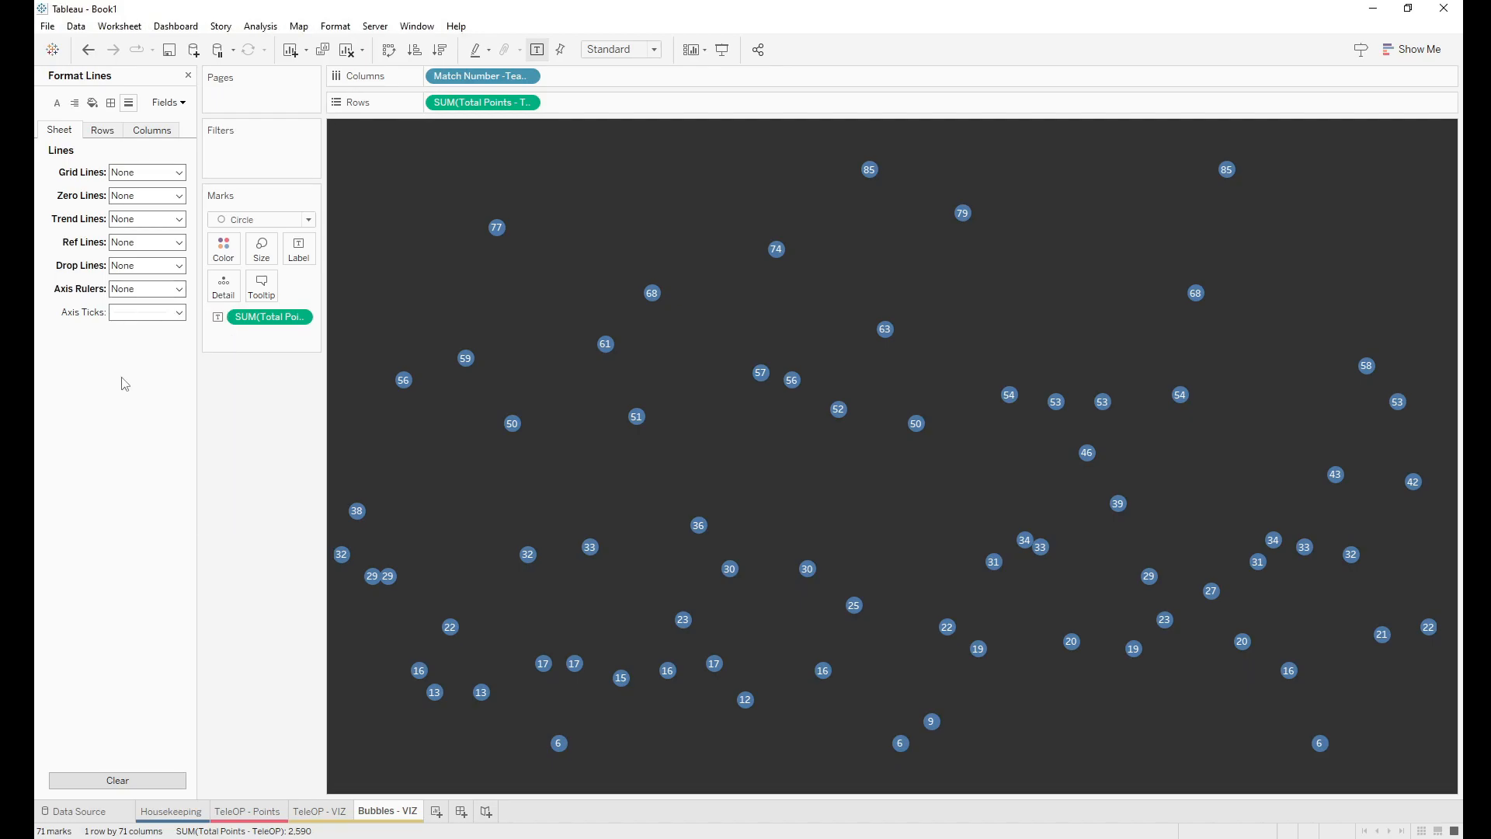
left_click(188, 76)
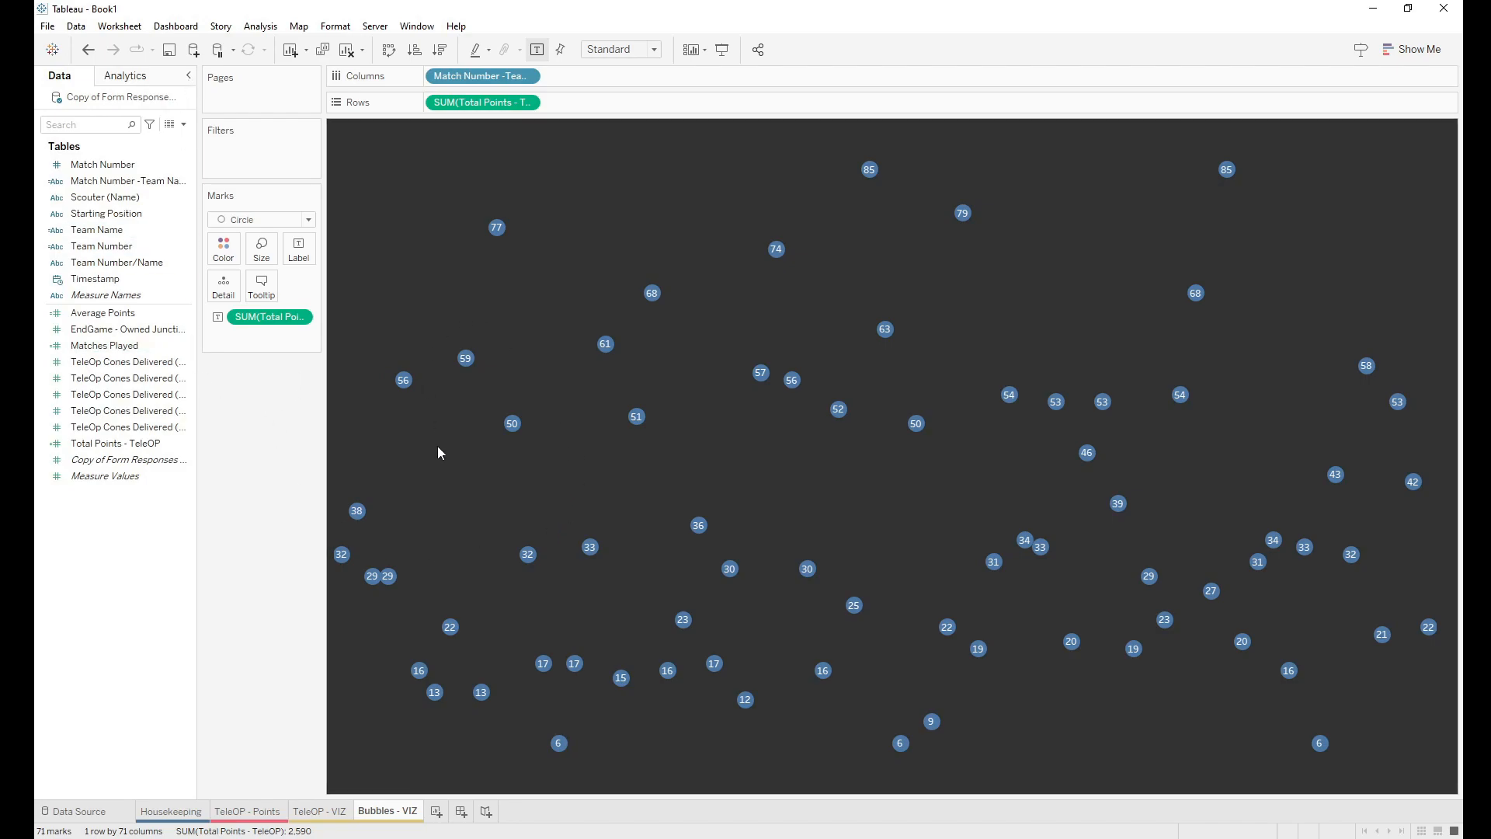
Step: Enlarge the bubble marks further with the Size slider and create the new Dashboard 1
left_click(262, 249)
left_click_drag(325, 287, 347, 288)
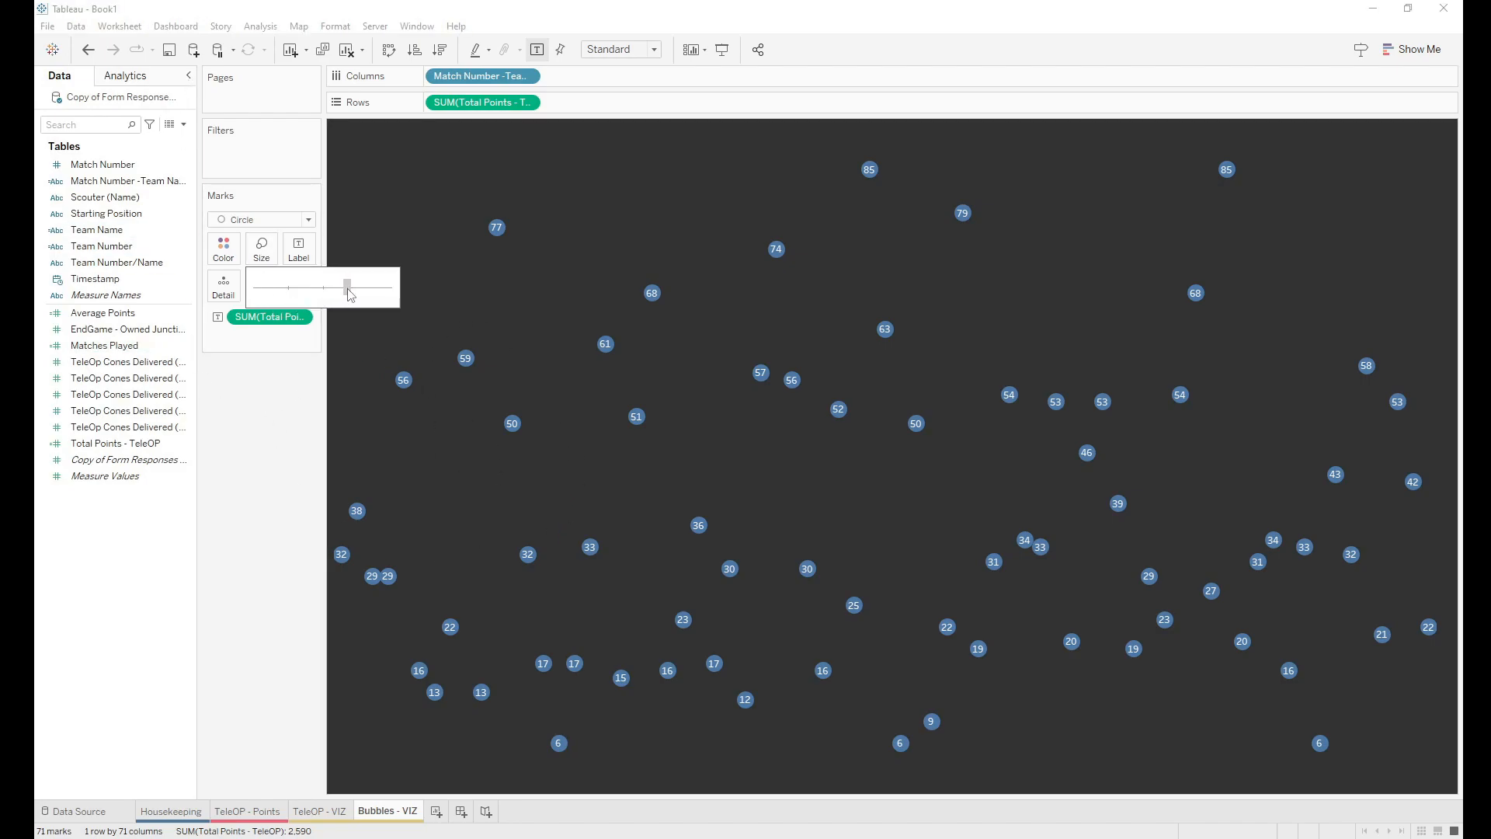
left_click(247, 456)
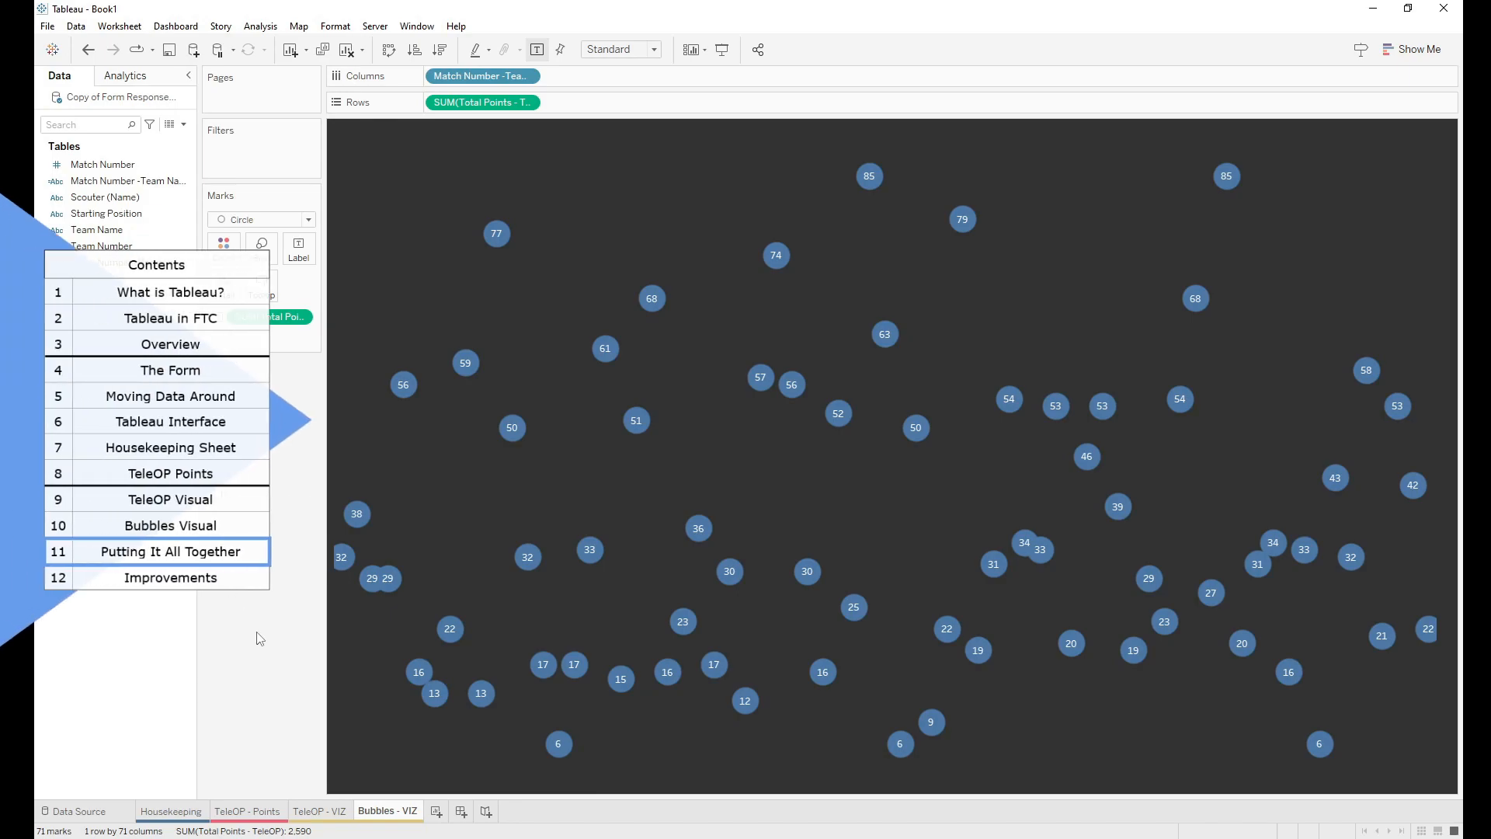
left_click(461, 813)
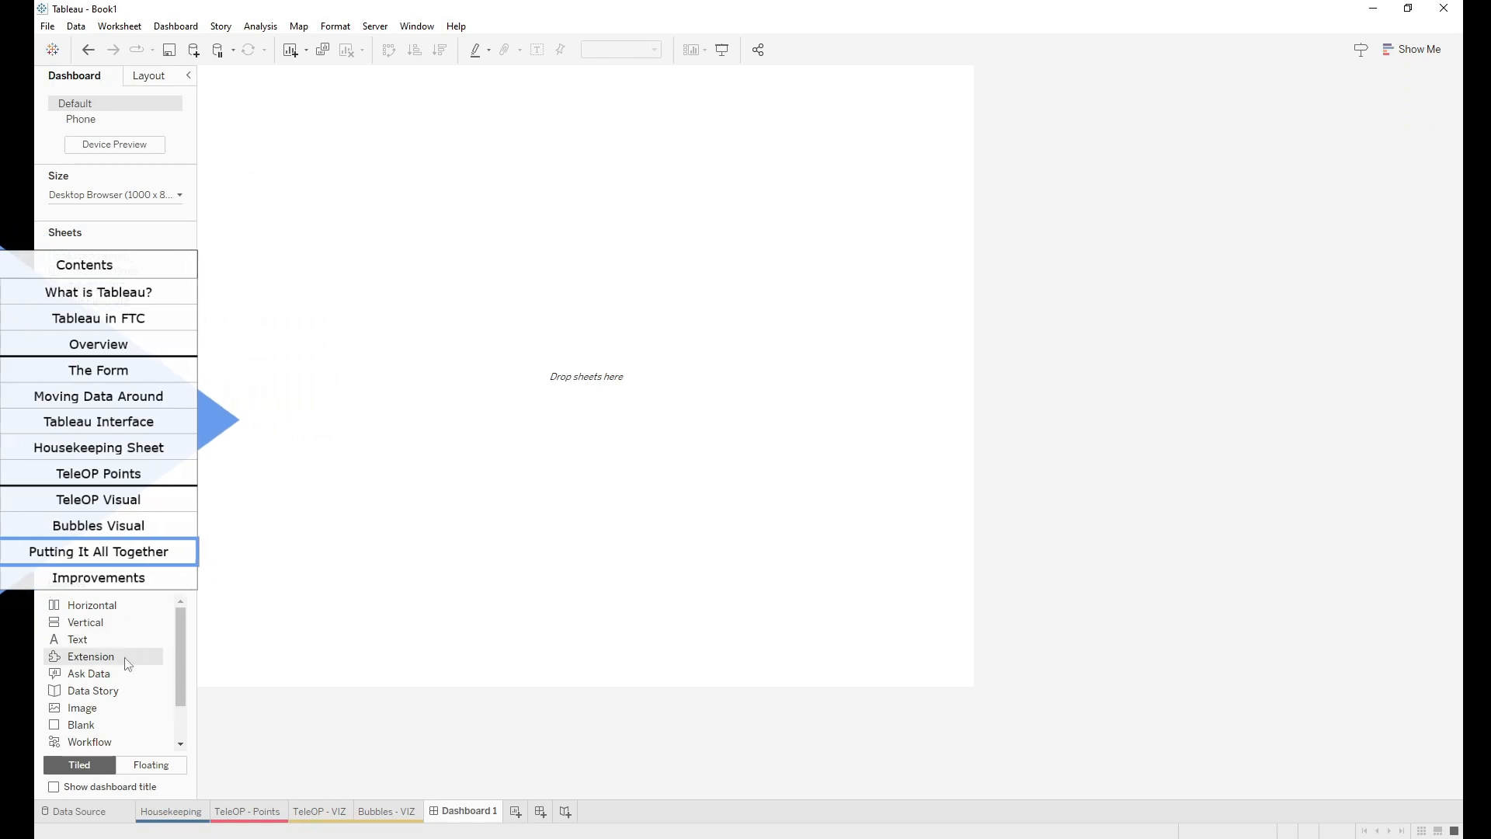
Step: Place TeleOP - VIZ on Dashboard 1 and stack Bubbles - VIZ below it in a vertical container
mouse_move(99, 272)
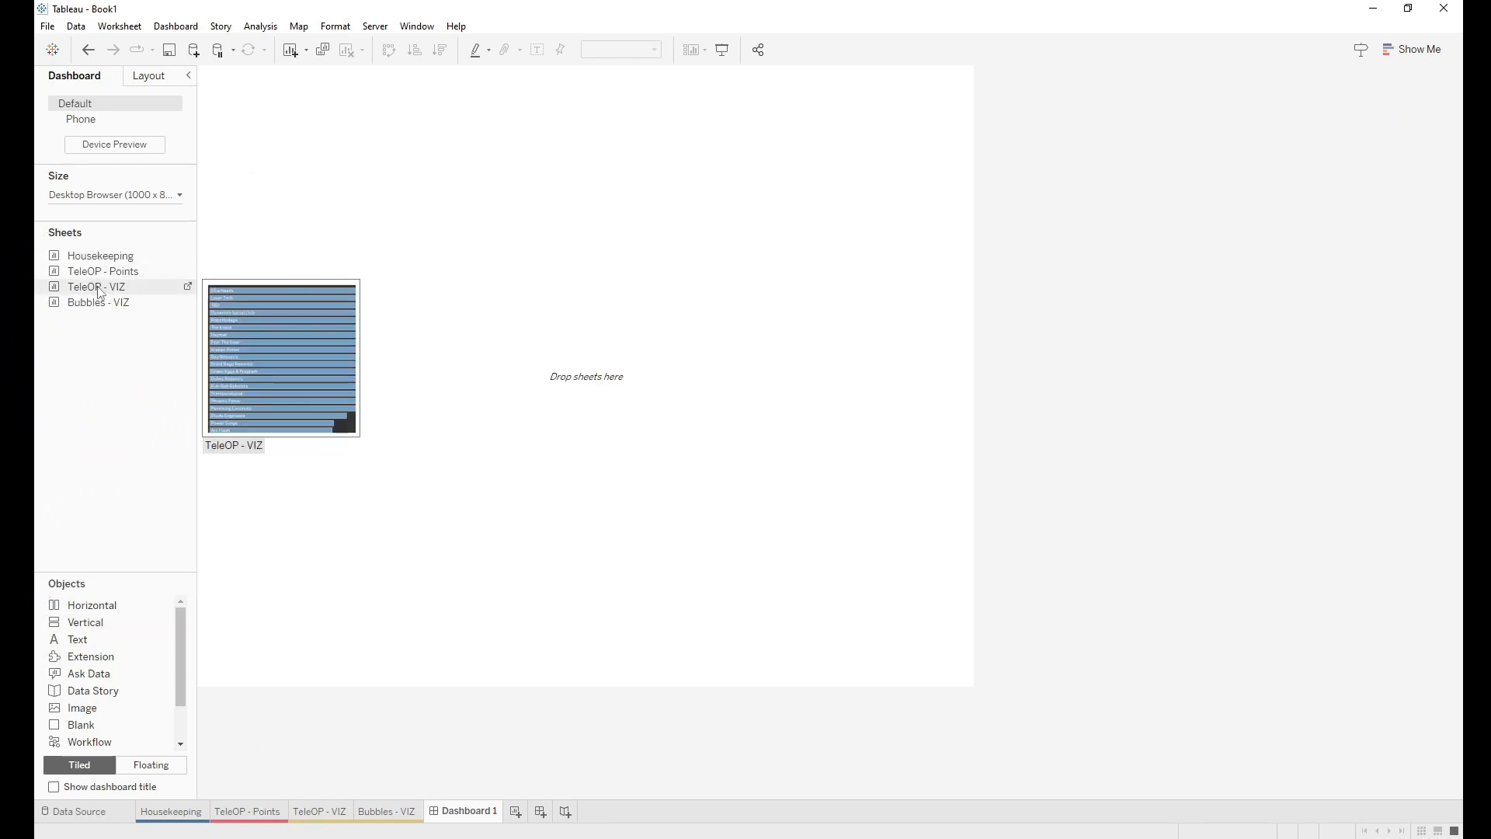
left_click_drag(99, 292, 383, 334)
left_click_drag(713, 322, 713, 323)
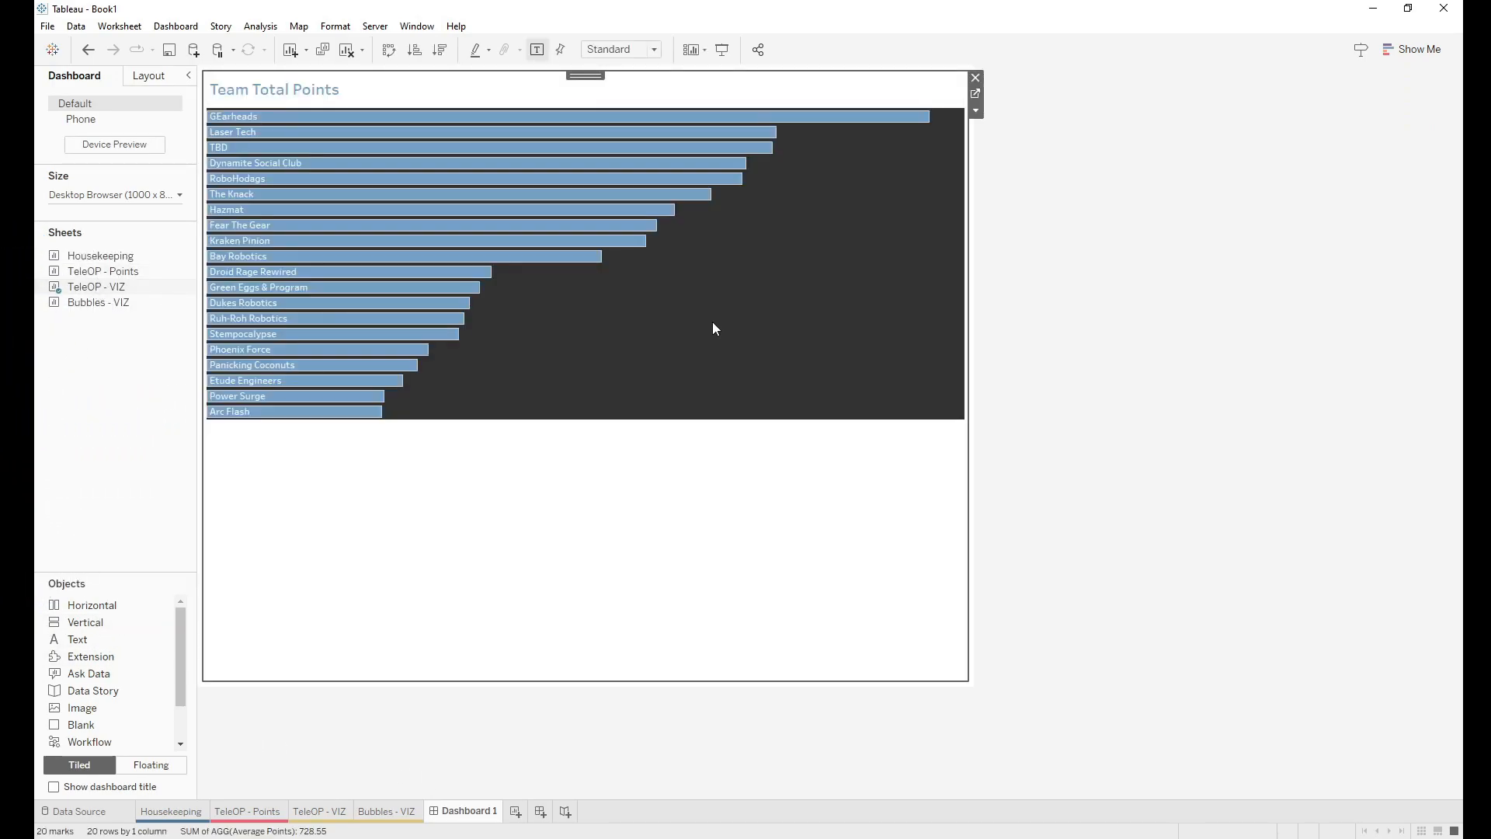
left_click(1053, 270)
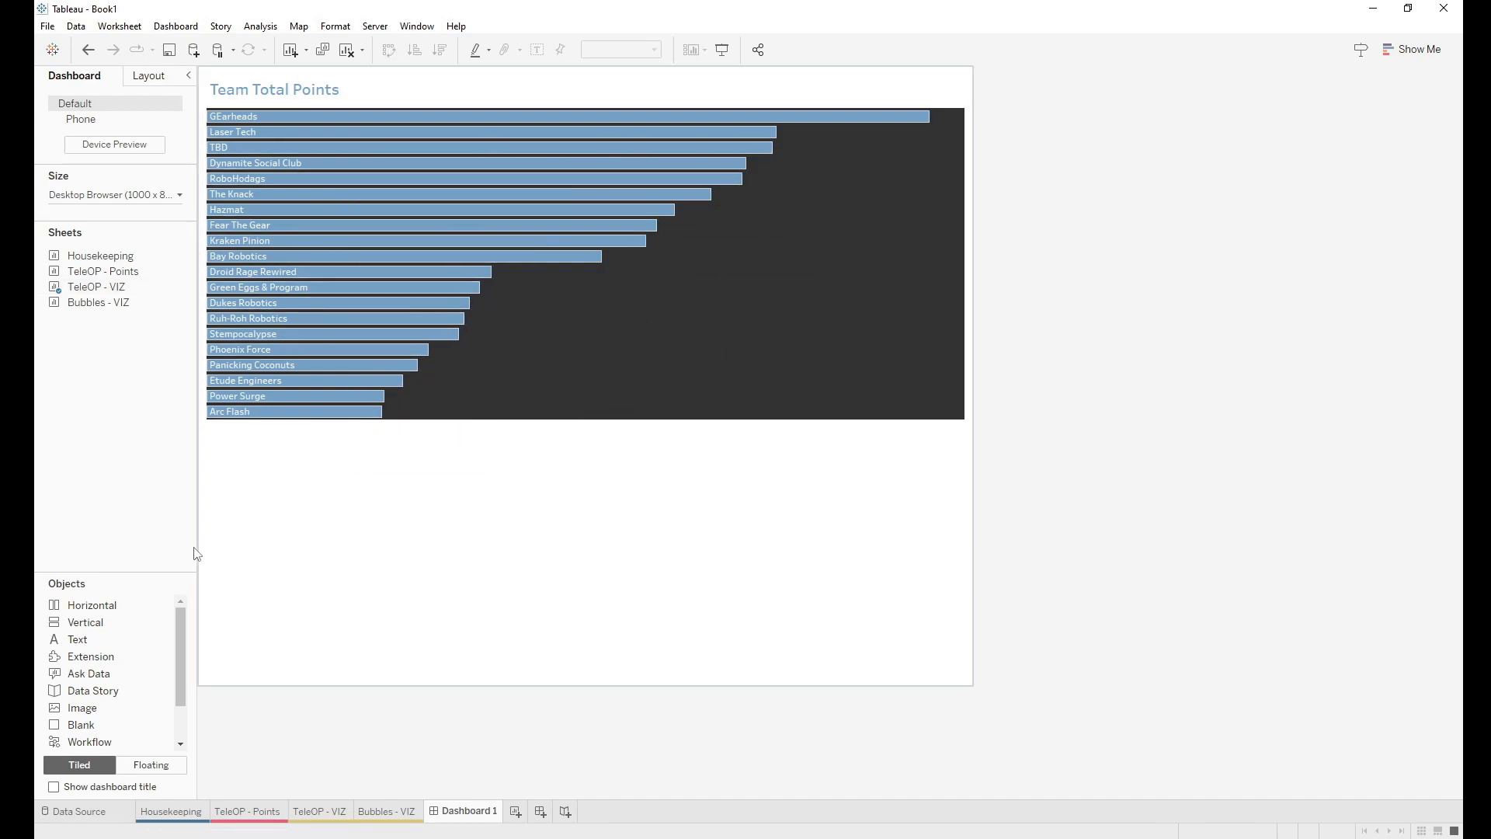
left_click_drag(82, 622, 527, 455)
left_click_drag(99, 302, 523, 506)
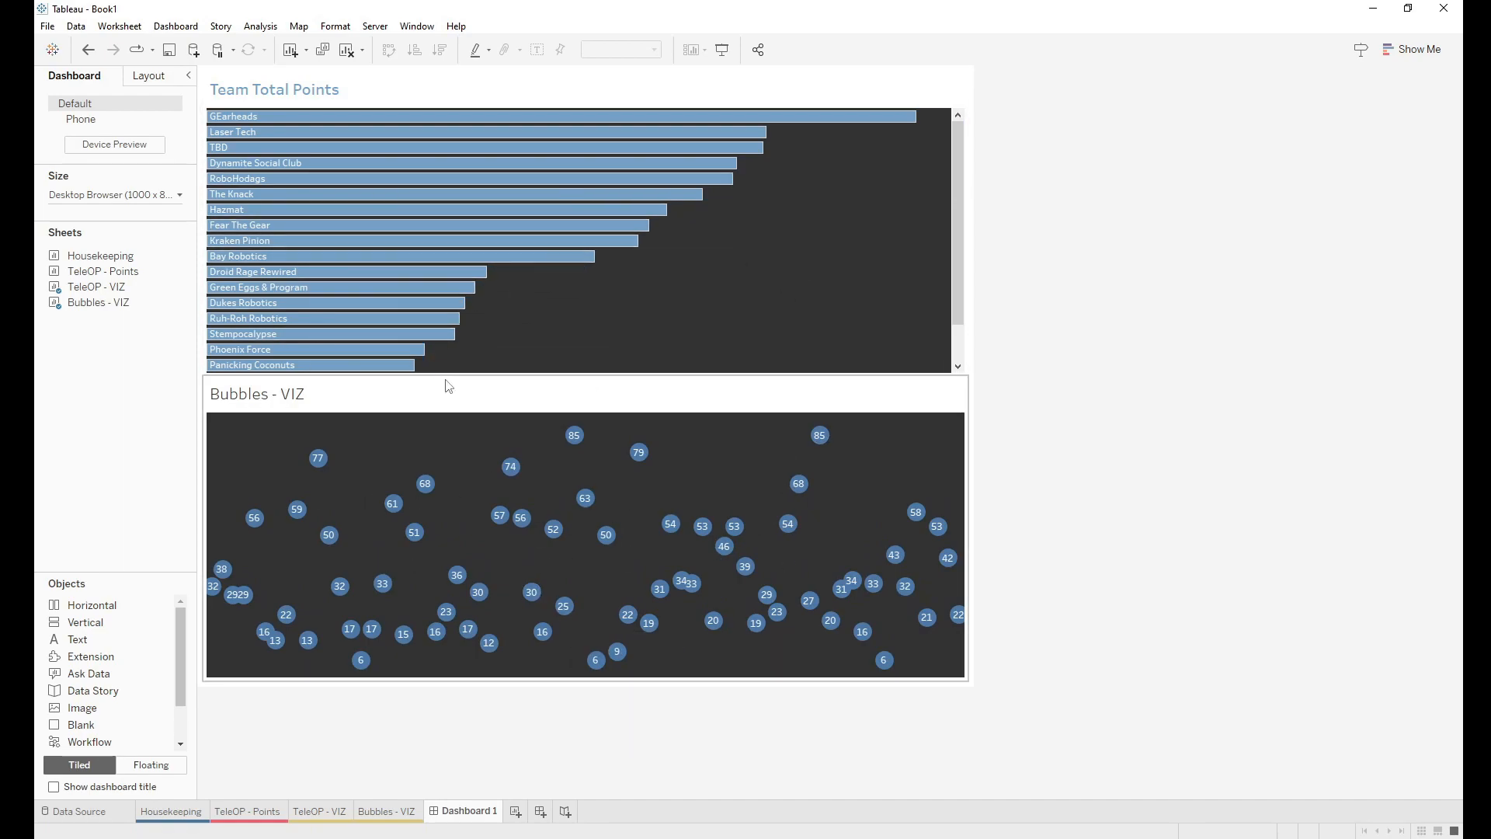
Step: Set the bubbles chart on the dashboard to Fit Entire View
left_click(539, 403)
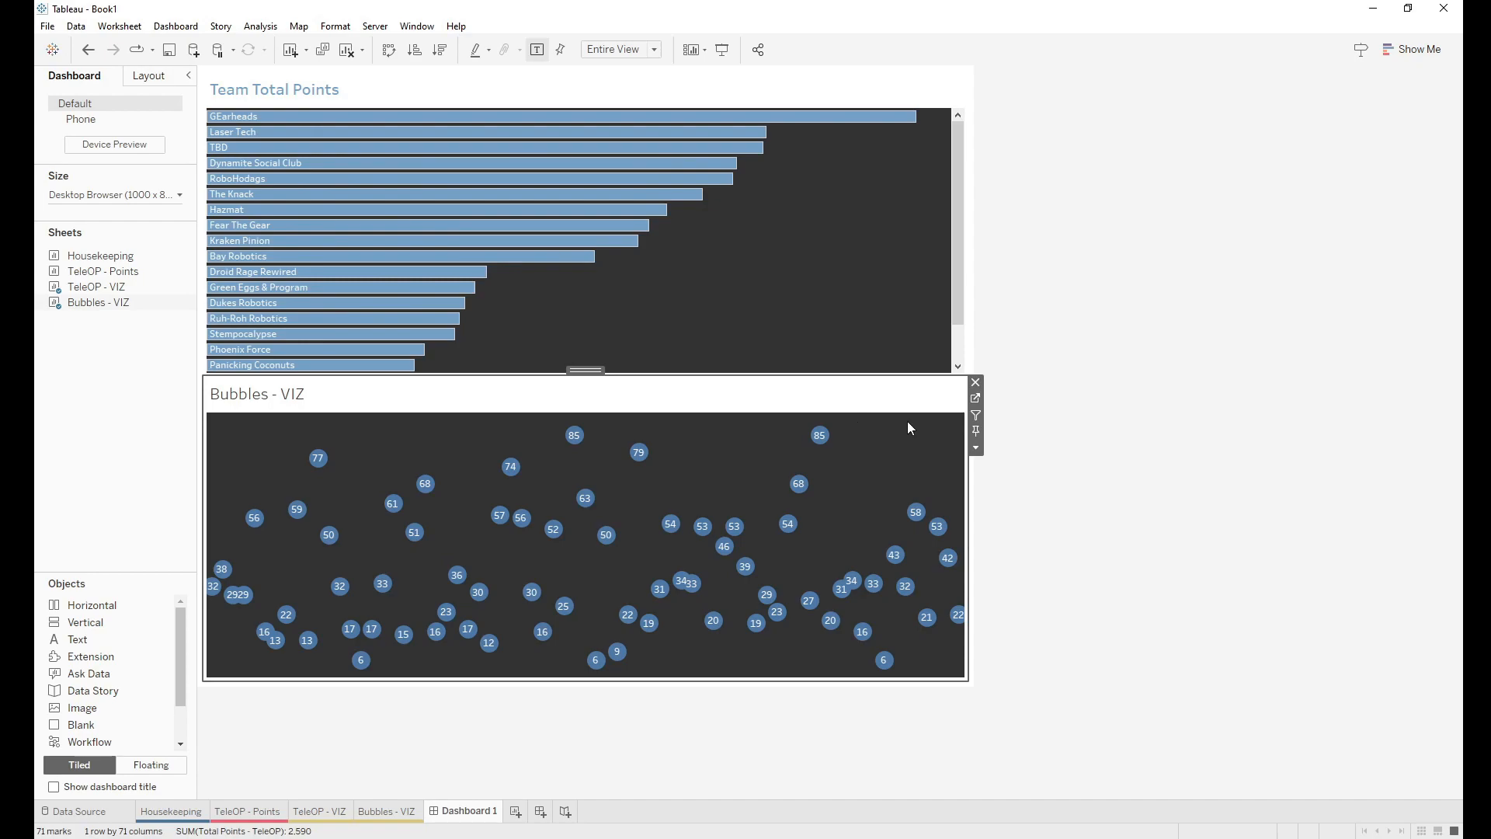
left_click(976, 449)
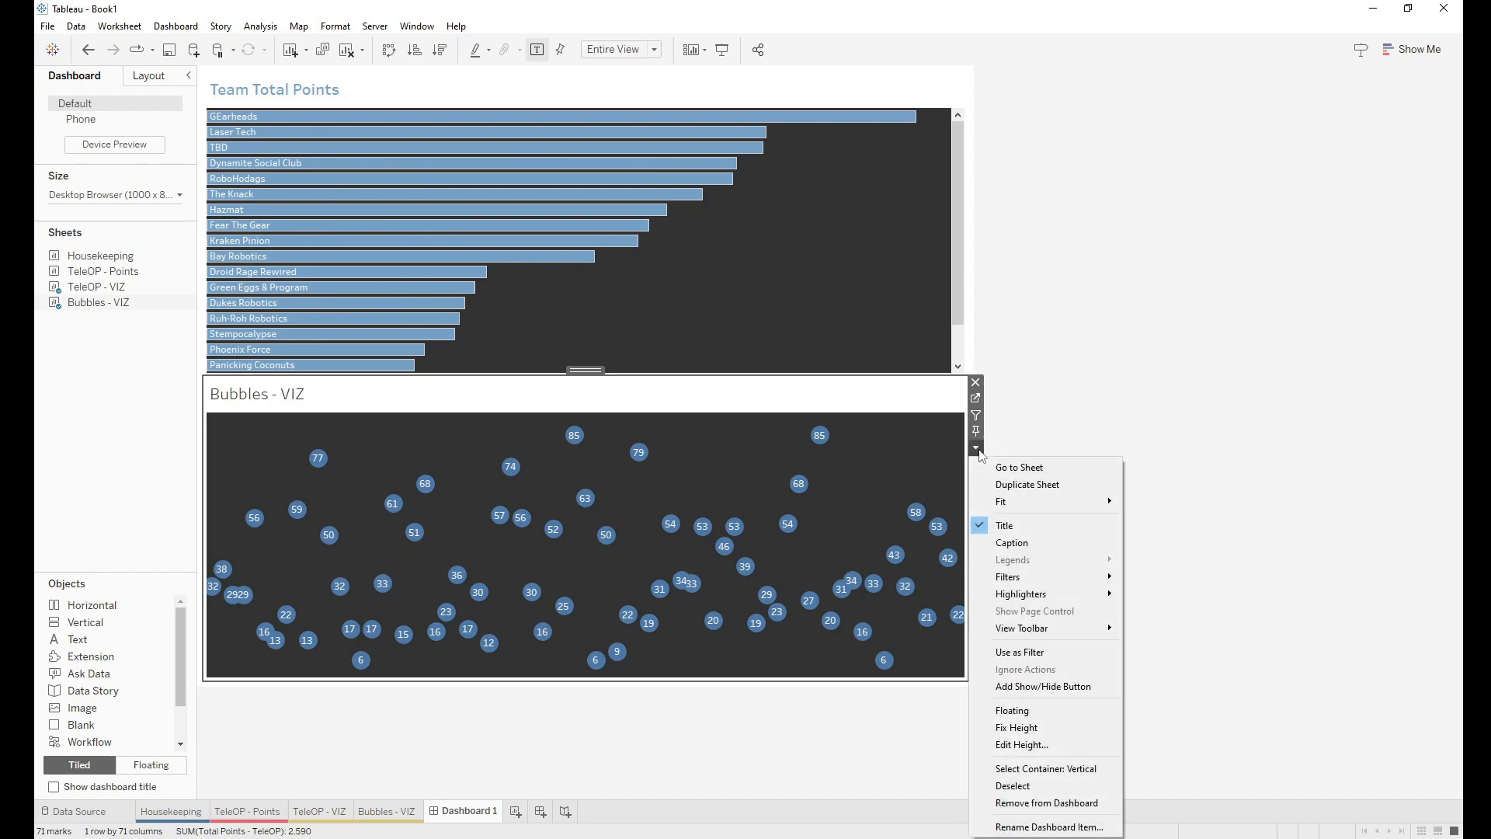
mouse_move(1007, 503)
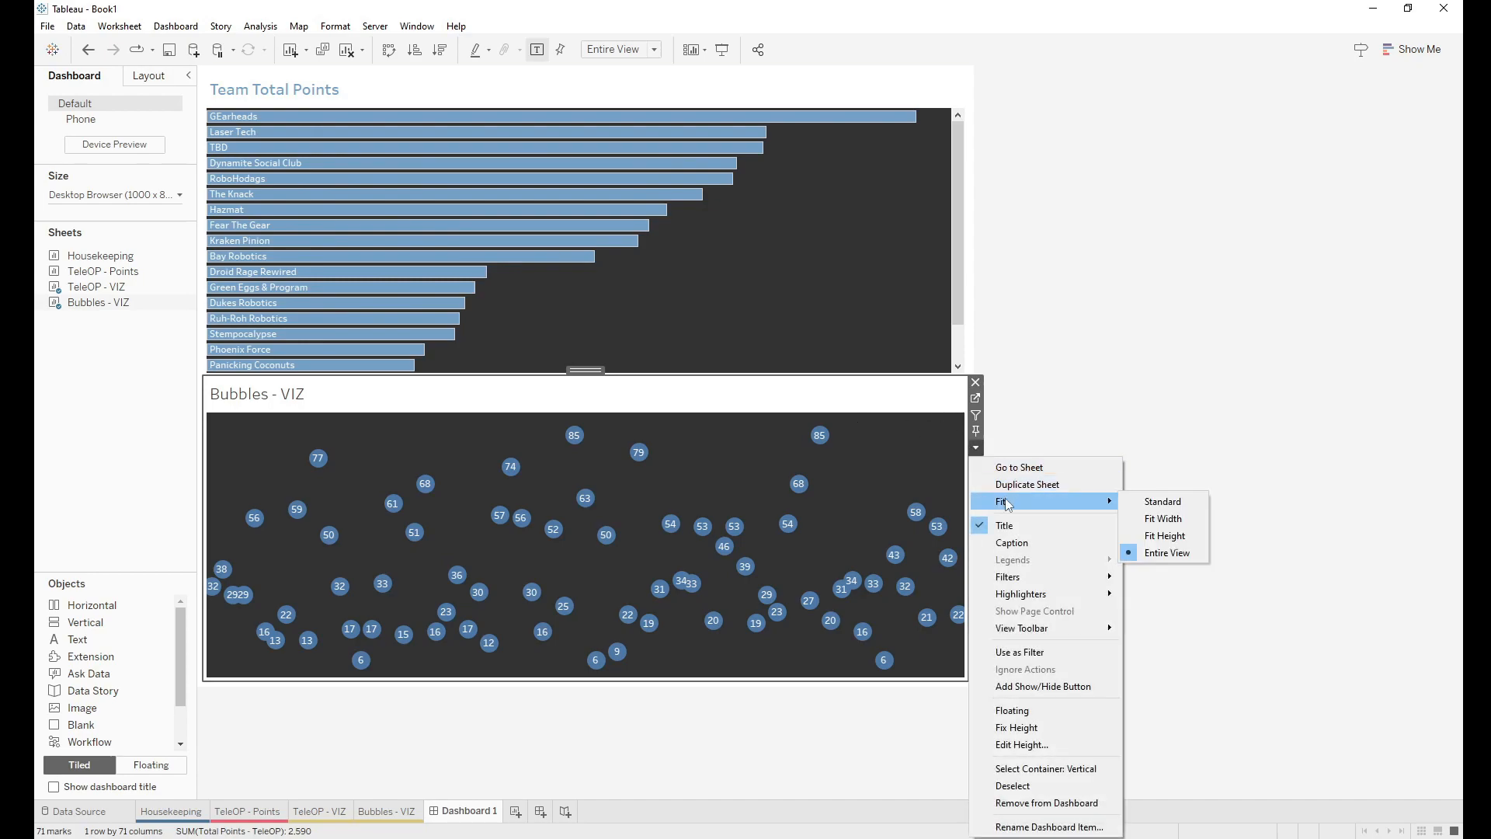
left_click(1165, 553)
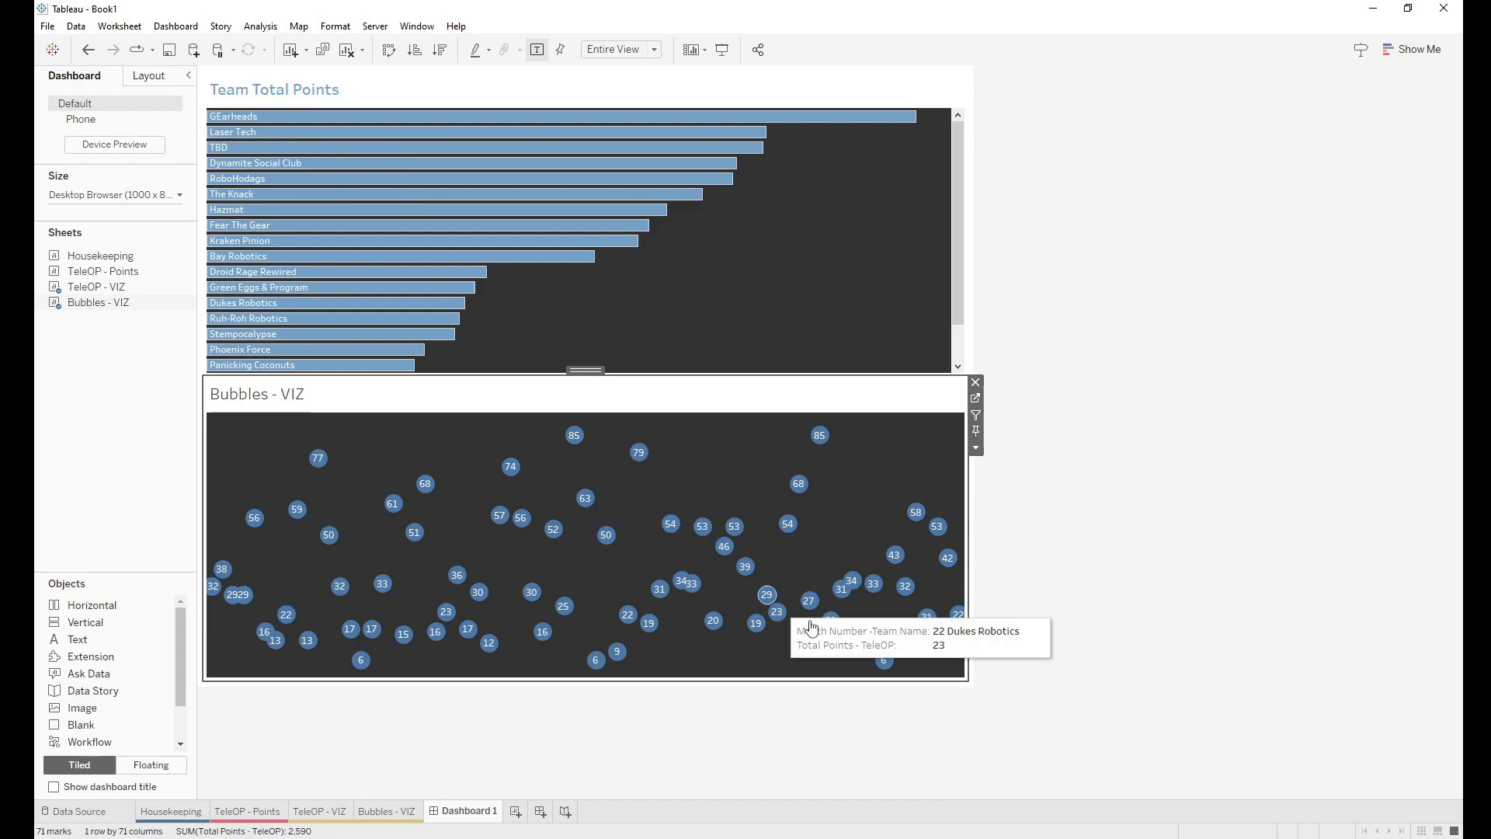
left_click(1035, 582)
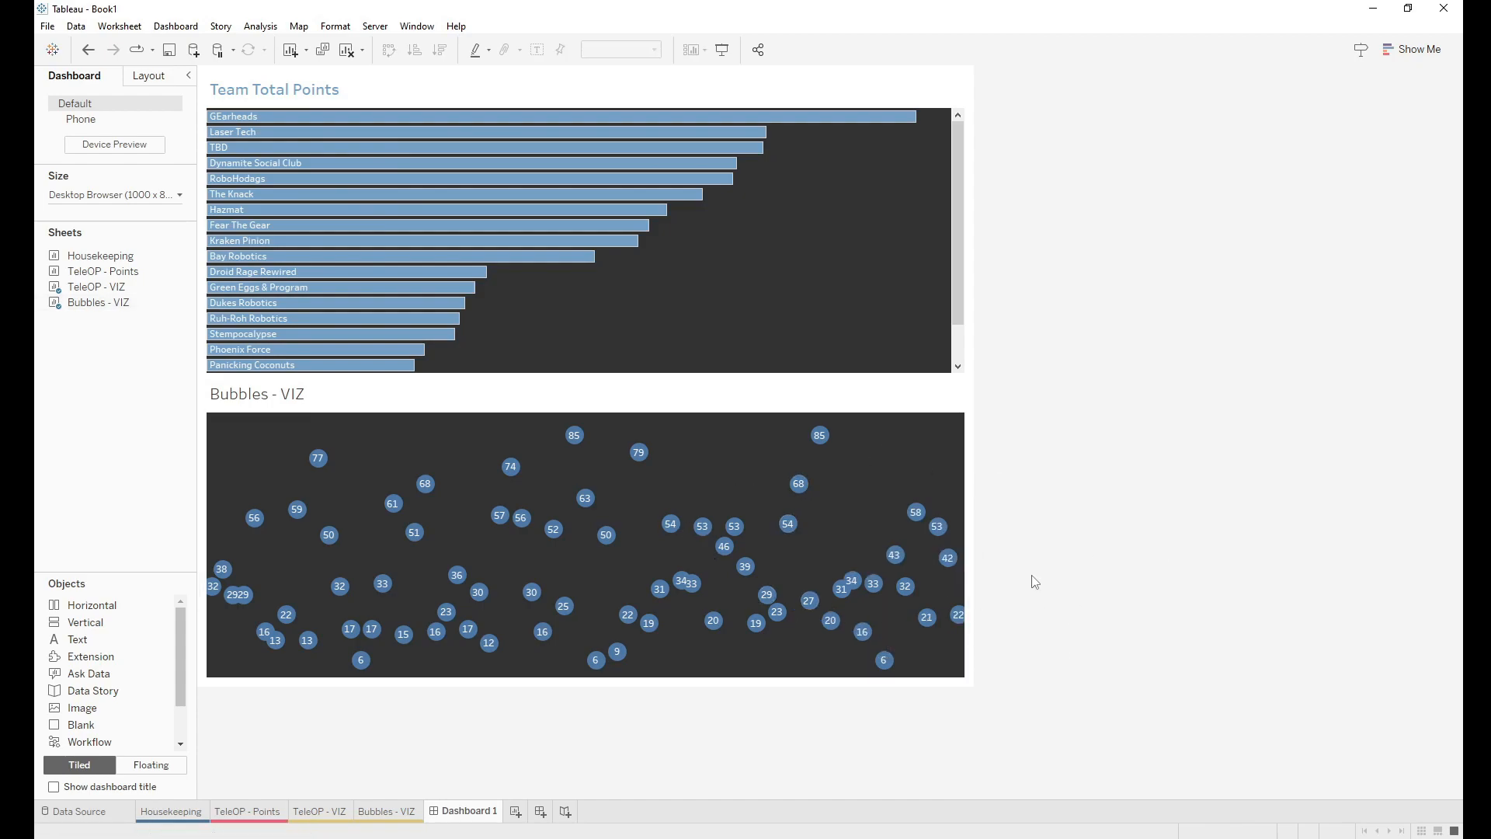
Step: Shade the Dashboard 1 background dark grey via Format > Dashboard
left_click(330, 31)
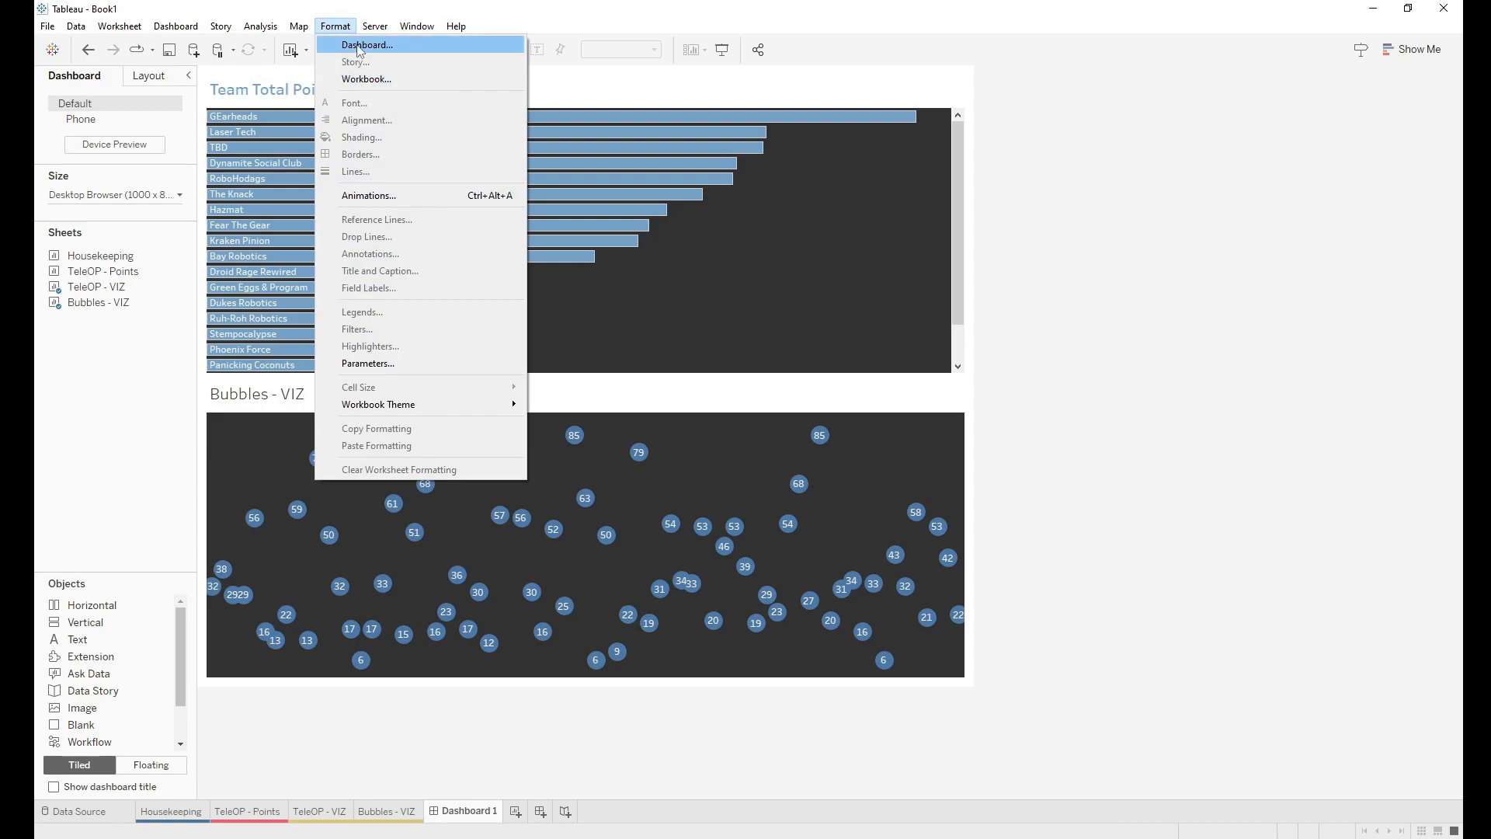
left_click(360, 45)
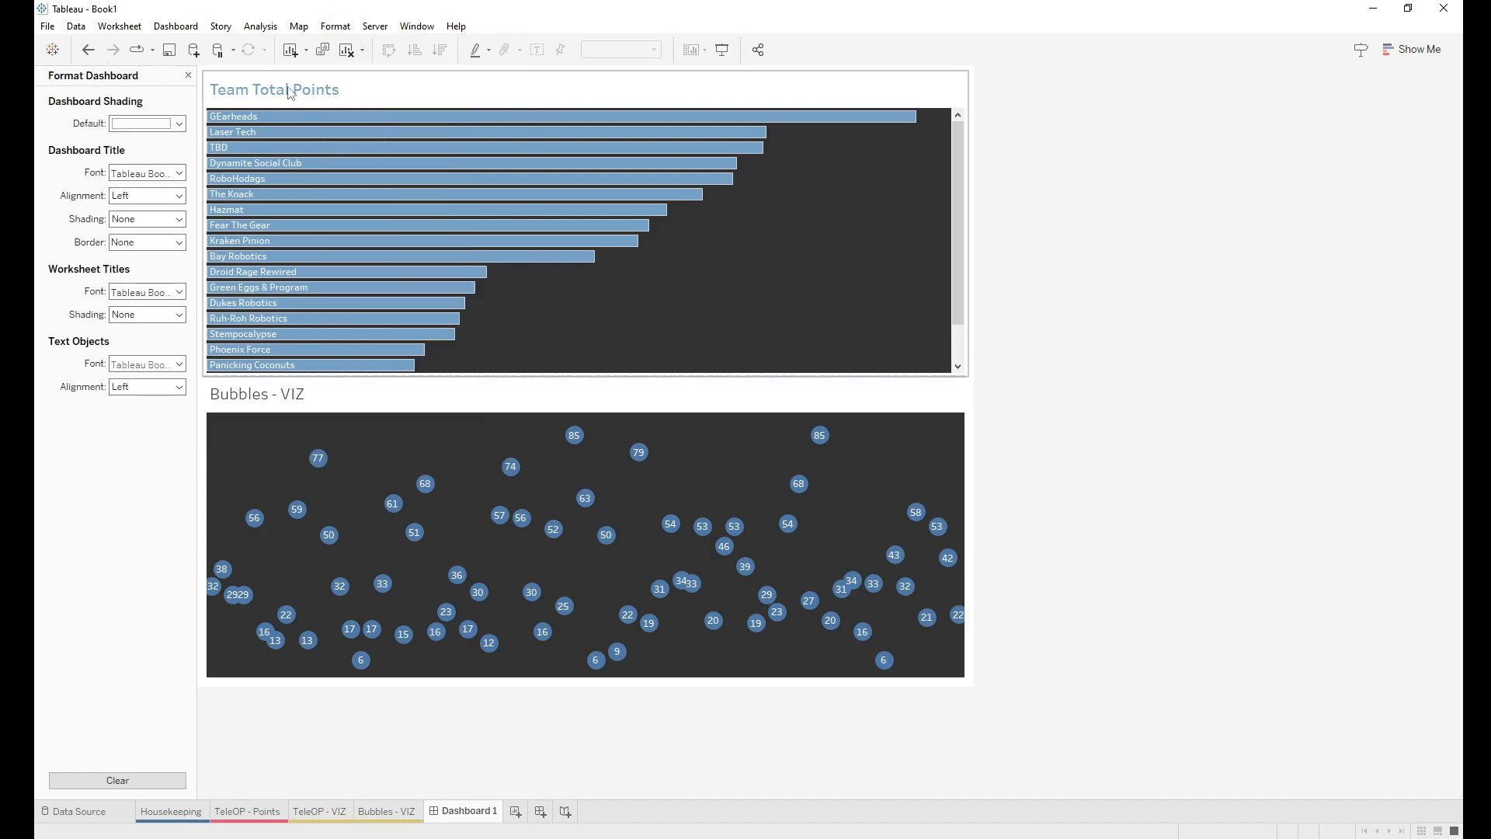
left_click(144, 124)
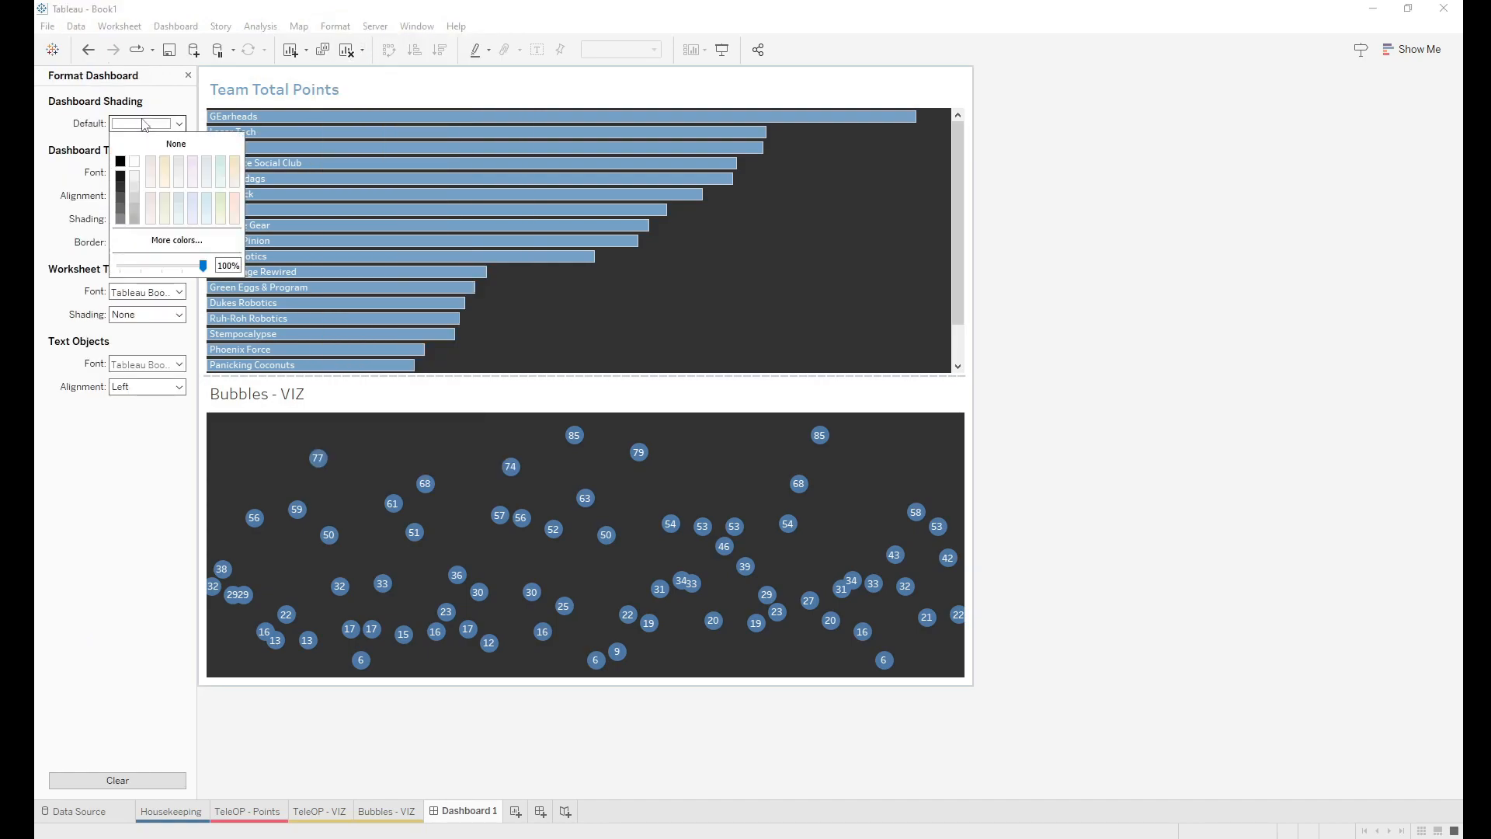
left_click(122, 188)
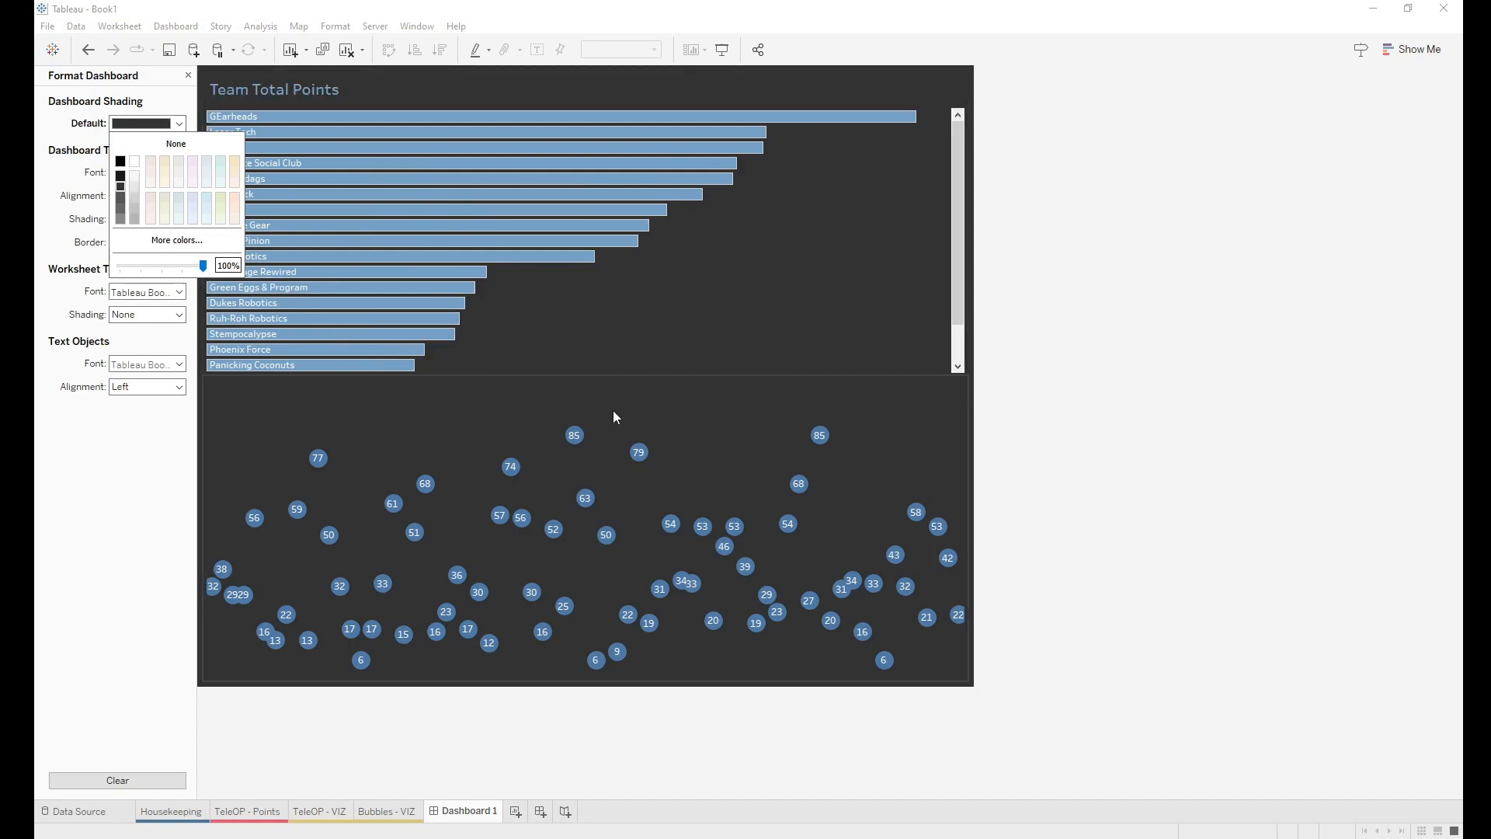
left_click(702, 439)
left_click(1143, 482)
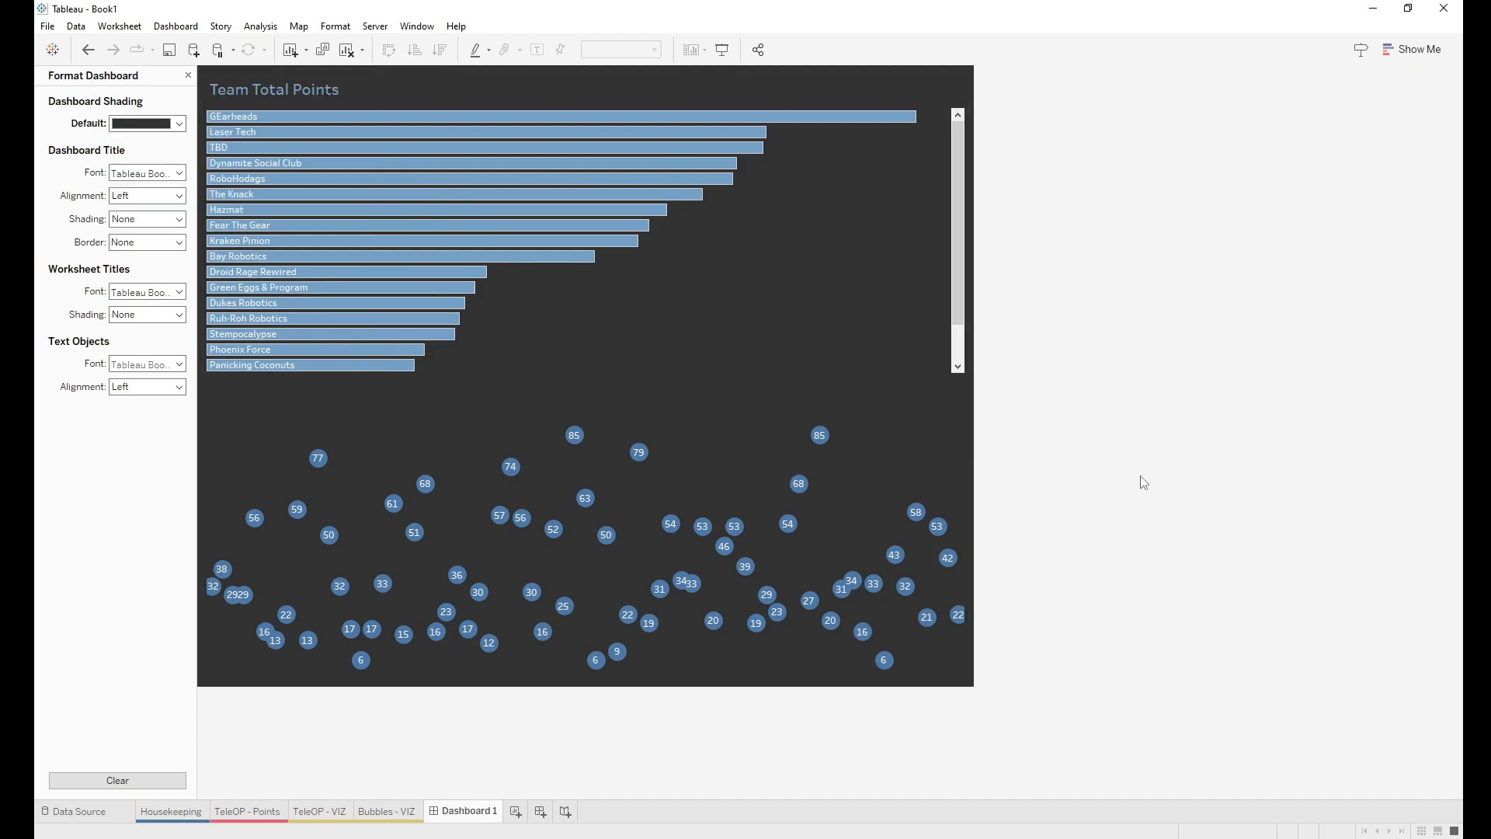
Step: Set the Team Total Points bar chart to Fit Entire View so all 20 team bars show
left_click(956, 240)
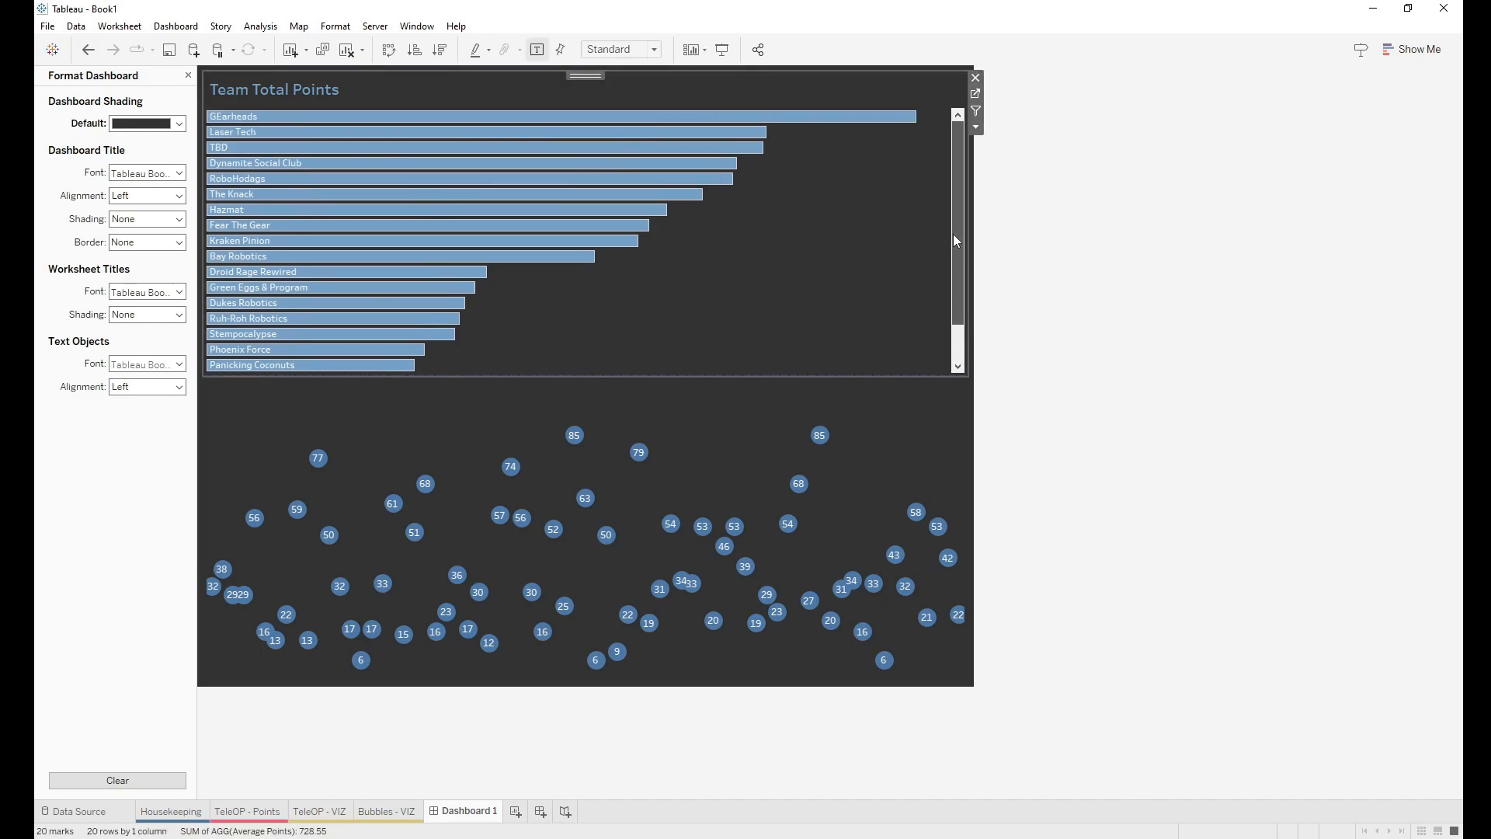
left_click(975, 127)
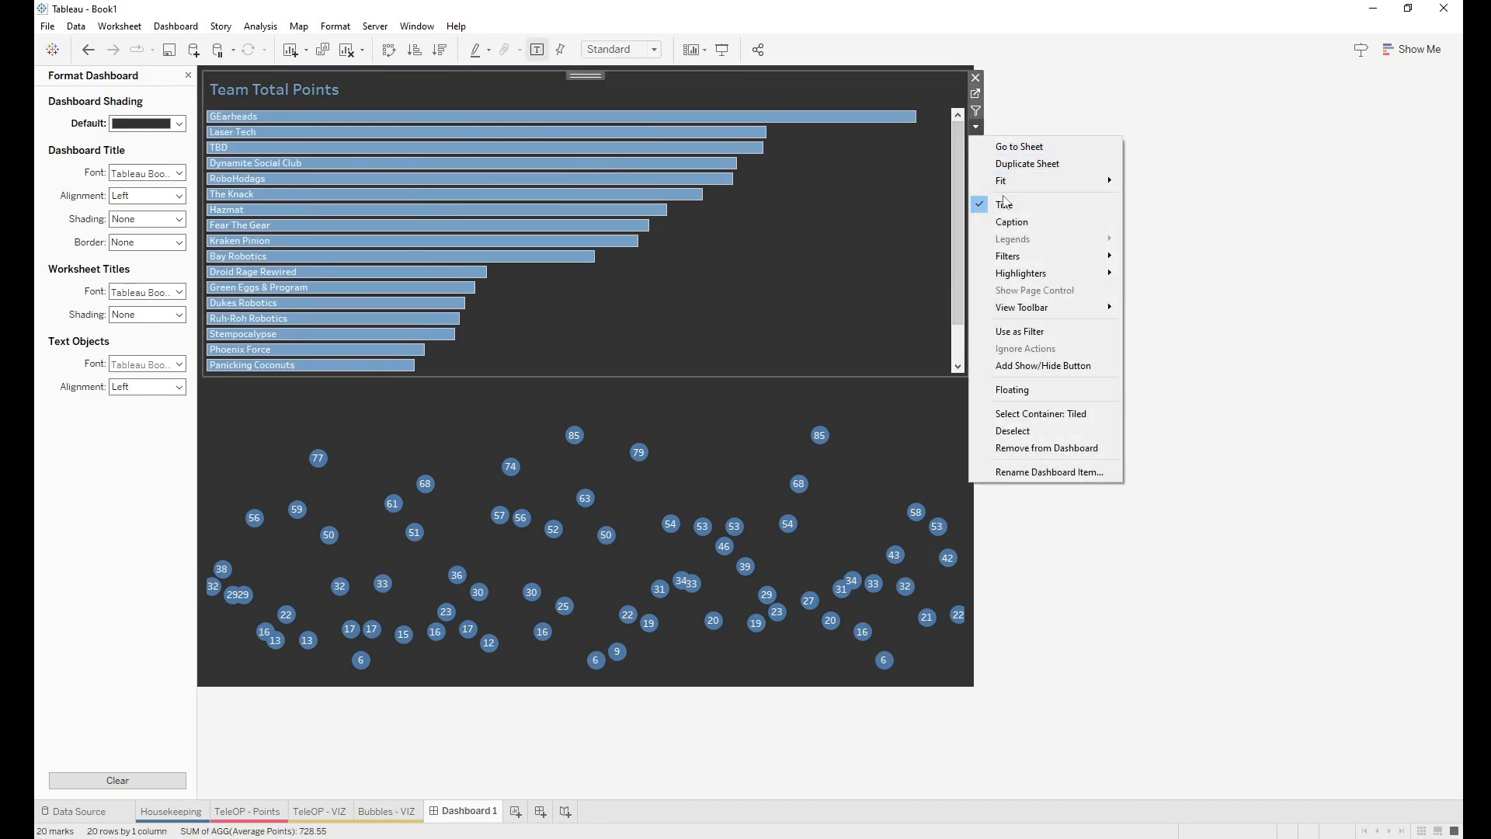
mouse_move(1080, 181)
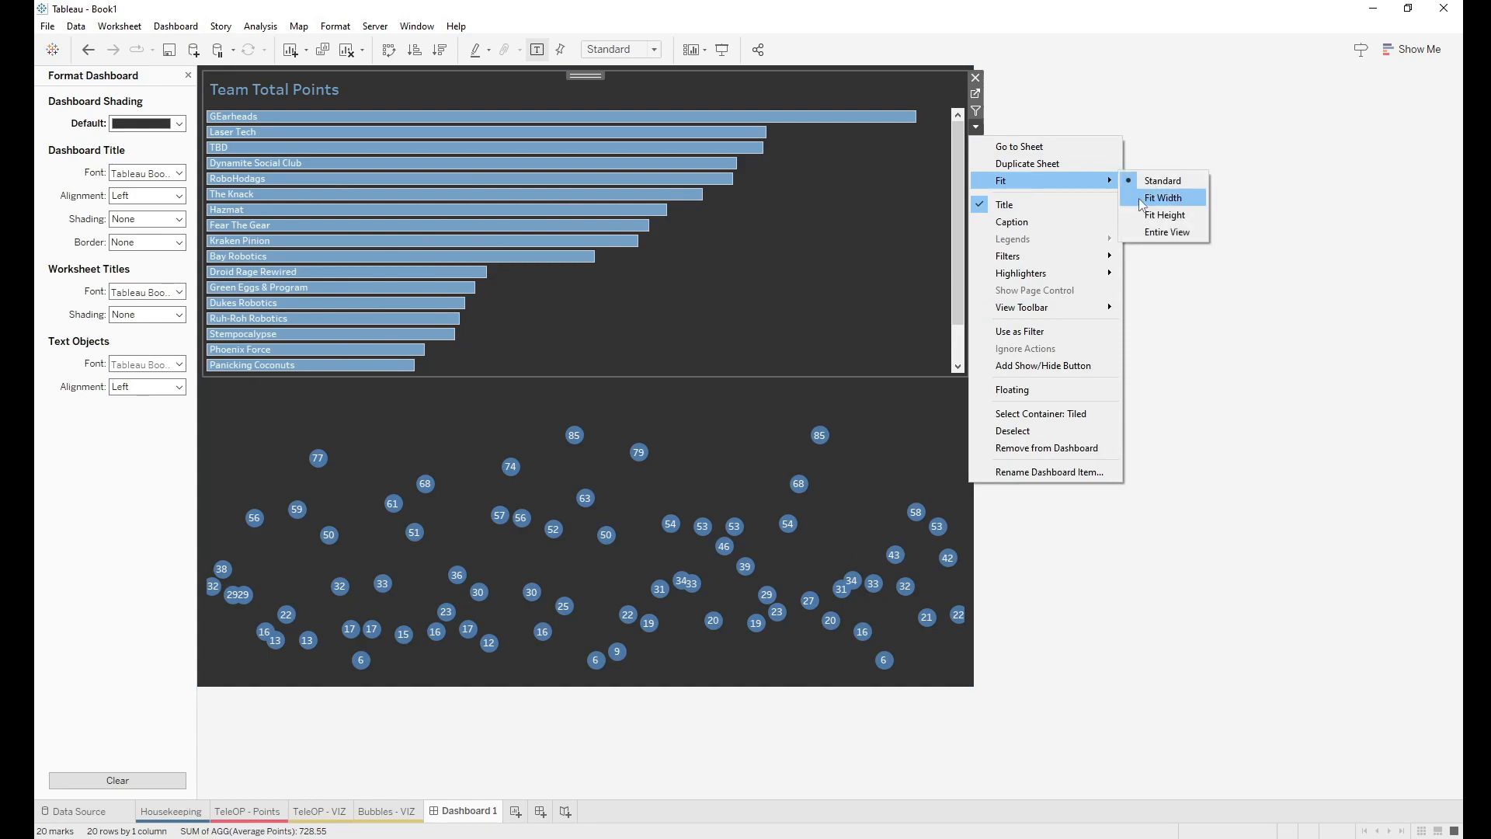
left_click(1167, 232)
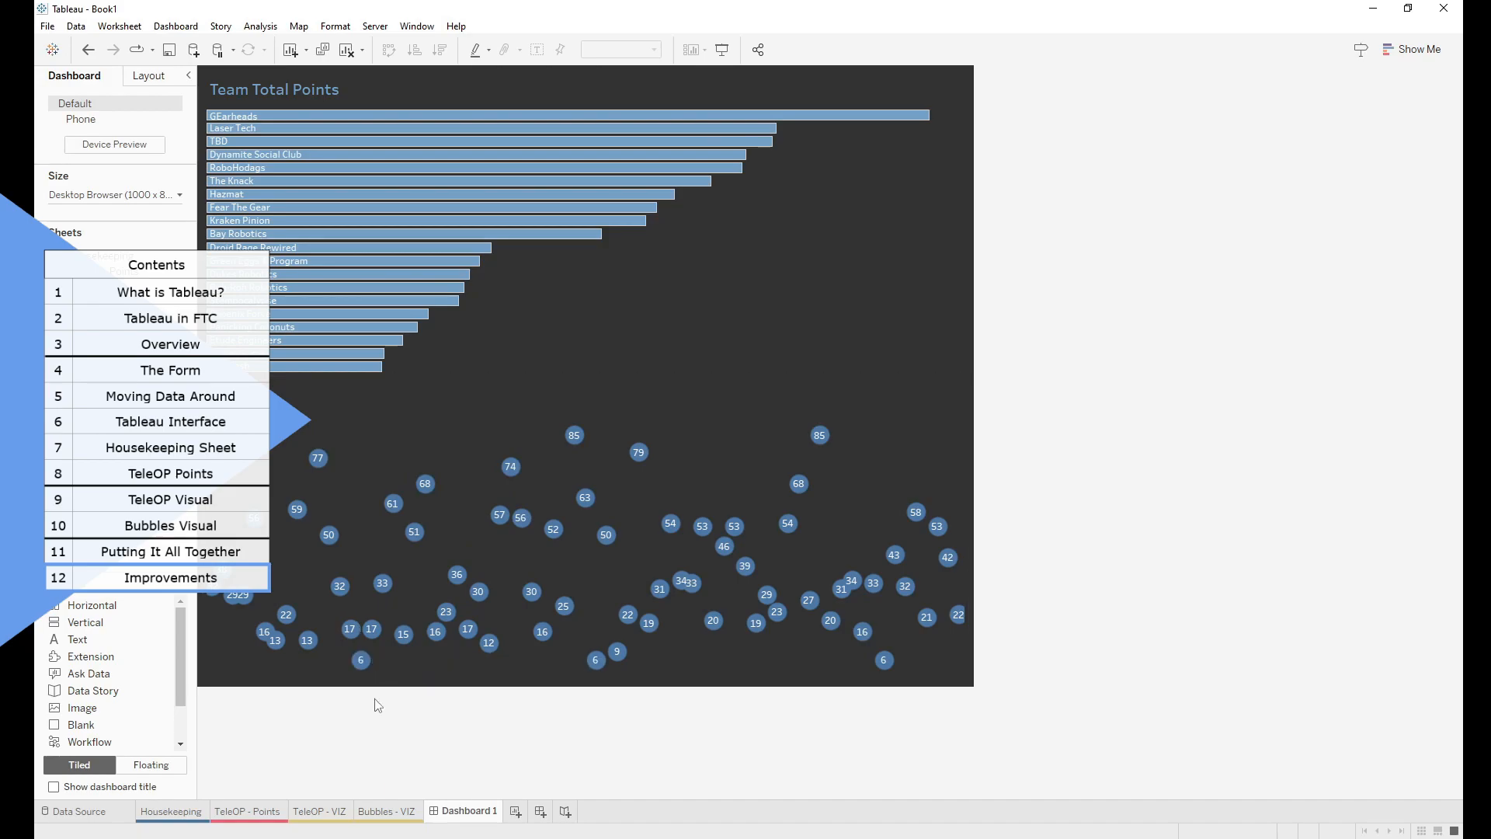
Step: On the TeleOP - VIZ sheet, create a new calculated field from Scouter (Name)
left_click(336, 814)
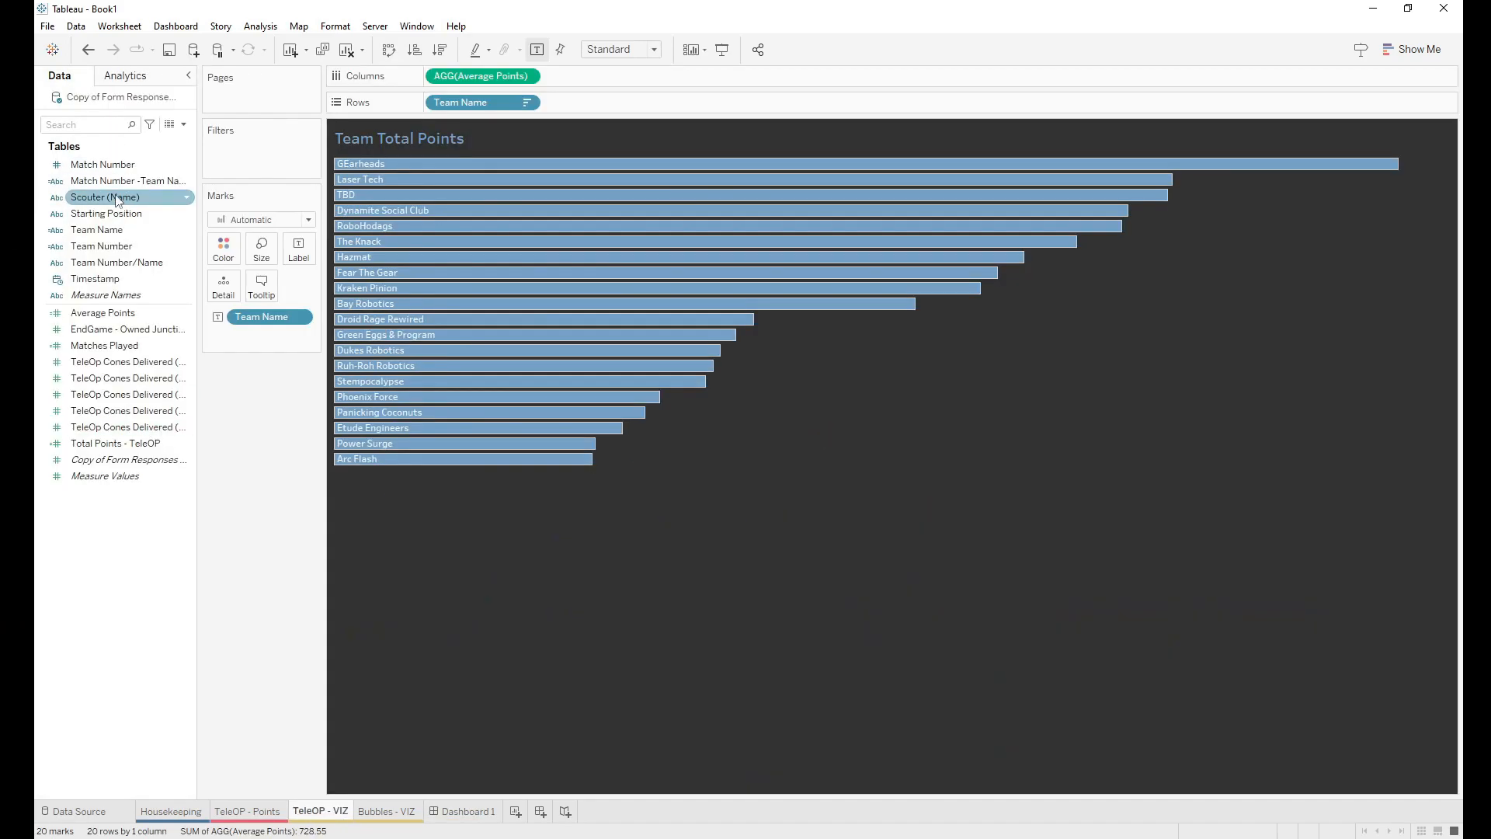
right_click(118, 200)
mouse_move(195, 327)
left_click(296, 335)
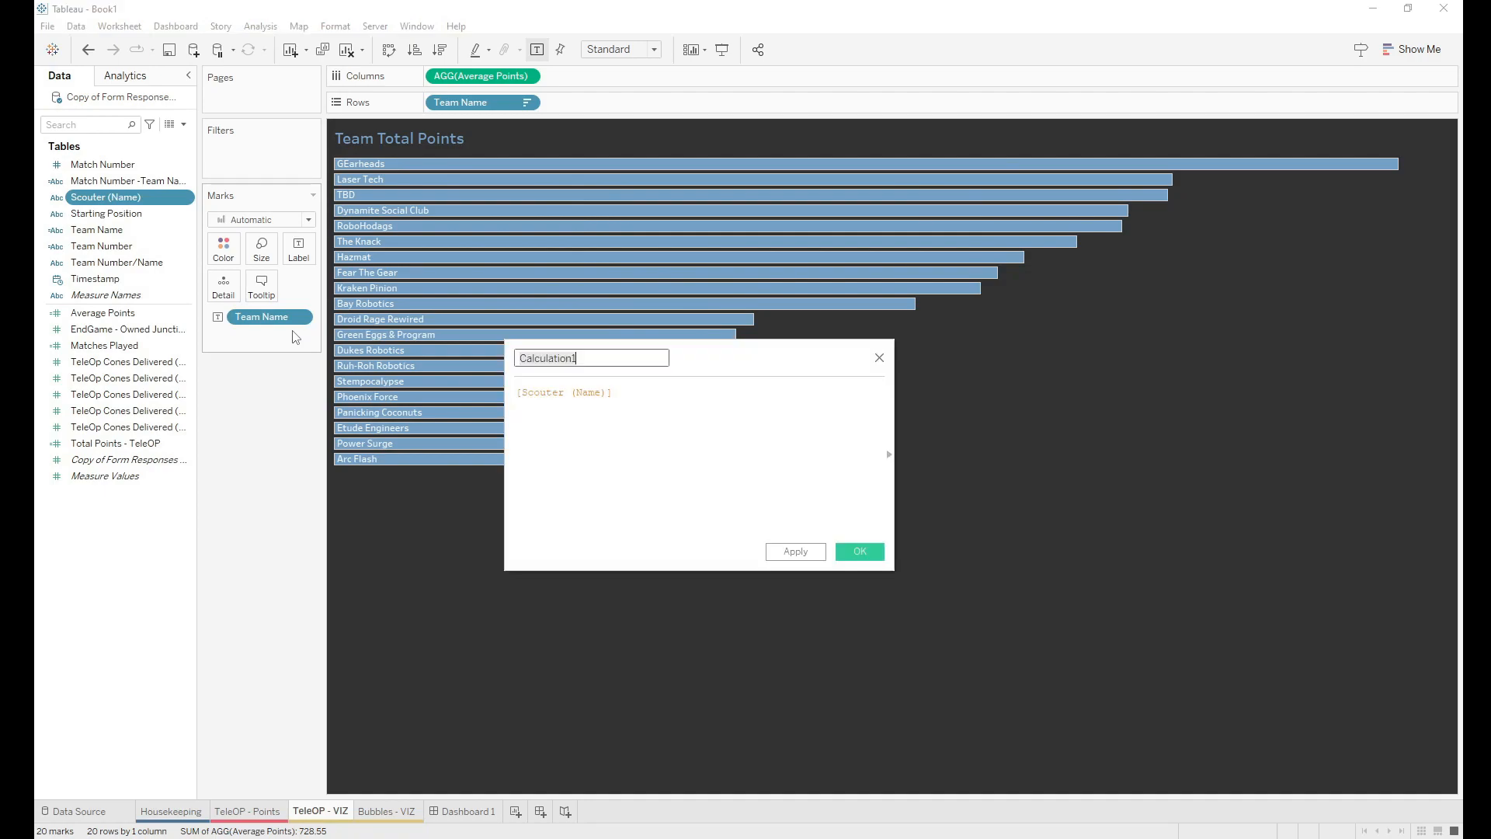
Step: Name the field Captains, clear its default formula, and begin it with 'Case team'
key("BackSpace")
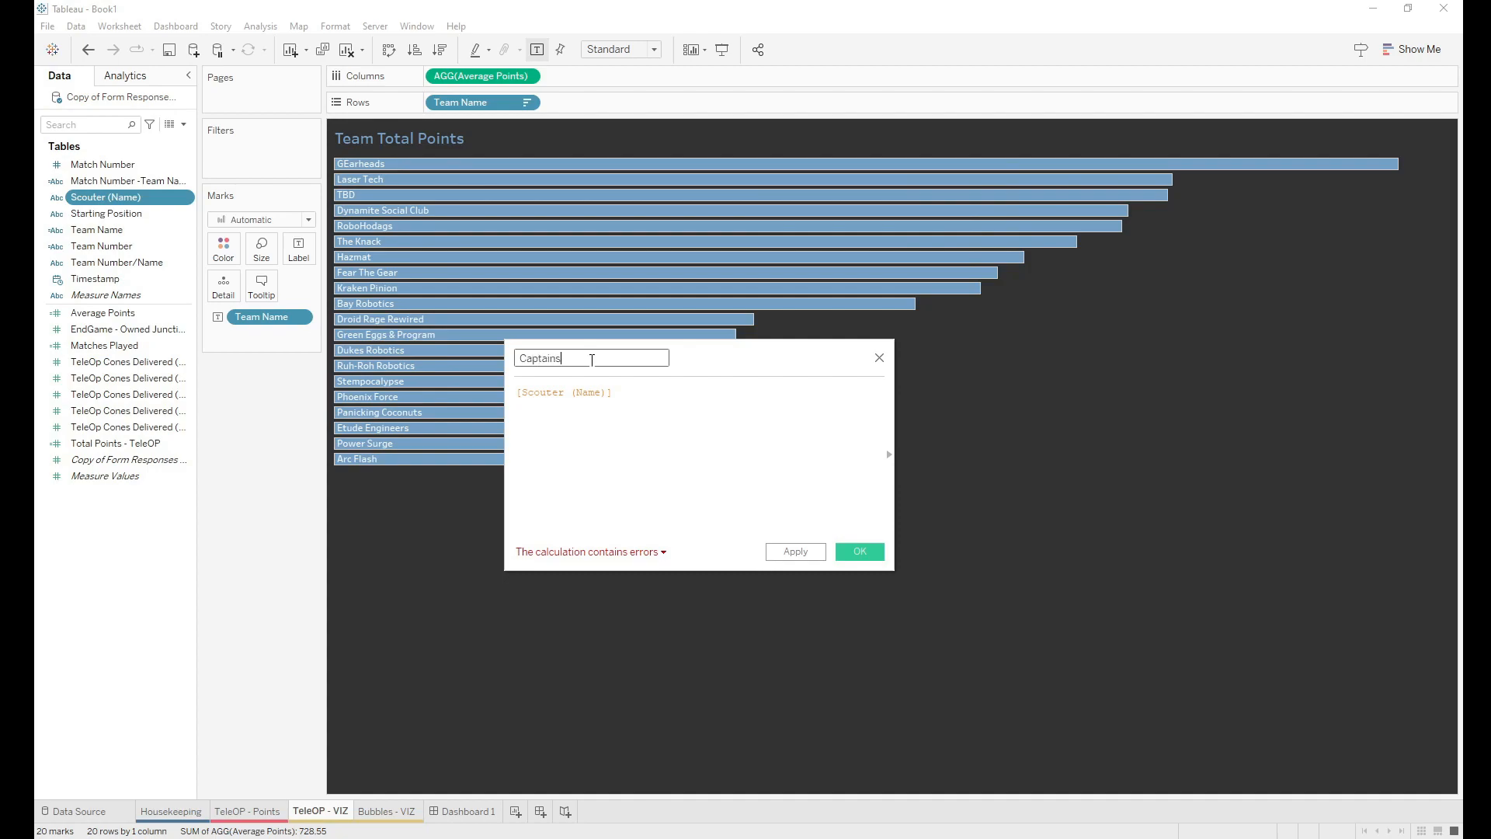
left_click_drag(610, 391, 514, 392)
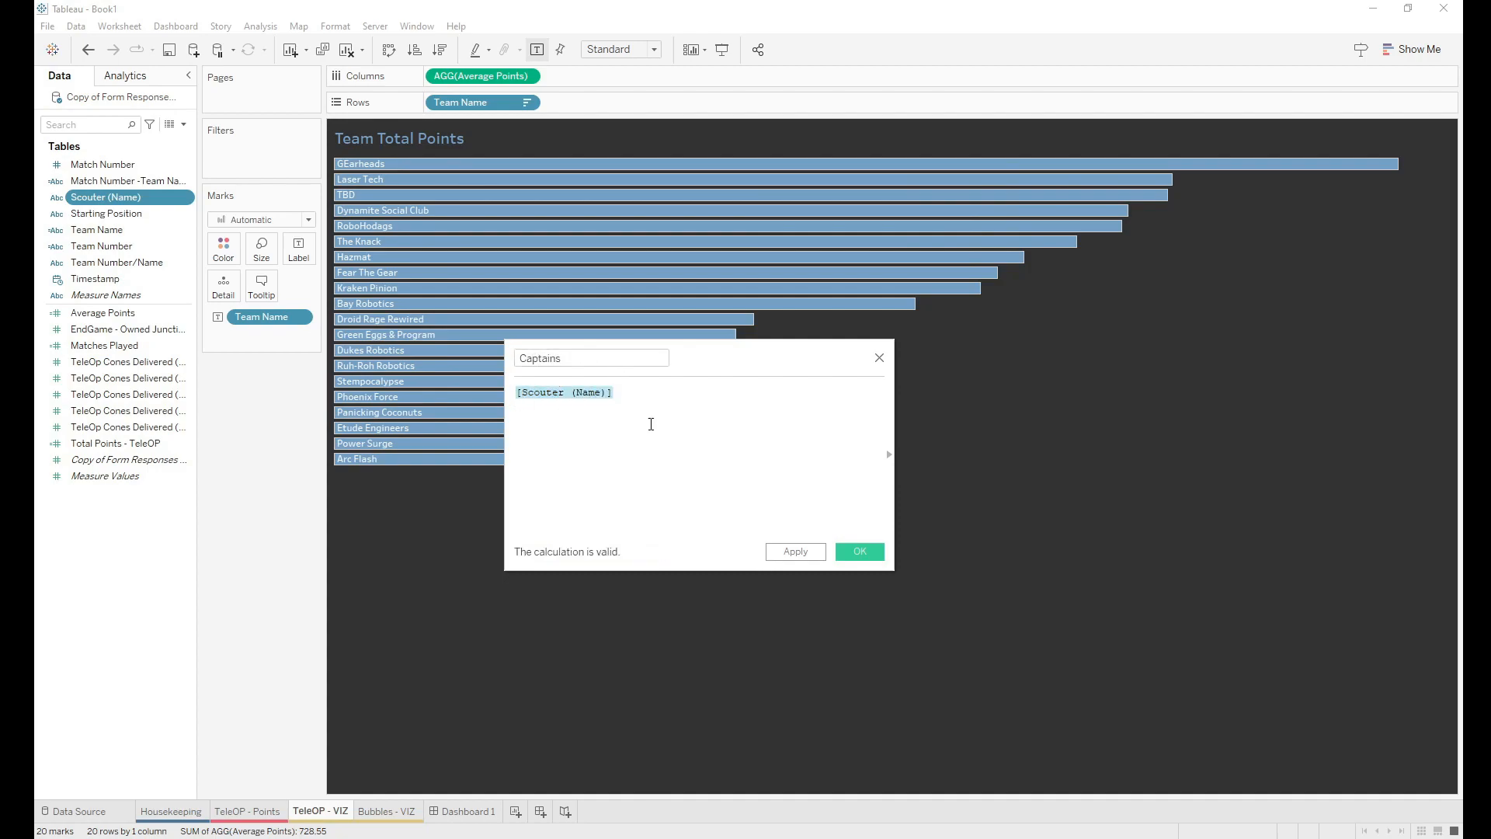
key("BackSpace")
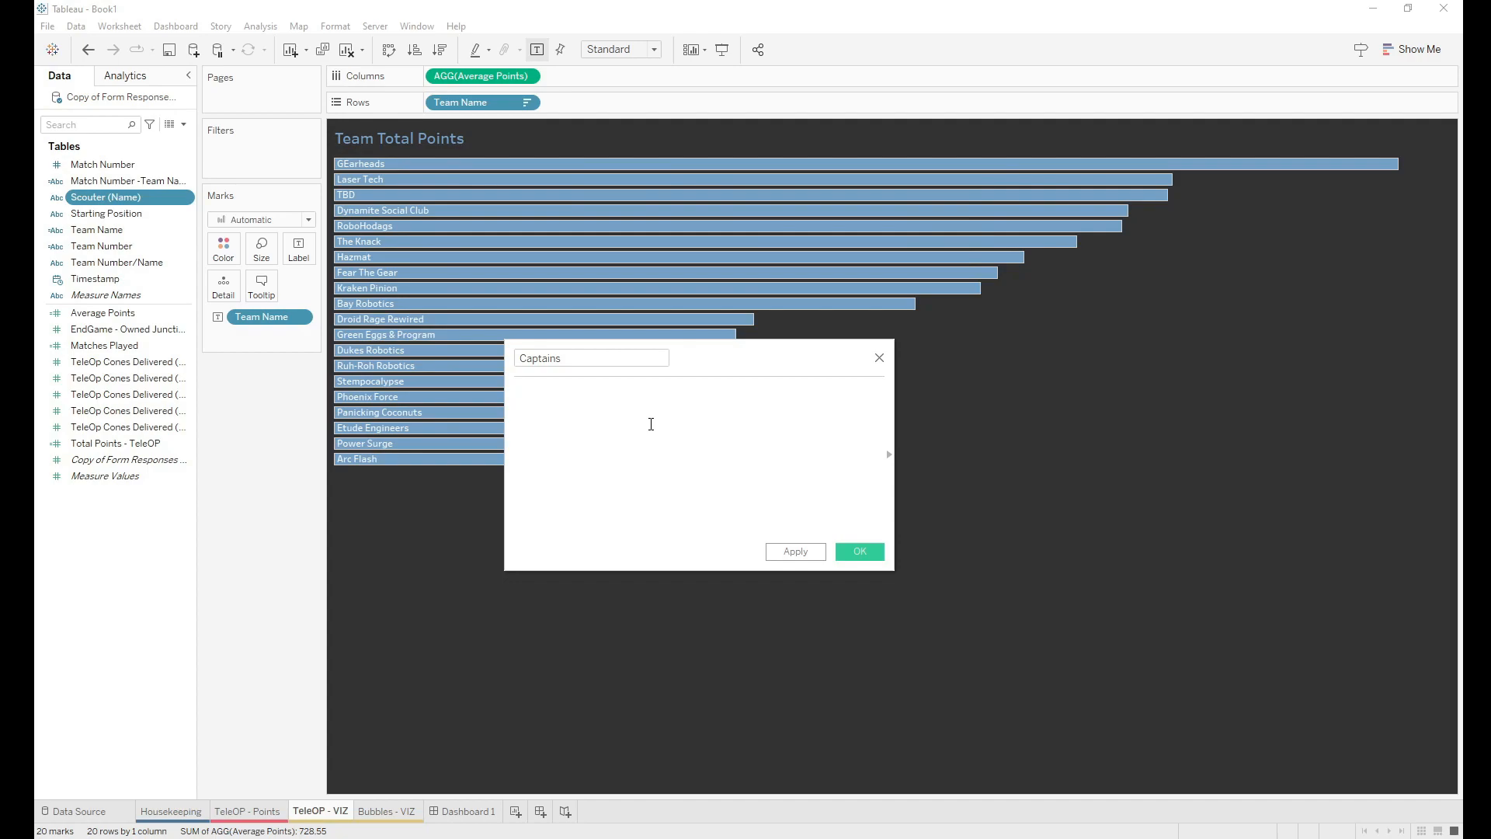
type("Case team")
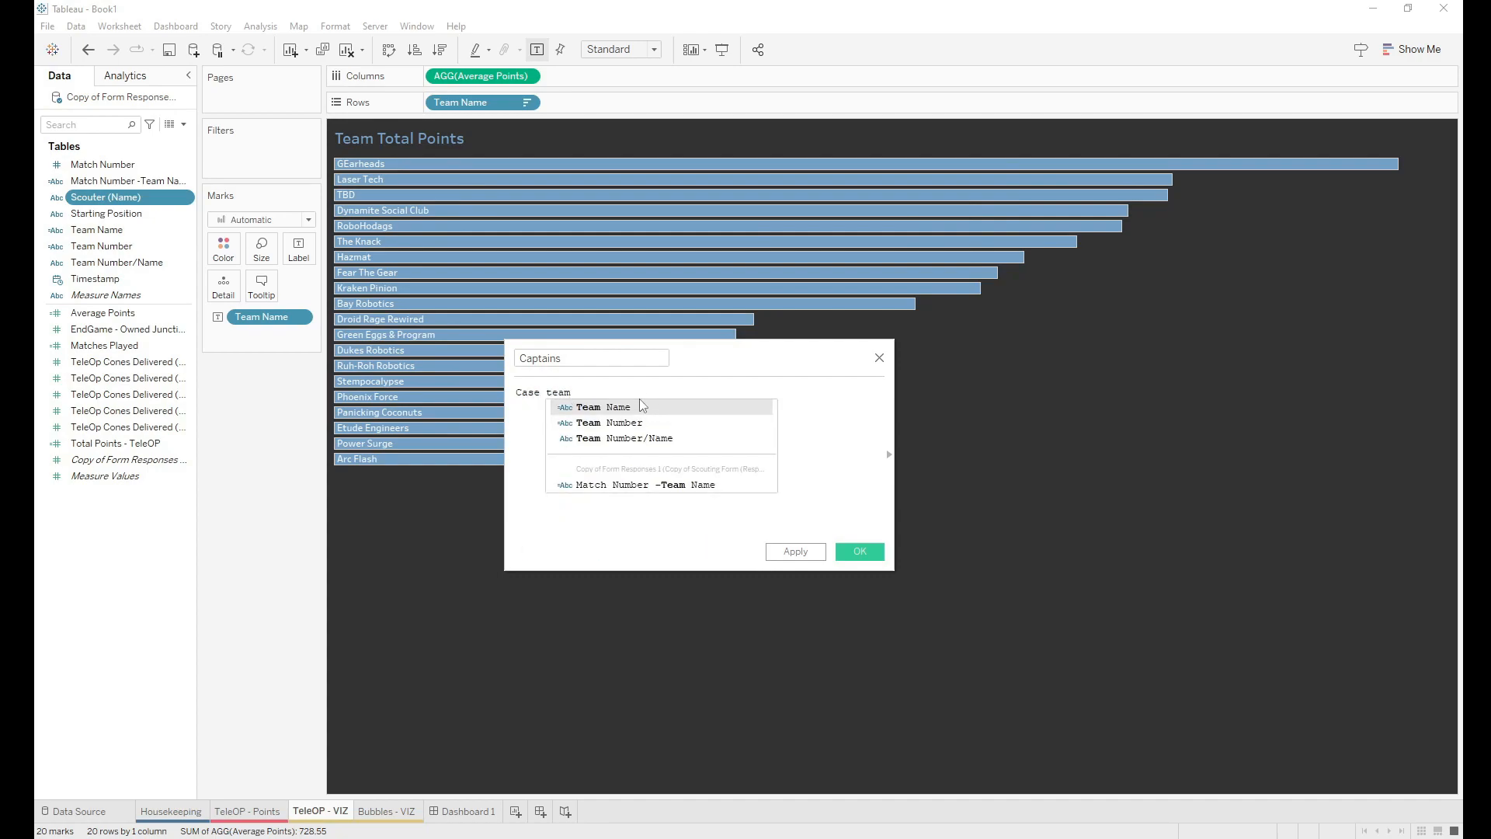
Step: Case on [Team Name] and map Gearheads to "Captain 1"
left_click(627, 409)
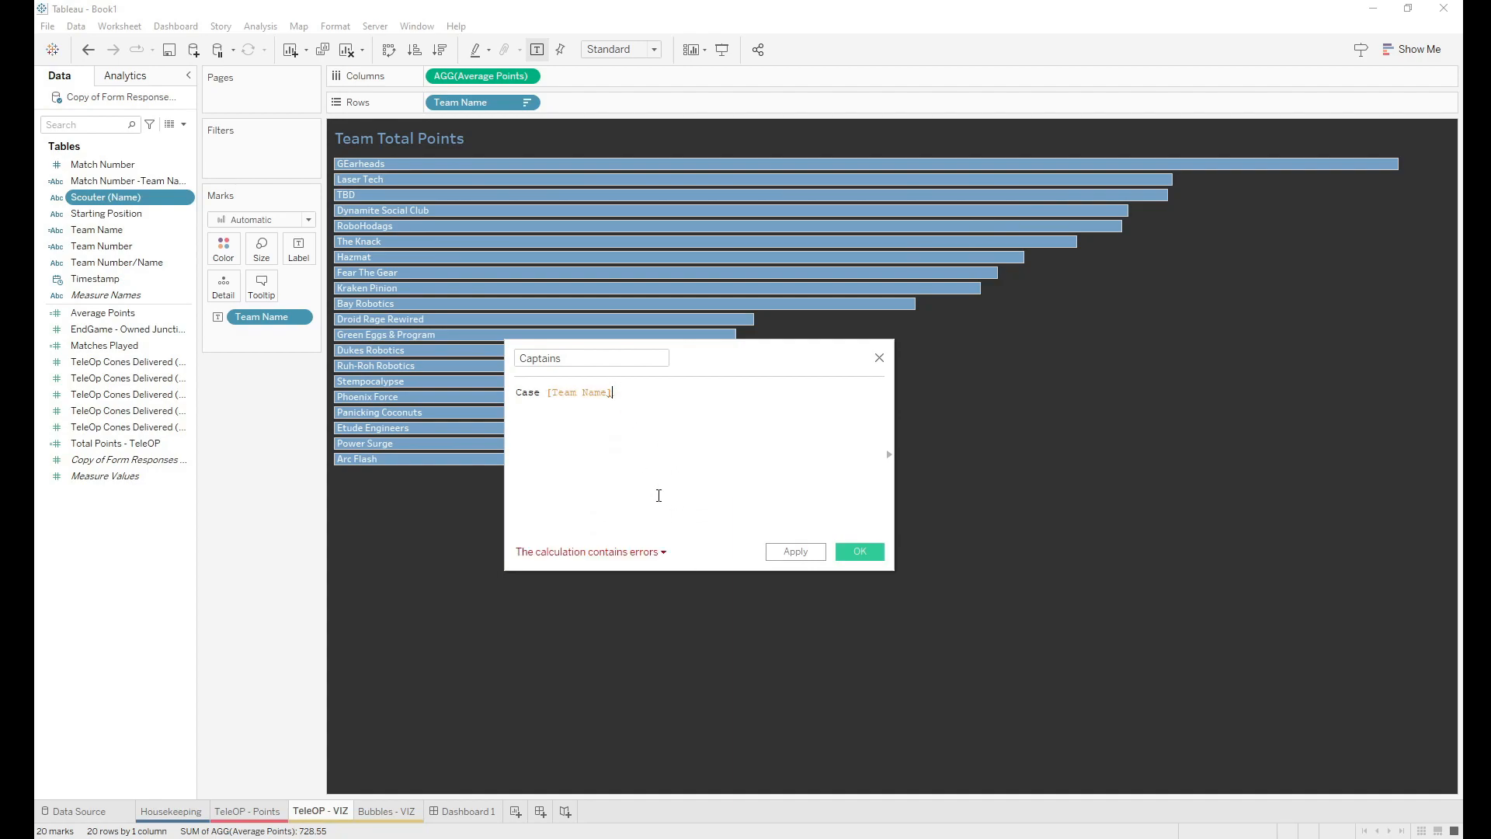
key("Return")
type("When")
type("Gear")
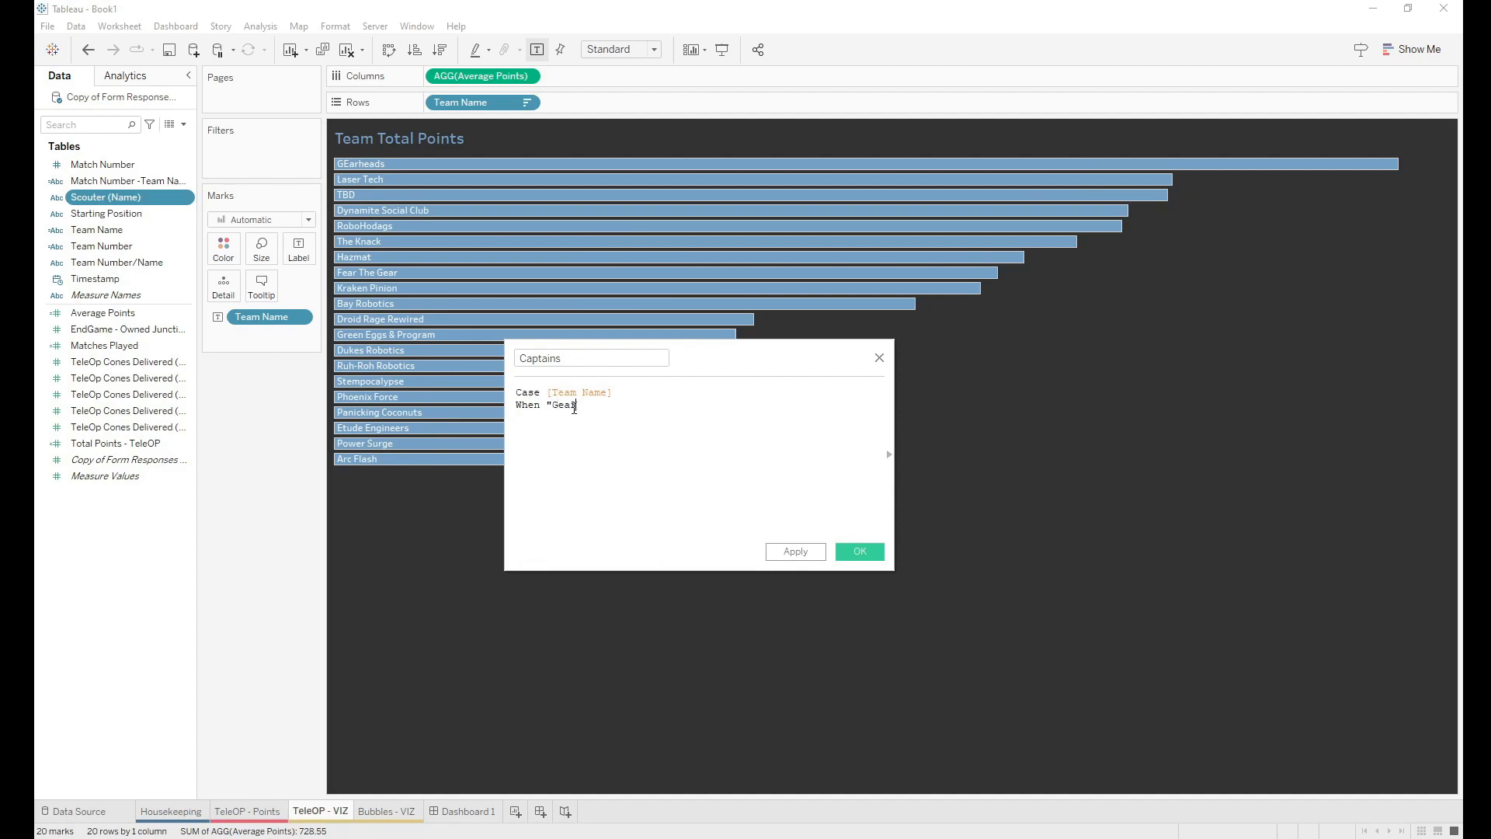
type("heads\" then \"Captain 1\"")
key("Return")
Step: Map Laser Tech to "Captain 2" and begin a TBD line mapping to "captain 3"
type("When \"Laster")
key("BackSpace")
key("BackSpace")
key("BackSpace")
type("er Tech: then")
key("BackSpace")
key("BackSpace")
key("BackSpace")
key("BackSpace")
key("BackSpace")
key("BackSpace")
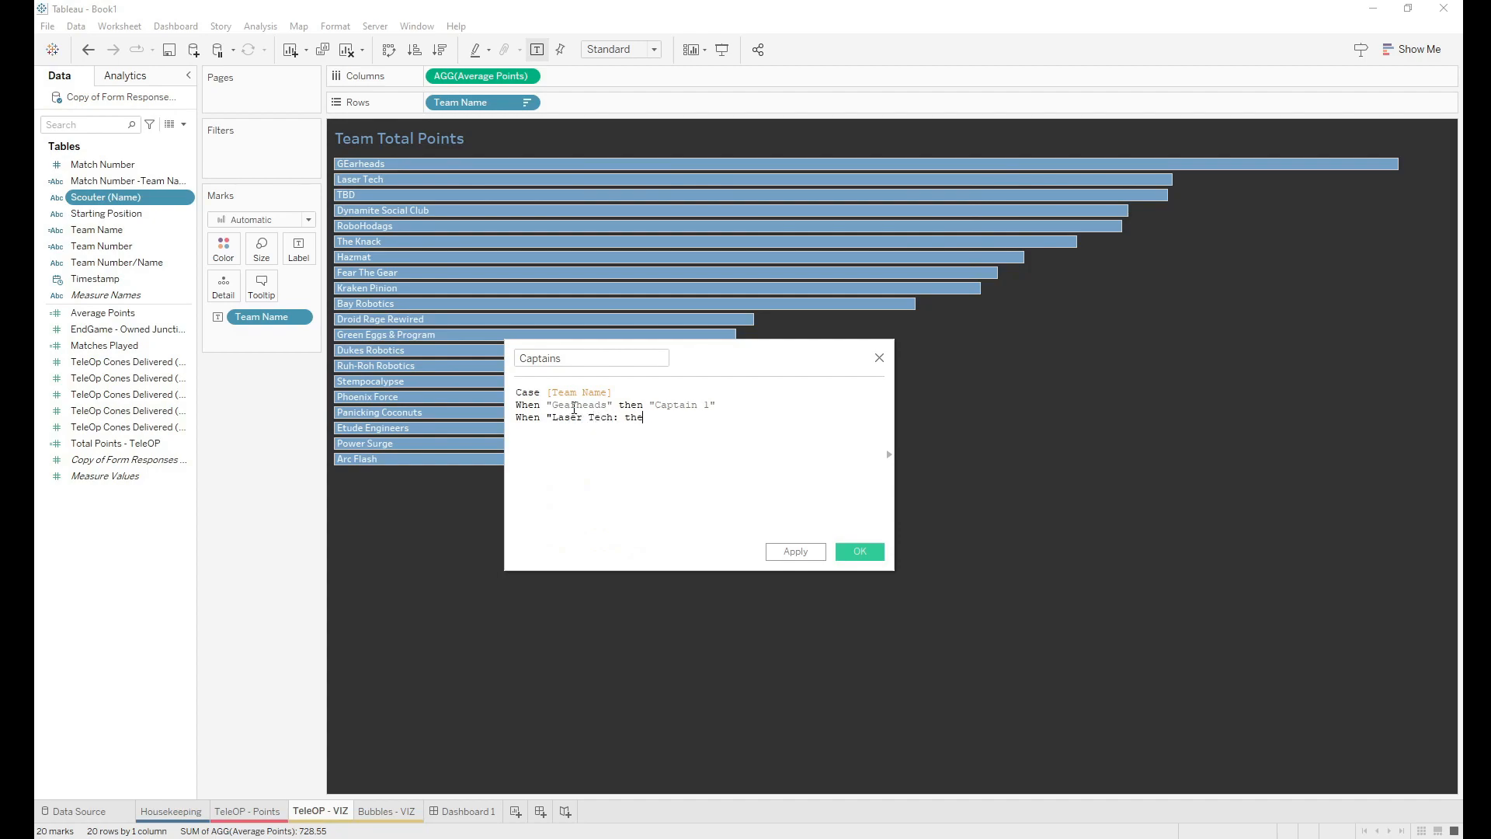
type("\" then ")
type("Captain 2")
type("\"")
type("When ")
type("\"TBD: ")
type("\" then")
key("BackSpace")
key("BackSpace")
key("BackSpace")
type("hen \"ca")
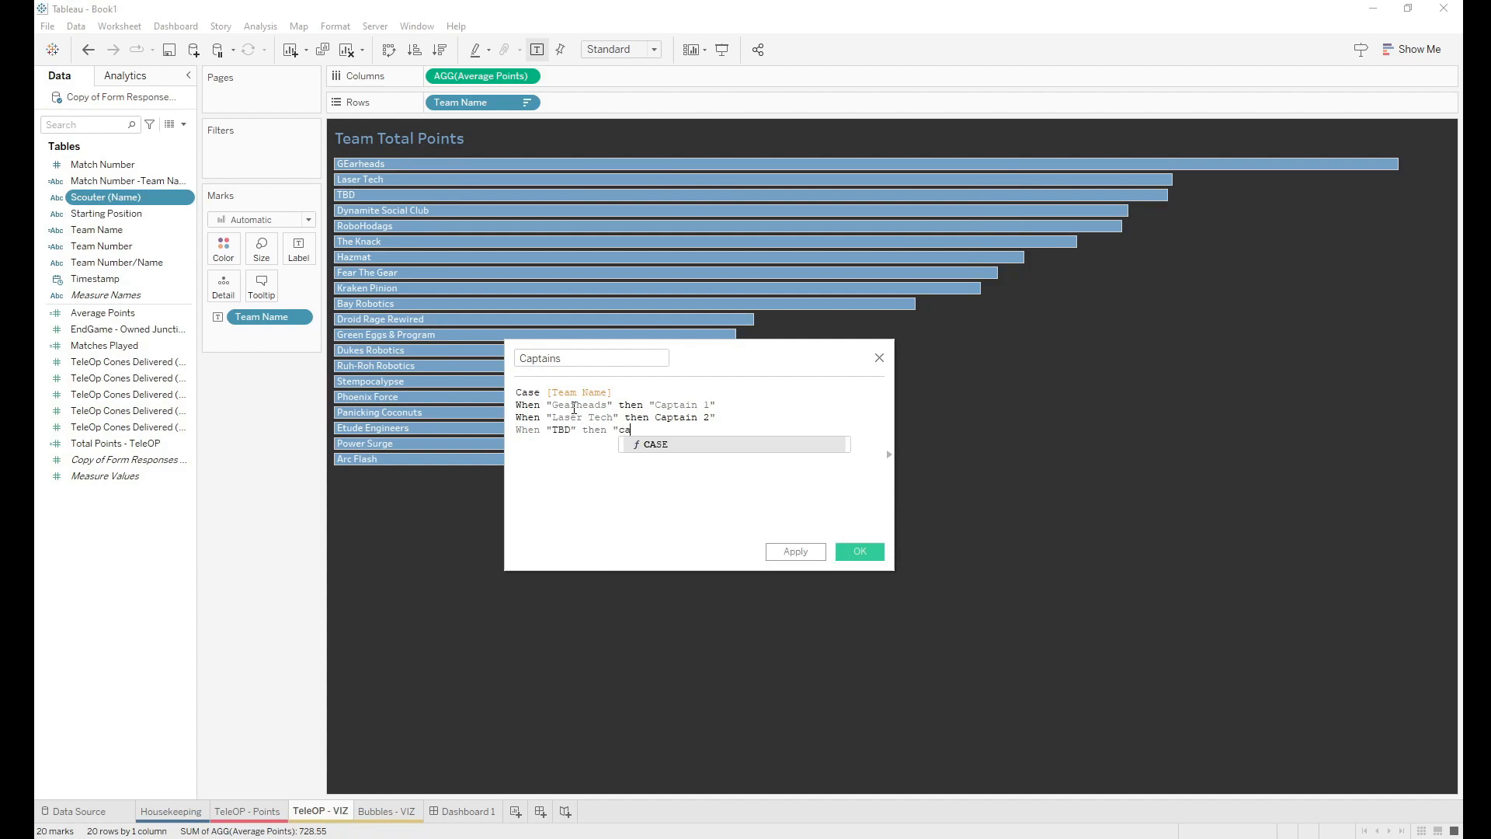
type("ptain 3\"")
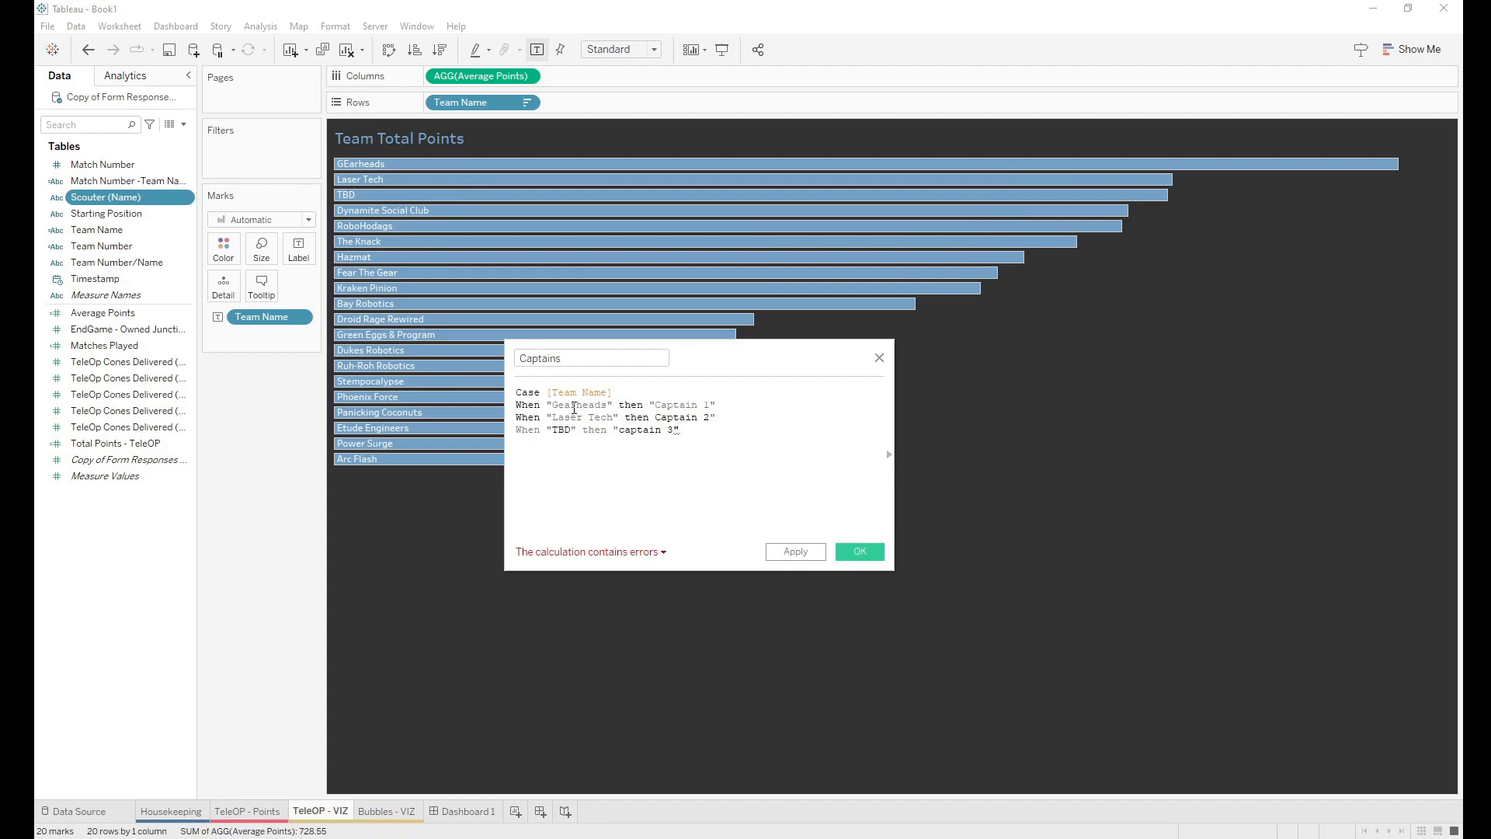
Step: Start another When line and add the missing quote before Captain 2
key("Return")
type("when")
left_click(655, 417)
type("\"")
left_click(552, 457)
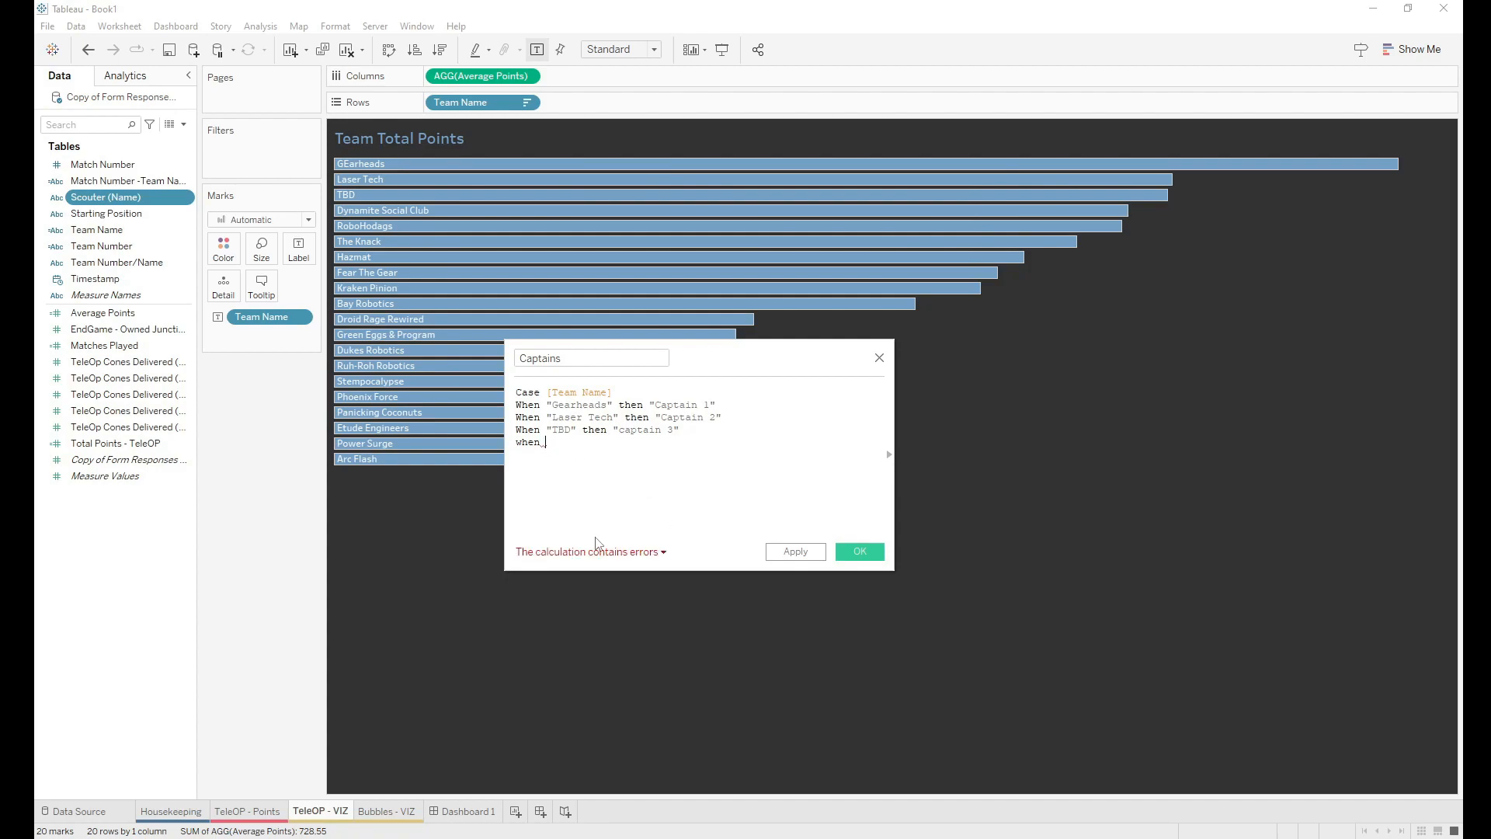
Step: Map "Dynamite Social Club" to "Captain 4", fixing the Captian typo, and close with END
type("\"Dynamite Social Club\" th")
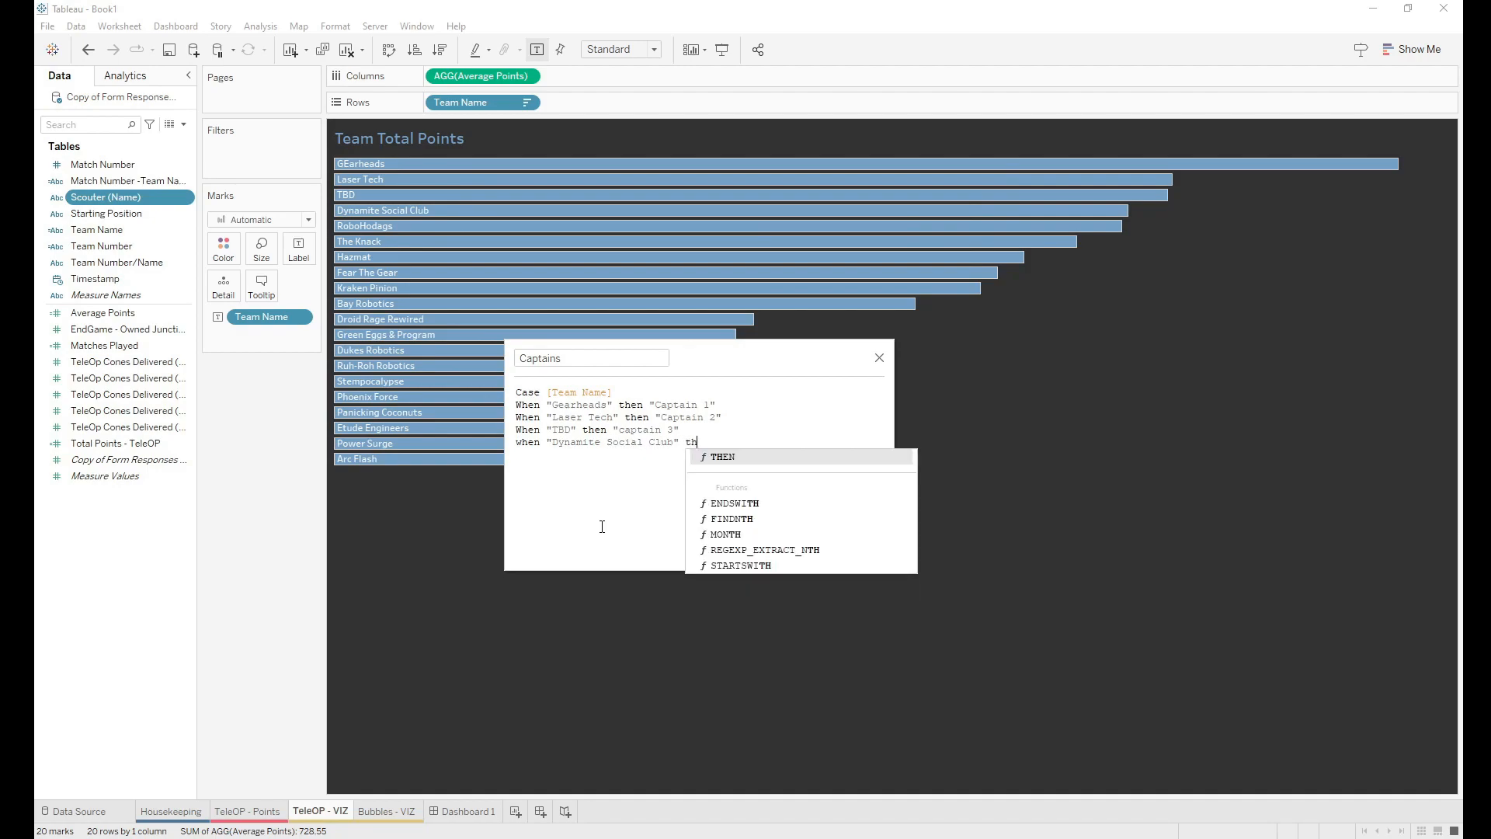
type("en \"Captian")
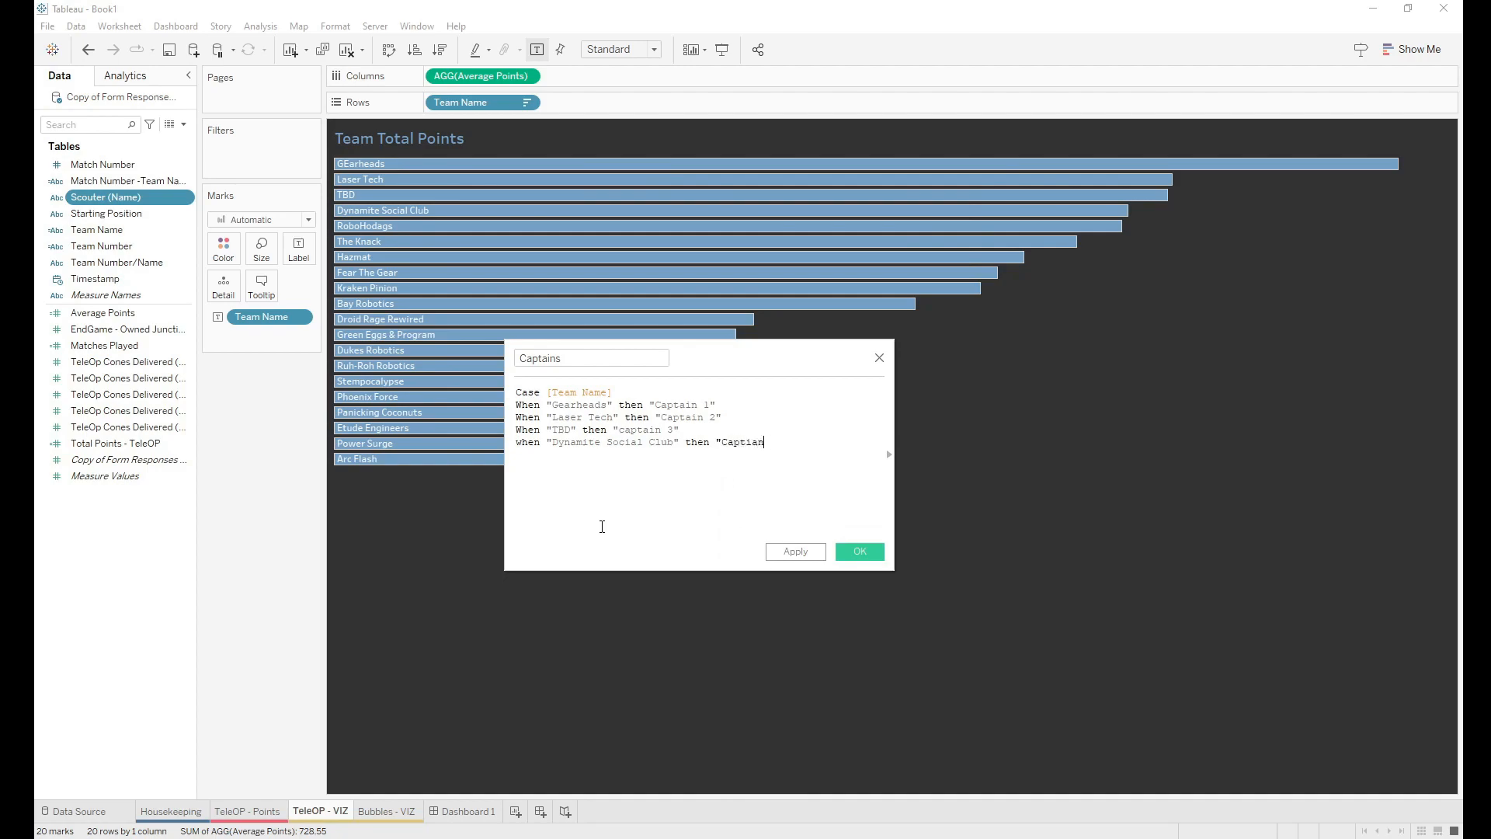
type(" 4\"")
key("Left")
key("BackSpace")
key("BackSpace")
type("ai")
key("Return")
type("END")
Step: Save the Captains field, colour the Team Total Points bars by Captains, and choose the Orange palette
left_click(859, 550)
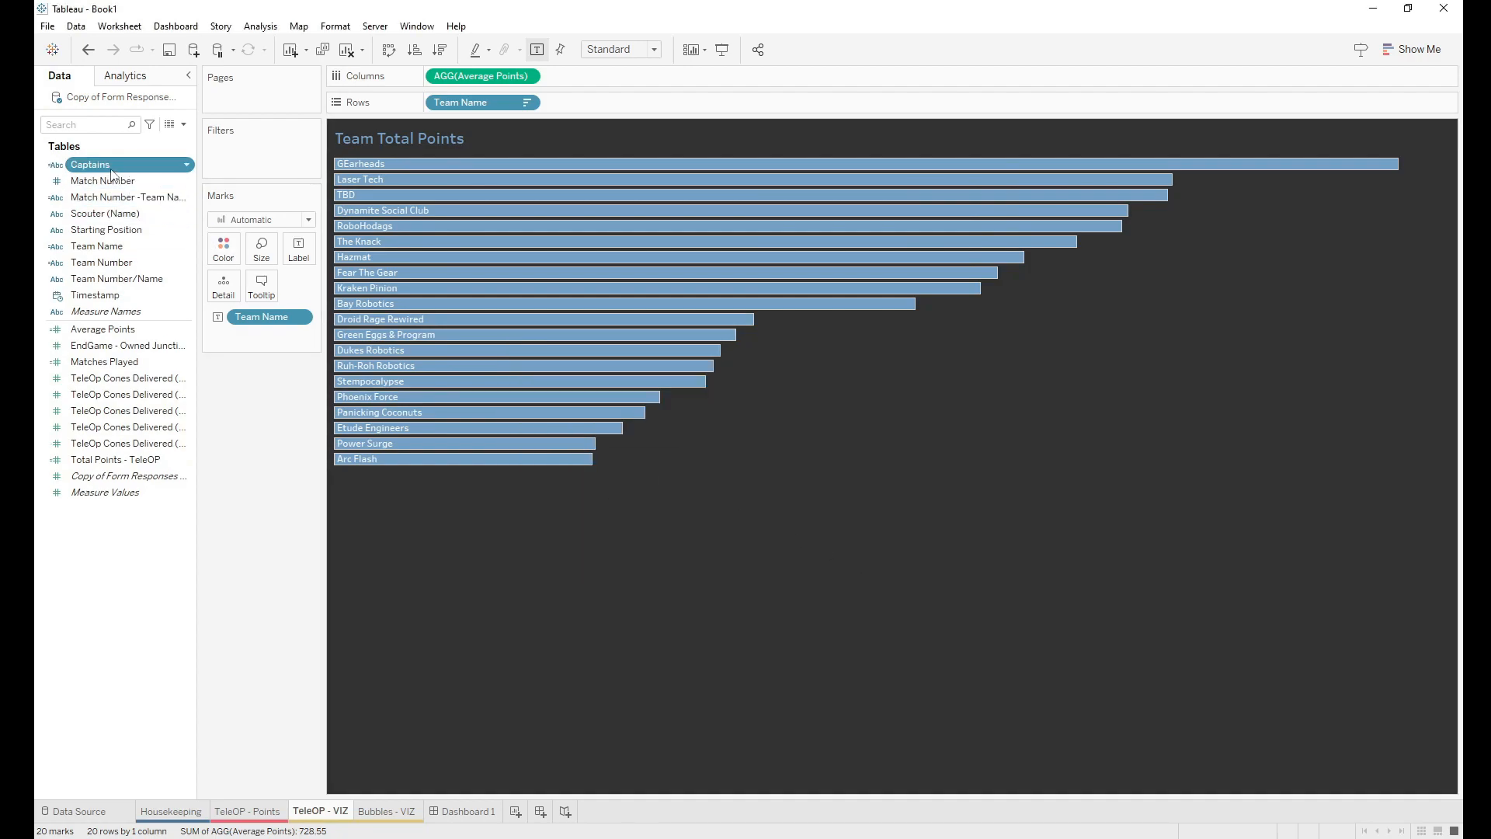
left_click_drag(109, 165, 224, 256)
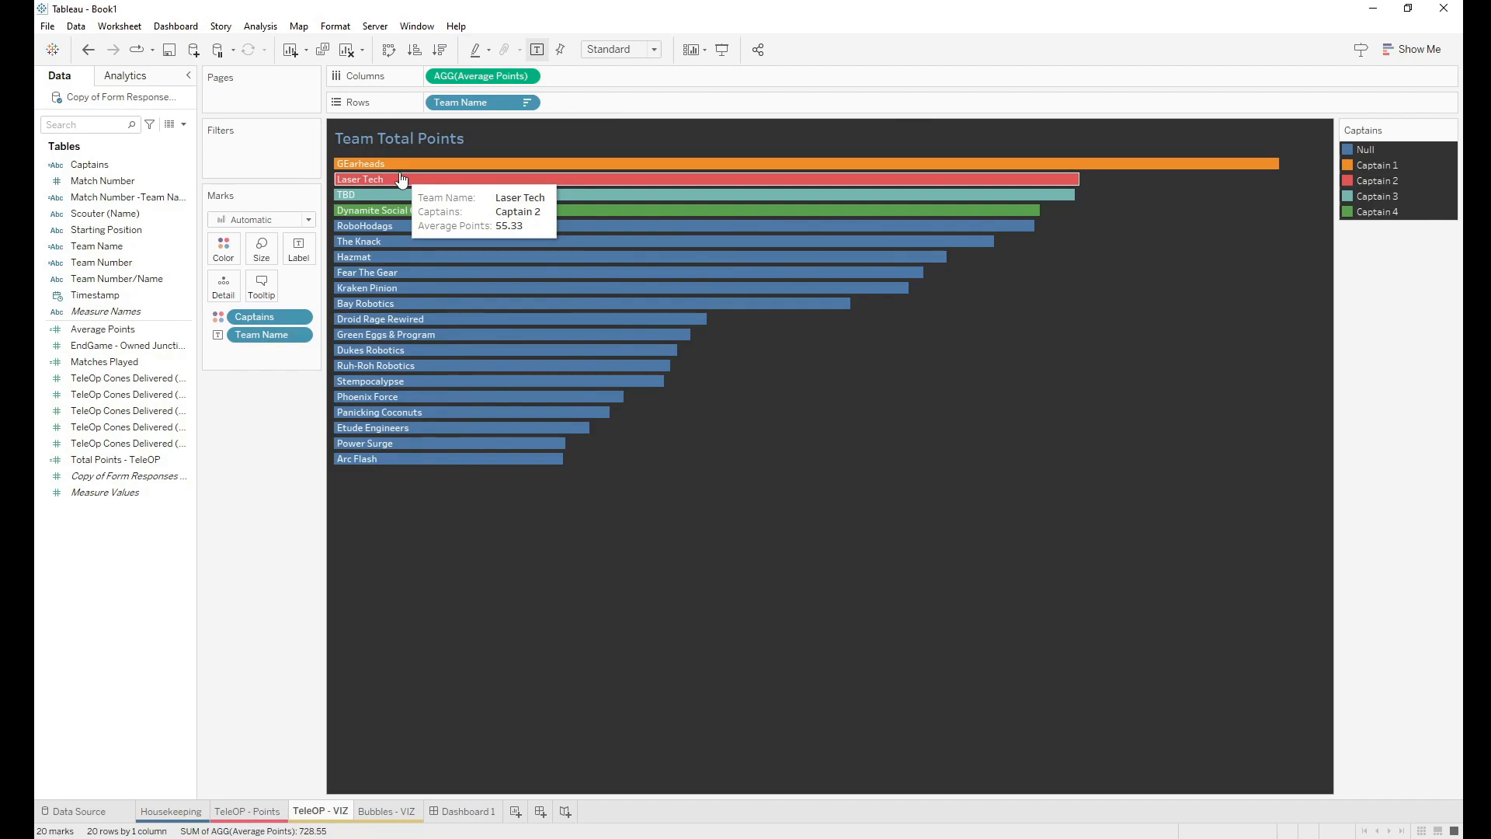
left_click(223, 250)
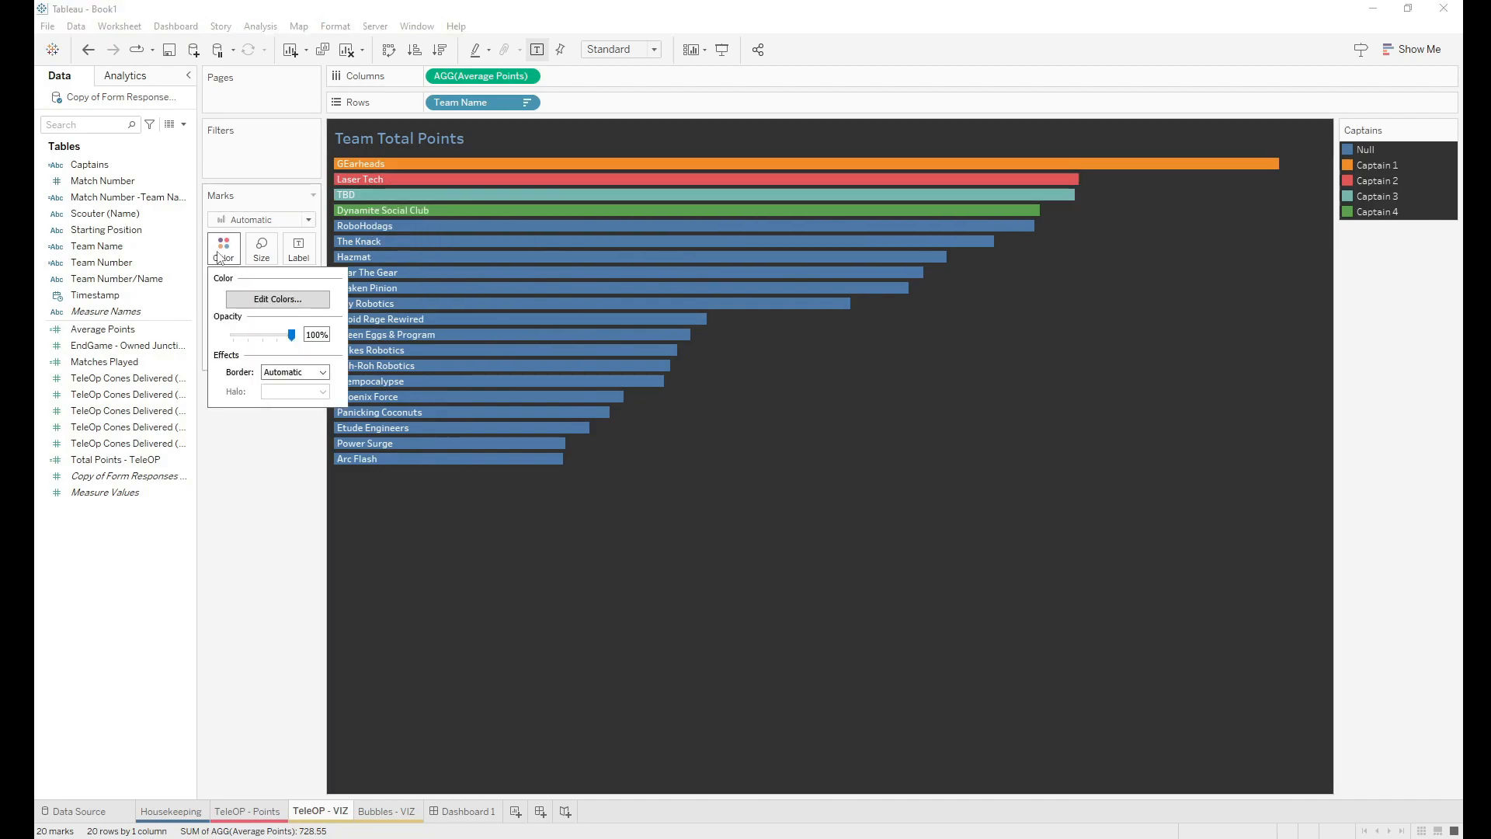
left_click(258, 299)
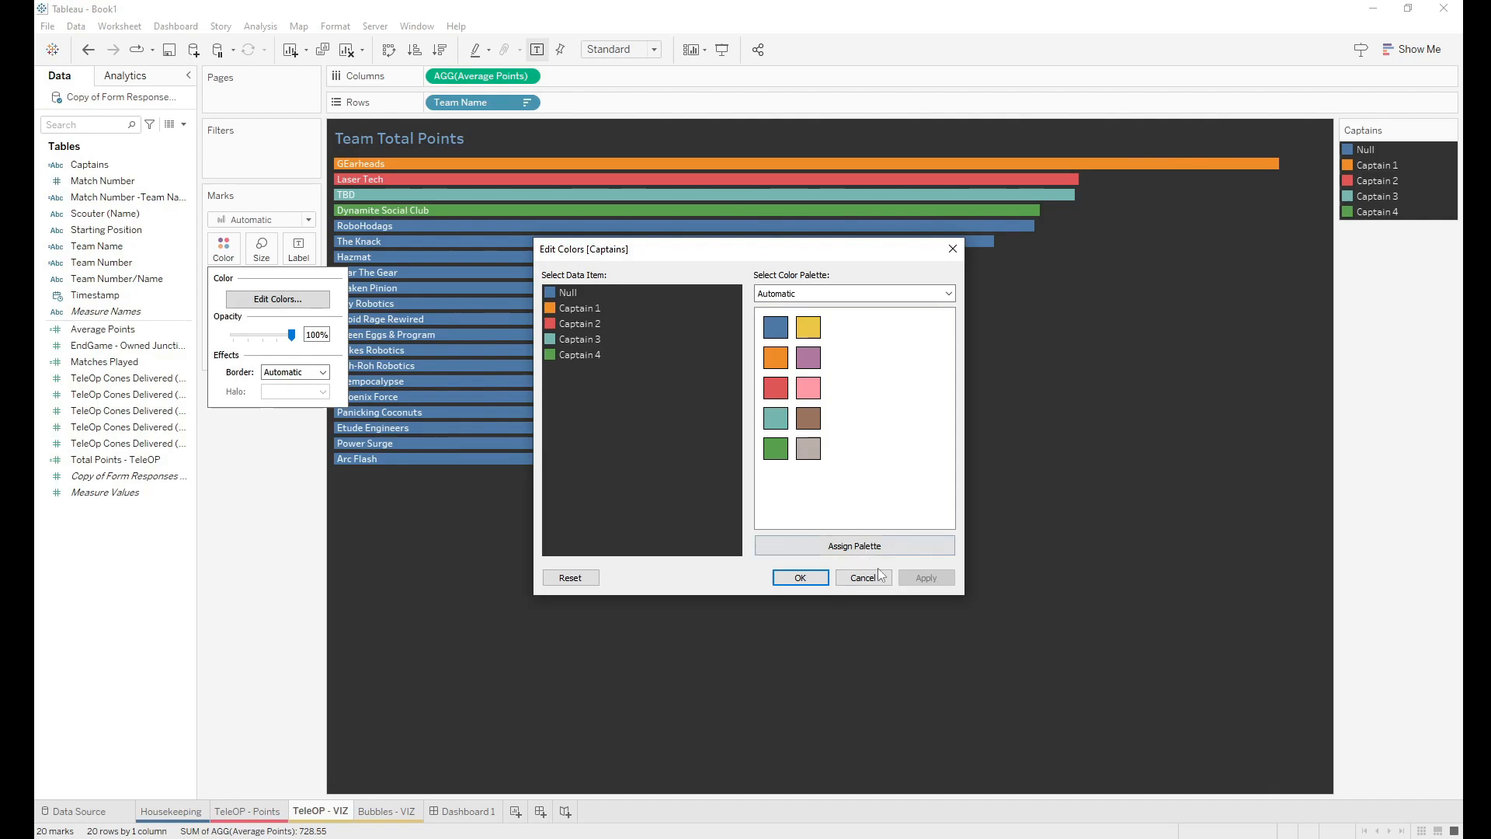
left_click(812, 294)
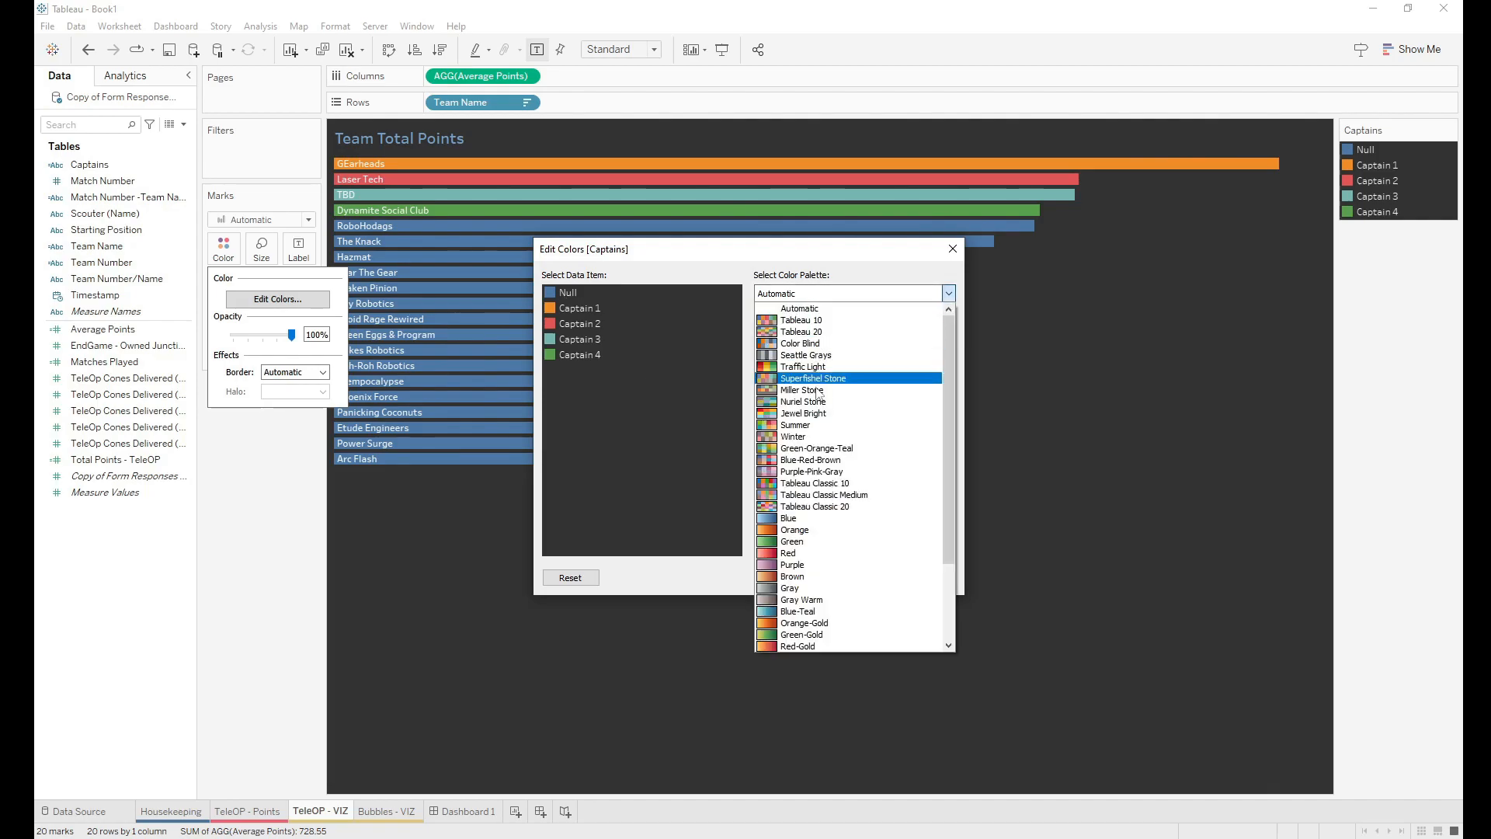
left_click(828, 536)
Step: Give Captains 1–4 orange shades from darkest to light and apply them
left_click(586, 306)
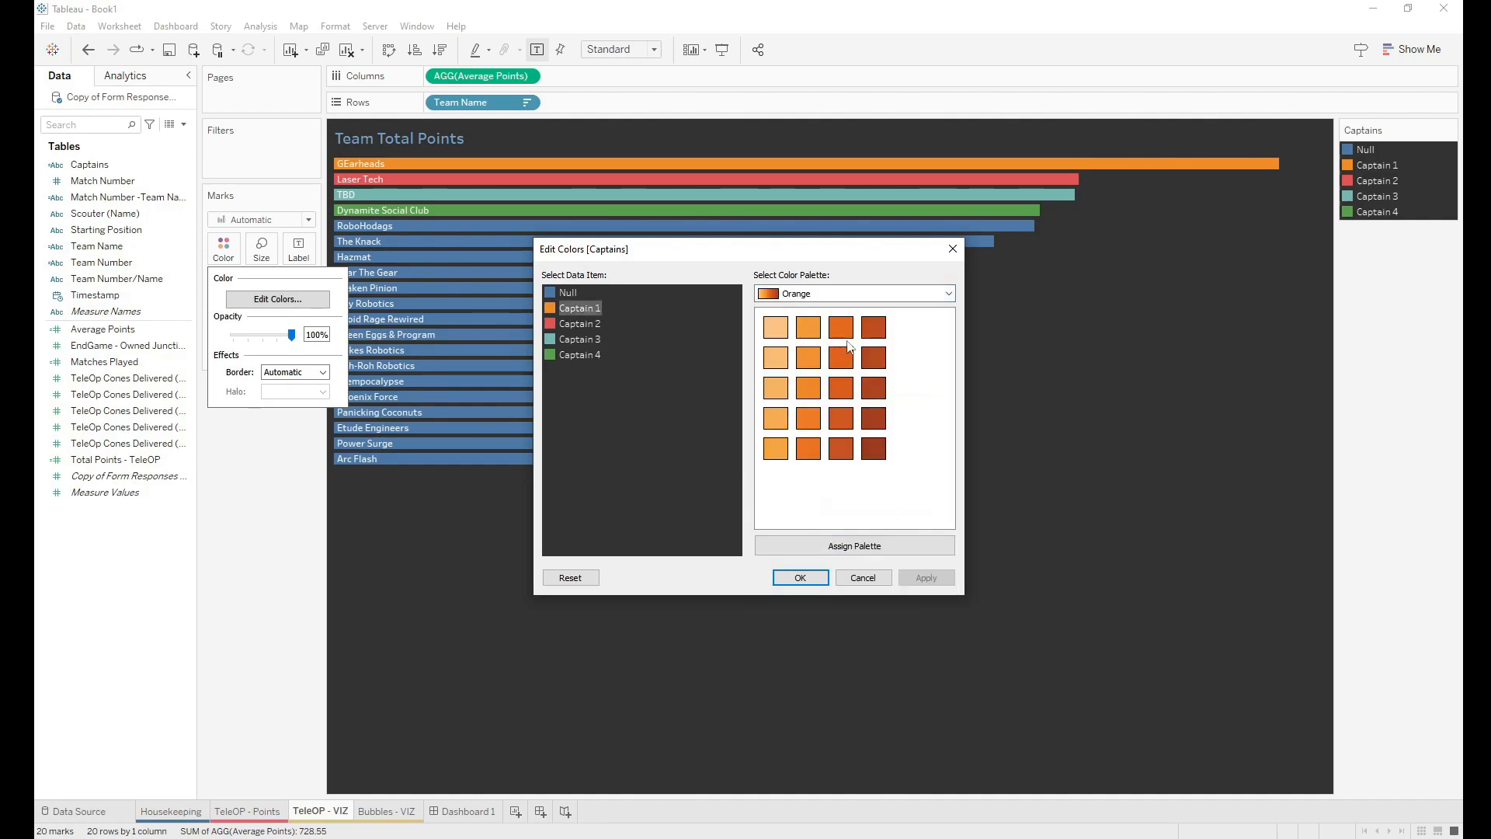
left_click(876, 448)
left_click(575, 324)
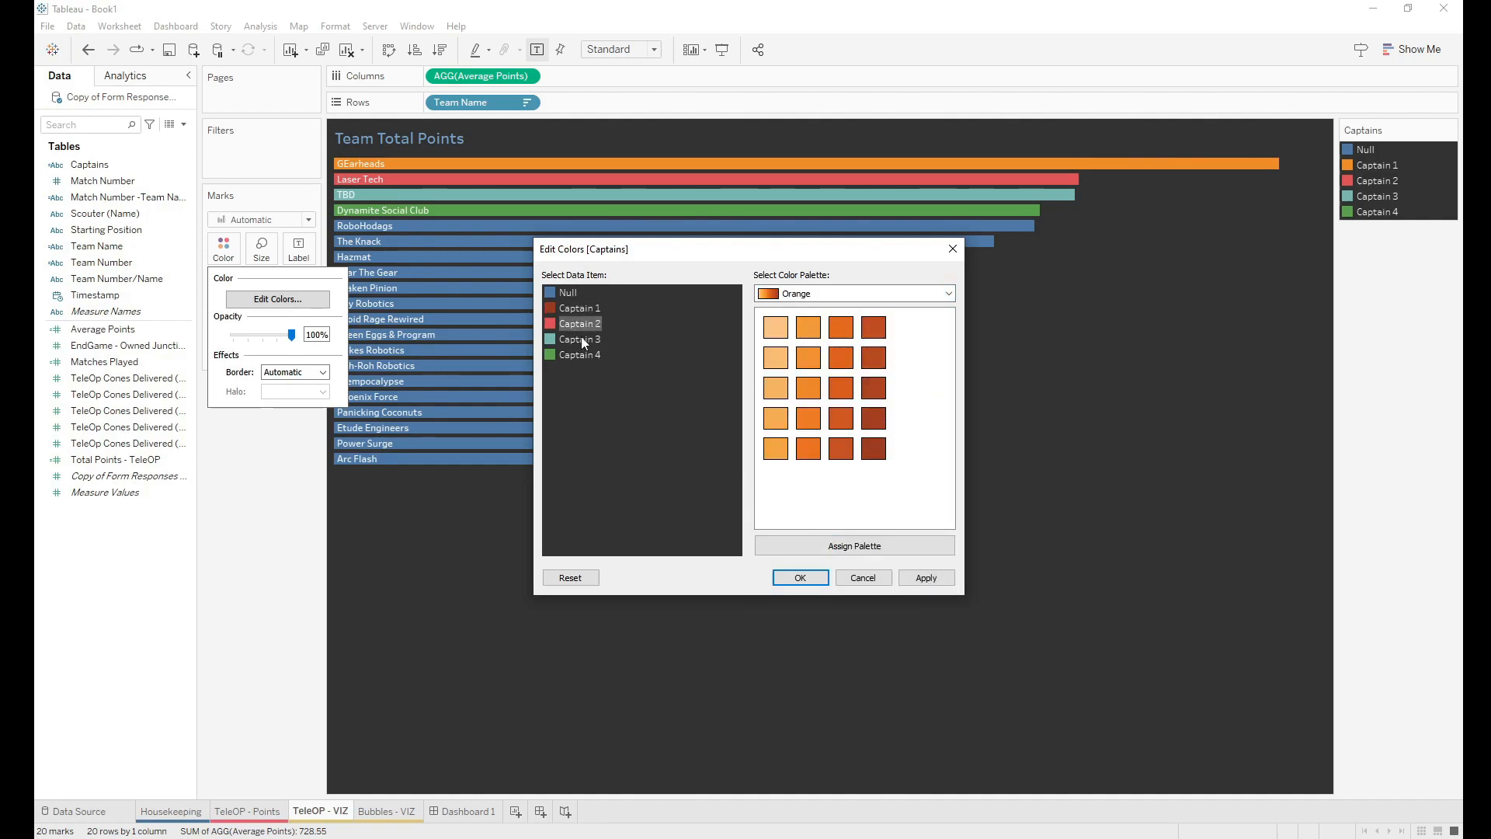
left_click(841, 418)
left_click(811, 385)
left_click(775, 357)
left_click(800, 578)
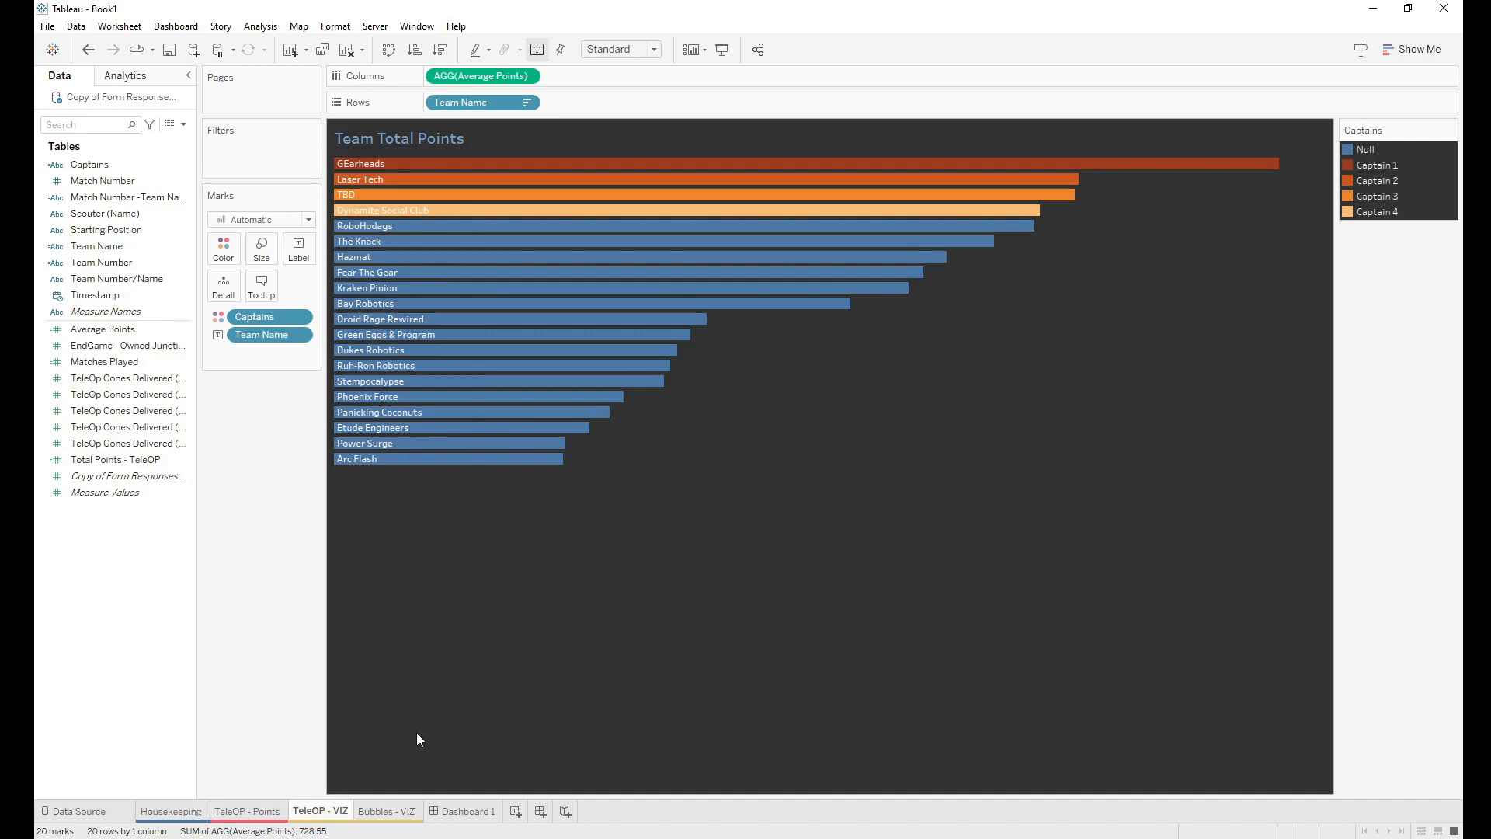
left_click(388, 813)
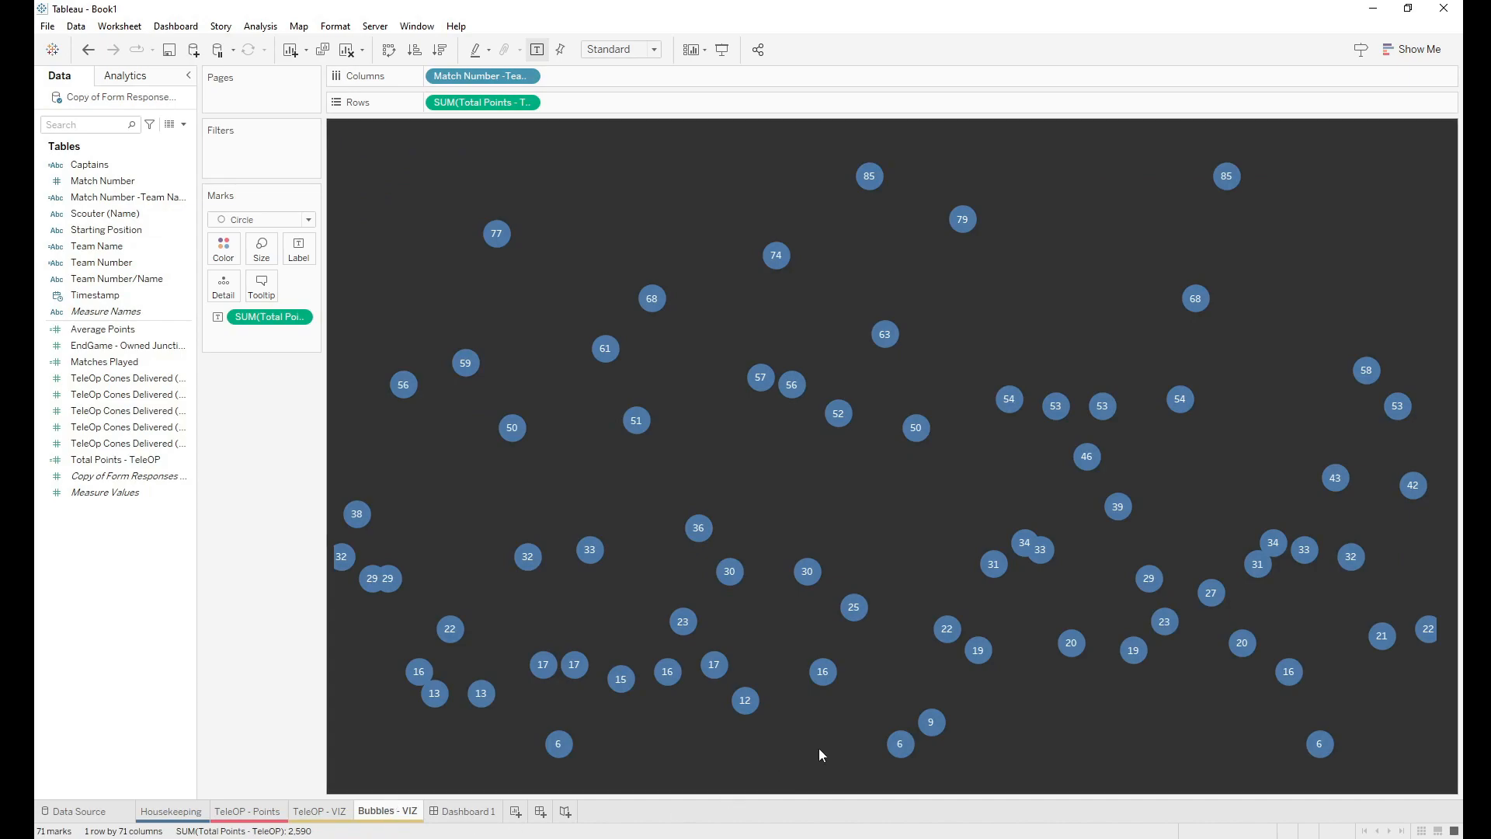
Step: Shrink the bubbles with the Size slider
mouse_move(395, 568)
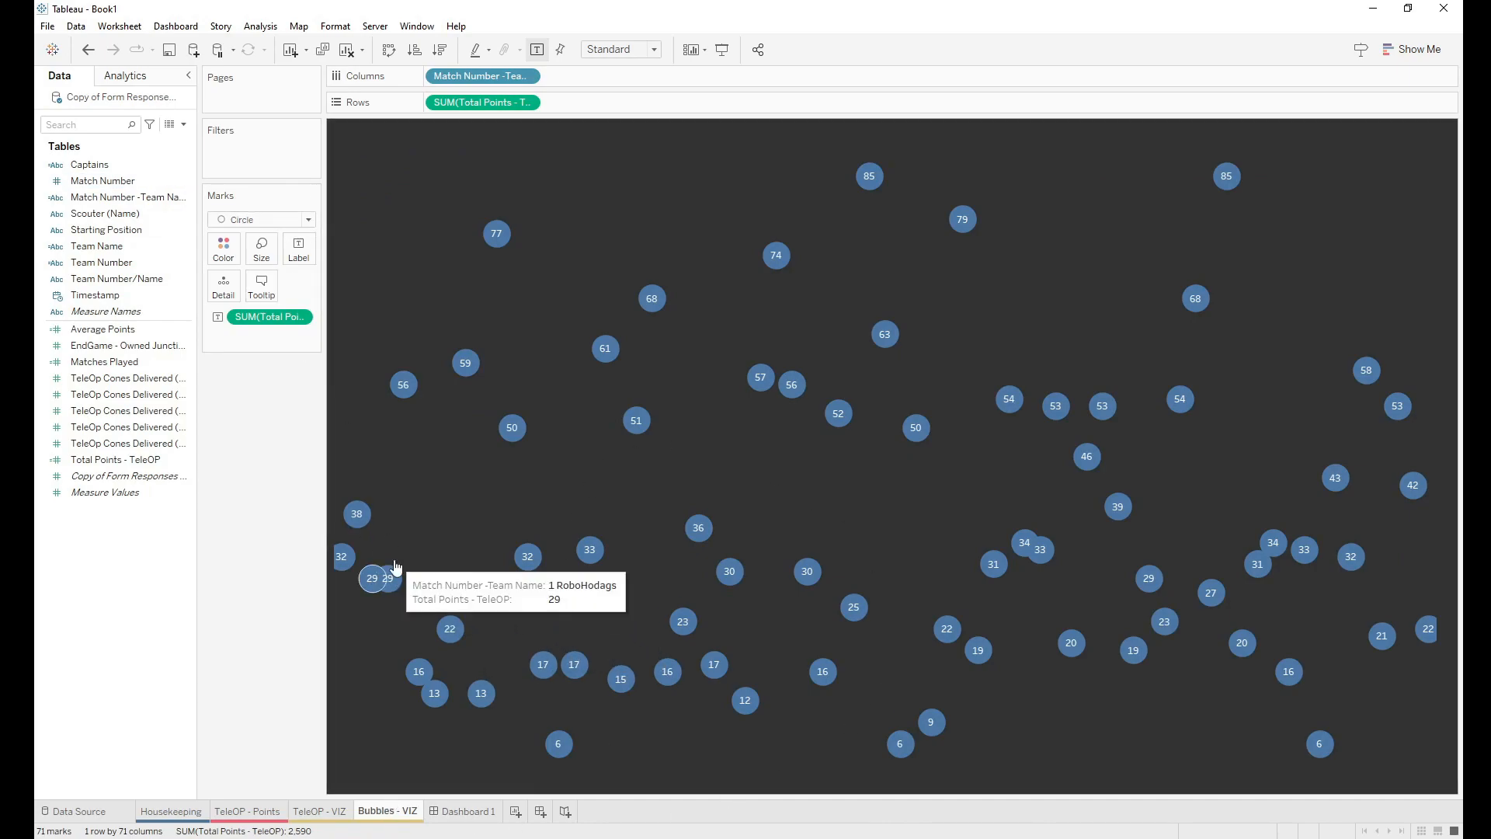
left_click(270, 254)
left_click_drag(346, 289, 327, 289)
left_click(359, 408)
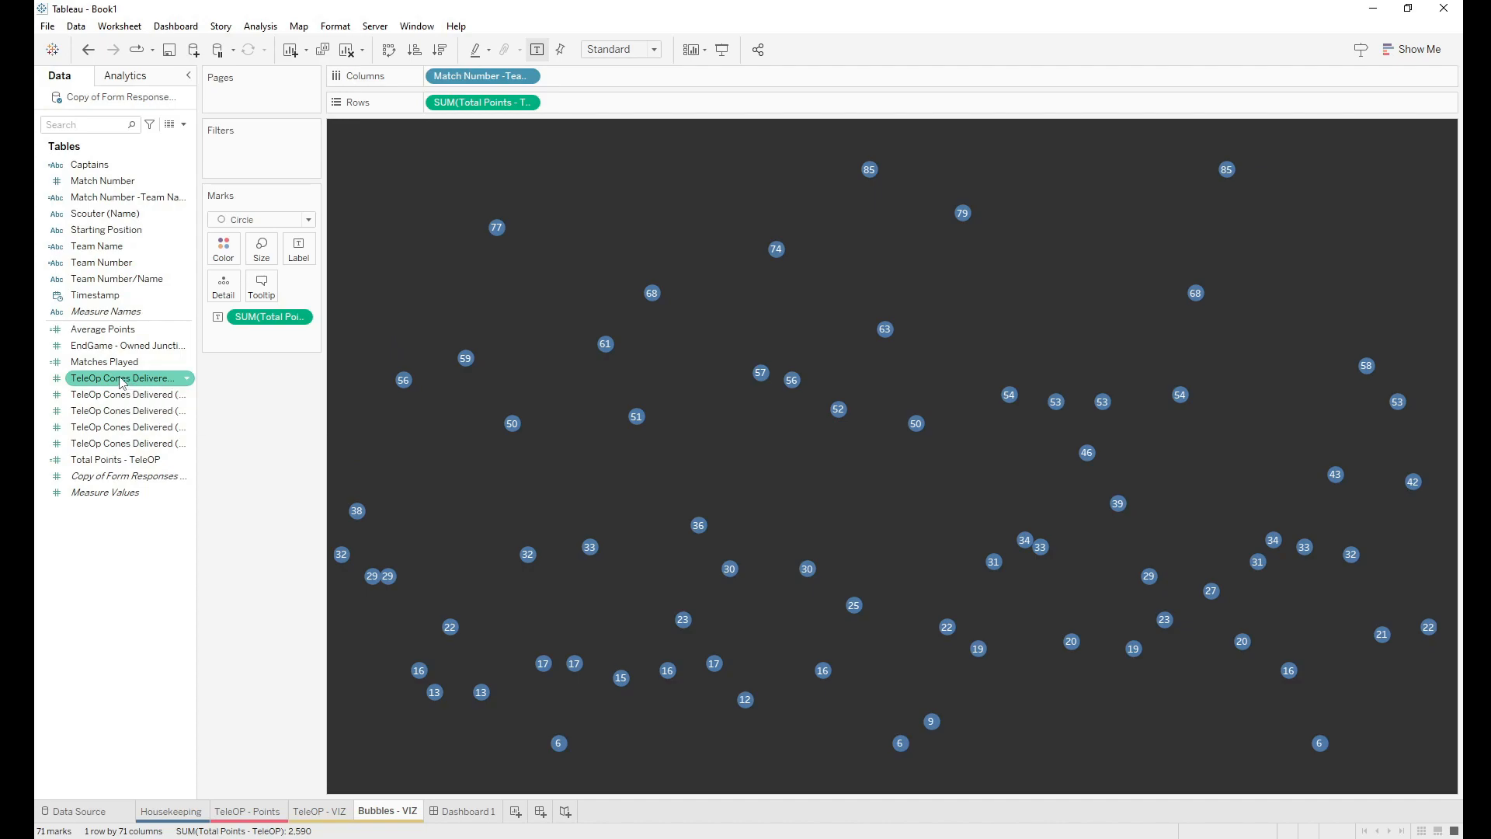
Step: Add the five TeleOp Cones Delivered measures to the bubble tooltip and open its editor
left_click_drag(120, 384, 263, 289)
left_click_drag(120, 411, 263, 289)
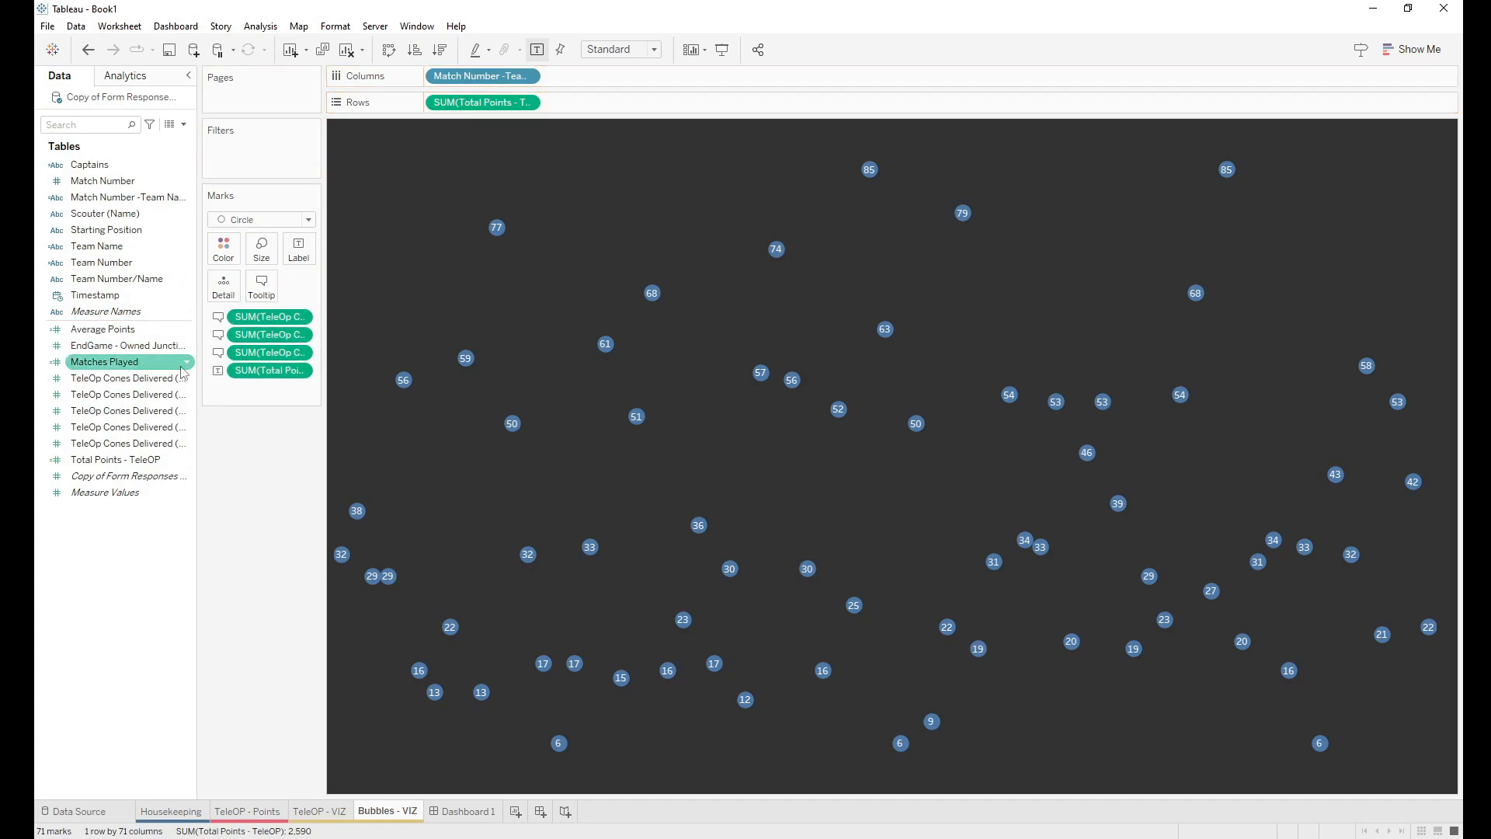
left_click_drag(115, 432, 268, 290)
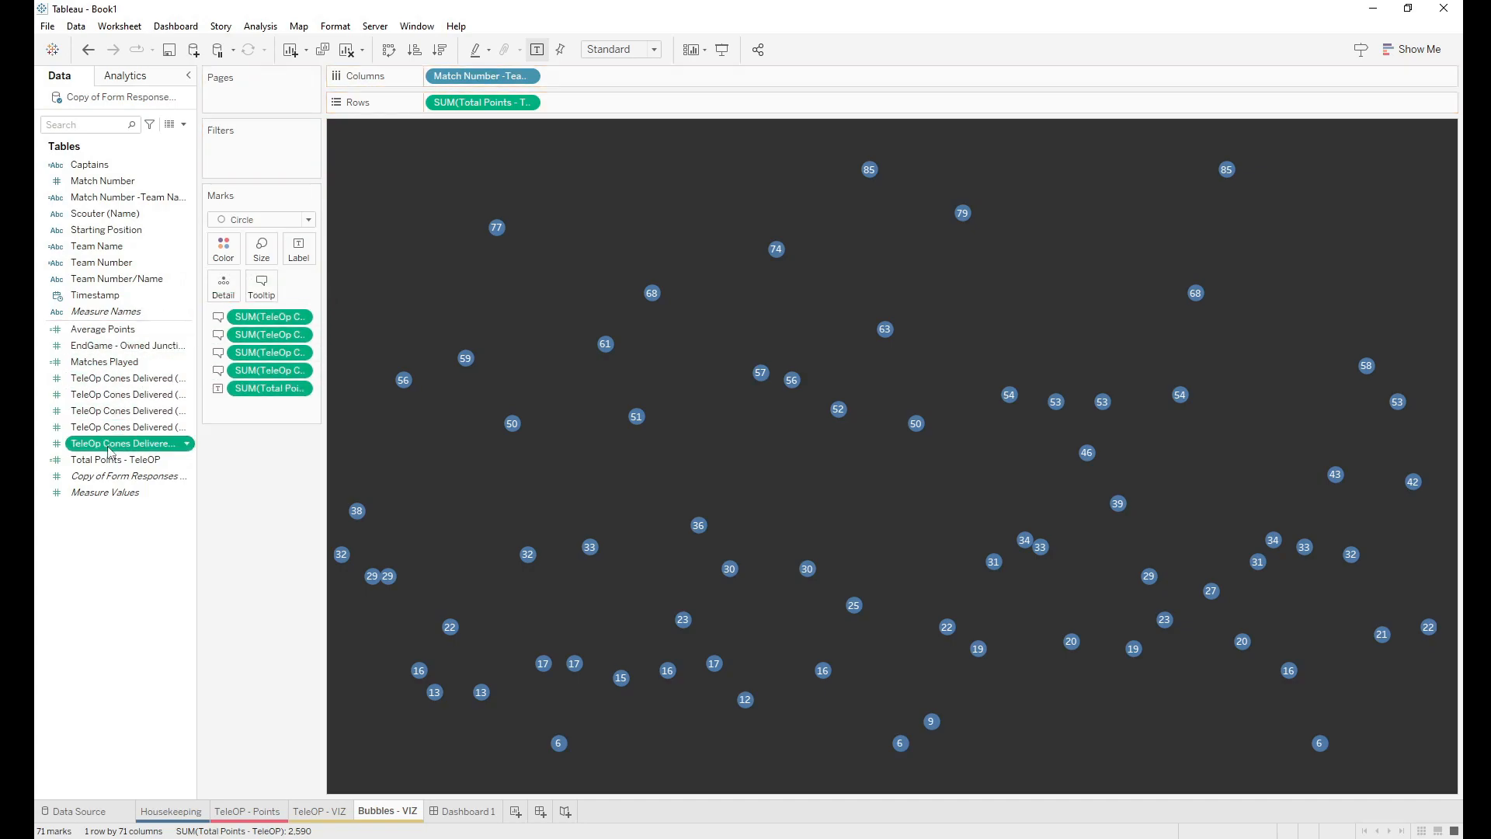
left_click_drag(117, 443, 261, 291)
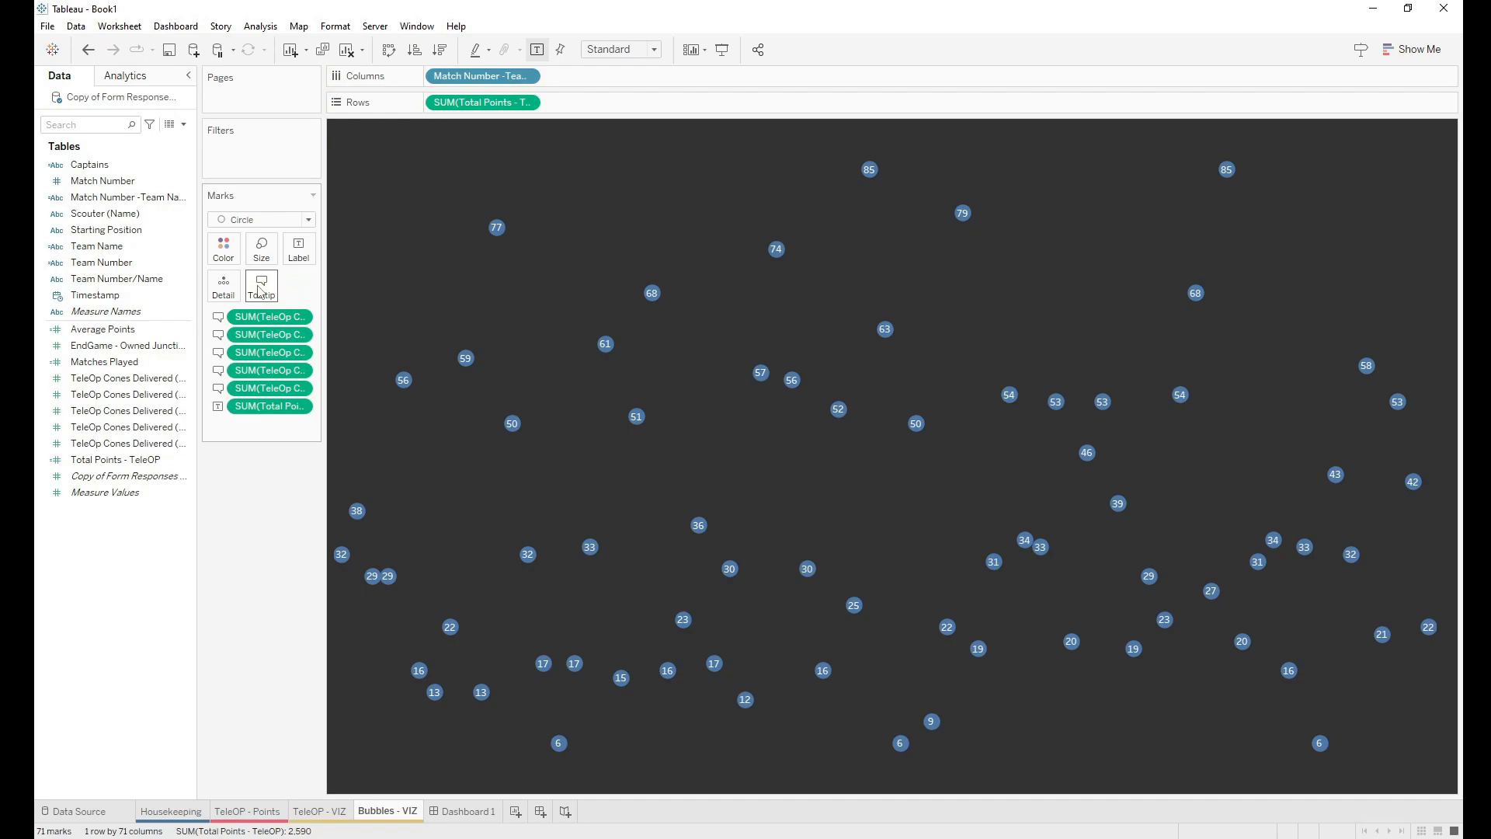
left_click(133, 460)
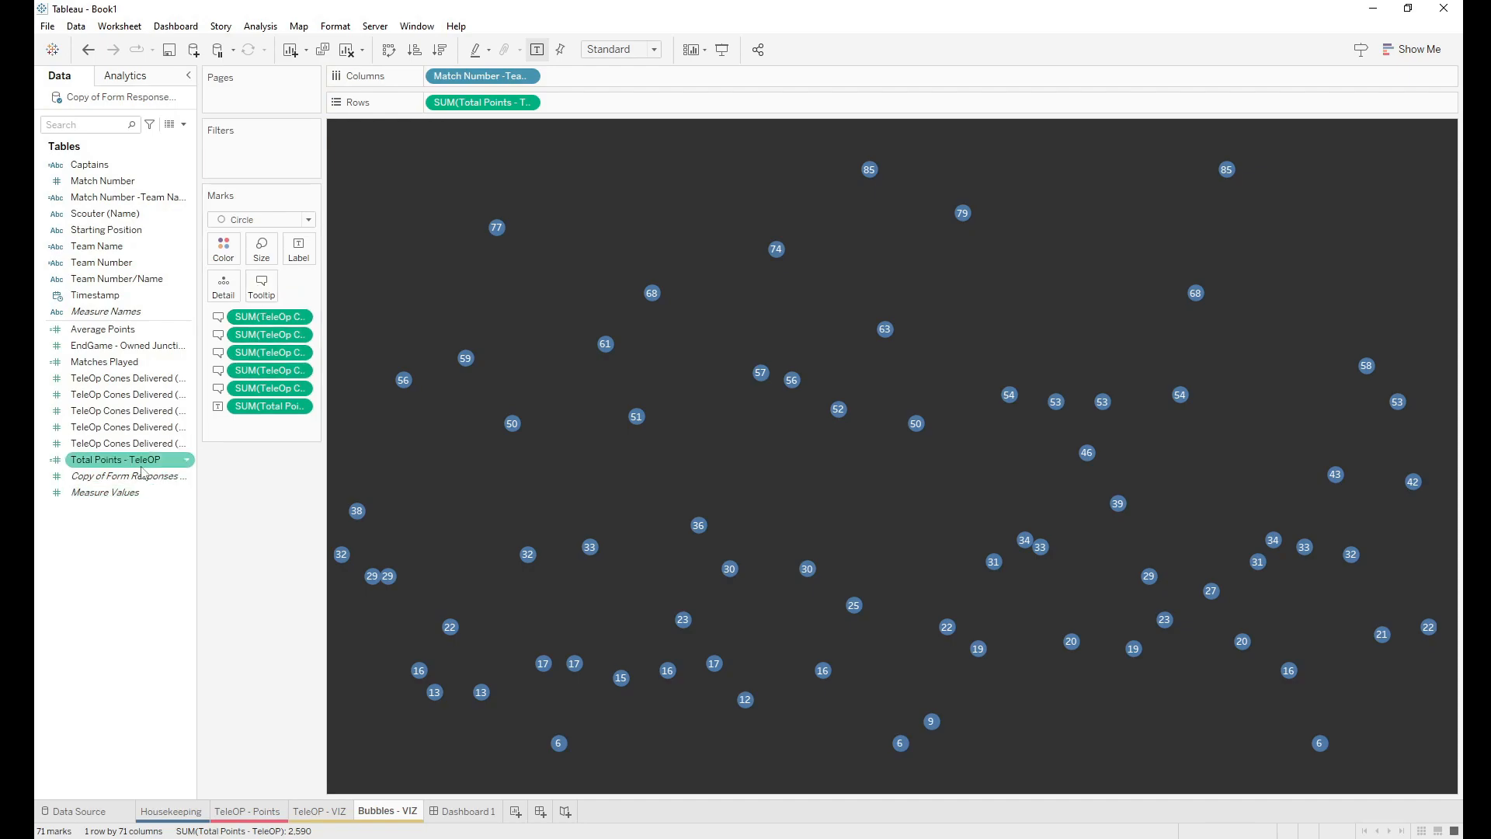
left_click(108, 380)
left_click(261, 287)
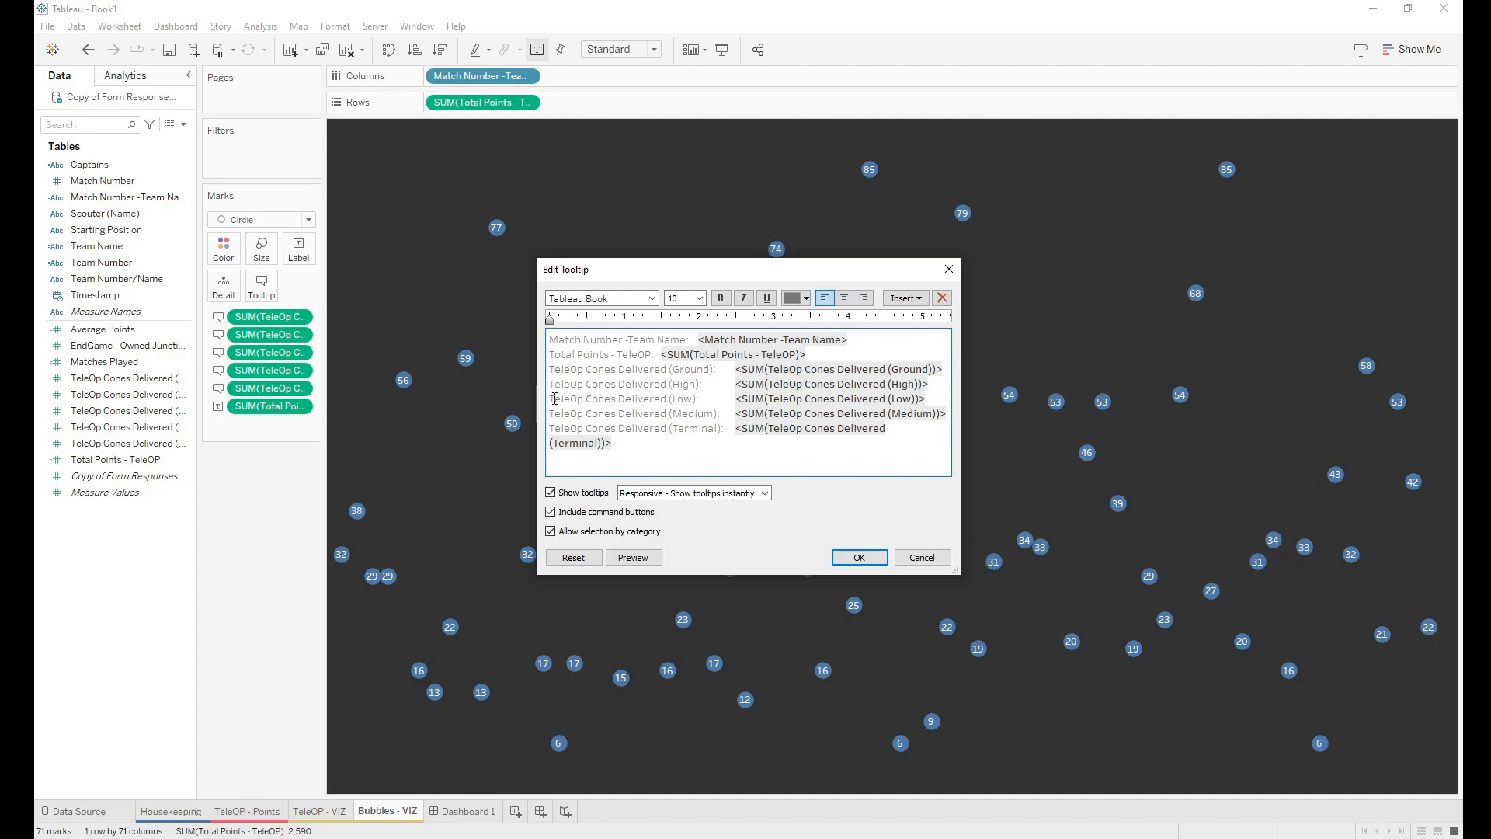
Step: Move the Terminal cones line above the Ground line in the tooltip
left_click_drag(626, 442, 551, 430)
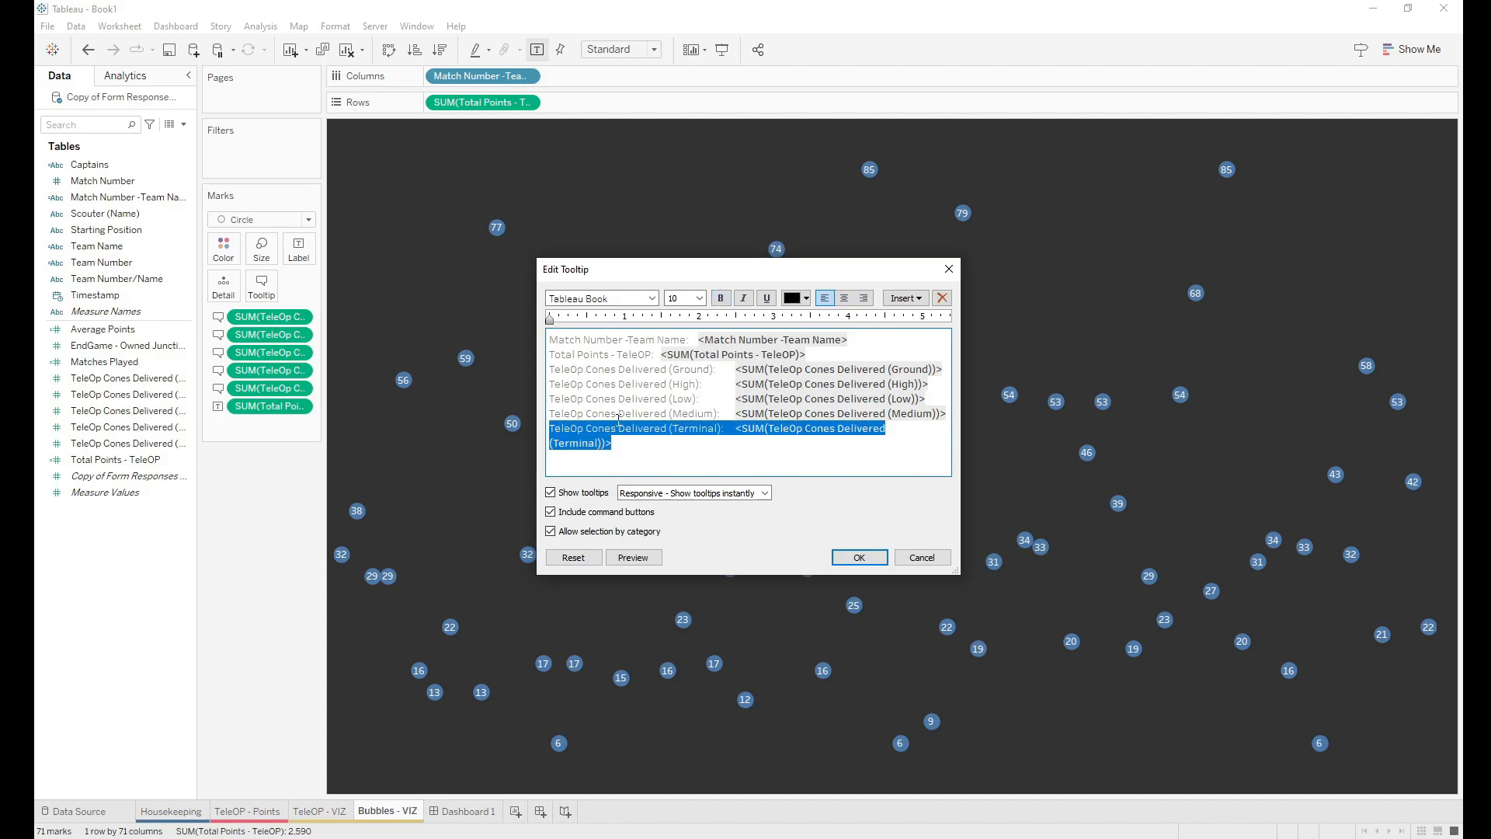
key("BackSpace")
left_click(551, 369)
key("Return")
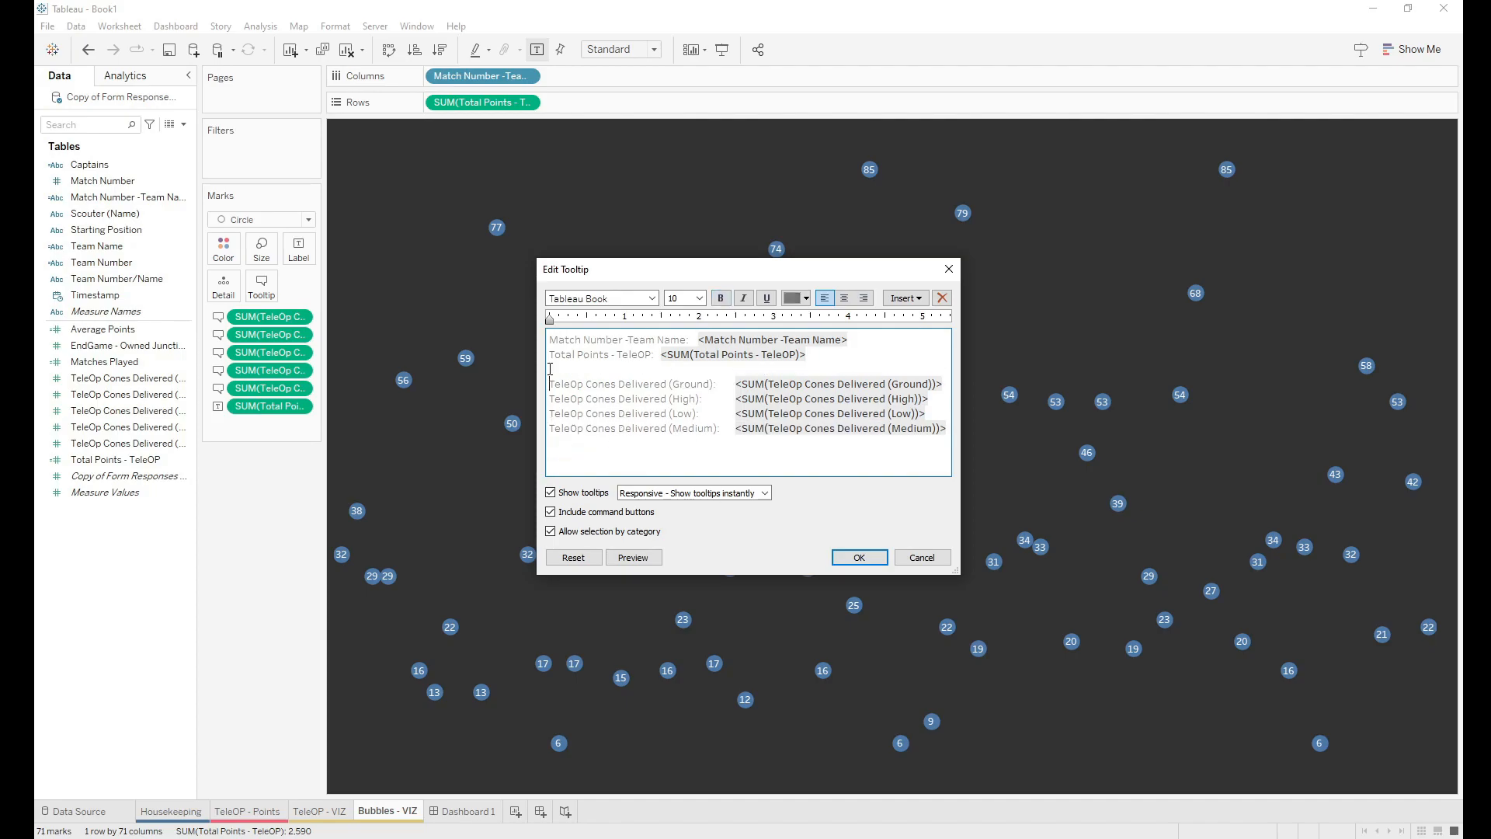
type("TeleOp Cones Delivered (Terminal):\t<SUM(TeleOp Cones Delivered (Terminal))>")
Step: Move the High cones line to the end and add a new line below Total Points
left_click(681, 373)
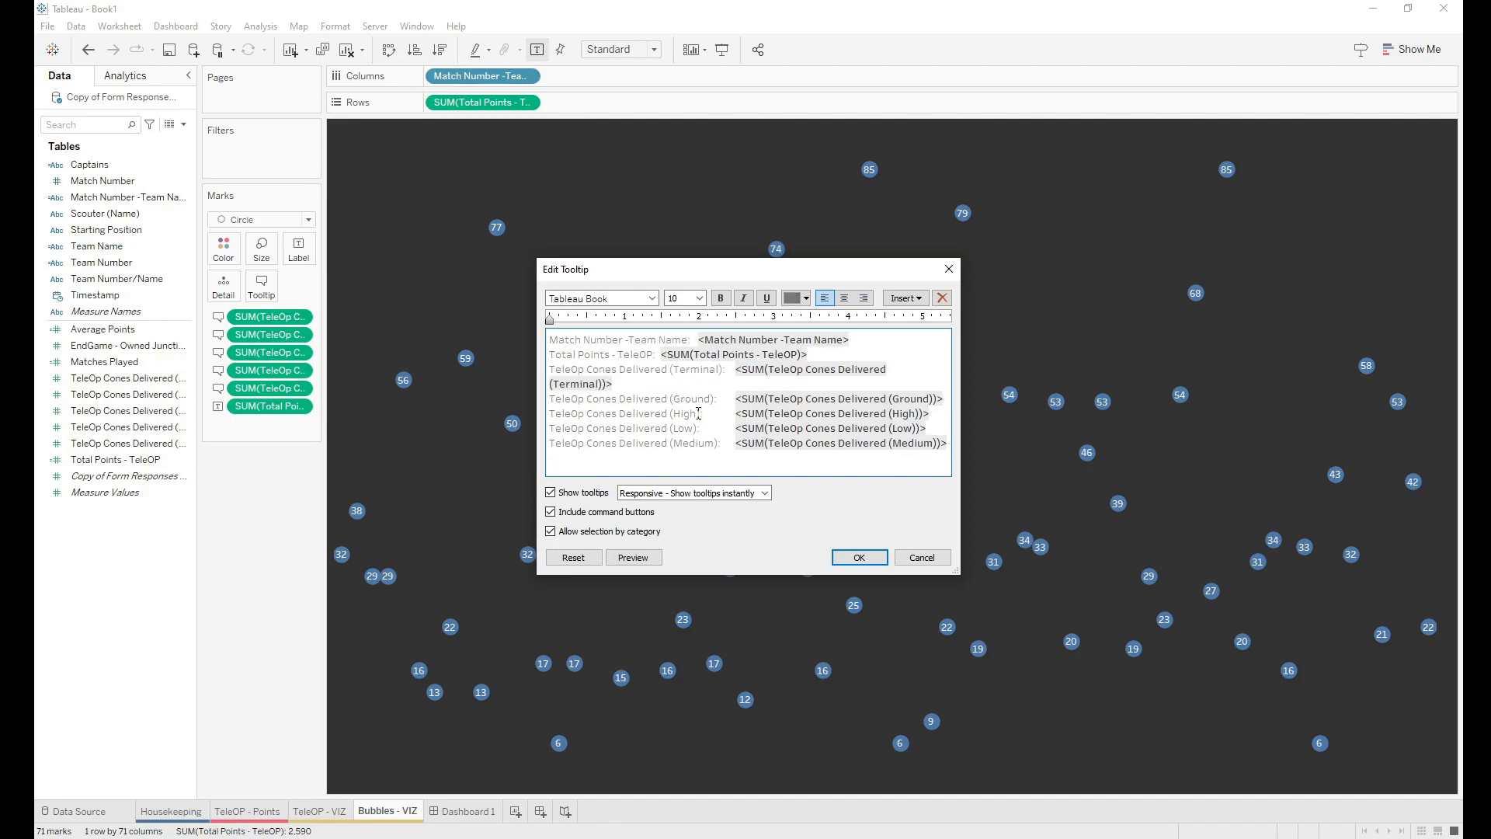
left_click_drag(551, 414, 937, 421)
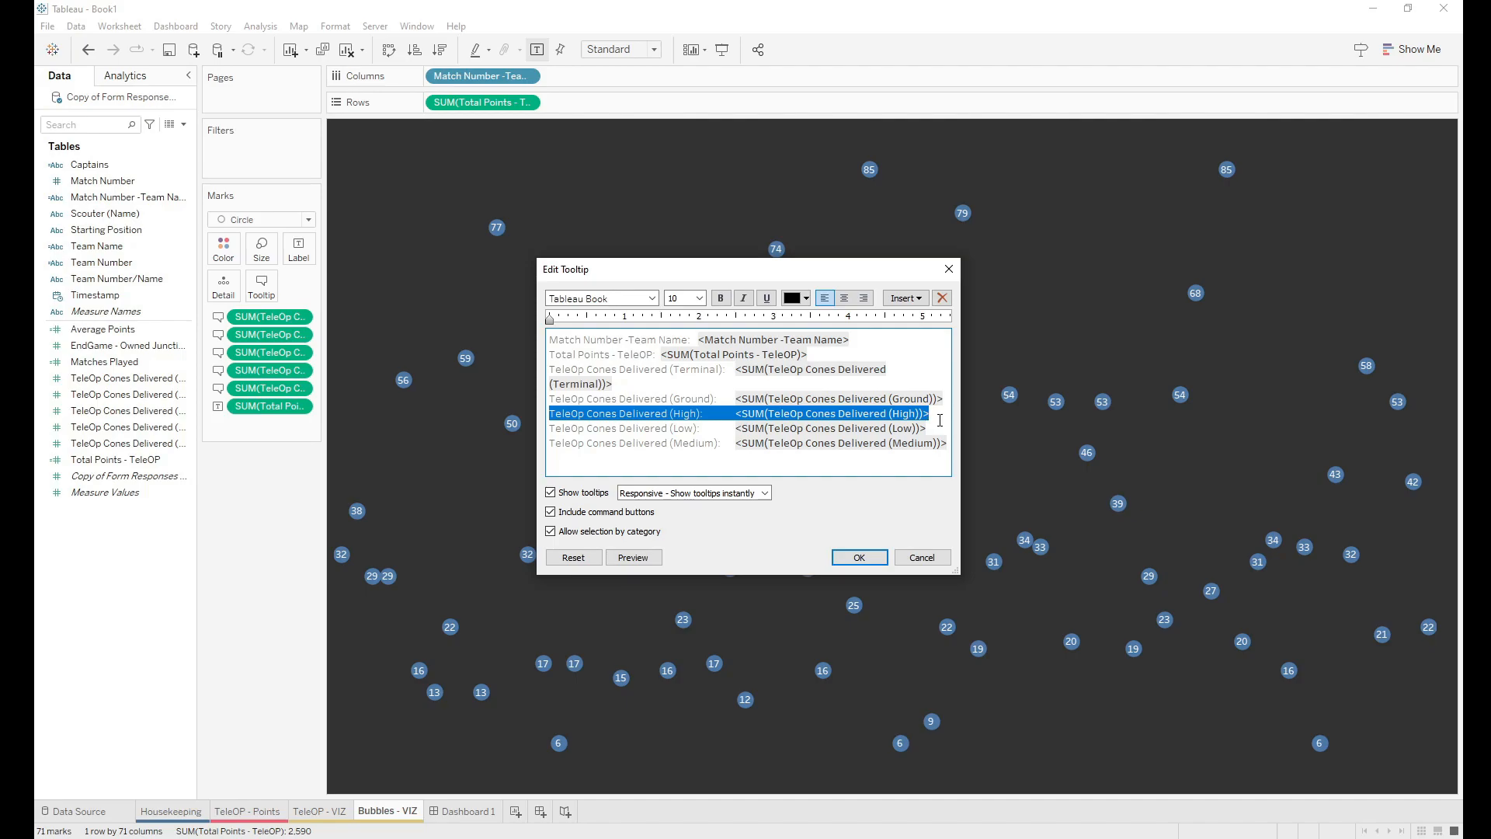
key("ctrl+x")
key("BackSpace")
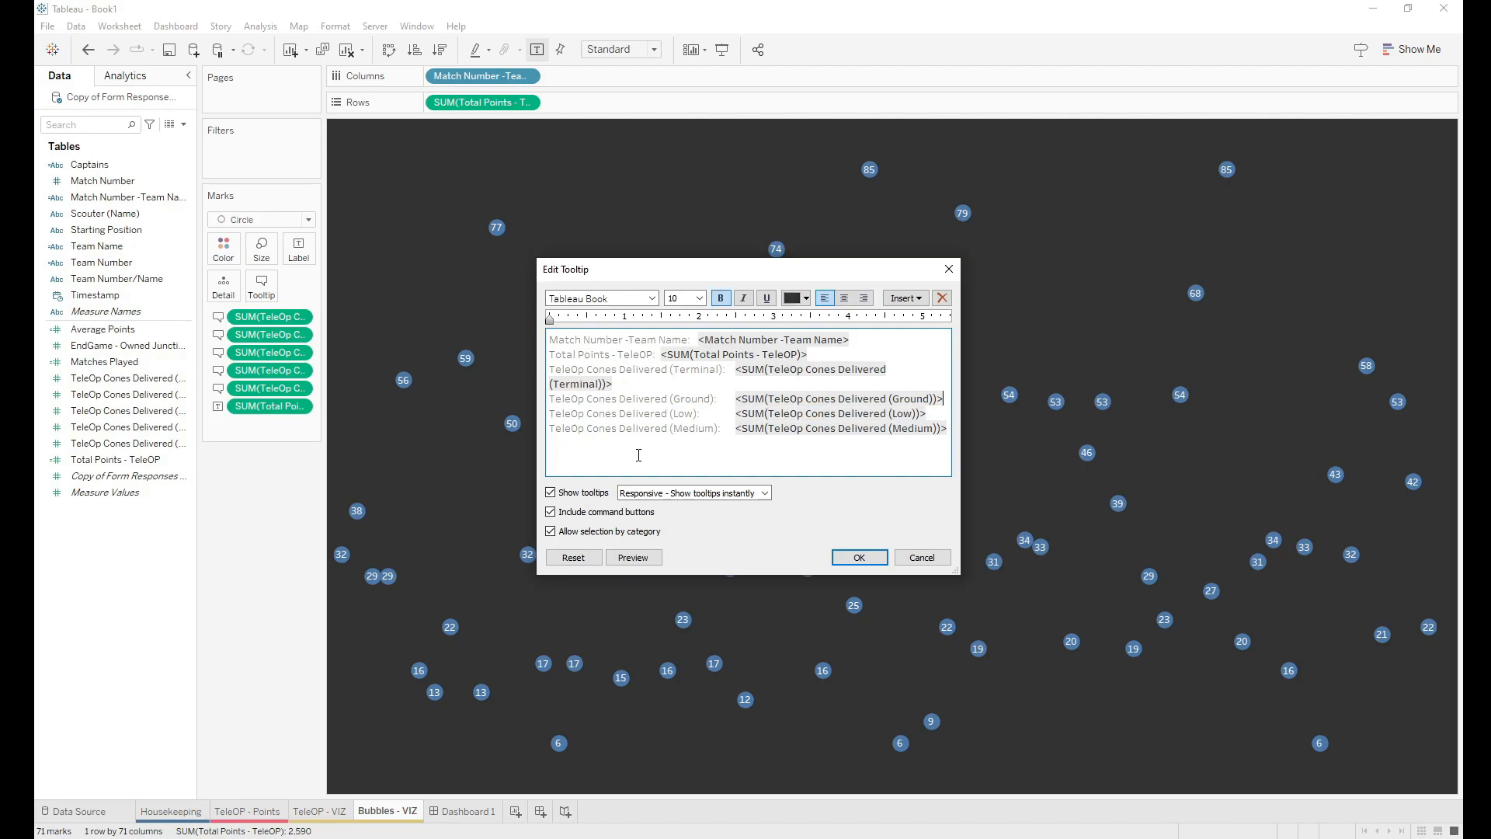
key("ctrl+v")
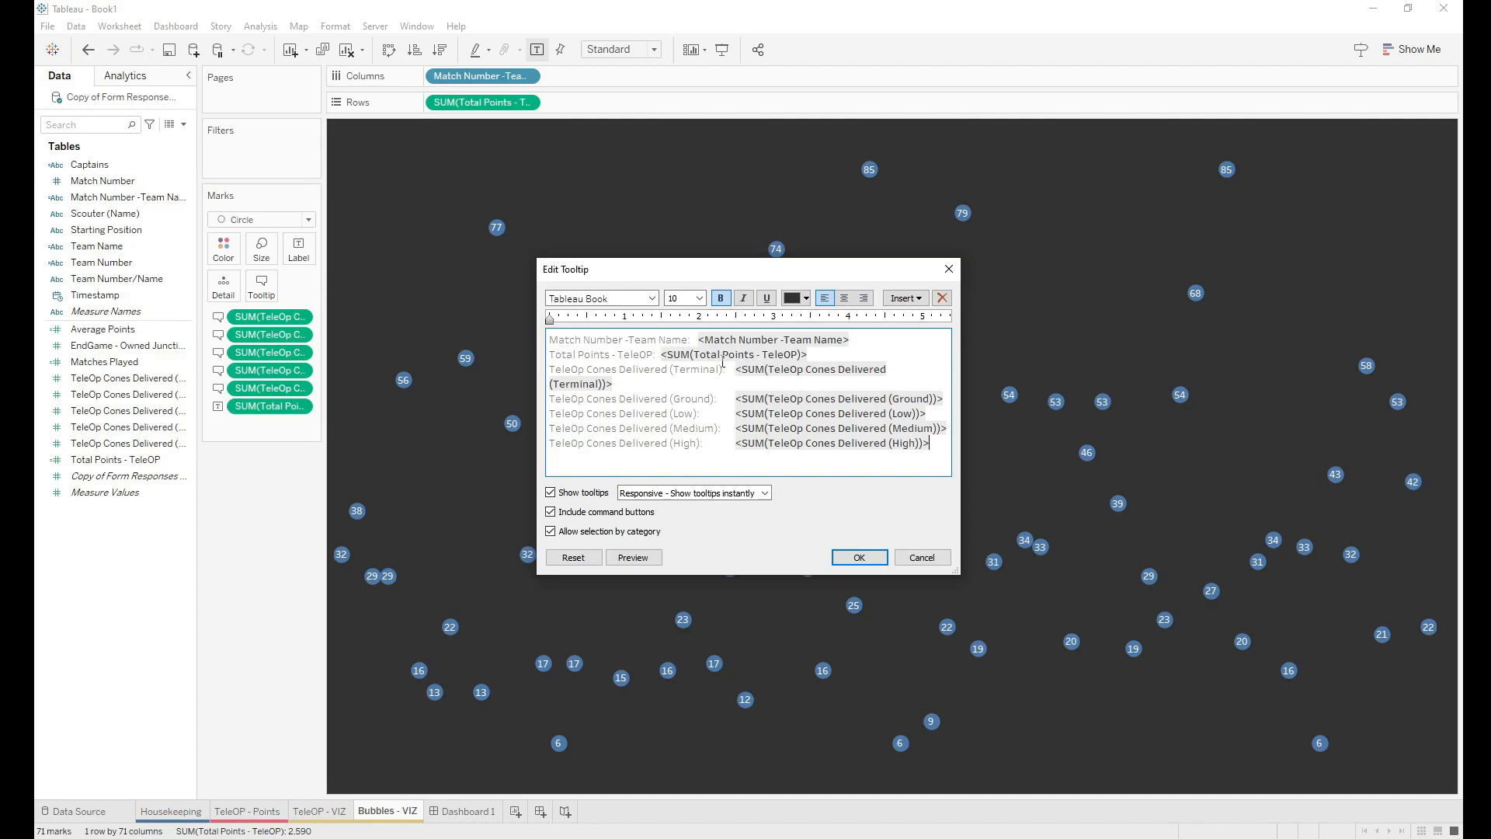
key("Return")
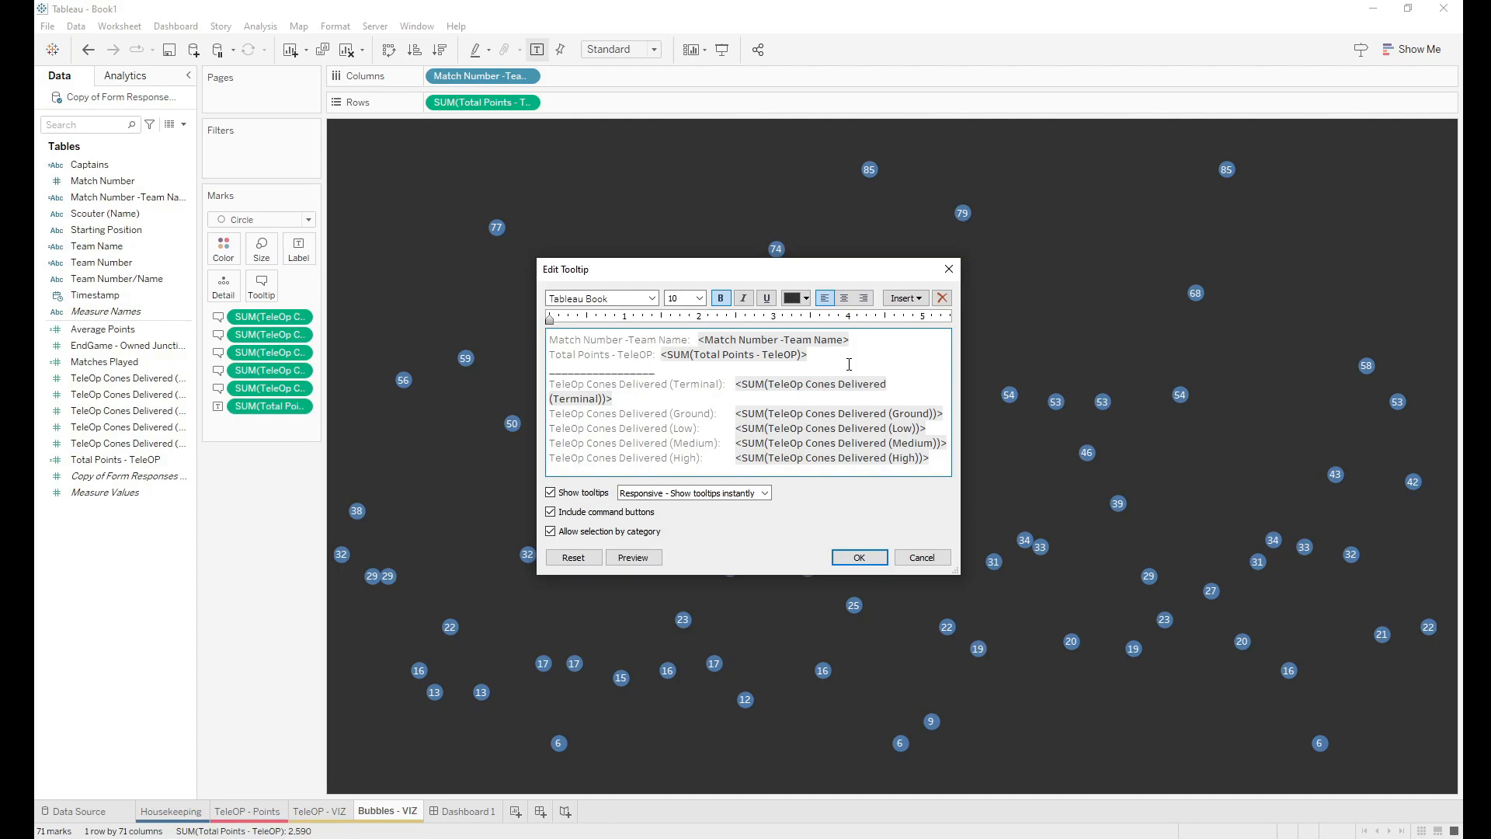
Step: Colour the Terminal and Ground cone labels blue in the tooltip
left_click(720, 412)
left_click_drag(723, 384, 550, 386)
left_click(801, 299)
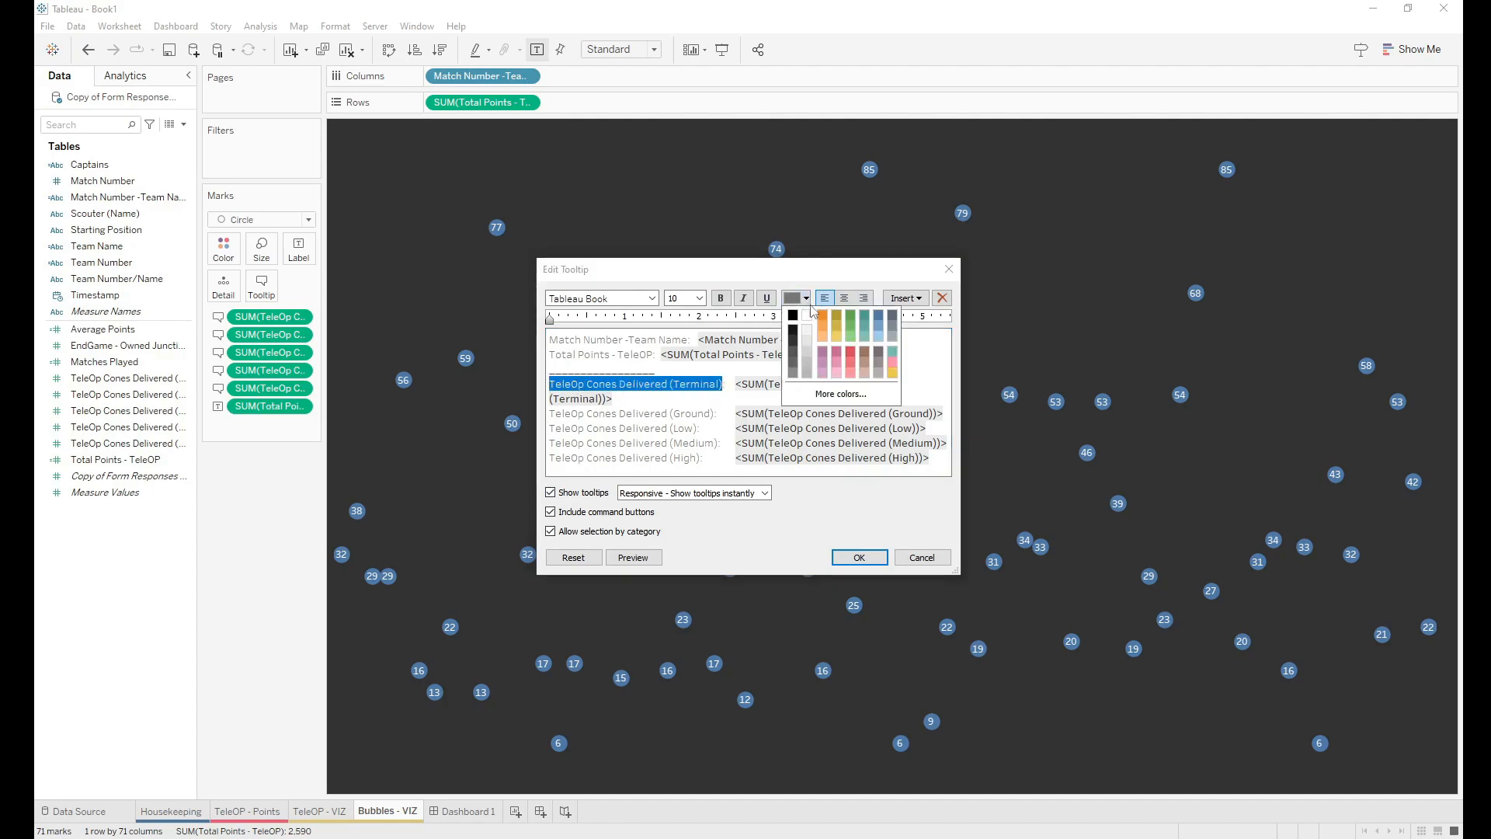
left_click(880, 322)
left_click(665, 434)
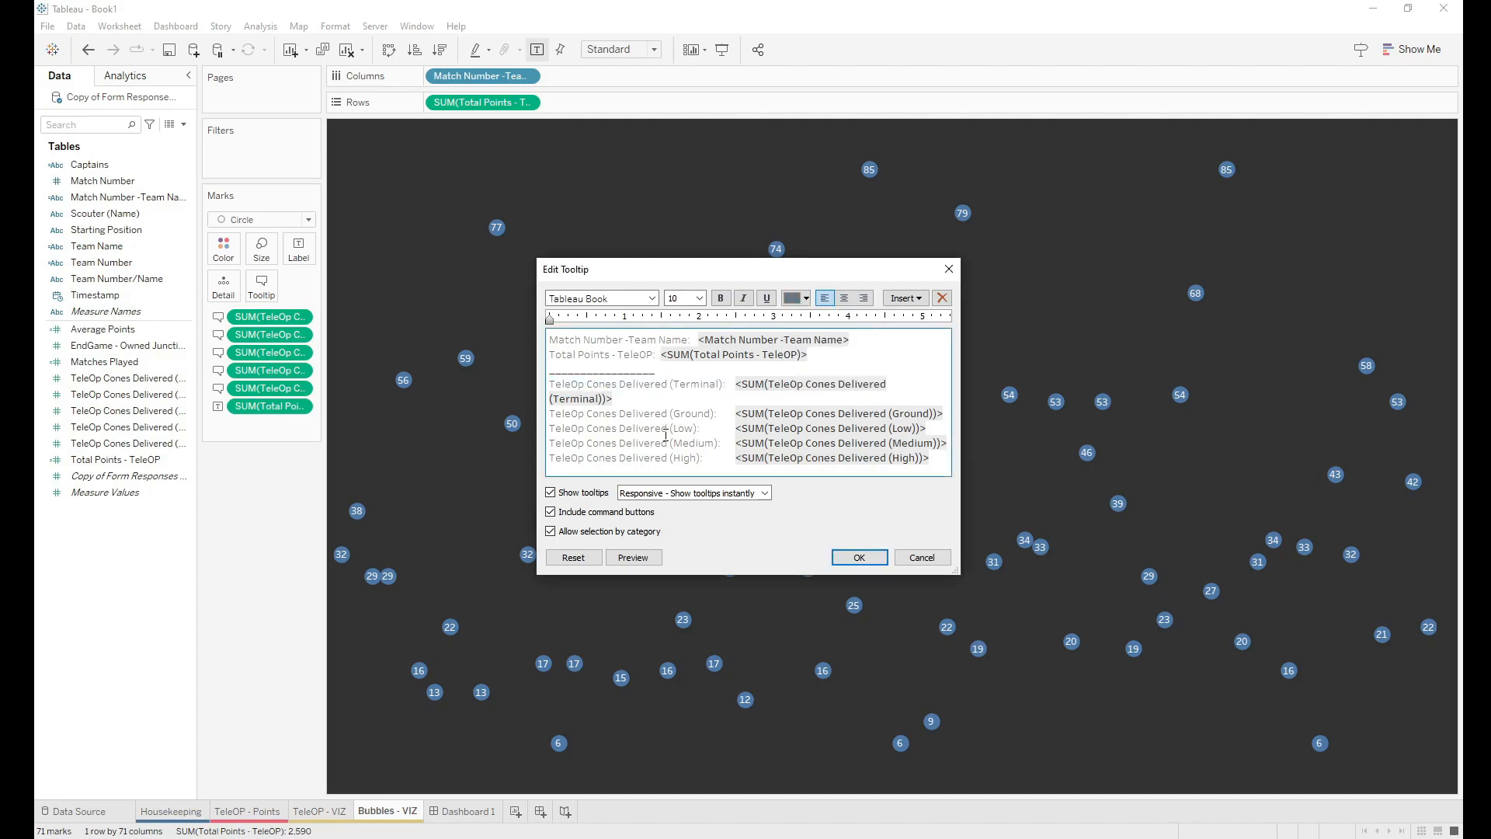
left_click_drag(721, 412, 548, 414)
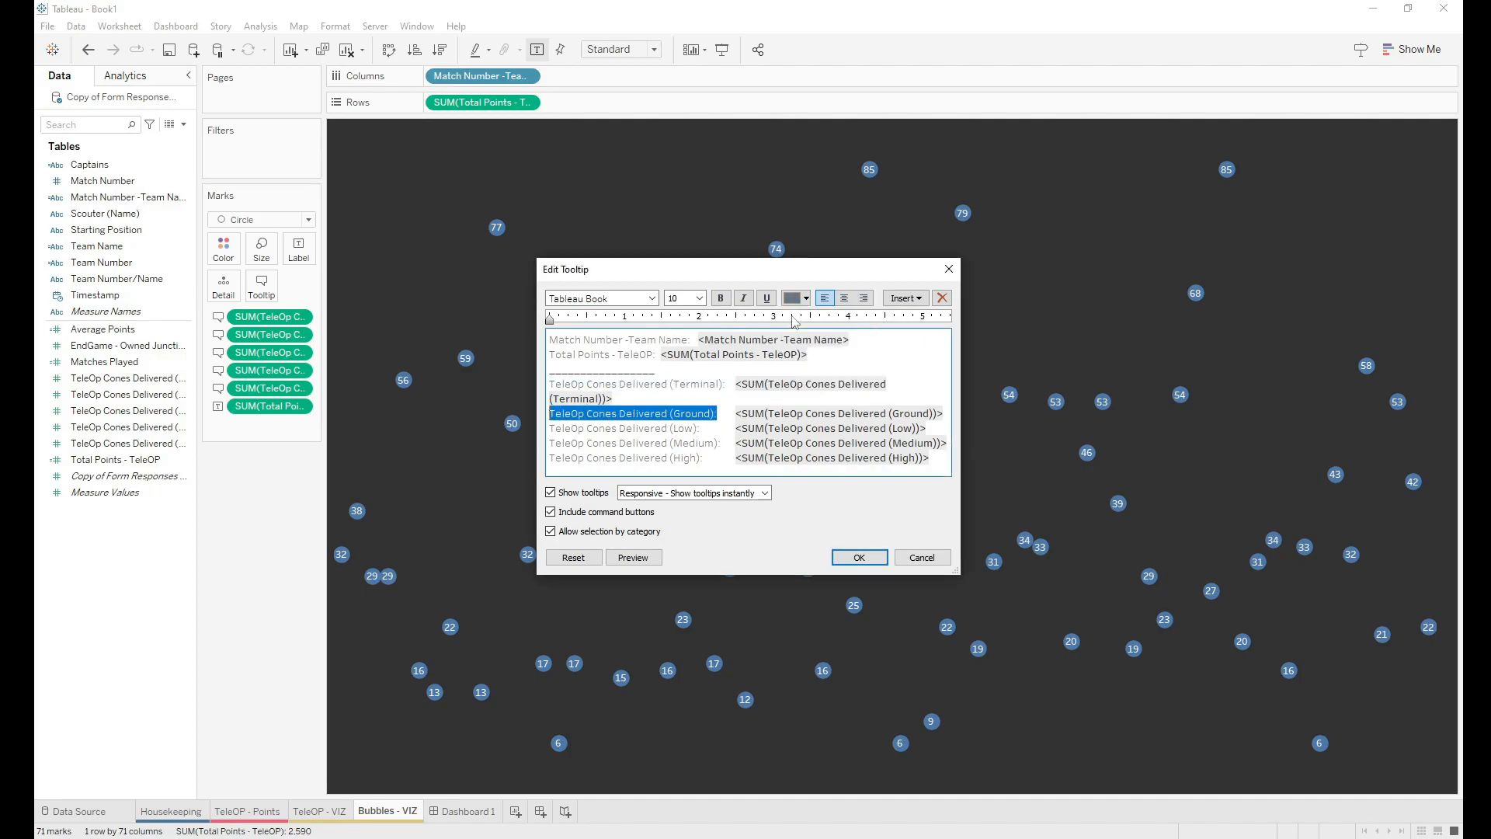
left_click(805, 299)
left_click(879, 323)
left_click(724, 383)
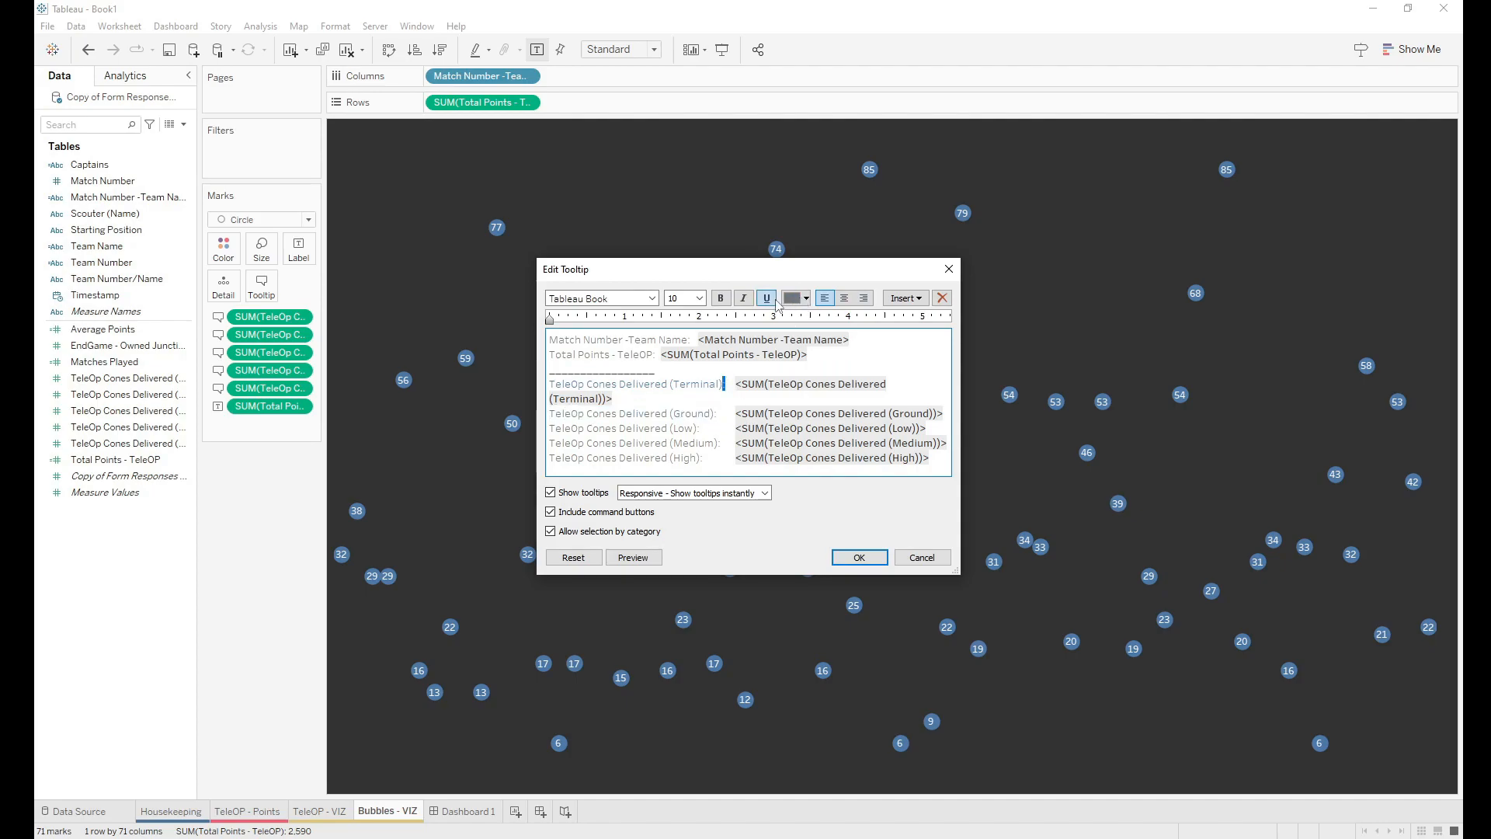
Step: Recolour the High, Medium and Low cone labels to match
left_click(806, 299)
left_click(879, 319)
left_click_drag(709, 460, 551, 461)
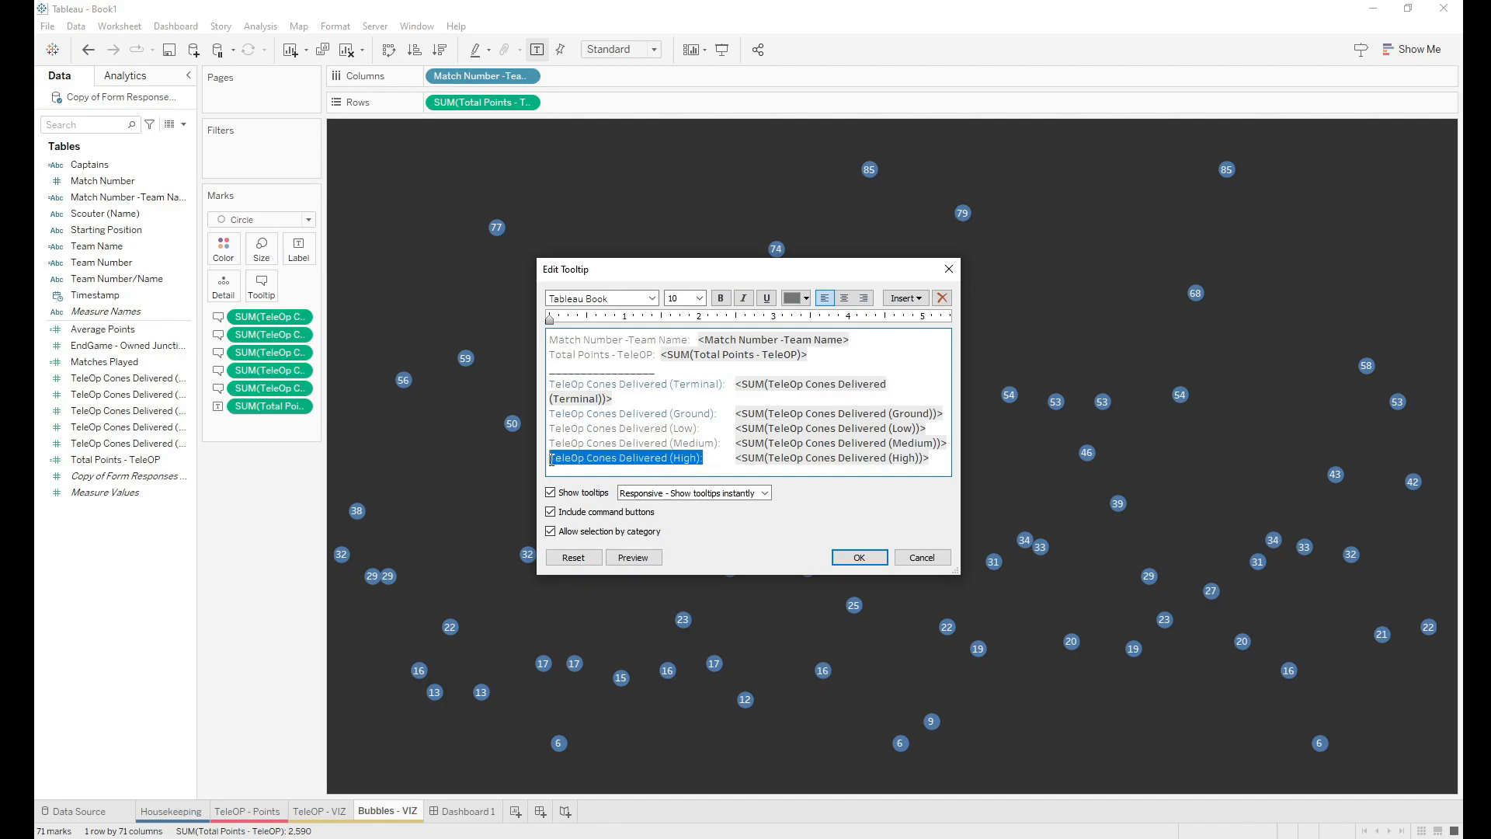
left_click(805, 298)
left_click(878, 317)
left_click(718, 442)
left_click_drag(718, 443, 550, 444)
left_click(804, 298)
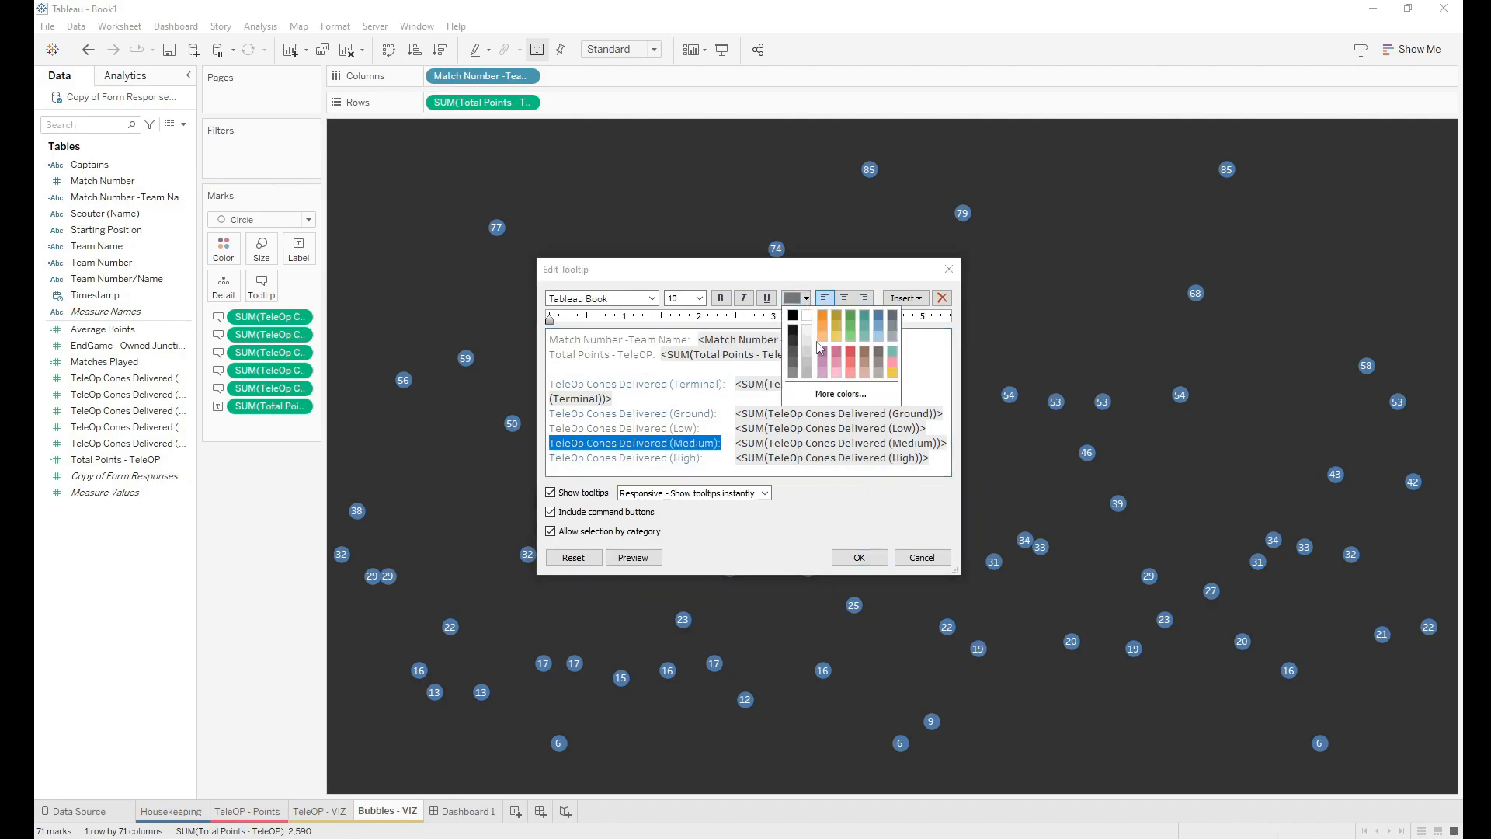
left_click(879, 317)
left_click_drag(700, 428, 550, 432)
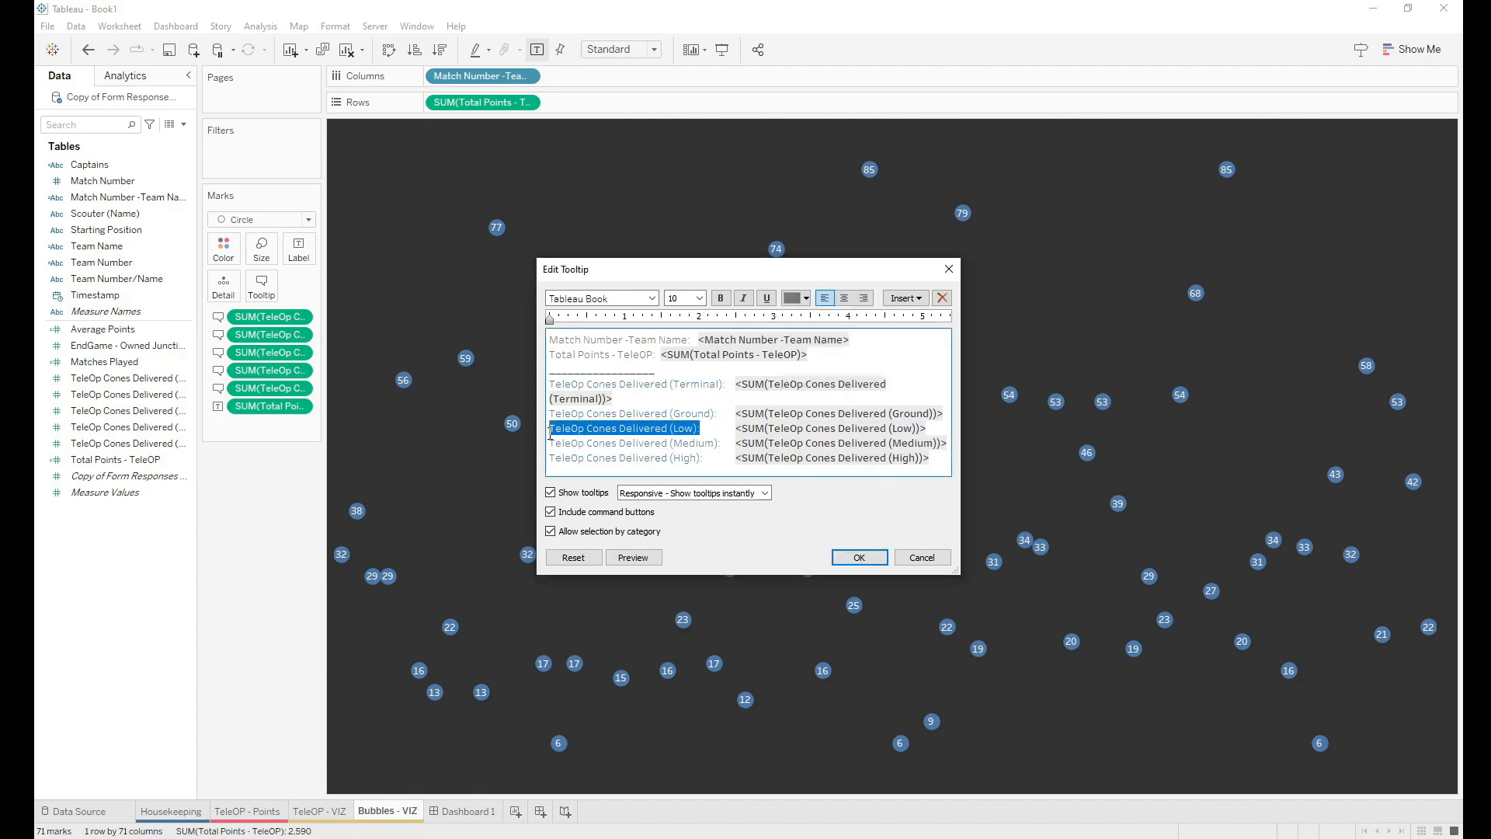
left_click(804, 299)
left_click(880, 320)
left_click(641, 358)
Step: Colour the Total Points - TeleOP and Match Number -Team Name labels green and confirm
left_click_drag(657, 355, 550, 356)
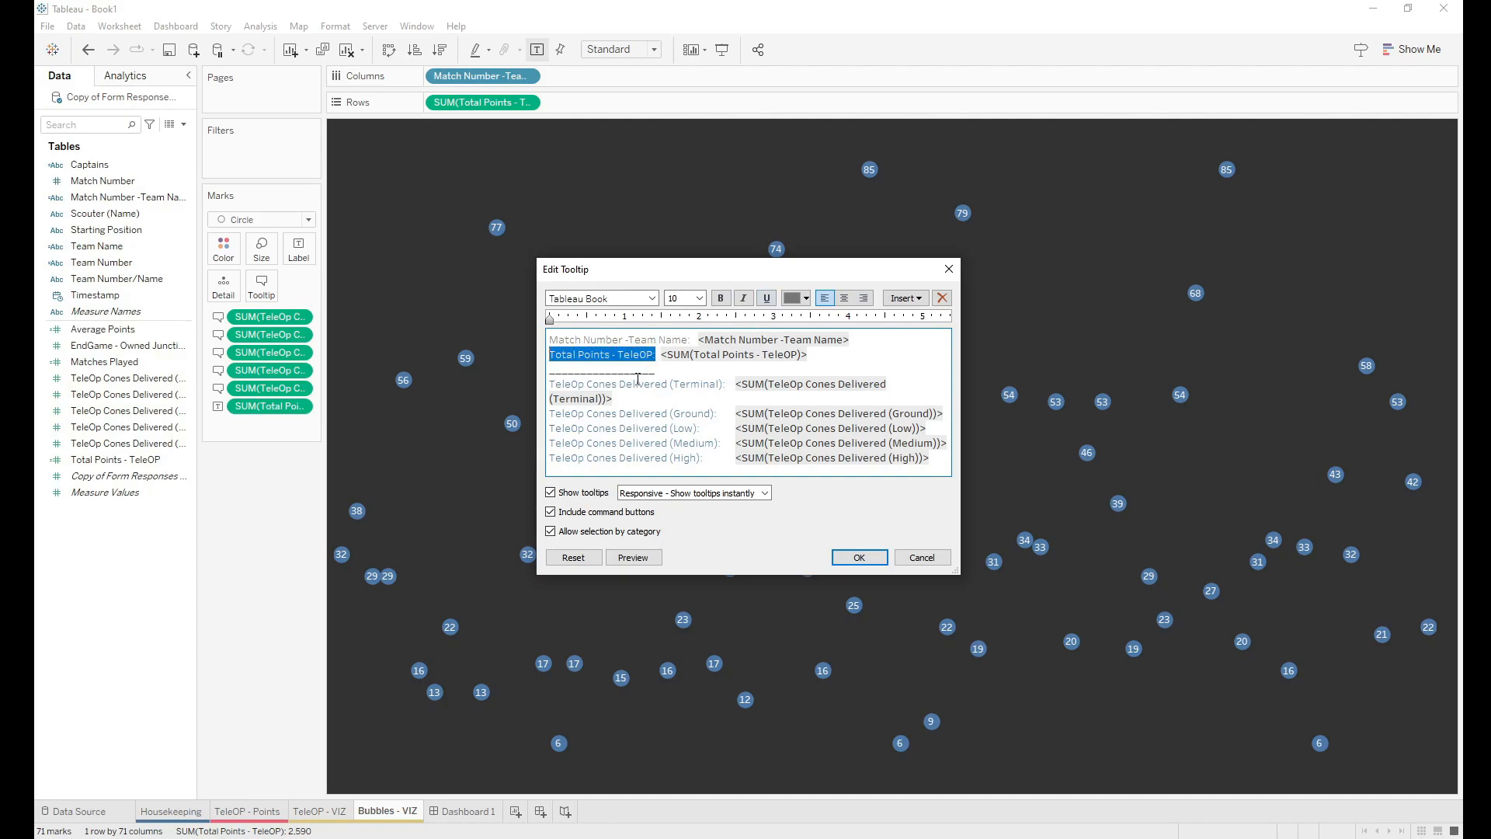
left_click(806, 298)
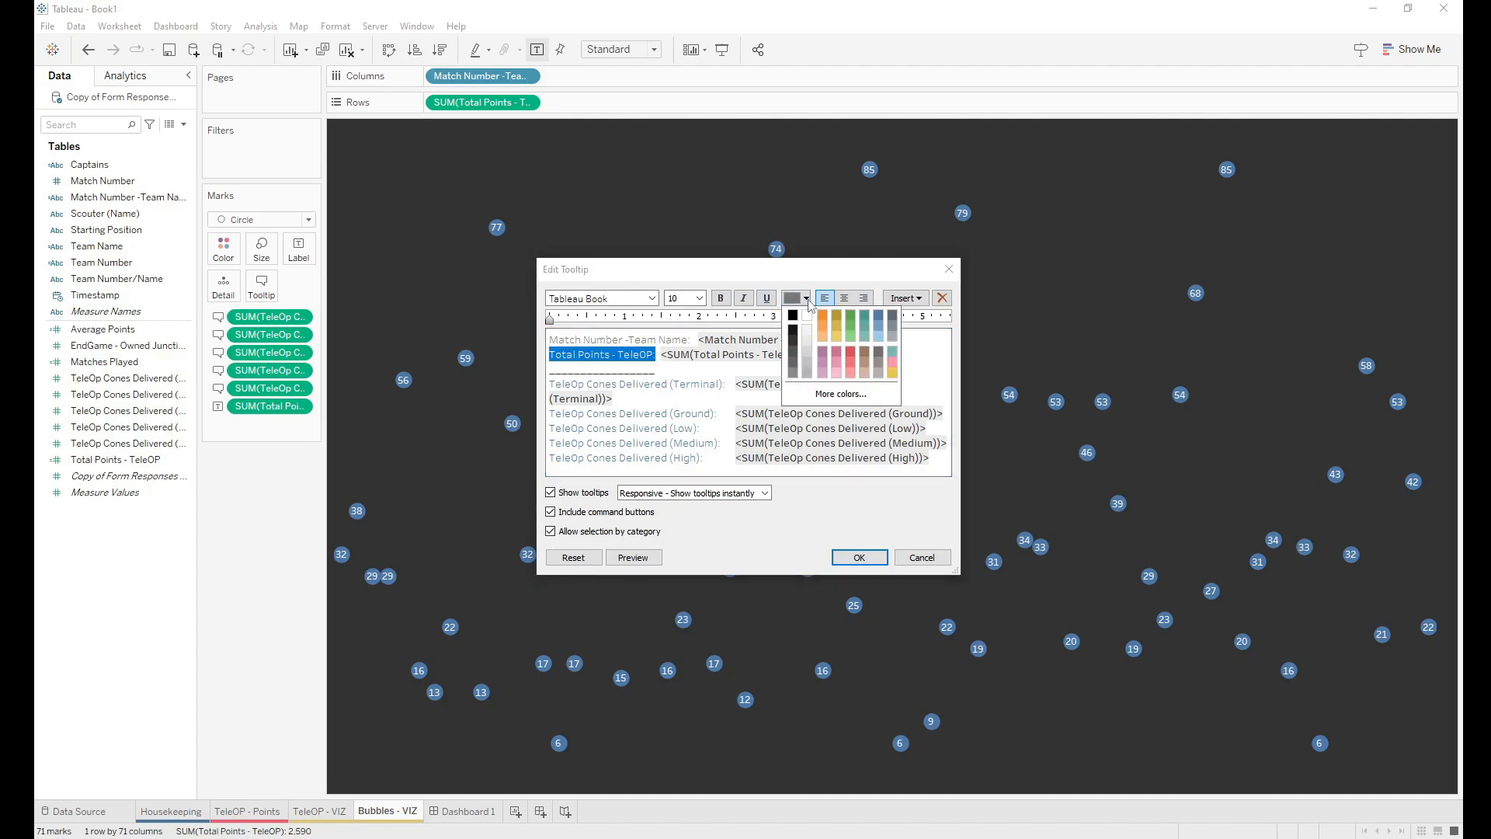
left_click(878, 326)
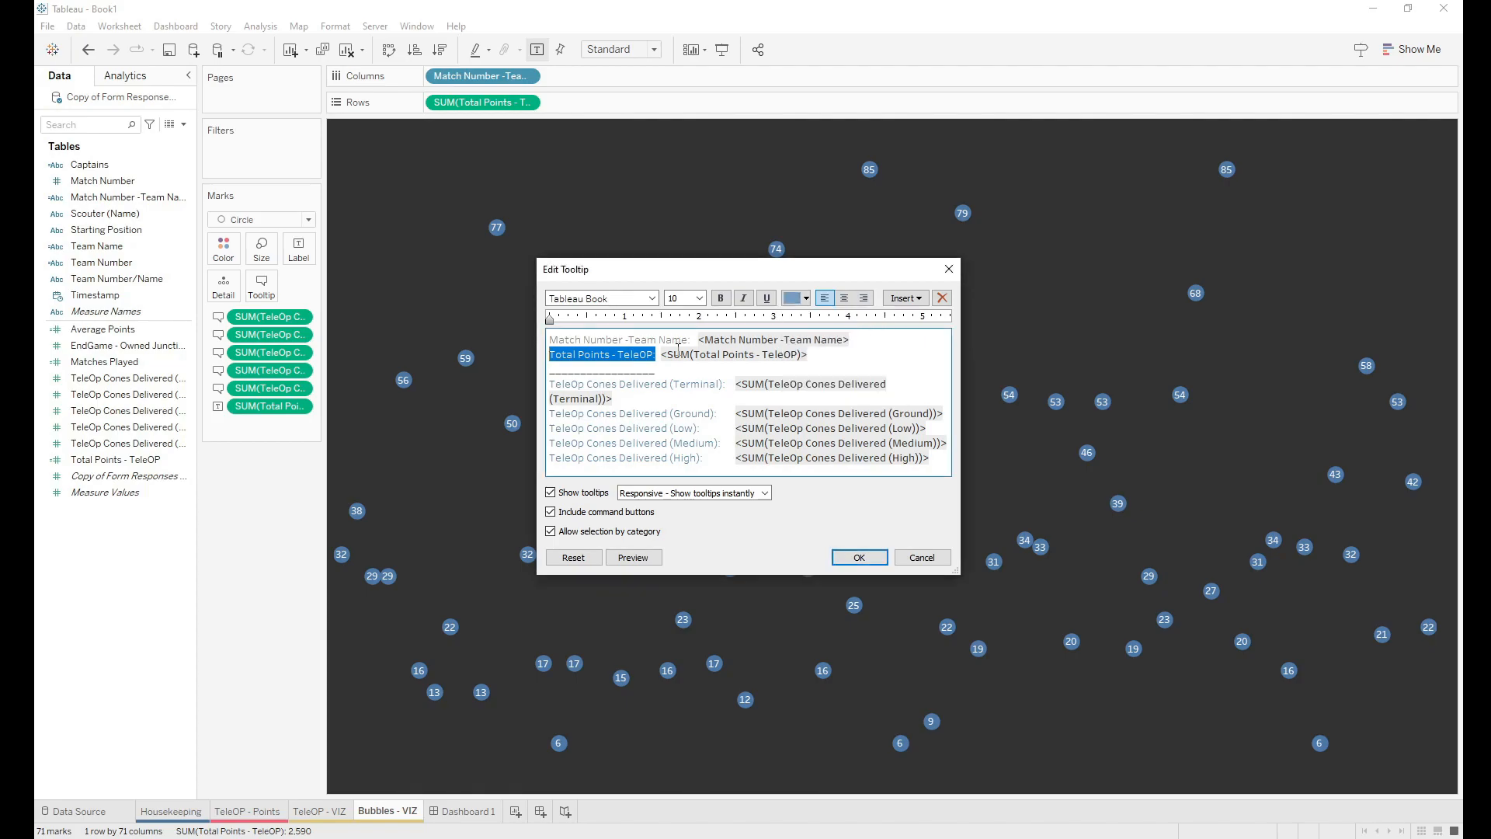
left_click(806, 299)
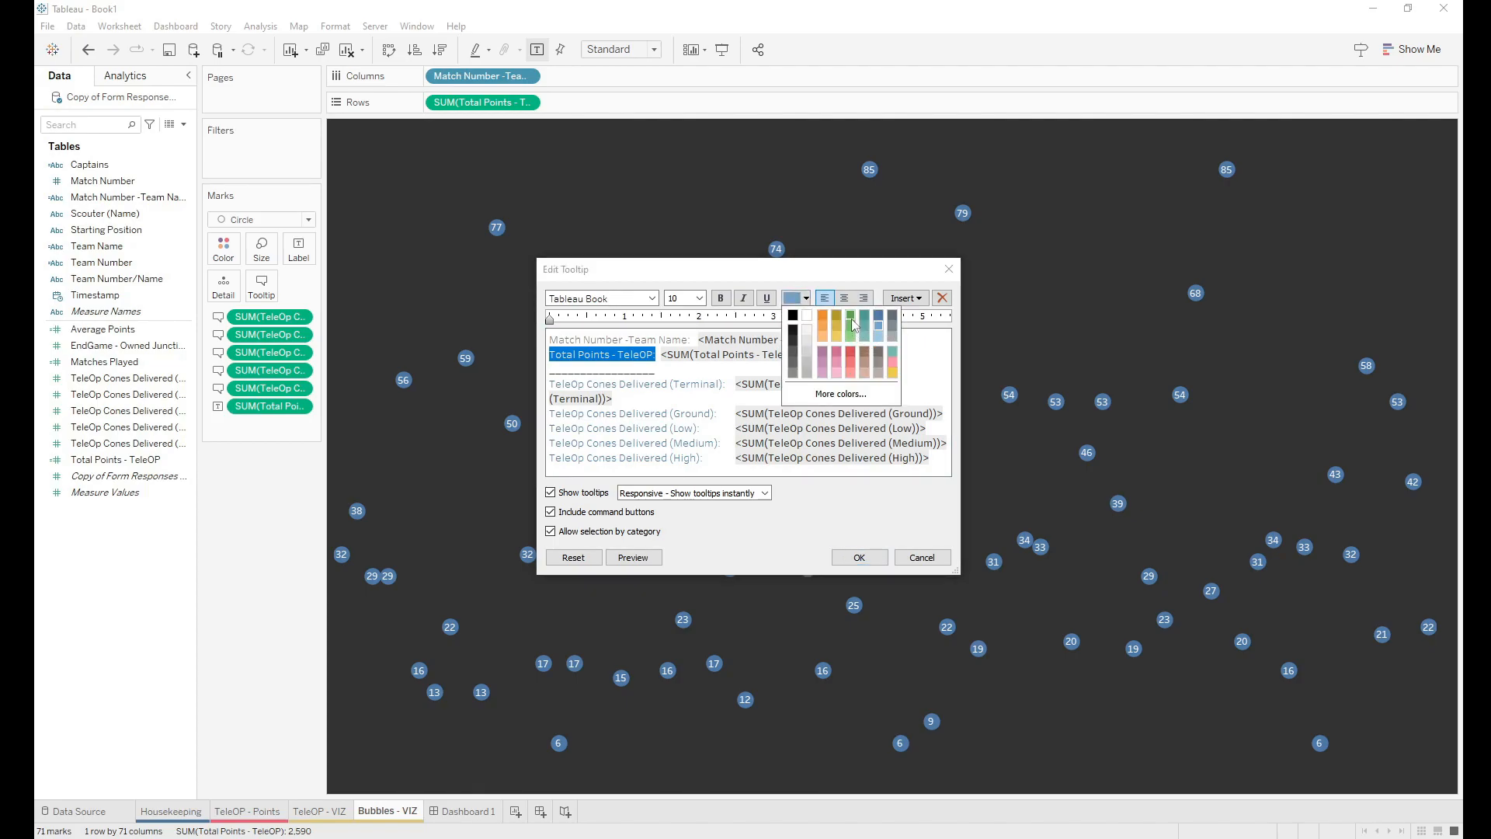
left_click(851, 324)
left_click_drag(692, 340, 549, 339)
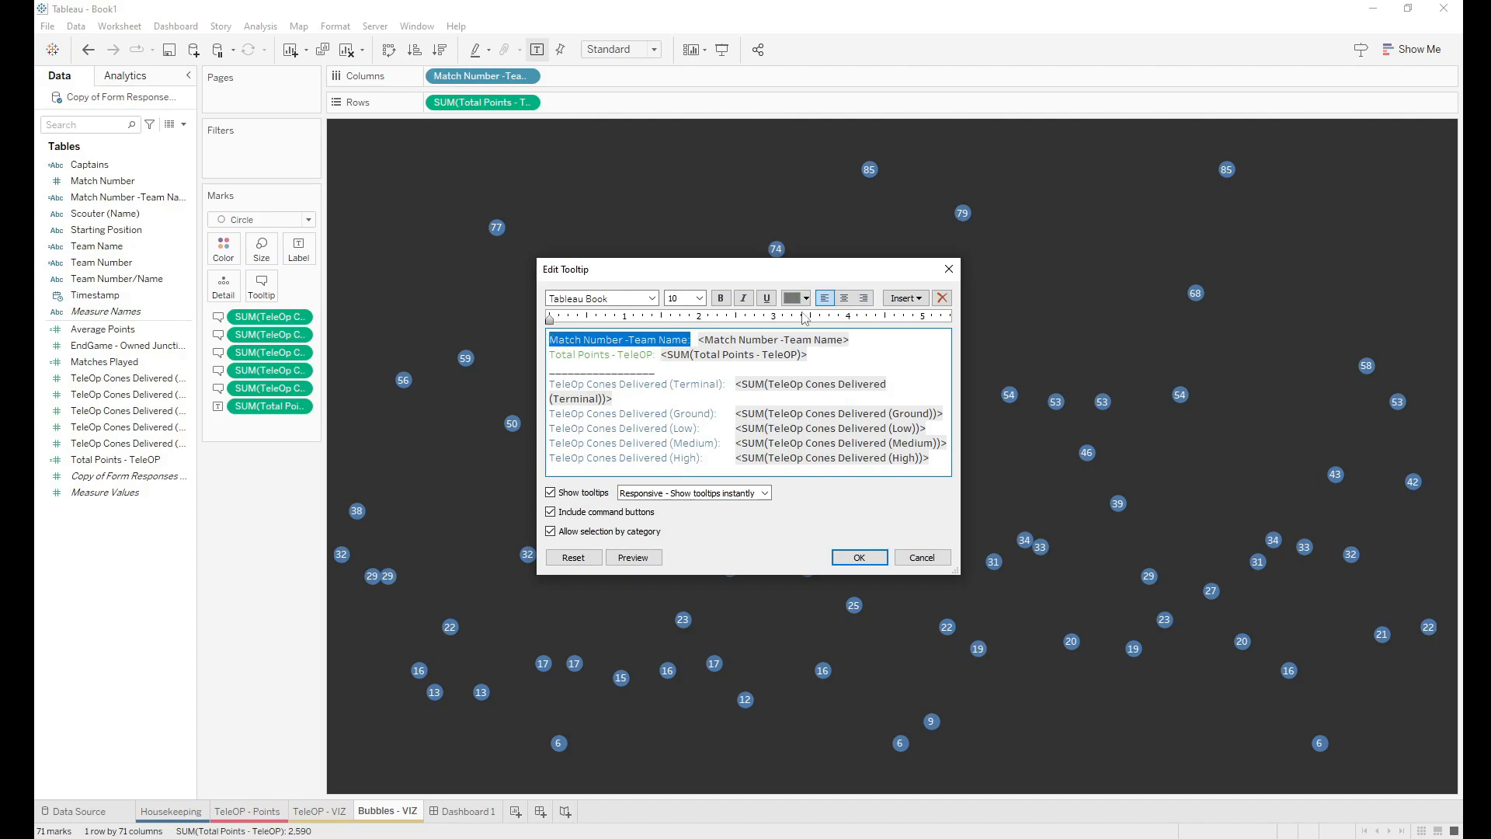
left_click(806, 298)
left_click(852, 325)
left_click(630, 367)
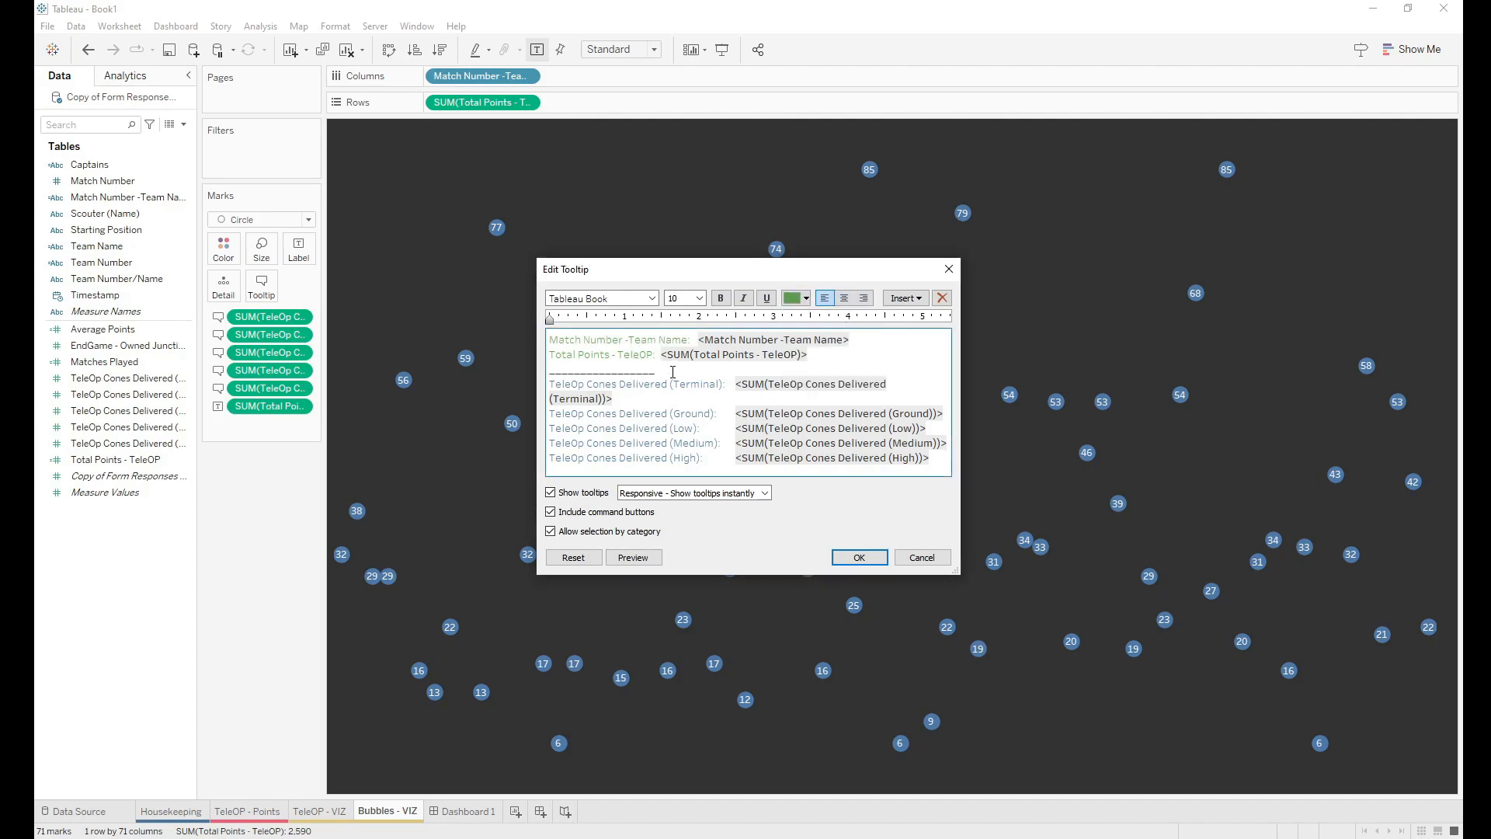
left_click(855, 560)
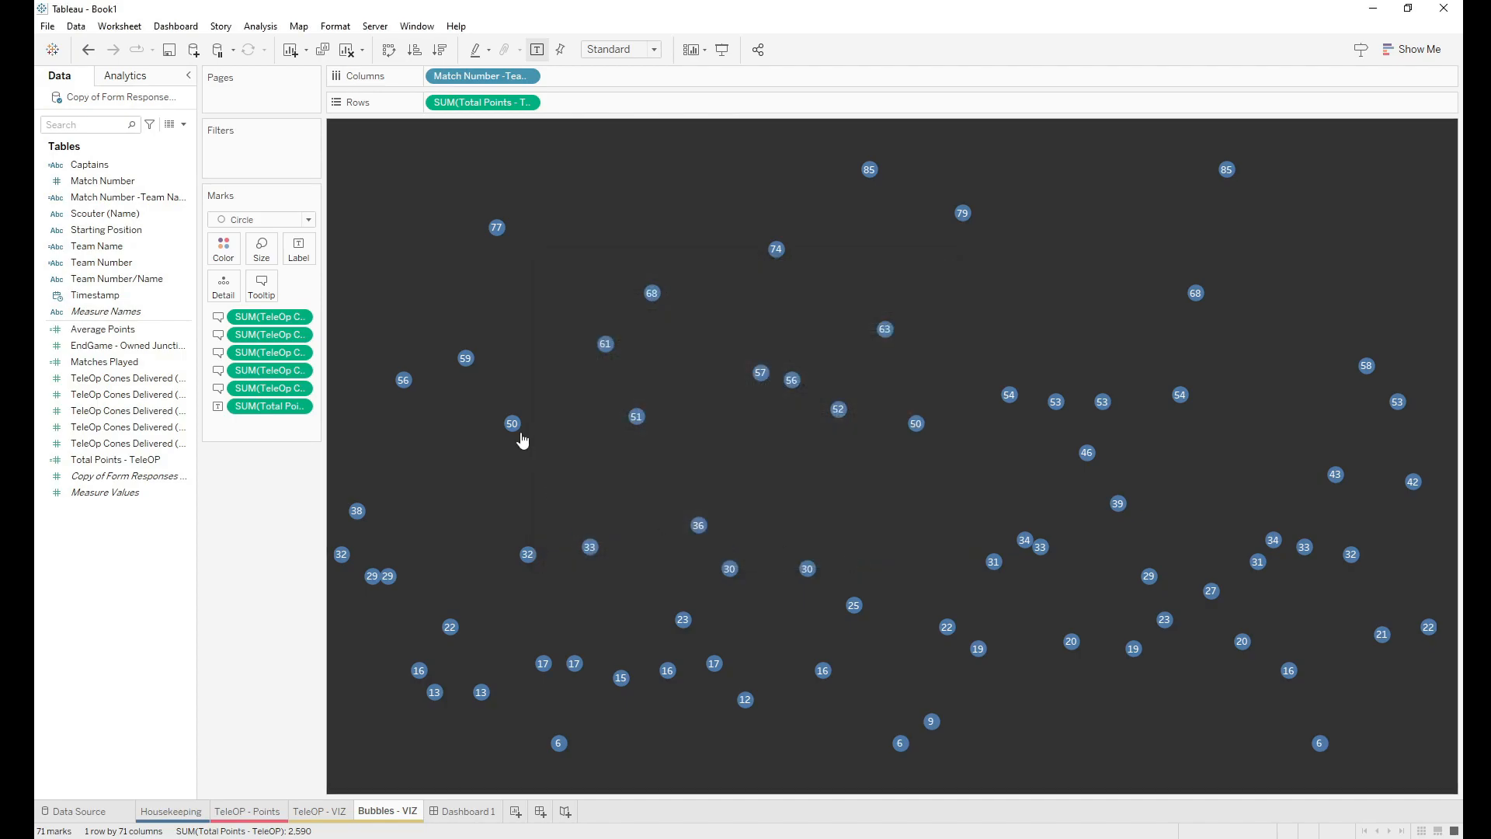
Step: Add EndGame - Owned Junctions to the bubble tooltip fields and reopen the tooltip editor
mouse_move(519, 429)
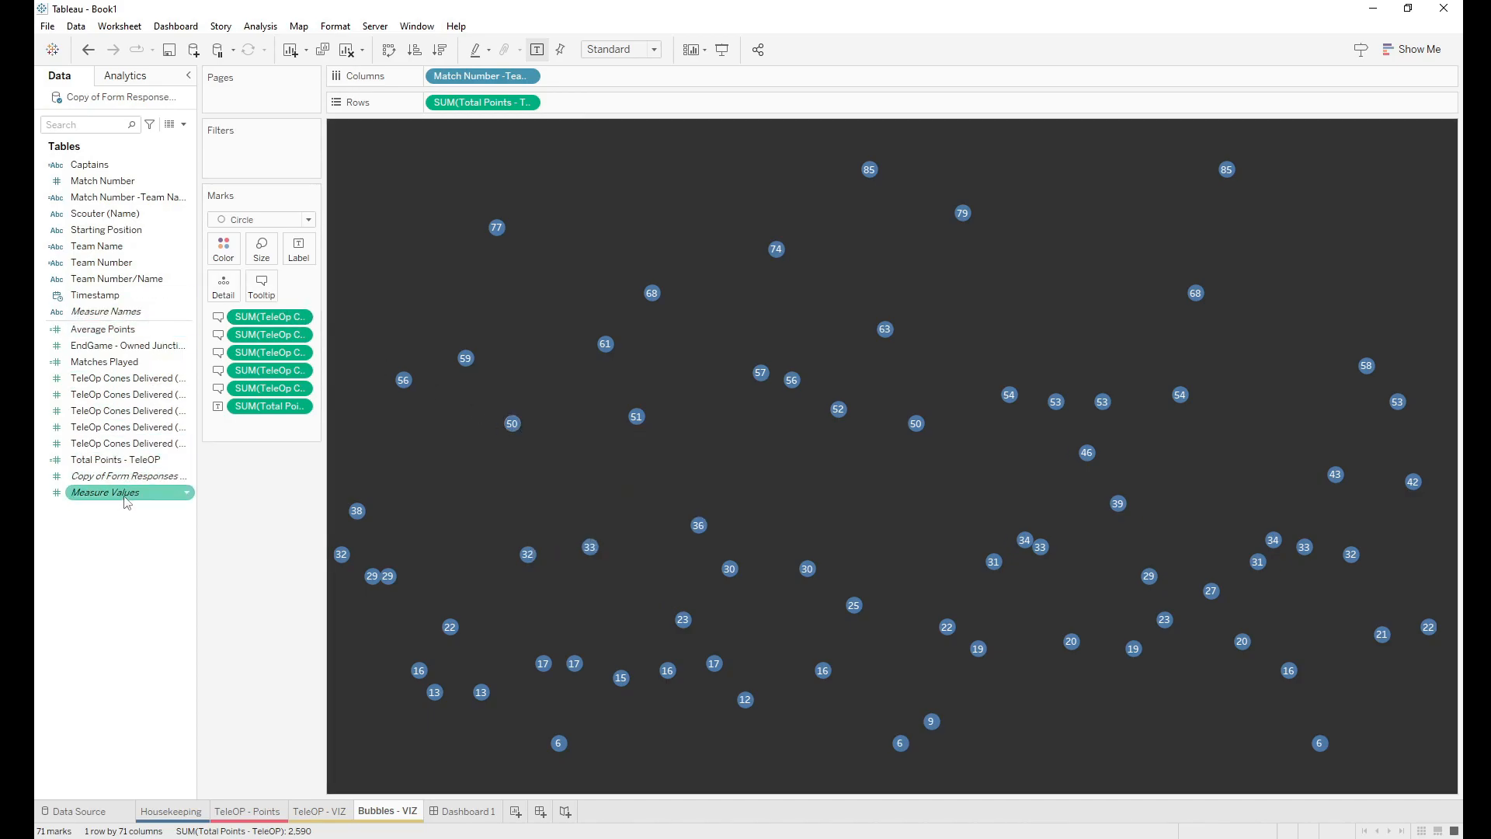
left_click_drag(112, 355, 263, 286)
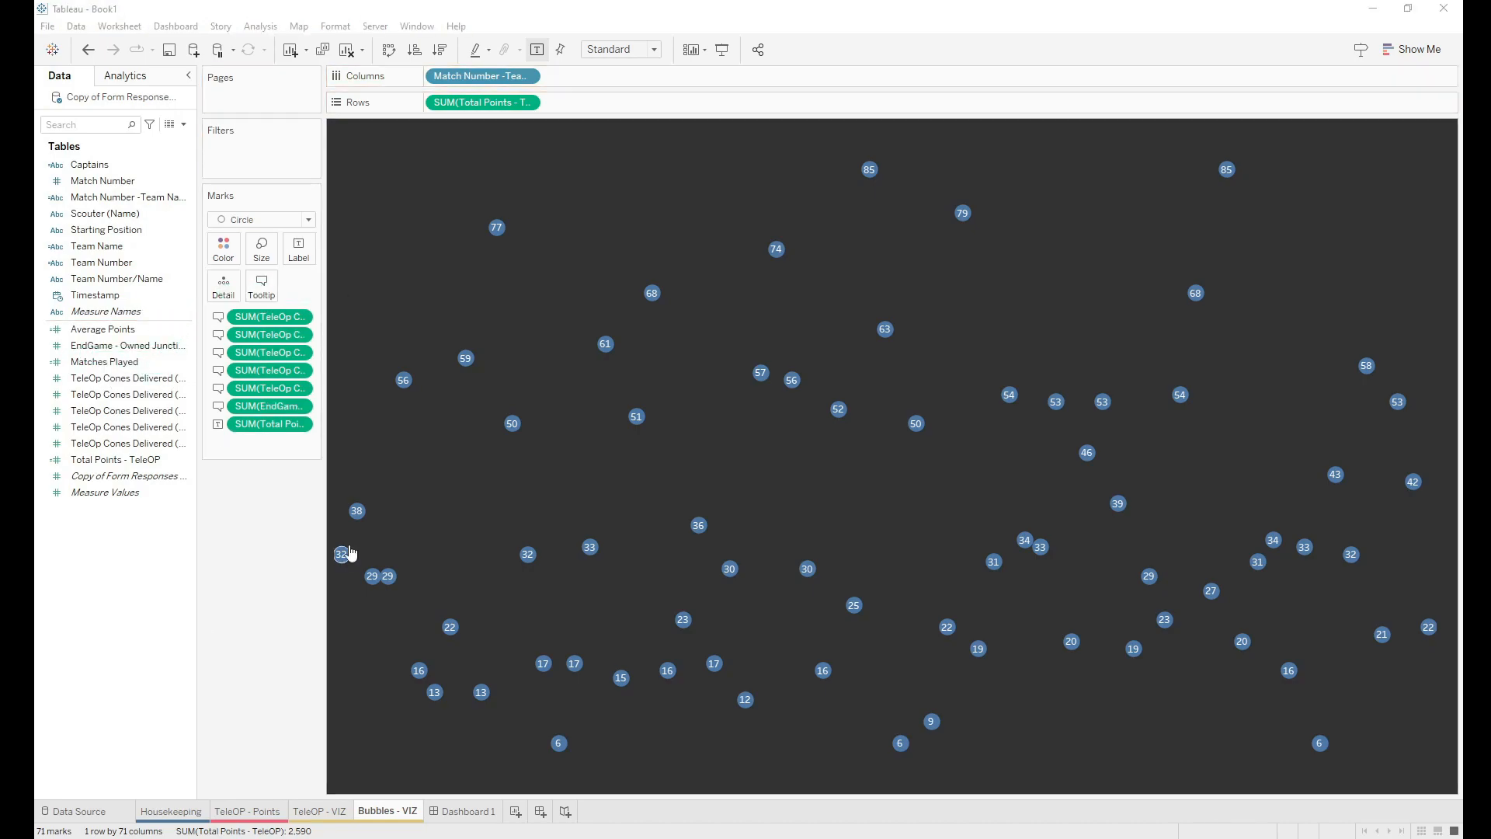
left_click(262, 286)
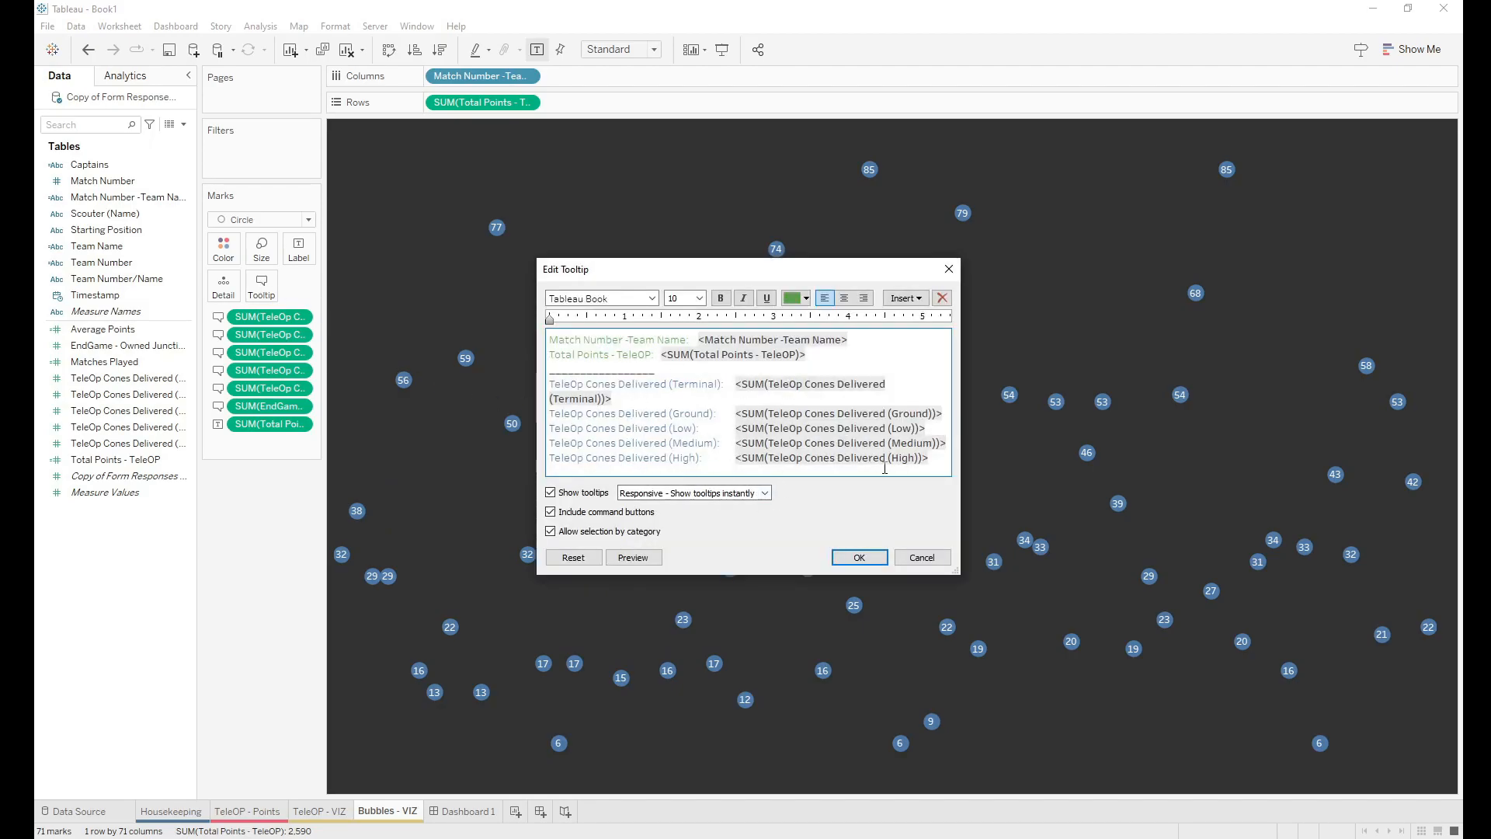
Step: Append an 'End Game - Owned Junctions:' line with its SUM value tab-aligned to the cone counts
left_click(944, 458)
key("Return")
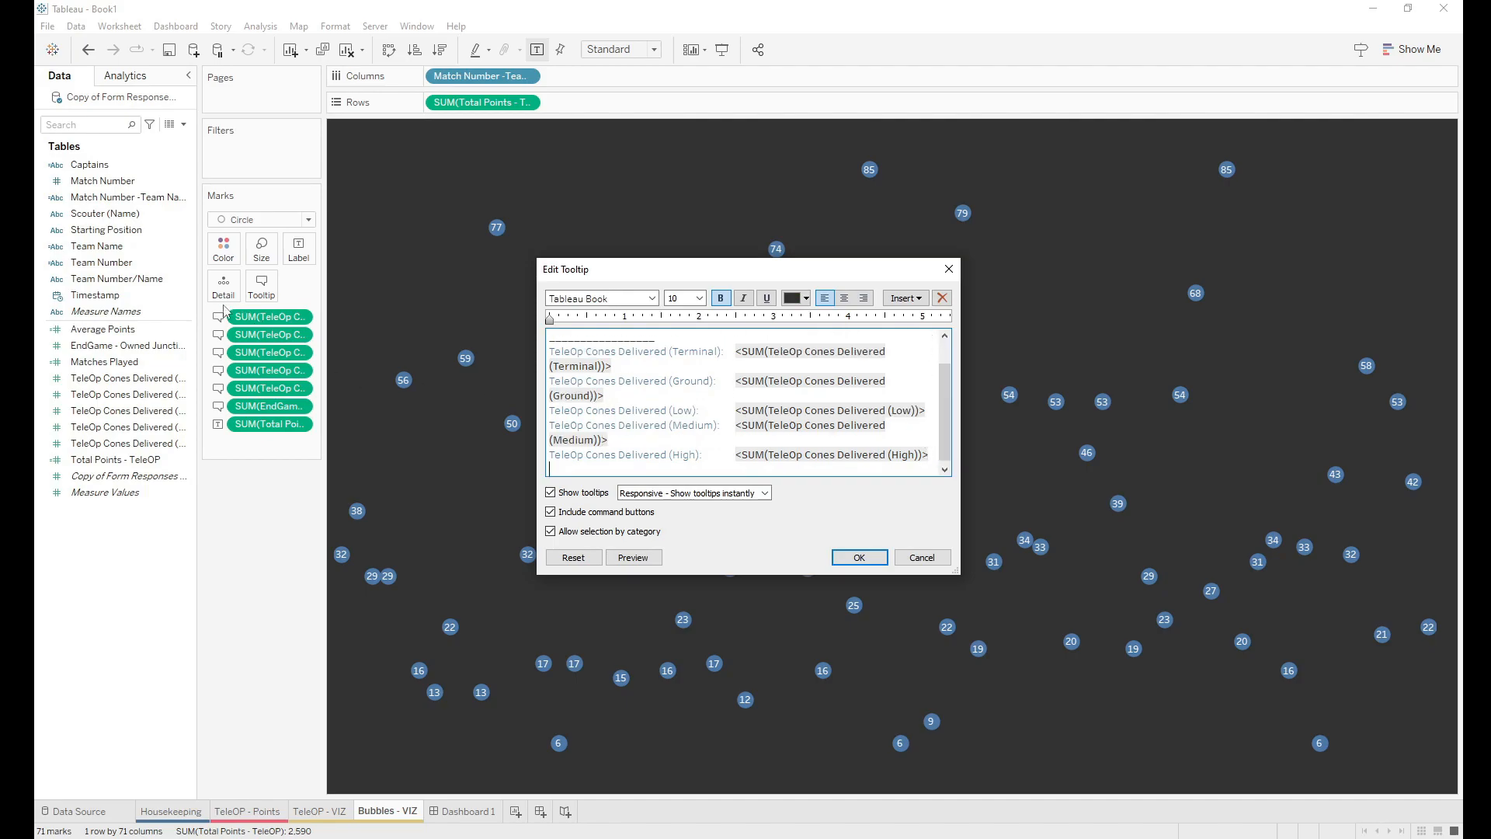
left_click(925, 303)
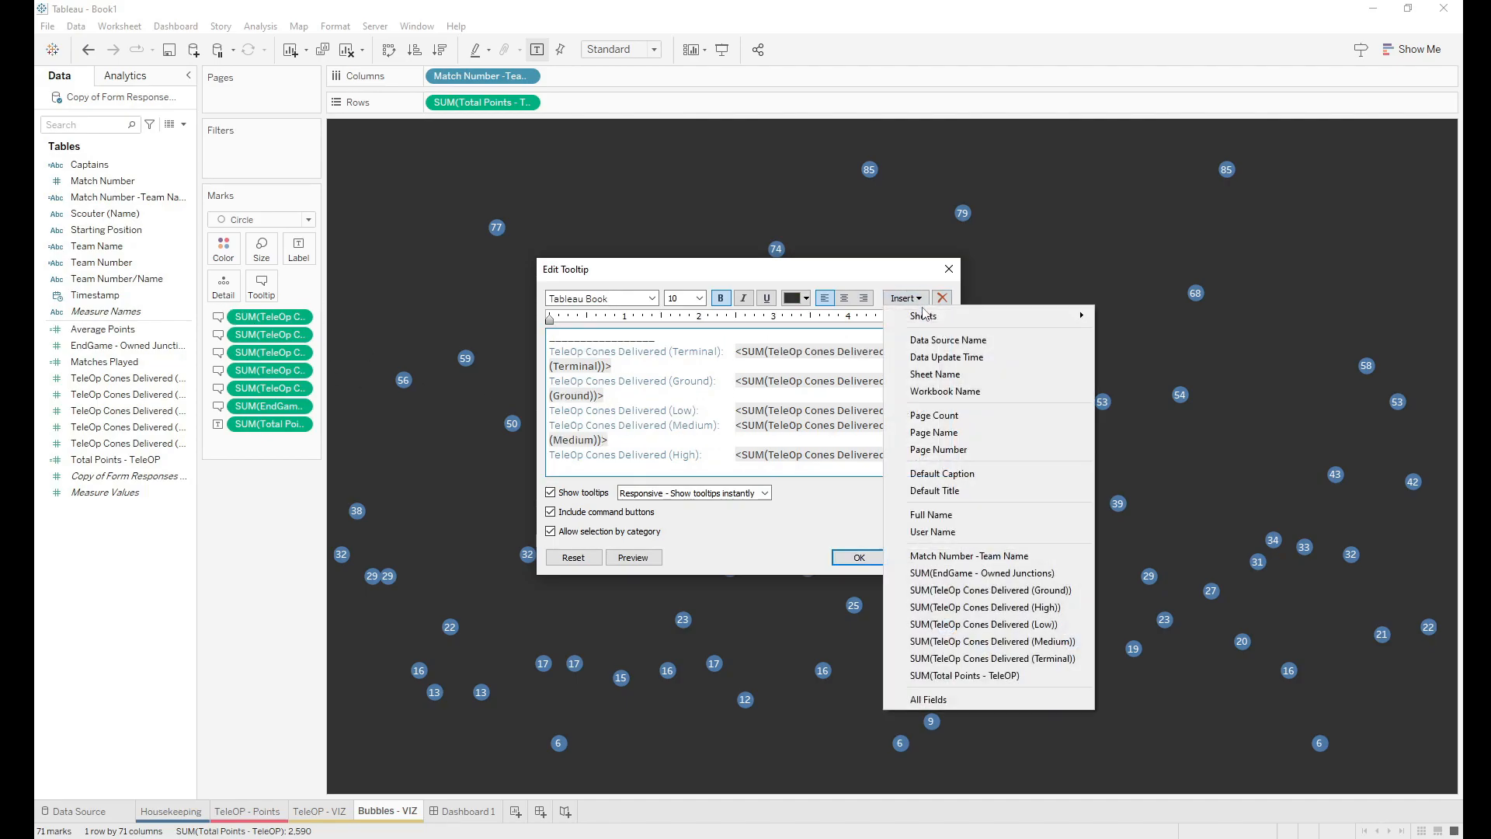
left_click(967, 574)
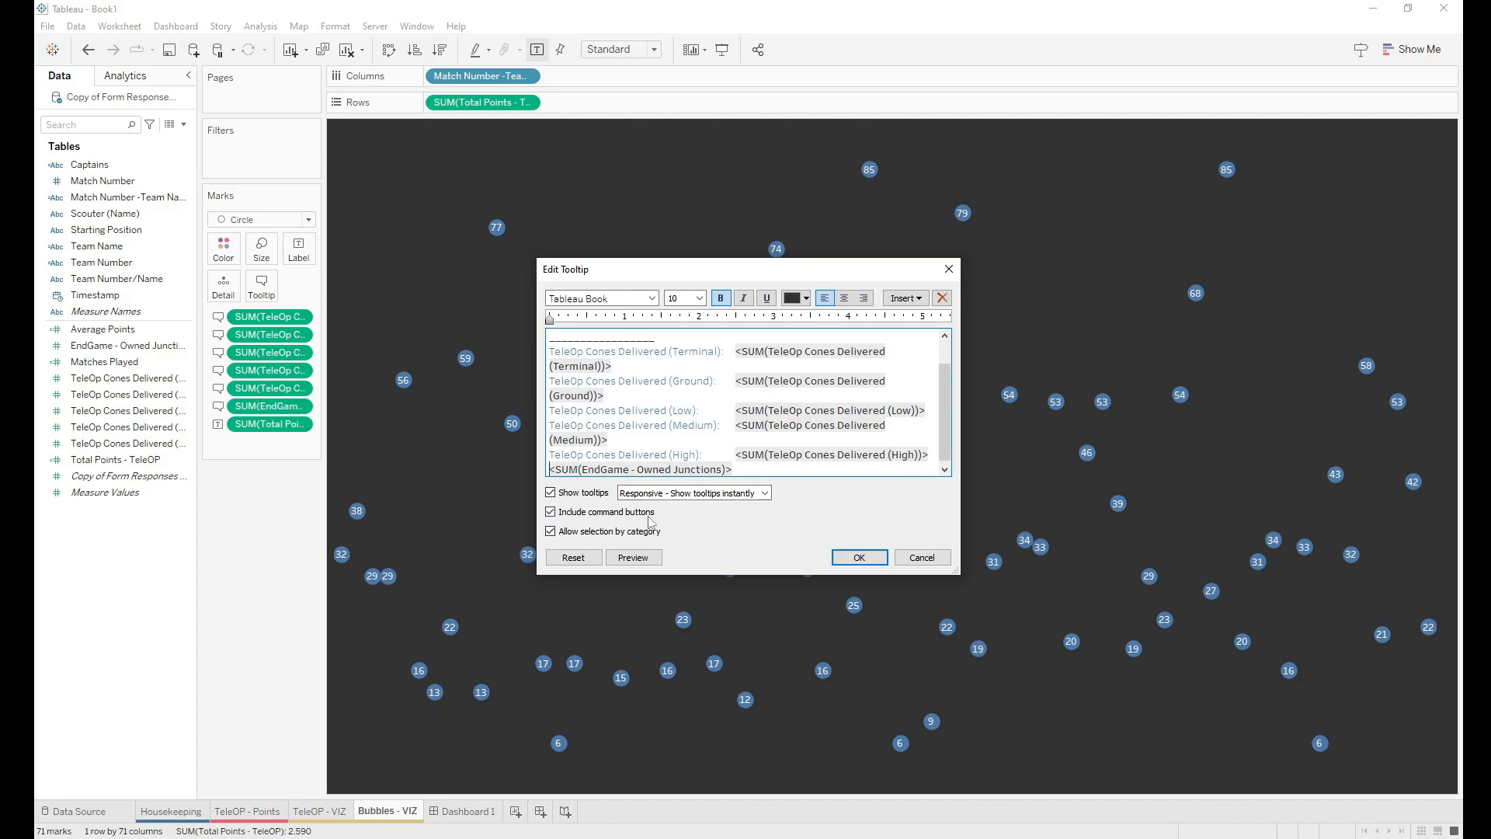
type("End Game")
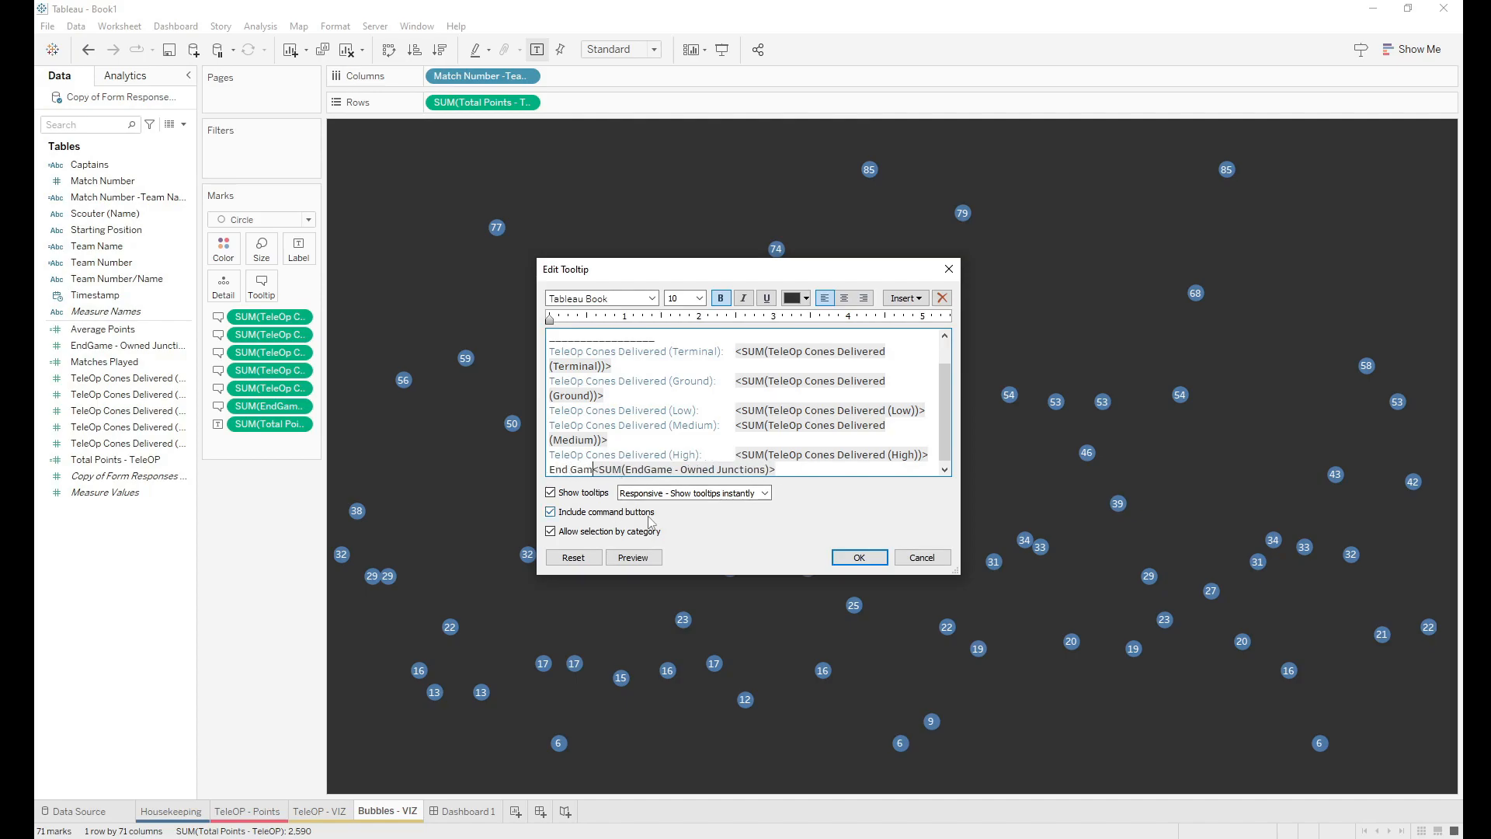
type(" - Owned Junctions")
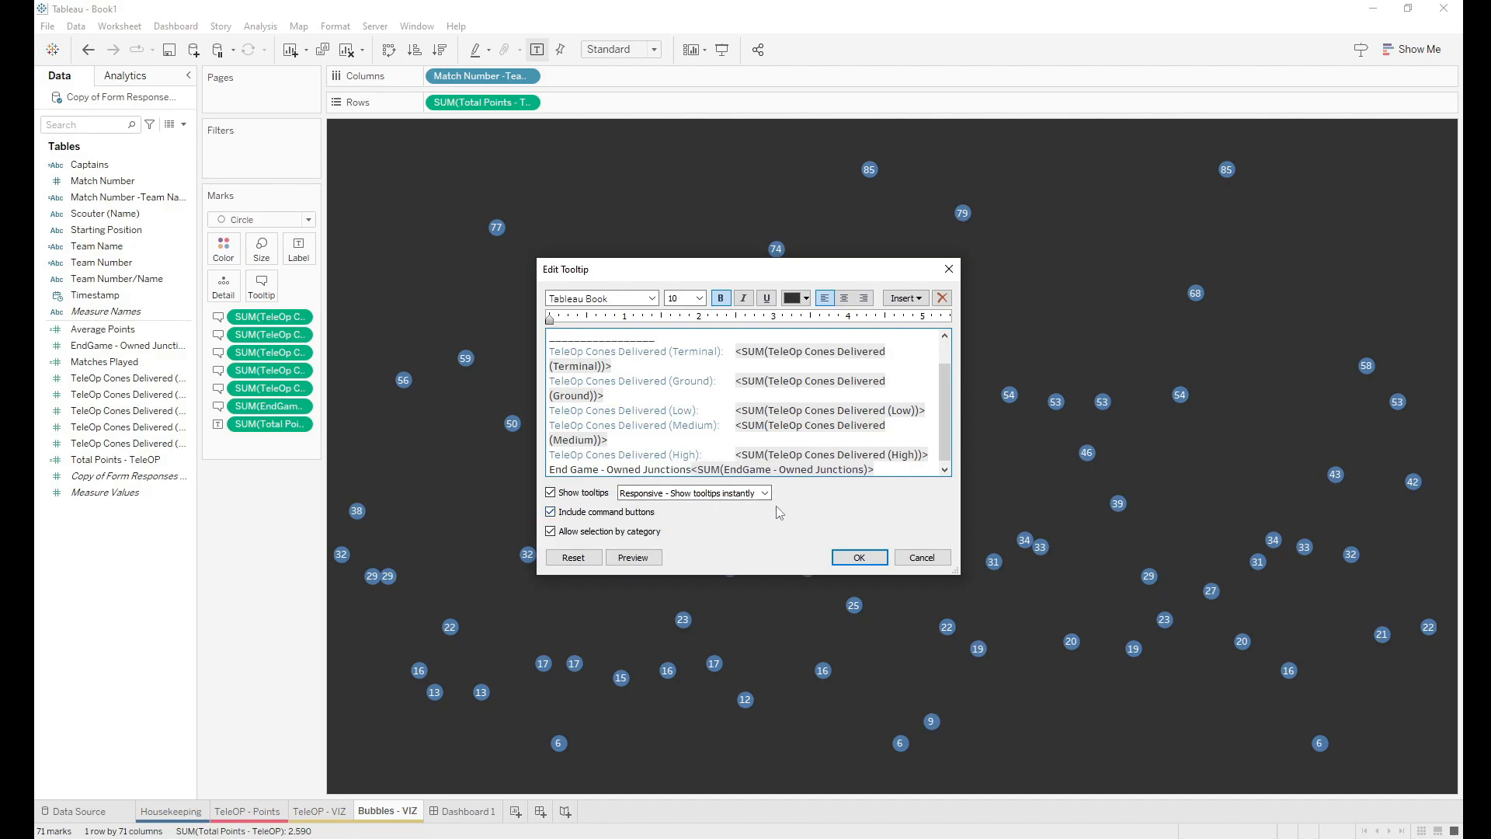
type(":")
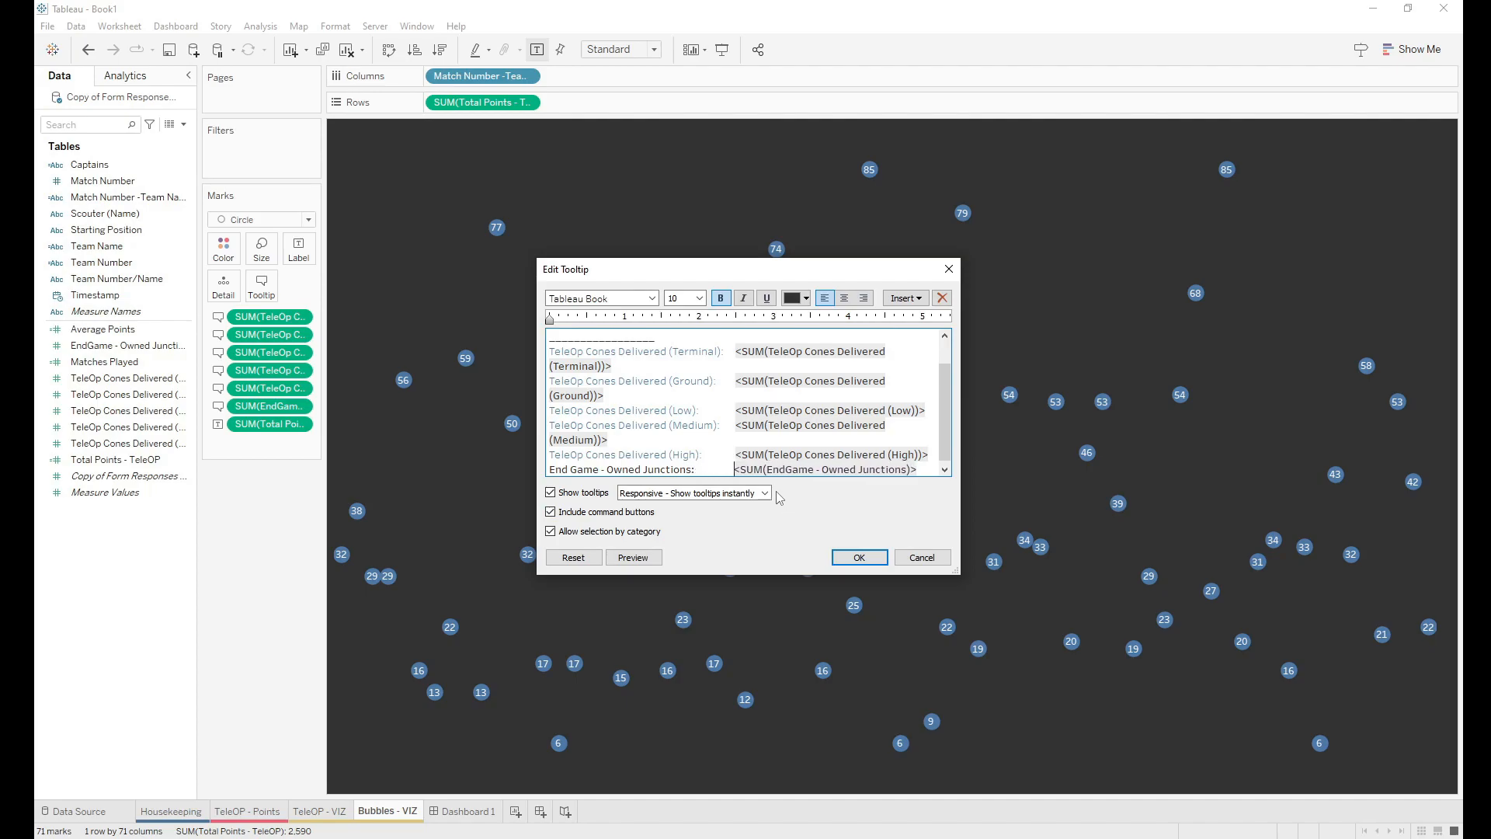
key("BackSpace")
key("BackSpace")
key("BackSpace")
key("BackSpace")
key("BackSpace")
key("BackSpace")
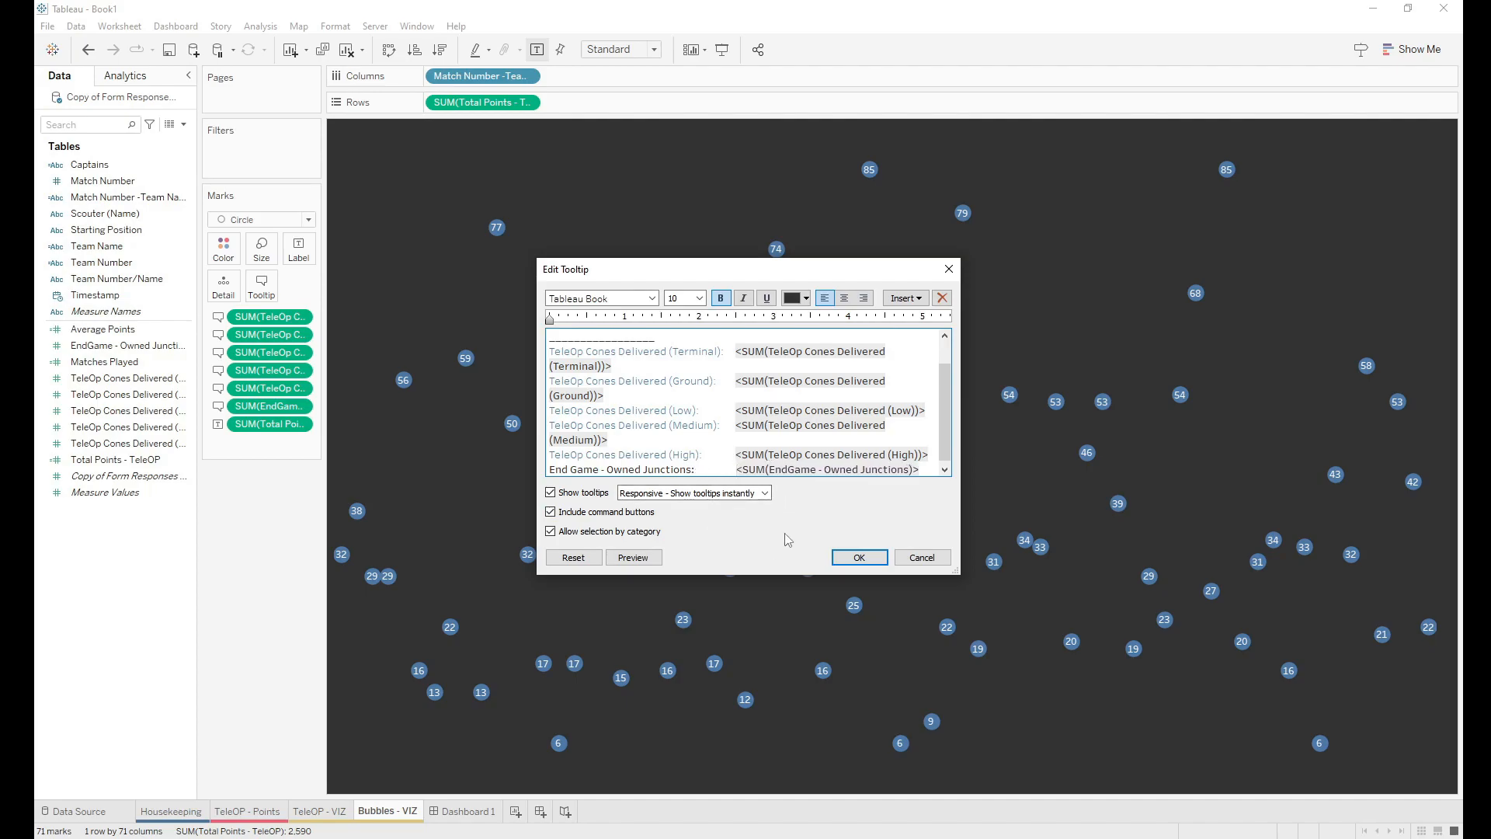
key("BackSpace")
key("BackSpace")
key("BackSpace")
key("BackSpace")
key("BackSpace")
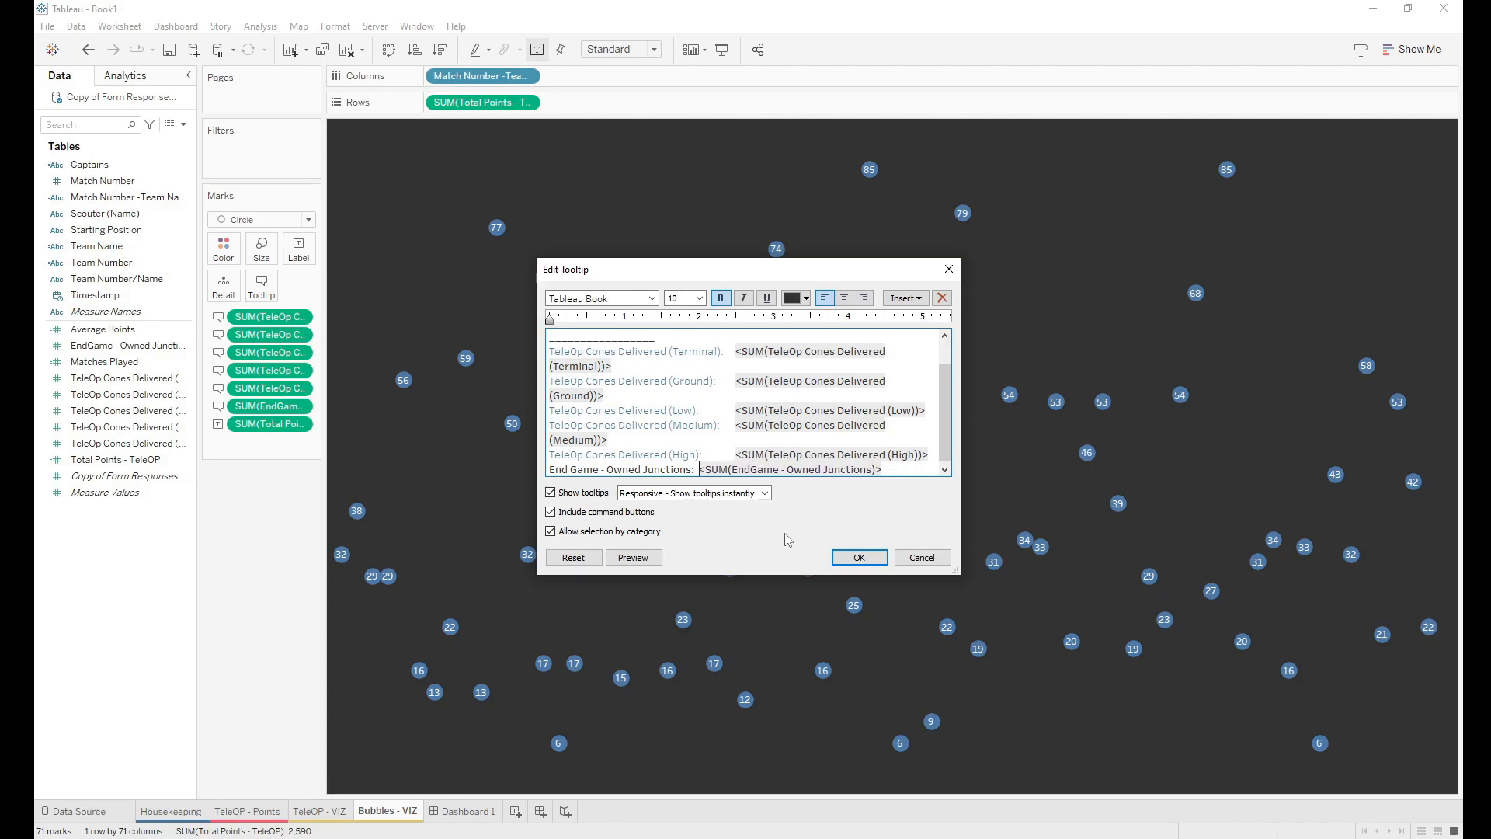
key("Tab")
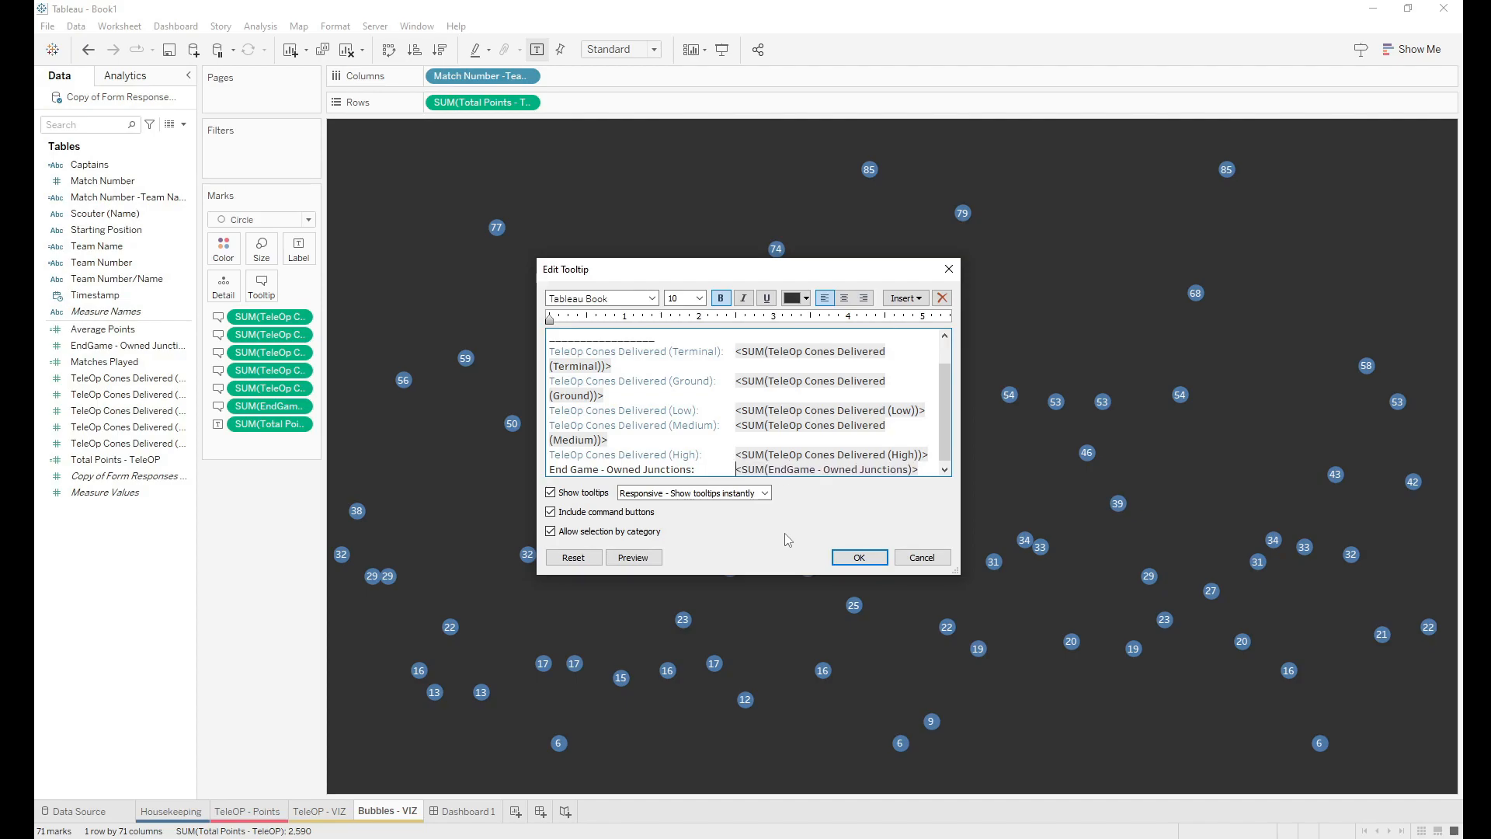
left_click_drag(945, 400, 967, 483)
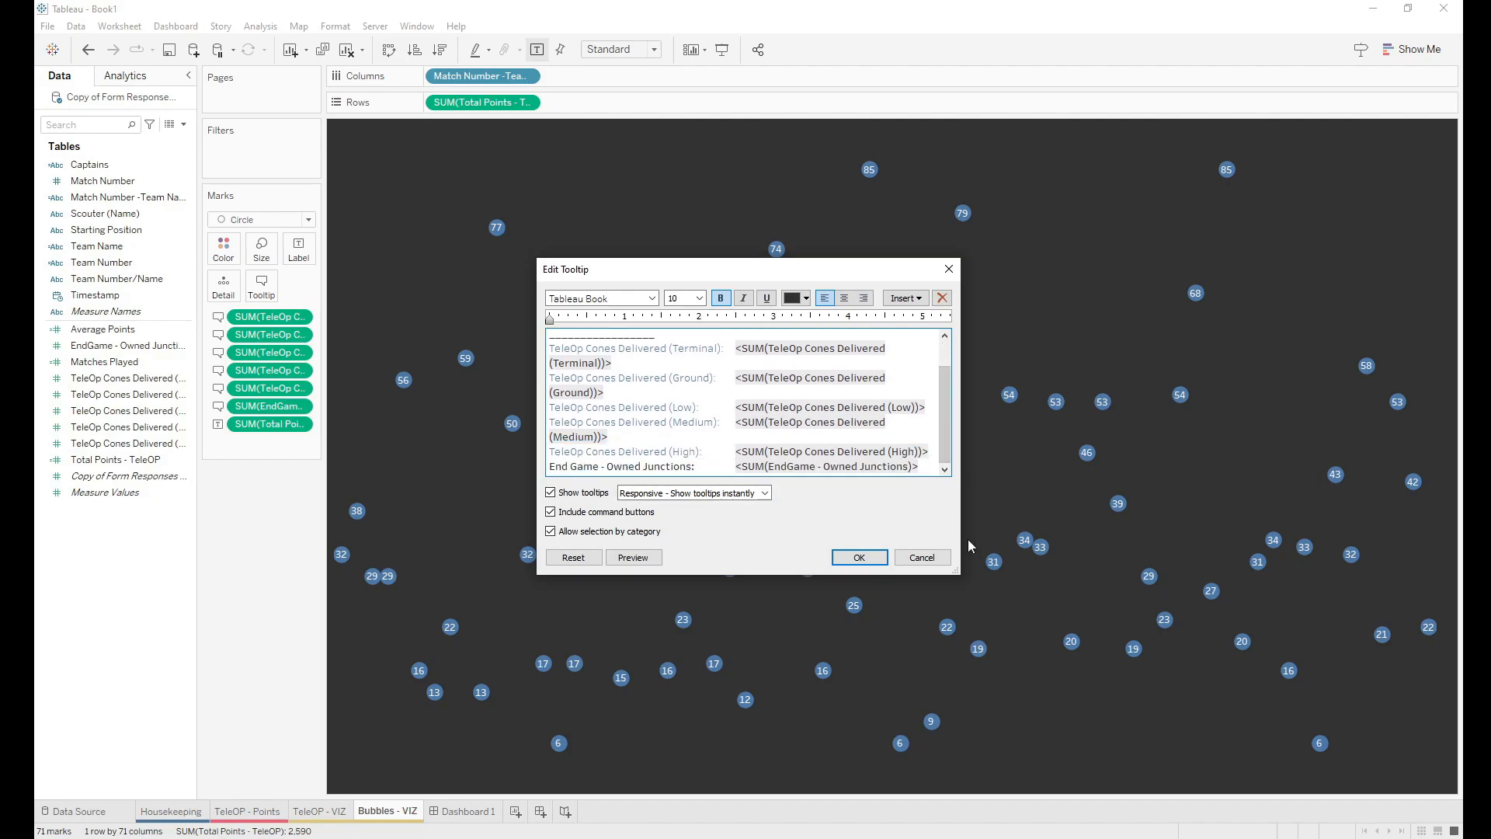
Step: Add an underscore divider above the junctions line, matching the existing separator's length
type("____________________________")
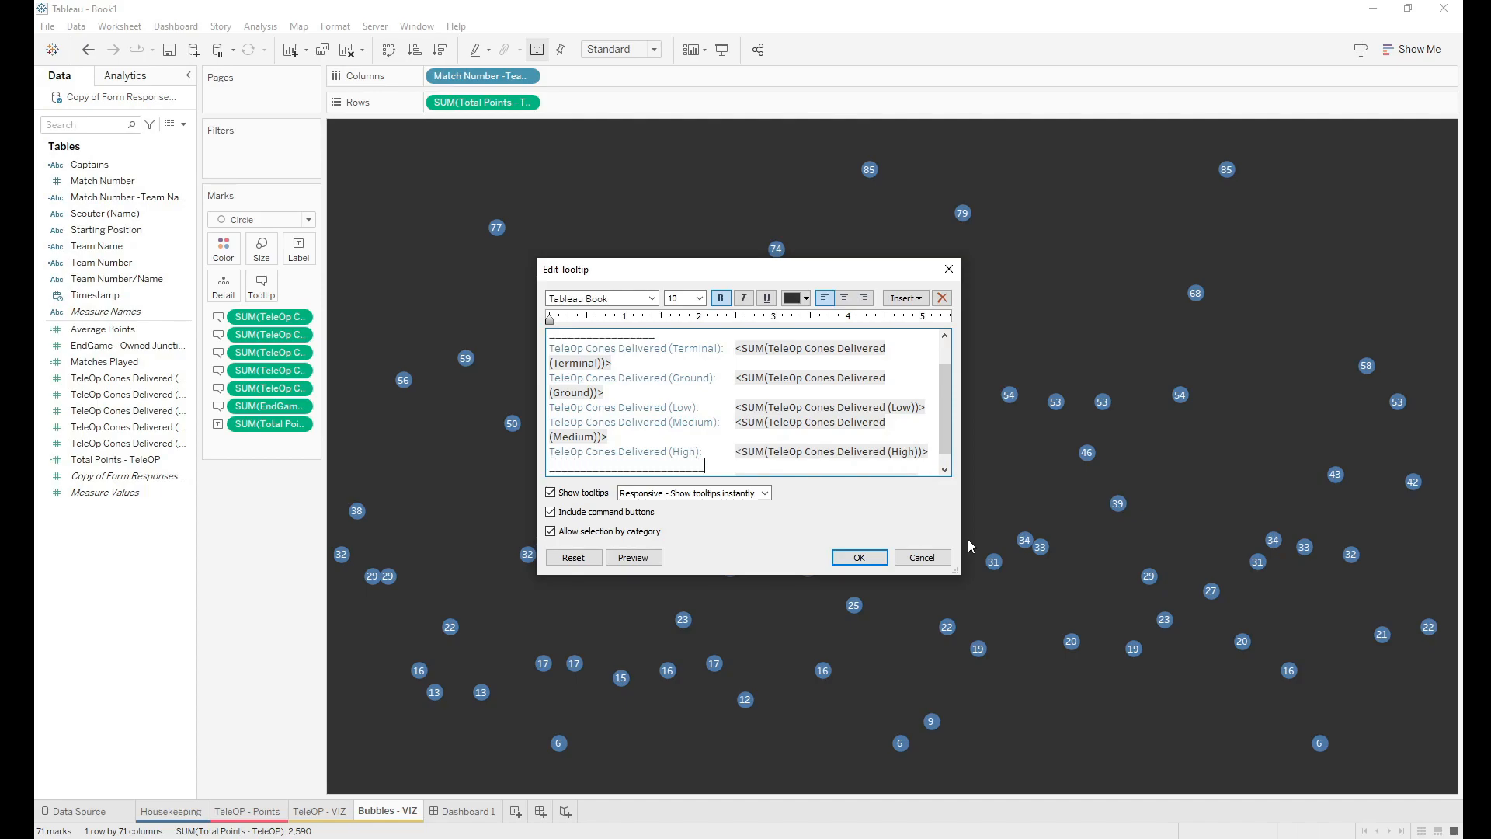
scroll(667, 386, "down", 1)
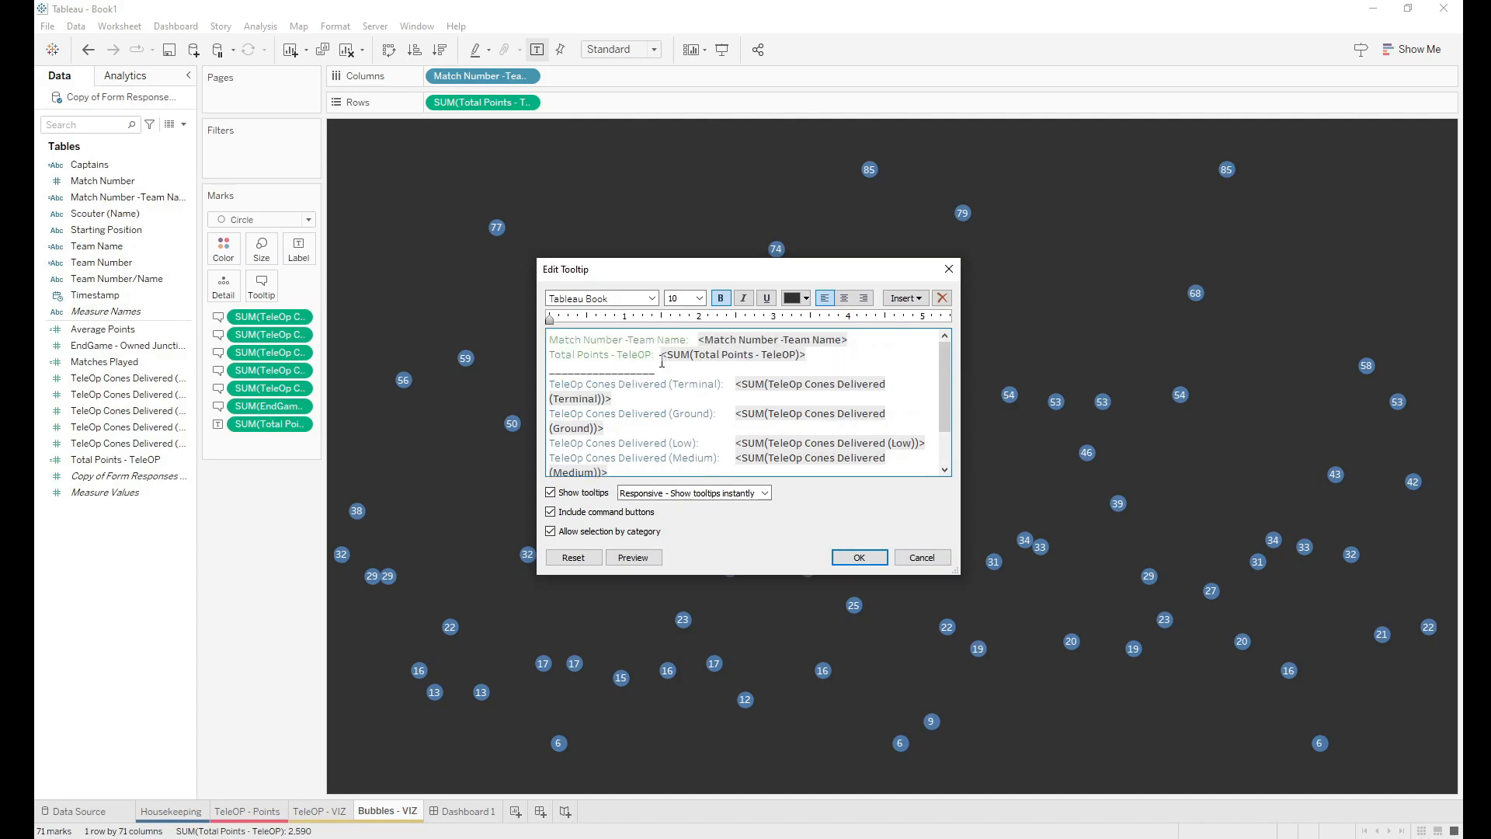
scroll(666, 386, "up", 3)
left_click_drag(655, 371, 548, 373)
key("ctrl+c")
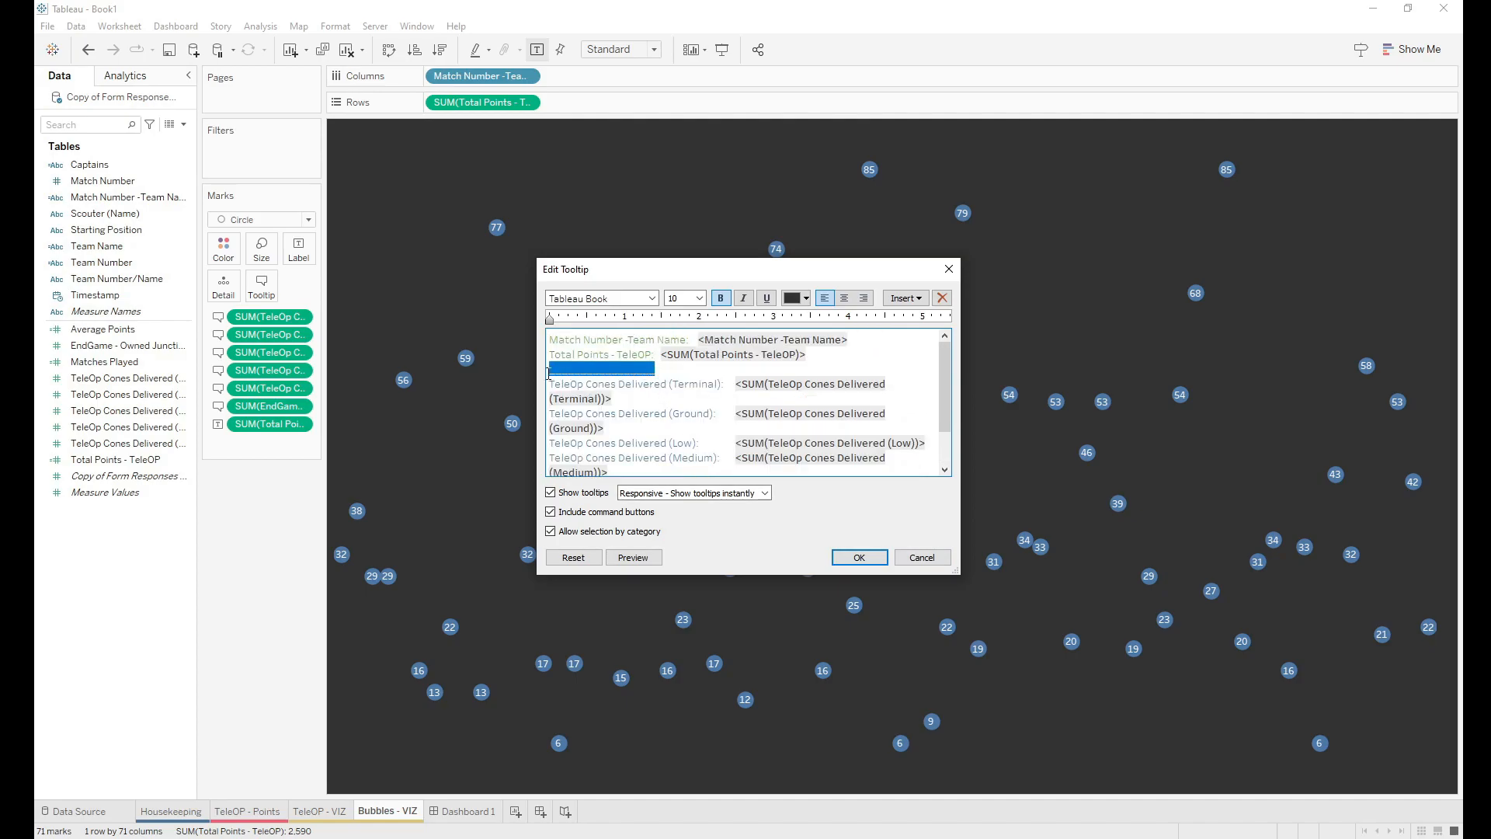
scroll(582, 408, "down", 3)
left_click_drag(706, 451, 552, 453)
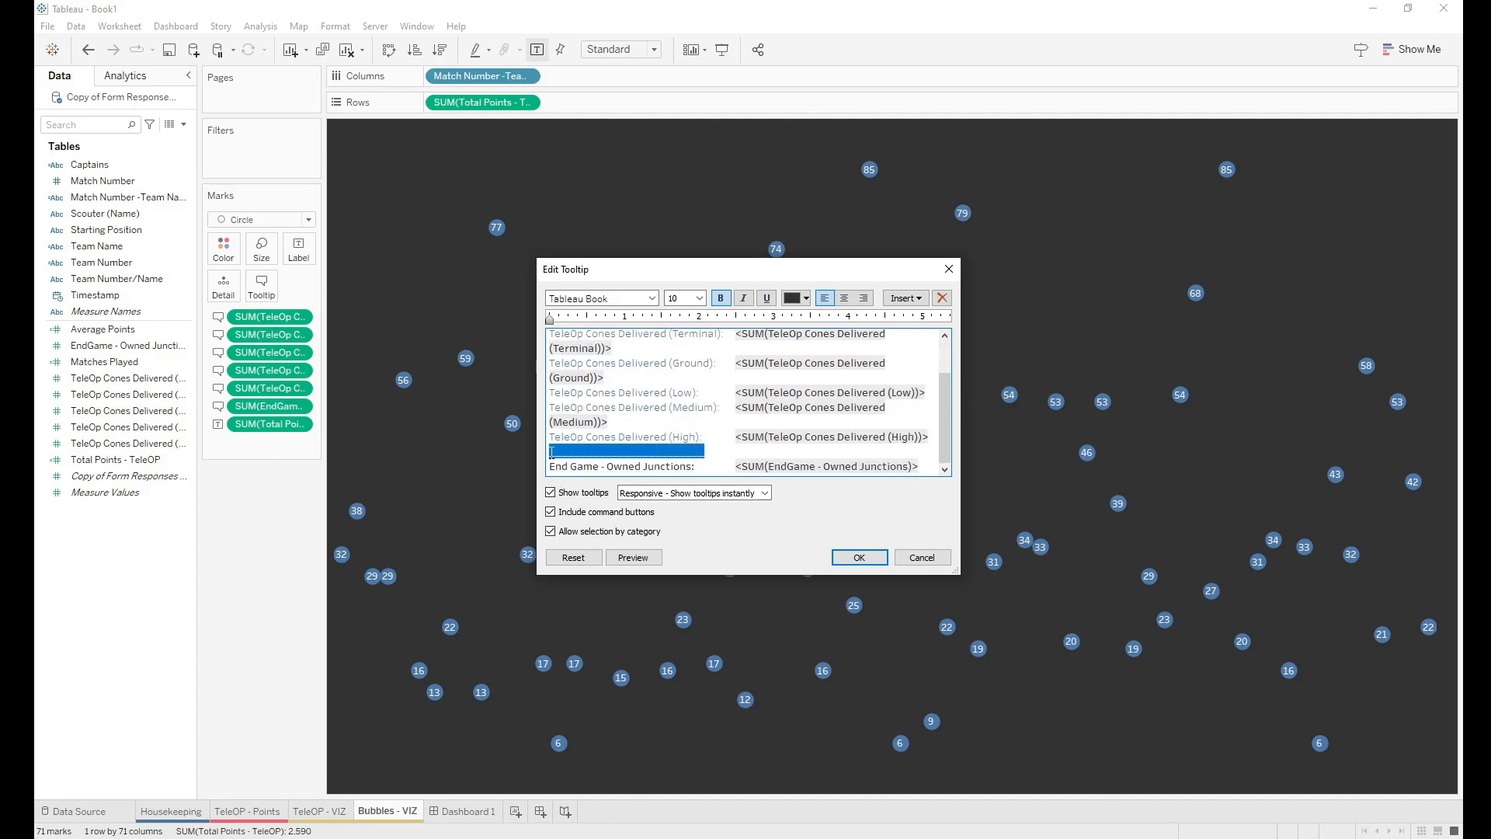
key("ctrl+v")
Step: Colour the End Game - Owned Junctions label pink and confirm the tooltip
left_click_drag(701, 467, 549, 467)
left_click(807, 298)
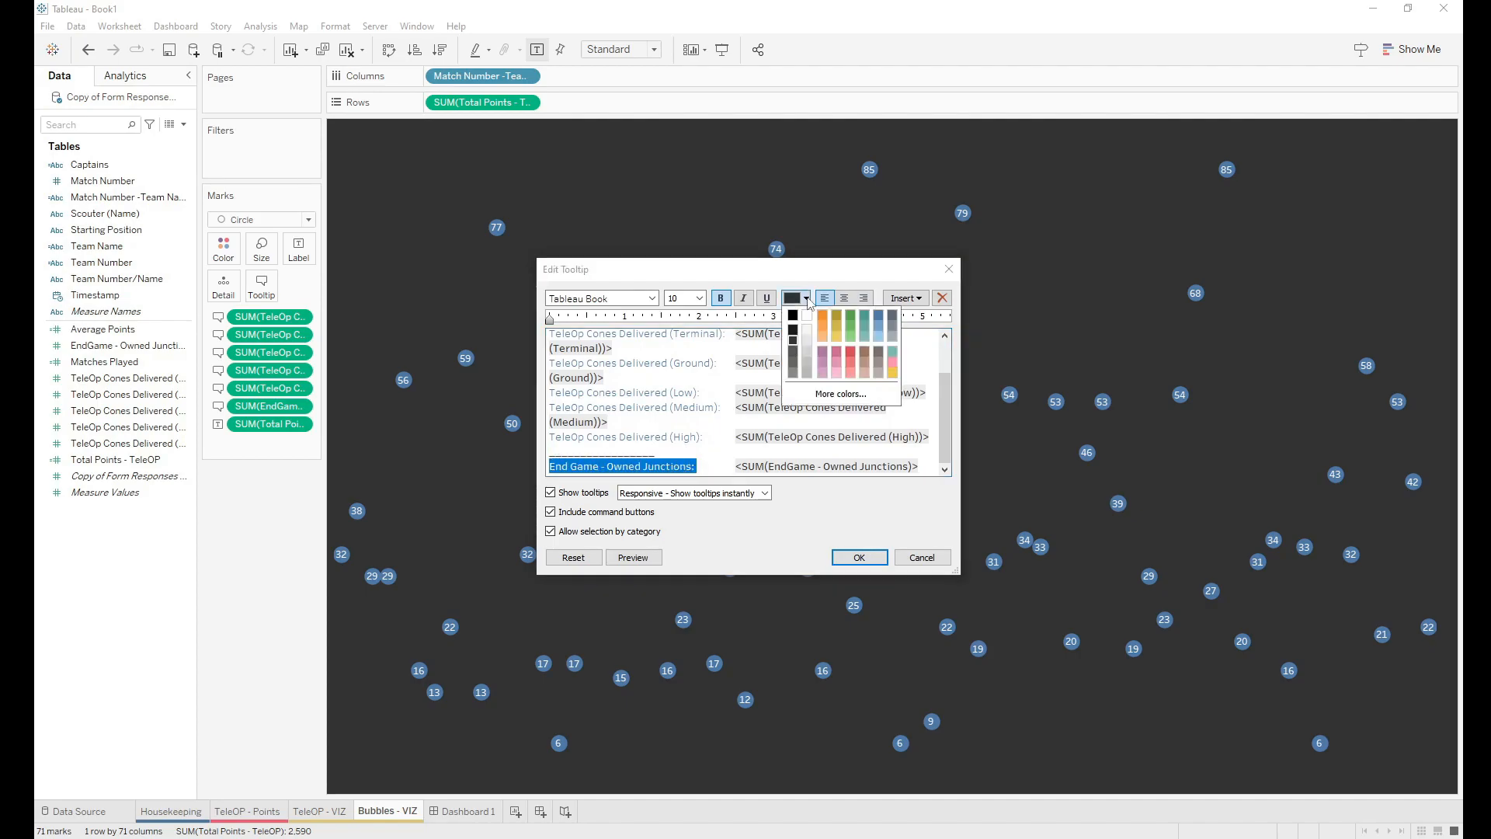
left_click(844, 363)
left_click(697, 466)
left_click(859, 557)
mouse_move(519, 429)
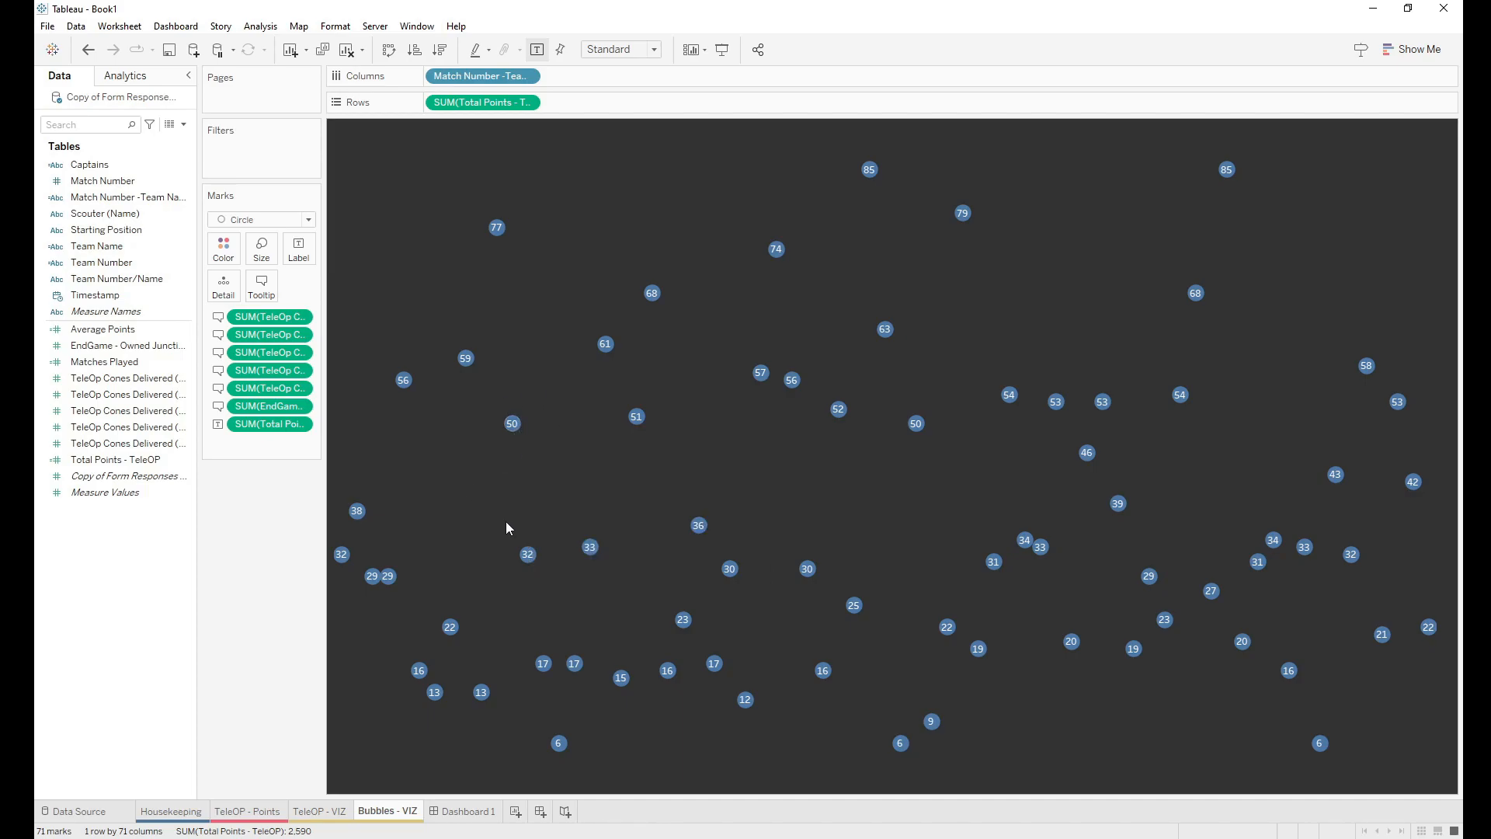
Step: Return to Dashboard 1 and check the bubble plot's updated tooltips showing the pink junctions line
left_click(469, 811)
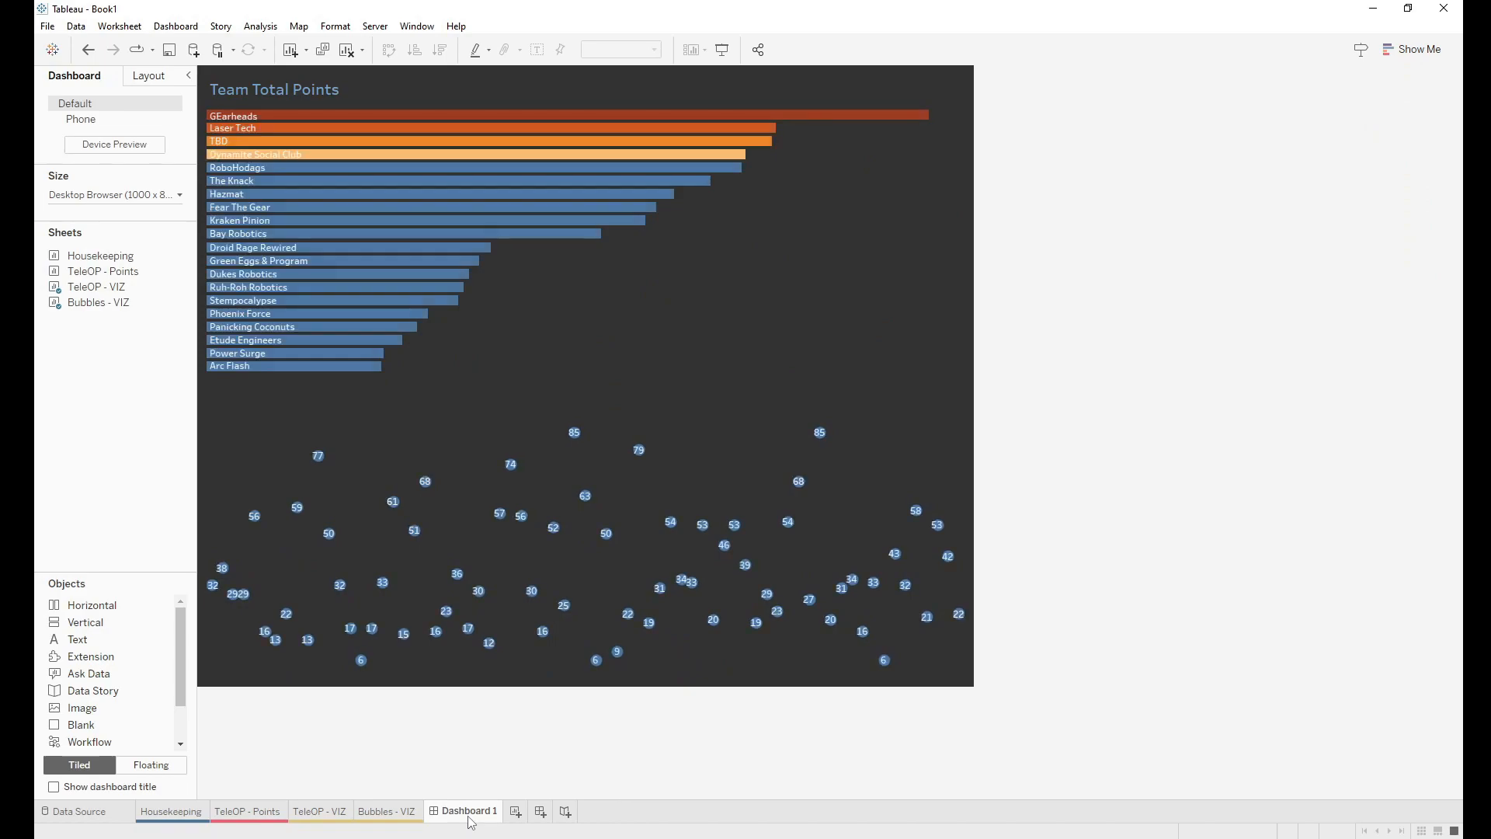
mouse_move(503, 519)
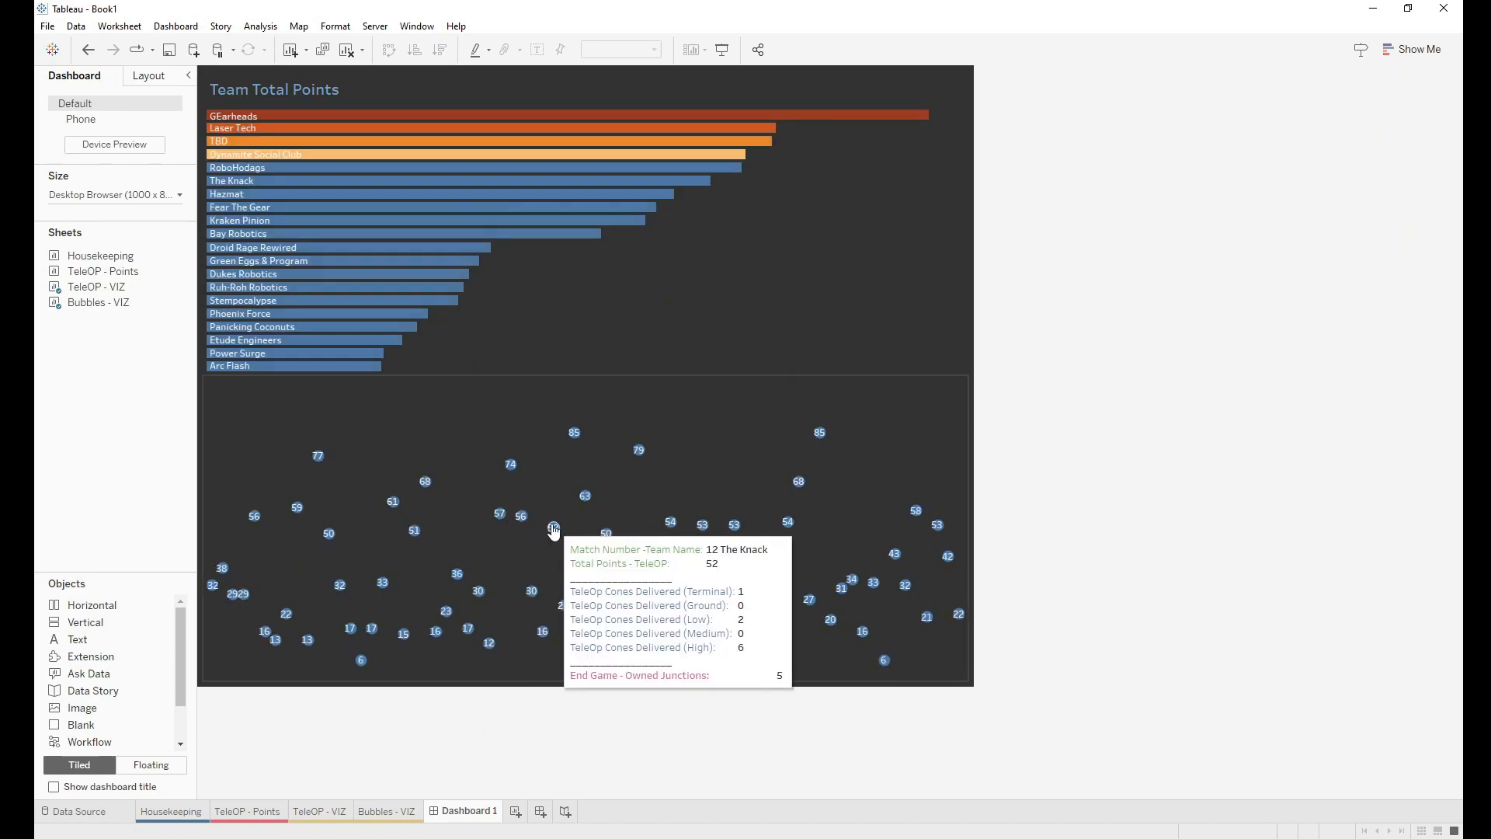
mouse_move(582, 501)
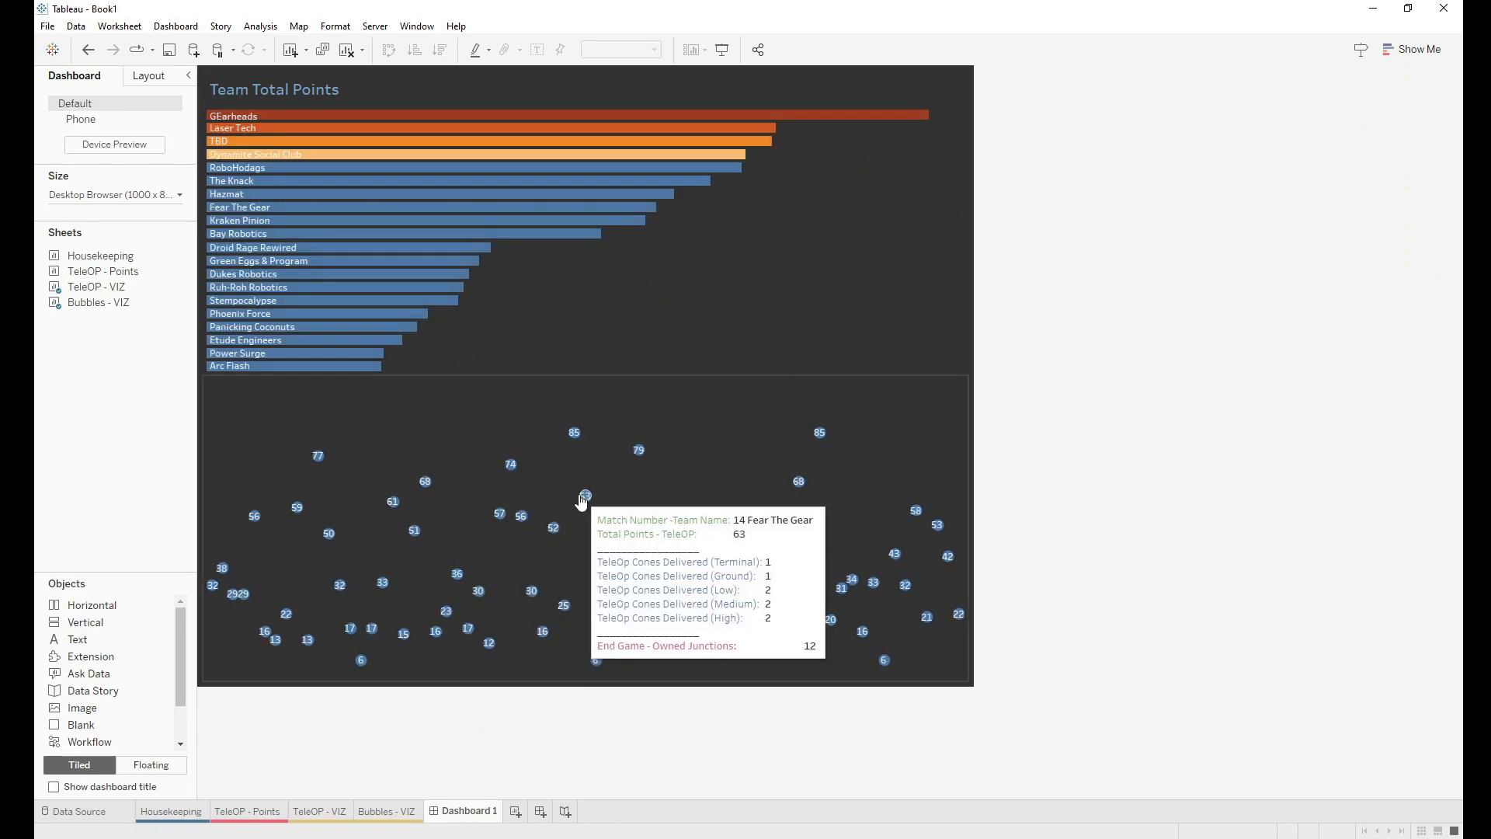
left_click(704, 432)
left_click(150, 425)
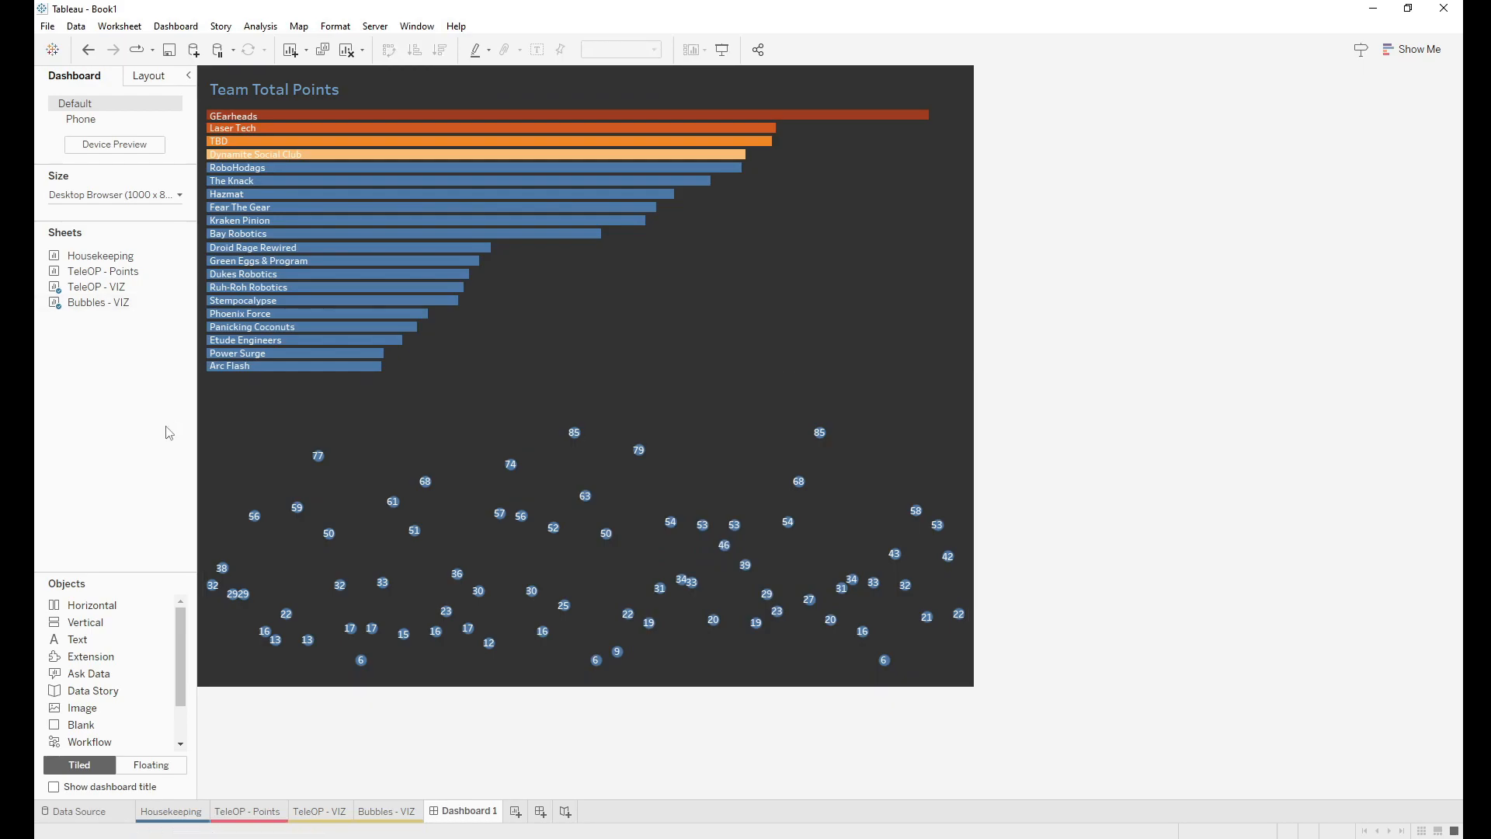